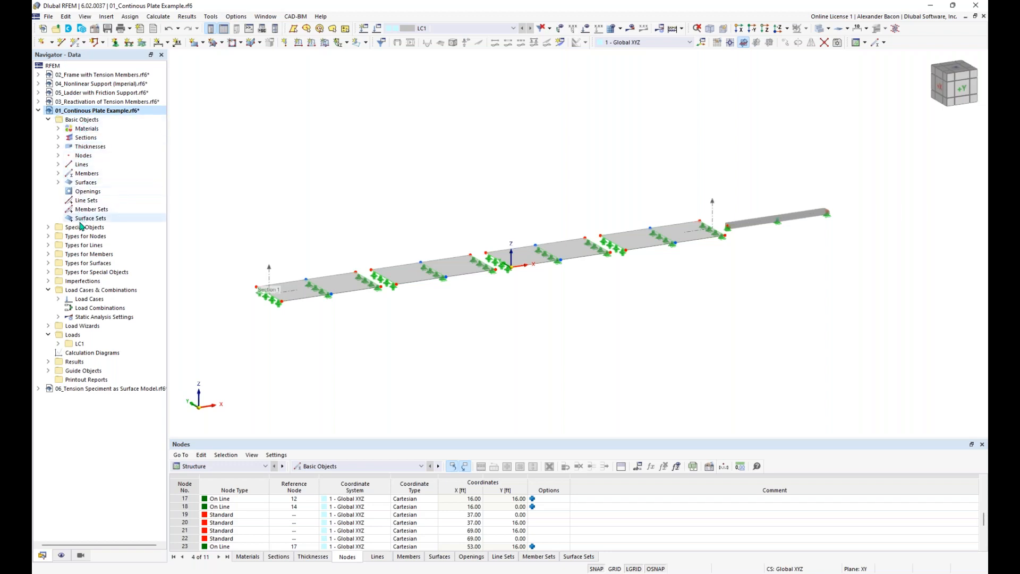
# Step: Expand the Sections entry in the continuous plate example's Data navigator
pyautogui.click(58, 138)
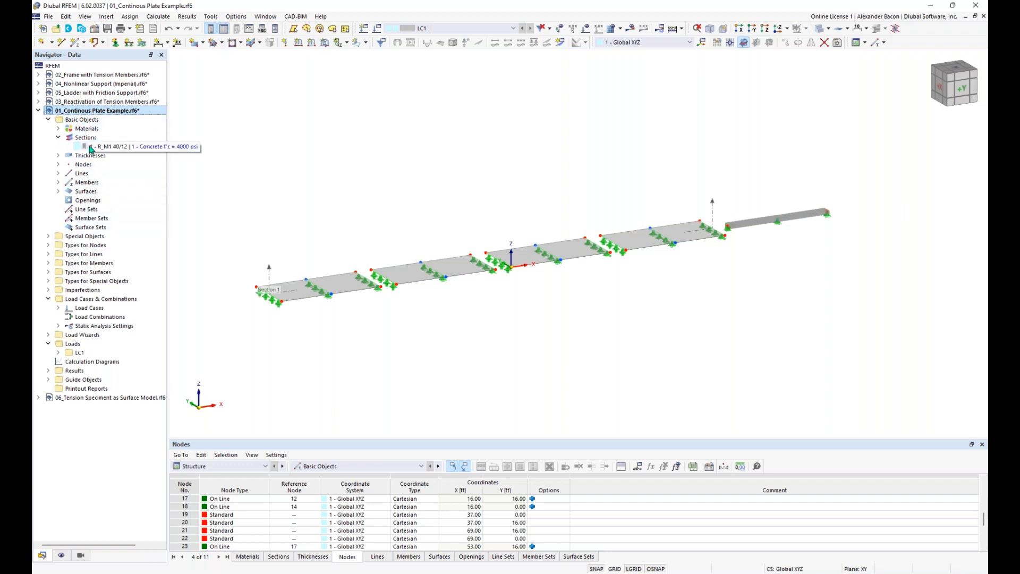
# Step: Reveal the 12 in thickness, enlarge and scroll the Nodes table, and add node 28
pyautogui.click(58, 155)
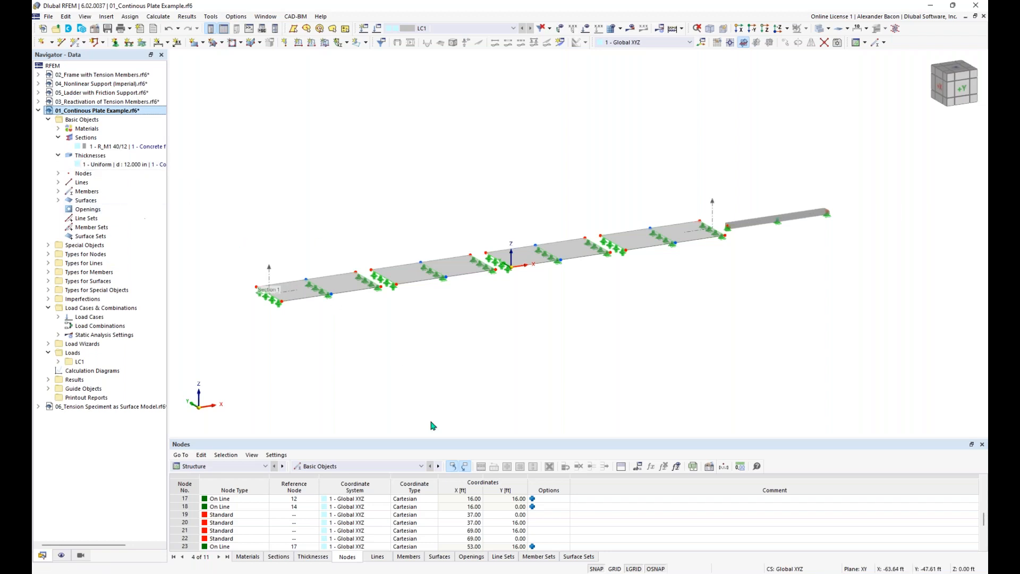
pyautogui.moveTo(466, 439); pyautogui.dragTo(467, 406)
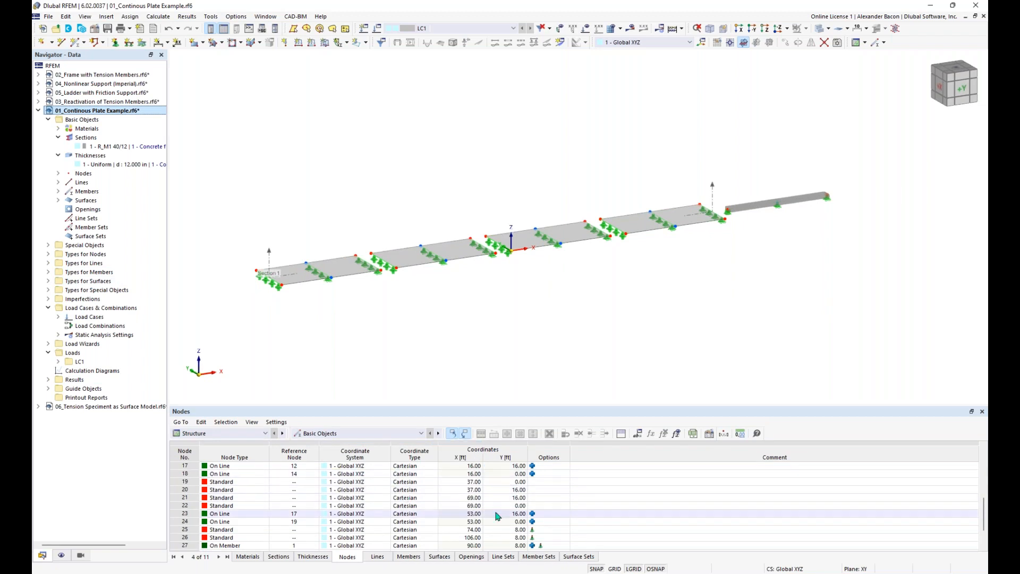
pyautogui.scroll(-2, 404, 512)
pyautogui.click(283, 523)
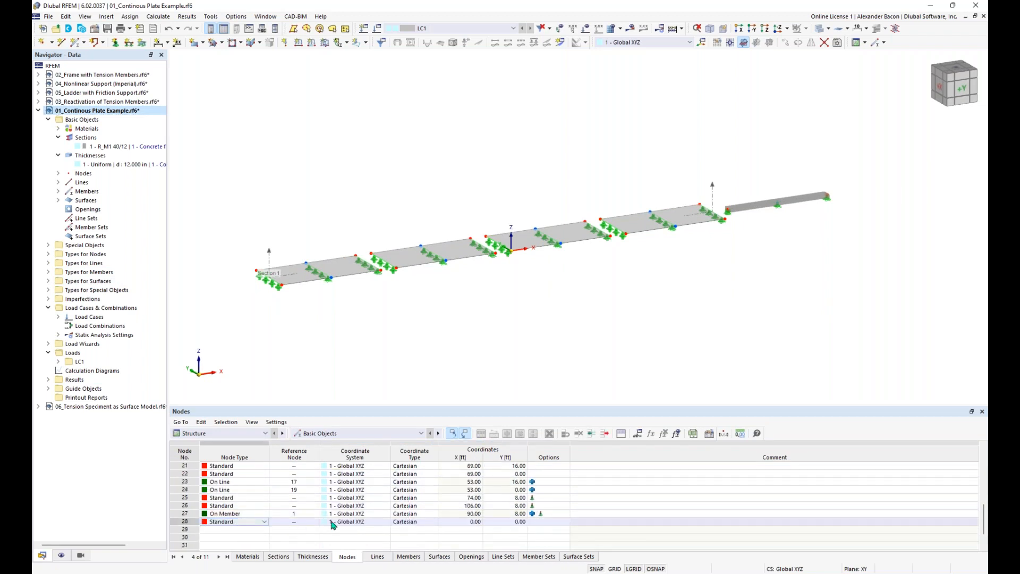
pyautogui.click(261, 430)
pyautogui.click(261, 429)
# Step: Browse the Nodes table's object-type and category lists, keeping Structure, and reach the Options menu
pyautogui.click(341, 433)
pyautogui.click(341, 441)
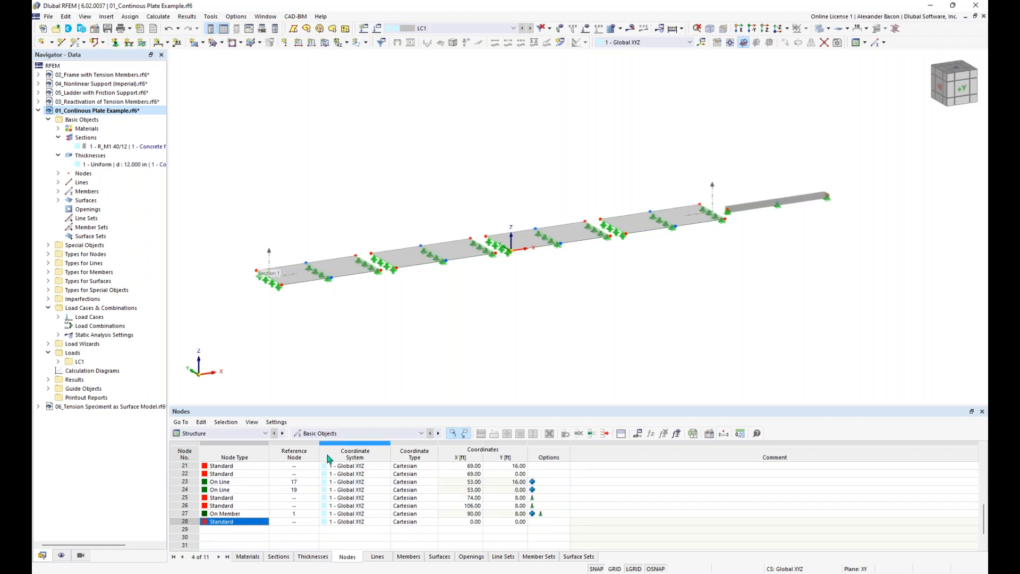
pyautogui.click(247, 434)
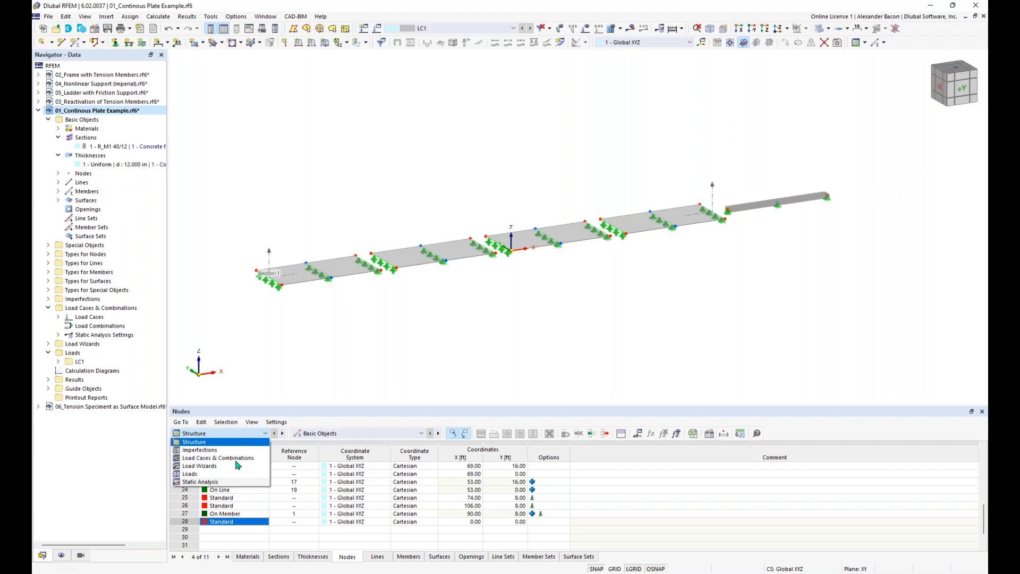
pyautogui.click(236, 436)
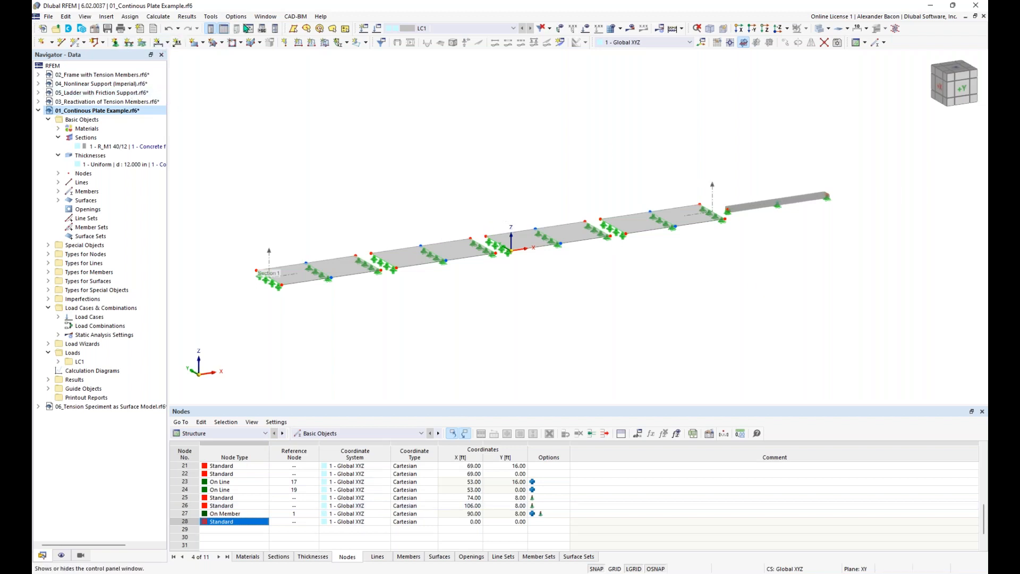
pyautogui.click(260, 16)
pyautogui.moveTo(239, 19)
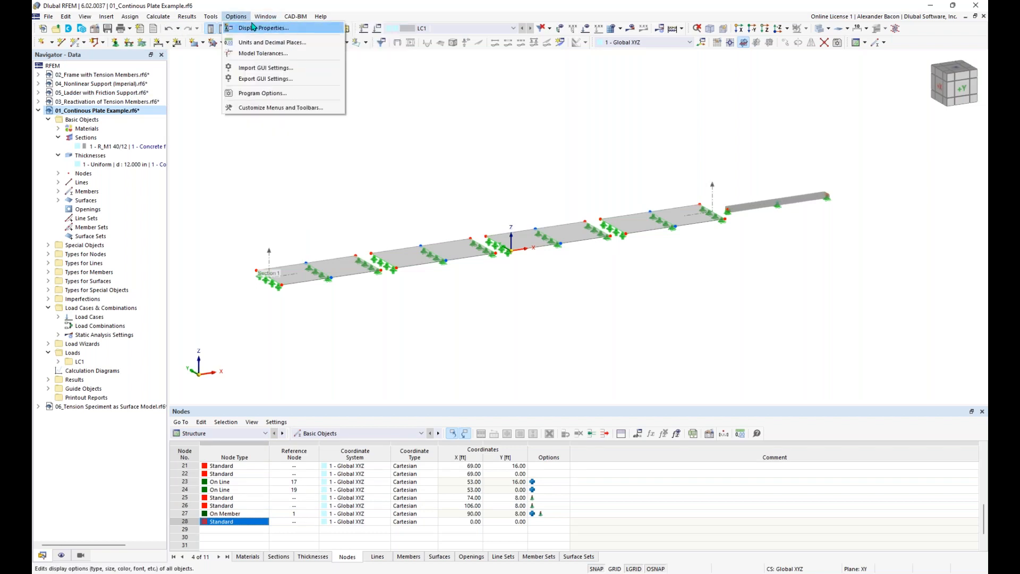
# Step: Load the White Background preset in Display Properties and close the dialog
pyautogui.click(253, 26)
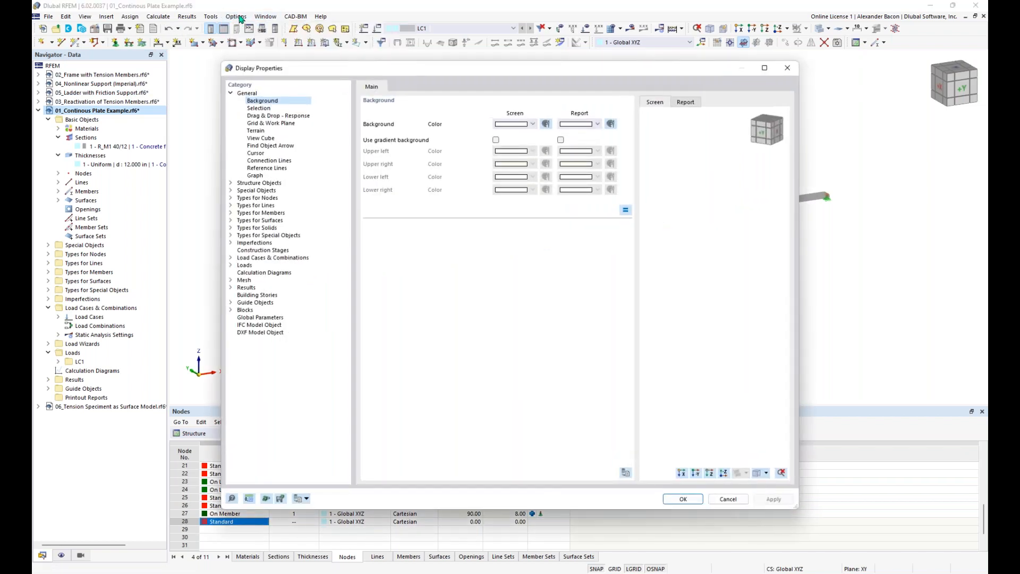
pyautogui.moveTo(306, 66); pyautogui.dragTo(293, 56)
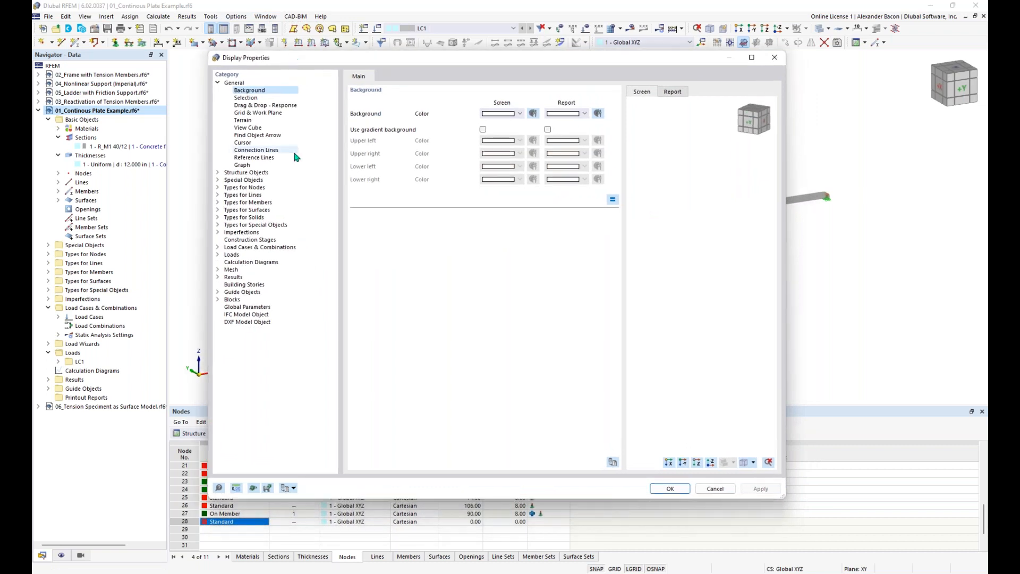
pyautogui.click(293, 490)
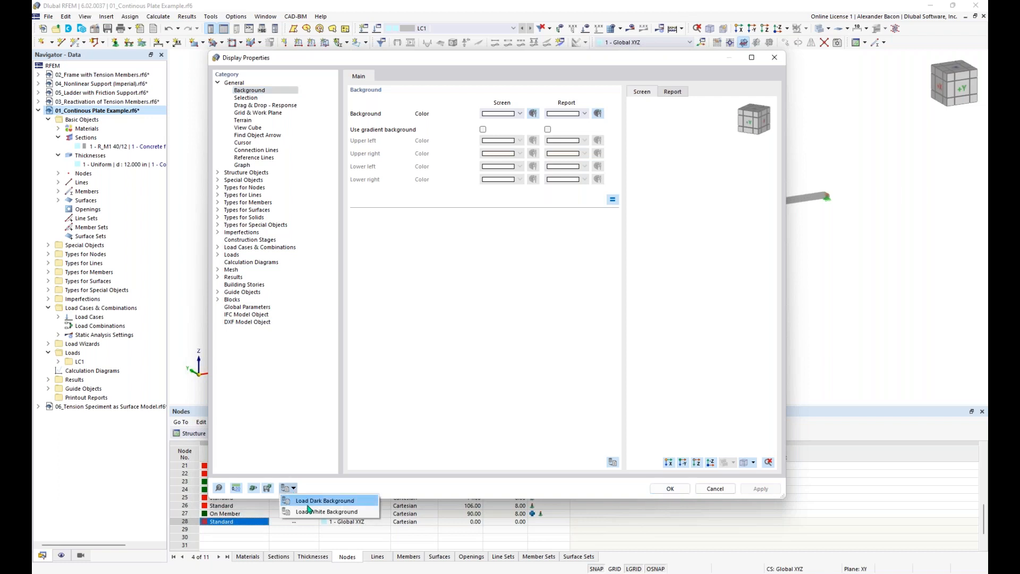
pyautogui.click(312, 512)
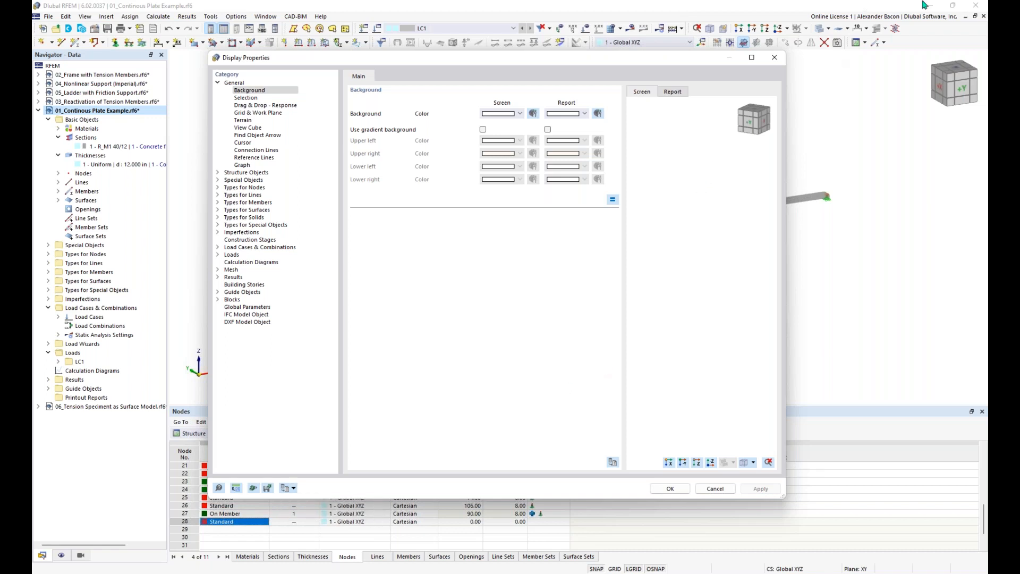
pyautogui.click(774, 57)
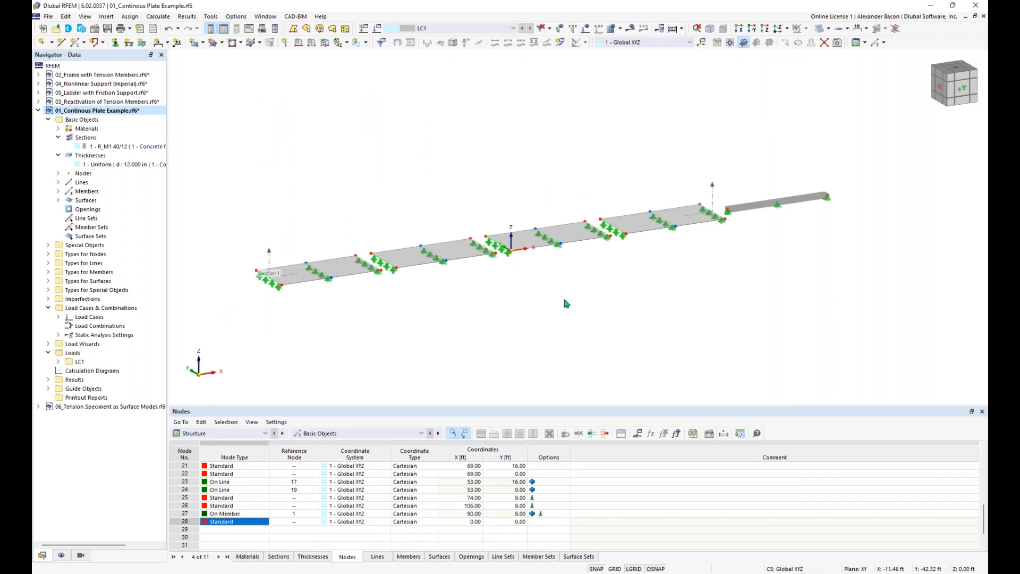
# Step: Pan, orbit and zoom in on the plate model to view it from a new angle
pyautogui.moveTo(533, 282)
pyautogui.mouseDown(button='middle')
pyautogui.moveTo(570, 286)
pyautogui.moveTo(549, 285)
pyautogui.mouseUp(button='middle')
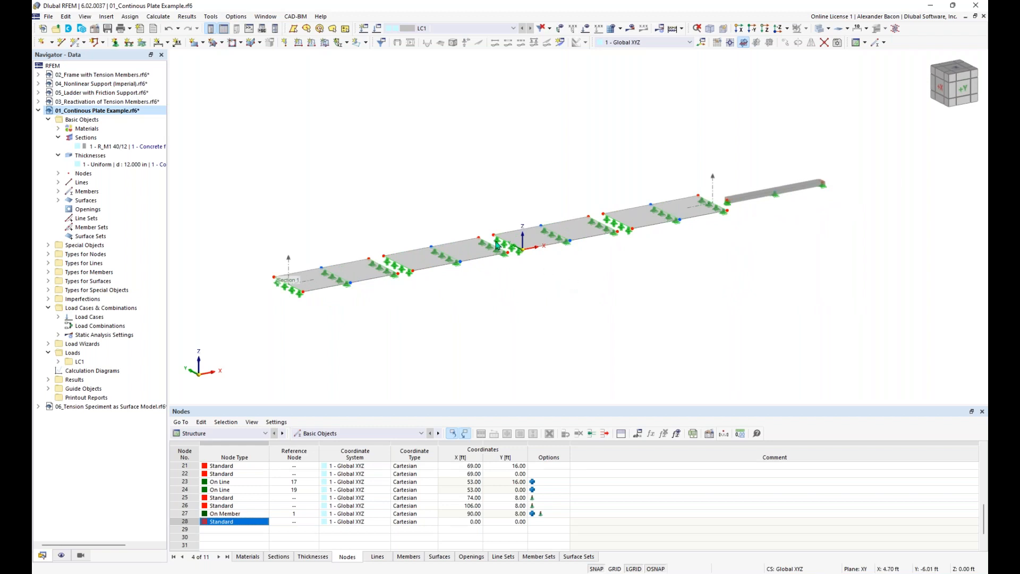
pyautogui.keyDown('ctrl'); pyautogui.moveTo(412, 273); pyautogui.dragTo(514, 250, button='middle'); pyautogui.keyUp('ctrl')
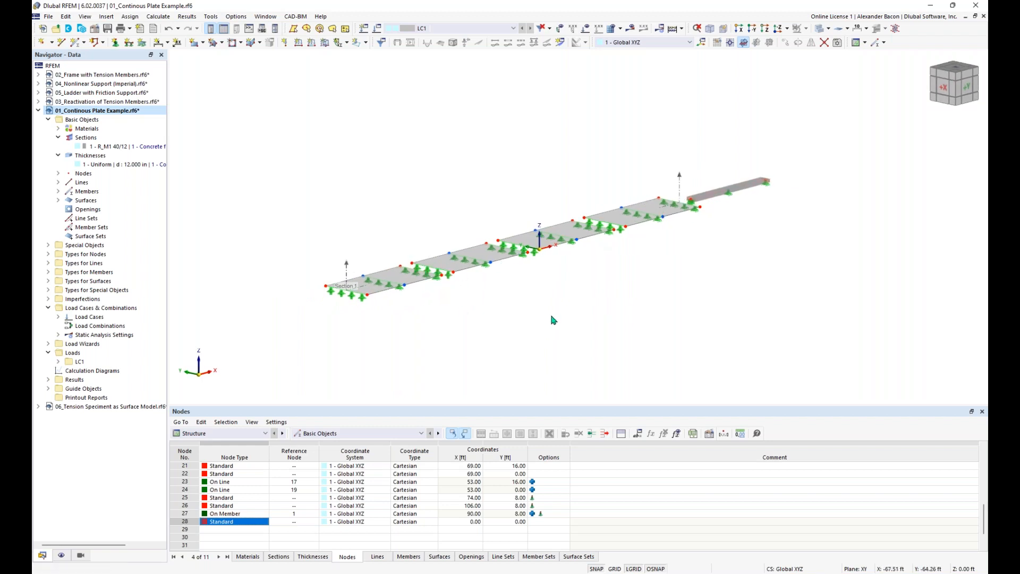
pyautogui.scroll(1, 553, 319)
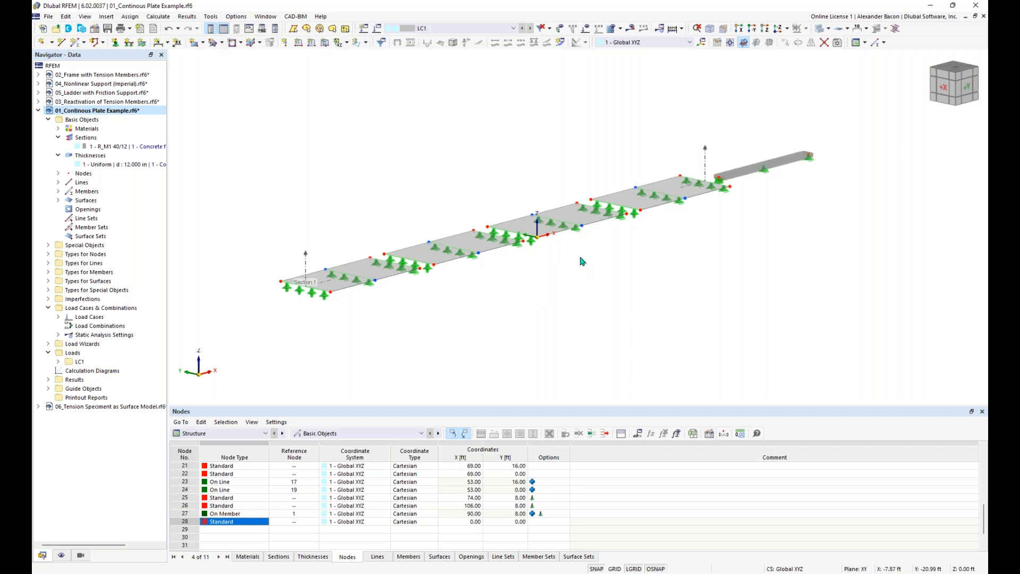
pyautogui.moveTo(583, 259); pyautogui.dragTo(611, 264, button='middle')
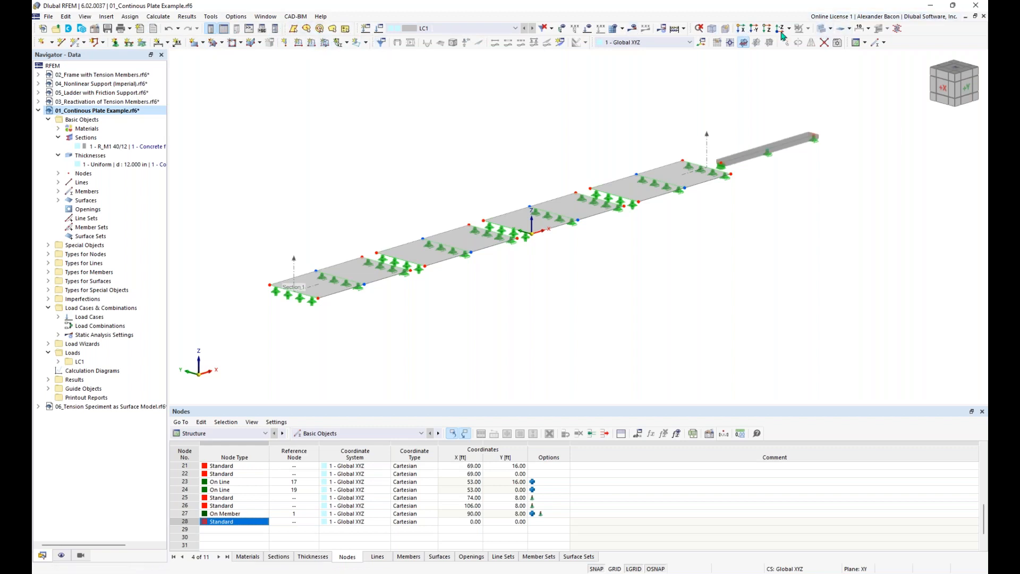
# Step: Restore the default layout and make 01_Continous Plate Example the active model again
pyautogui.rightClick(905, 43)
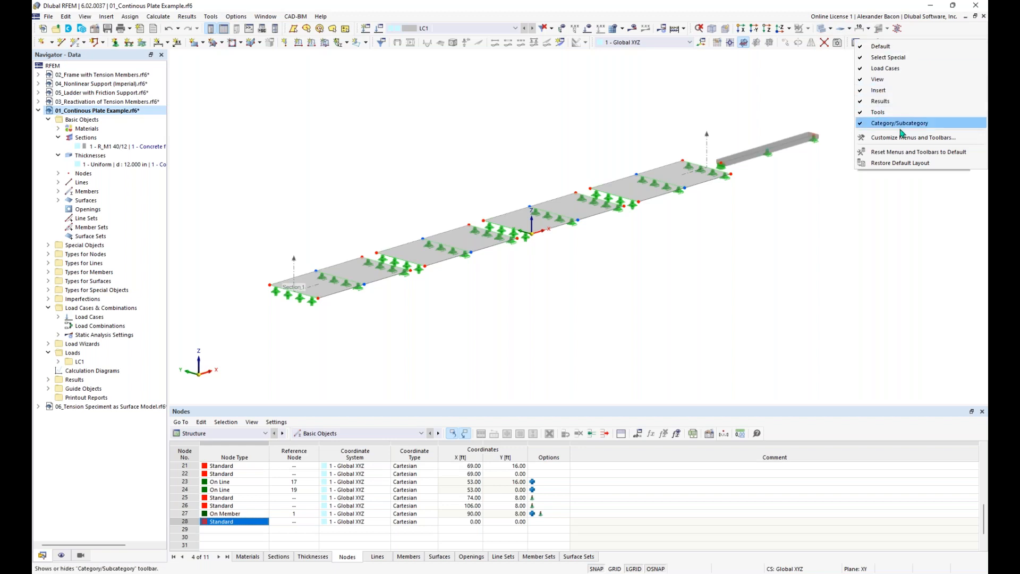
pyautogui.click(902, 164)
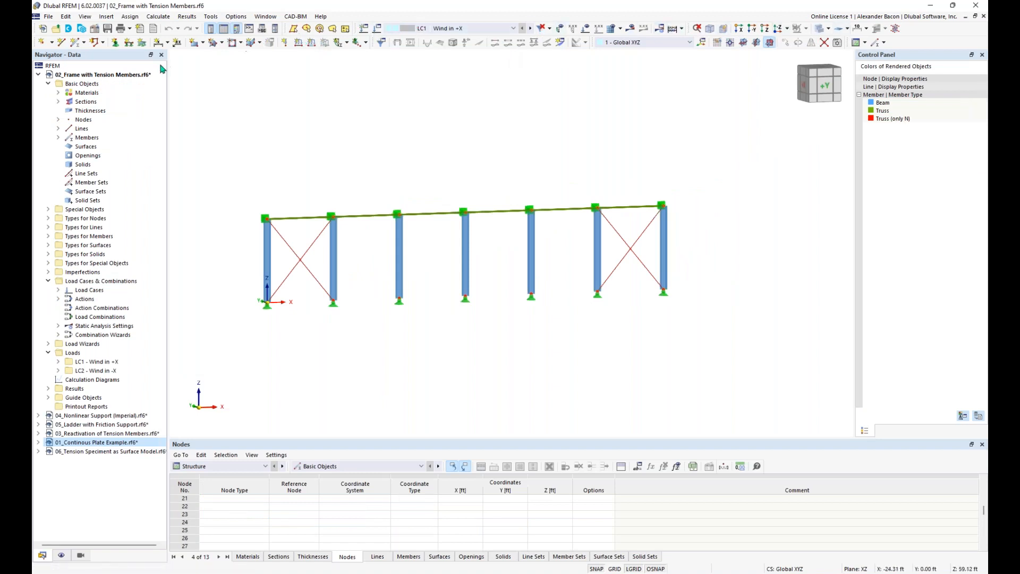
pyautogui.click(38, 74)
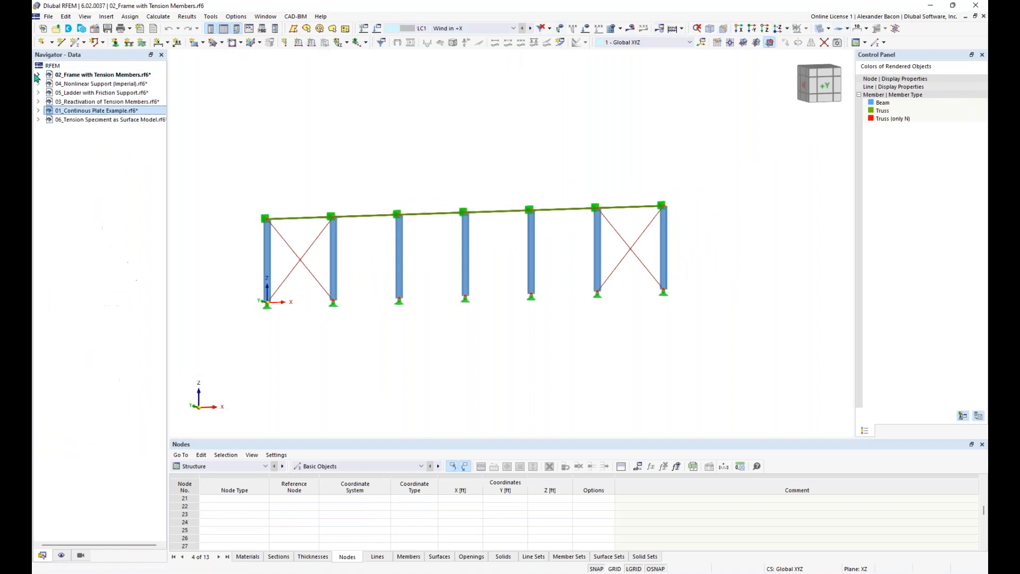
pyautogui.doubleClick(101, 110)
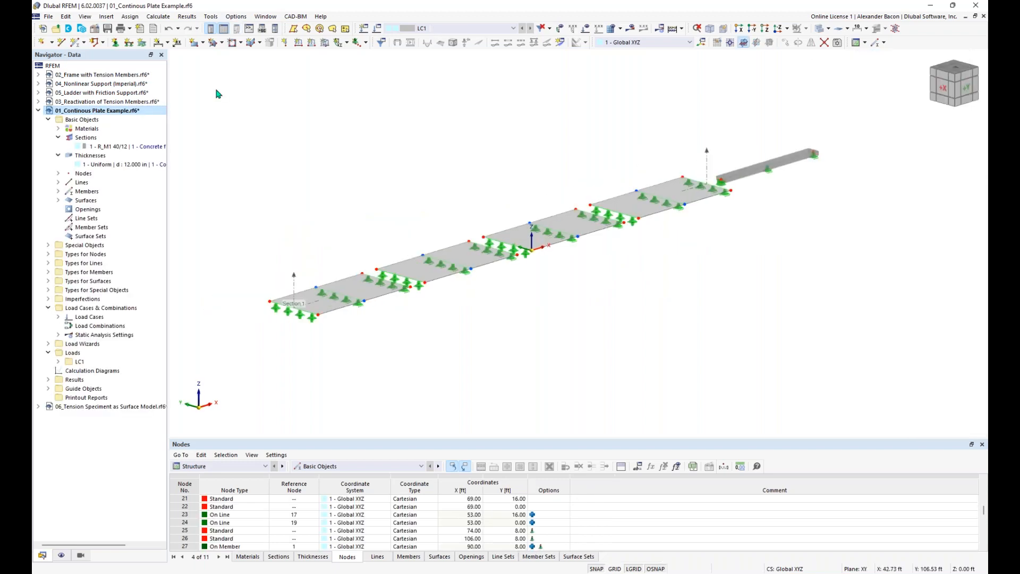
pyautogui.click(107, 18)
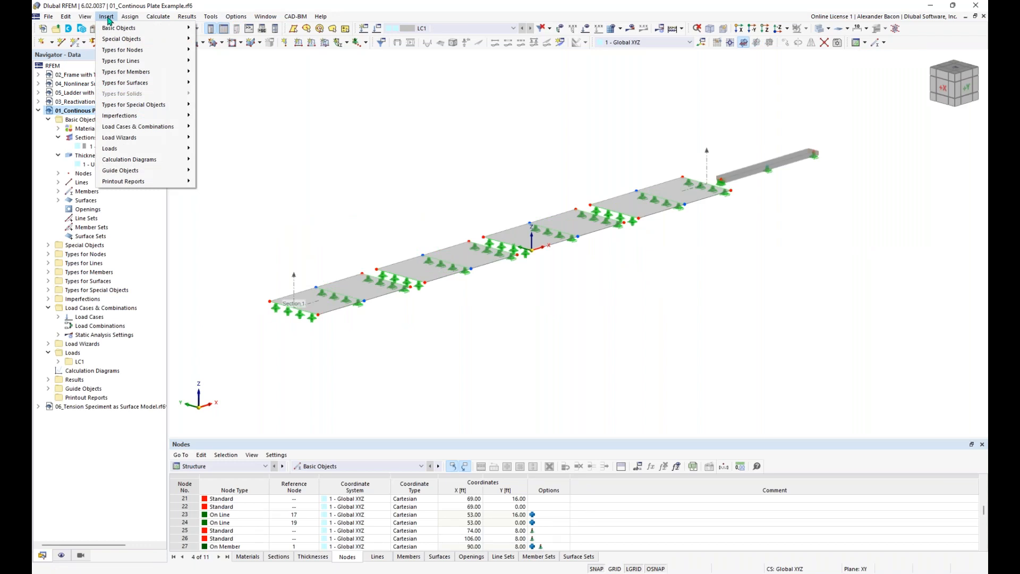
# Step: Browse the Insert > Basic Objects entries such as Materials and Sections, adding nothing
pyautogui.moveTo(144, 30)
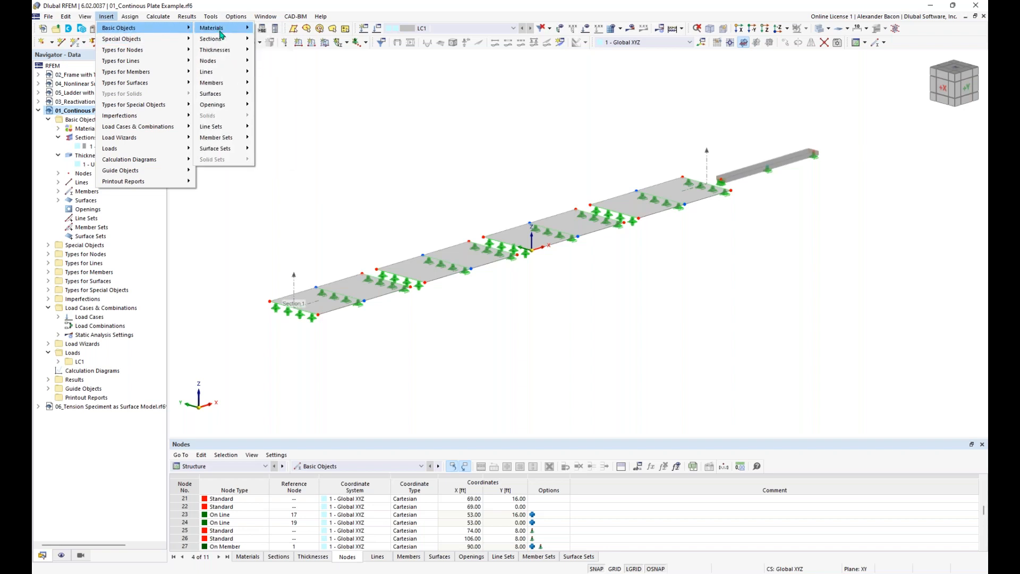
pyautogui.moveTo(225, 31)
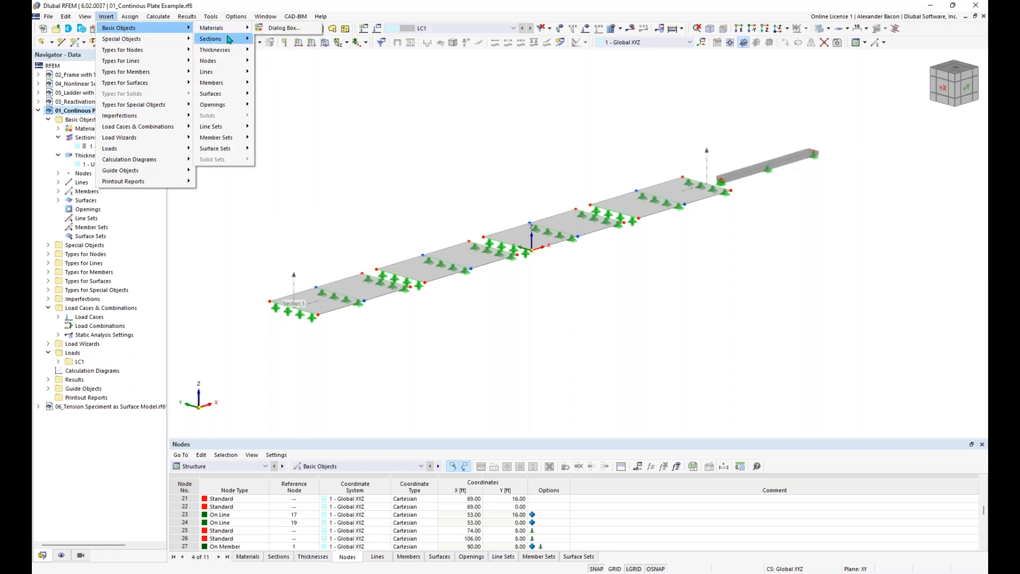
pyautogui.click(326, 77)
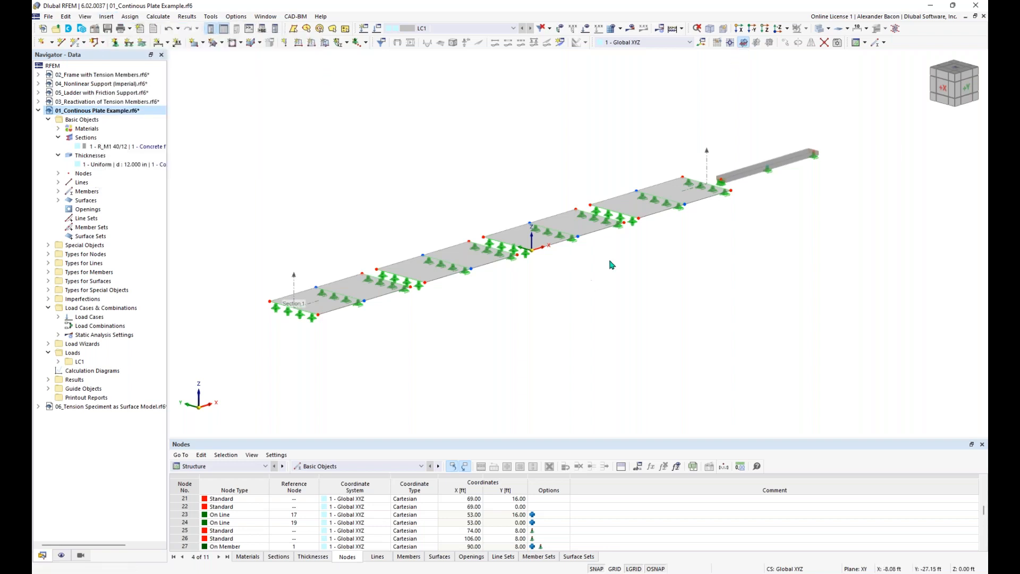
# Step: Cycle the view through the -Y, Z, -Z and isometric directions
pyautogui.click(764, 31)
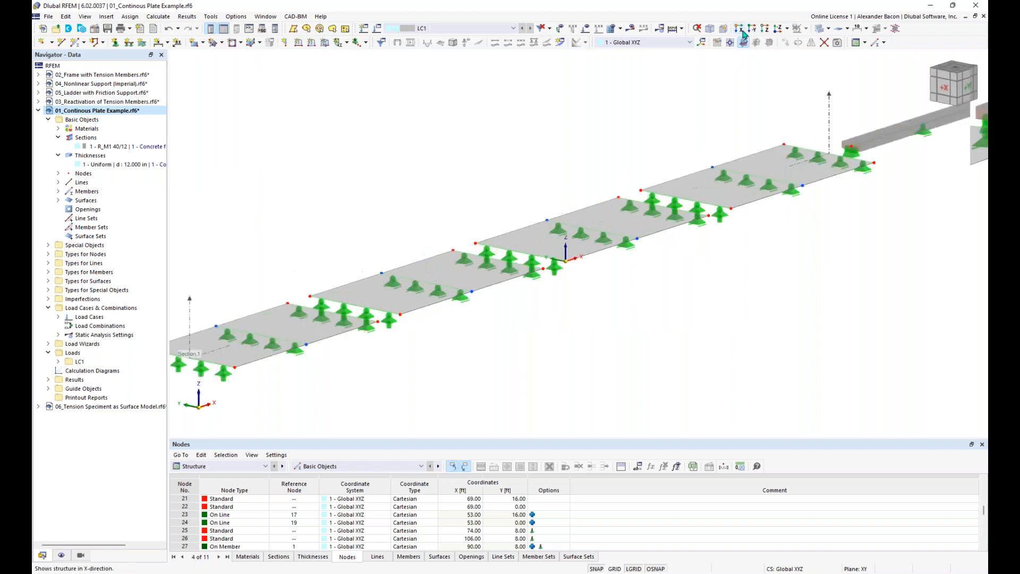
pyautogui.click(778, 28)
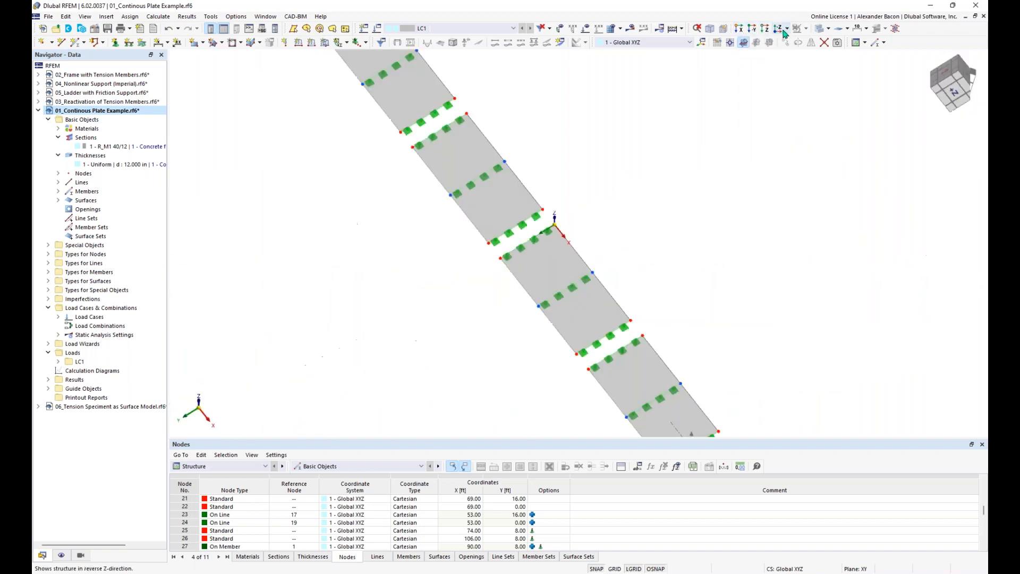
pyautogui.click(787, 29)
pyautogui.click(805, 64)
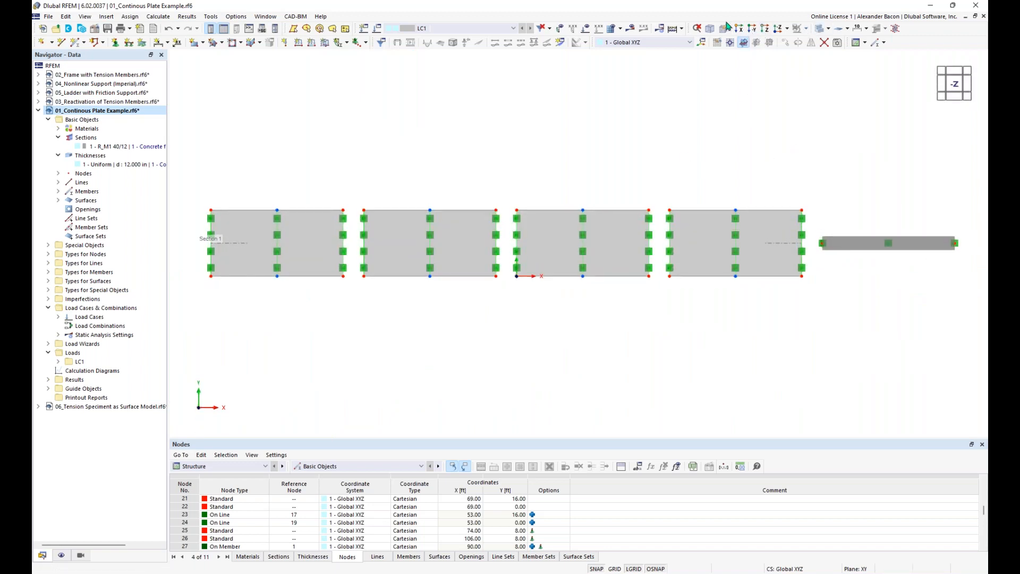
pyautogui.click(711, 29)
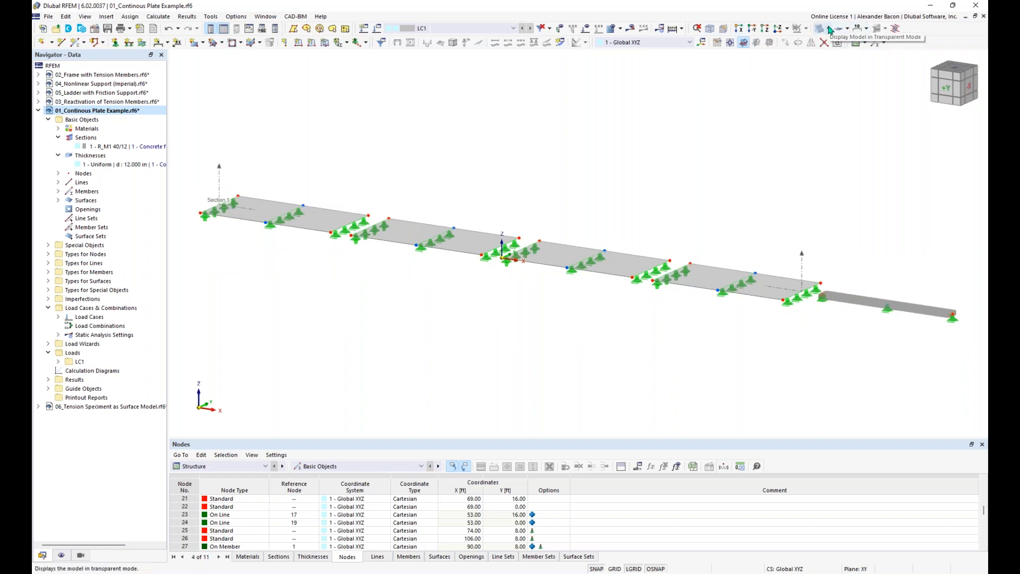
# Step: Show the model in Transparent Model mode and display the navigator's Display tree
pyautogui.click(829, 28)
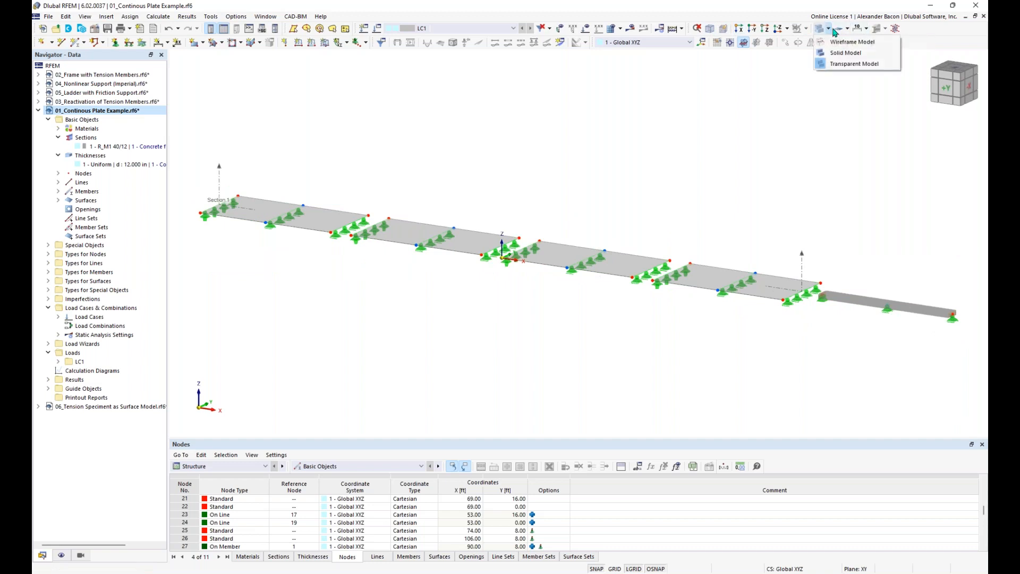
pyautogui.click(862, 65)
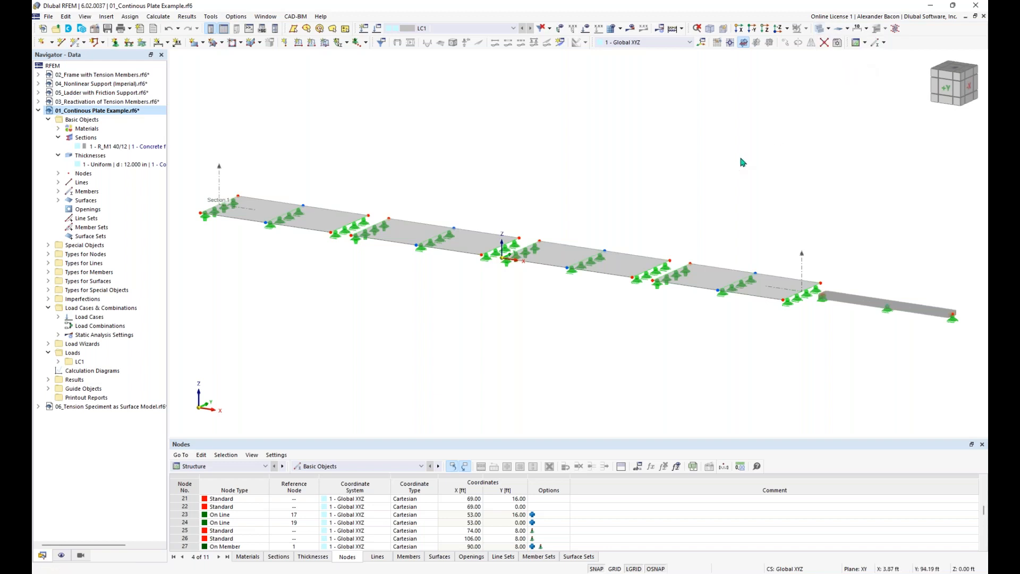
pyautogui.click(62, 556)
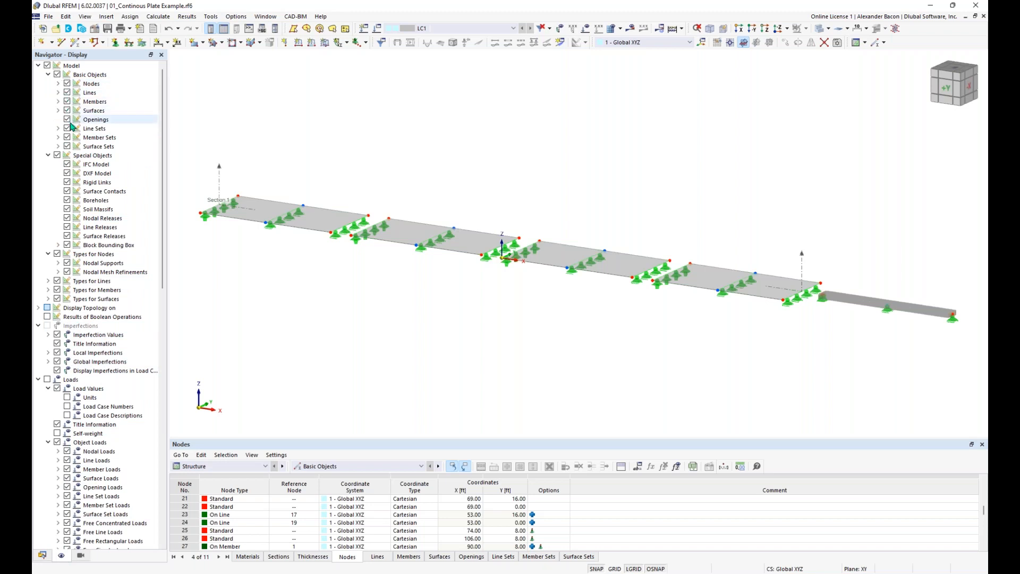
# Step: Toggle Special Objects, Members and Surfaces off and back on, then return to the Data tree
pyautogui.scroll(-5, 80, 405)
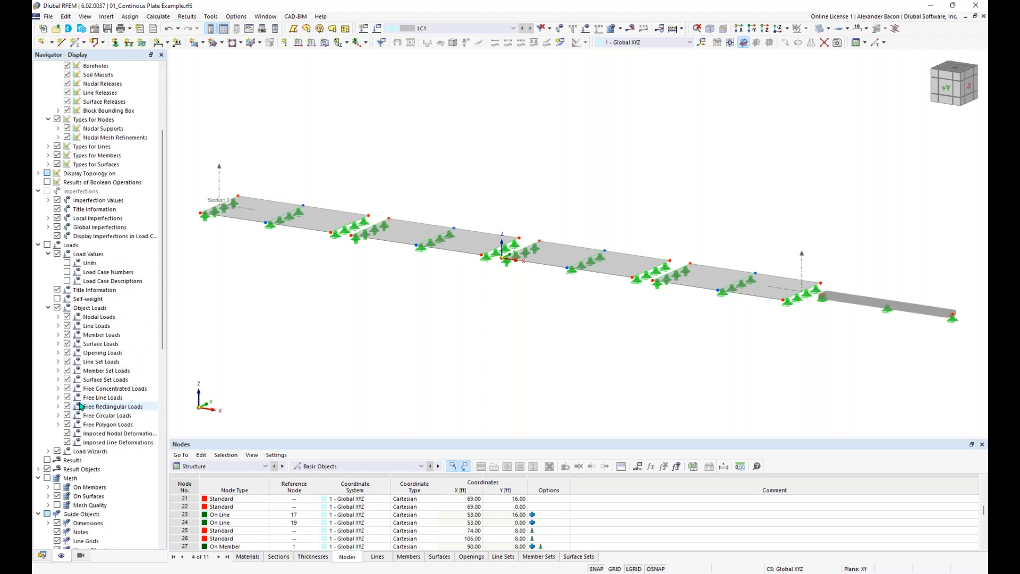
pyautogui.scroll(5, 79, 406)
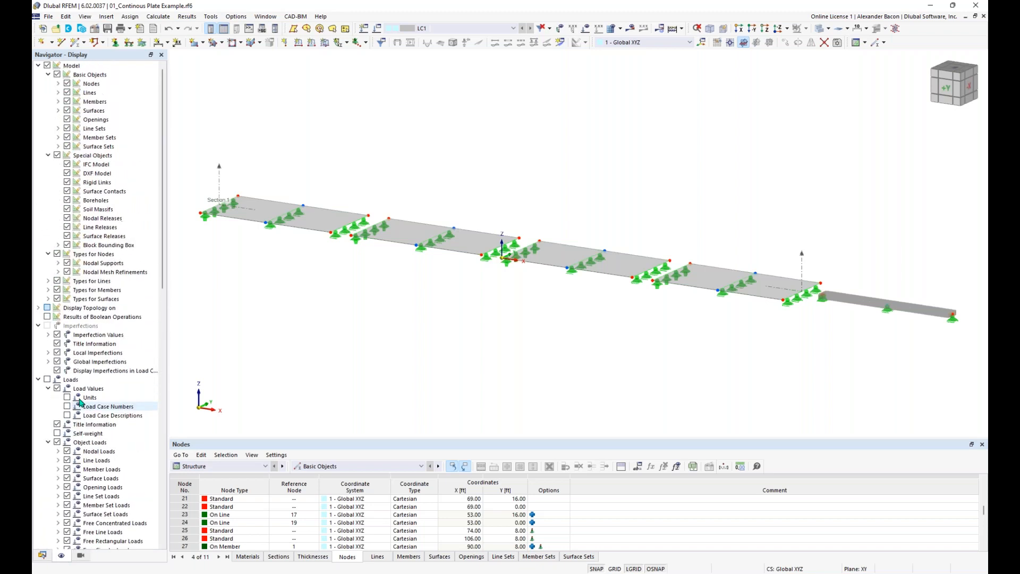
pyautogui.click(58, 156)
pyautogui.click(57, 156)
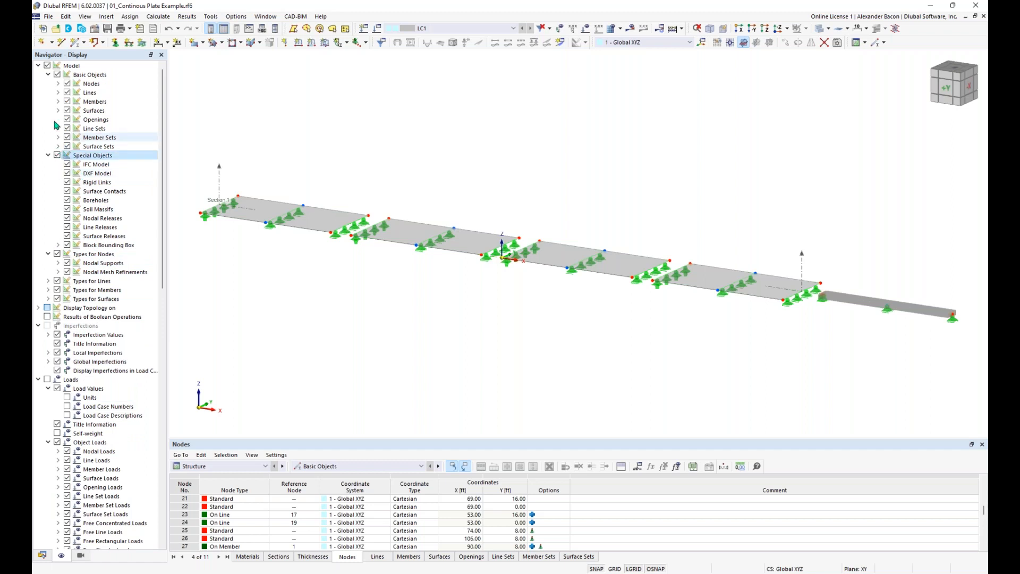
pyautogui.click(67, 102)
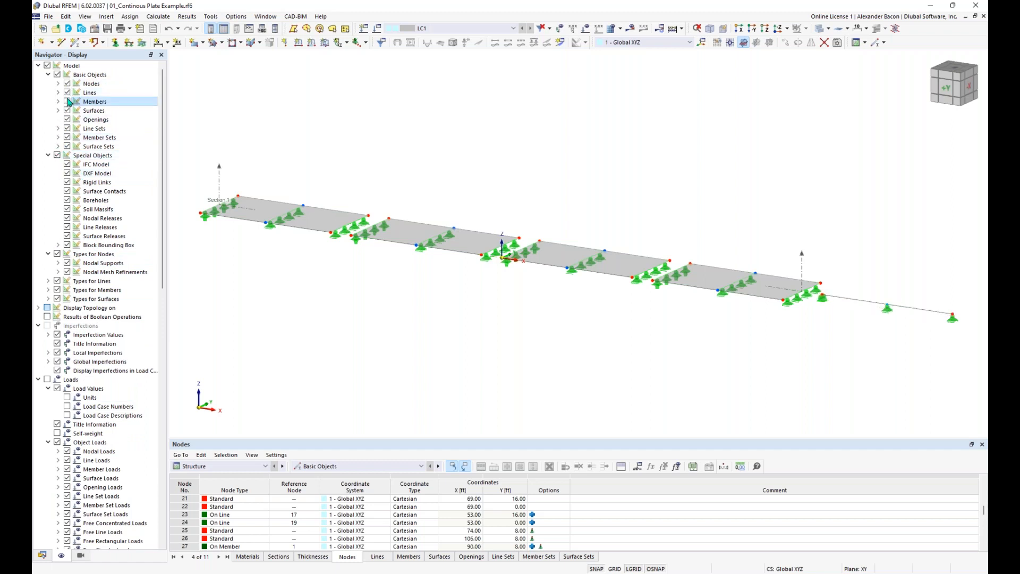
pyautogui.click(67, 102)
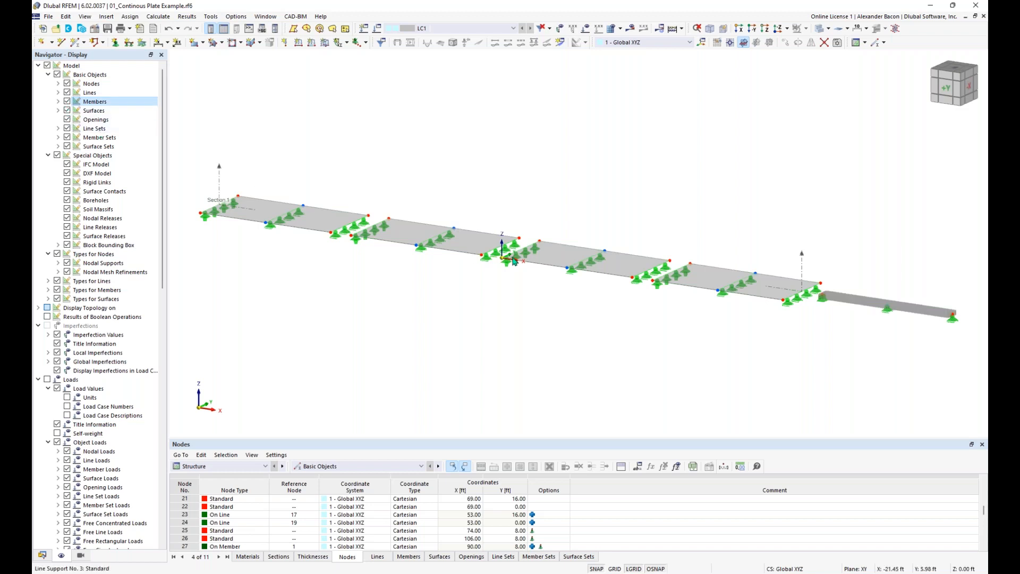
pyautogui.click(67, 110)
pyautogui.click(67, 111)
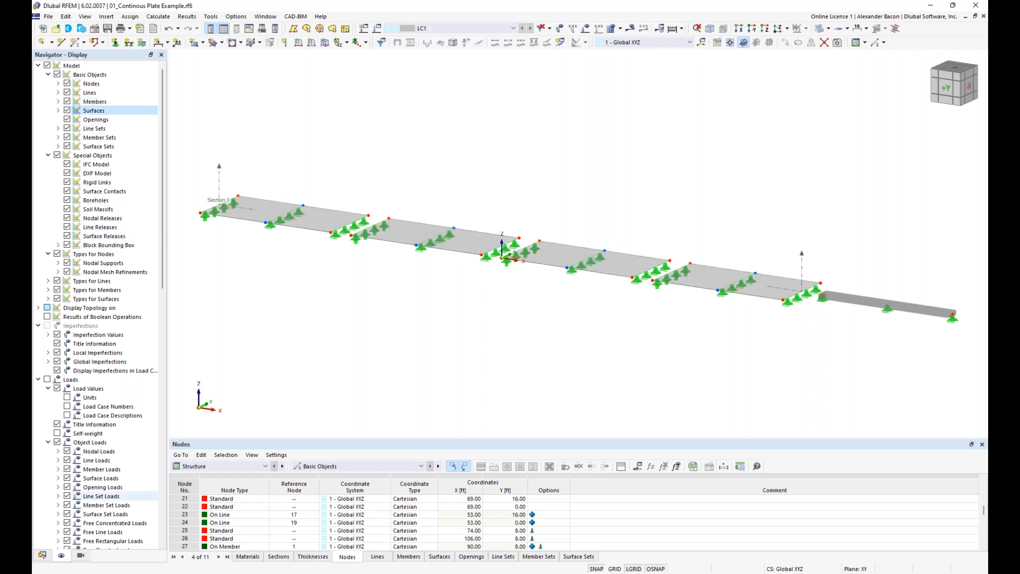
pyautogui.click(42, 555)
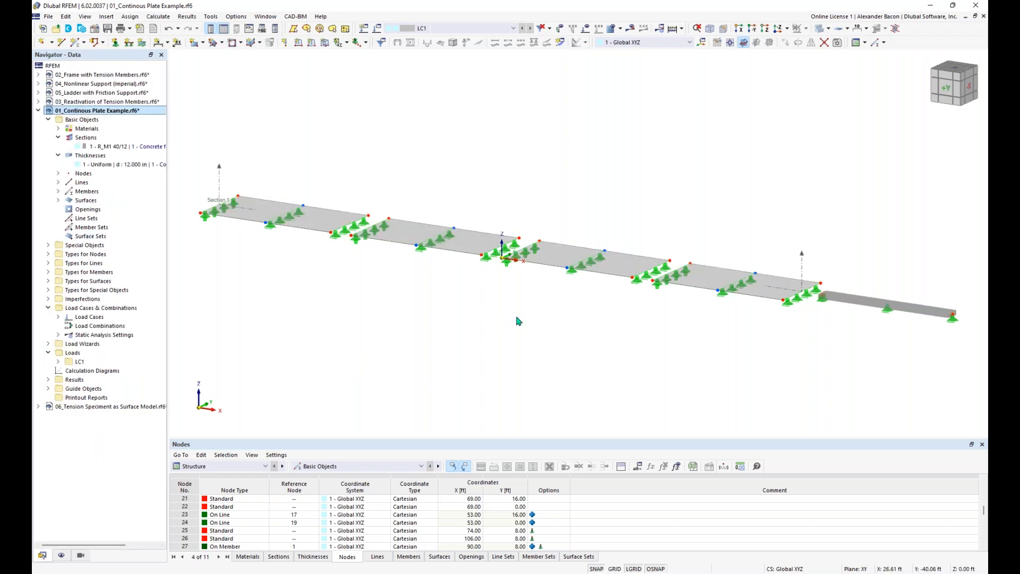
# Step: Activate the Members by Section visibility for R_M1 40/12 and pan to the isolated beam
pyautogui.click(80, 556)
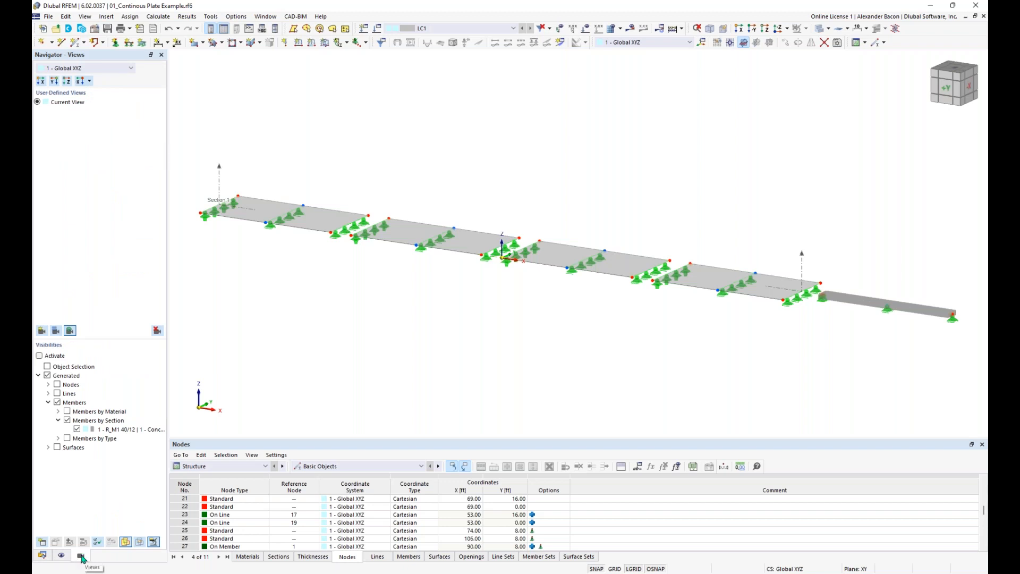
pyautogui.click(40, 356)
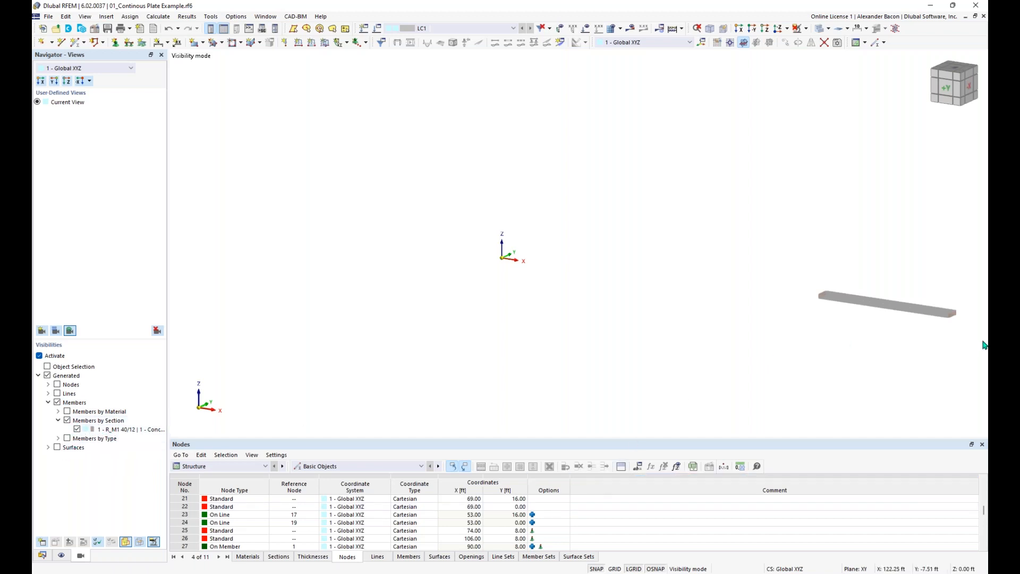
pyautogui.moveTo(871, 347); pyautogui.dragTo(788, 335, button='middle')
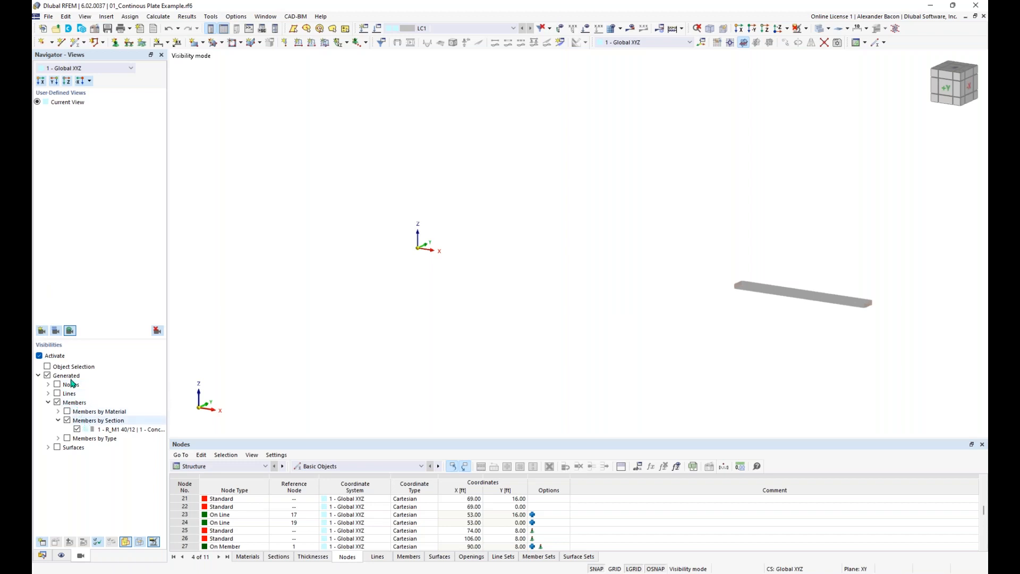
# Step: Save the beam-only display as a new user-defined view named asdfas
pyautogui.click(42, 331)
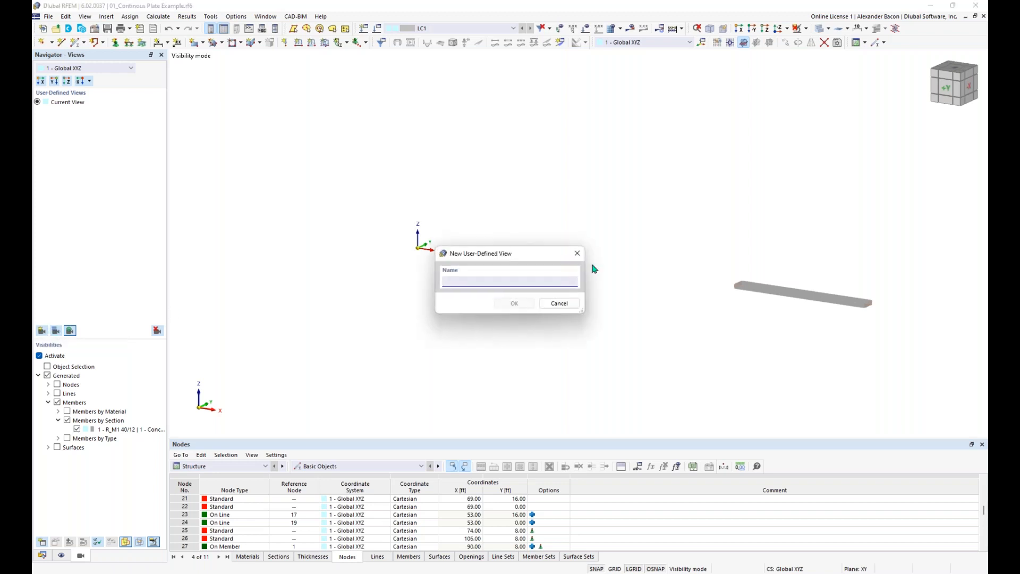
pyautogui.write('beam')
pyautogui.click(524, 302)
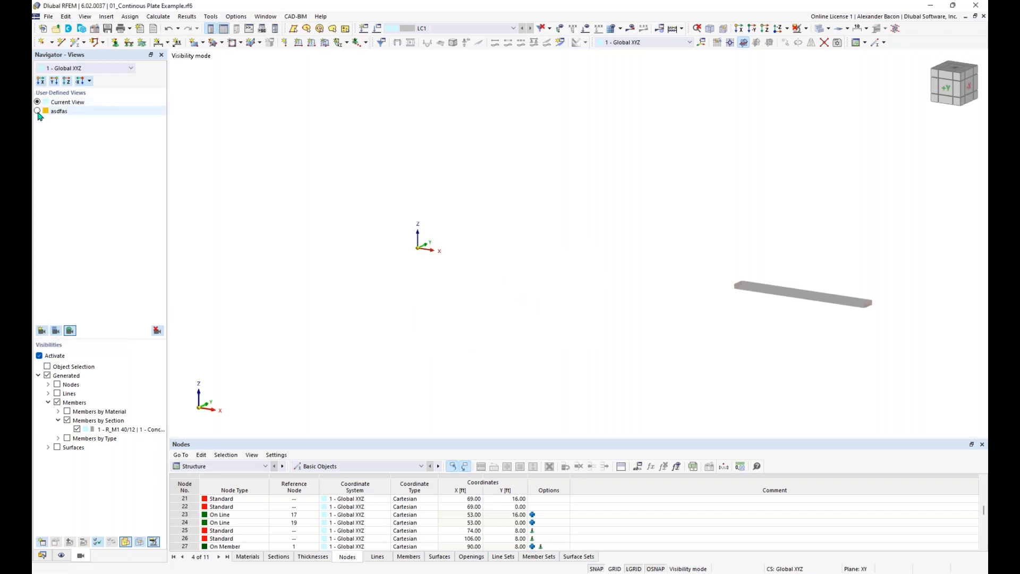
# Step: Switch between the asdfas and Current views, then turn off visibility mode to show the whole model
pyautogui.click(37, 111)
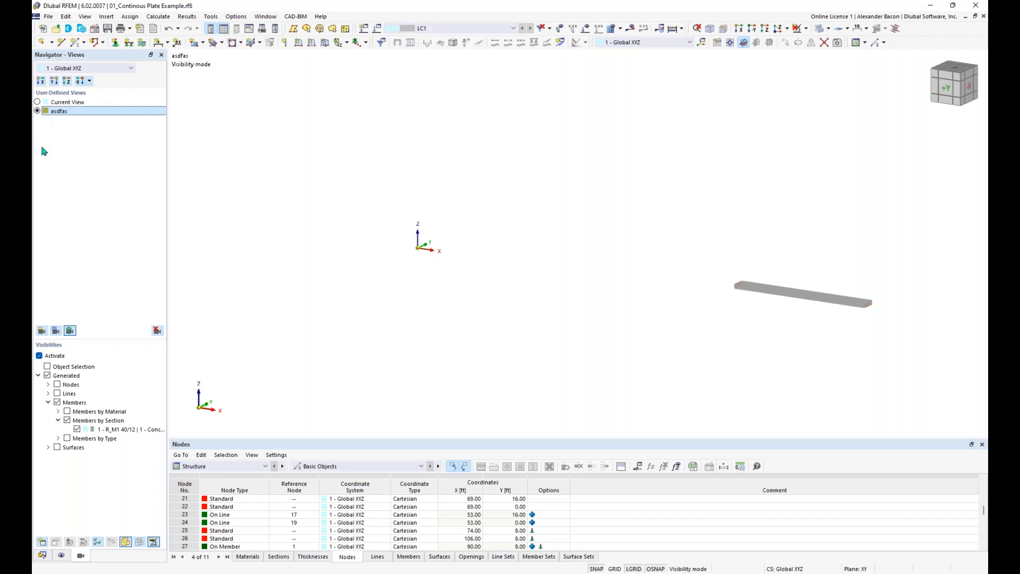
pyautogui.click(38, 102)
pyautogui.click(42, 355)
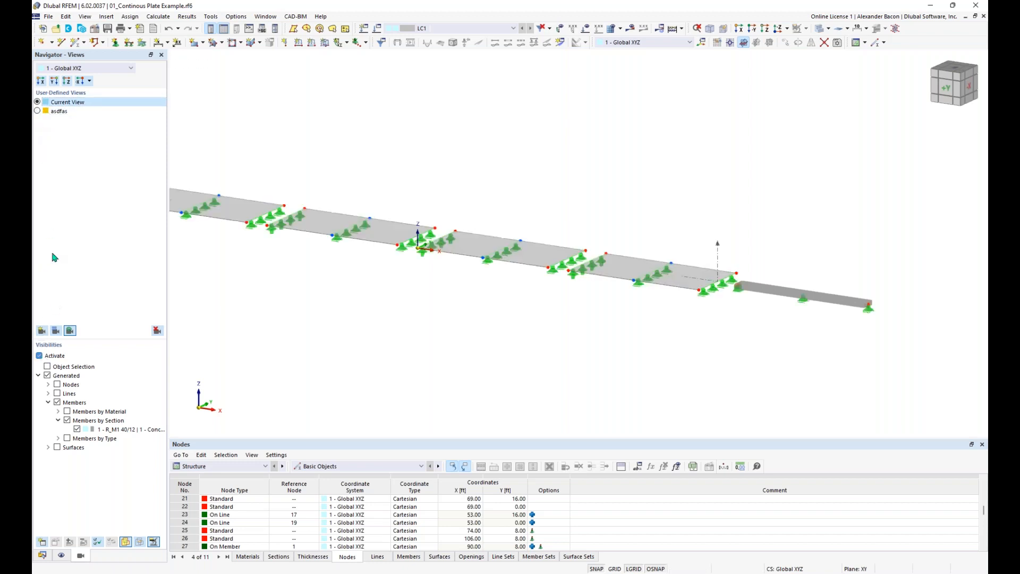
pyautogui.scroll(-2, 345, 289)
pyautogui.moveTo(346, 290); pyautogui.dragTo(449, 283, button='middle')
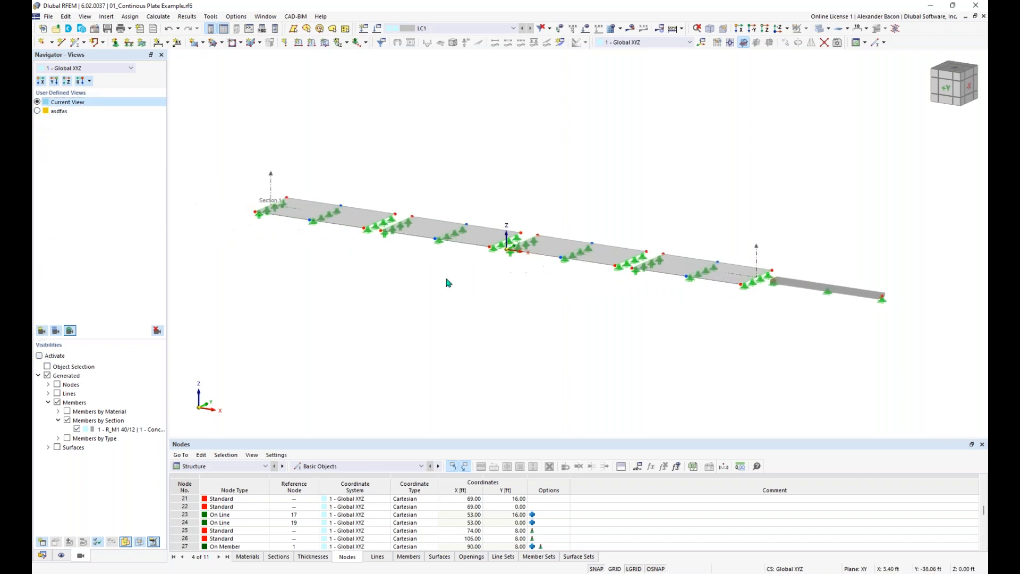
pyautogui.click(38, 111)
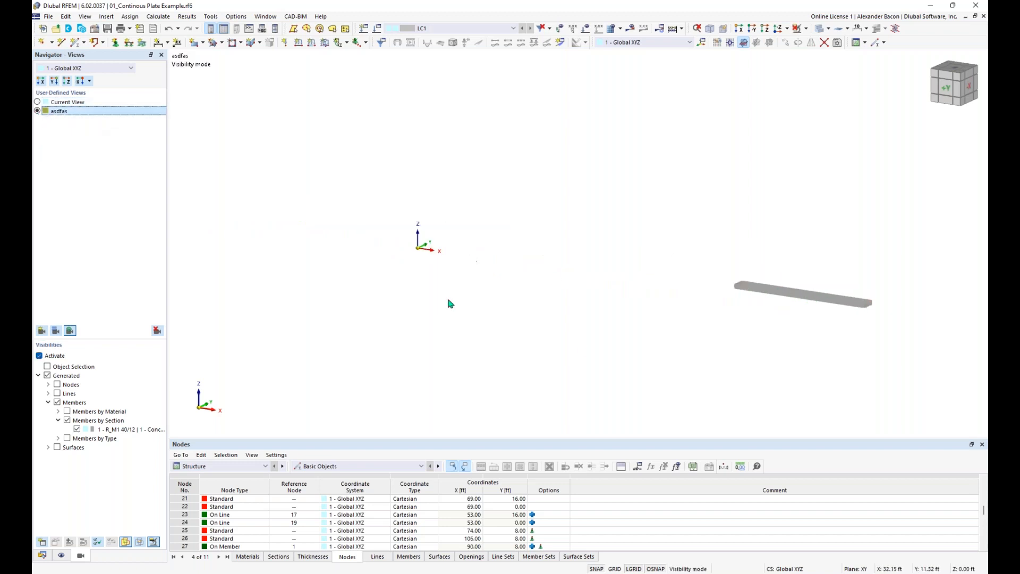
pyautogui.click(38, 356)
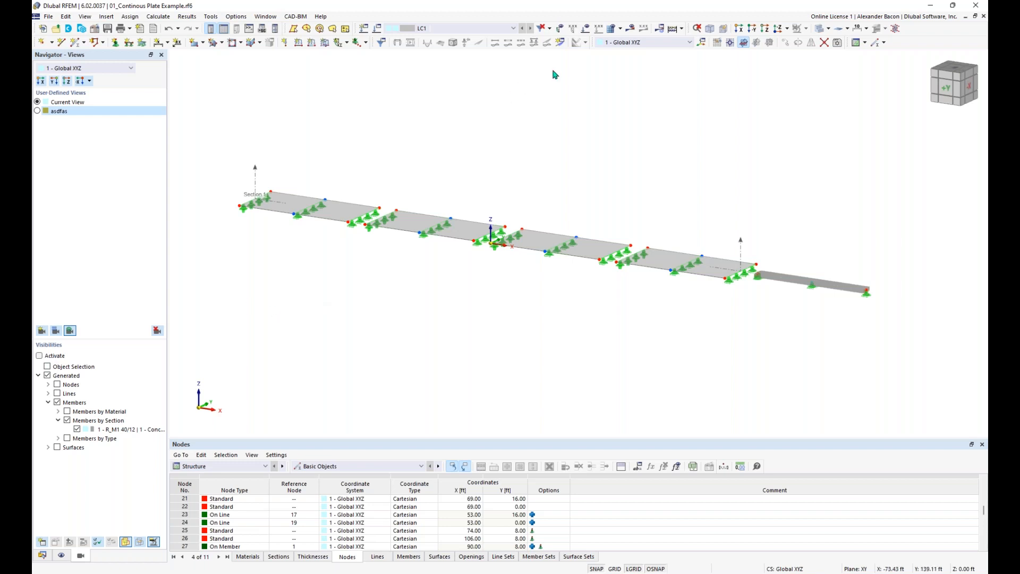
# Step: Turn on the results display and toggle the member moment diagram on and off
pyautogui.click(642, 30)
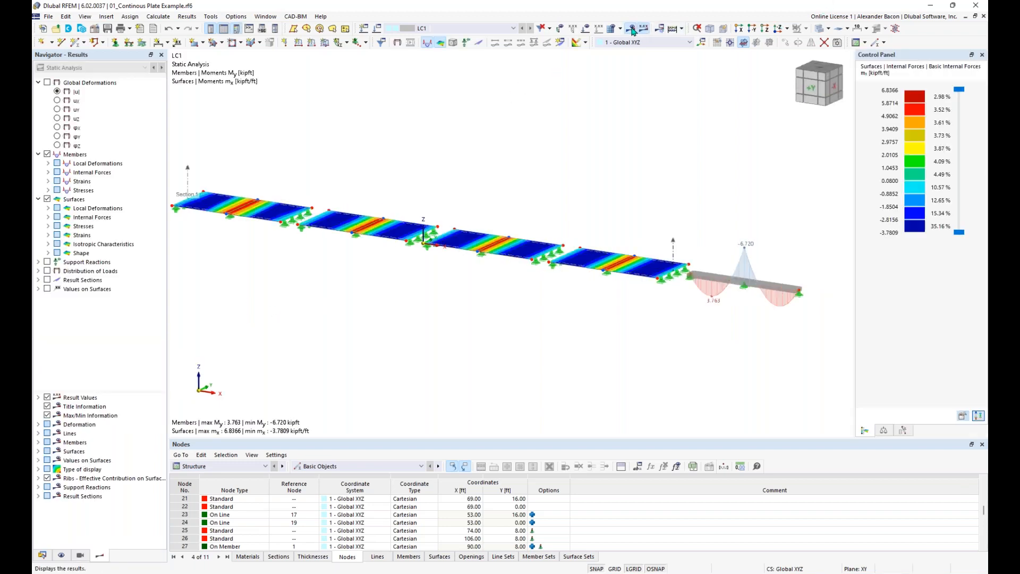
pyautogui.moveTo(532, 192); pyautogui.dragTo(546, 198, button='middle')
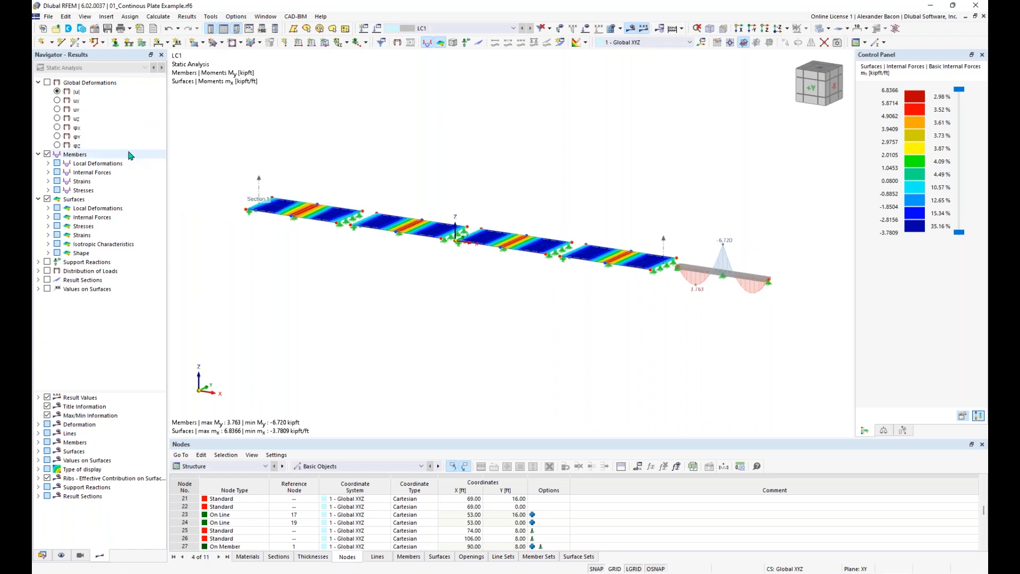
pyautogui.click(49, 157)
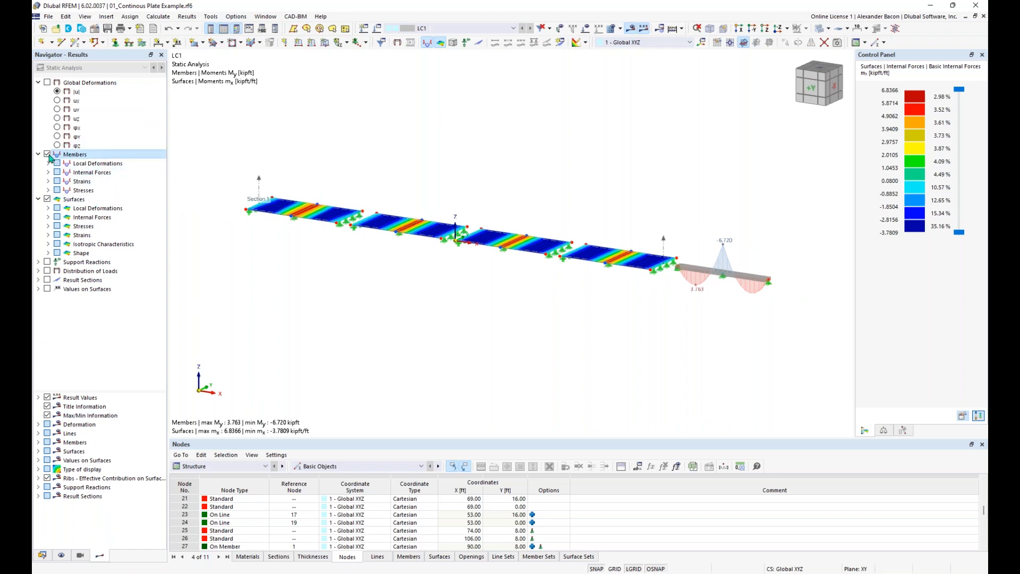
pyautogui.click(48, 155)
pyautogui.click(47, 155)
pyautogui.click(48, 156)
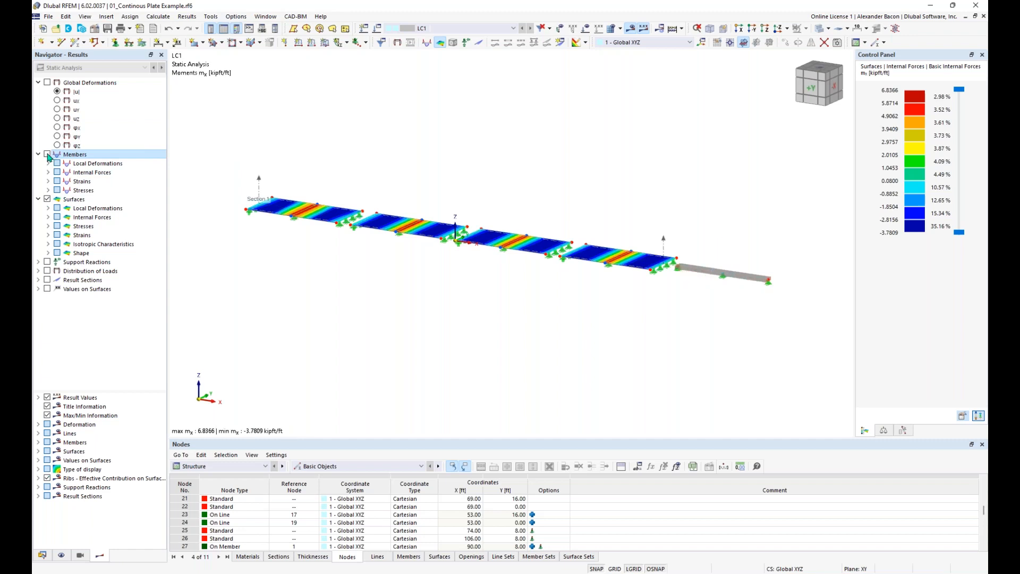
# Step: Show global deformations, then member moments My with surface moment mx contours on the plates
pyautogui.click(48, 83)
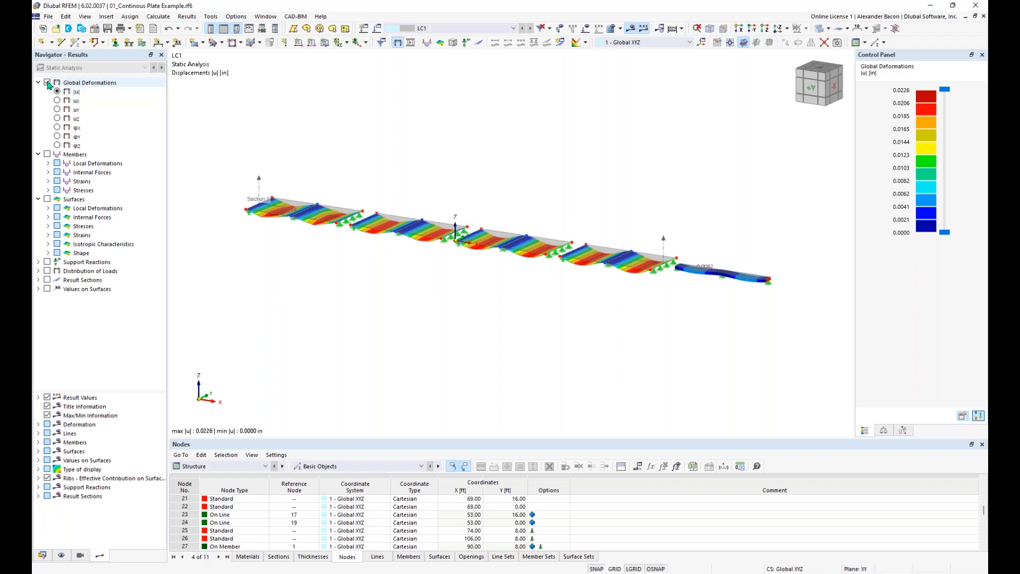
pyautogui.click(47, 154)
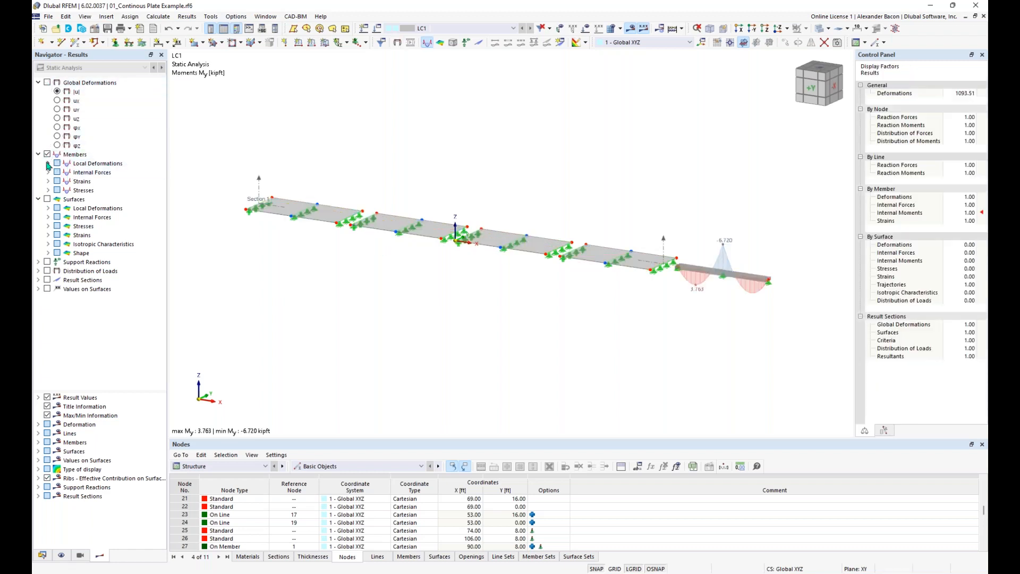
pyautogui.click(47, 173)
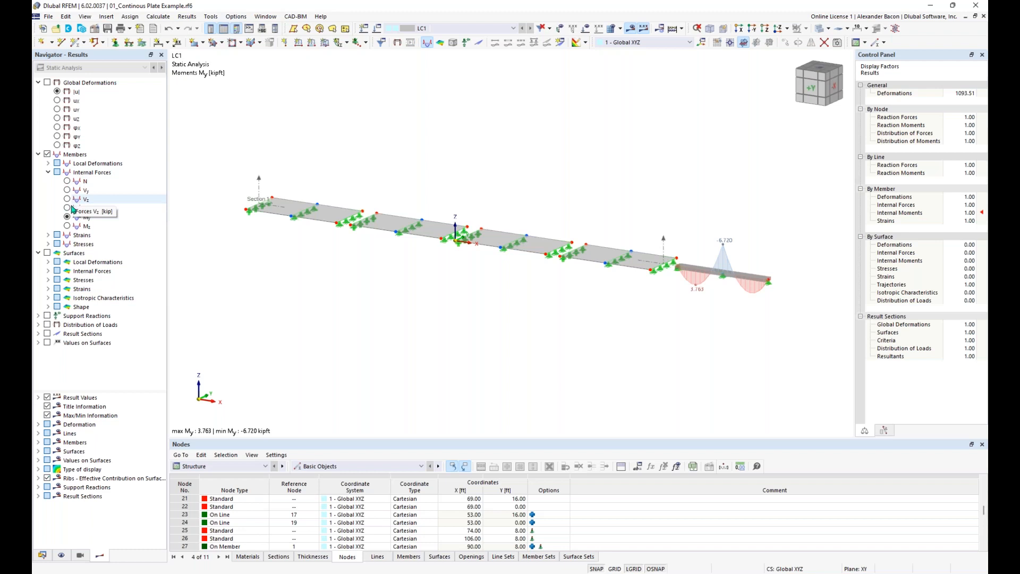
pyautogui.click(48, 253)
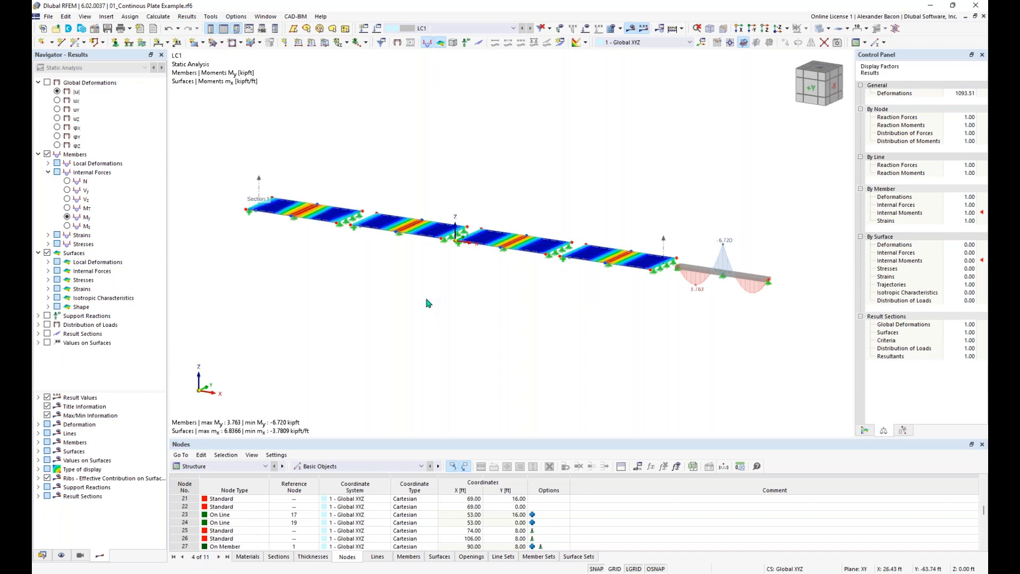
pyautogui.moveTo(467, 294)
pyautogui.mouseDown(button='middle')
pyautogui.moveTo(436, 313)
pyautogui.moveTo(463, 309)
pyautogui.mouseUp(button='middle')
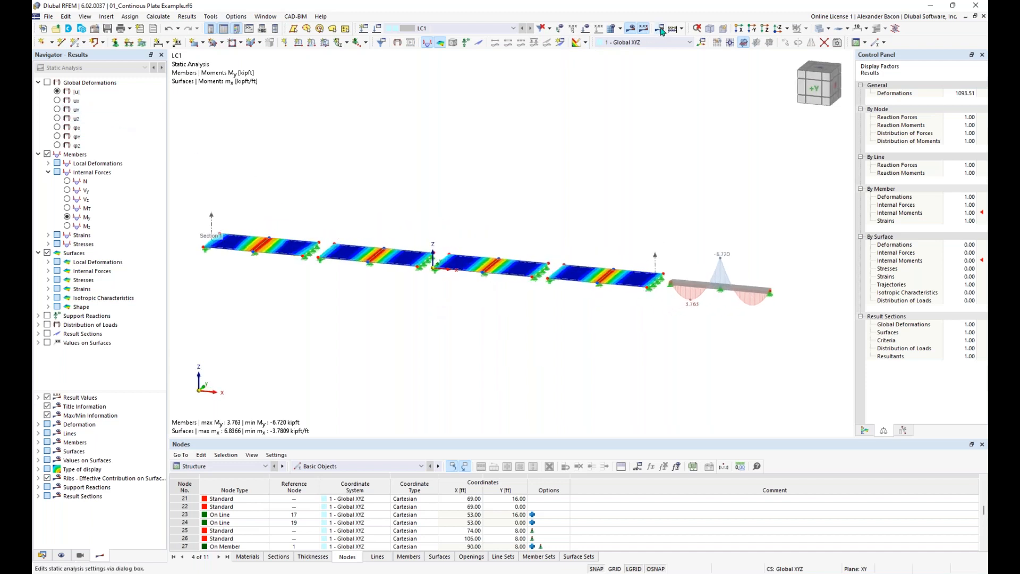
# Step: Turn results off, then select and deselect the middle support and middle slab panel
pyautogui.click(632, 27)
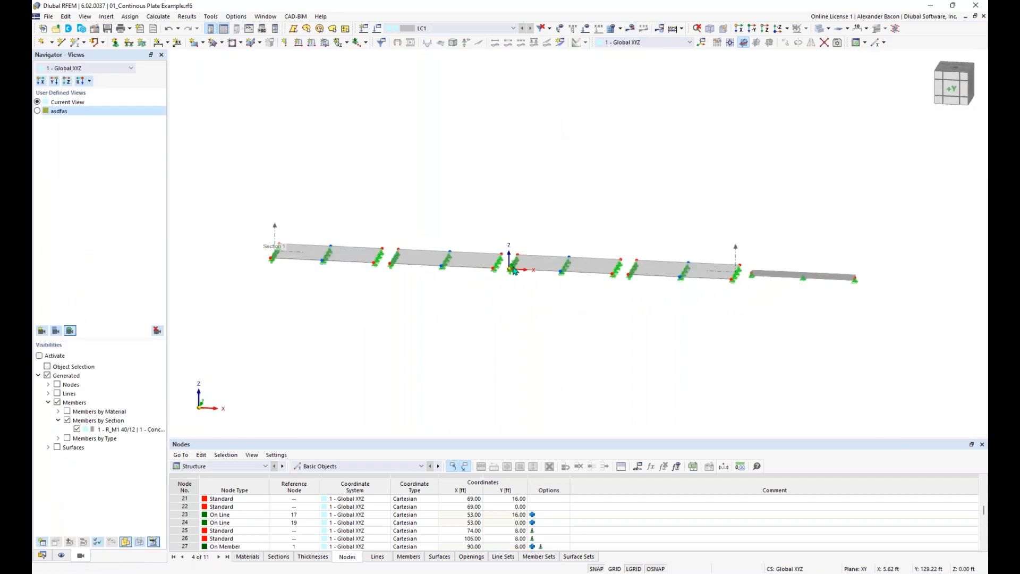
pyautogui.scroll(3, 503, 321)
pyautogui.moveTo(491, 349); pyautogui.dragTo(607, 187)
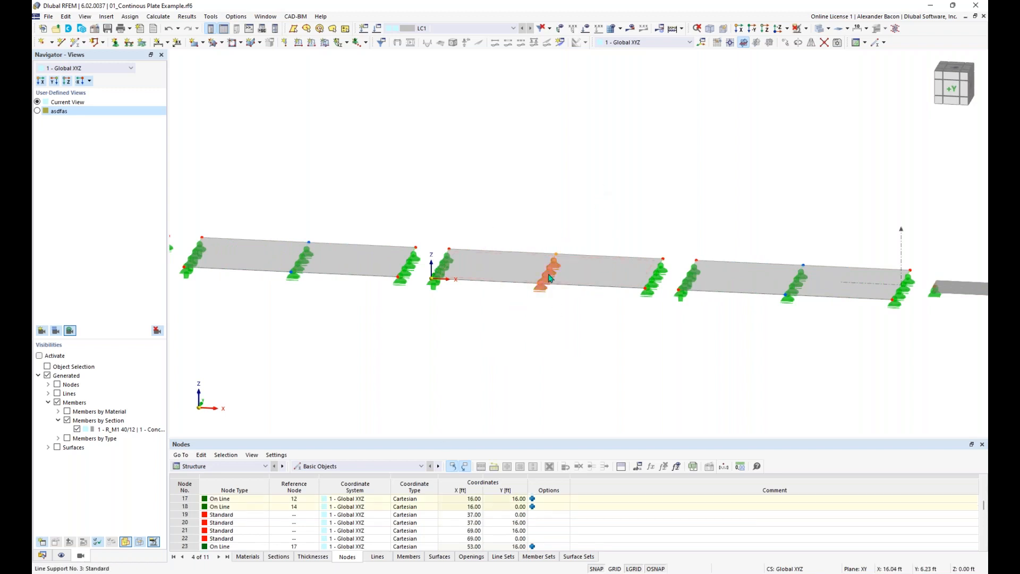
pyautogui.click(588, 213)
pyautogui.moveTo(608, 164); pyautogui.dragTo(487, 372)
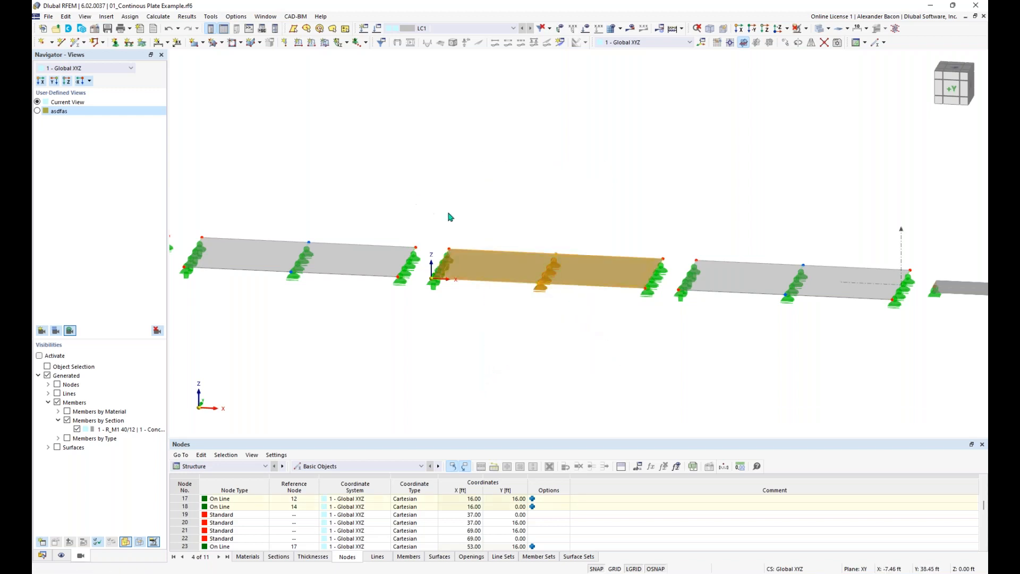
pyautogui.scroll(-5, 482, 209)
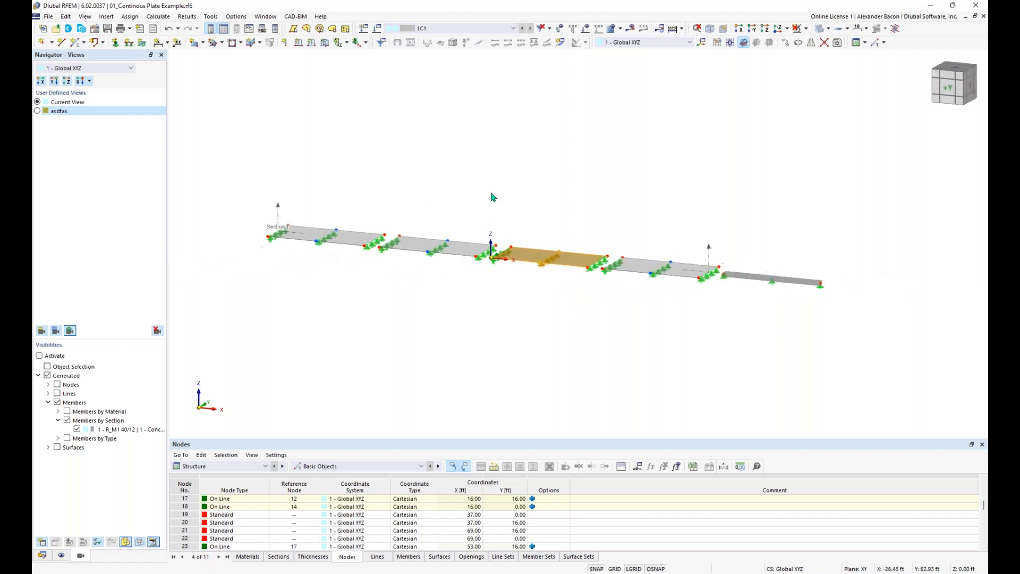
pyautogui.press('Escape')
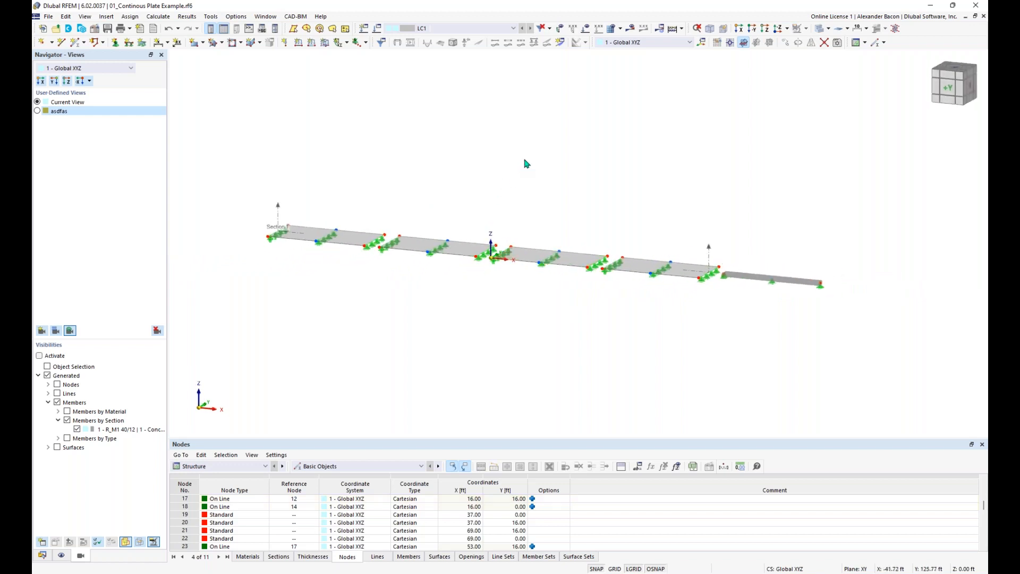
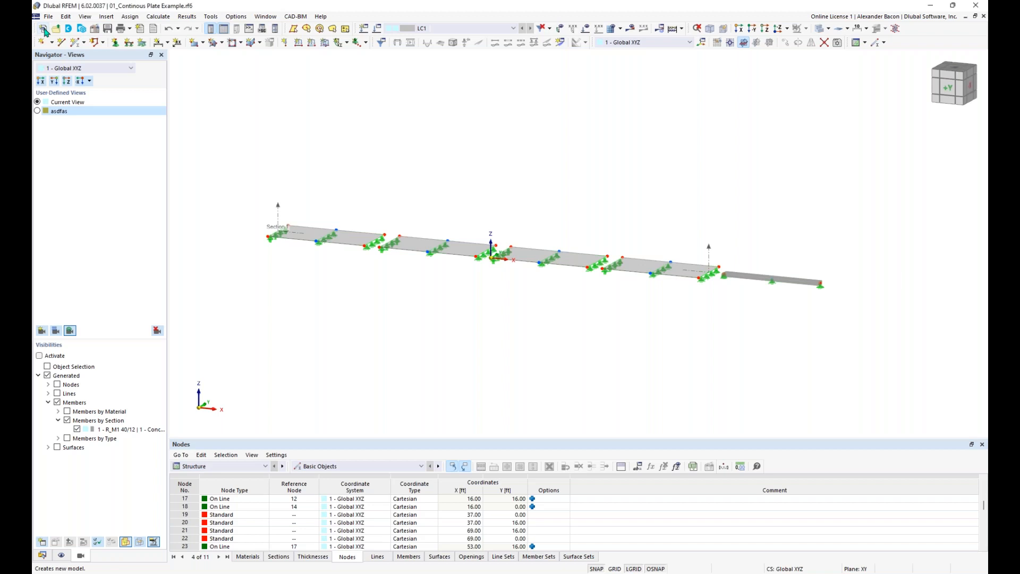
# Step: Create a new model and enter the name 'Continous Plate - Training 3'
pyautogui.click(44, 29)
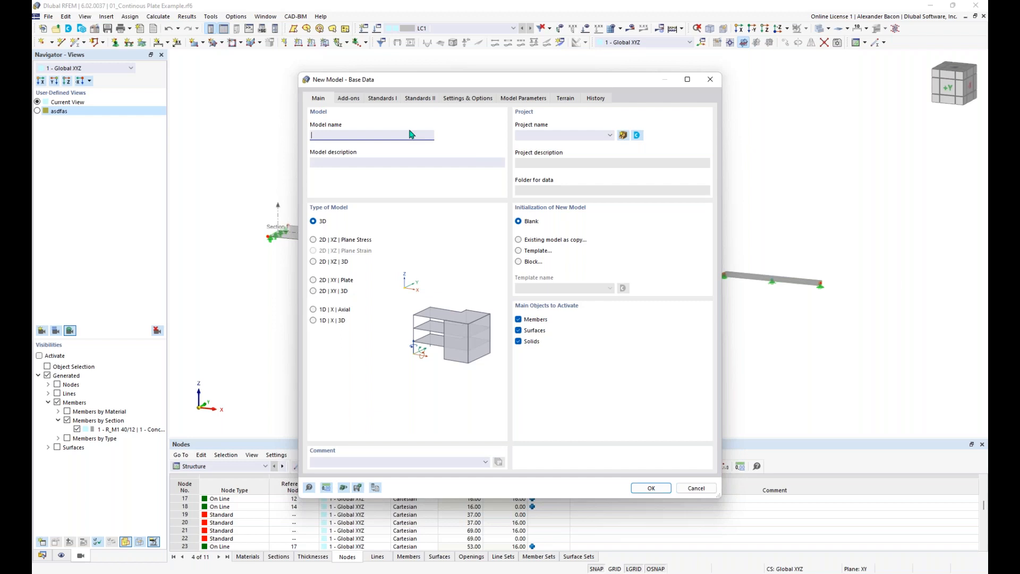
pyautogui.write('Continous Plate - Training 3')
pyautogui.click(383, 162)
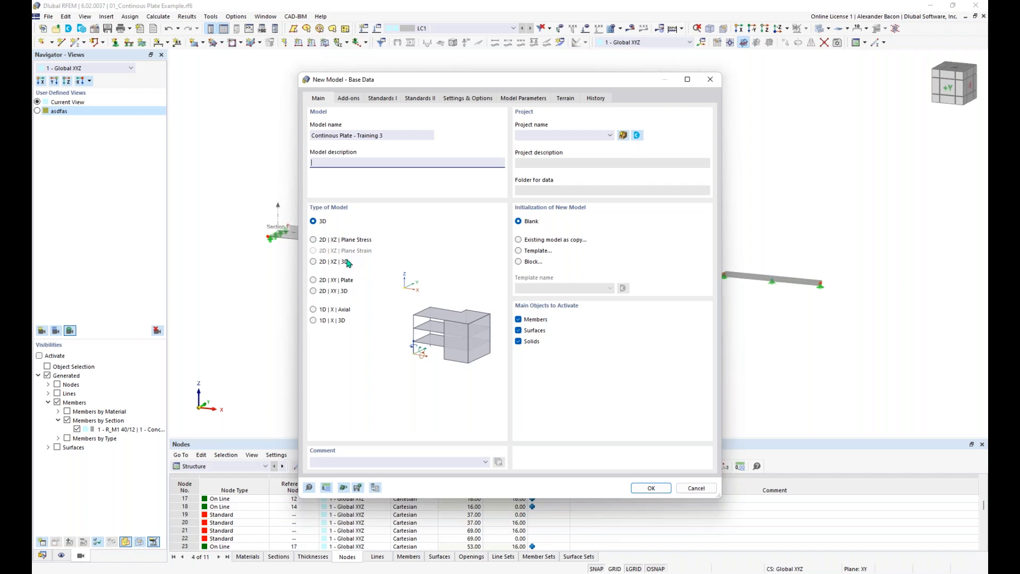
# Step: Set the model type to 2D XY plate after trying 2D XY 3D, then view the Add-ons options
pyautogui.click(318, 282)
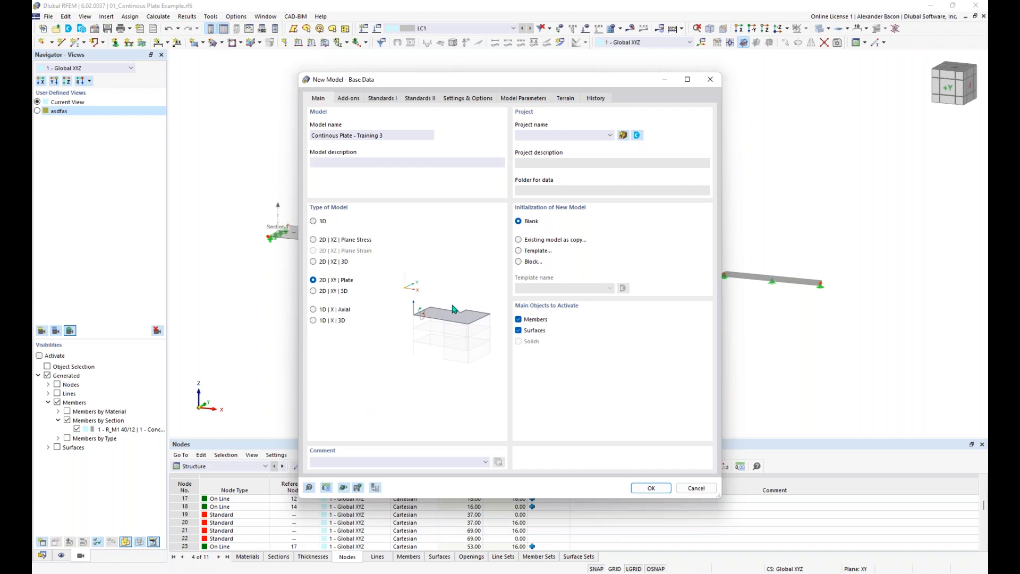
pyautogui.click(316, 293)
pyautogui.click(314, 281)
pyautogui.click(349, 101)
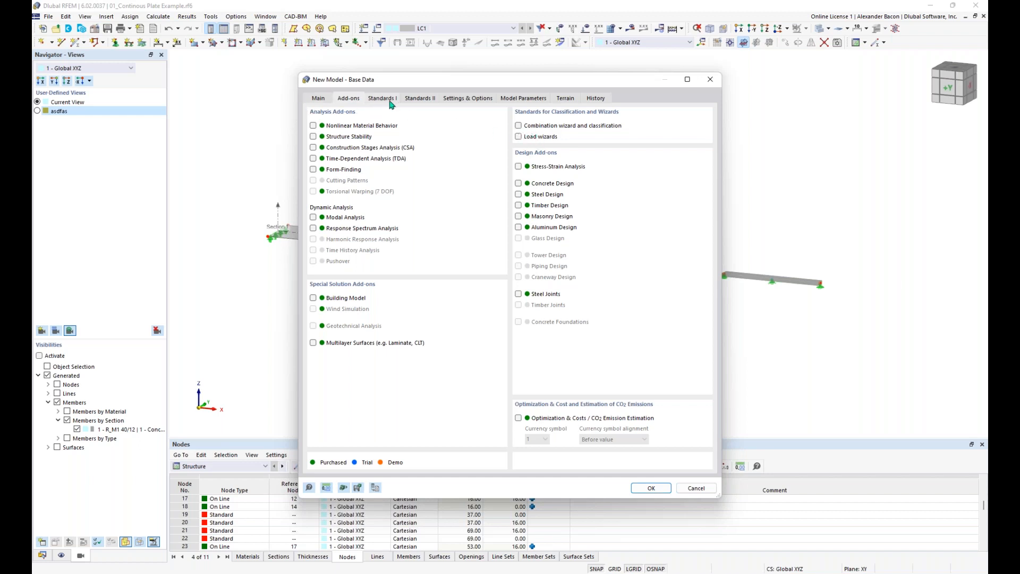
# Step: Look through Standards I and II, then view gravity, tolerance and axis settings
pyautogui.click(390, 101)
pyautogui.click(424, 99)
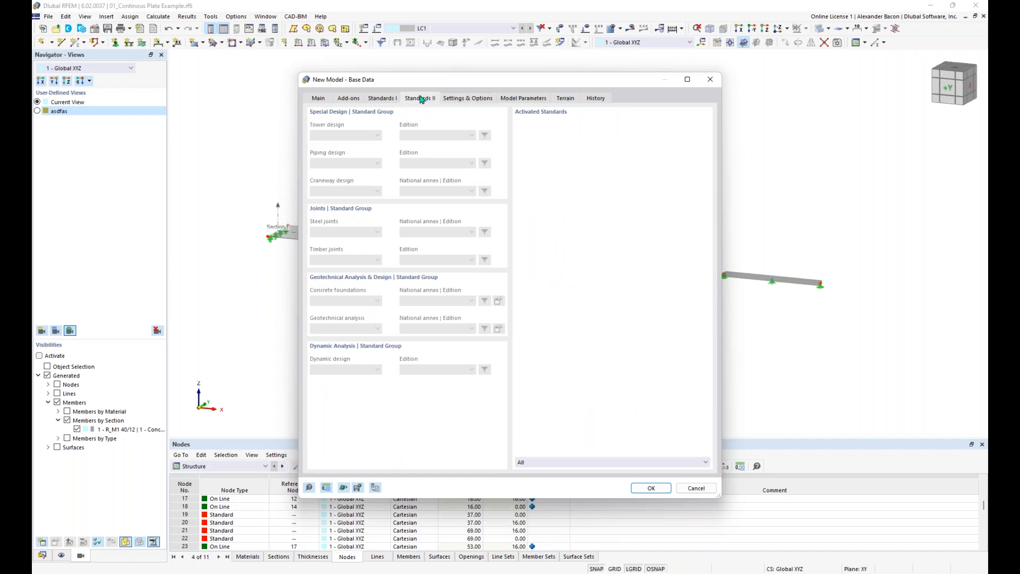
pyautogui.click(470, 99)
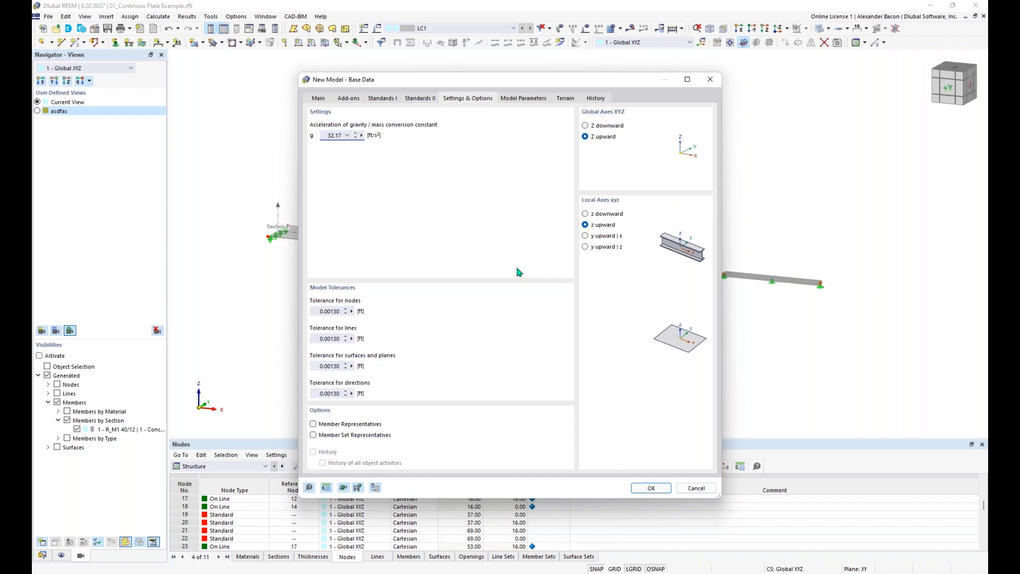
# Step: Check the imperial units and the units template list, then close the units settings
pyautogui.click(326, 488)
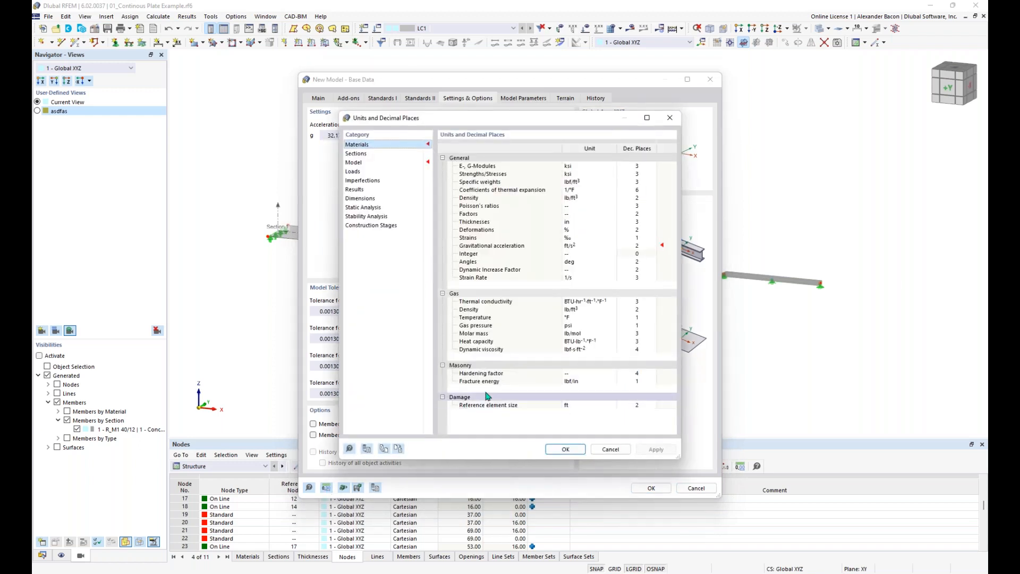
pyautogui.click(384, 450)
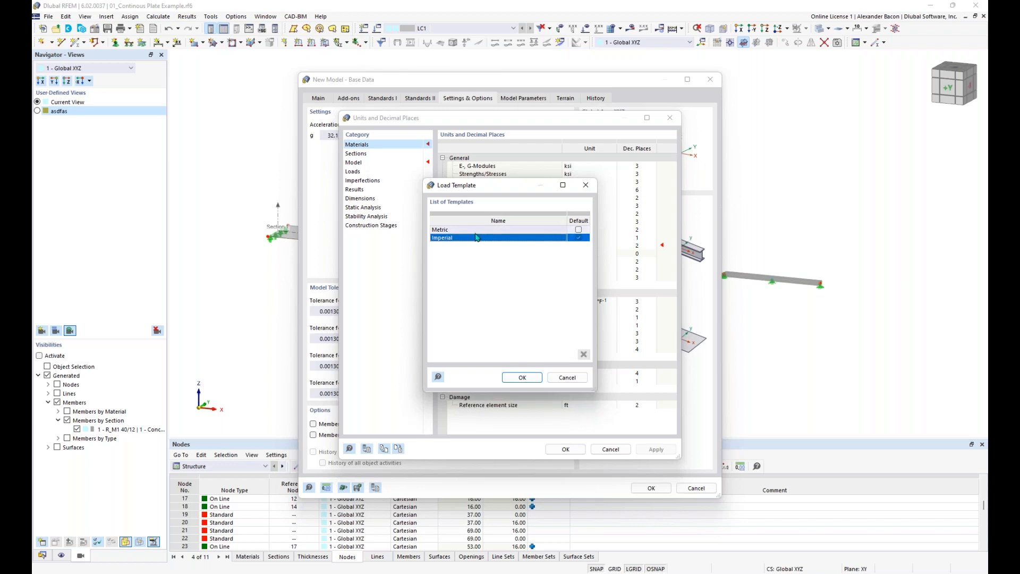
pyautogui.click(586, 185)
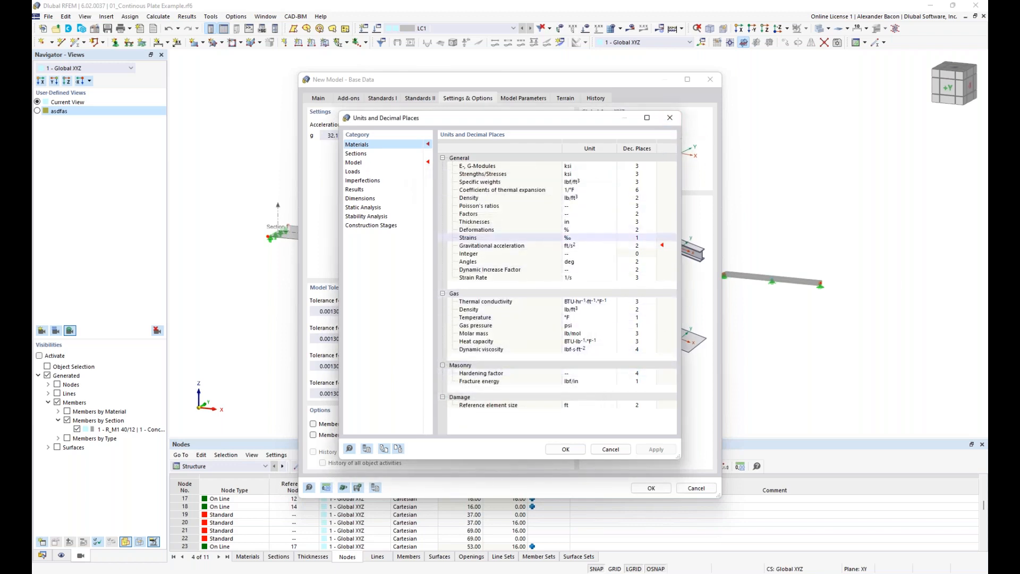
pyautogui.click(671, 119)
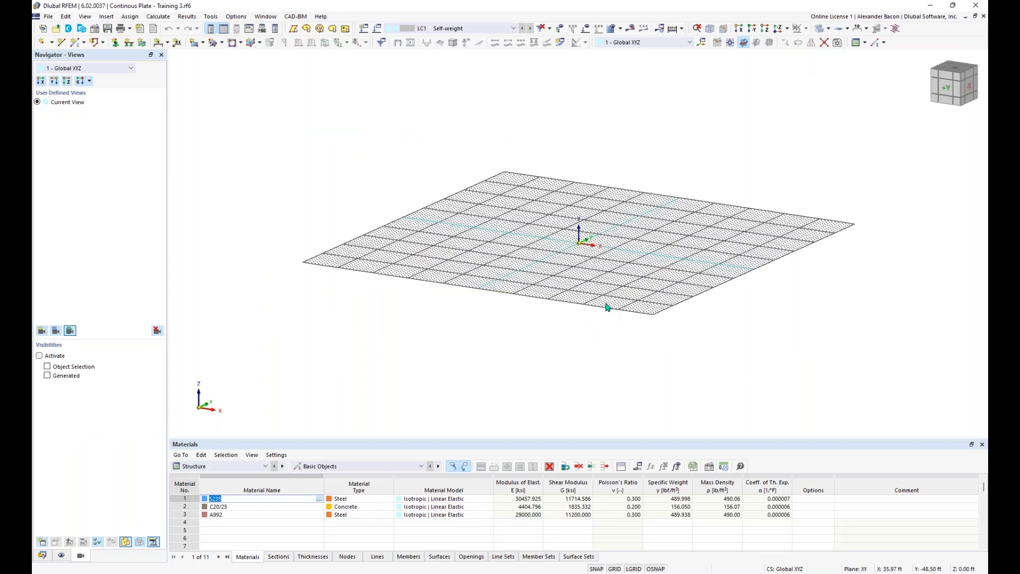
# Step: Orbit, pan and zoom the view to close in on the grid around the origin
pyautogui.keyDown('ctrl'); pyautogui.moveTo(615, 121); pyautogui.dragTo(613, 133, button='middle'); pyautogui.keyUp('ctrl')
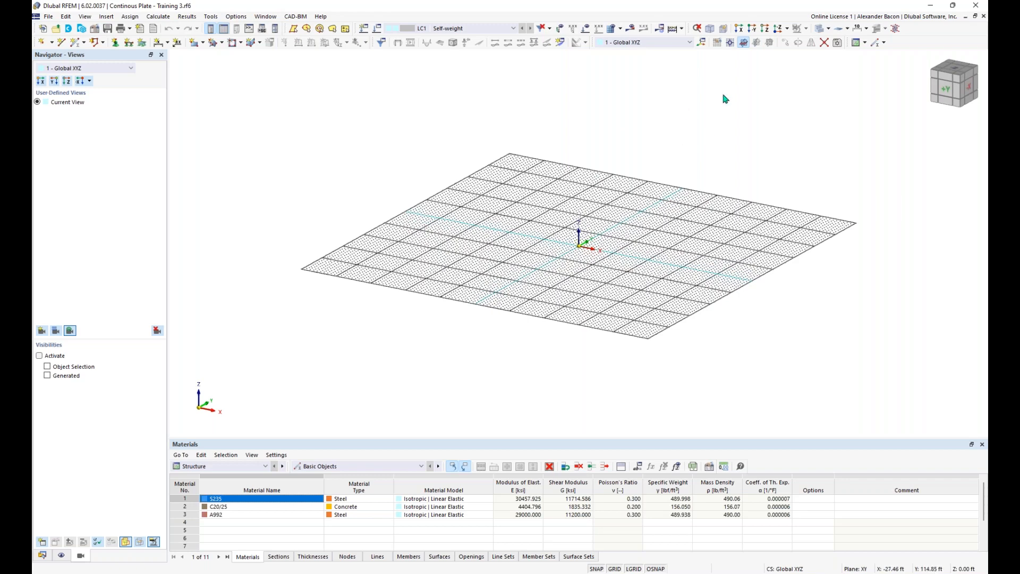
pyautogui.moveTo(584, 262); pyautogui.dragTo(600, 293, button='middle')
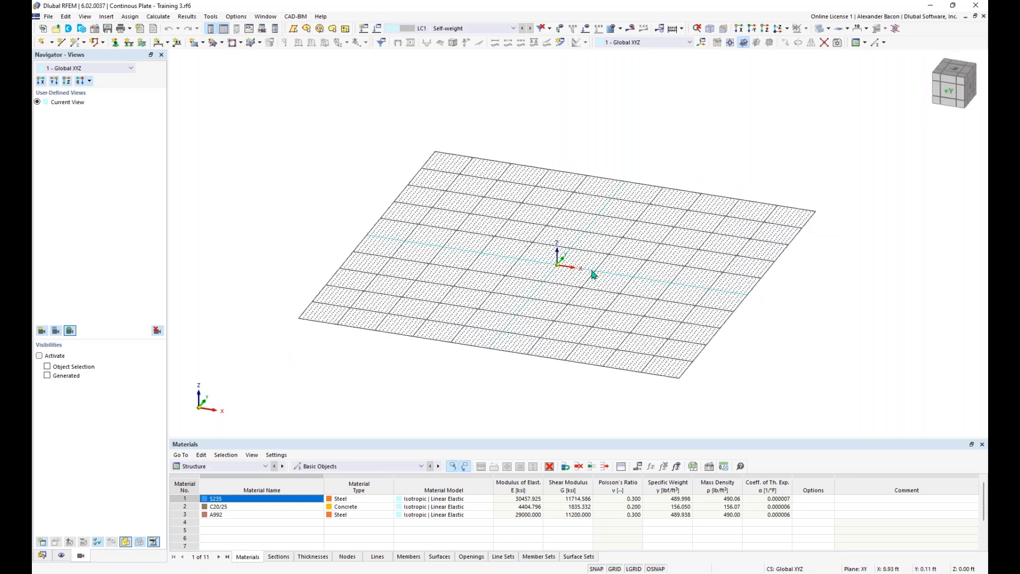
pyautogui.scroll(2, 590, 274)
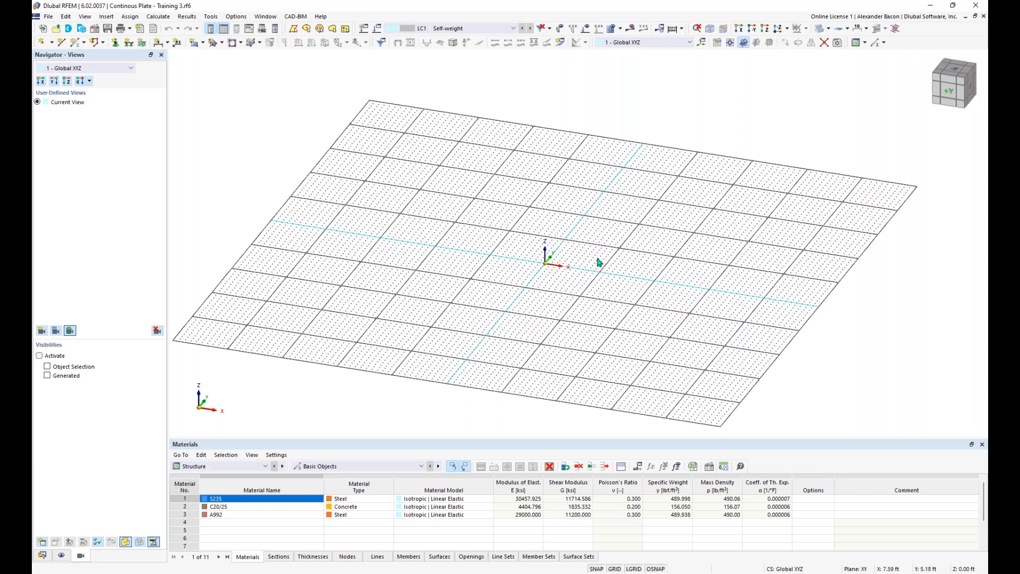
pyautogui.scroll(1, 555, 267)
pyautogui.scroll(1, 556, 267)
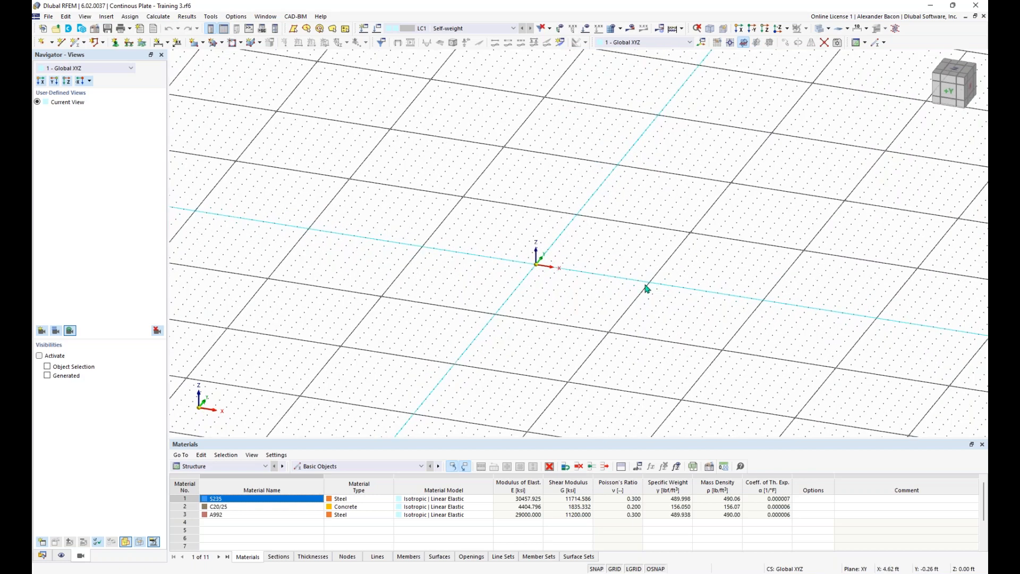
pyautogui.moveTo(688, 296); pyautogui.dragTo(492, 258, button='middle')
pyautogui.moveTo(720, 298); pyautogui.dragTo(634, 289, button='middle')
pyautogui.scroll(-3, 634, 288)
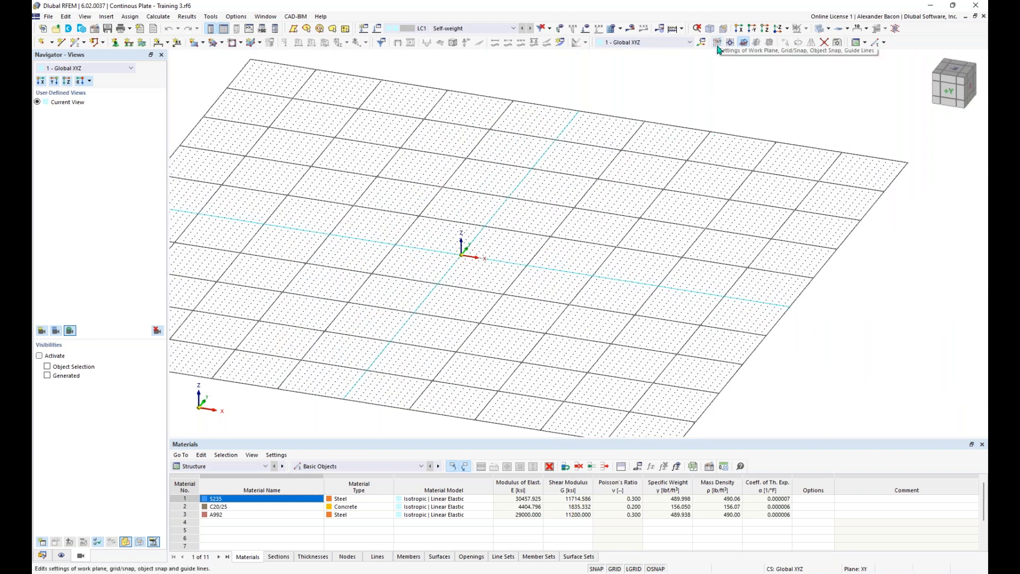
# Step: Load the Student Training grid template so the grid spans 100 points each way at 1.00 ft
pyautogui.click(718, 44)
pyautogui.click(718, 44)
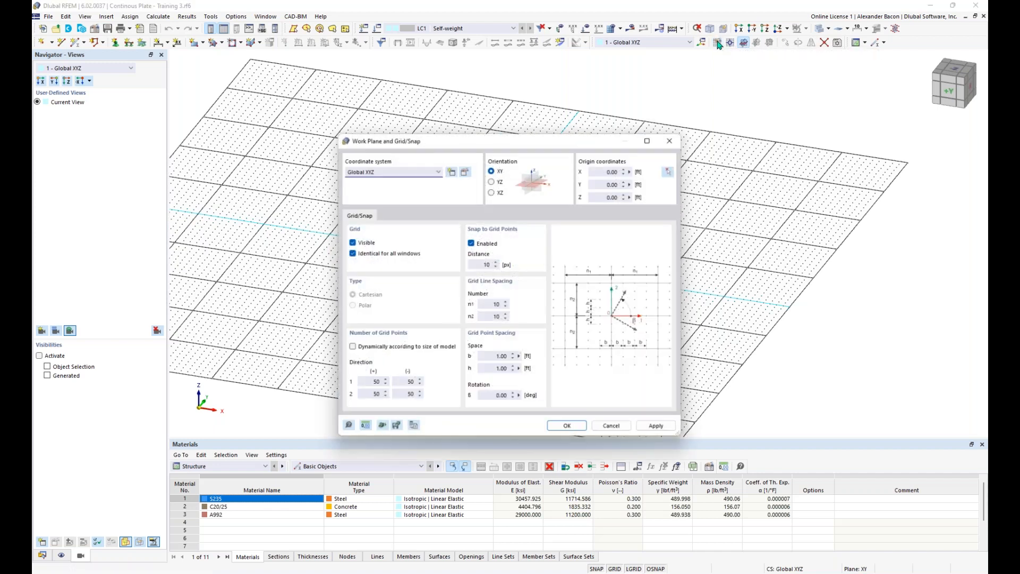
pyautogui.moveTo(535, 142); pyautogui.dragTo(513, 120)
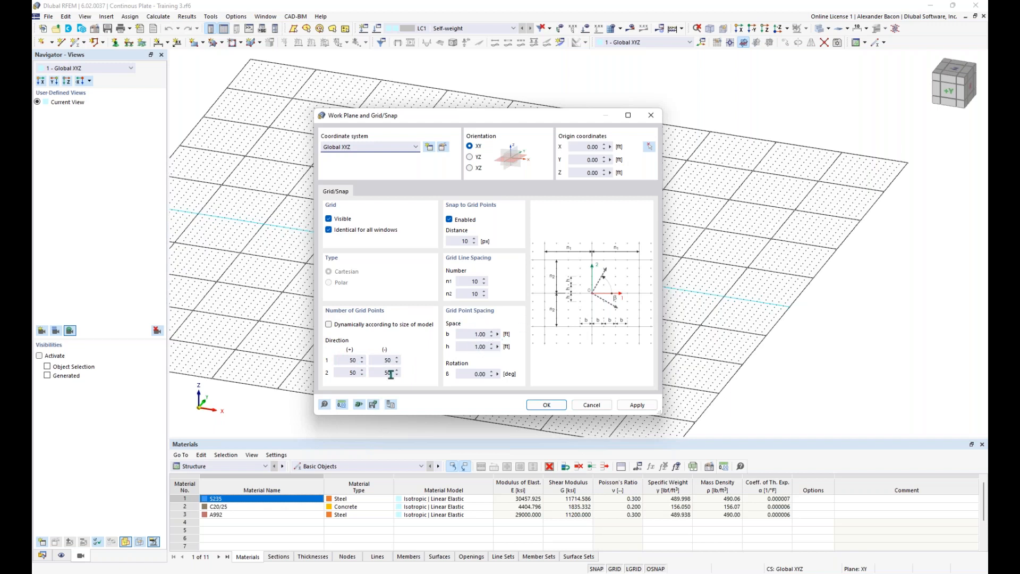
pyautogui.doubleClick(344, 359)
pyautogui.moveTo(376, 360); pyautogui.dragTo(403, 361)
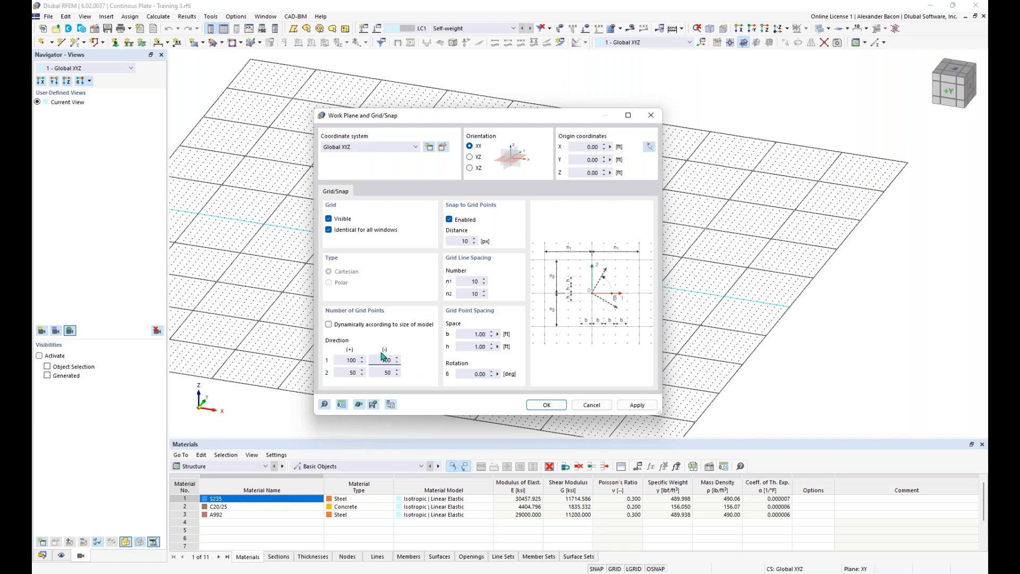
pyautogui.click(359, 405)
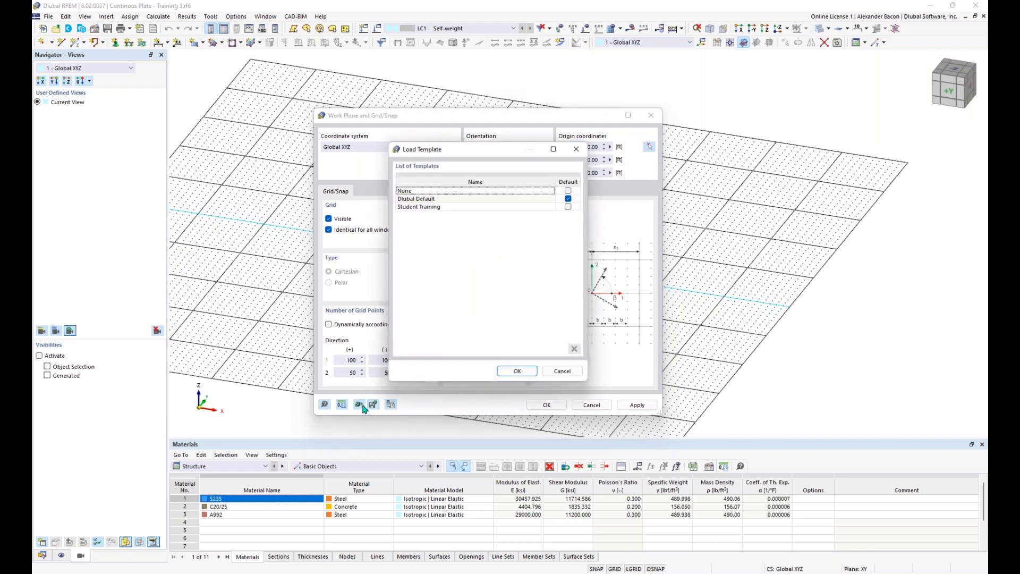
pyautogui.click(456, 208)
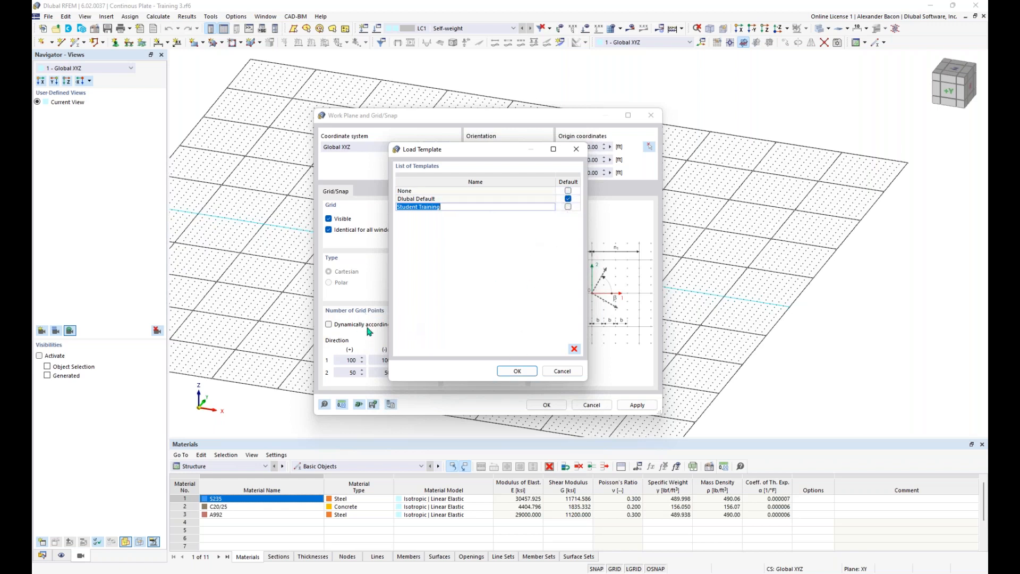
pyautogui.click(516, 371)
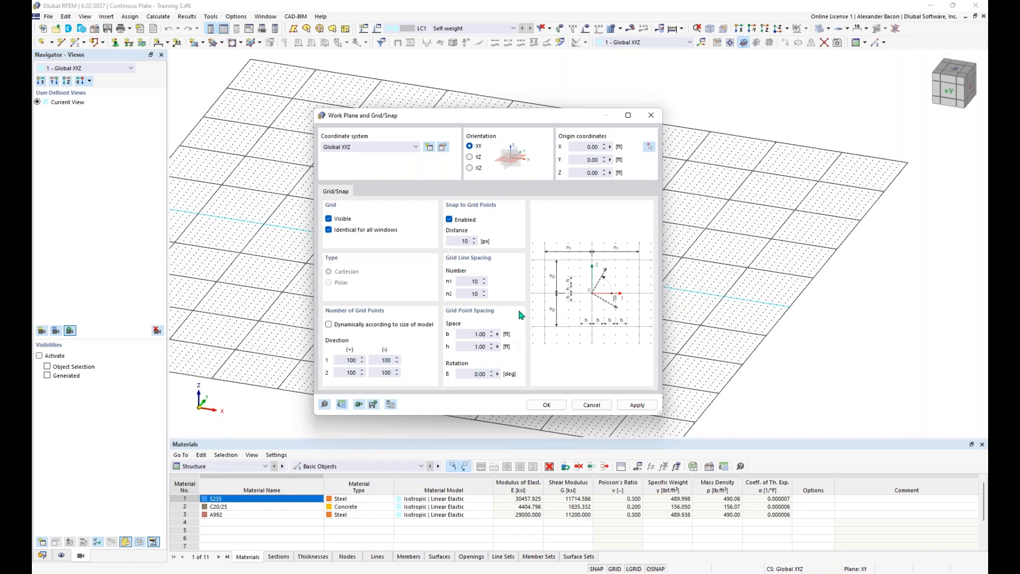
pyautogui.click(547, 405)
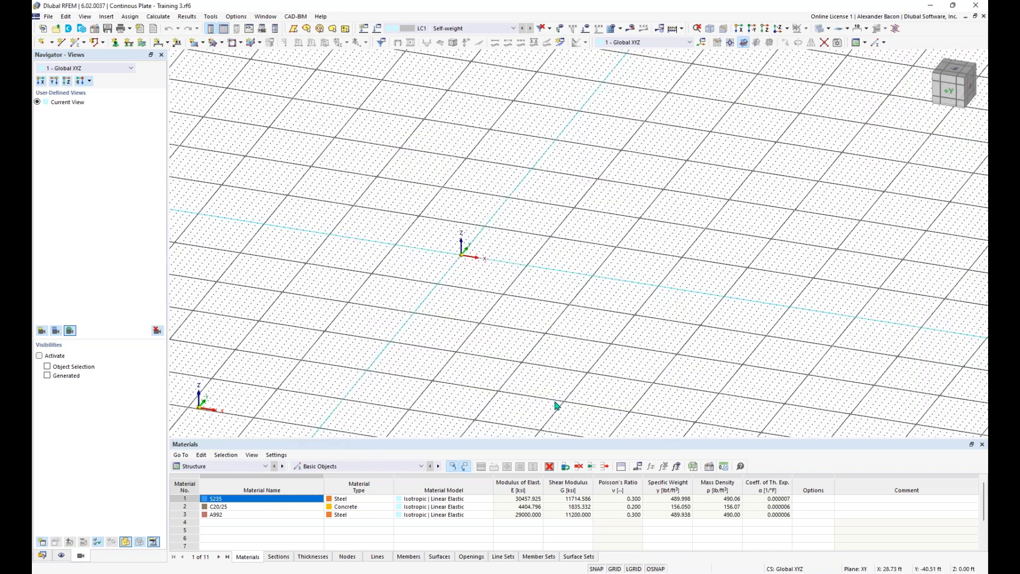
# Step: Zoom out until the whole 100-point grid is visible
pyautogui.scroll(-3, 486, 237)
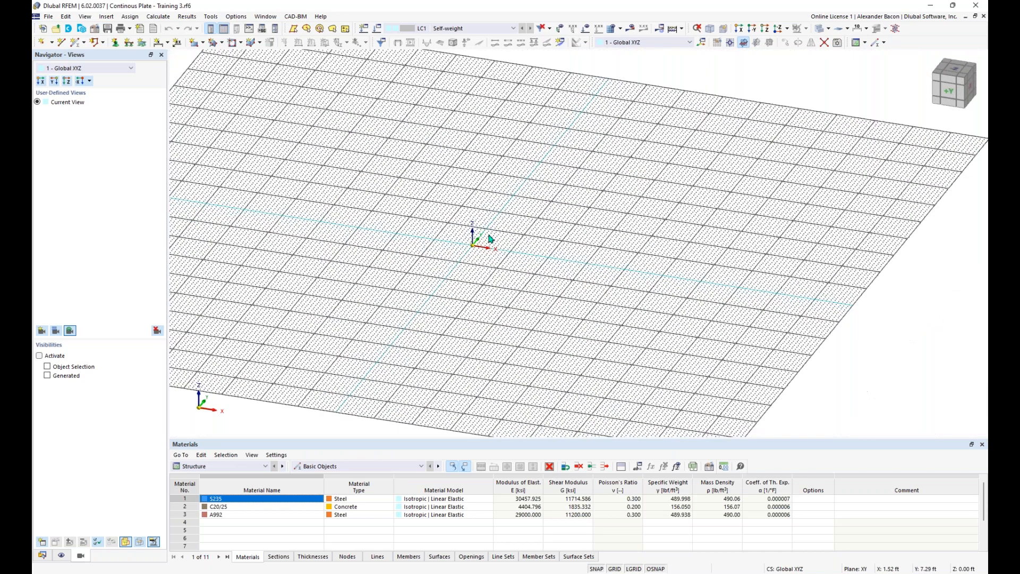
pyautogui.scroll(-2, 501, 244)
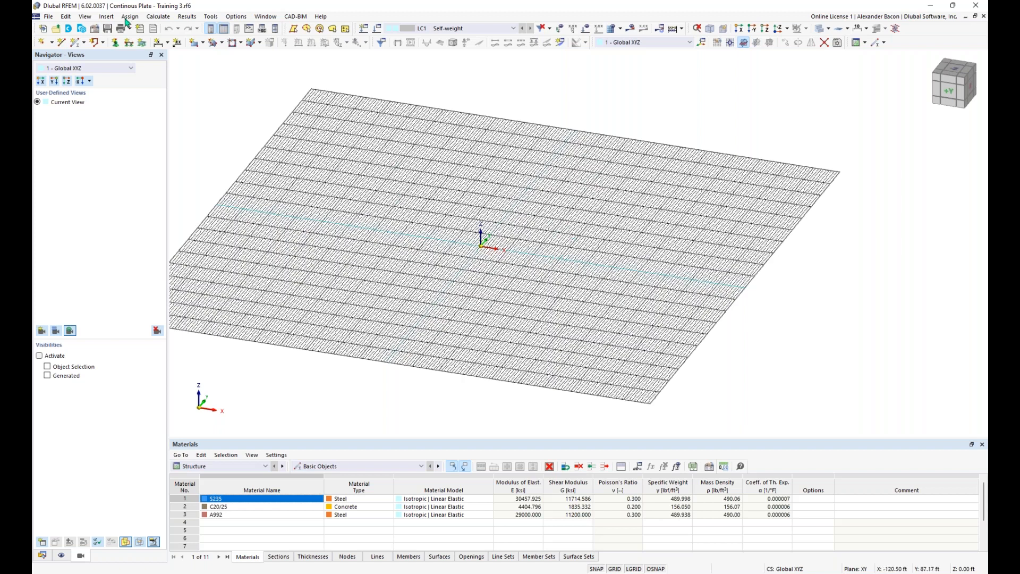
# Step: Start a new rectangular surface and keep its stiffness type as Standard
pyautogui.click(195, 46)
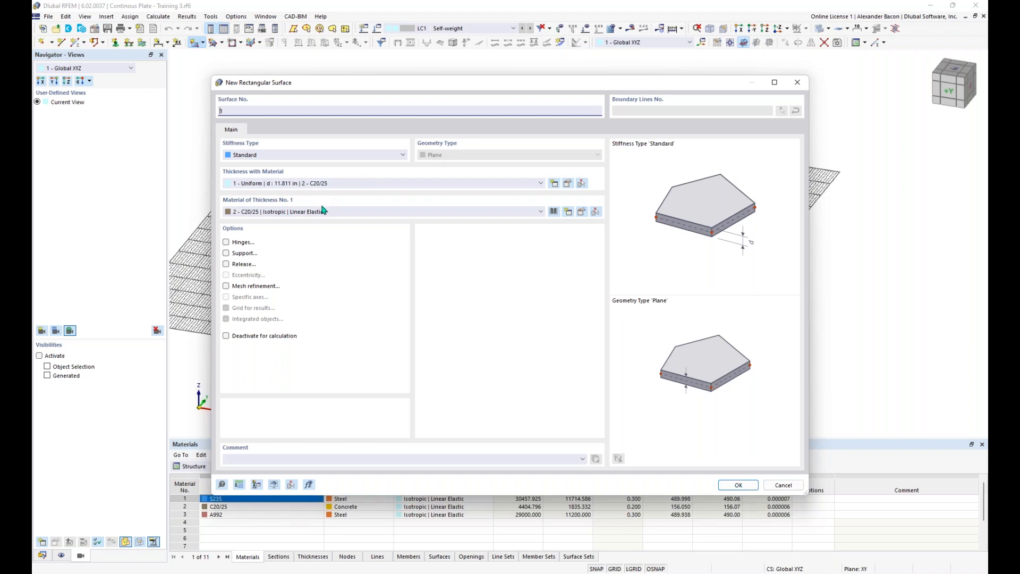
pyautogui.click(314, 157)
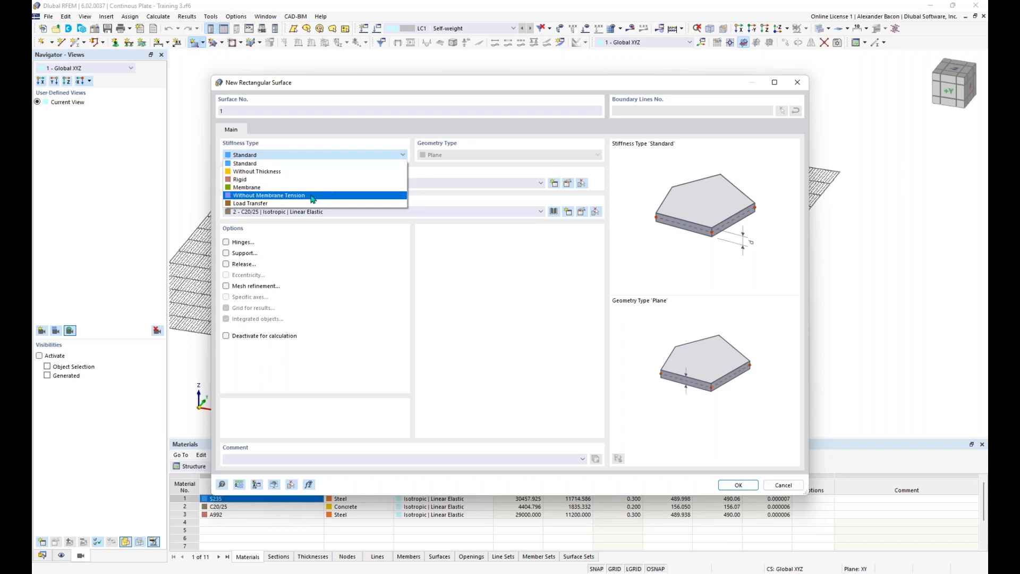
pyautogui.click(314, 166)
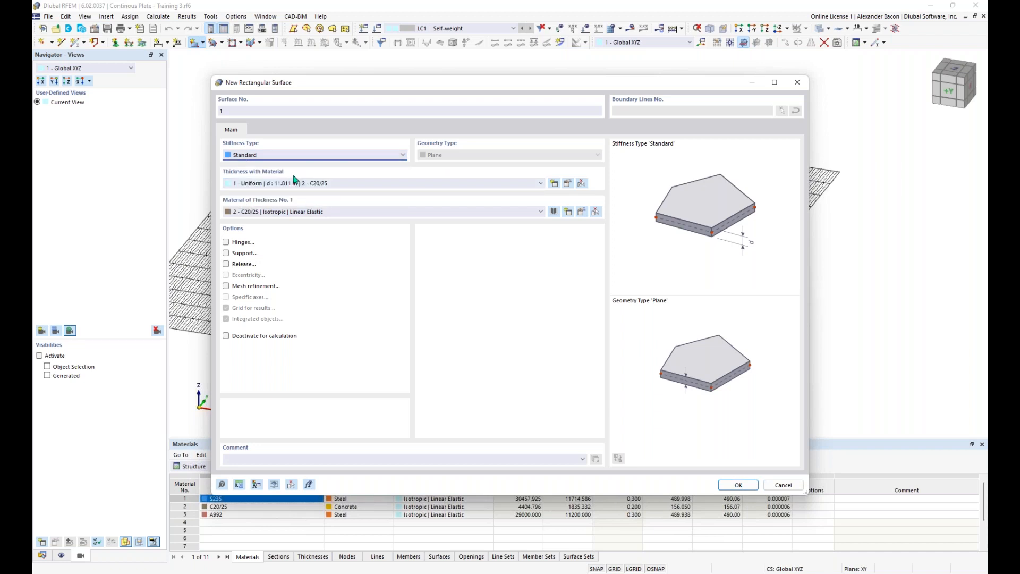
# Step: Create a Uniform thickness and pick Concrete f'c = 4000 psi from the ACI 318-19 library
pyautogui.click(554, 184)
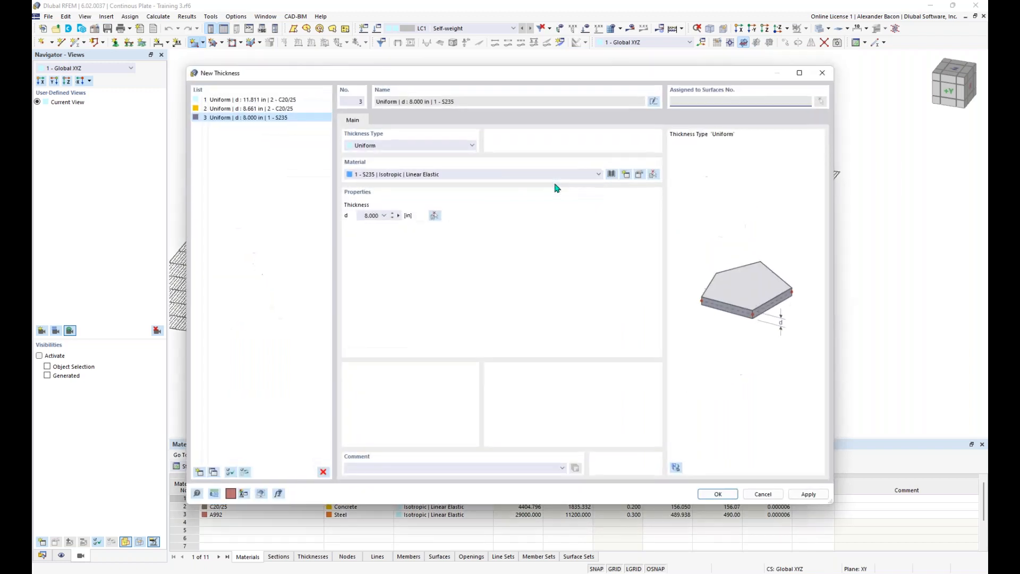
pyautogui.click(441, 153)
pyautogui.click(442, 152)
pyautogui.click(611, 175)
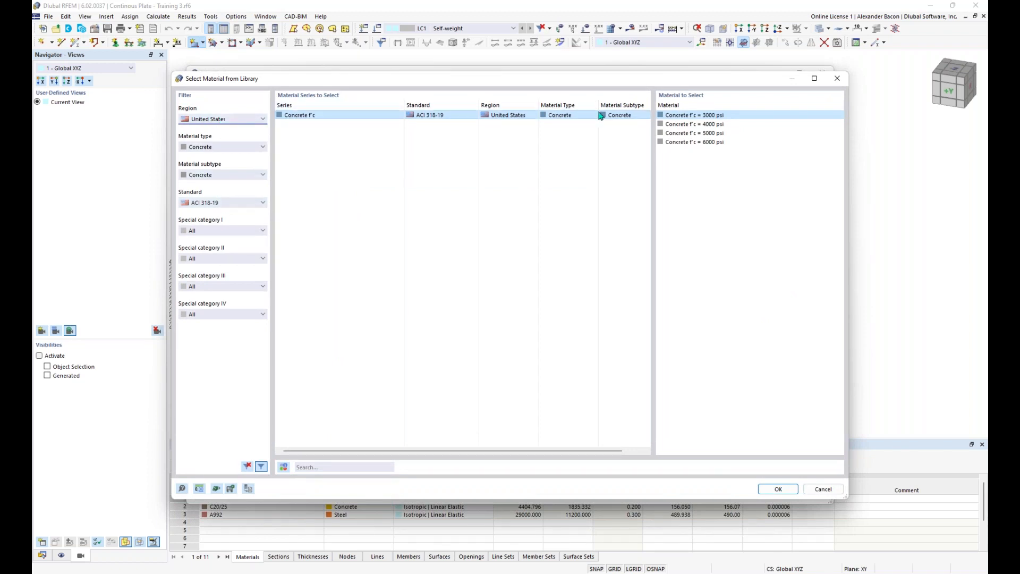
pyautogui.click(699, 126)
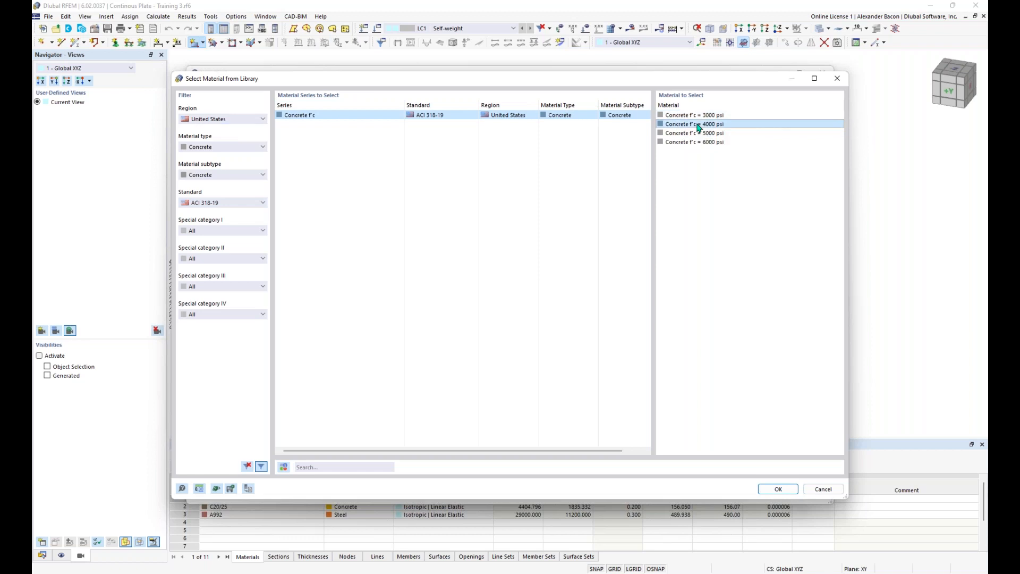
# Step: Confirm the 4000 psi concrete, set thickness d to 12 in, and open the material for editing
pyautogui.click(776, 489)
pyautogui.click(362, 215)
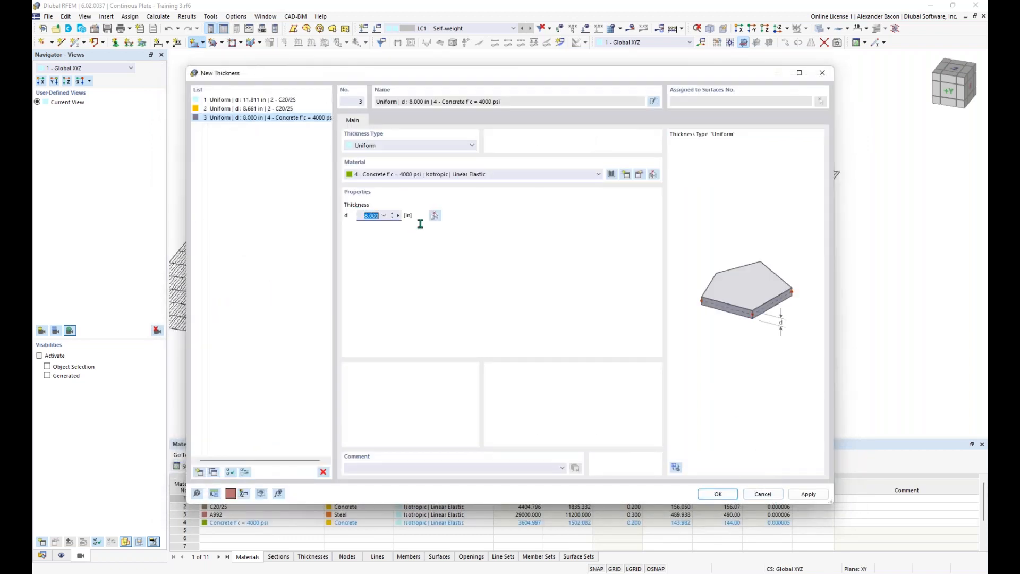
pyautogui.write('12')
pyautogui.press('Tab')
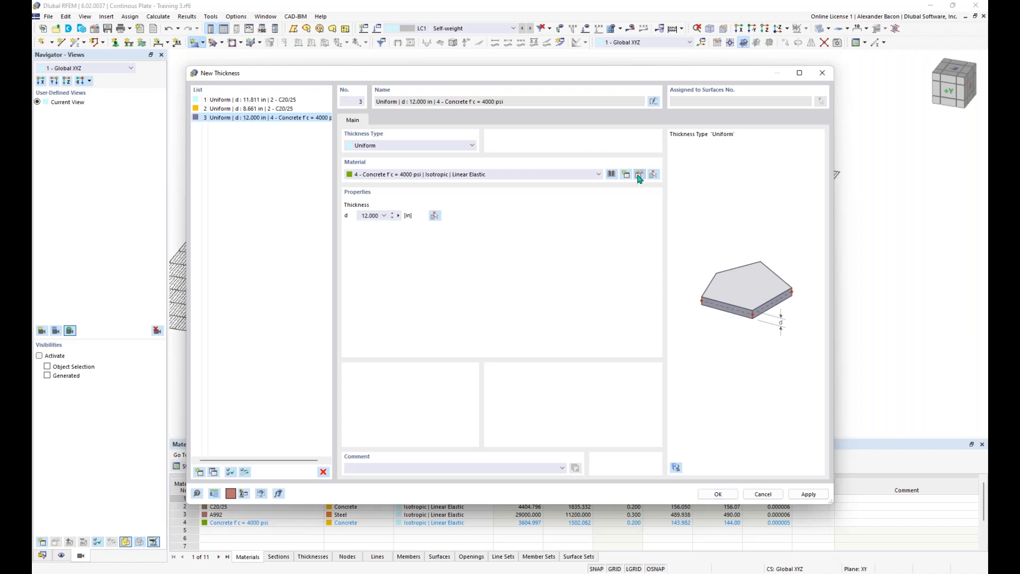
pyautogui.click(640, 176)
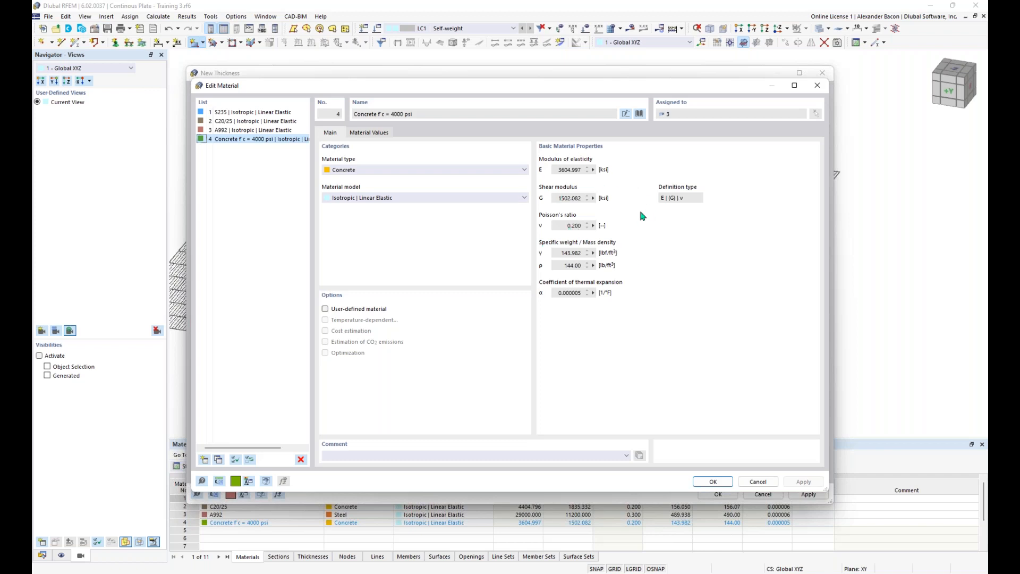
# Step: Make Concrete f'c = 4000 psi user-defined with Poisson's ratio 0, giving shear modulus 1502.499 ksi
pyautogui.click(325, 309)
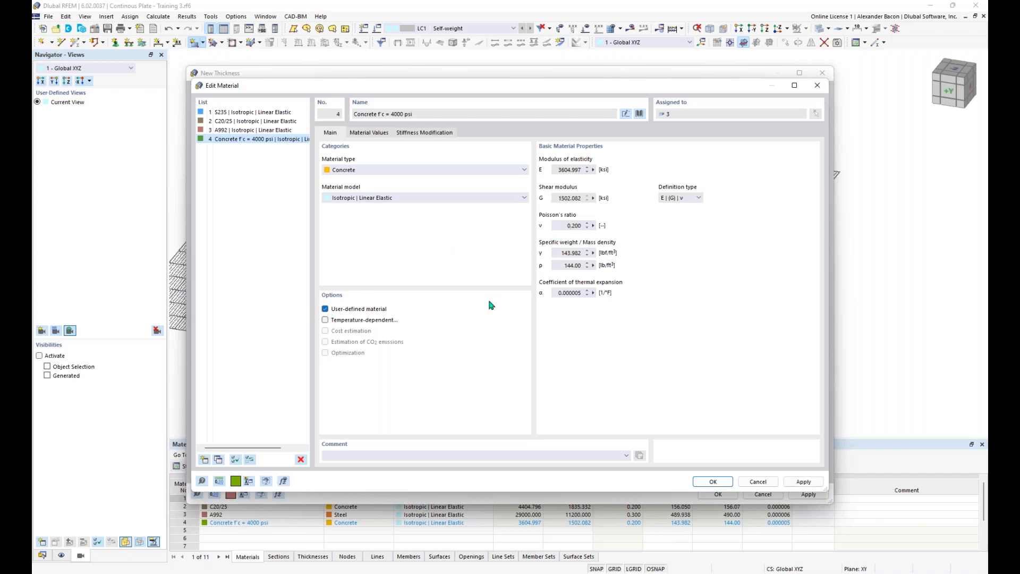
pyautogui.doubleClick(569, 225)
pyautogui.write('0')
pyautogui.click(714, 482)
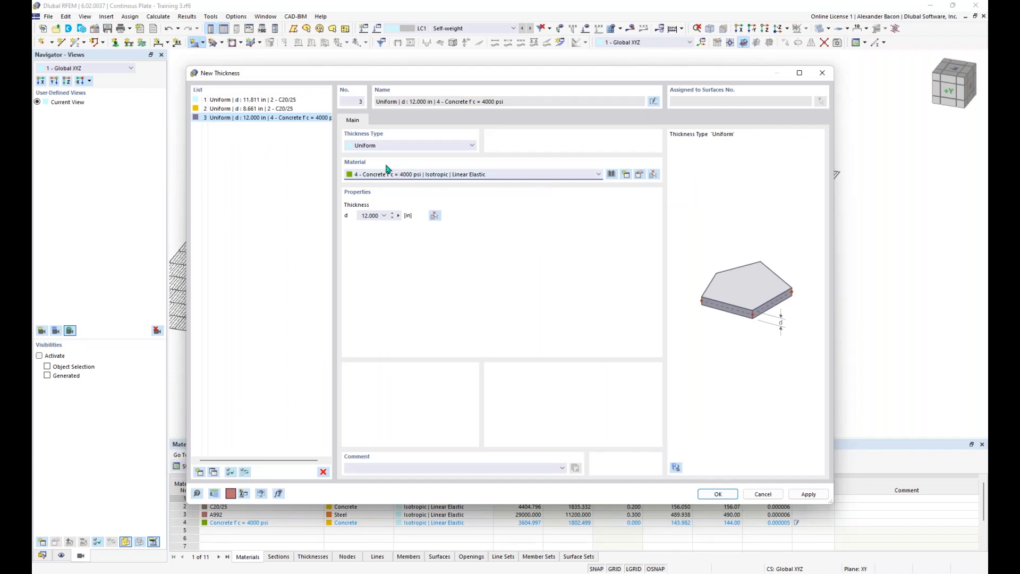
# Step: Confirm the new 12 in concrete thickness and the rectangular surface settings
pyautogui.click(719, 494)
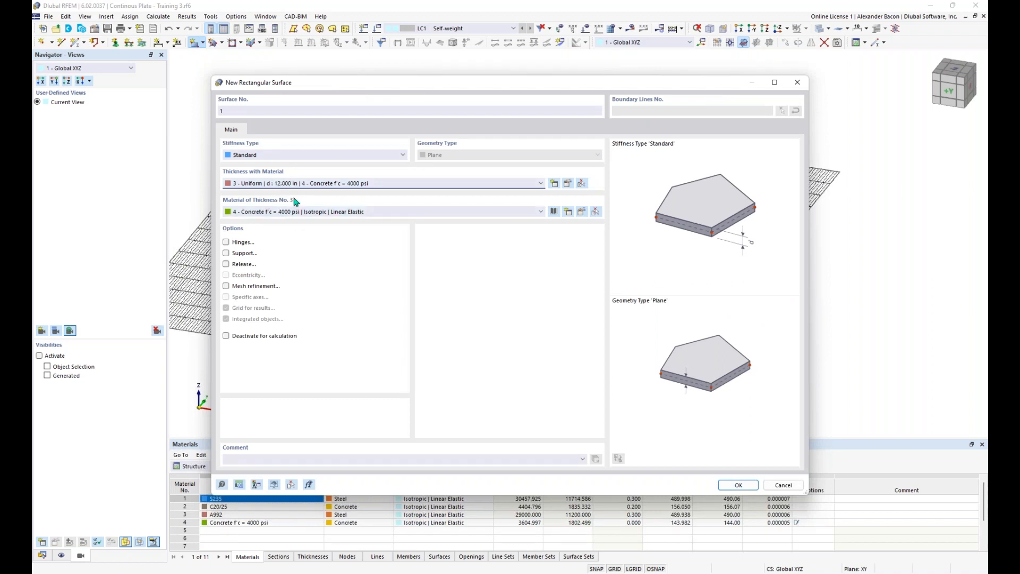
pyautogui.click(738, 485)
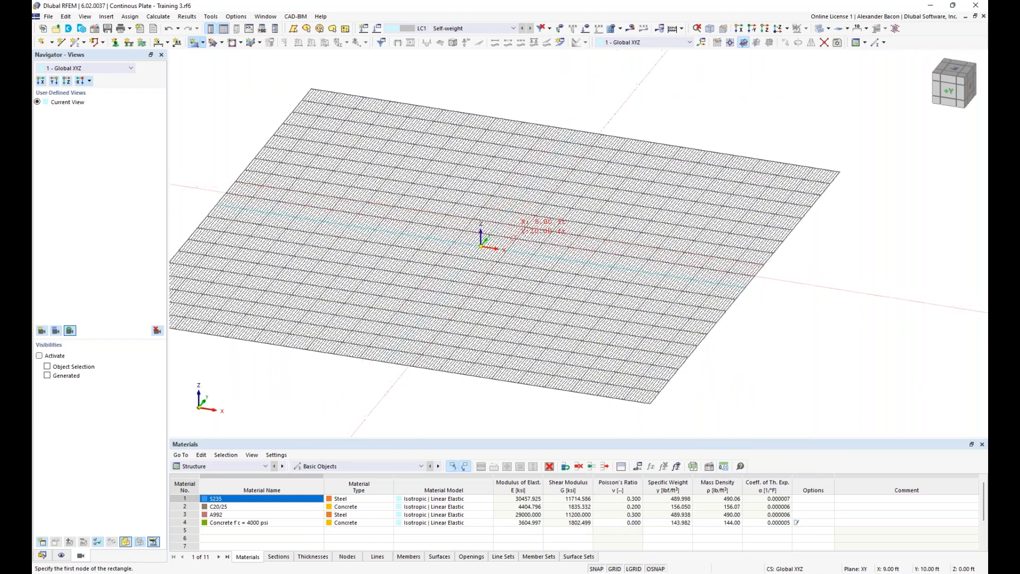
pyautogui.scroll(3, 513, 236)
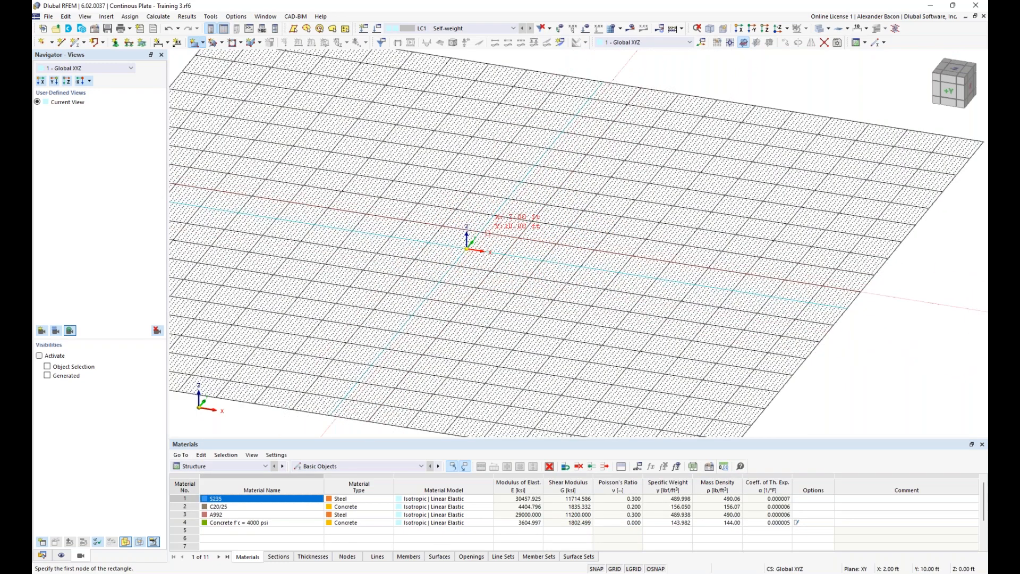
pyautogui.scroll(4, 493, 240)
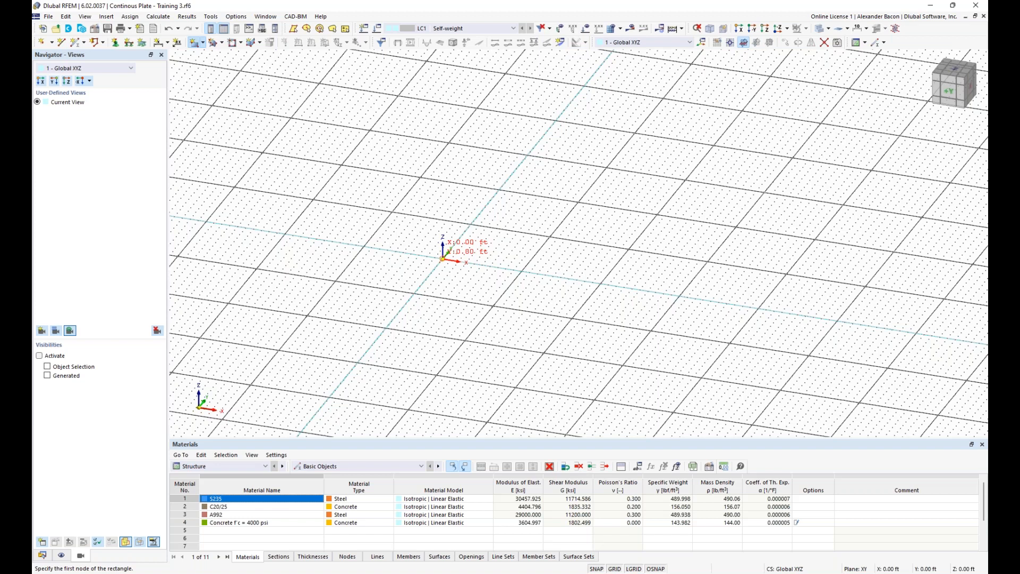
# Step: Draw rectangular surface 1 from the origin to X 32, Y 16 ft
pyautogui.click(443, 259)
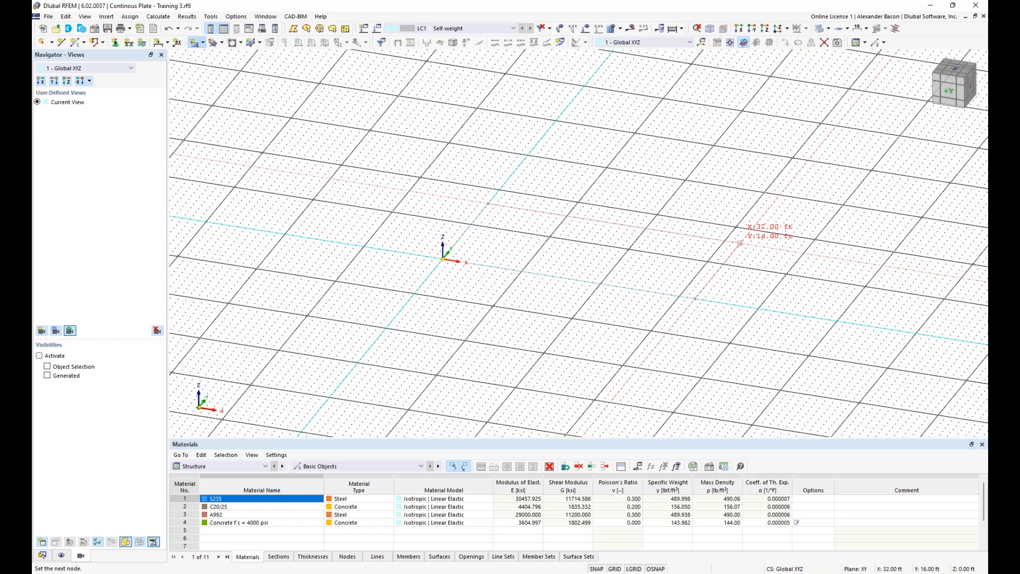
pyautogui.click(740, 244)
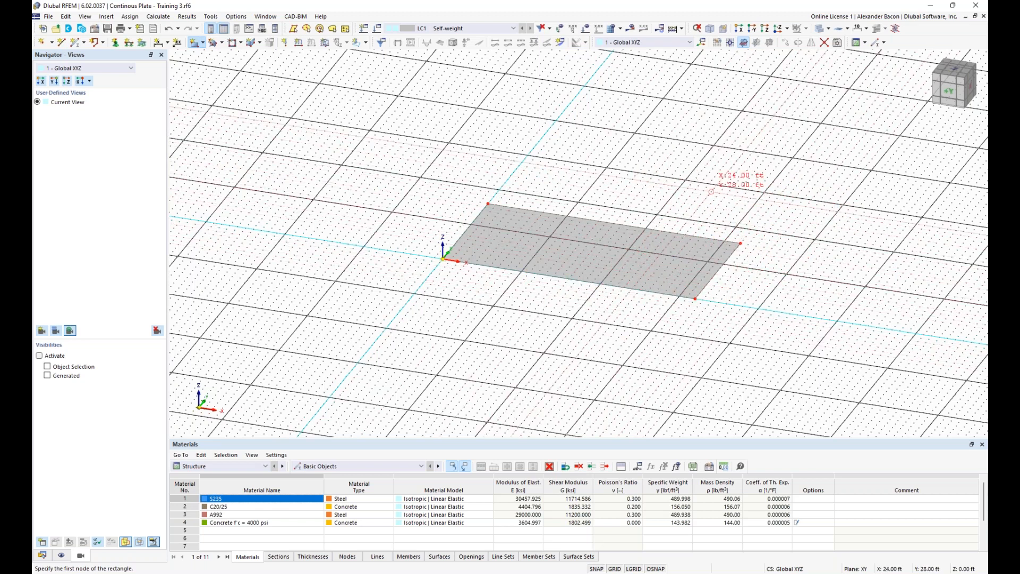
pyautogui.press('Escape')
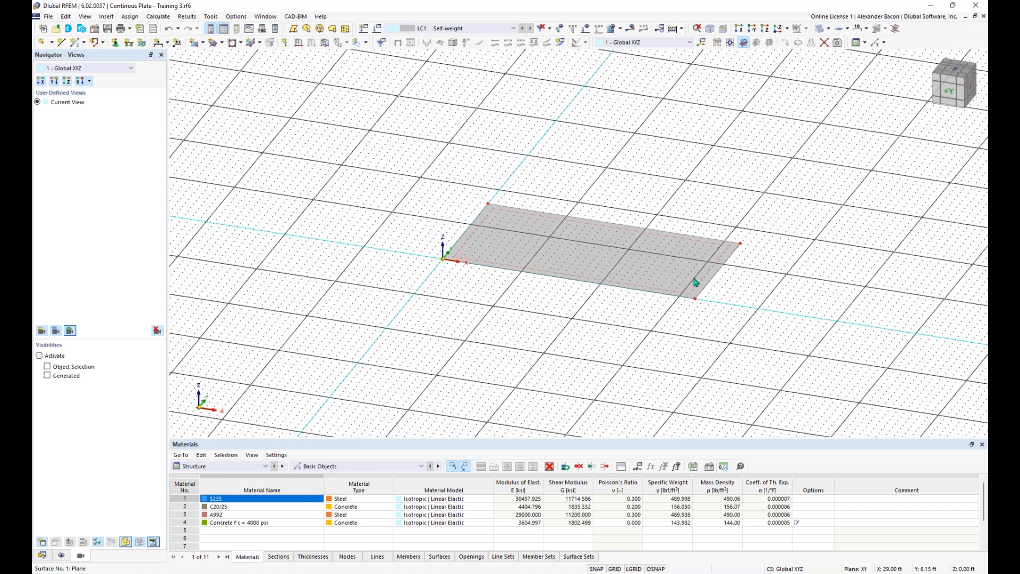
pyautogui.scroll(1, 742, 280)
pyautogui.scroll(1, 740, 276)
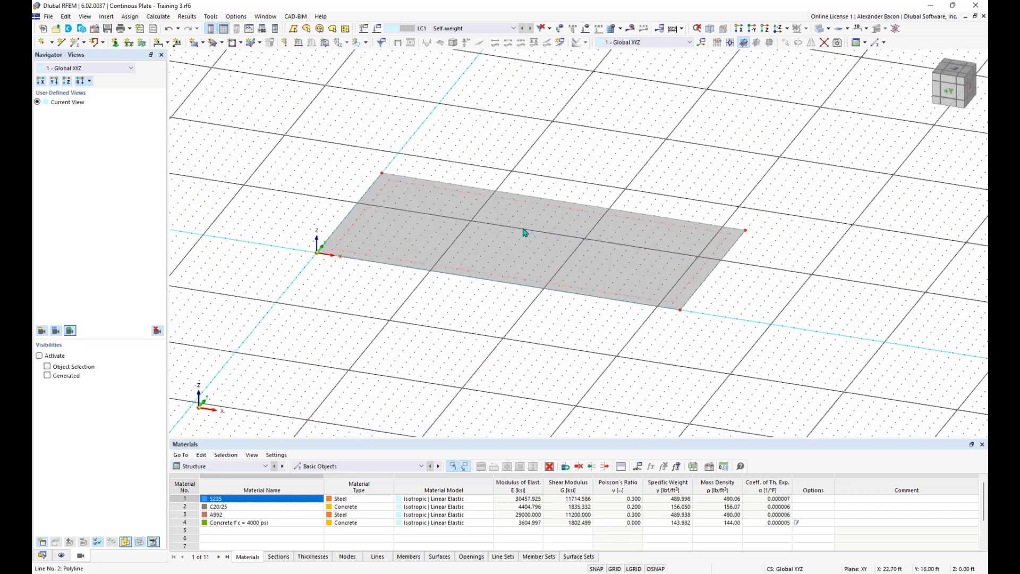
pyautogui.keyDown('ctrl'); pyautogui.moveTo(586, 317); pyautogui.dragTo(649, 248, button='middle'); pyautogui.keyUp('ctrl')
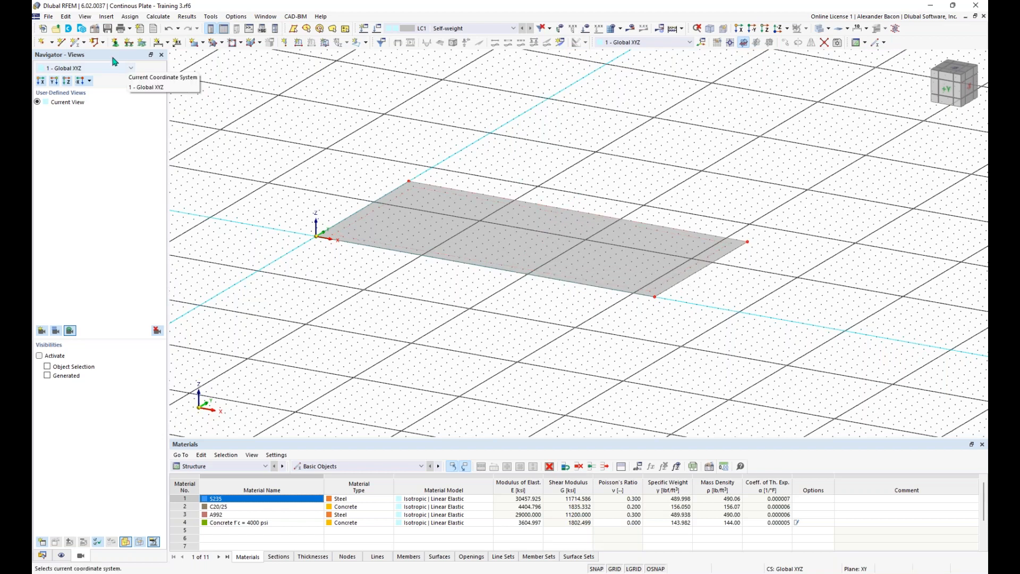
# Step: Draw line 5 at X 16 ft from Y 16 to Y 0, splitting the plate
pyautogui.click(61, 46)
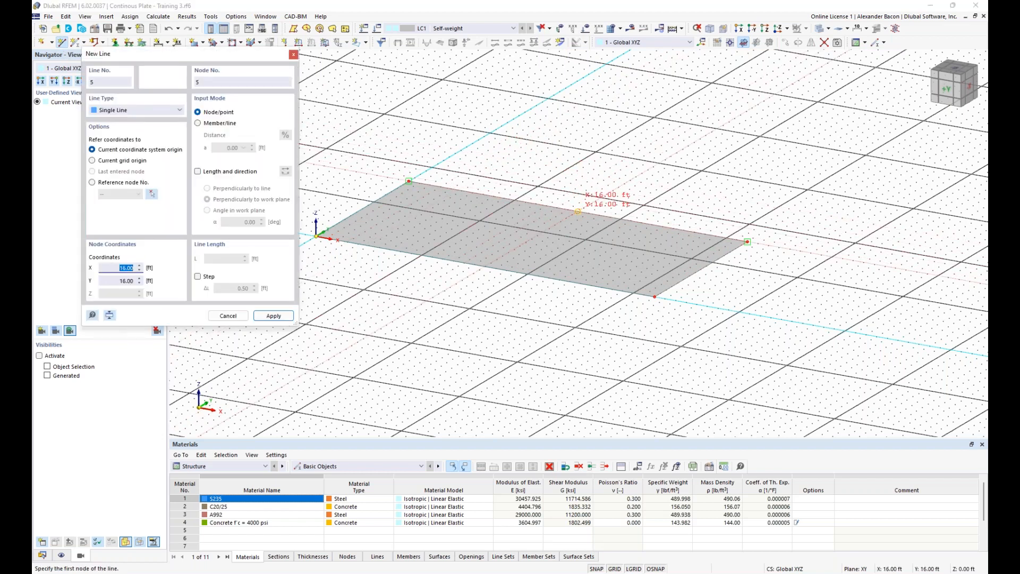
pyautogui.click(578, 212)
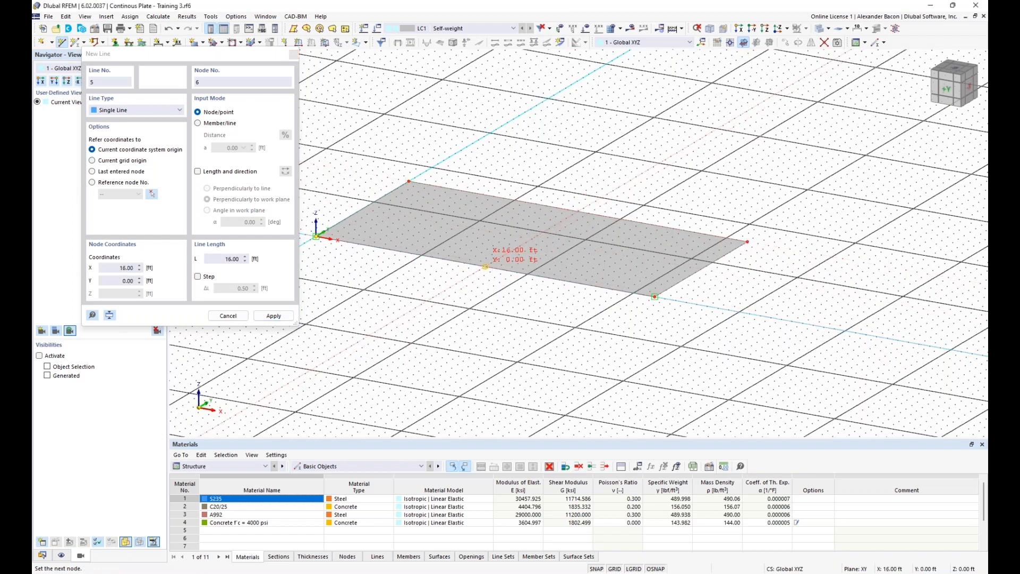
pyautogui.click(485, 267)
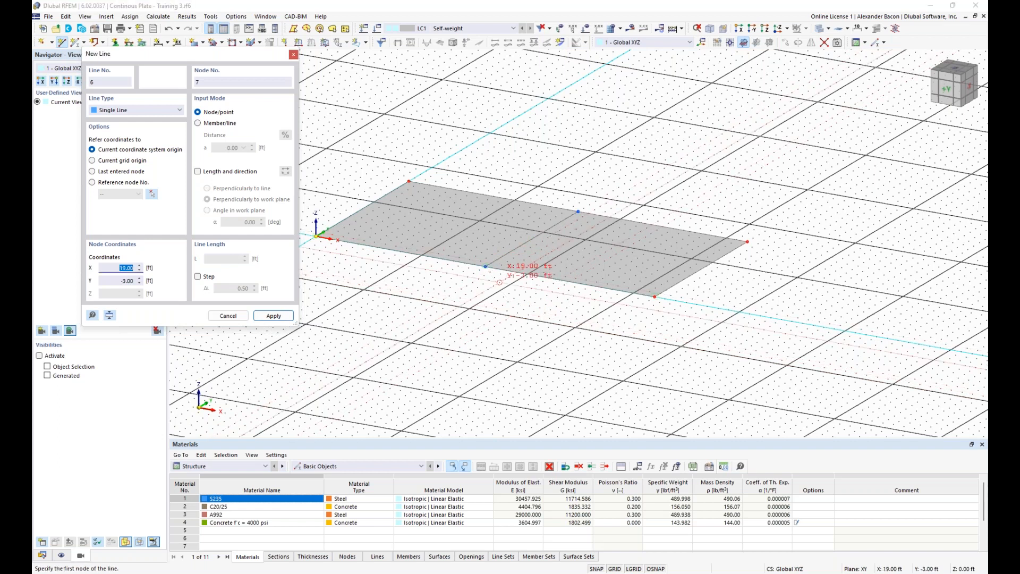
pyautogui.press('Escape')
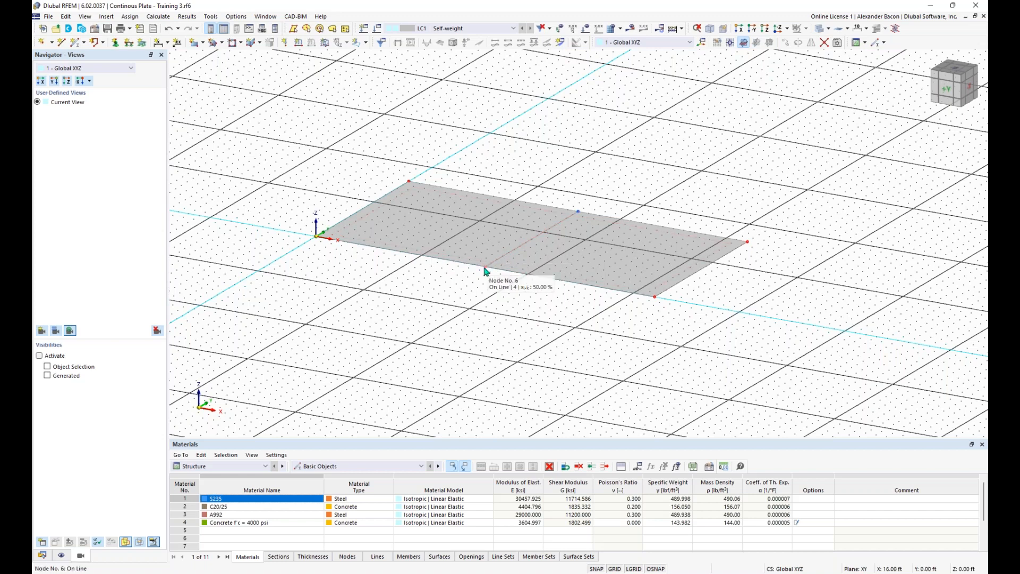
pyautogui.scroll(4, 556, 312)
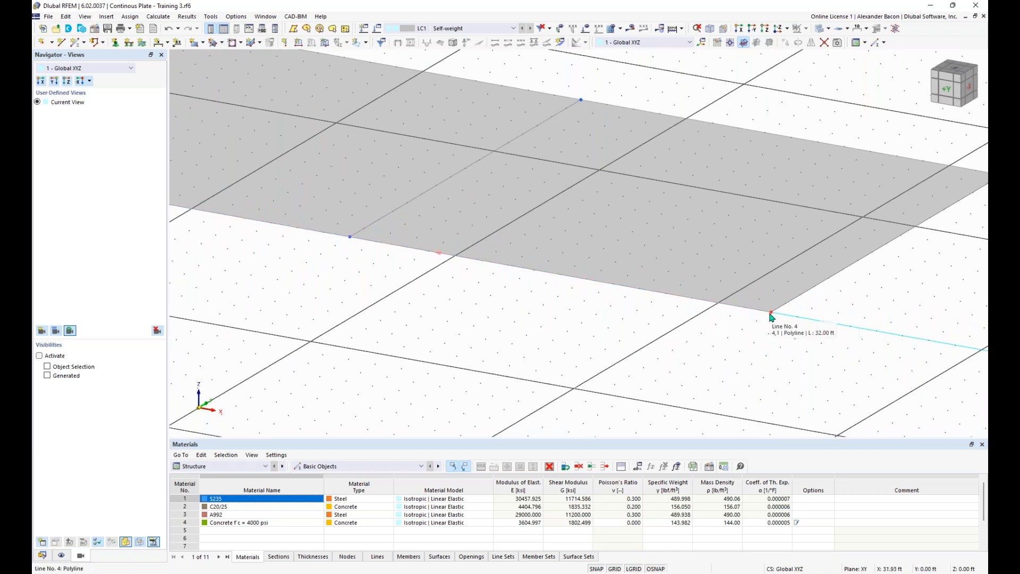
pyautogui.doubleClick(350, 239)
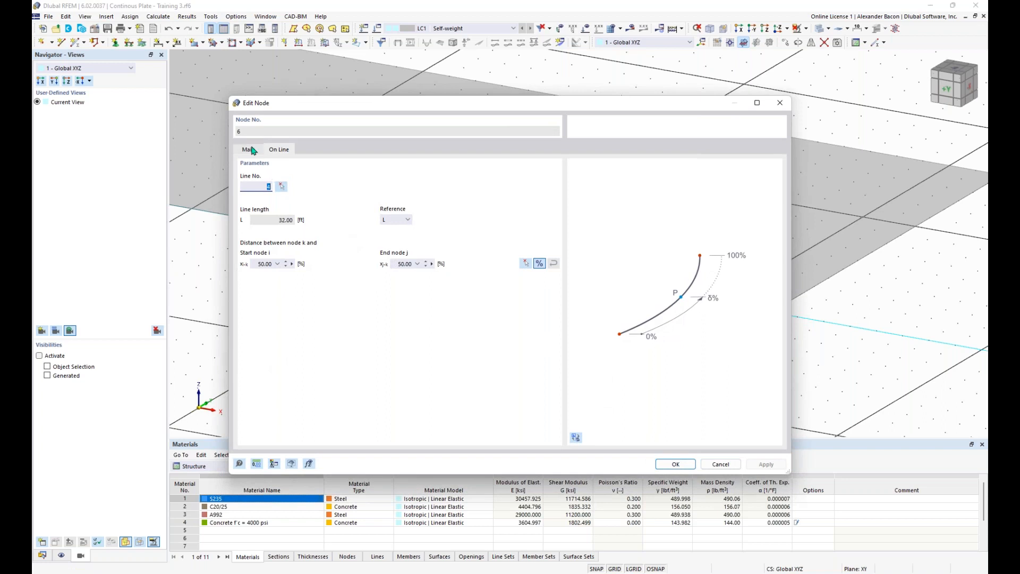
pyautogui.click(250, 150)
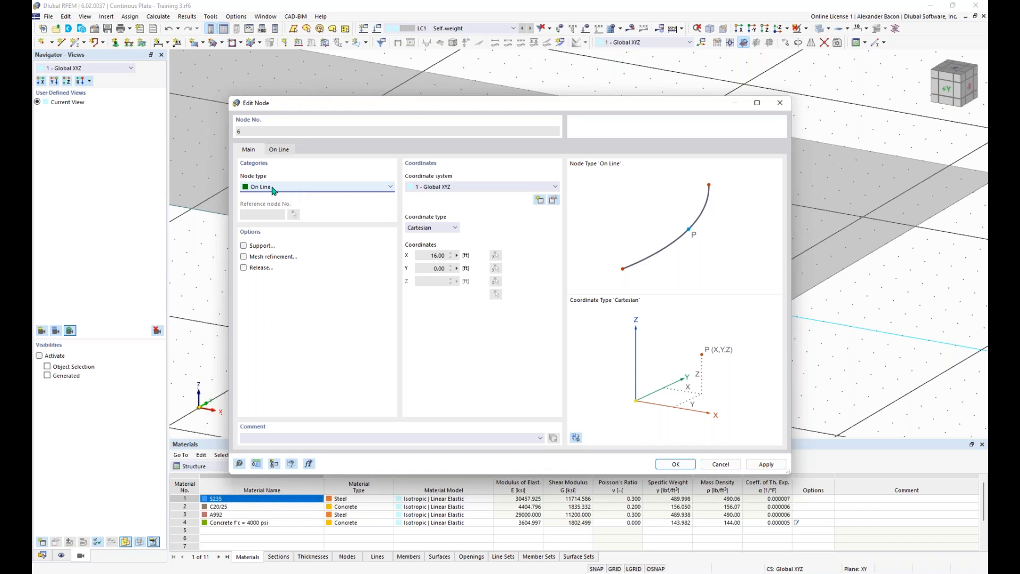
pyautogui.click(279, 149)
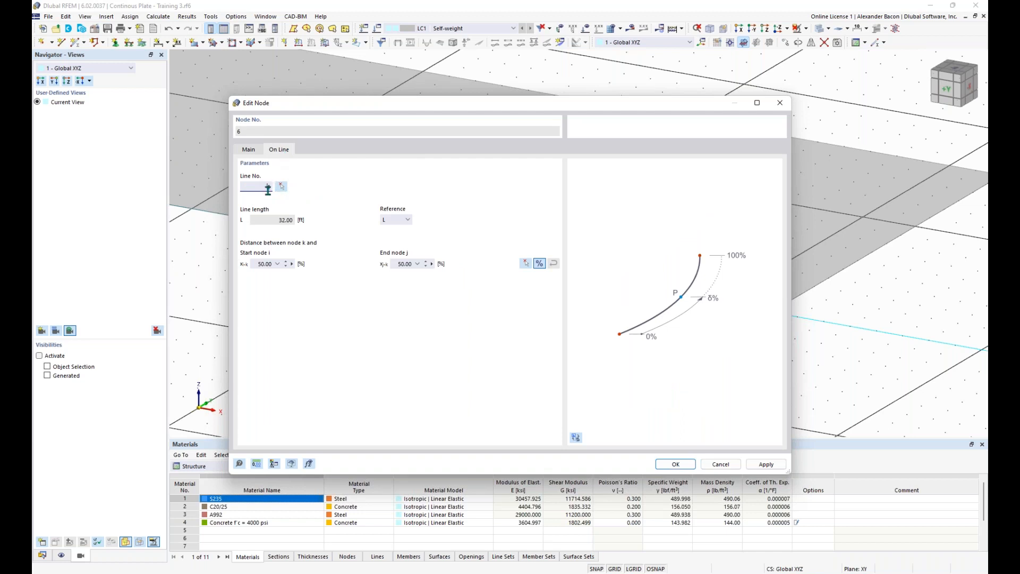
pyautogui.click(791, 106)
pyautogui.scroll(-2, 449, 262)
pyautogui.scroll(2, 526, 275)
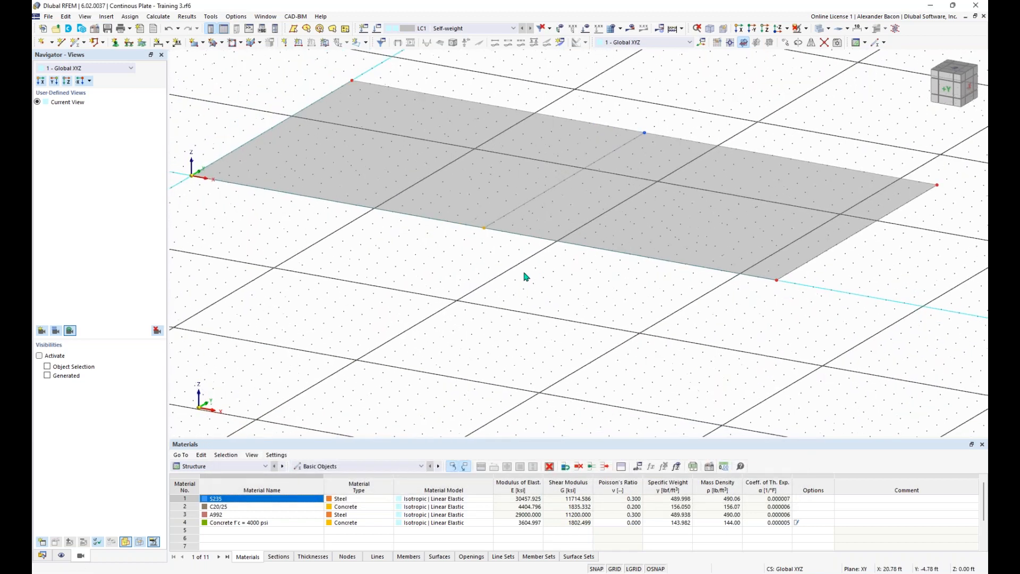
pyautogui.rightClick(526, 276)
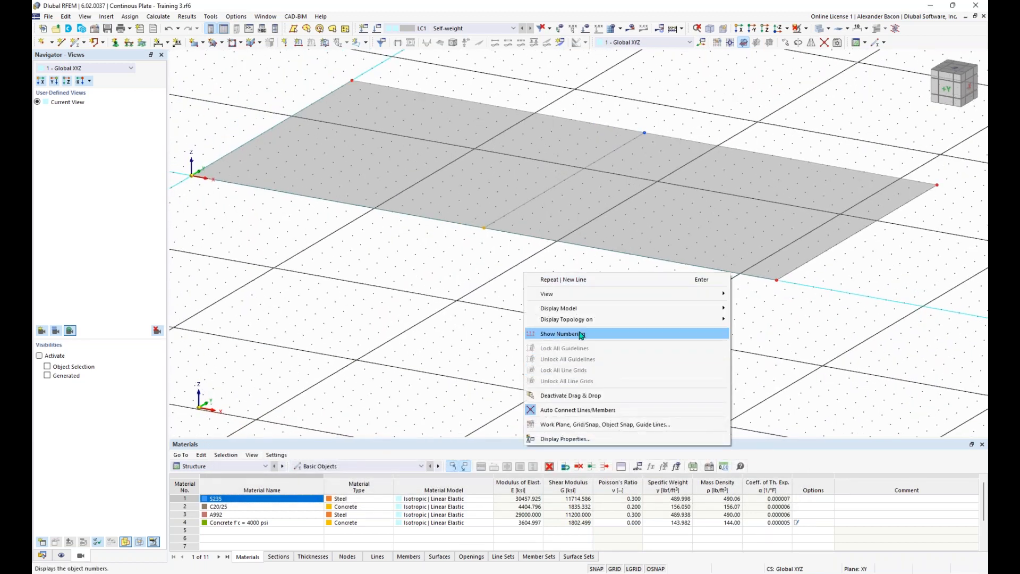
pyautogui.click(556, 334)
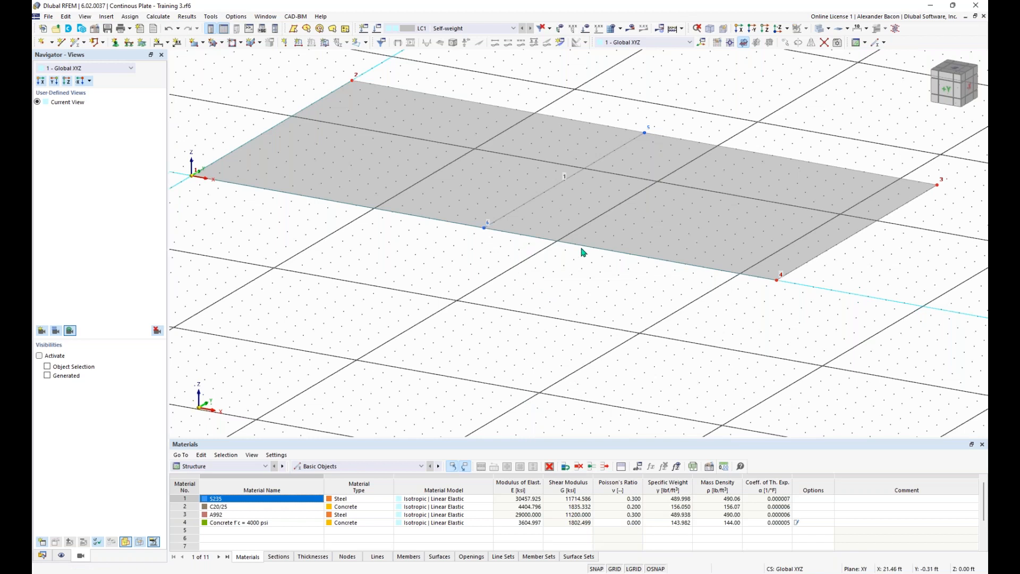
pyautogui.doubleClick(551, 242)
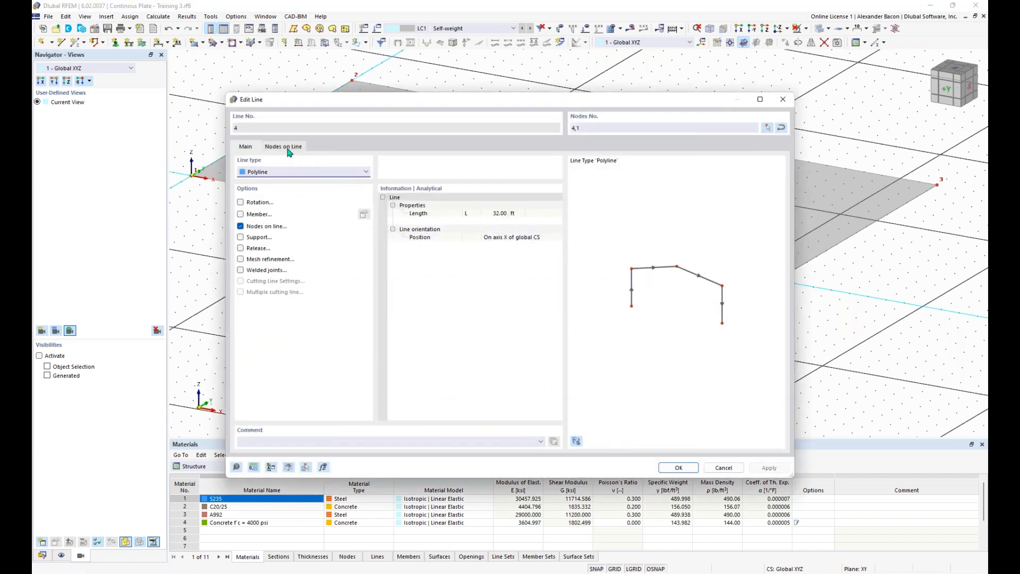
pyautogui.click(287, 149)
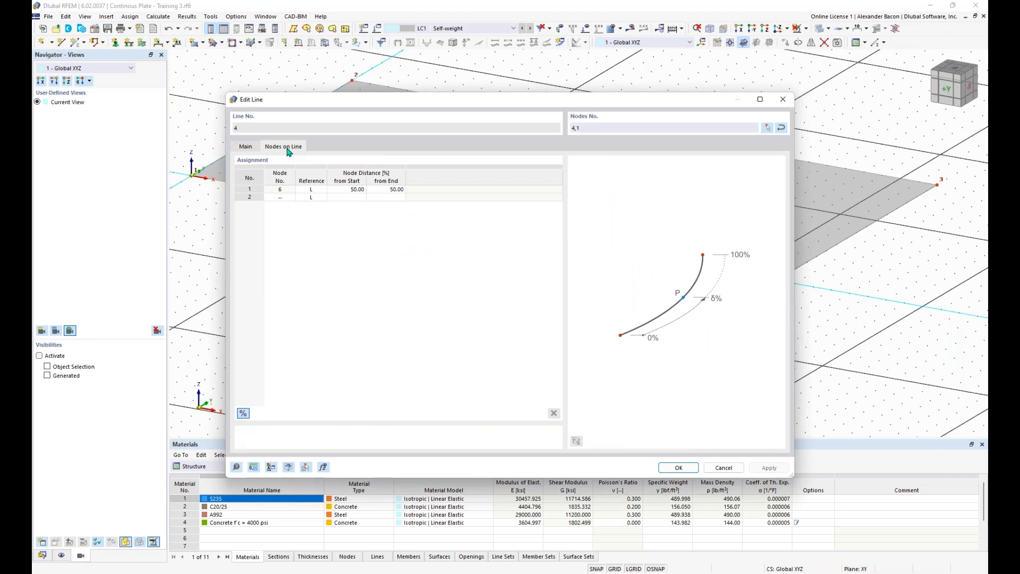
pyautogui.click(280, 189)
pyautogui.click(783, 99)
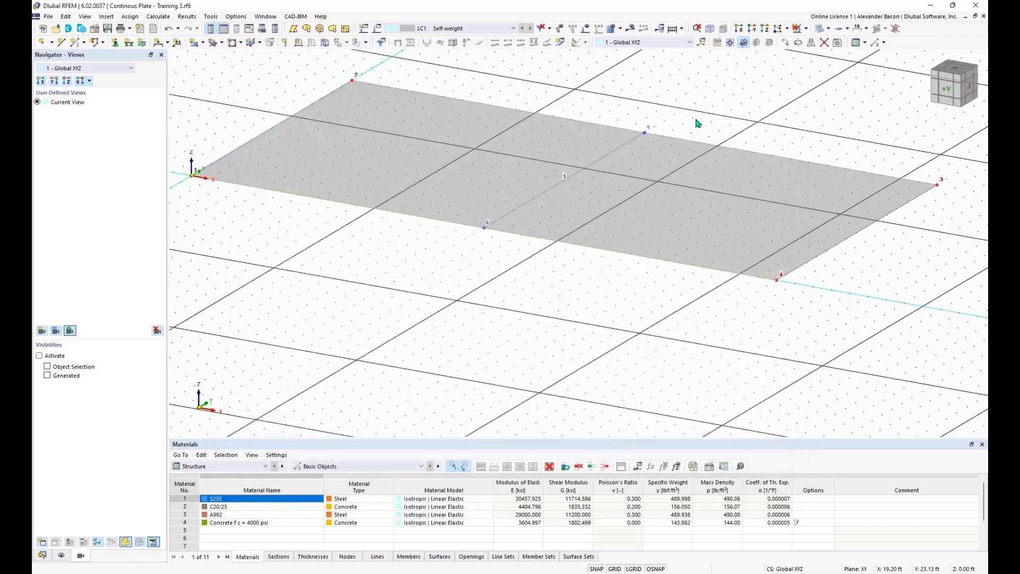
pyautogui.click(484, 231)
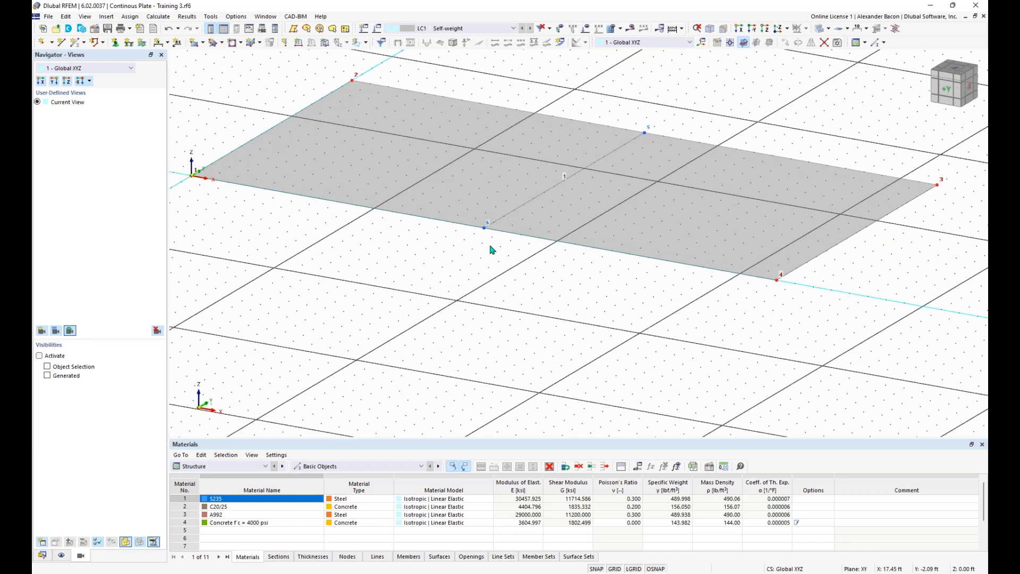
pyautogui.moveTo(449, 276); pyautogui.dragTo(506, 295, button='middle')
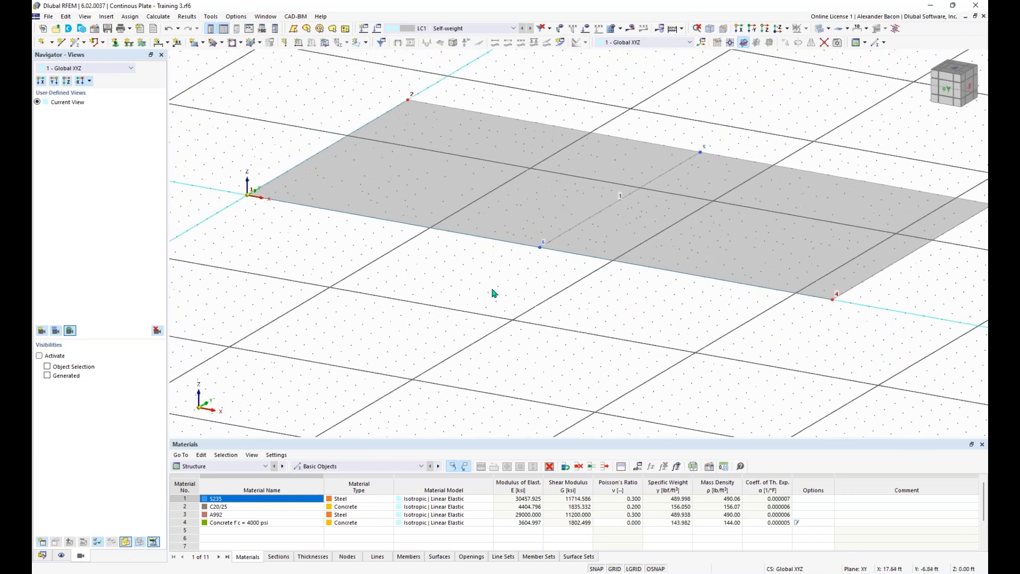
# Step: Assign the 1 - Hinged line support to line 1 on the plate's left edge
pyautogui.doubleClick(315, 158)
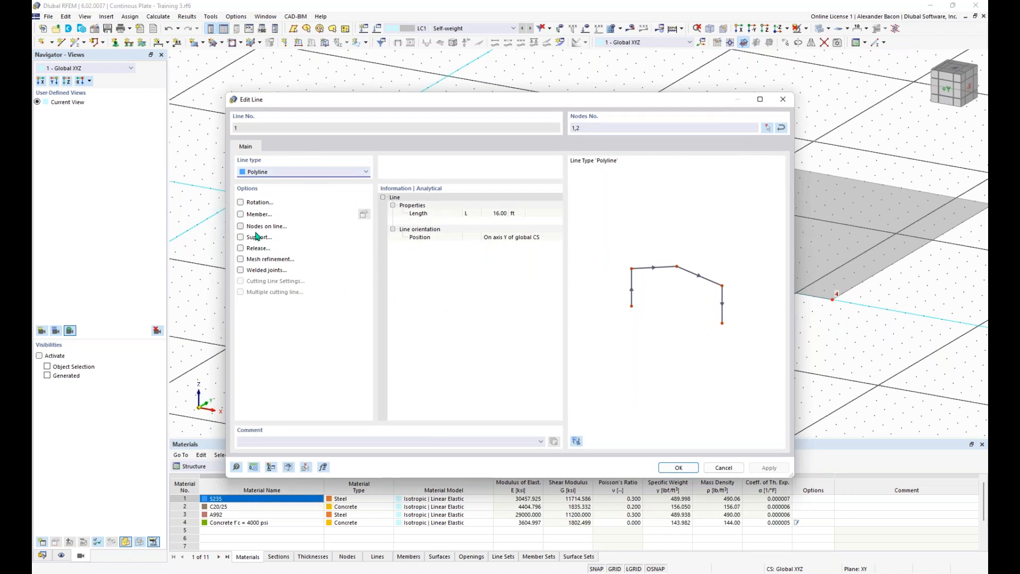
pyautogui.moveTo(379, 105); pyautogui.dragTo(397, 89)
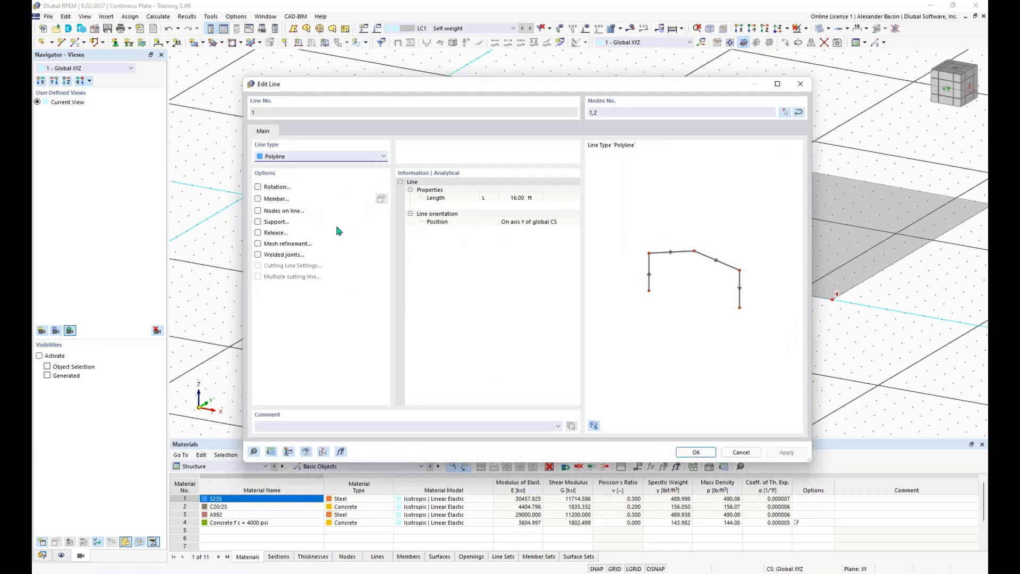
pyautogui.click(259, 223)
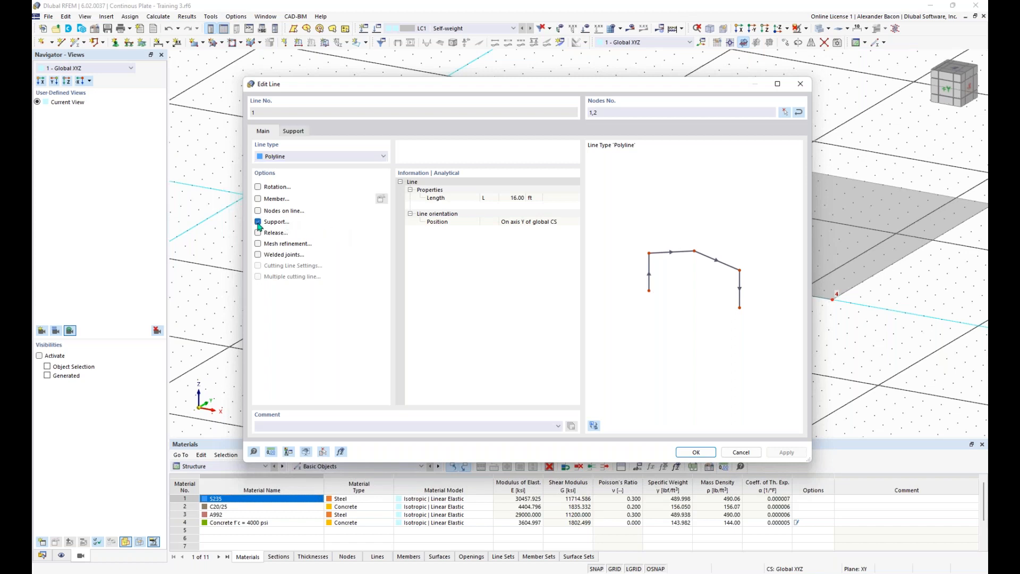
pyautogui.click(294, 133)
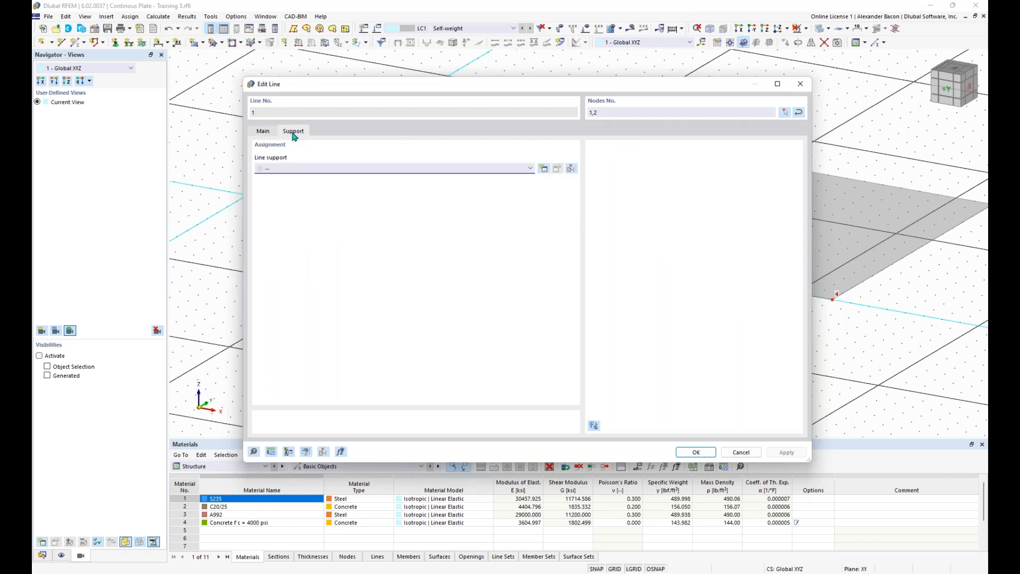
pyautogui.click(336, 169)
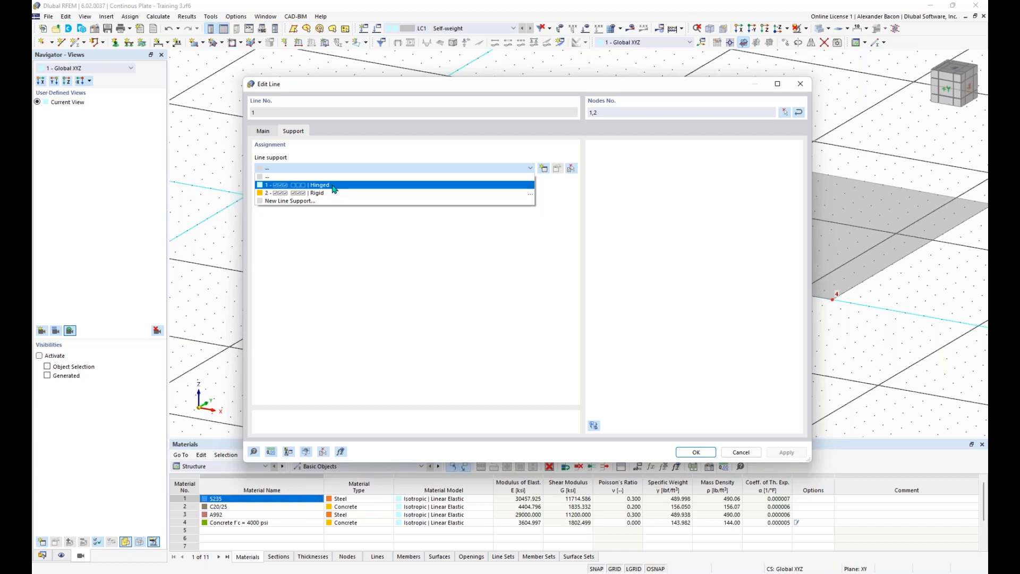
pyautogui.click(335, 186)
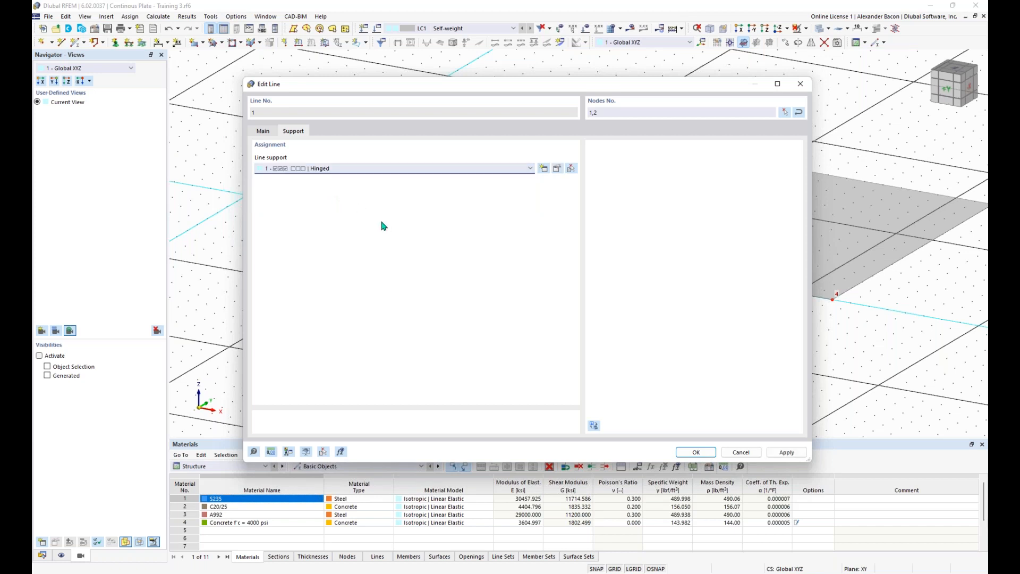
pyautogui.click(691, 453)
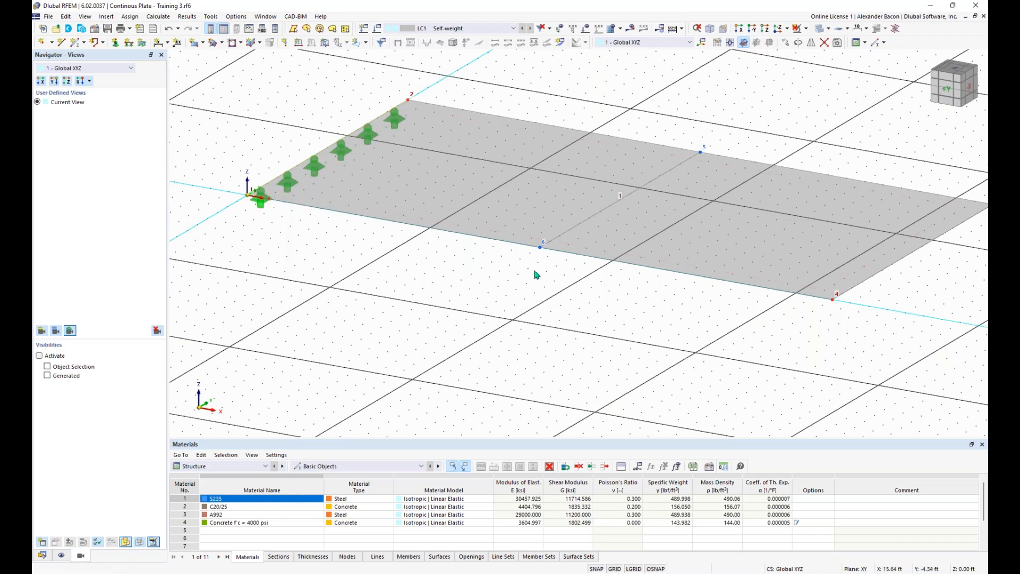
# Step: Select middle line 5 and right edge line 3 with selection windows
pyautogui.scroll(-2, 537, 275)
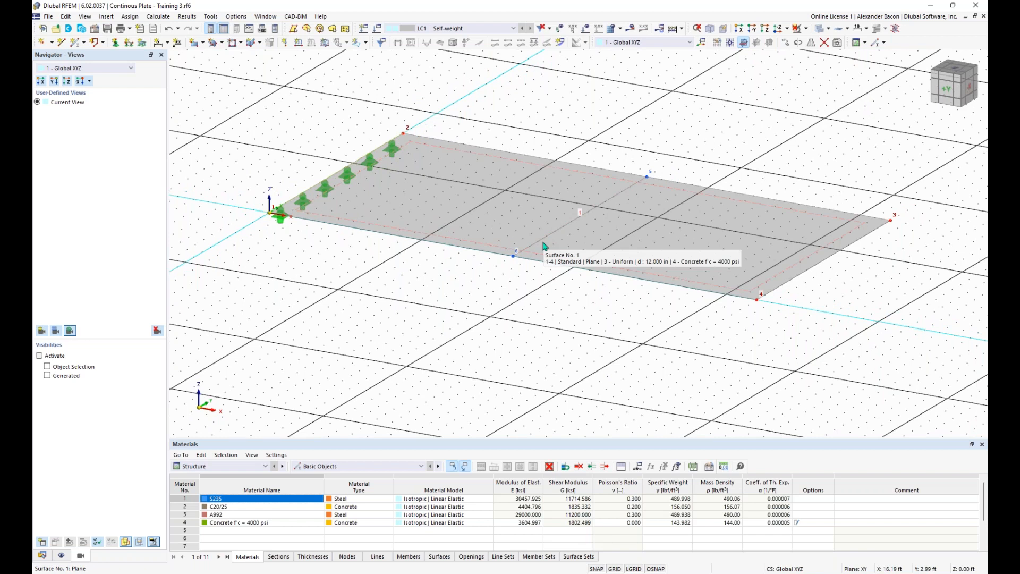
pyautogui.scroll(-1, 544, 243)
pyautogui.moveTo(537, 285); pyautogui.dragTo(511, 294, button='middle')
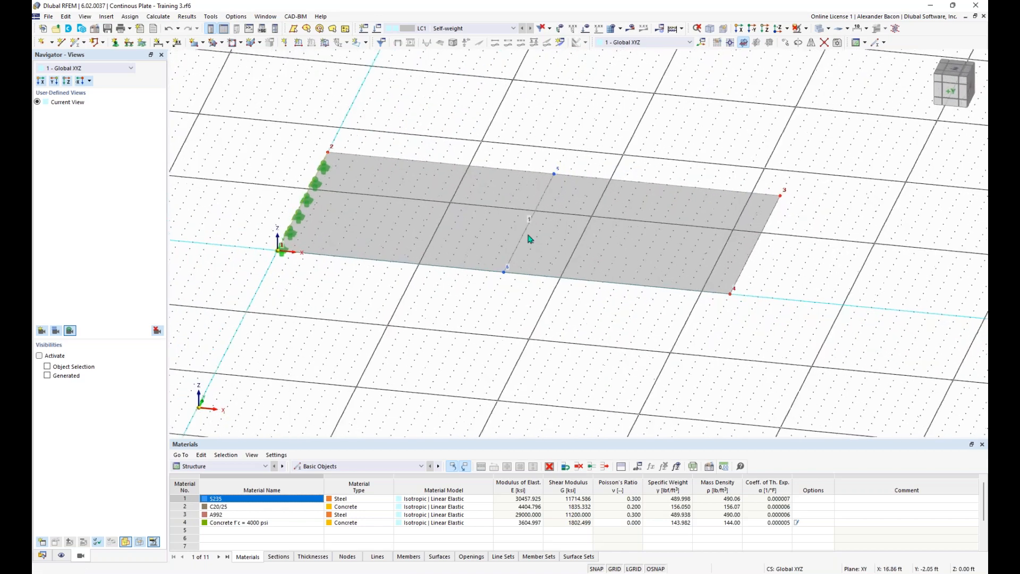
pyautogui.moveTo(593, 146); pyautogui.dragTo(499, 281)
pyautogui.moveTo(716, 322); pyautogui.dragTo(823, 164)
# Step: Create new line support No. 3 using the Sliding in X preset and assign it to lines 3 and 5
pyautogui.click(128, 44)
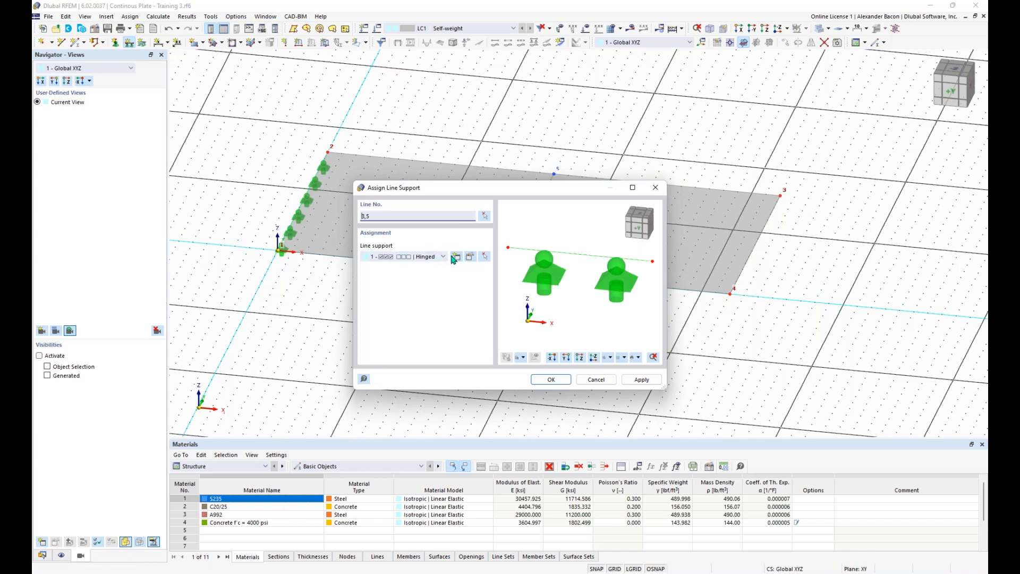
pyautogui.click(456, 259)
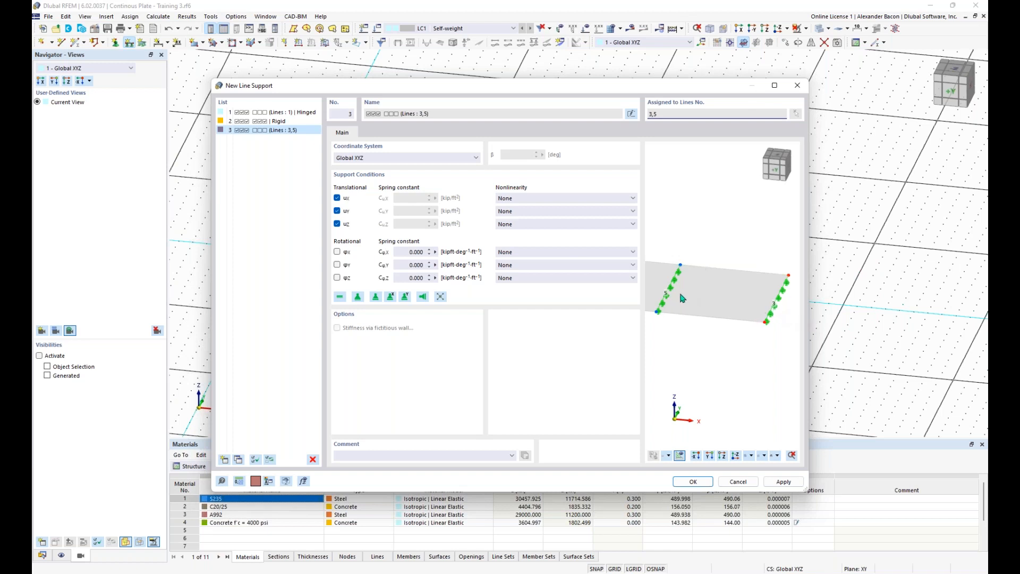
pyautogui.moveTo(704, 318)
pyautogui.mouseDown(button='middle')
pyautogui.moveTo(734, 329)
pyautogui.moveTo(708, 318)
pyautogui.mouseUp(button='middle')
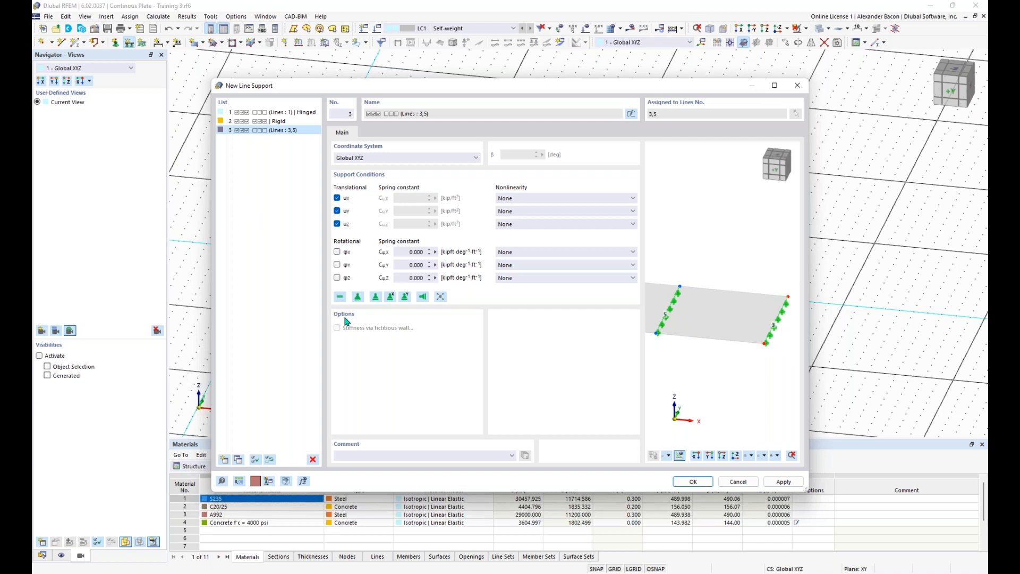
pyautogui.click(392, 297)
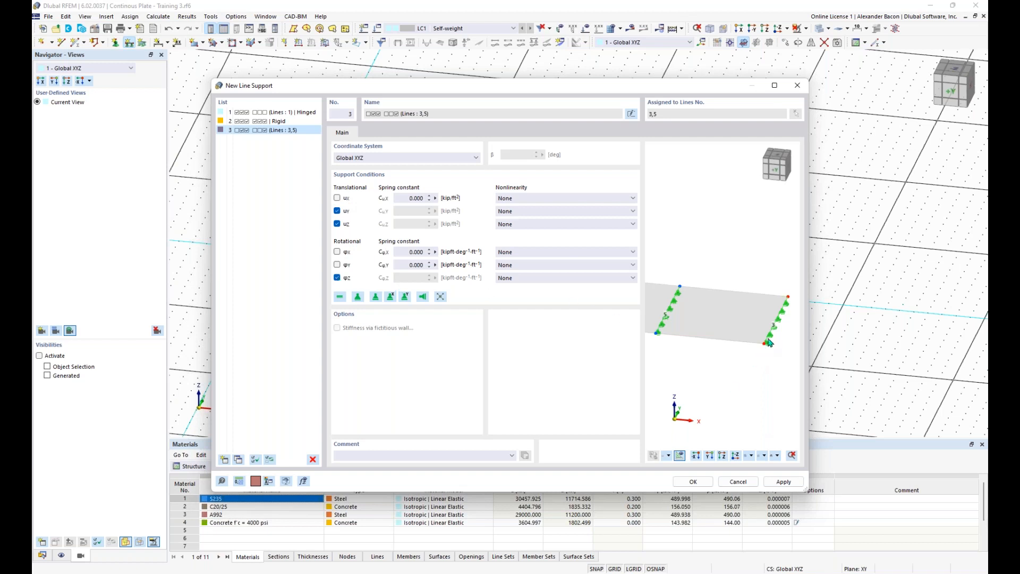
pyautogui.scroll(5, 769, 342)
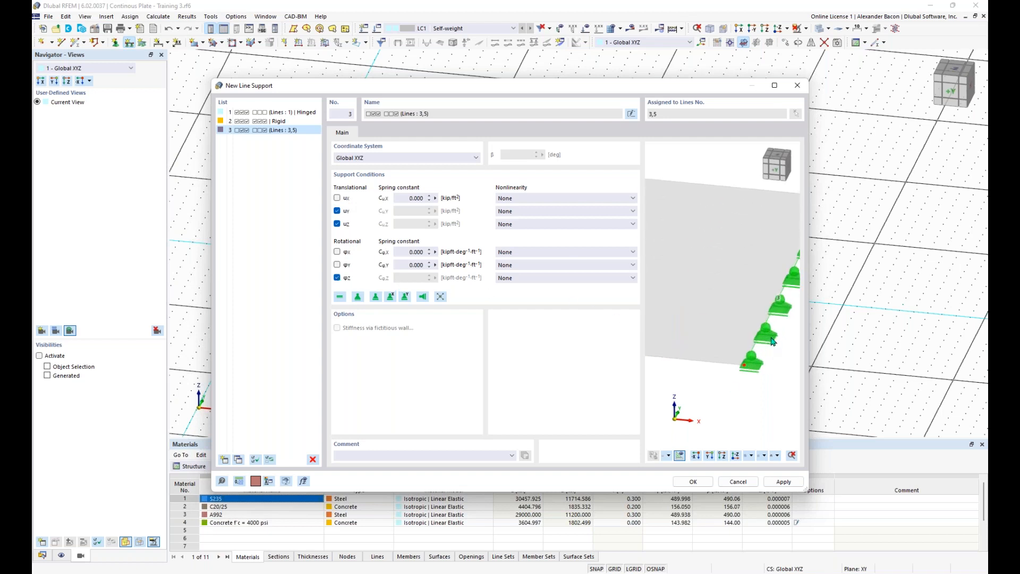
pyautogui.scroll(-3, 765, 359)
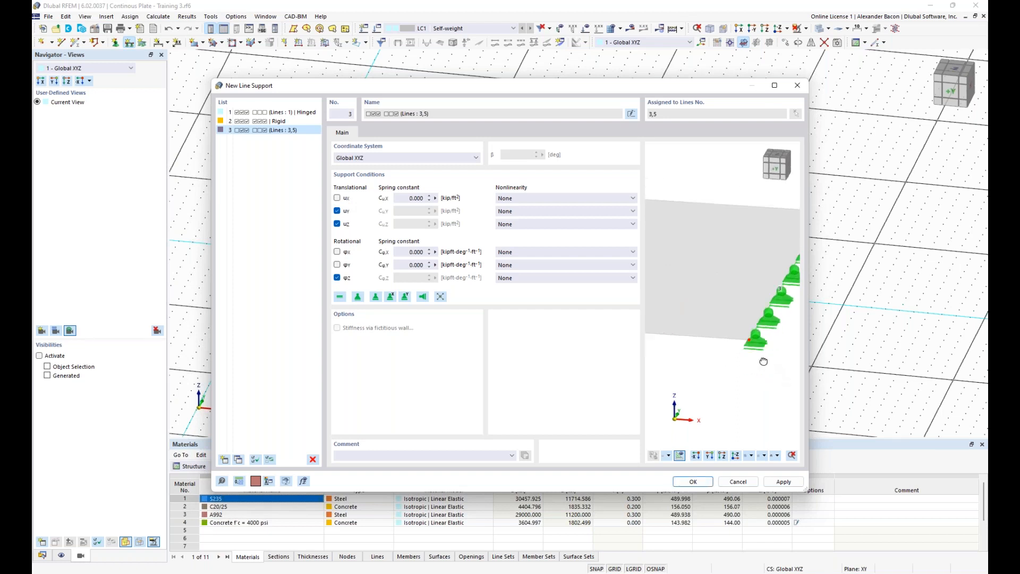
pyautogui.click(697, 481)
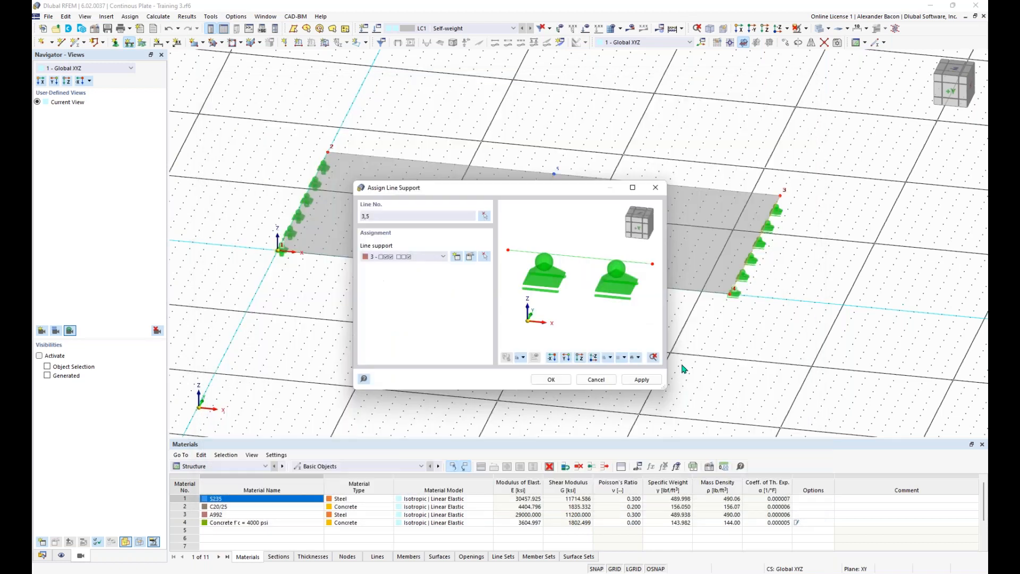
pyautogui.click(557, 380)
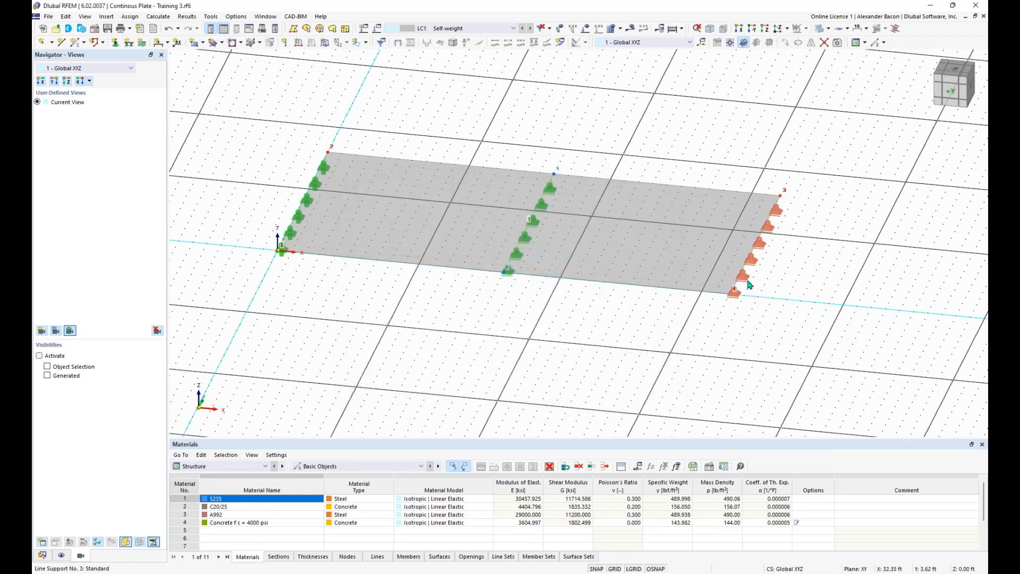
pyautogui.doubleClick(748, 282)
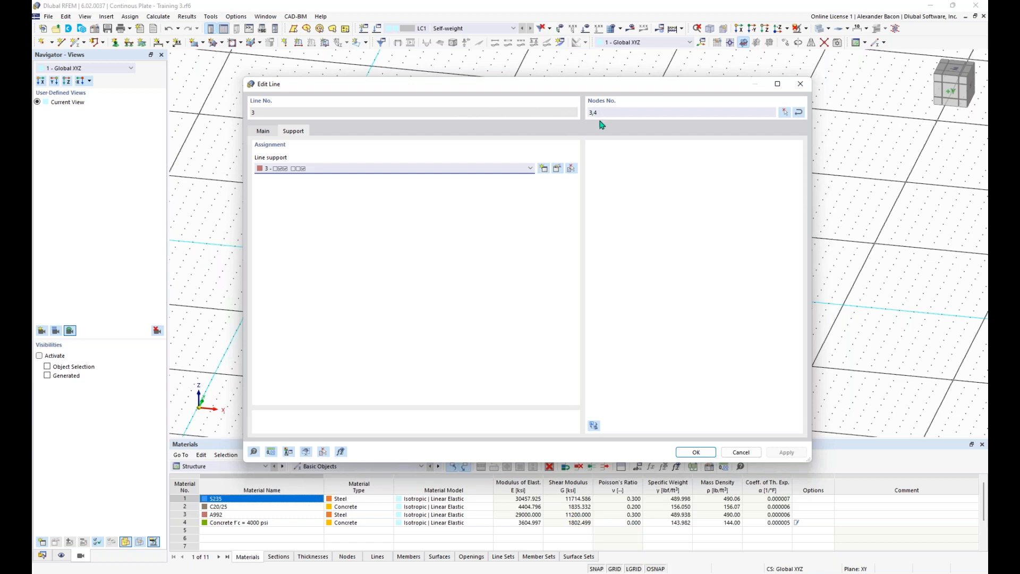
pyautogui.click(801, 85)
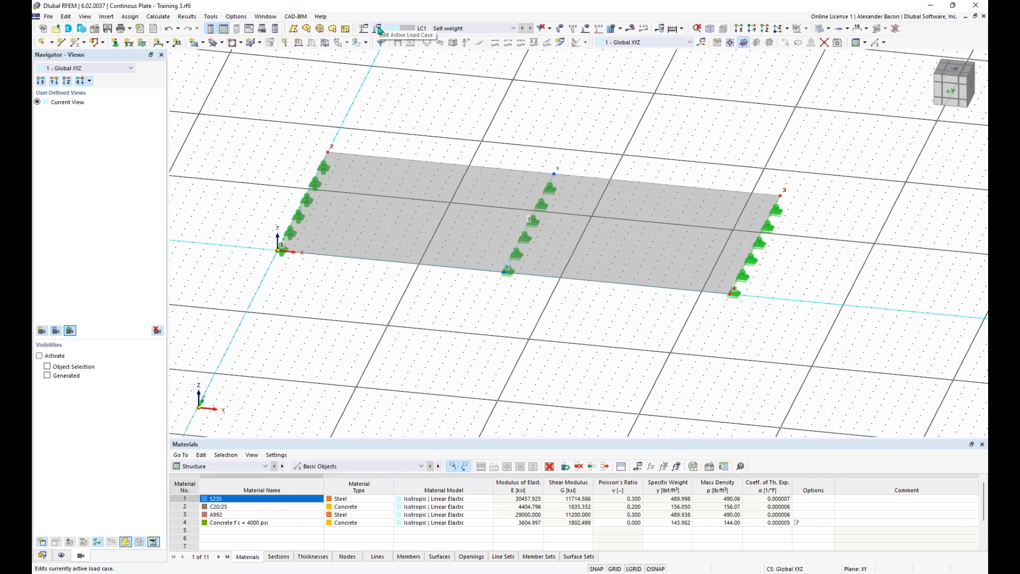
# Step: Keep LC1 Self-weight active and close its settings with automatic self-weight off
pyautogui.click(425, 29)
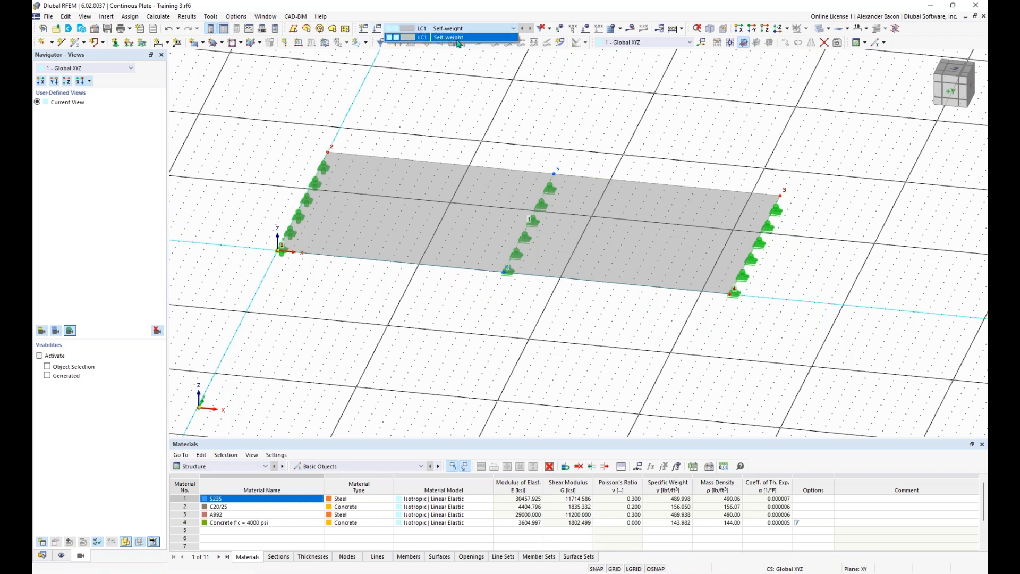
pyautogui.click(428, 29)
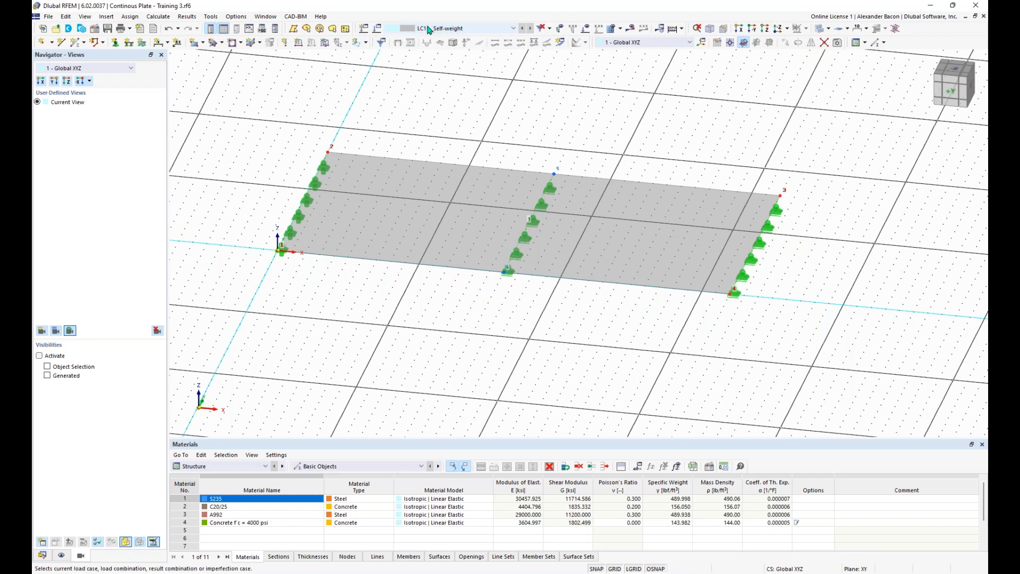
pyautogui.click(376, 30)
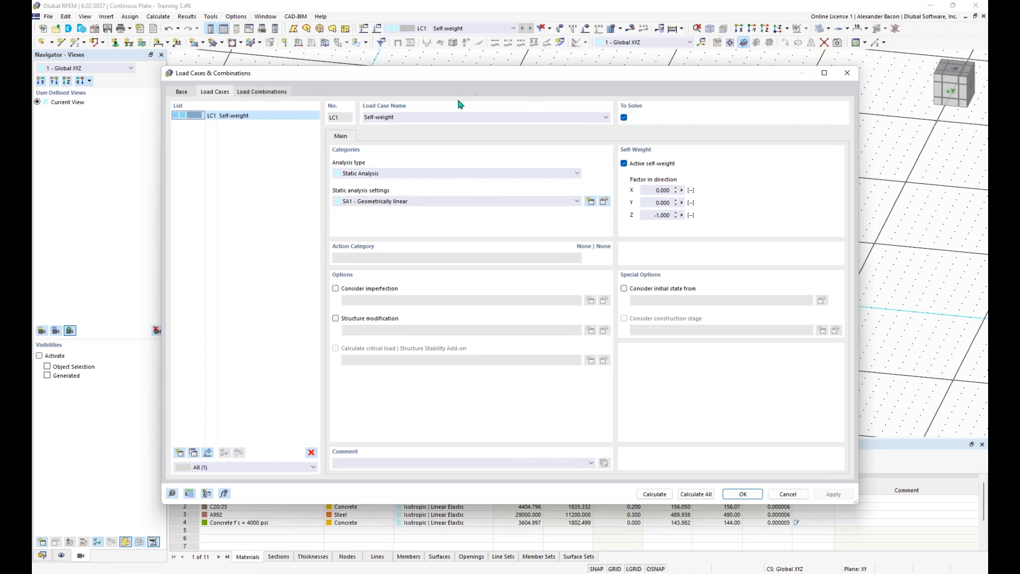
pyautogui.click(624, 163)
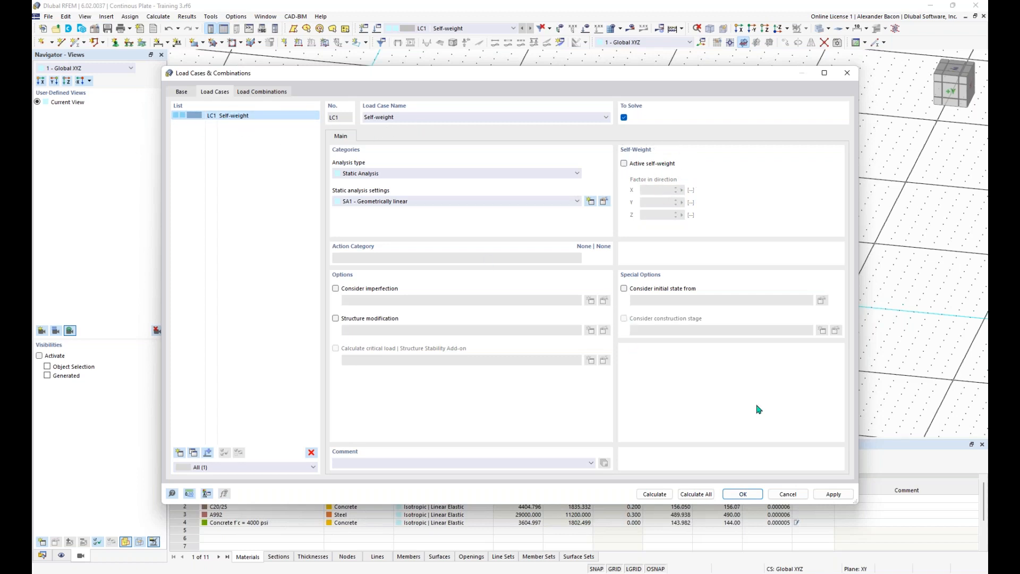
pyautogui.click(755, 494)
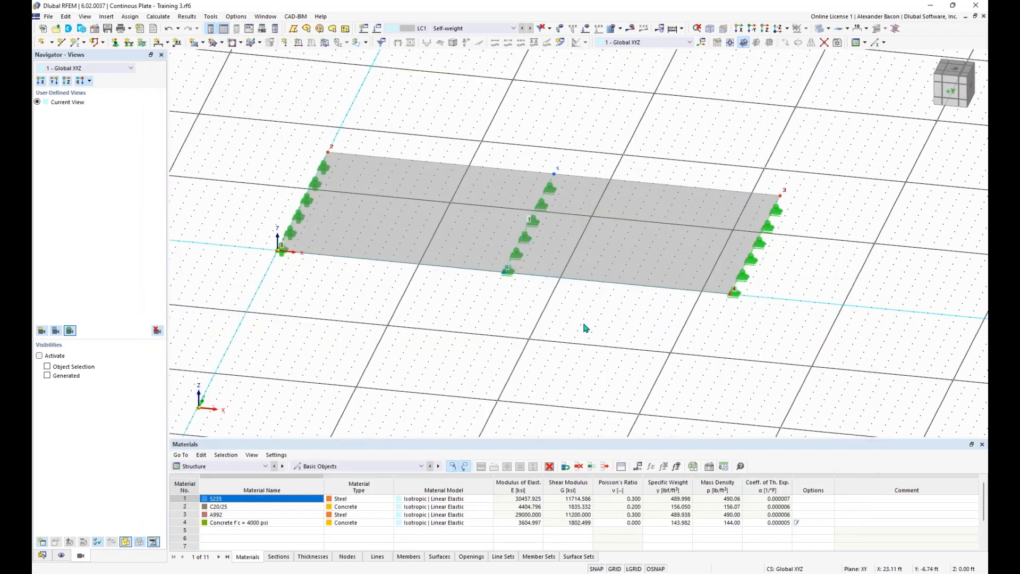
# Step: Start a new surface load and move its dialog into view
pyautogui.keyDown('ctrl'); pyautogui.moveTo(623, 355); pyautogui.dragTo(567, 325, button='middle'); pyautogui.keyUp('ctrl')
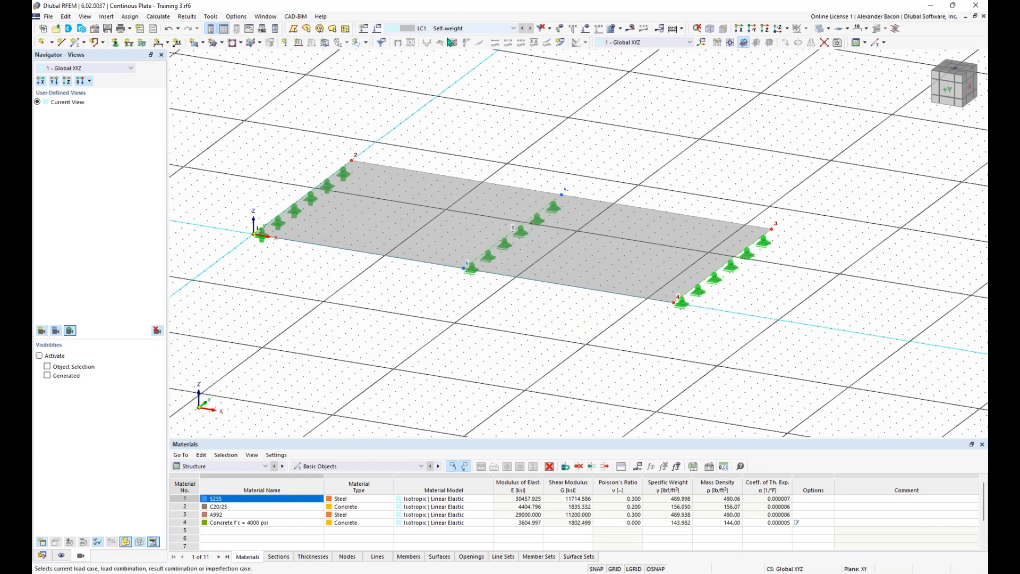
pyautogui.click(325, 43)
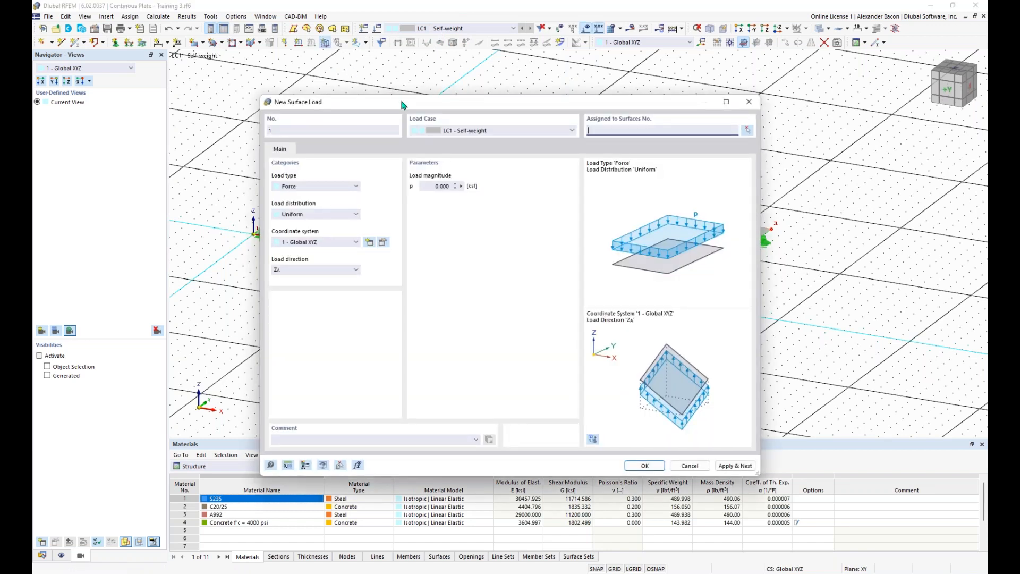
pyautogui.moveTo(402, 105); pyautogui.dragTo(381, 78)
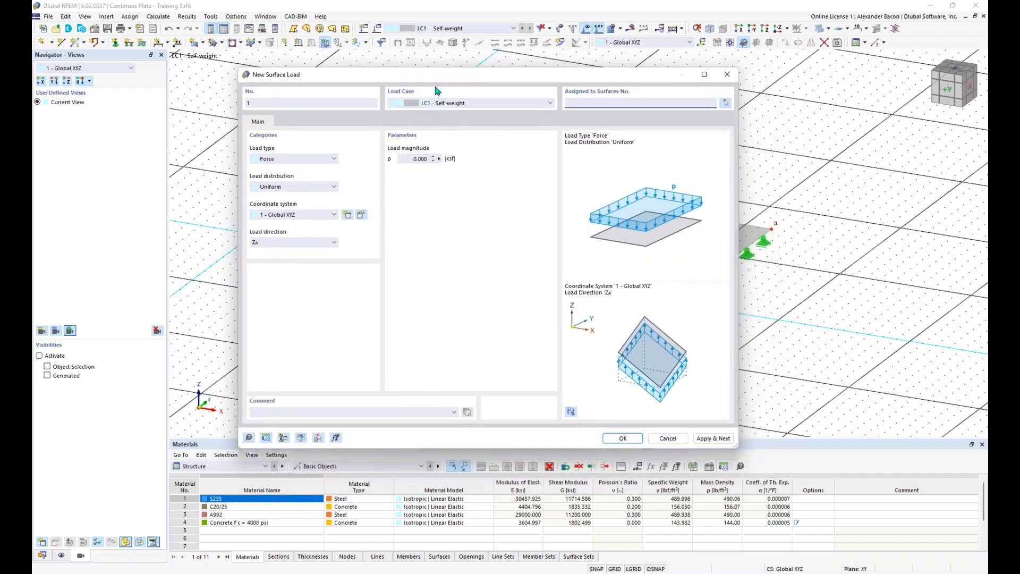
pyautogui.moveTo(425, 88)
pyautogui.mouseDown()
pyautogui.moveTo(415, 63)
pyautogui.moveTo(431, 75)
pyautogui.mouseUp()
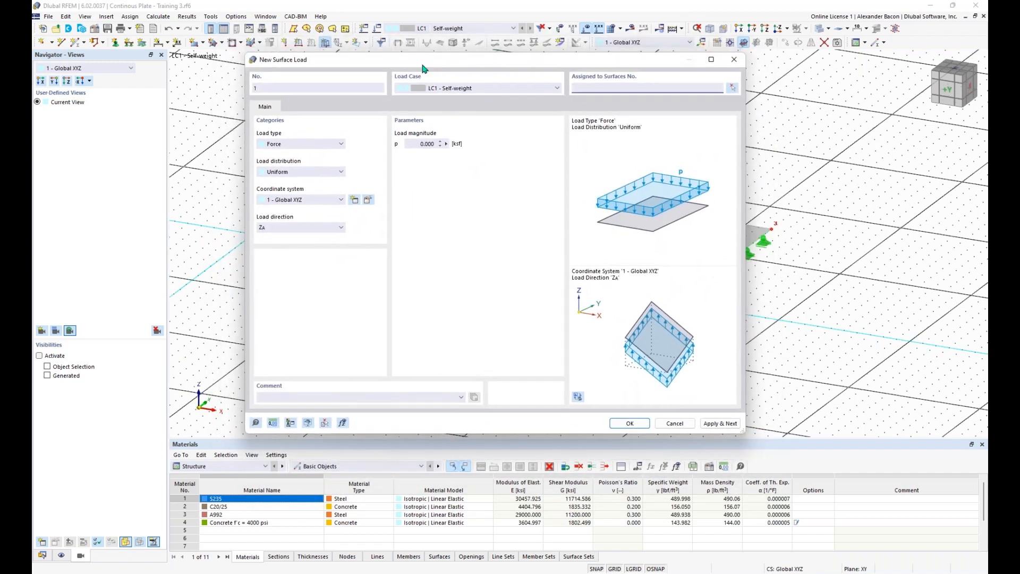
# Step: Keep Force, Uniform and global Z (ZA) for the load and clear its magnitude
pyautogui.click(290, 145)
pyautogui.click(287, 153)
pyautogui.click(287, 171)
pyautogui.click(292, 191)
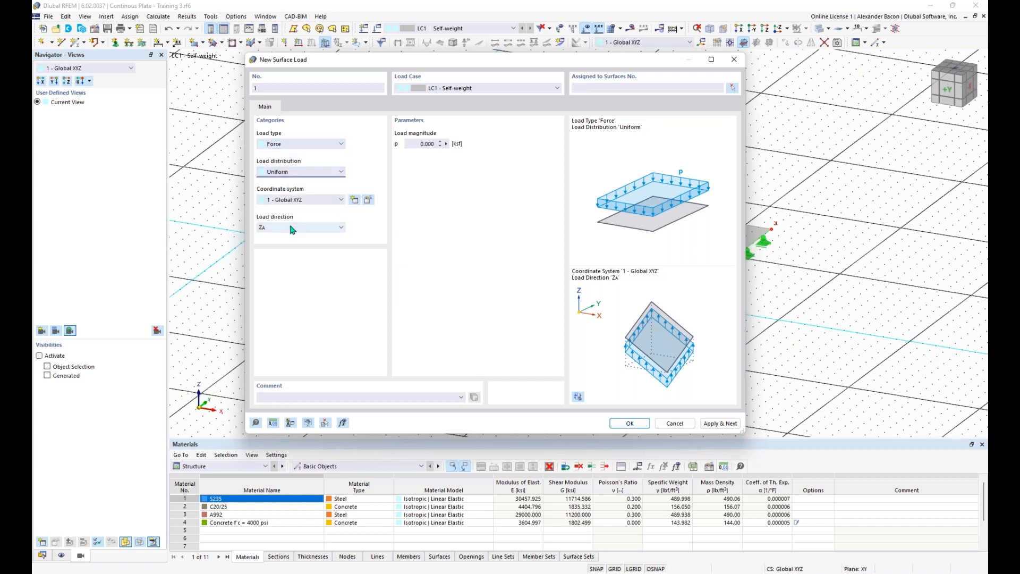
pyautogui.click(303, 229)
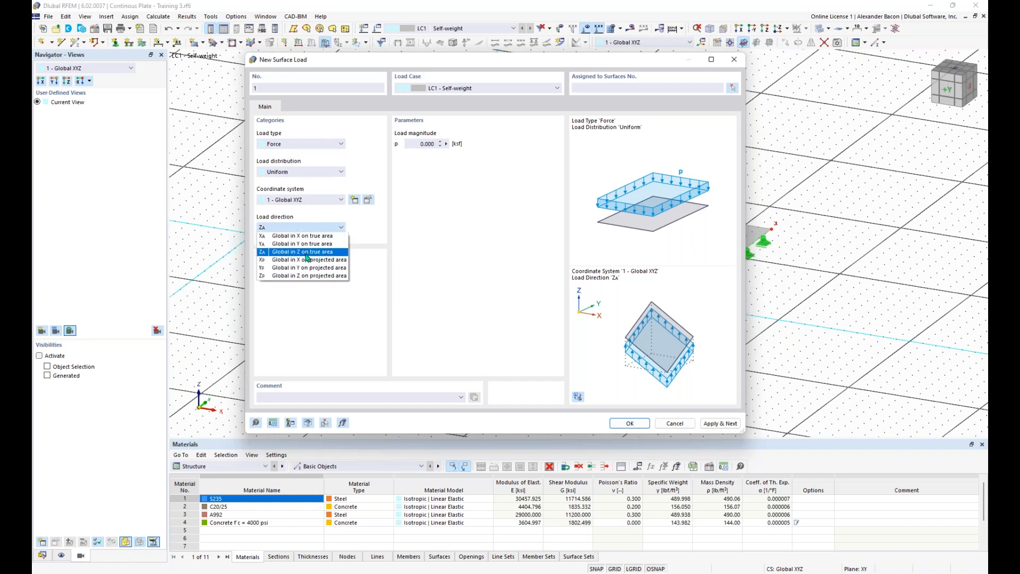
pyautogui.click(307, 255)
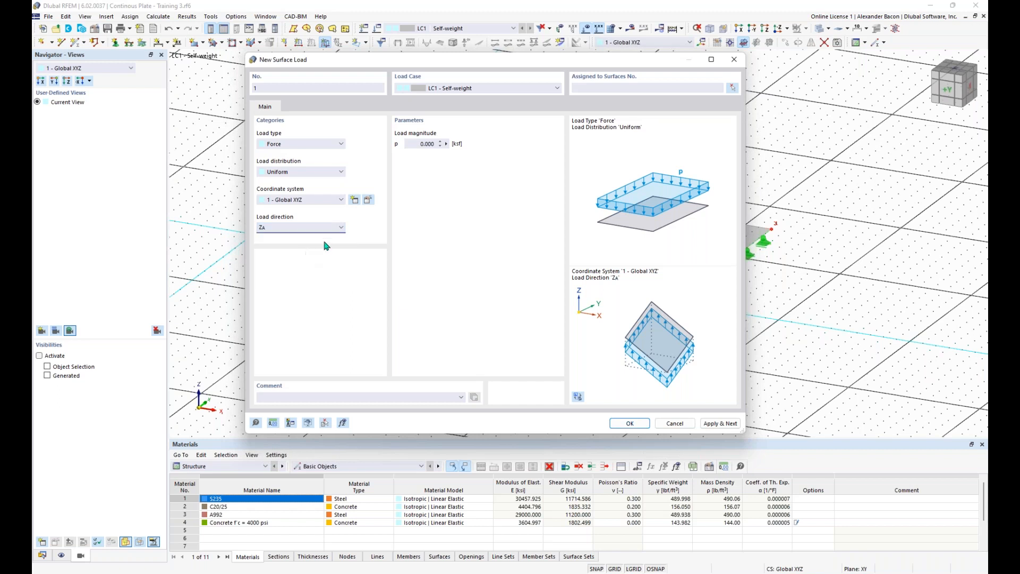
pyautogui.click(422, 144)
pyautogui.press('BackSpace')
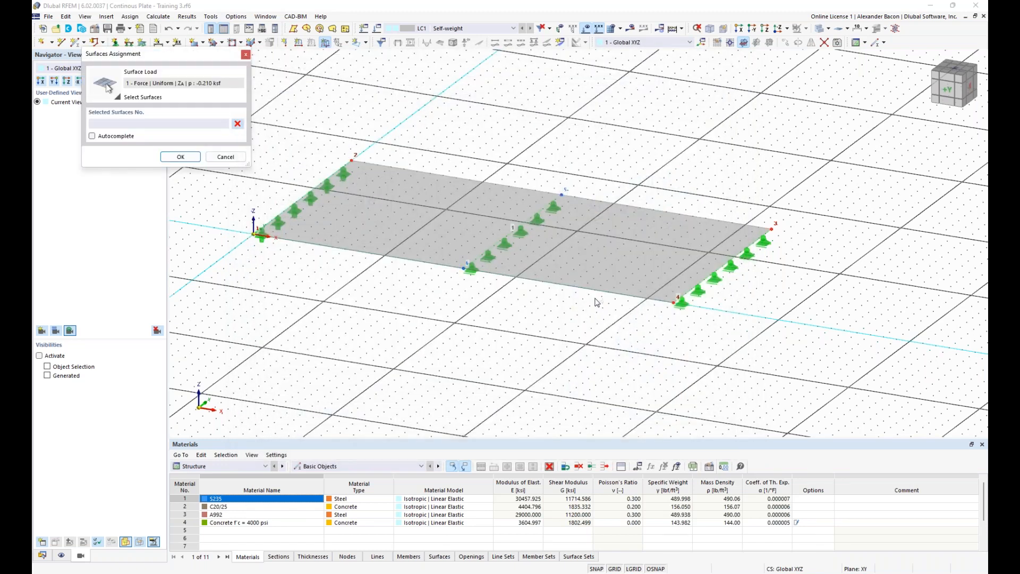
# Step: Assign the -0.210 ksf surface load to surface 1
pyautogui.click(594, 272)
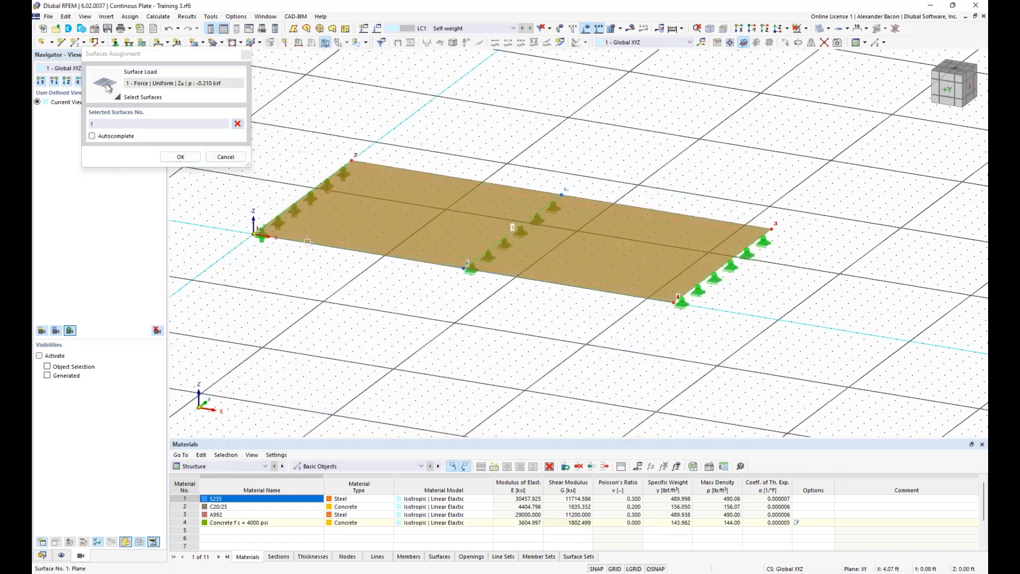
pyautogui.click(181, 157)
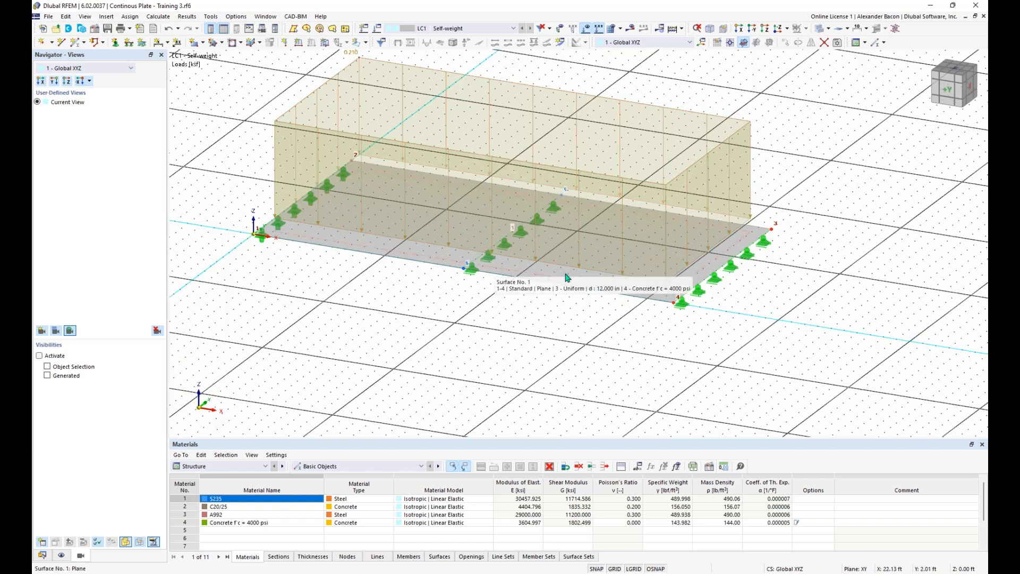
pyautogui.scroll(-2, 528, 304)
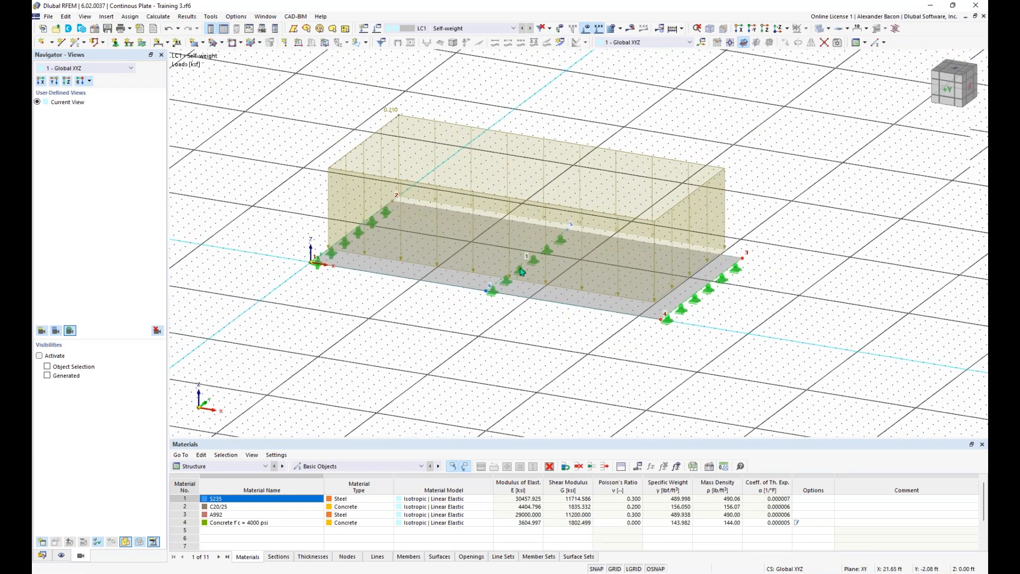
# Step: Shrink the displayed size of surface load 1 and pan the view to the plate
pyautogui.rightClick(346, 148)
pyautogui.moveTo(467, 218); pyautogui.dragTo(403, 221)
pyautogui.click(306, 166)
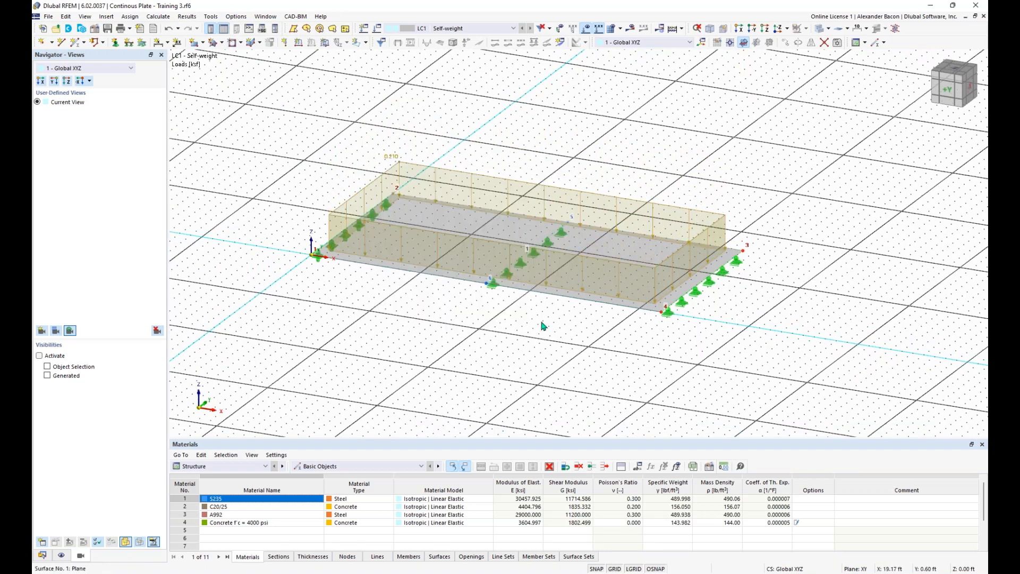
pyautogui.scroll(-1, 564, 336)
pyautogui.moveTo(569, 340); pyautogui.dragTo(470, 322, button='middle')
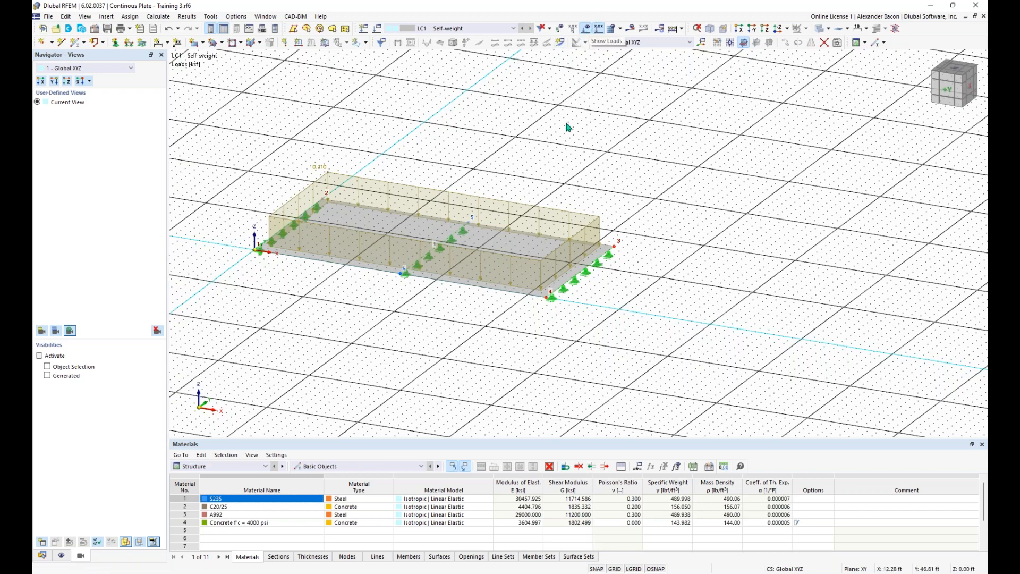
pyautogui.scroll(-1, 568, 125)
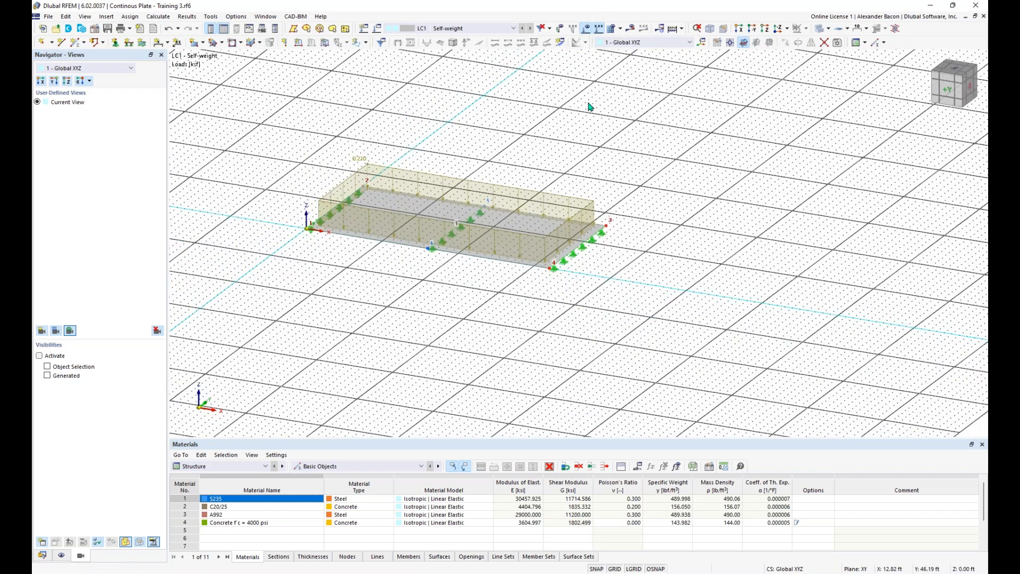
pyautogui.click(622, 29)
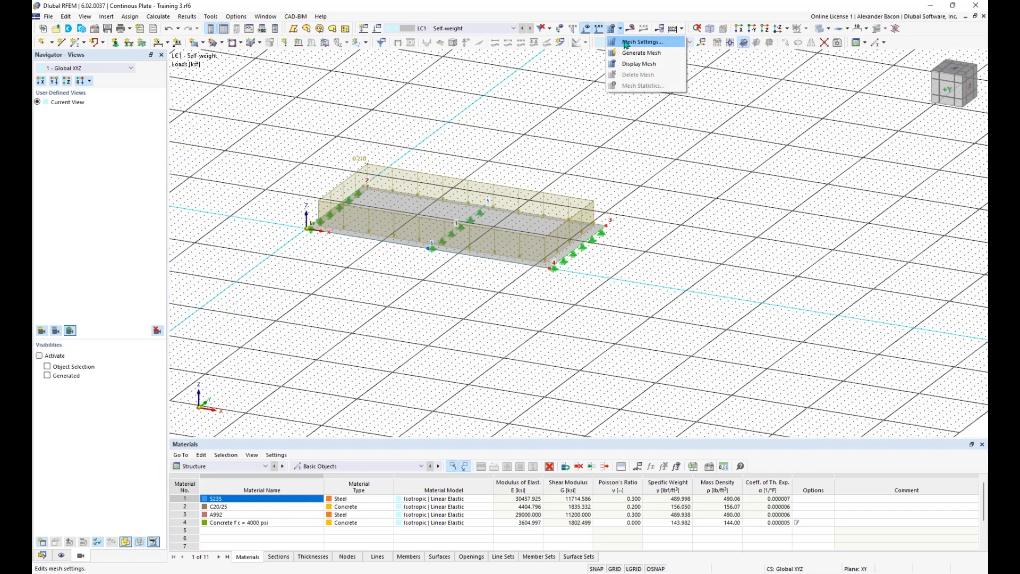
pyautogui.click(625, 42)
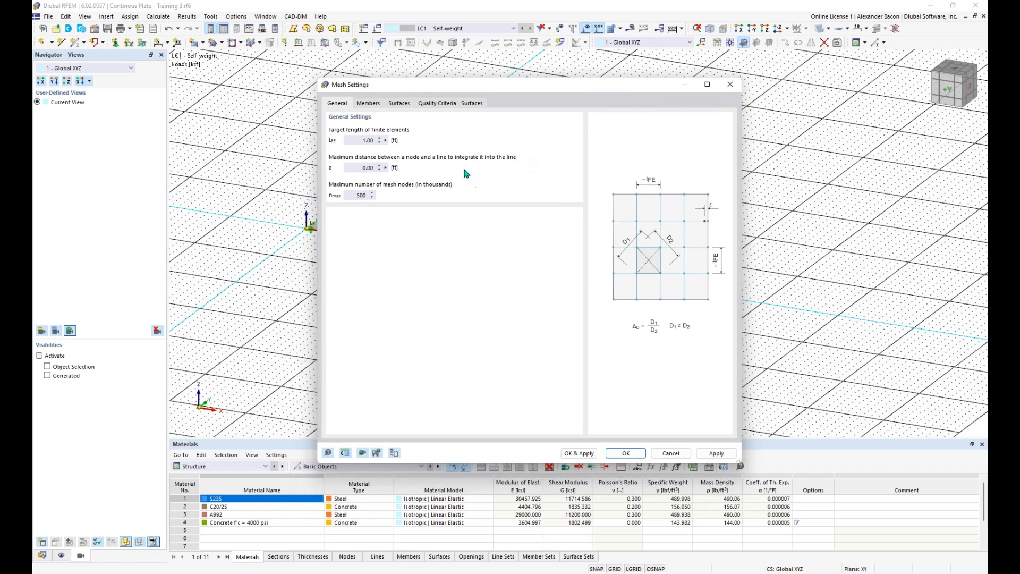
pyautogui.doubleClick(363, 141)
pyautogui.click(626, 452)
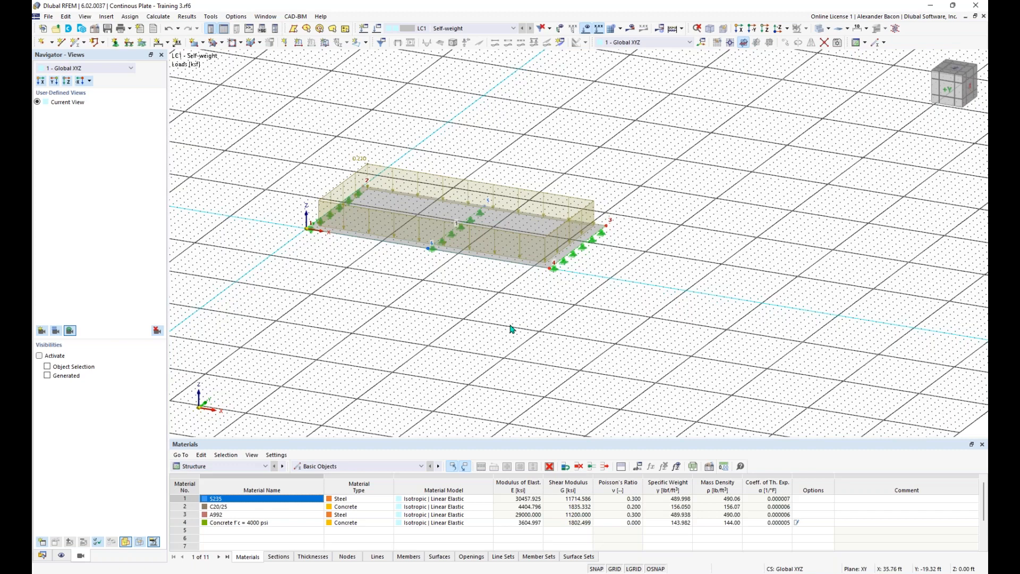
# Step: Show the navigator's Data tree with Basic Objects, Load Cases and LC1 loads
pyautogui.scroll(1, 431, 269)
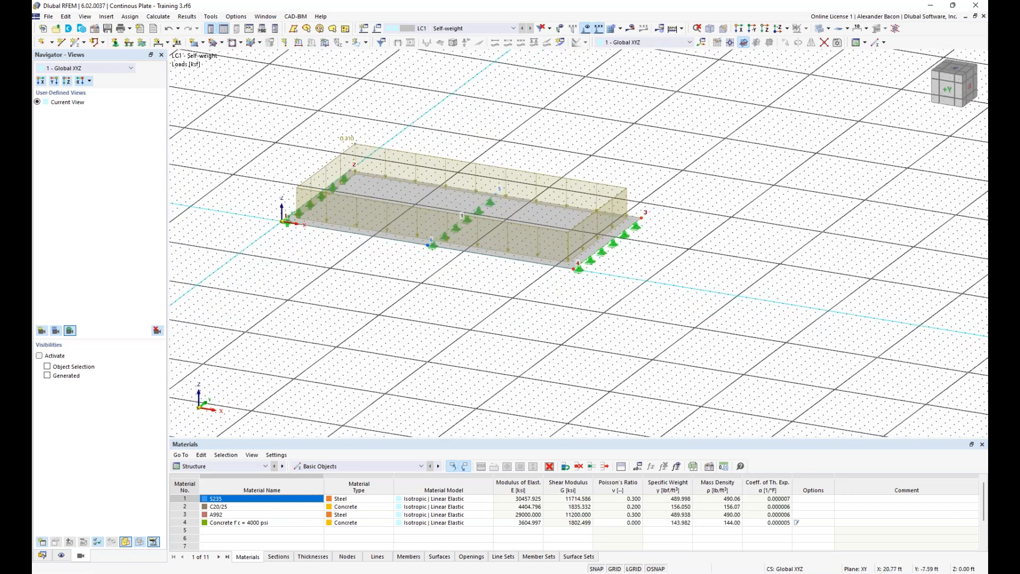
pyautogui.moveTo(431, 269); pyautogui.dragTo(468, 284, button='middle')
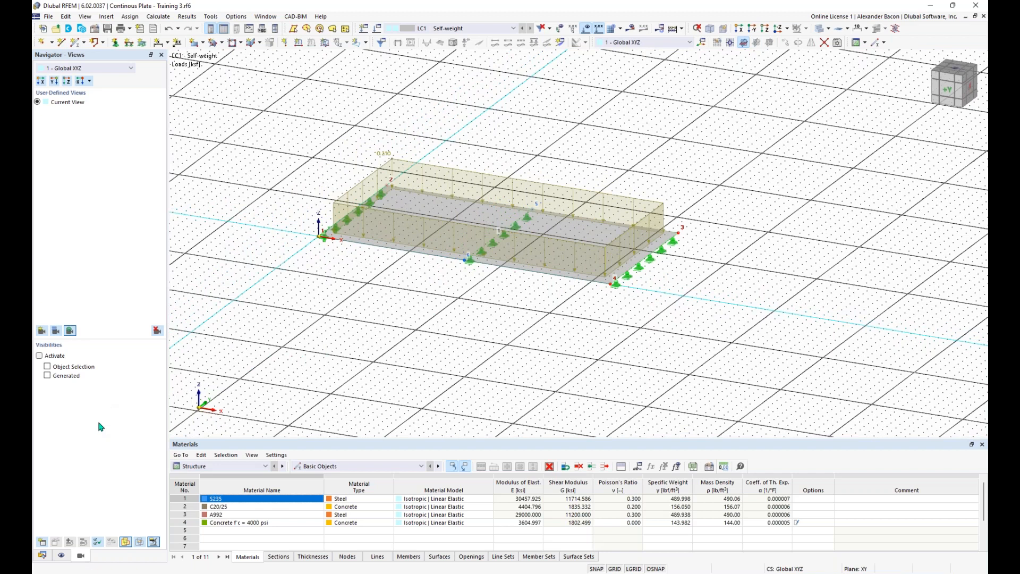
pyautogui.click(42, 555)
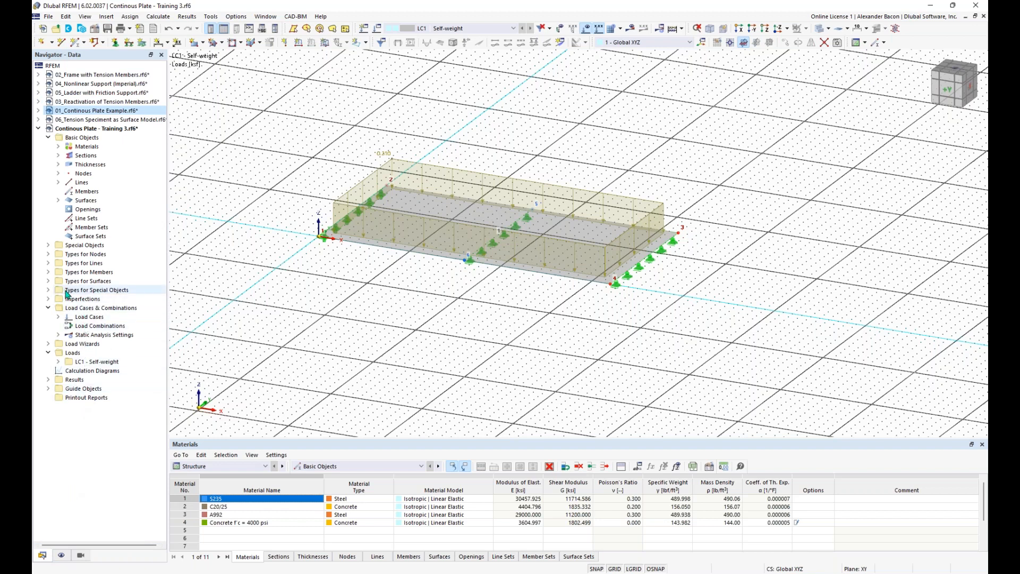
# Step: Create a new surface mesh refinement and add entries until there are four refinements
pyautogui.click(49, 281)
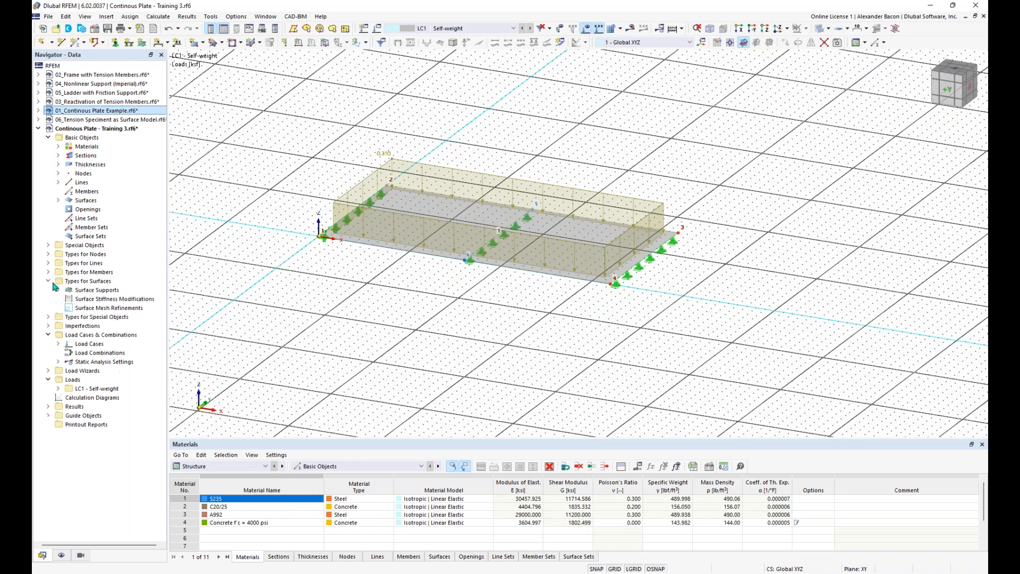
pyautogui.rightClick(98, 310)
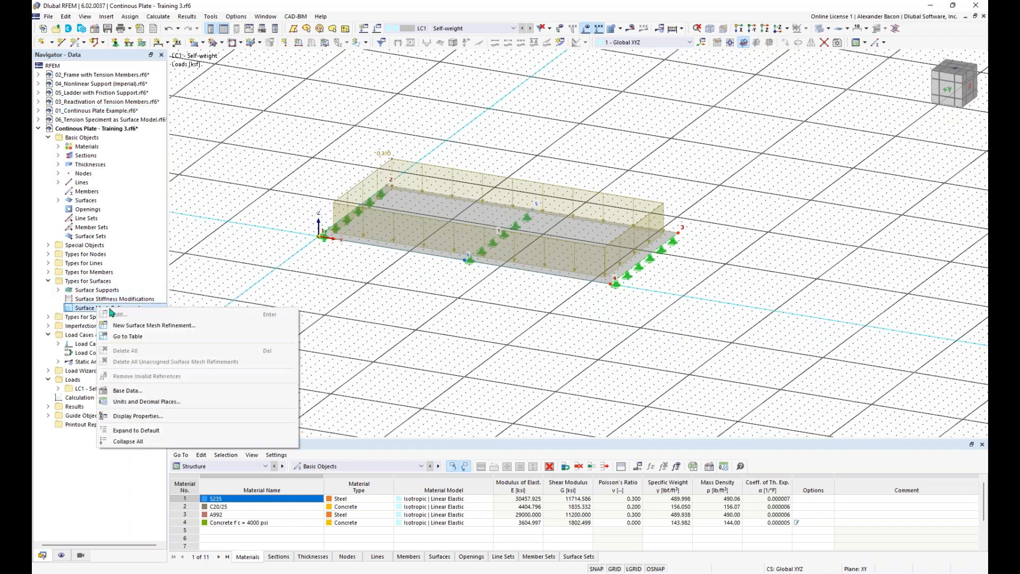
pyautogui.click(145, 327)
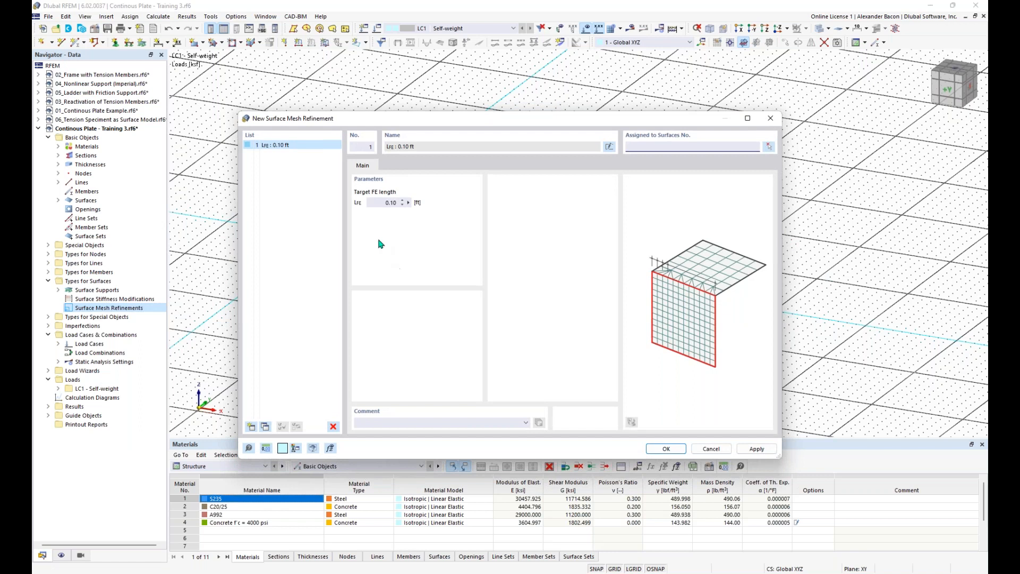
pyautogui.click(252, 427)
pyautogui.click(252, 427)
pyautogui.click(252, 427)
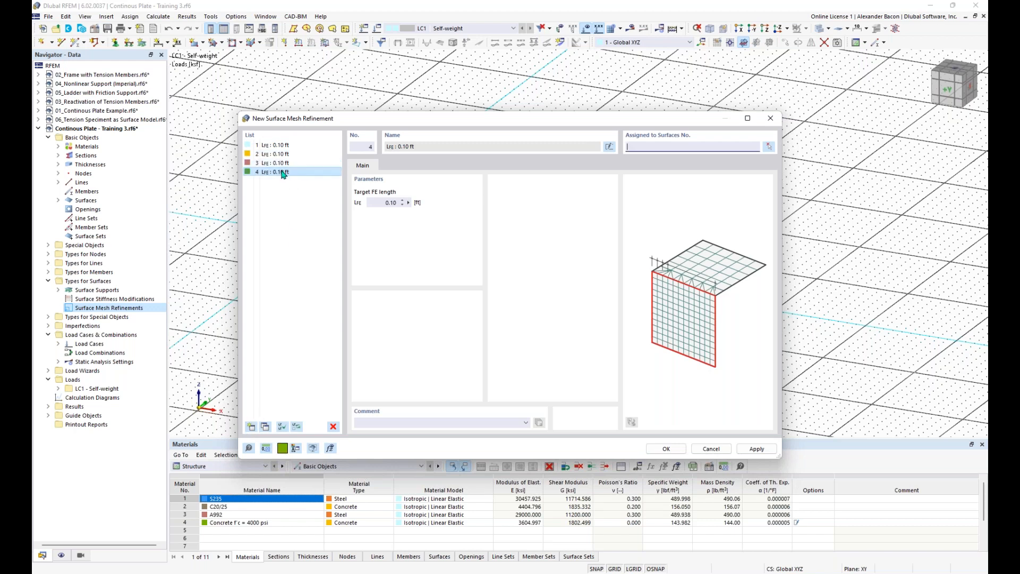
# Step: Set the four refinements' target FE lengths to 7.00, 4.00, 1.25 and 0.40 ft, and confirm
pyautogui.click(287, 147)
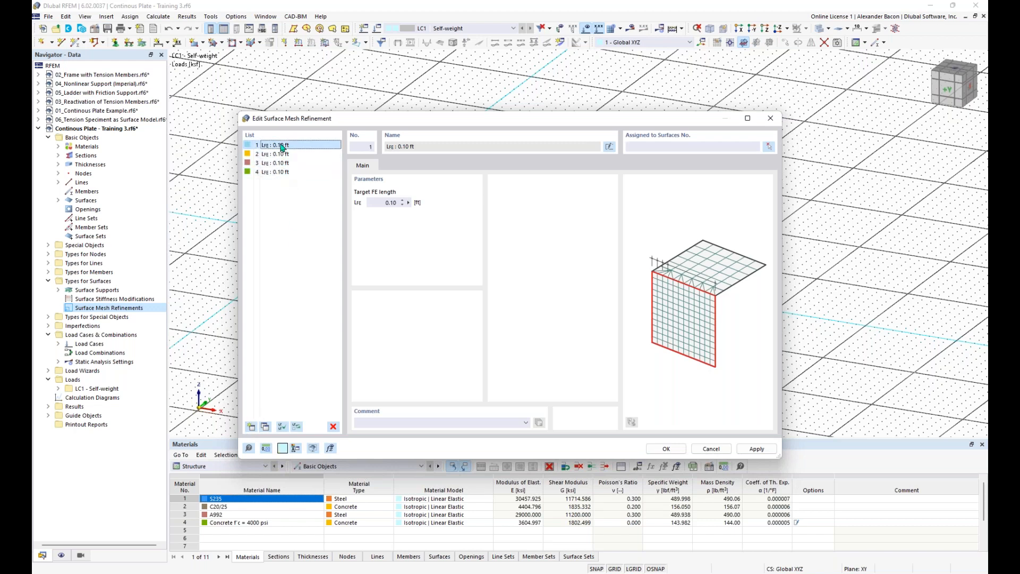
pyautogui.moveTo(379, 202); pyautogui.dragTo(420, 209)
pyautogui.click(287, 153)
pyautogui.moveTo(376, 204); pyautogui.dragTo(404, 207)
pyautogui.write('4')
pyautogui.click(275, 163)
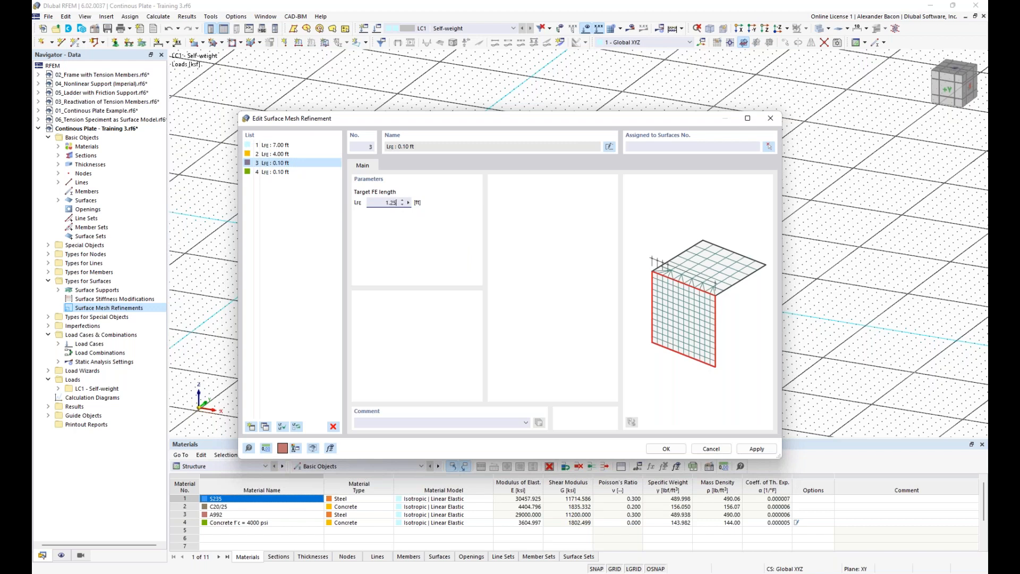
pyautogui.click(274, 172)
pyautogui.click(396, 202)
pyautogui.doubleClick(389, 203)
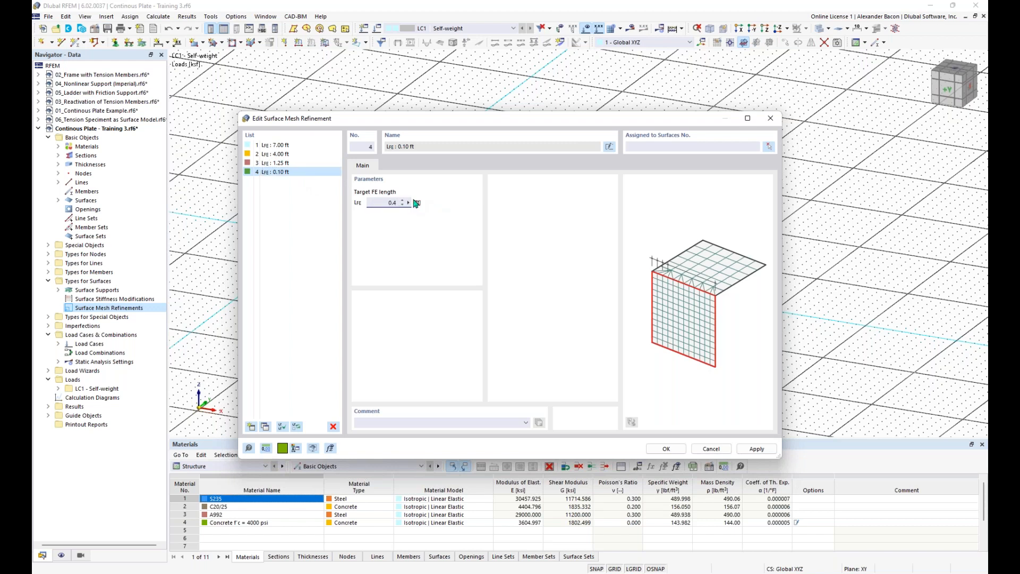
pyautogui.click(294, 146)
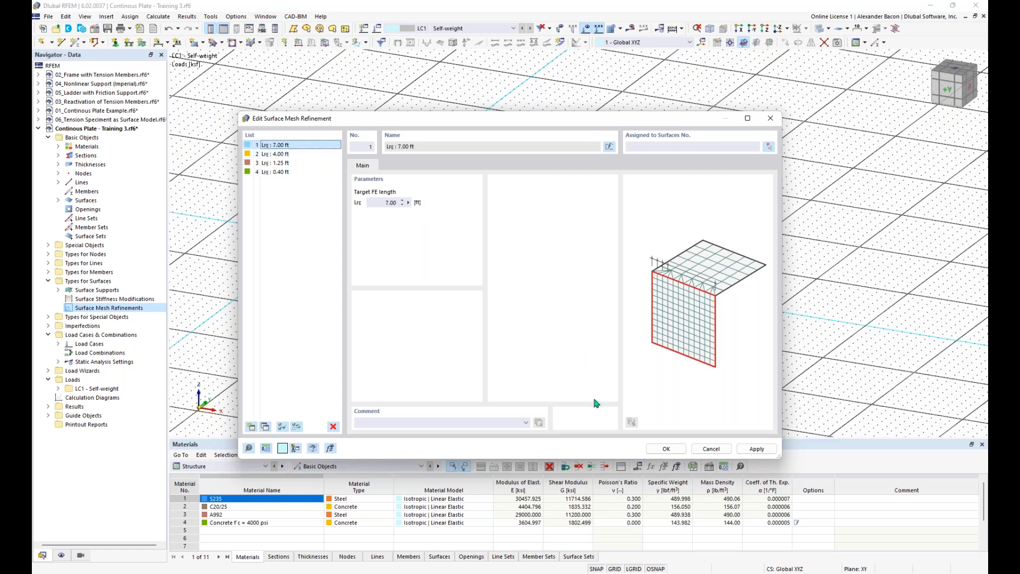
pyautogui.click(651, 450)
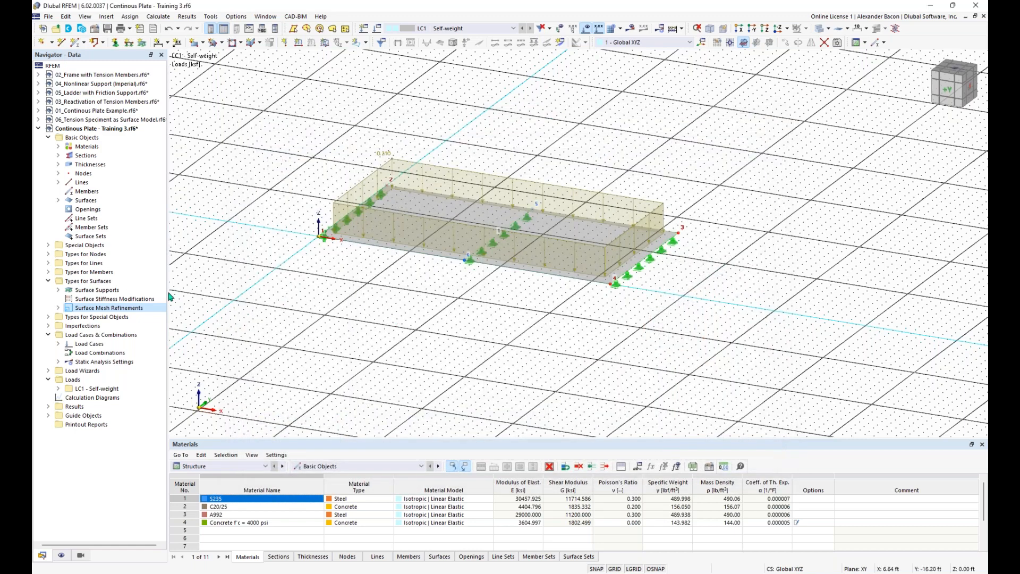
# Step: List the four mesh refinements in the navigator, then window-select the whole plate with its supports
pyautogui.click(58, 309)
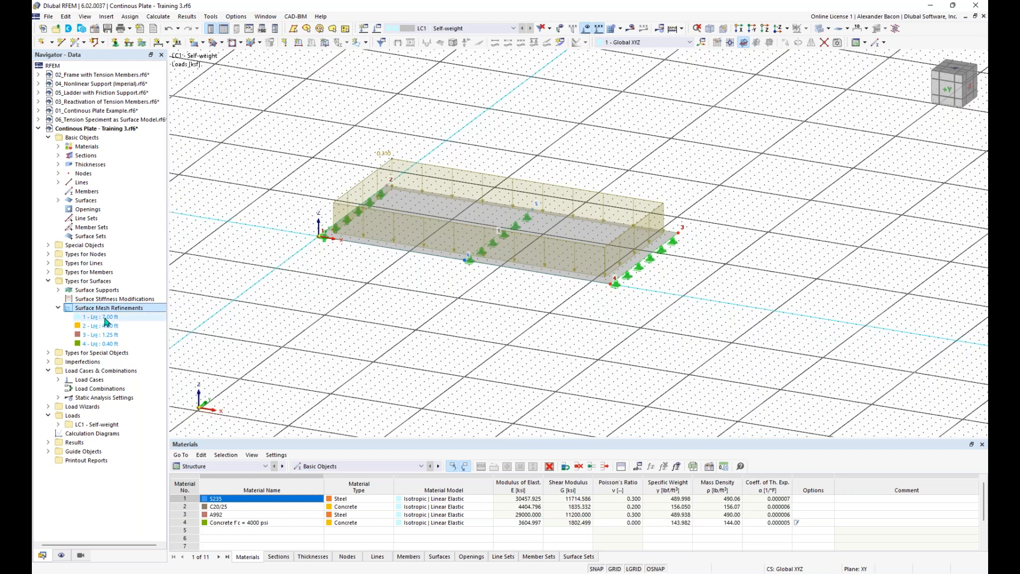
pyautogui.click(105, 318)
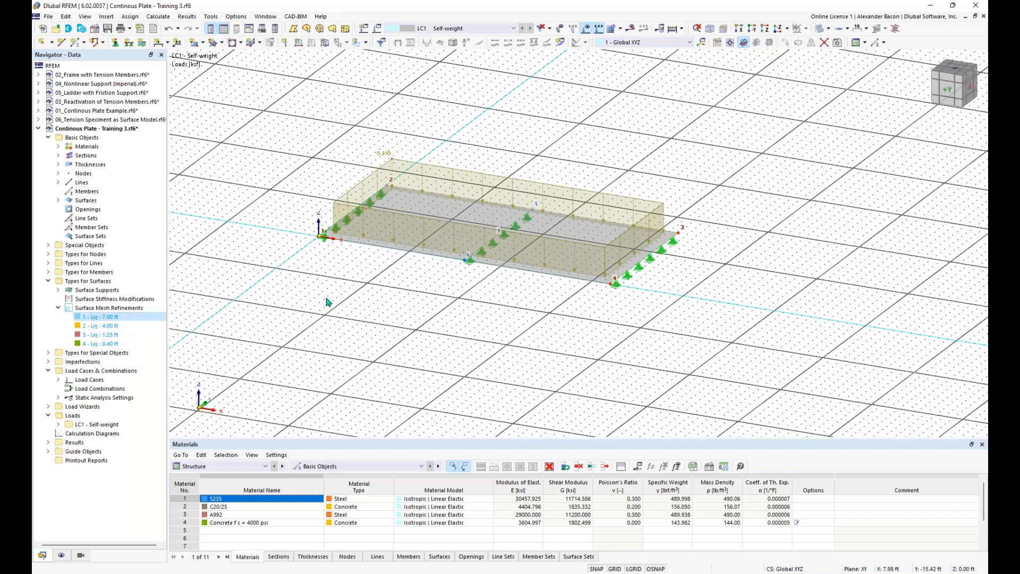
pyautogui.scroll(-1, 442, 295)
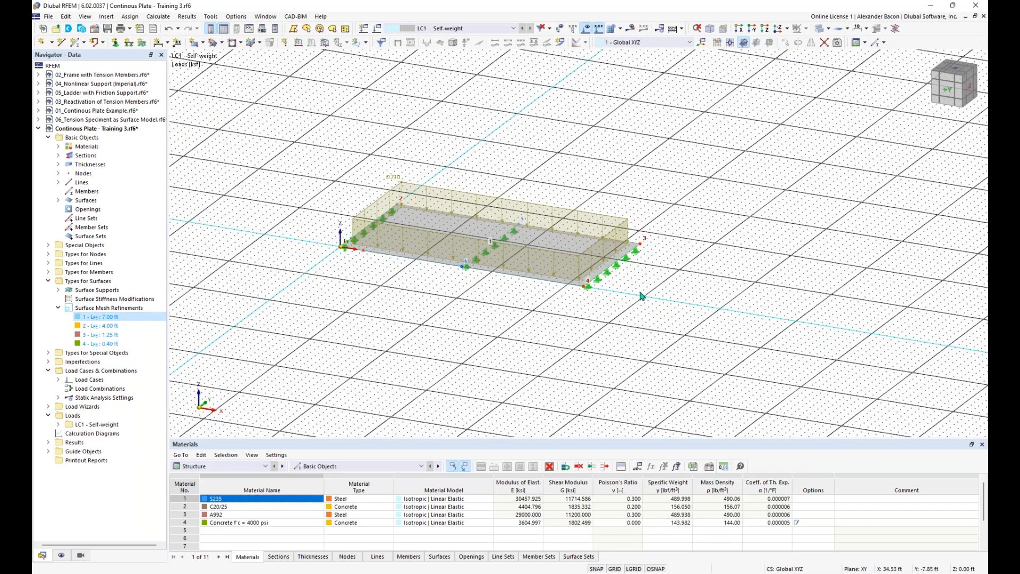
pyautogui.scroll(-2, 569, 321)
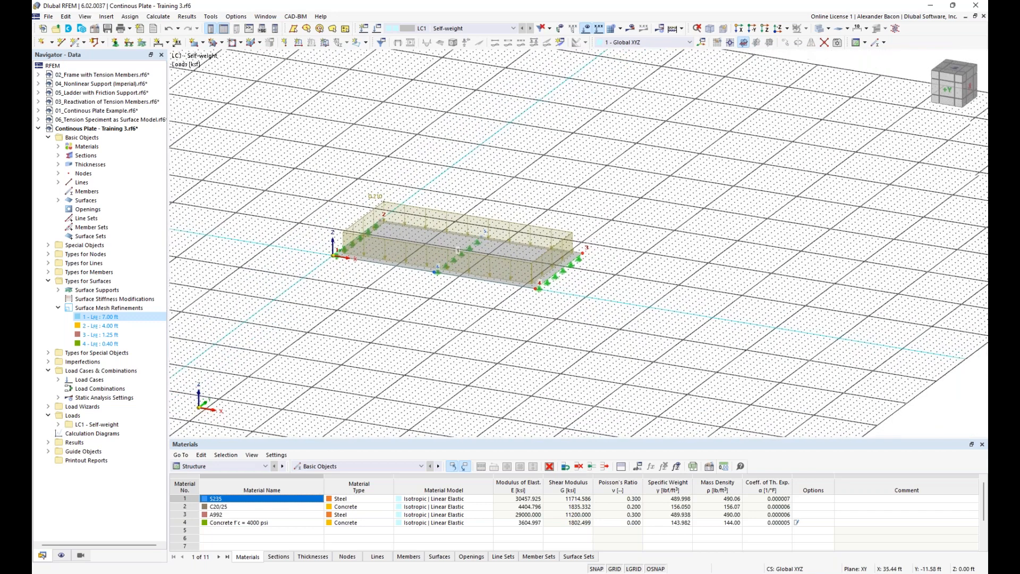
pyautogui.moveTo(522, 318); pyautogui.dragTo(499, 313, button='middle')
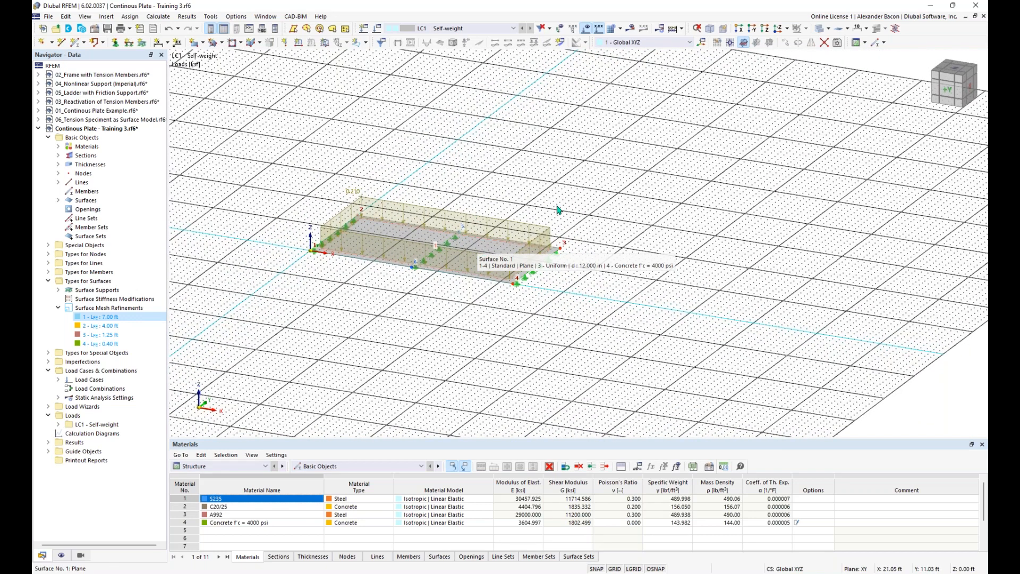
pyautogui.moveTo(612, 154); pyautogui.dragTo(274, 367)
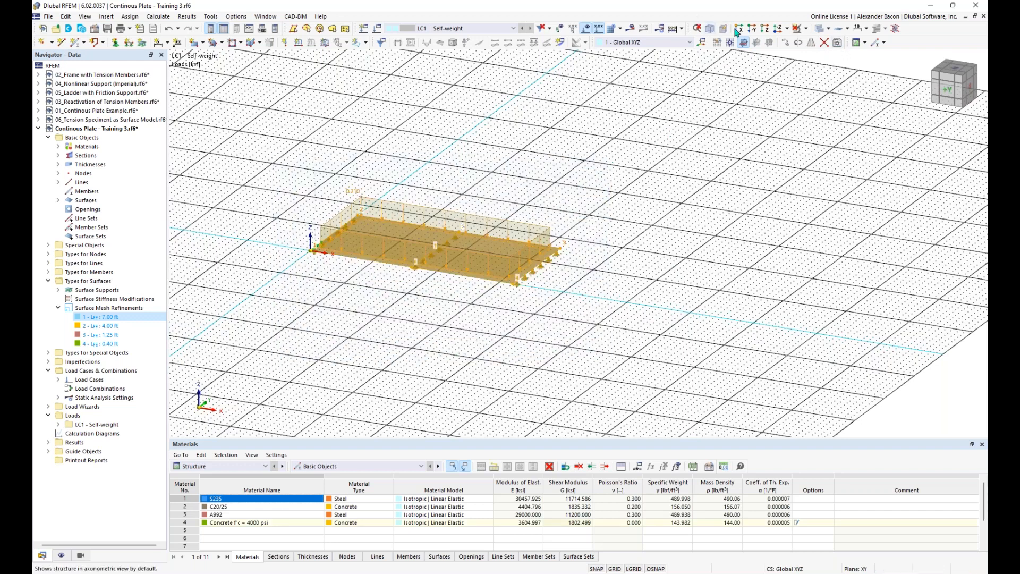
# Step: Copy the selected plate span 3 times with a 37 ft displacement along X
pyautogui.click(787, 42)
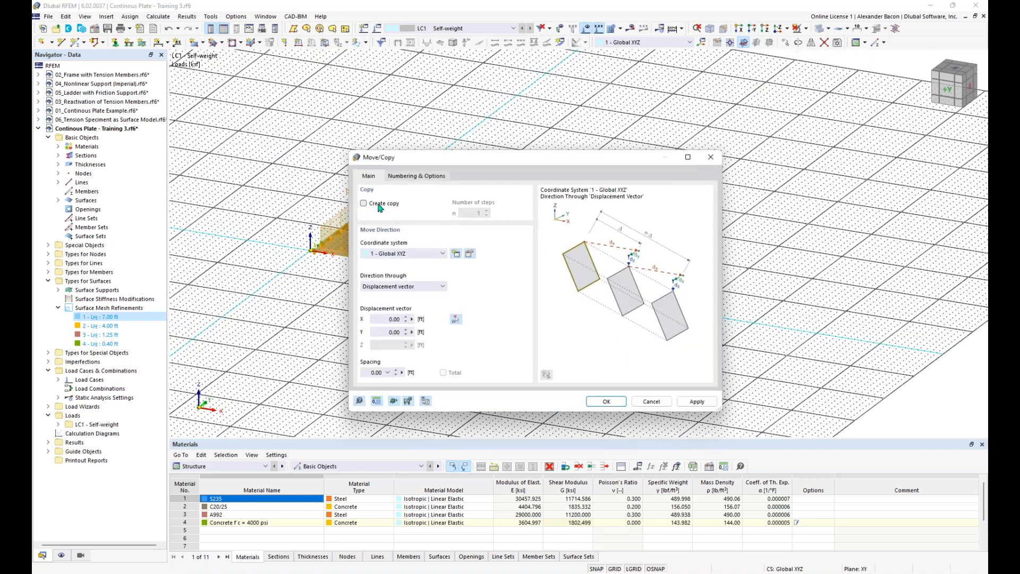
pyautogui.click(378, 207)
pyautogui.doubleClick(479, 213)
pyautogui.write('3')
pyautogui.doubleClick(380, 320)
pyautogui.write('37')
pyautogui.moveTo(509, 158); pyautogui.dragTo(507, 139)
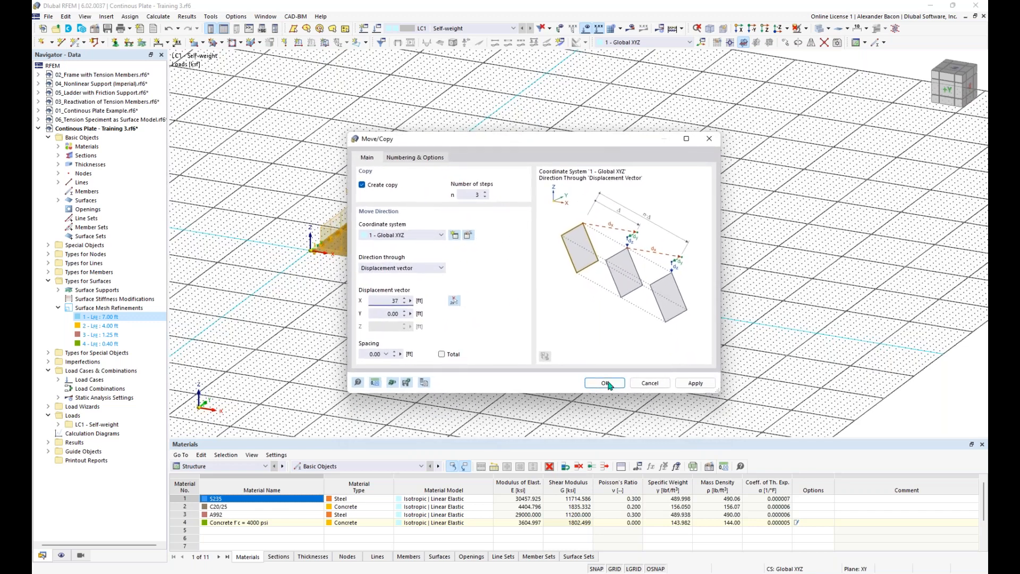
pyautogui.click(606, 383)
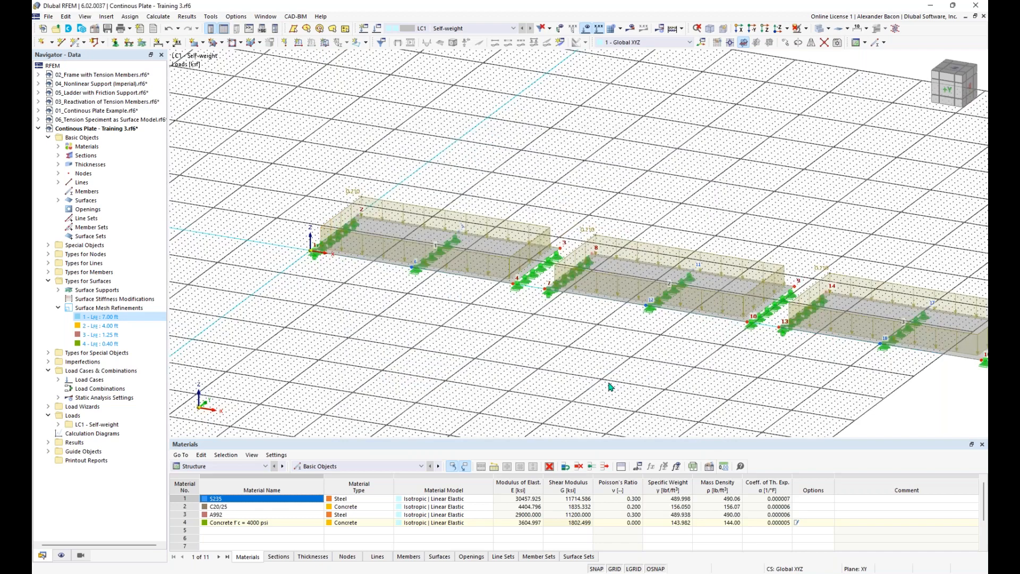
# Step: Window-select the row of four plate spans and drag it to a new grid position
pyautogui.scroll(-5, 606, 381)
pyautogui.moveTo(607, 381); pyautogui.dragTo(456, 296, button='middle')
pyautogui.click(456, 296)
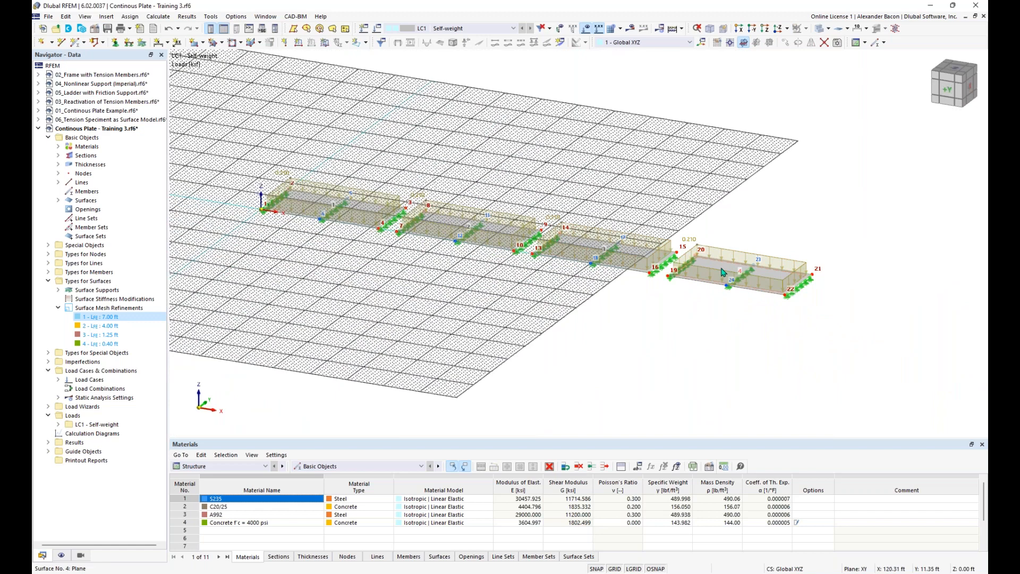
pyautogui.scroll(-1, 505, 284)
pyautogui.moveTo(505, 285); pyautogui.dragTo(563, 298, button='middle')
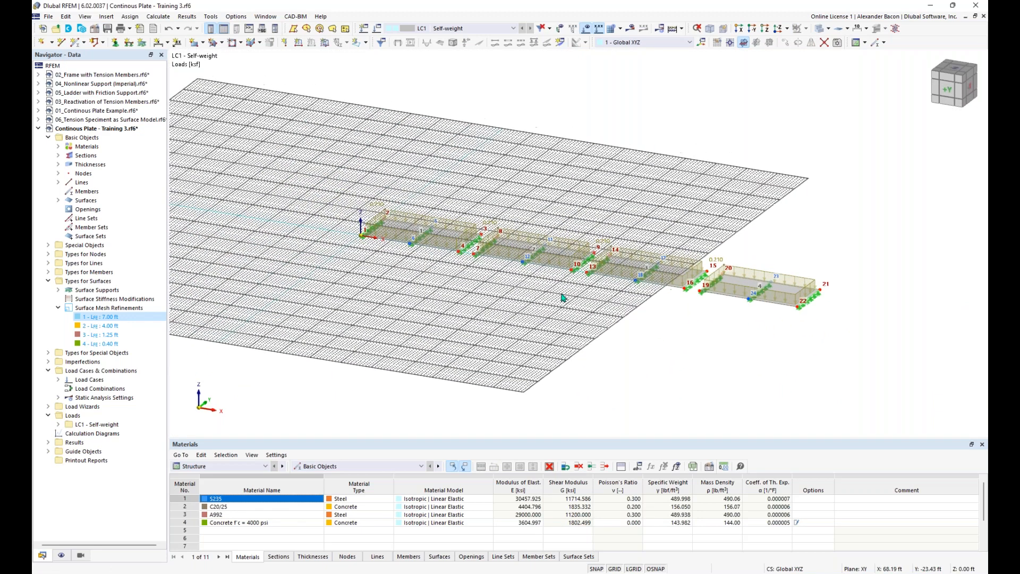
pyautogui.moveTo(888, 162); pyautogui.dragTo(320, 305)
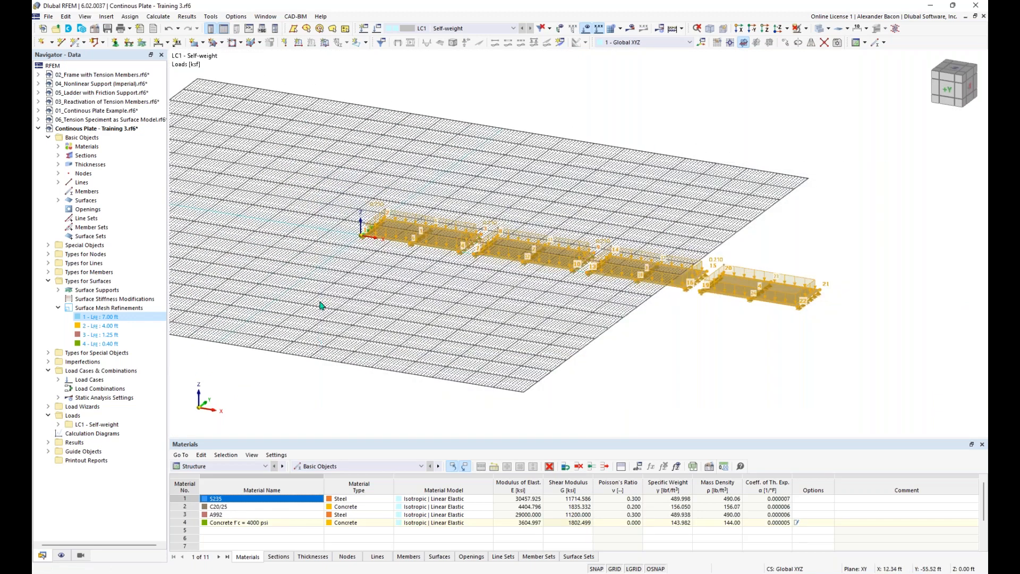
pyautogui.scroll(2, 324, 306)
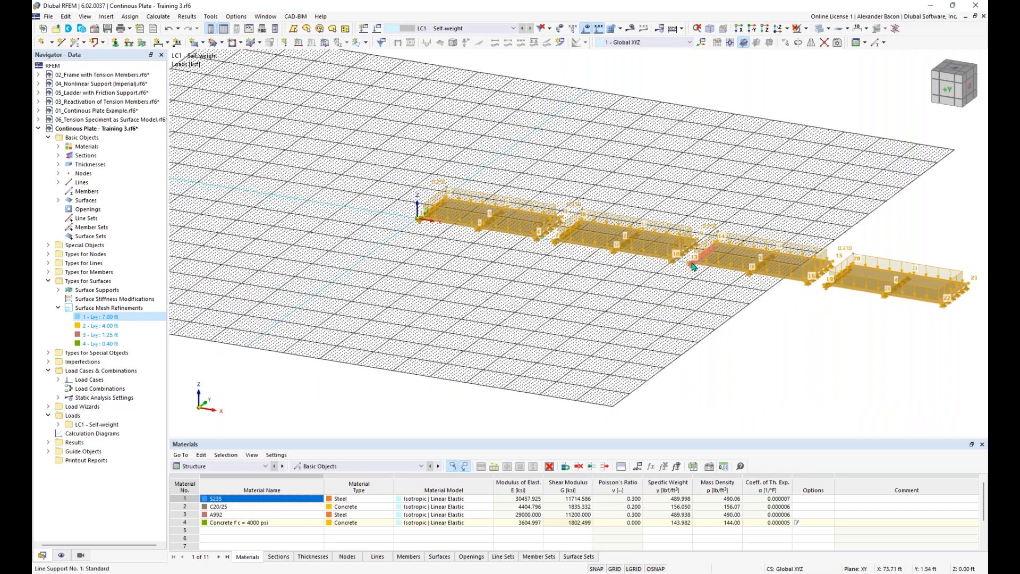
pyautogui.moveTo(686, 269); pyautogui.dragTo(435, 248)
# Step: Clear the selection and adjust the view to show the full row of plate spans
pyautogui.scroll(-1, 441, 279)
pyautogui.click(440, 173)
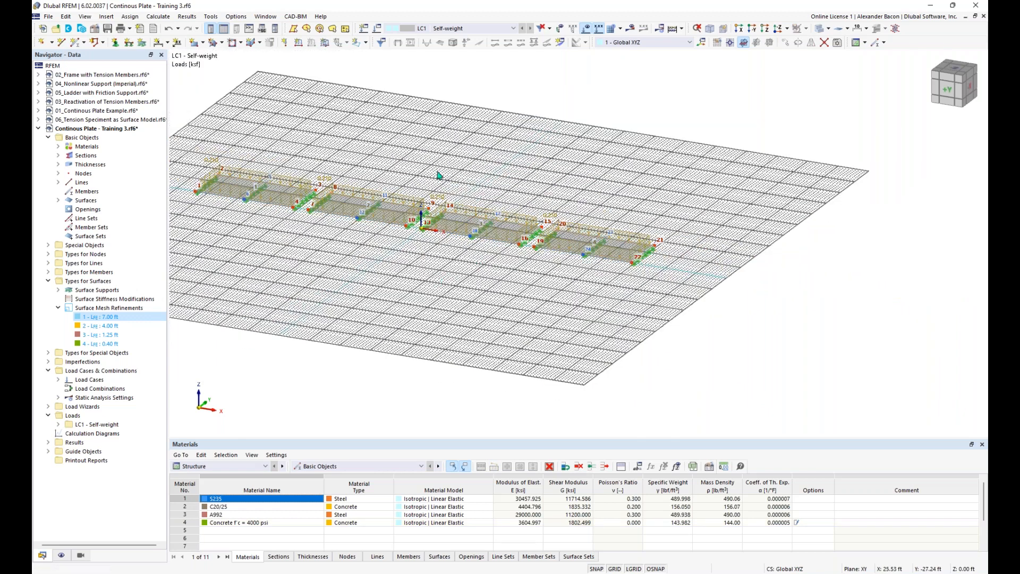
pyautogui.moveTo(486, 183); pyautogui.dragTo(540, 201, button='middle')
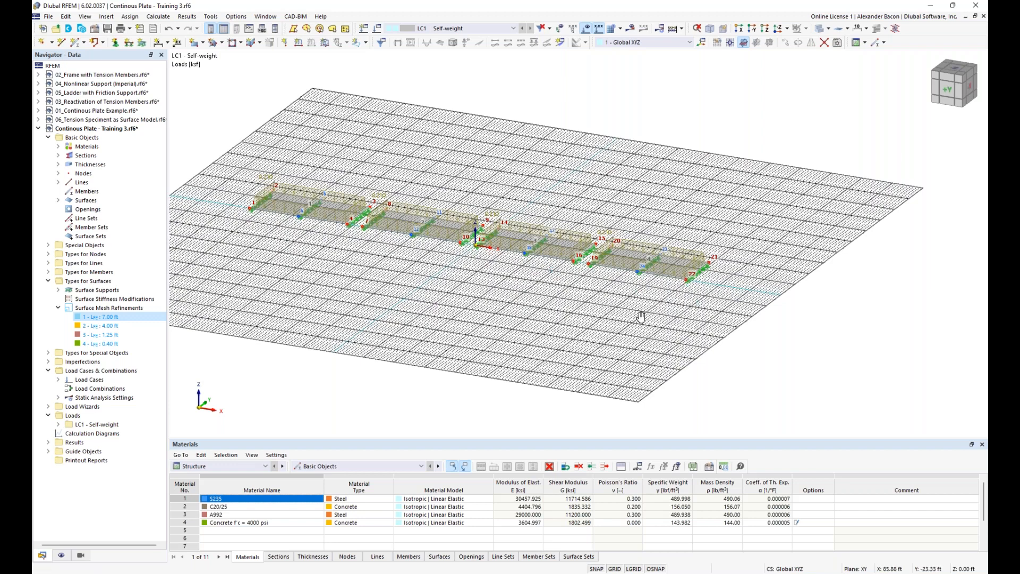
pyautogui.moveTo(641, 318); pyautogui.dragTo(532, 320, button='middle')
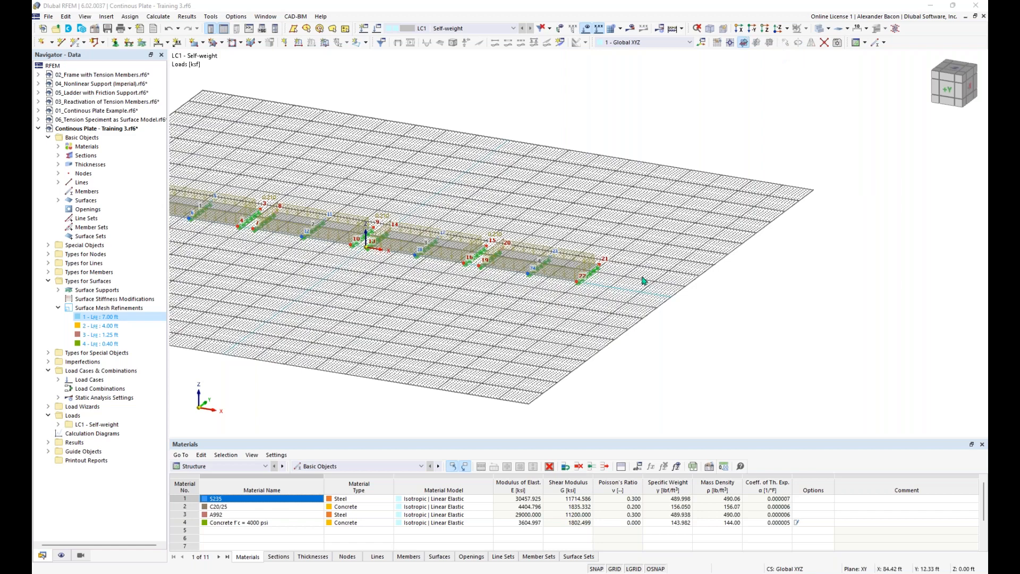
pyautogui.scroll(6, 458, 294)
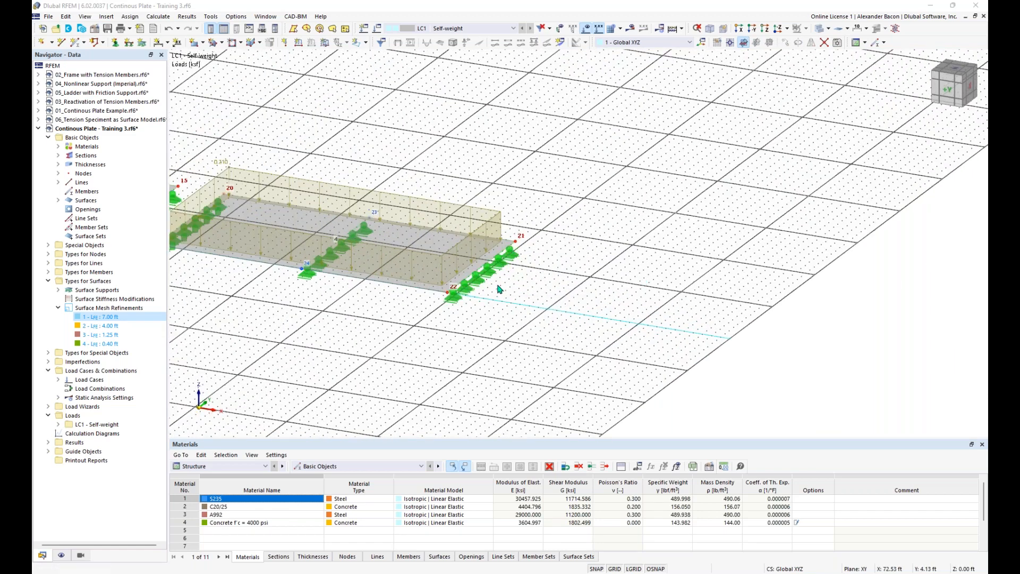
pyautogui.scroll(-6, 499, 289)
pyautogui.moveTo(337, 312); pyautogui.dragTo(600, 288, button='middle')
pyautogui.scroll(3, 599, 288)
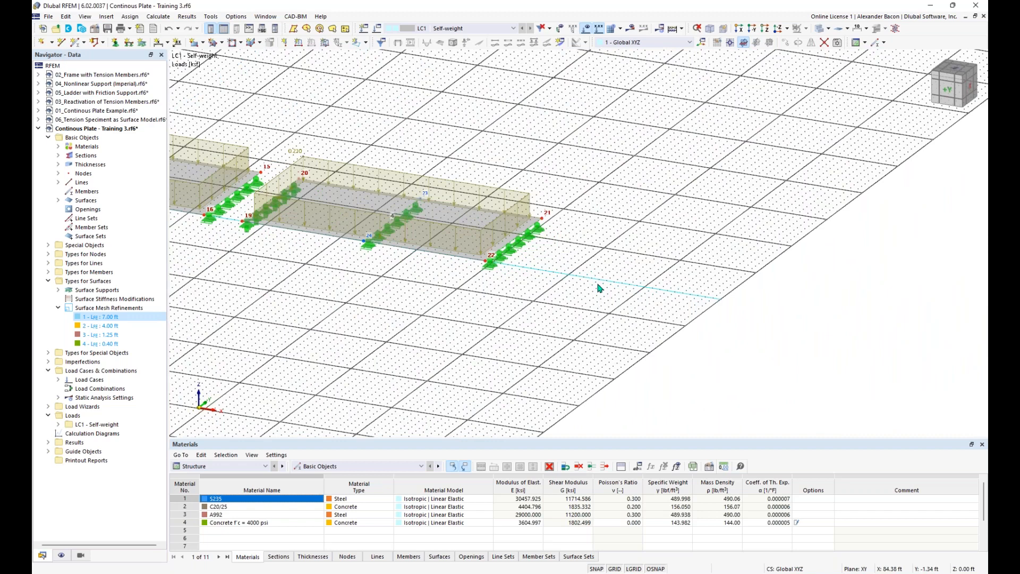
# Step: Start a new single member to bring up the New Member dialog
pyautogui.click(76, 45)
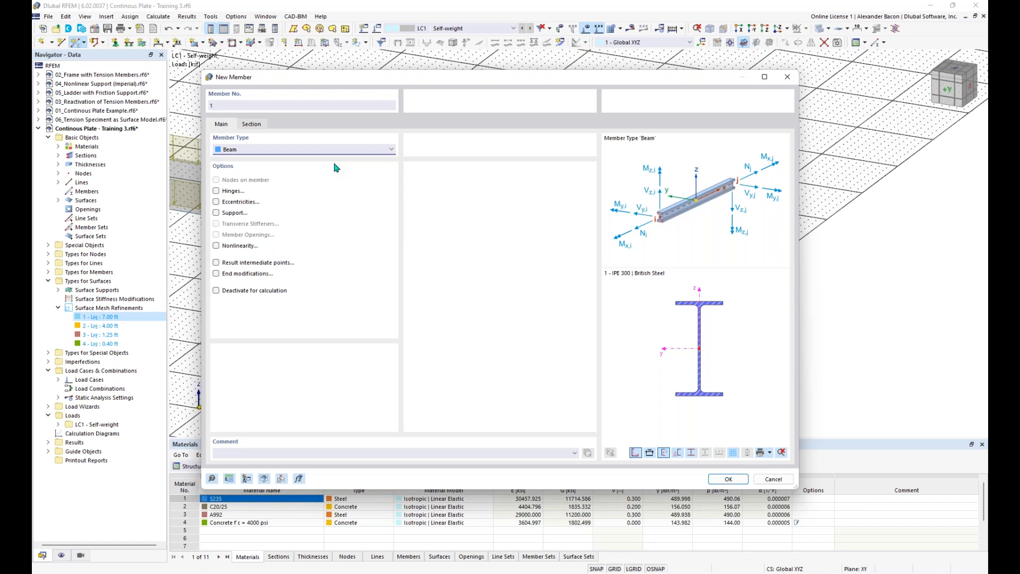
# Step: Keep Beam as the member type and switch to the member's Section settings
pyautogui.moveTo(335, 79); pyautogui.dragTo(346, 62)
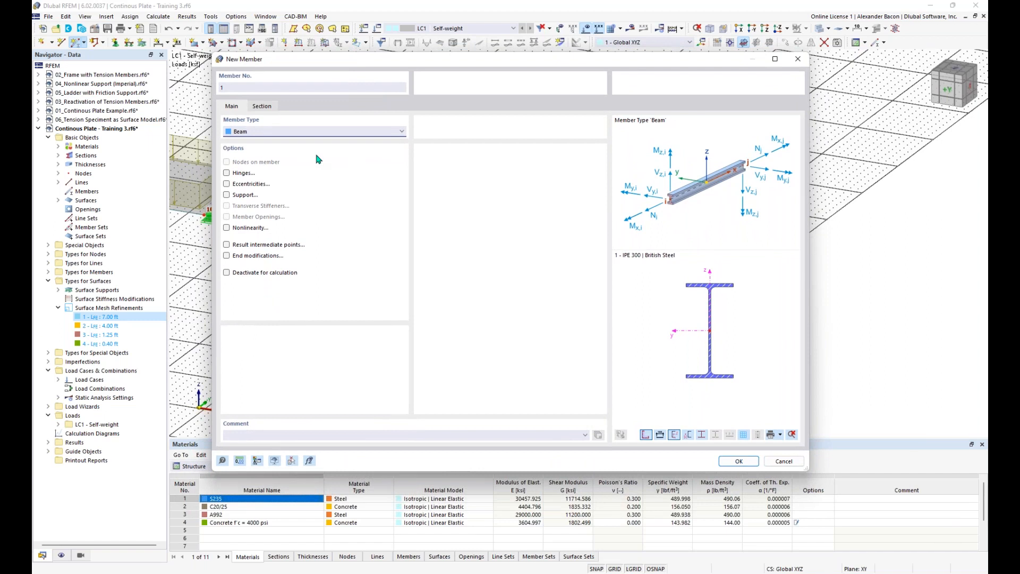
pyautogui.click(259, 132)
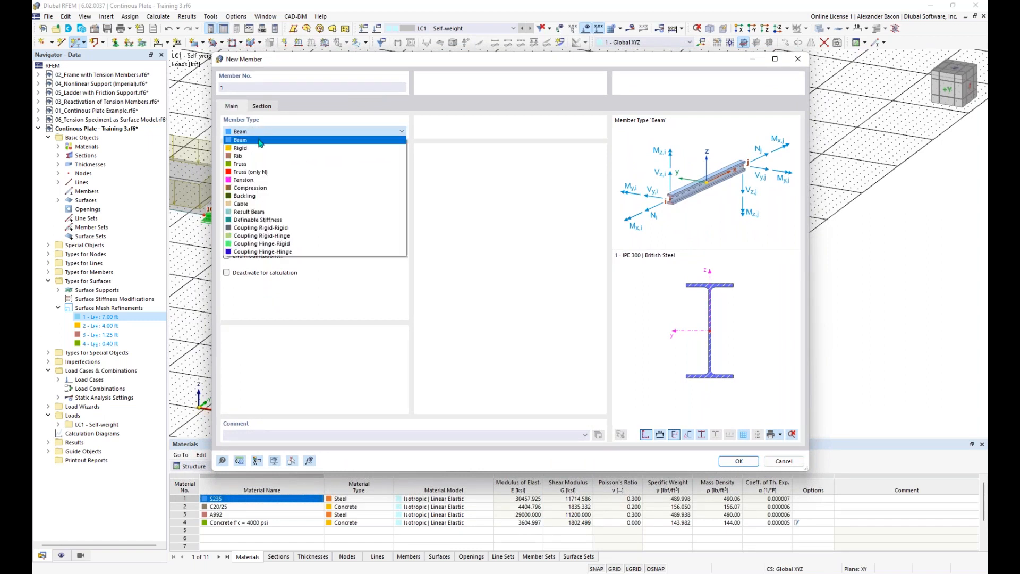
pyautogui.click(261, 141)
pyautogui.click(260, 133)
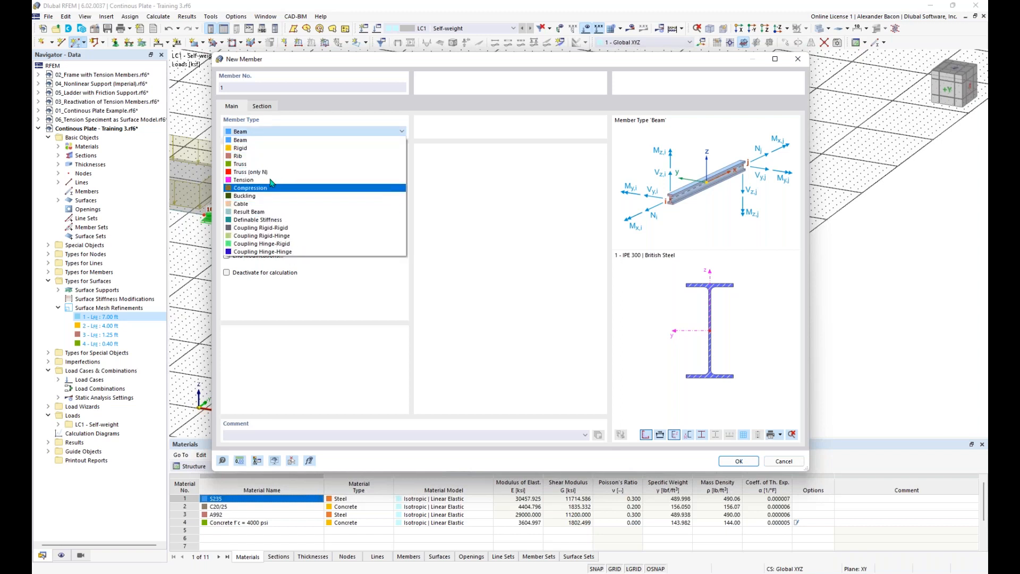
pyautogui.click(260, 141)
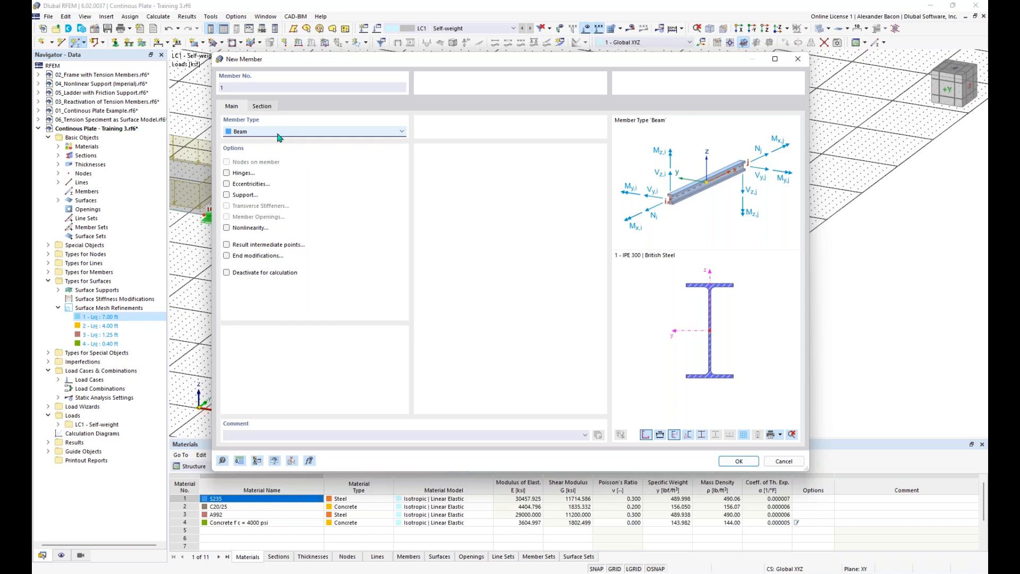
pyautogui.click(273, 107)
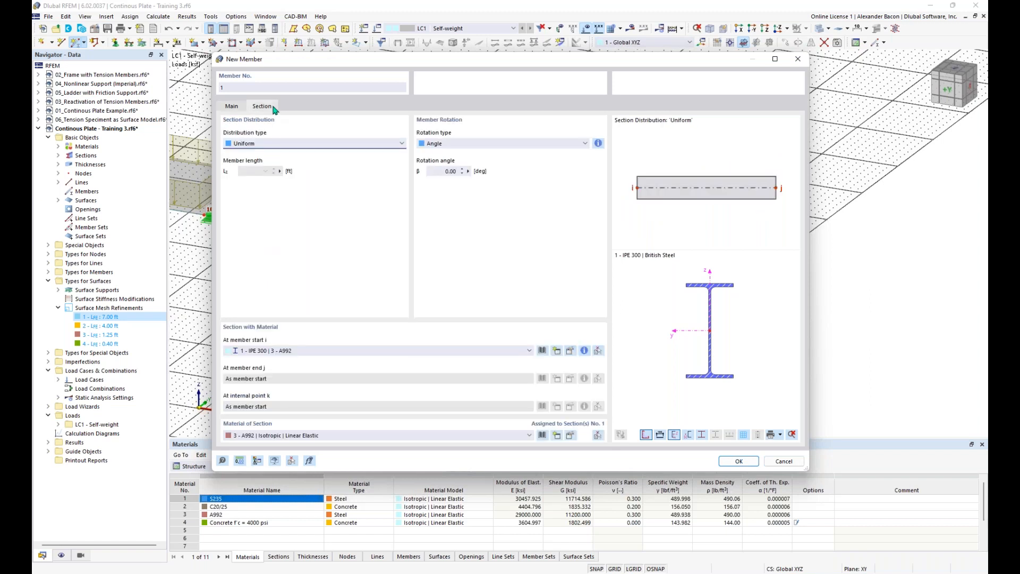
# Step: From the section library, create a Massive I solid rectangle section, R_M1 20/40
pyautogui.click(543, 353)
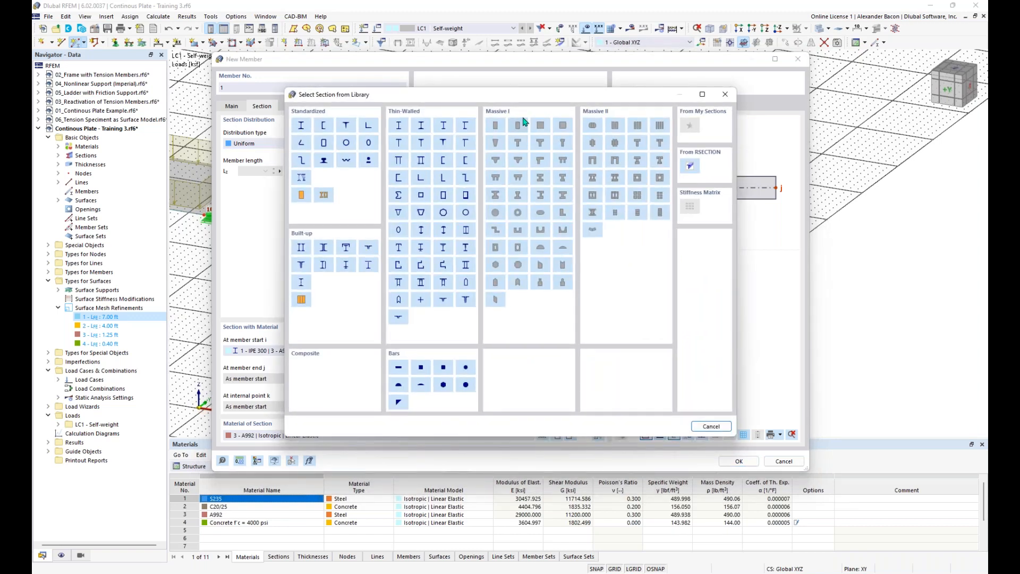
pyautogui.moveTo(519, 100); pyautogui.dragTo(510, 87)
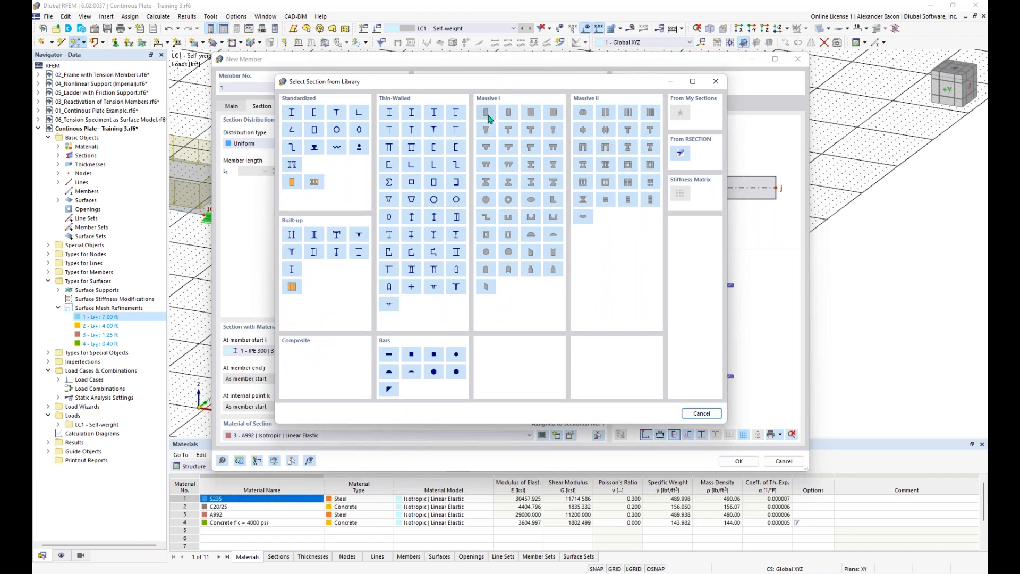
pyautogui.click(487, 113)
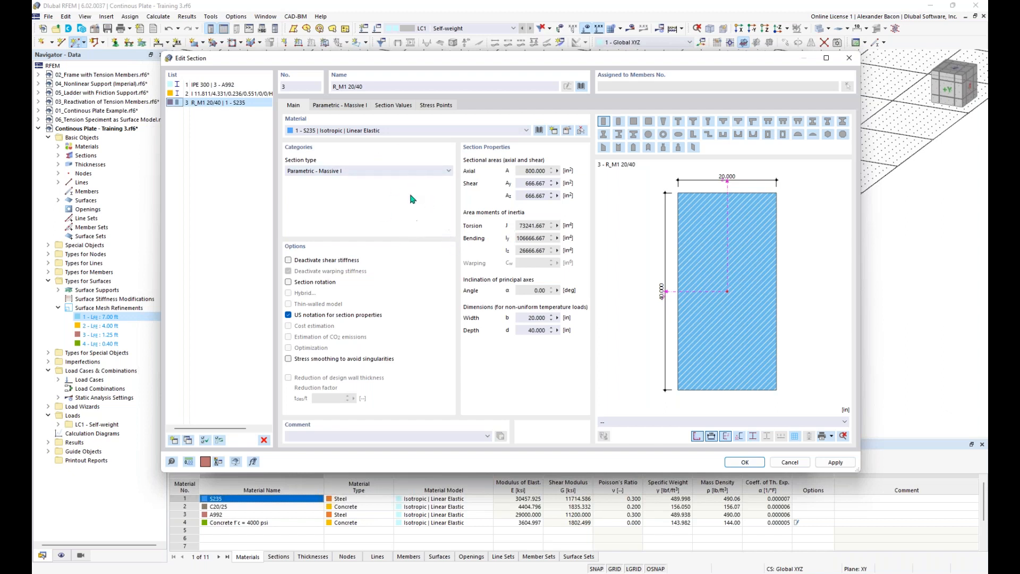
# Step: Import Concrete f'c = 4000 psi from the material library as the section's material
pyautogui.click(340, 131)
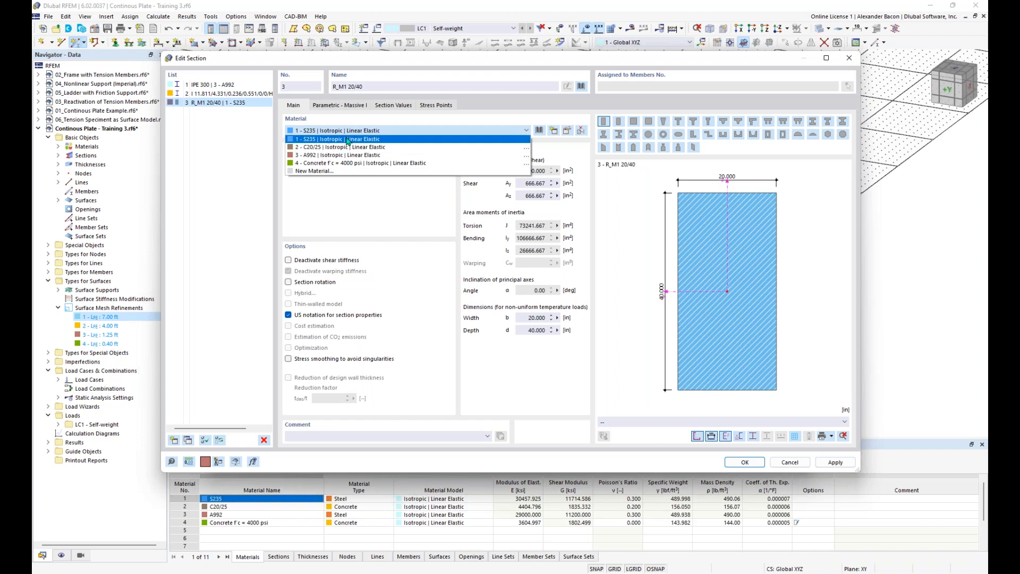
pyautogui.click(351, 139)
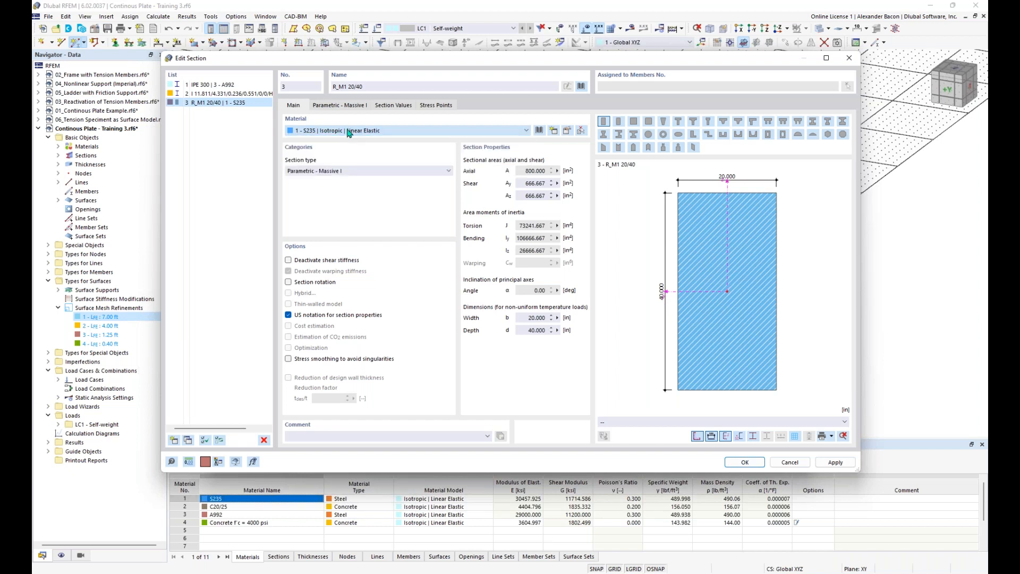
pyautogui.click(539, 132)
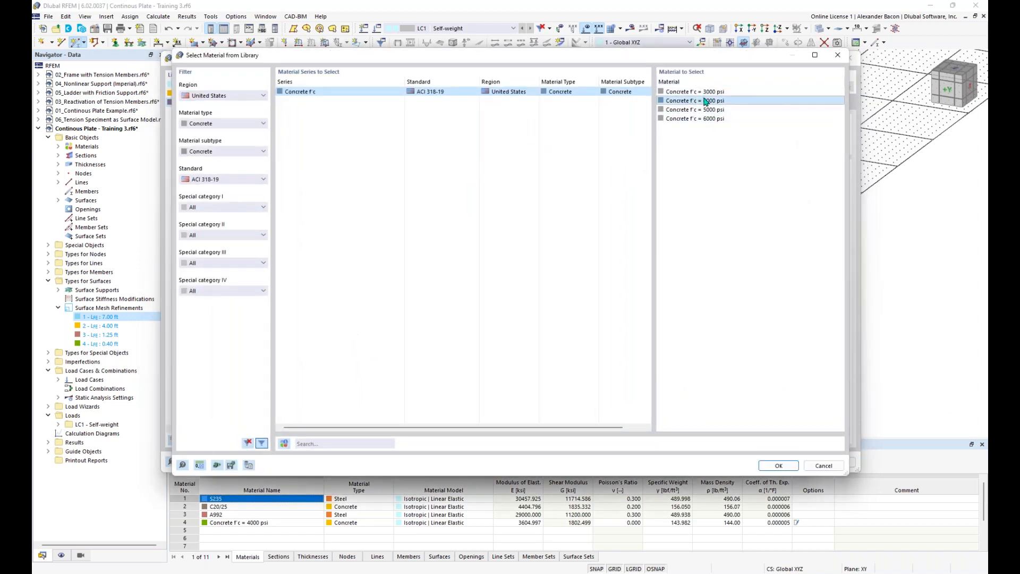
pyautogui.click(779, 467)
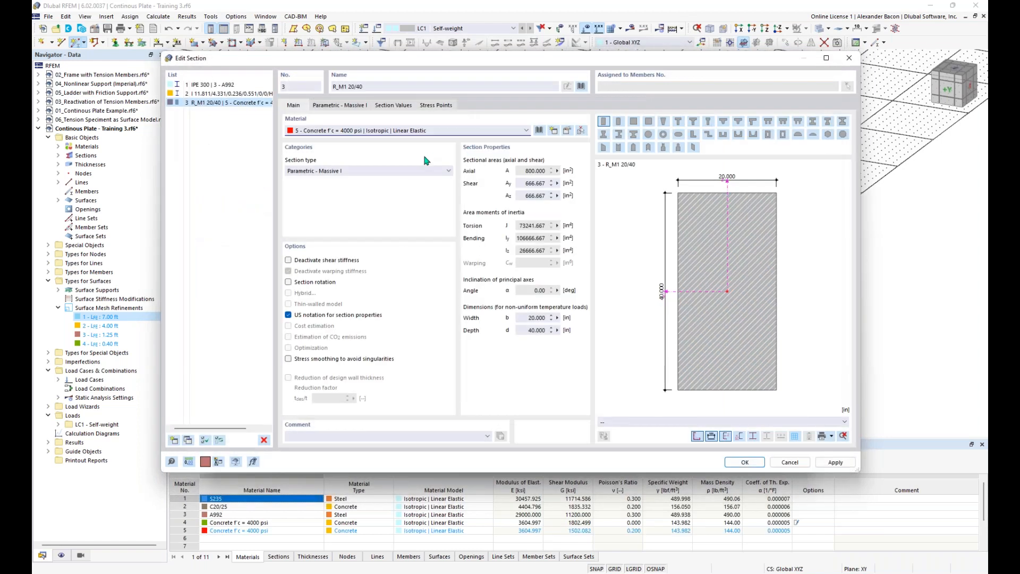
pyautogui.click(343, 106)
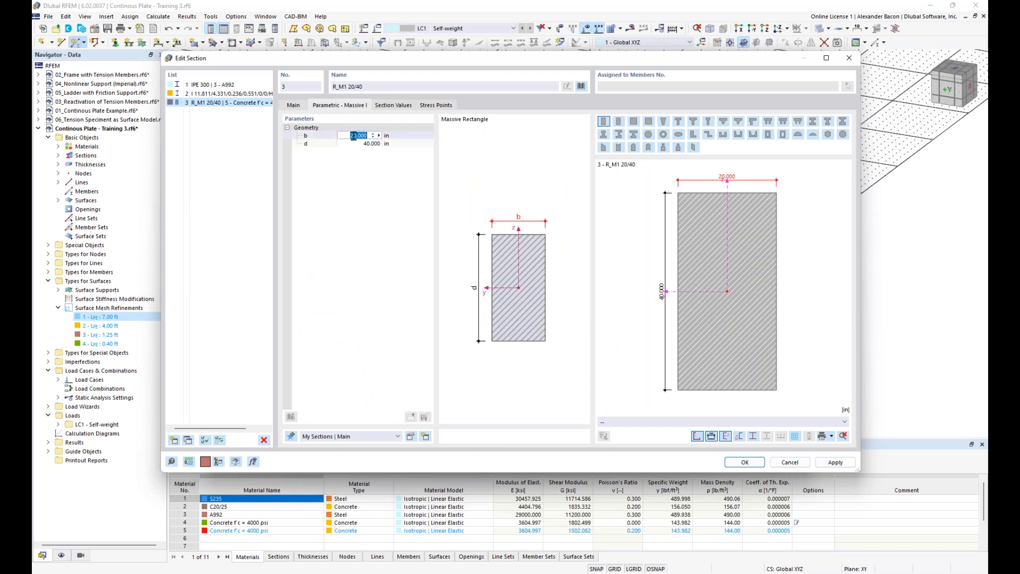
# Step: Change the rectangle's depth d to 12 in, giving R_M1 20/12, and confirm the section
pyautogui.press('Tab')
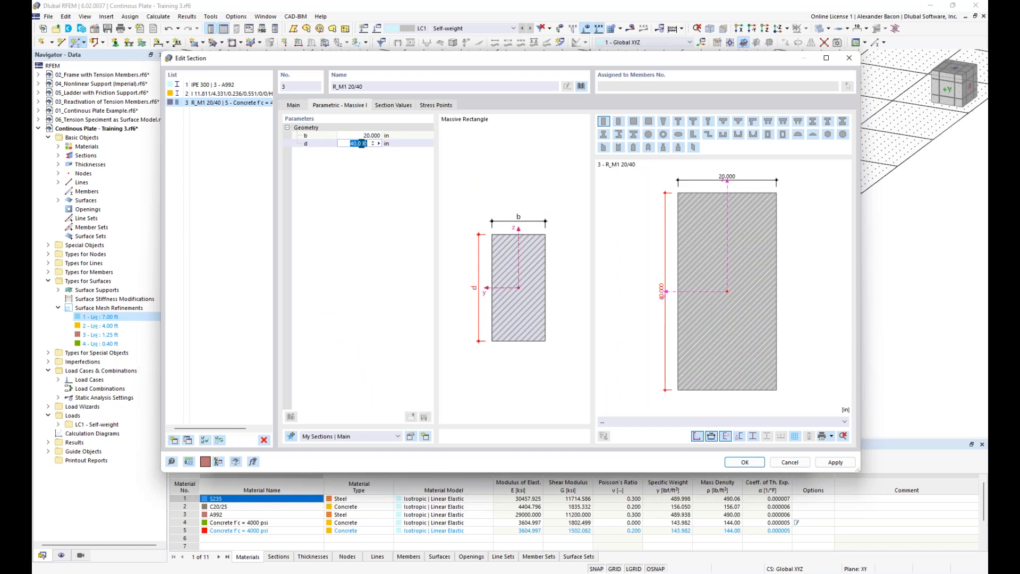
pyautogui.write('12')
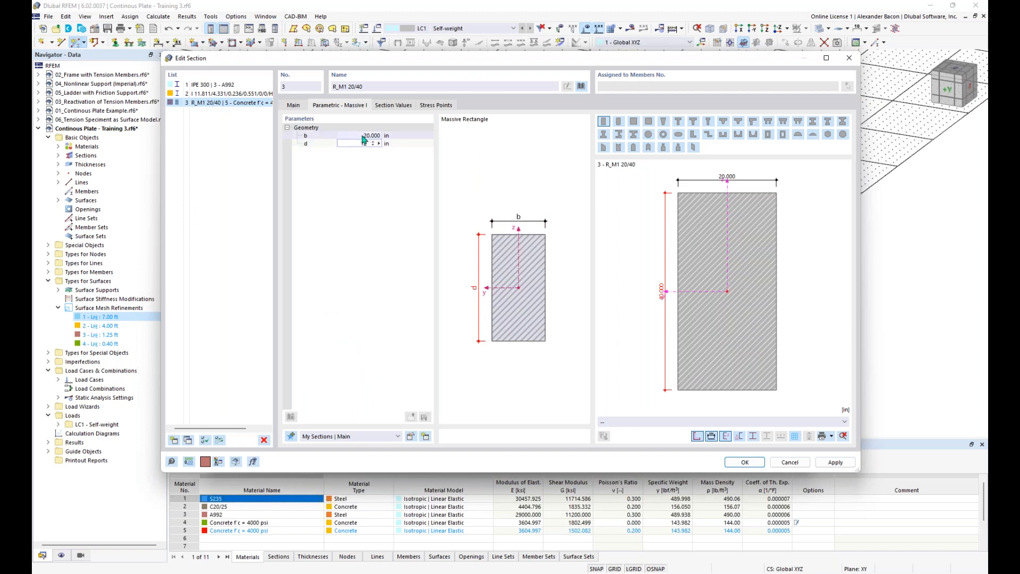
pyautogui.press('Return')
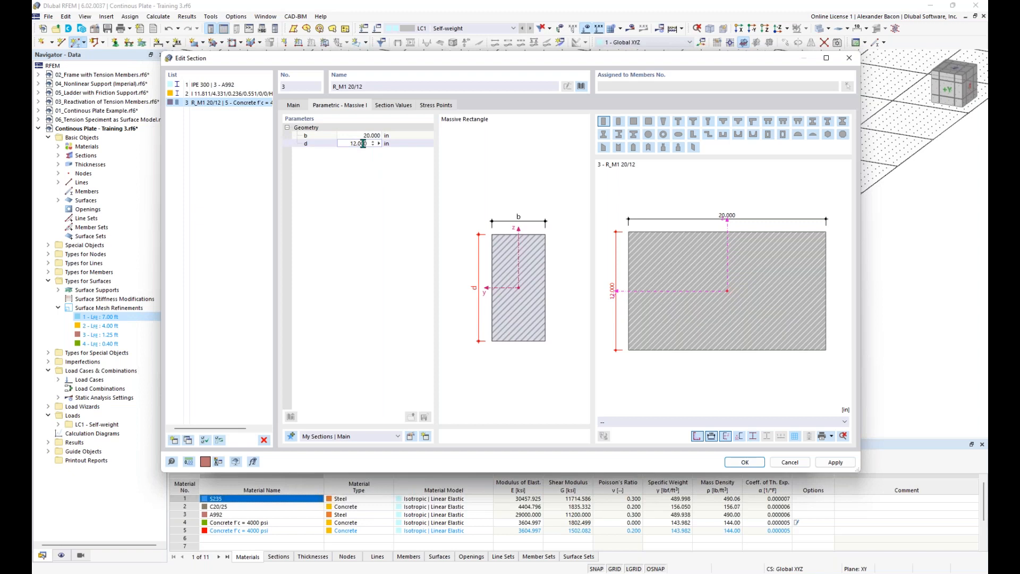
pyautogui.click(293, 105)
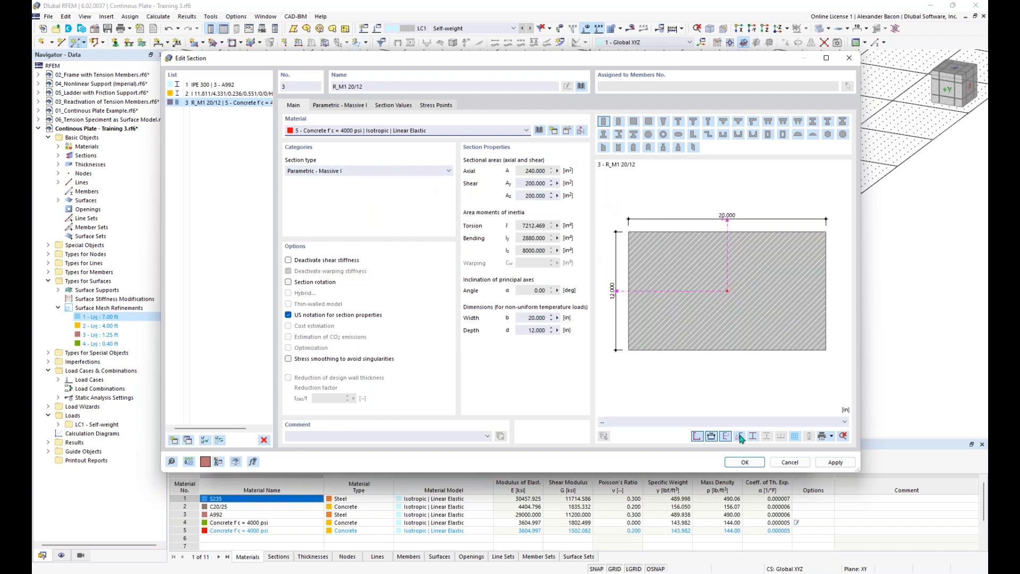
pyautogui.click(746, 462)
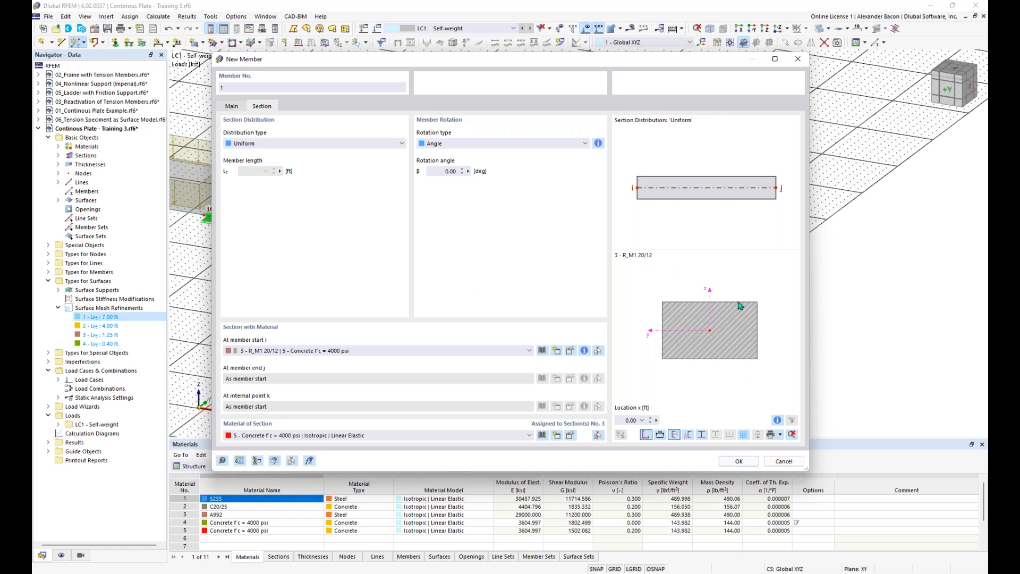
pyautogui.click(585, 352)
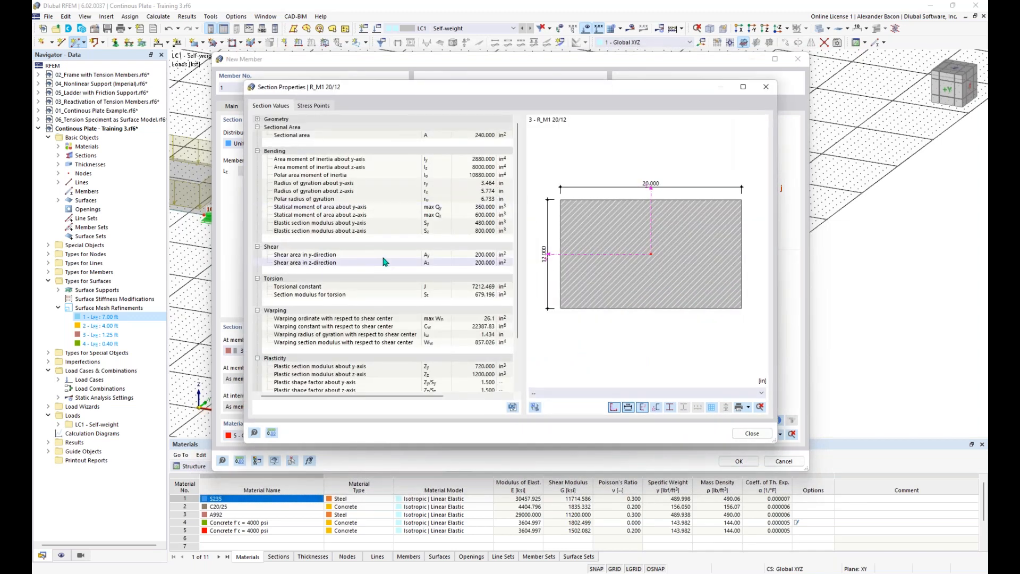
pyautogui.scroll(-4, 399, 232)
pyautogui.scroll(4, 399, 229)
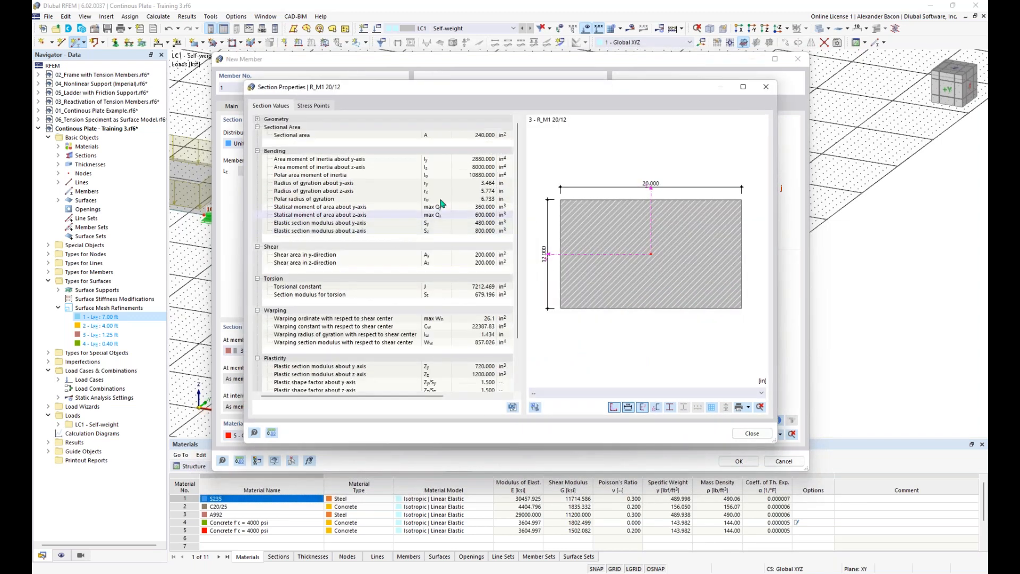
pyautogui.click(766, 86)
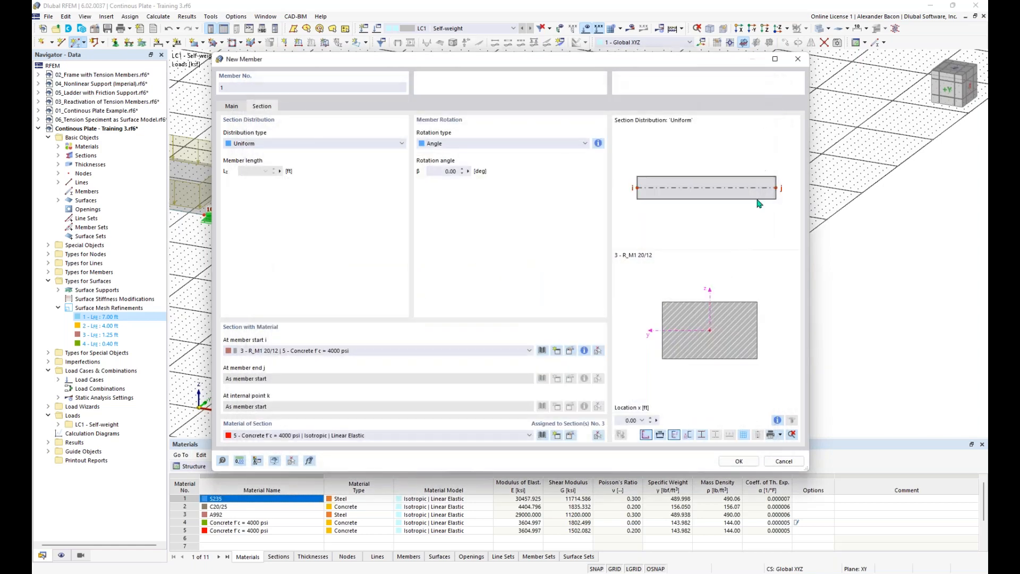
# Step: Draw a 32 ft beam starting at grid point X 74 ft, Y 8 ft
pyautogui.click(739, 461)
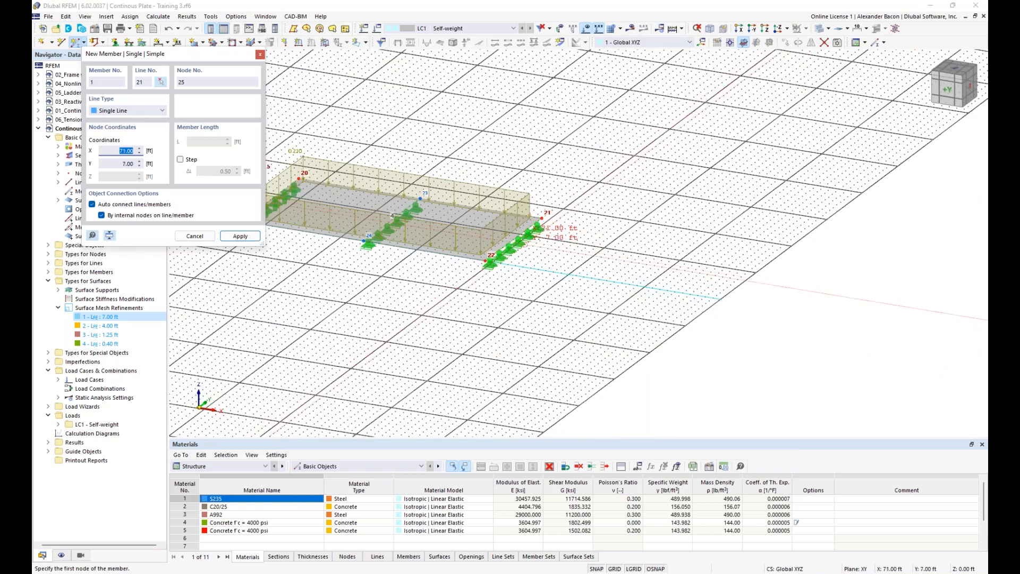
pyautogui.scroll(2, 542, 237)
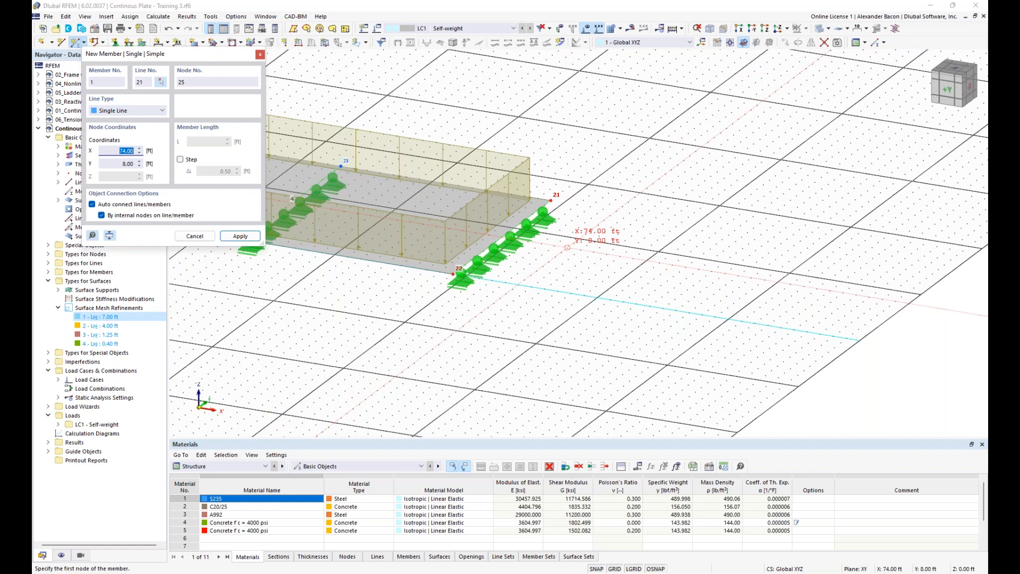
pyautogui.click(567, 247)
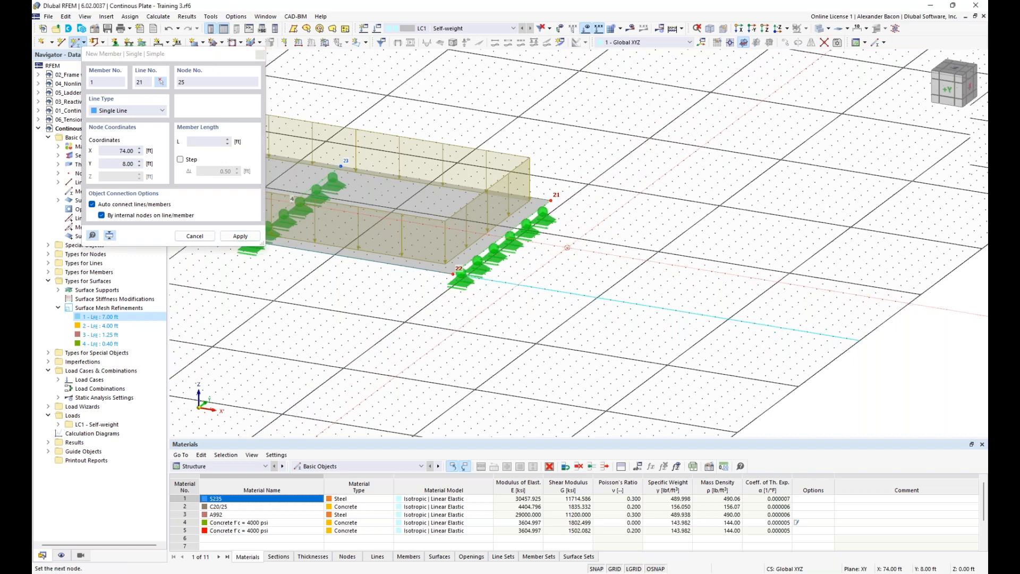
pyautogui.scroll(-2, 568, 248)
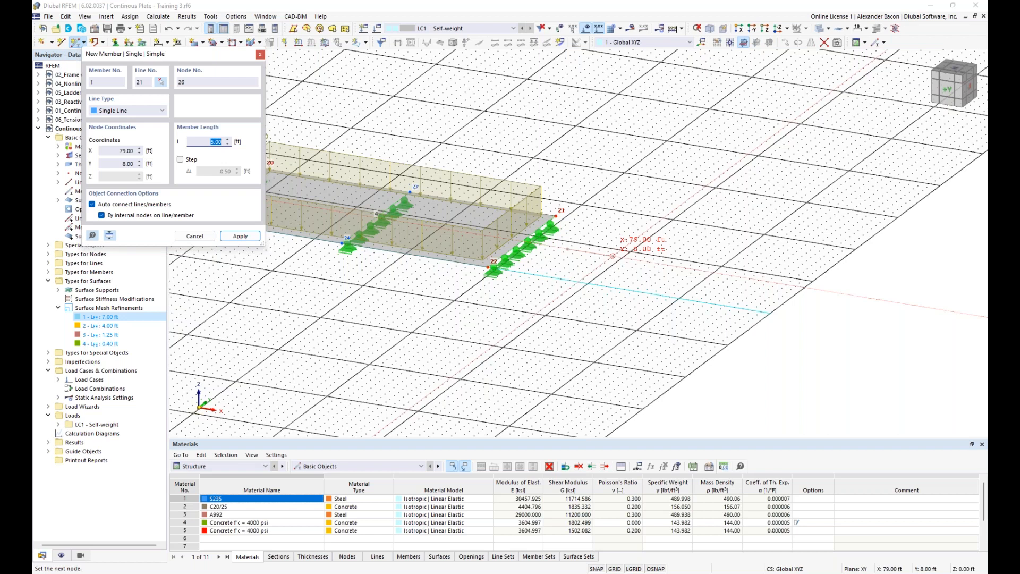
pyautogui.write('32')
pyautogui.press('Return')
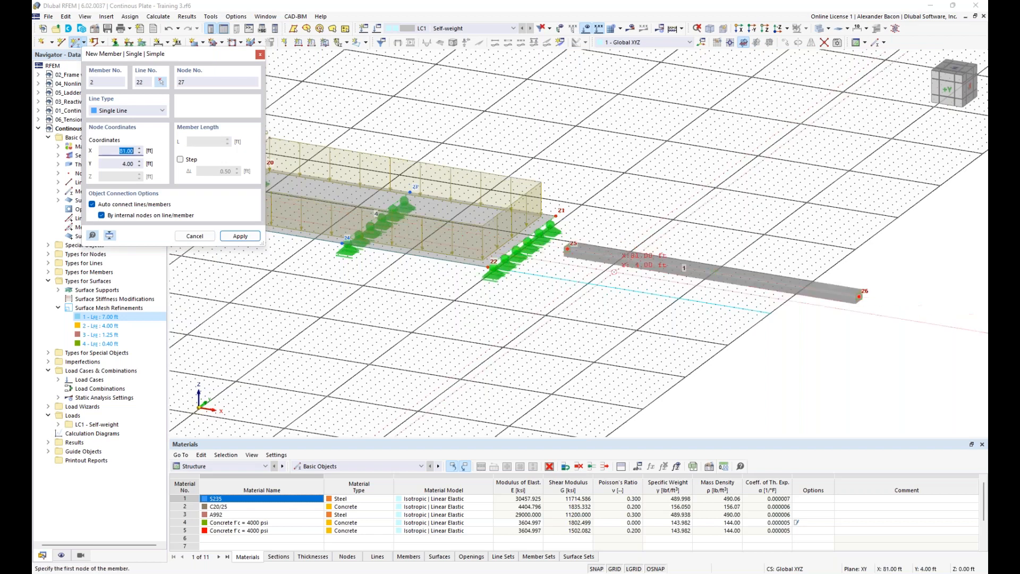
pyautogui.press('Escape')
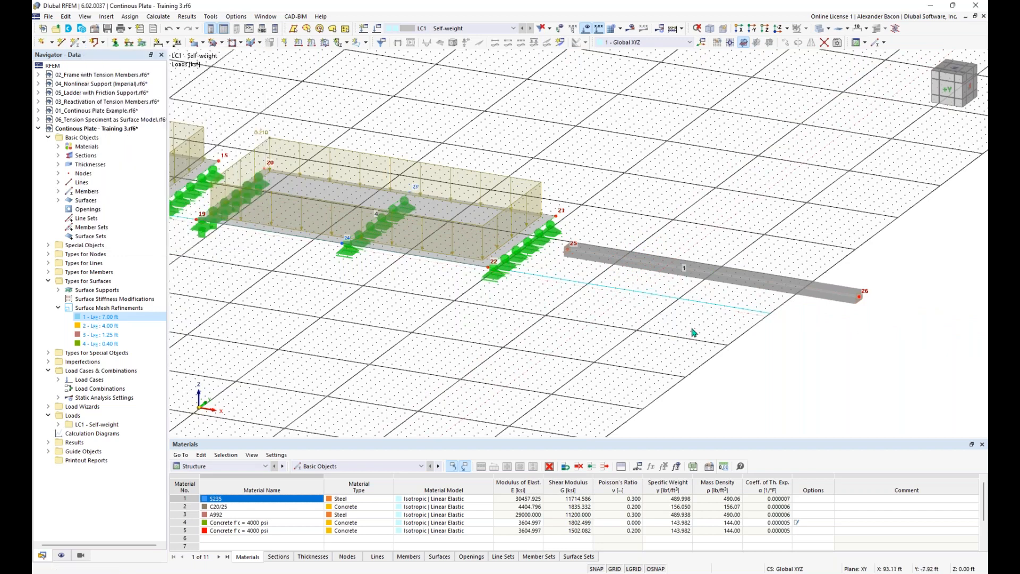
# Step: Switch off the work-plane grid so member 1 and the plates show without grid lines
pyautogui.scroll(-2, 691, 330)
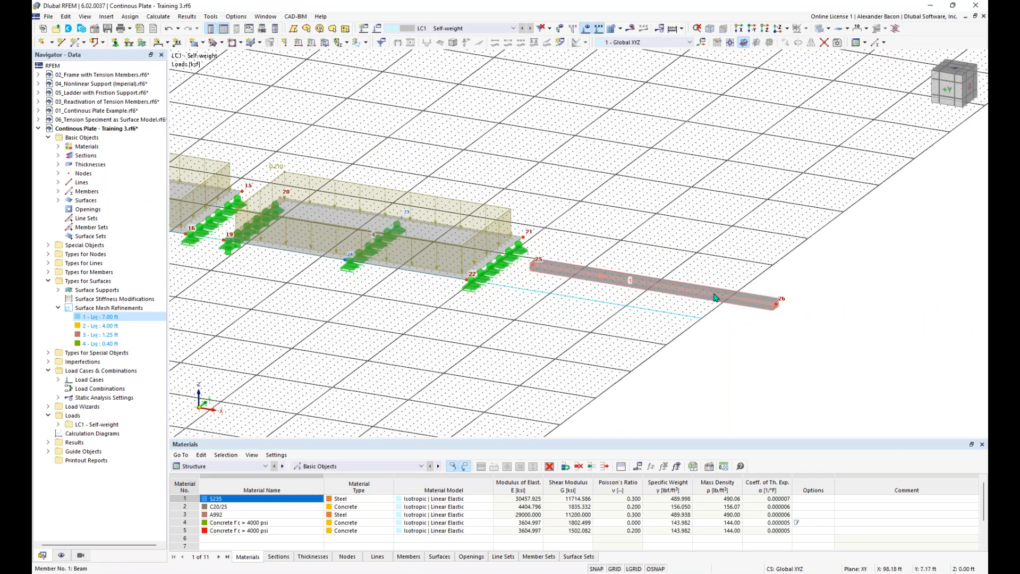
pyautogui.scroll(3, 691, 318)
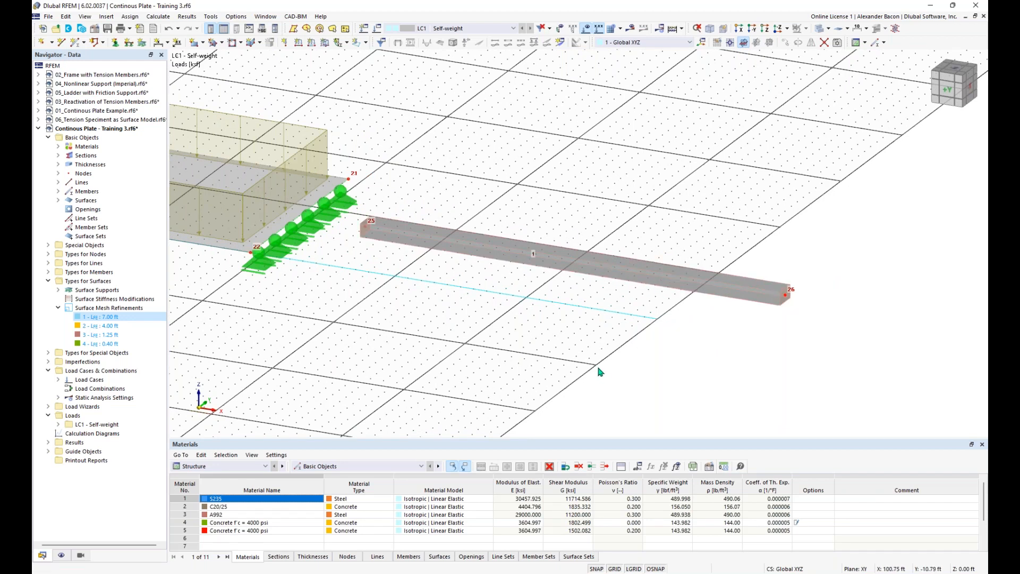
pyautogui.click(614, 569)
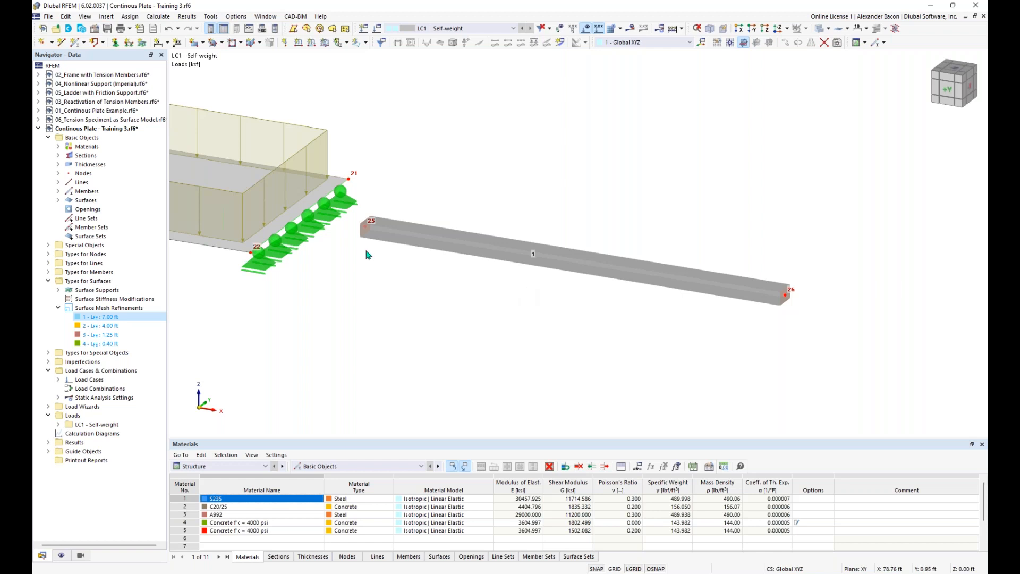
# Step: Add one 'On Member' node (node 27) at the midpoint of member 1 without dividing it
pyautogui.moveTo(571, 261)
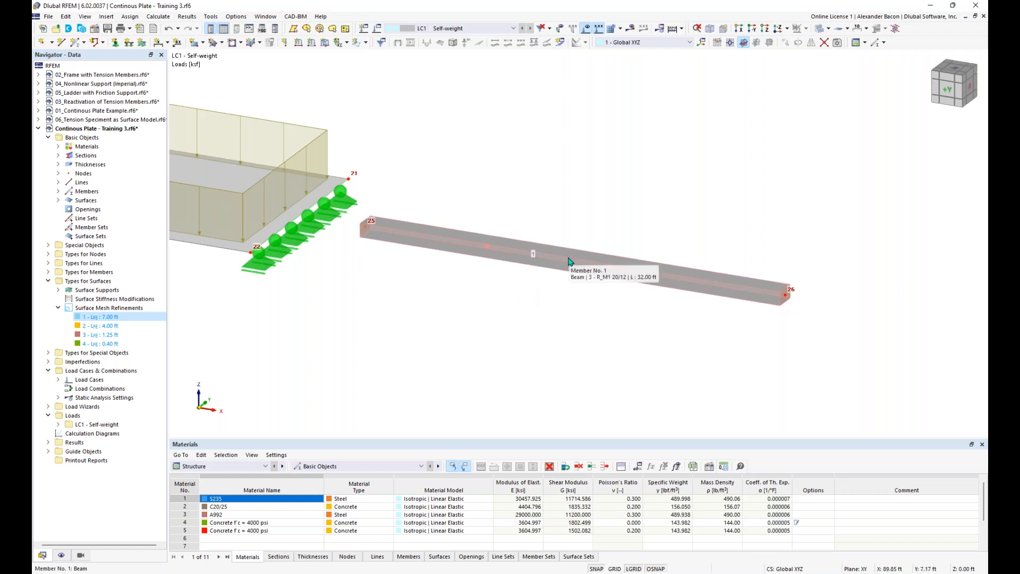
pyautogui.rightClick(570, 261)
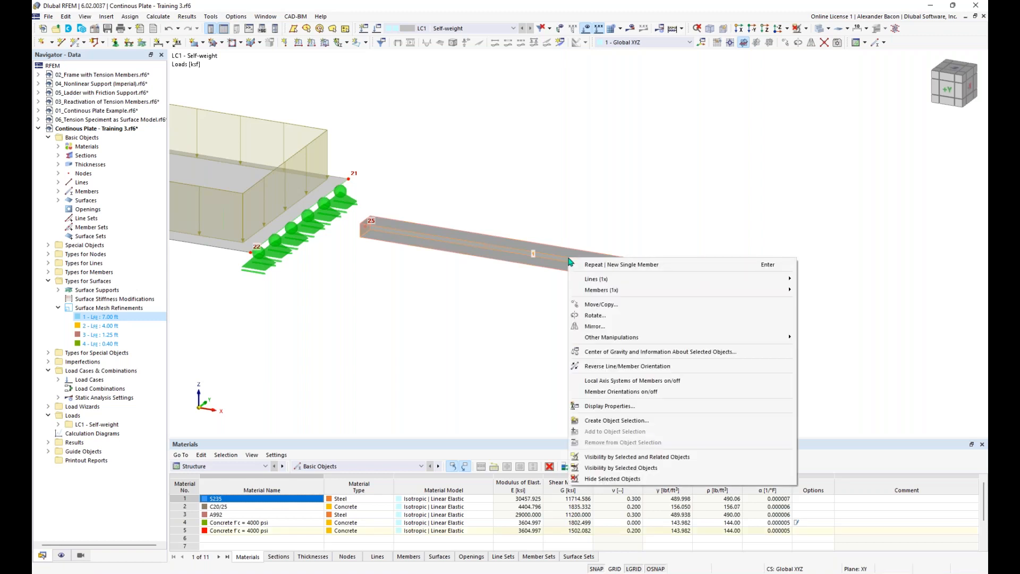
pyautogui.moveTo(616, 291)
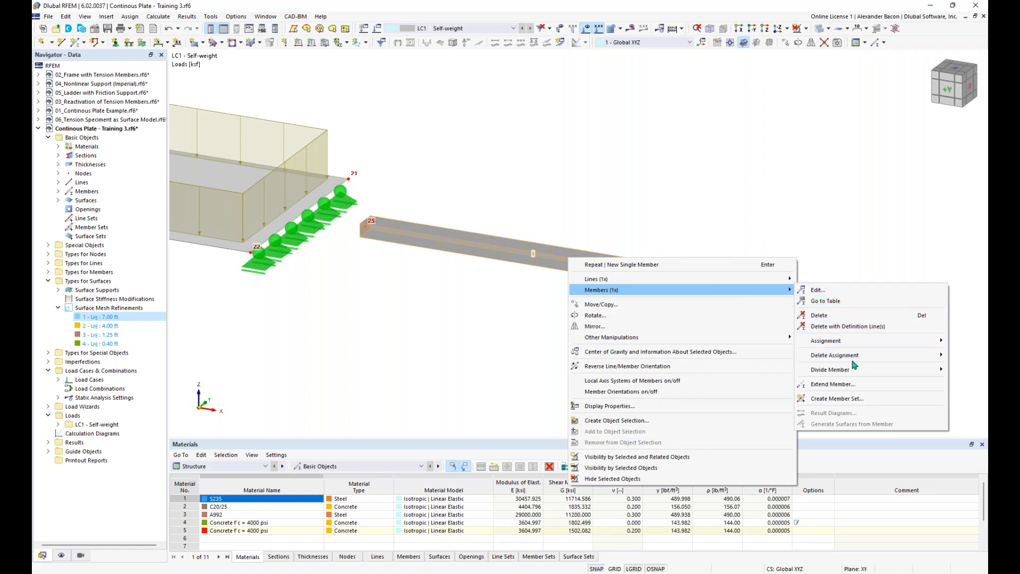
pyautogui.moveTo(850, 373)
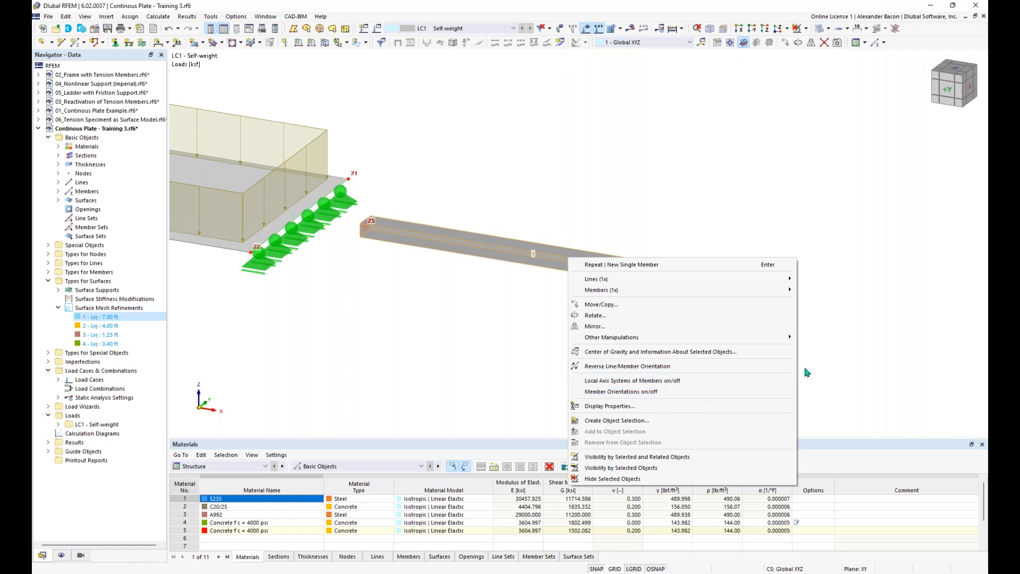
pyautogui.moveTo(747, 293)
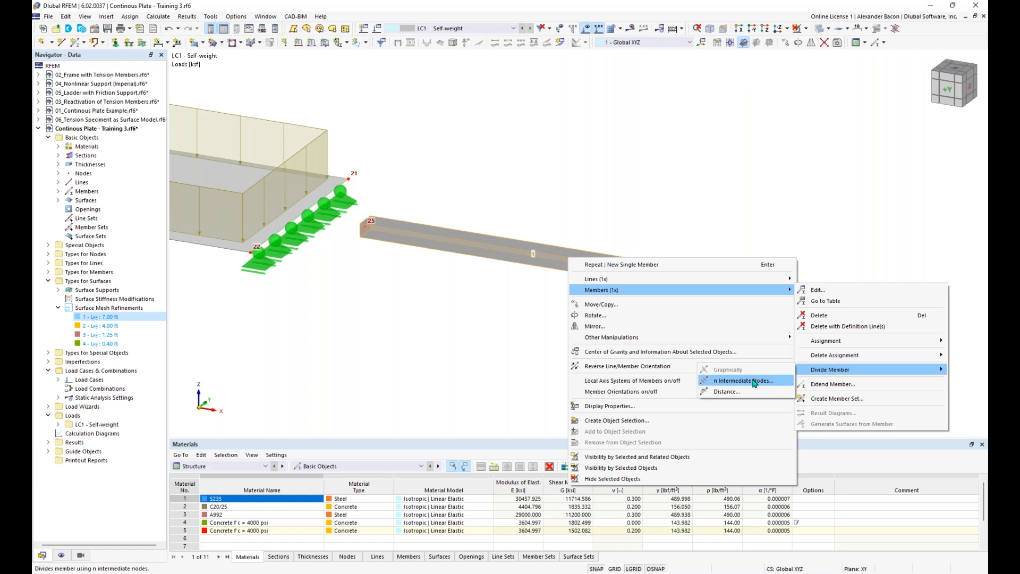
pyautogui.click(744, 381)
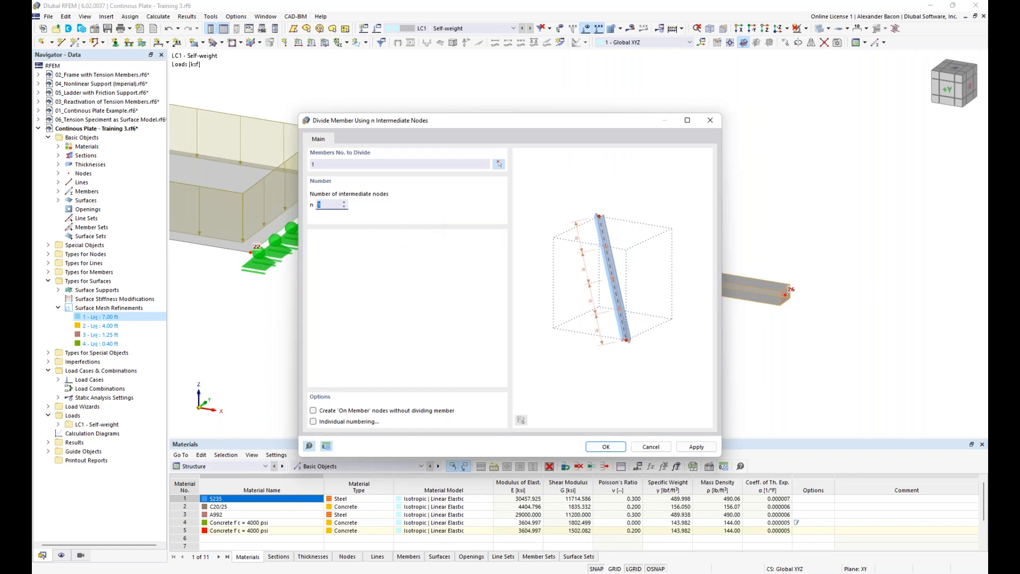
pyautogui.click(341, 412)
pyautogui.click(607, 447)
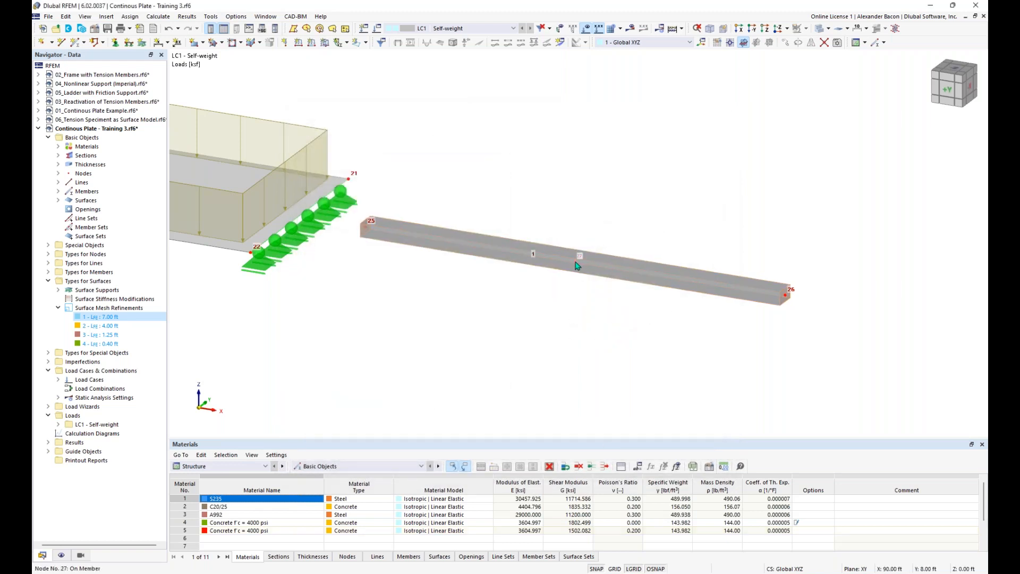
# Step: Make the Hinged support also restrain rotation φx and assign it to node 25
pyautogui.moveTo(577, 266)
pyautogui.click(117, 43)
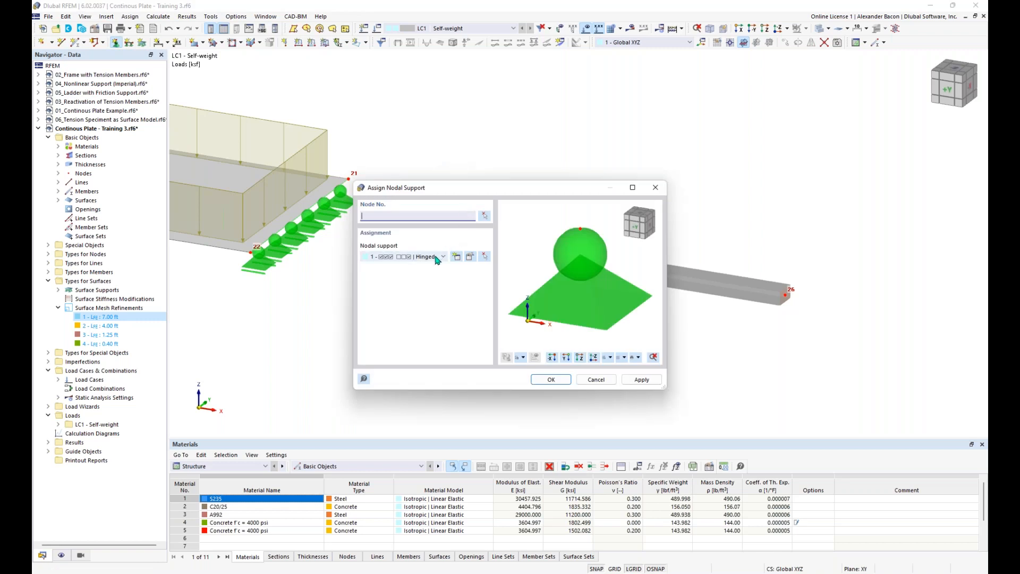
pyautogui.click(469, 257)
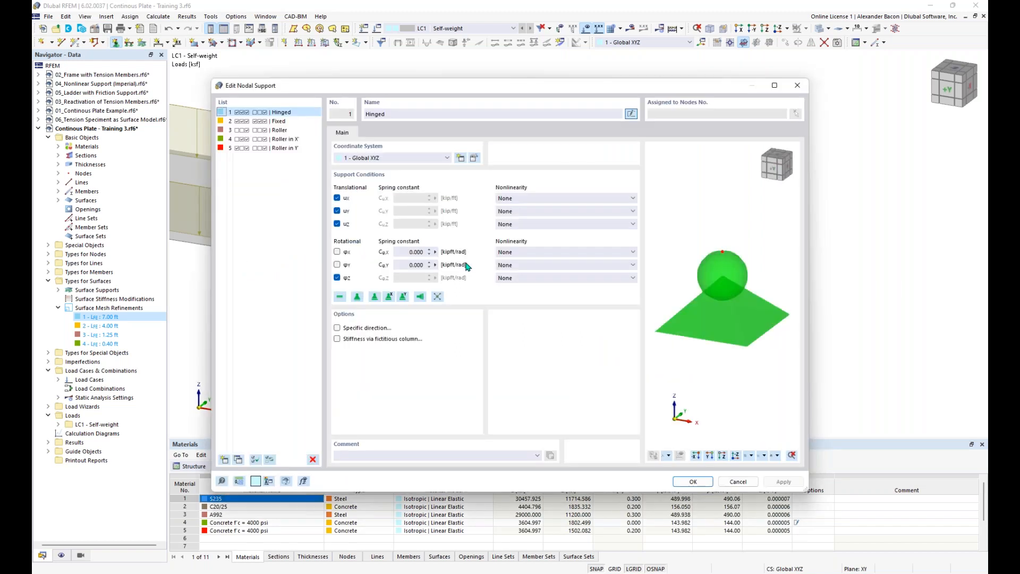
pyautogui.click(337, 252)
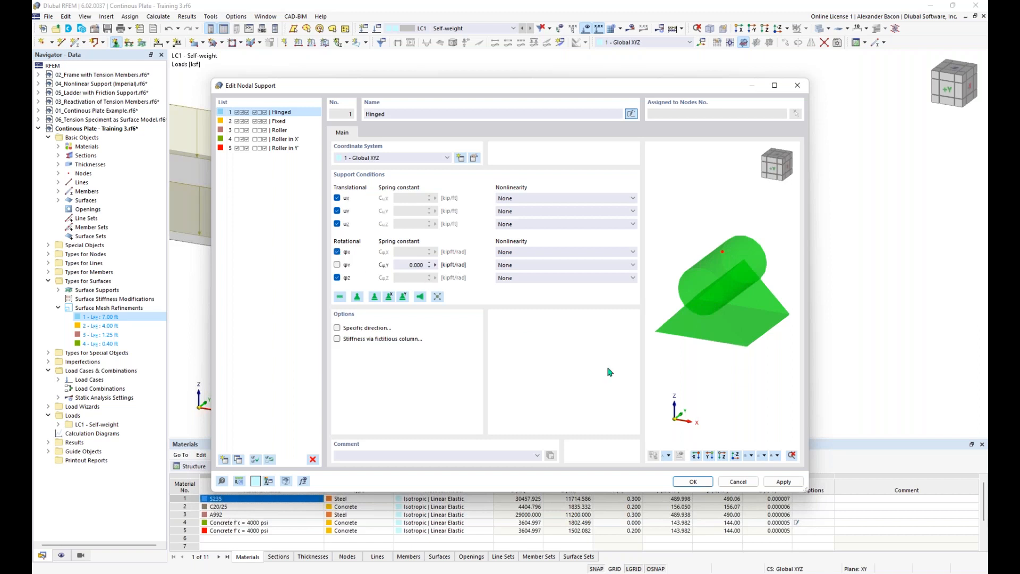
pyautogui.click(693, 482)
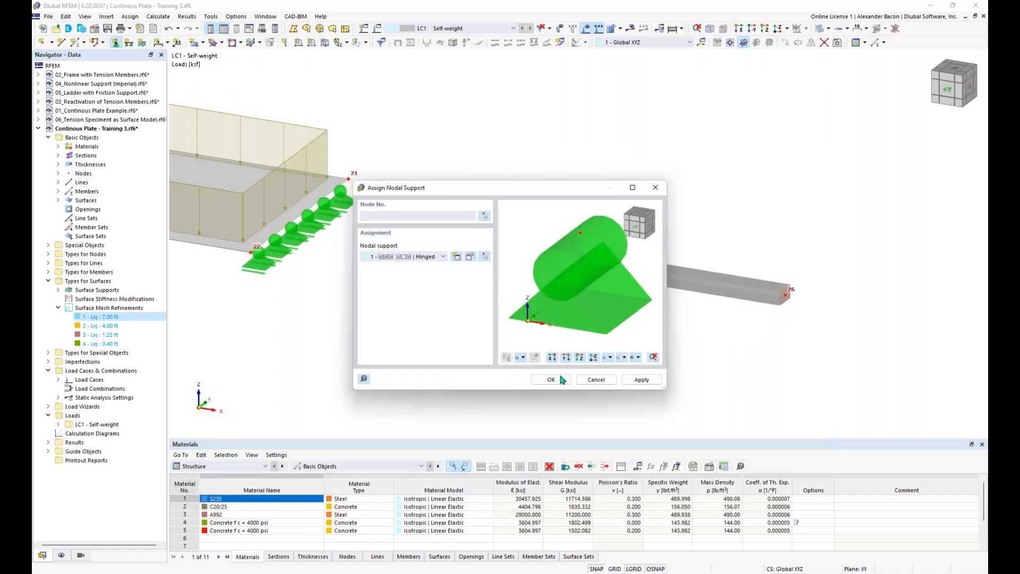
pyautogui.click(366, 227)
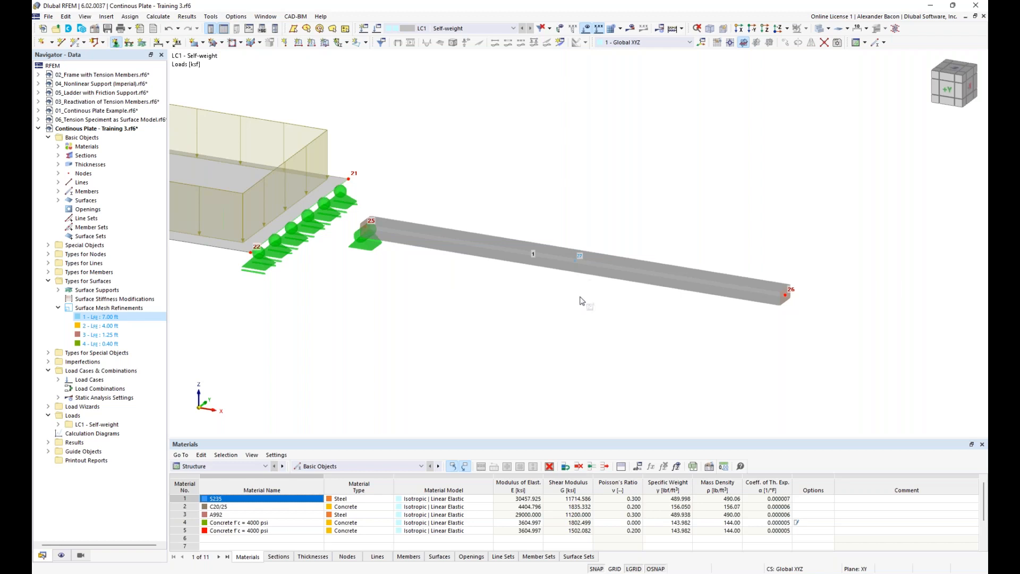
pyautogui.press('Escape')
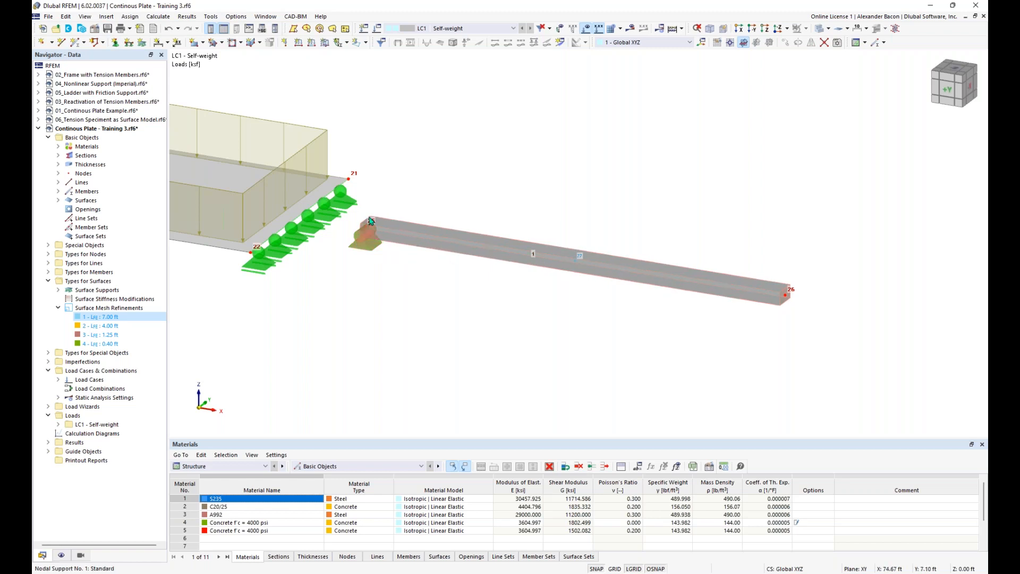
# Step: Show member 1's local axis system
pyautogui.click(374, 234)
pyautogui.rightClick(422, 234)
pyautogui.click(486, 357)
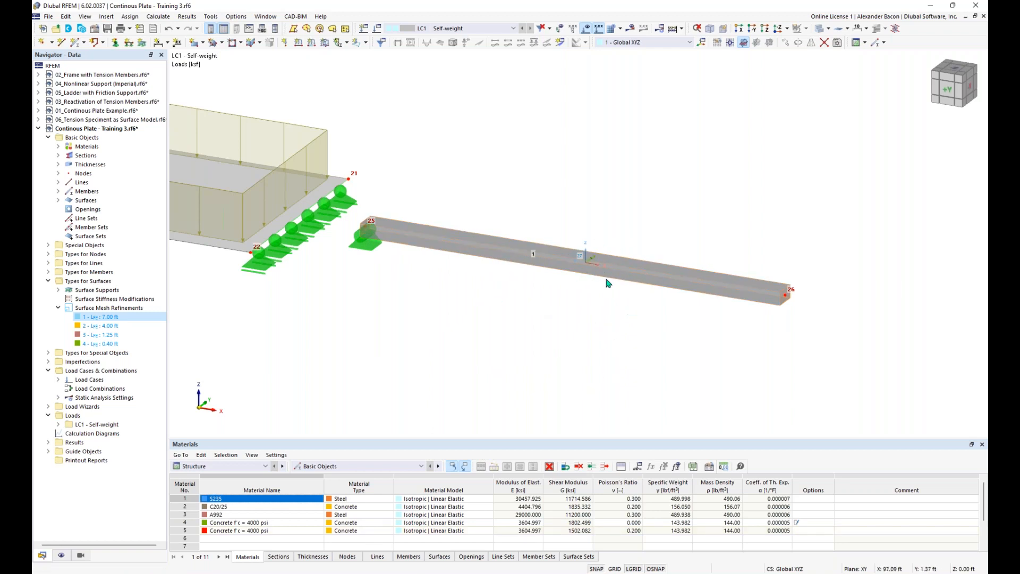
# Step: Create a Roller in X nodal support and place it at member 1's midpoint node and node 26
pyautogui.click(115, 43)
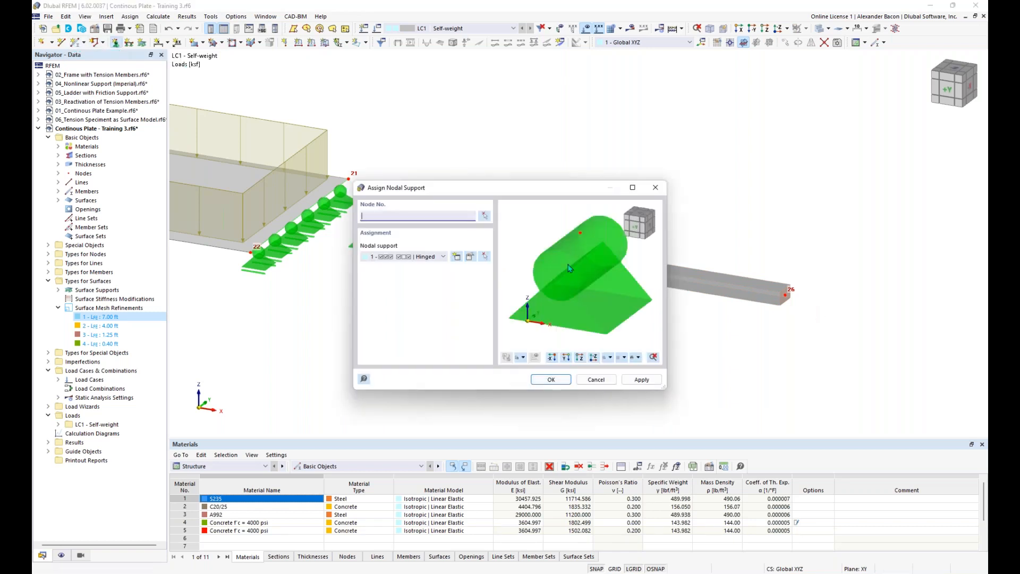
pyautogui.click(457, 258)
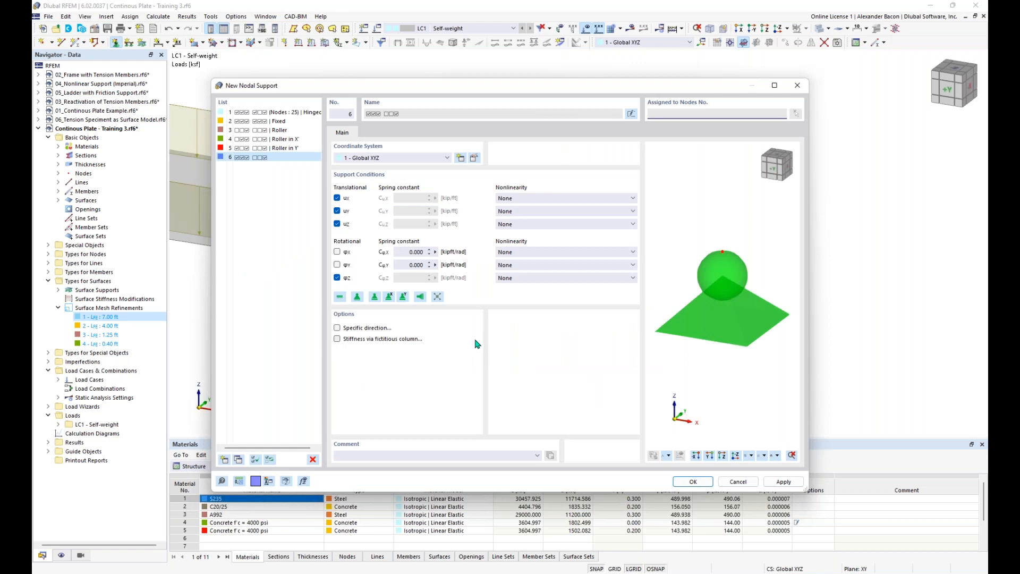
pyautogui.click(390, 298)
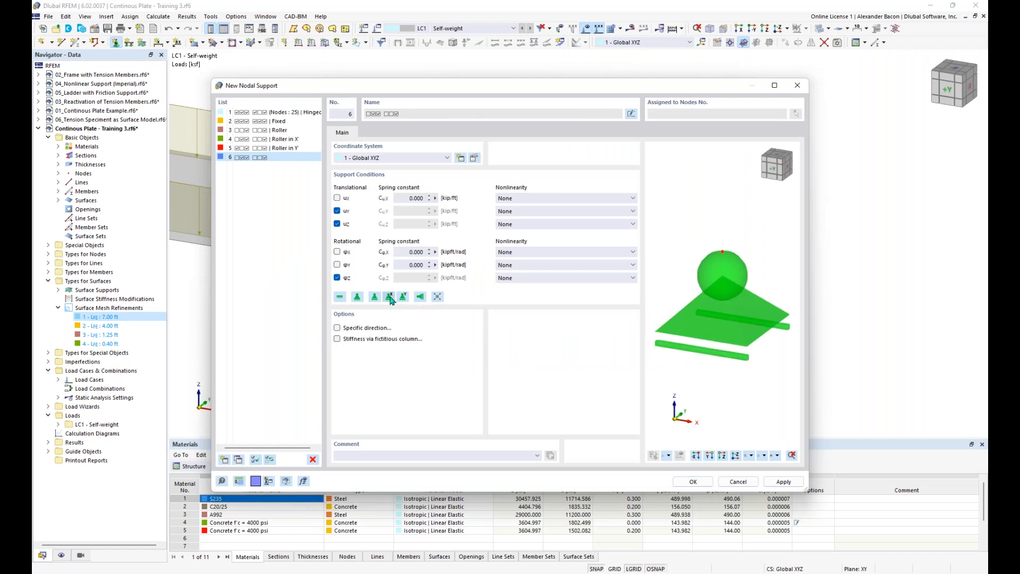
pyautogui.click(694, 482)
pyautogui.click(555, 379)
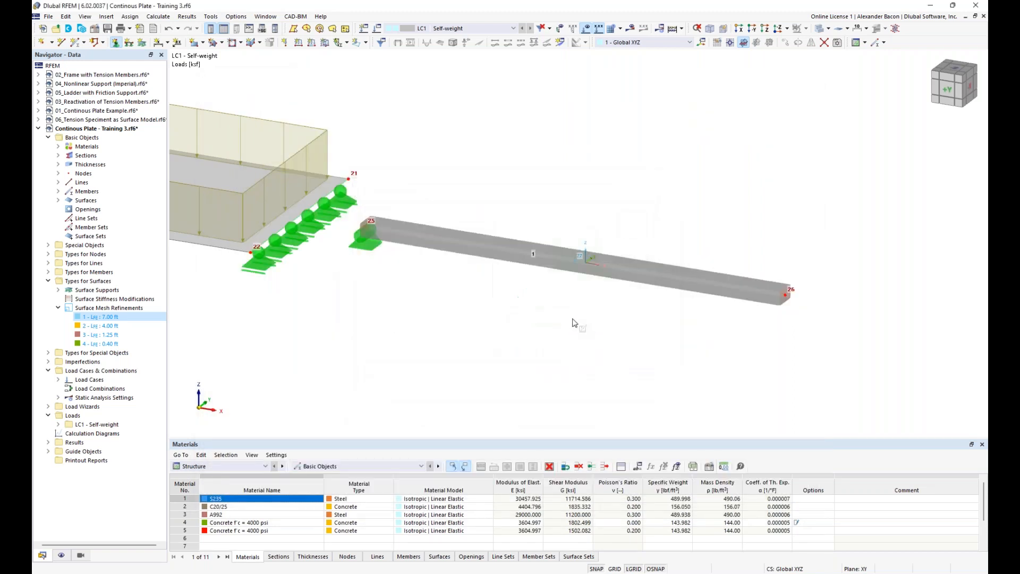
pyautogui.click(579, 271)
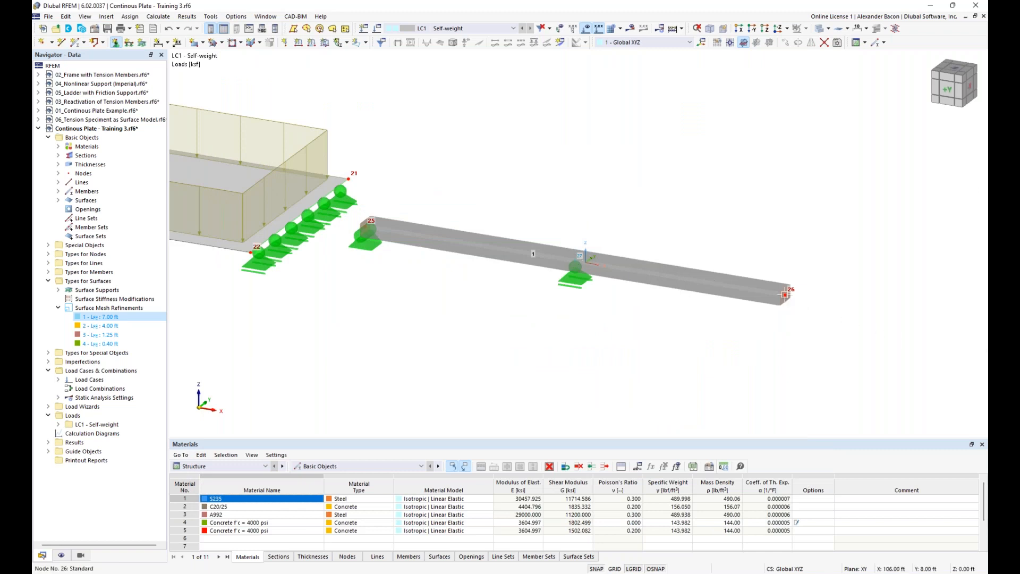
pyautogui.click(787, 296)
pyautogui.scroll(-1, 640, 335)
pyautogui.moveTo(639, 335); pyautogui.dragTo(594, 342, button='middle')
pyautogui.keyDown('ctrl'); pyautogui.moveTo(594, 341); pyautogui.dragTo(596, 321, button='middle'); pyautogui.keyUp('ctrl')
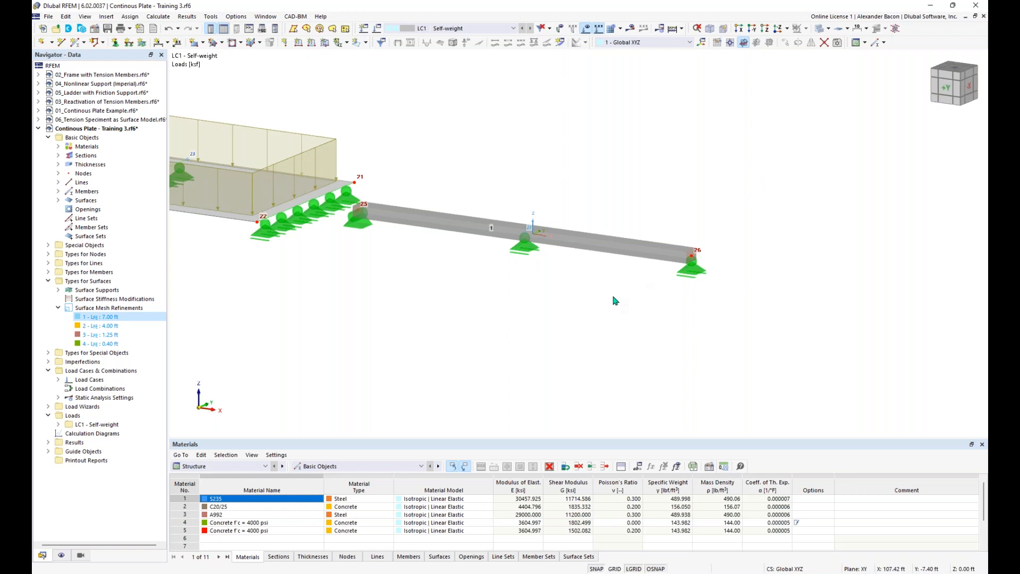
pyautogui.keyDown('ctrl'); pyautogui.moveTo(476, 281); pyautogui.dragTo(482, 297, button='middle'); pyautogui.keyUp('ctrl')
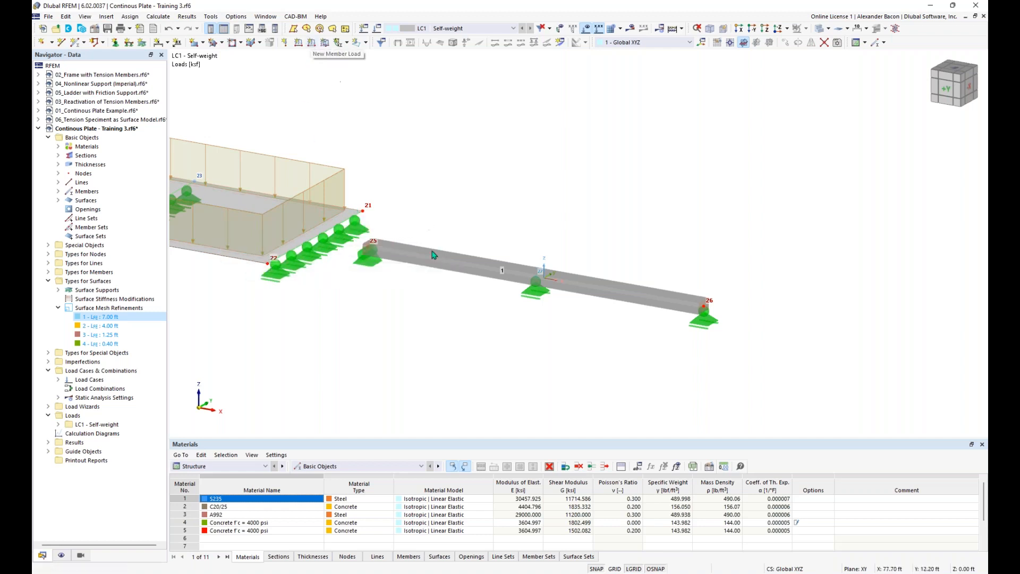
# Step: Load member 1 with a uniform 0.210 kip/ft in LC1, then zoom out to the whole model
pyautogui.click(313, 46)
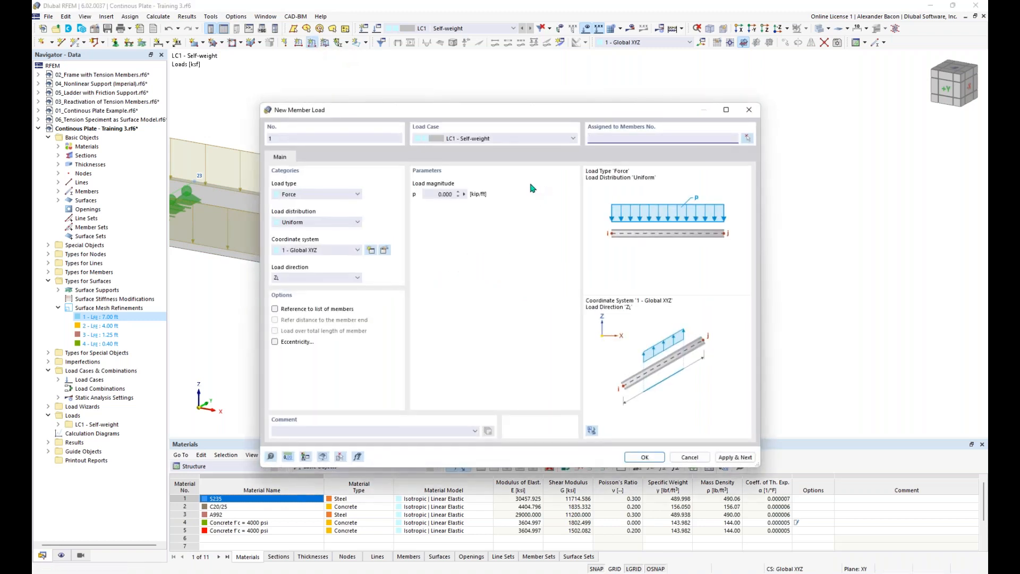
pyautogui.click(430, 195)
pyautogui.click(645, 457)
pyautogui.click(594, 288)
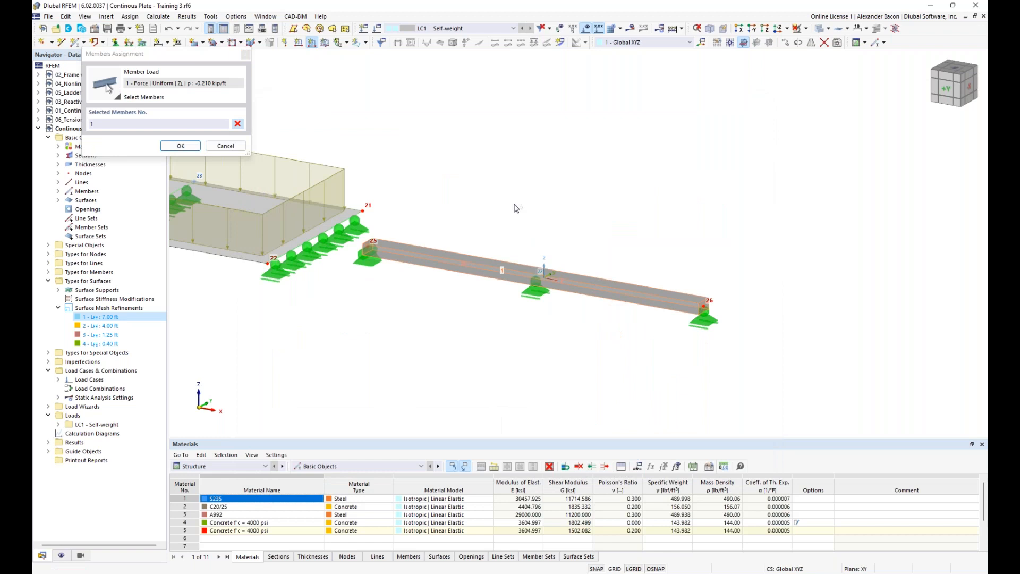
pyautogui.click(188, 149)
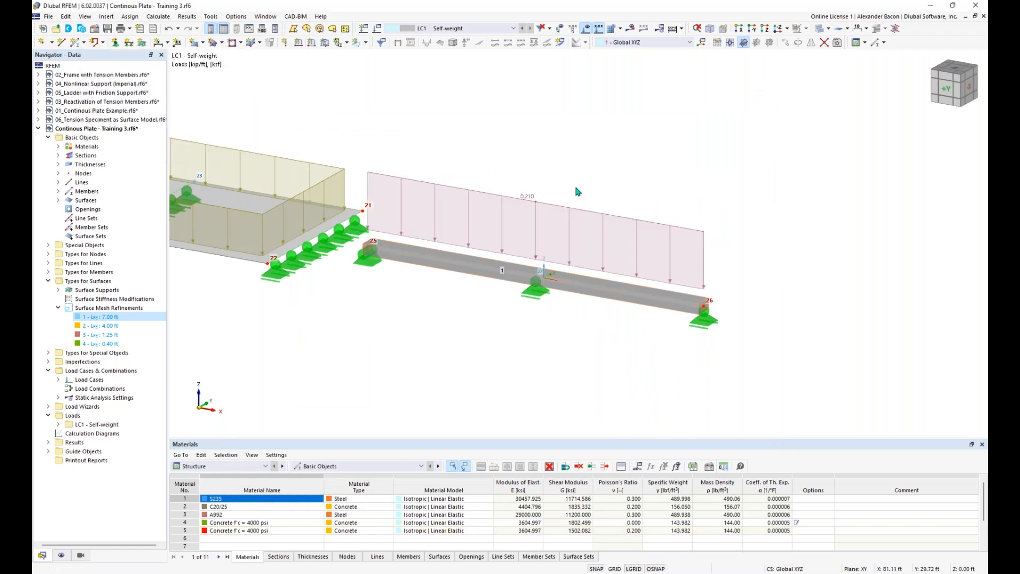
pyautogui.scroll(-2, 579, 186)
pyautogui.moveTo(585, 181); pyautogui.dragTo(618, 189, button='middle')
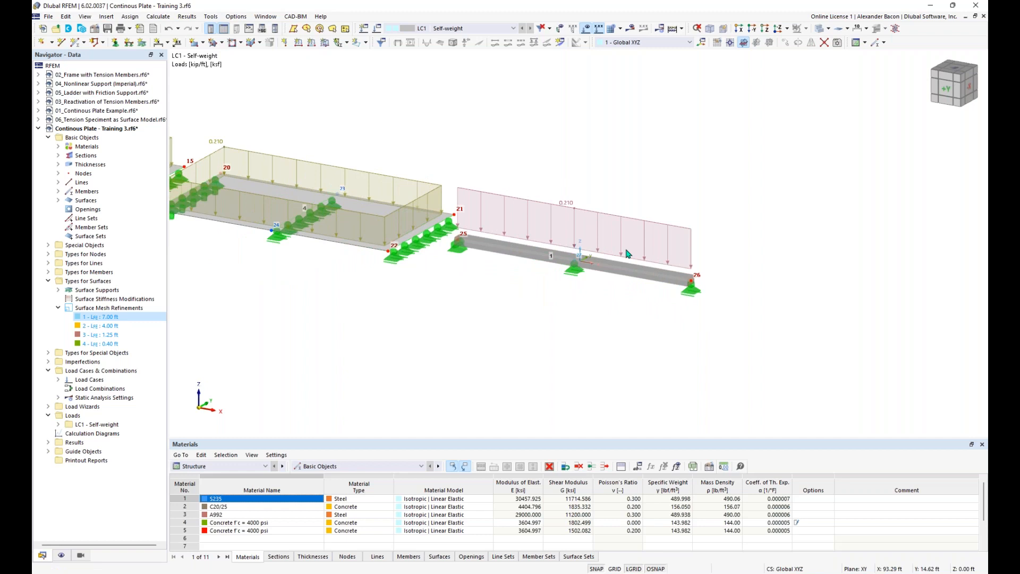
pyautogui.scroll(-3, 510, 282)
pyautogui.moveTo(399, 320); pyautogui.dragTo(610, 365, button='middle')
pyautogui.scroll(-1, 546, 349)
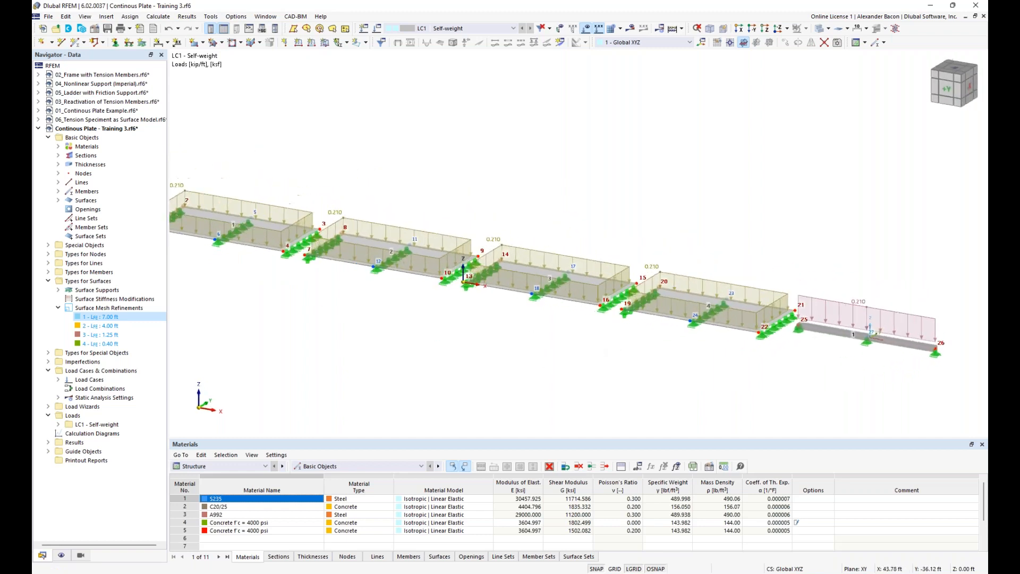
pyautogui.scroll(-1, 574, 372)
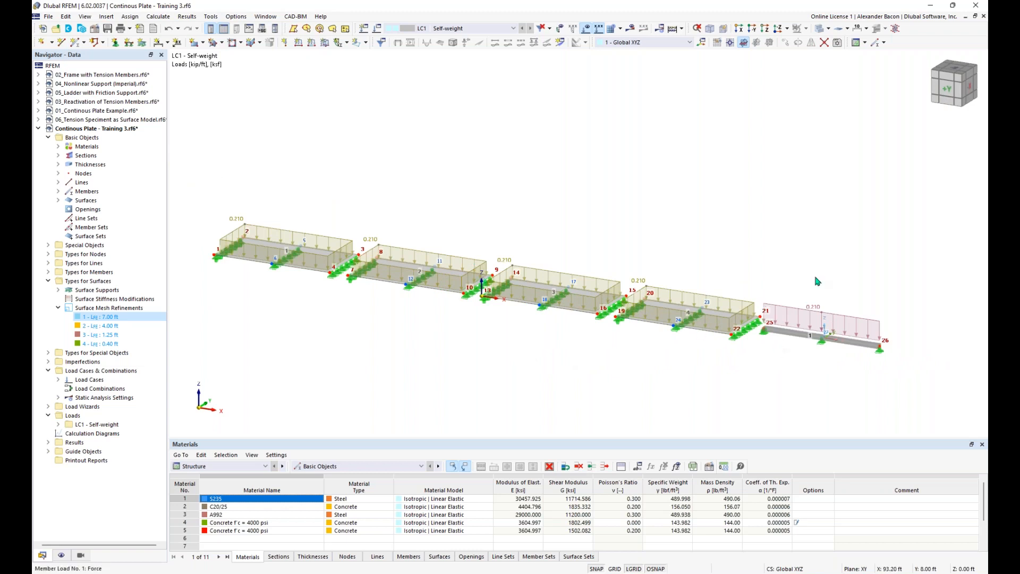
# Step: Hide the loads, then assign mesh refinement 1 (7.00 ft) to surface 1 and 2 (4.00 ft) to surface 2
pyautogui.click(586, 29)
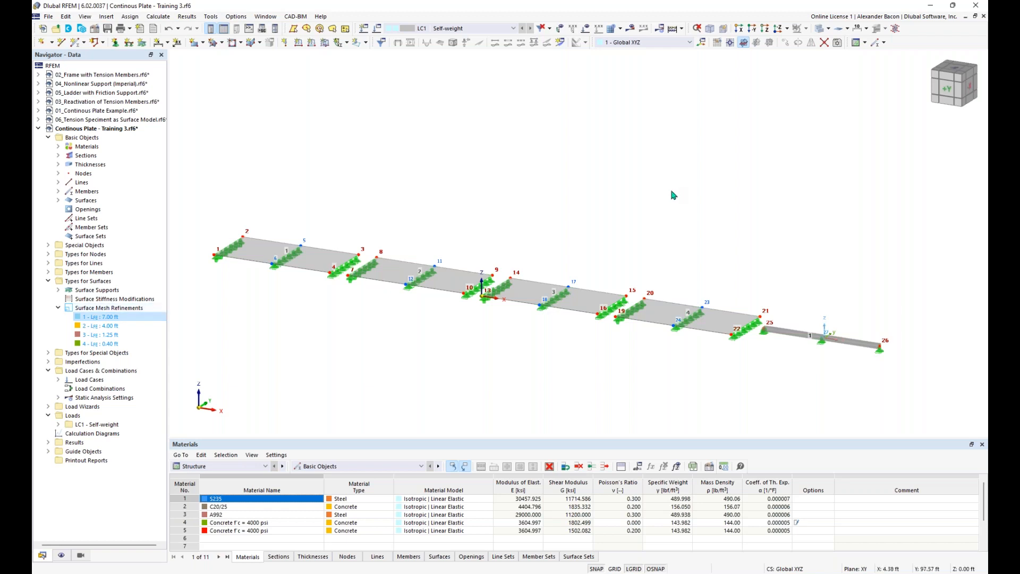
pyautogui.rightClick(105, 319)
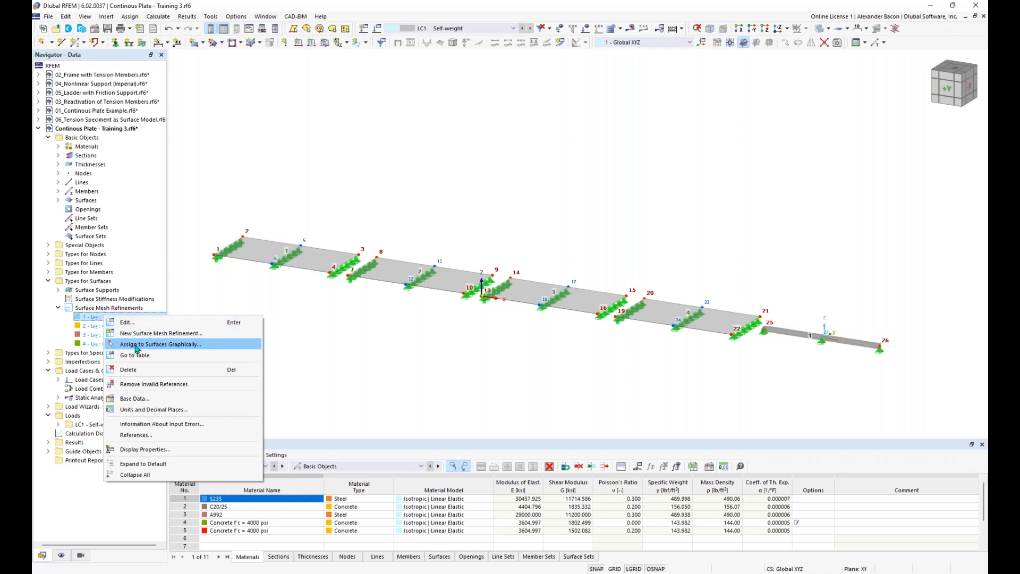
pyautogui.click(136, 344)
pyautogui.click(252, 246)
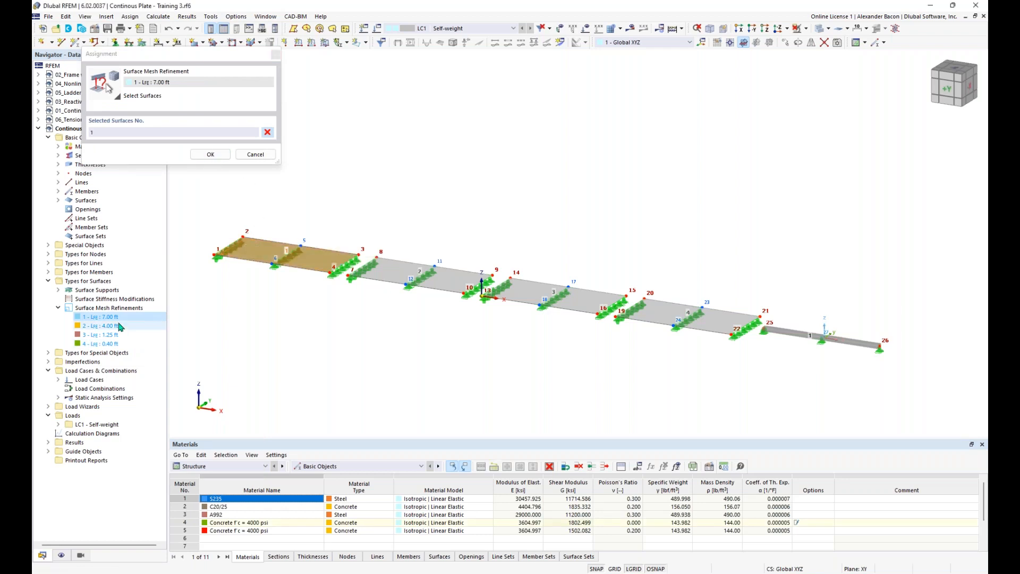
pyautogui.click(199, 157)
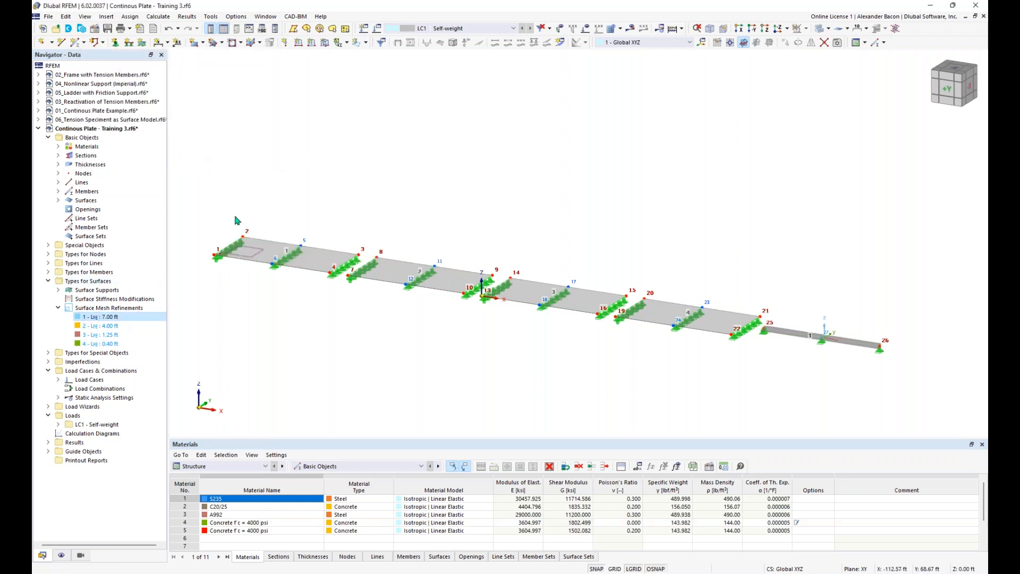
pyautogui.rightClick(107, 326)
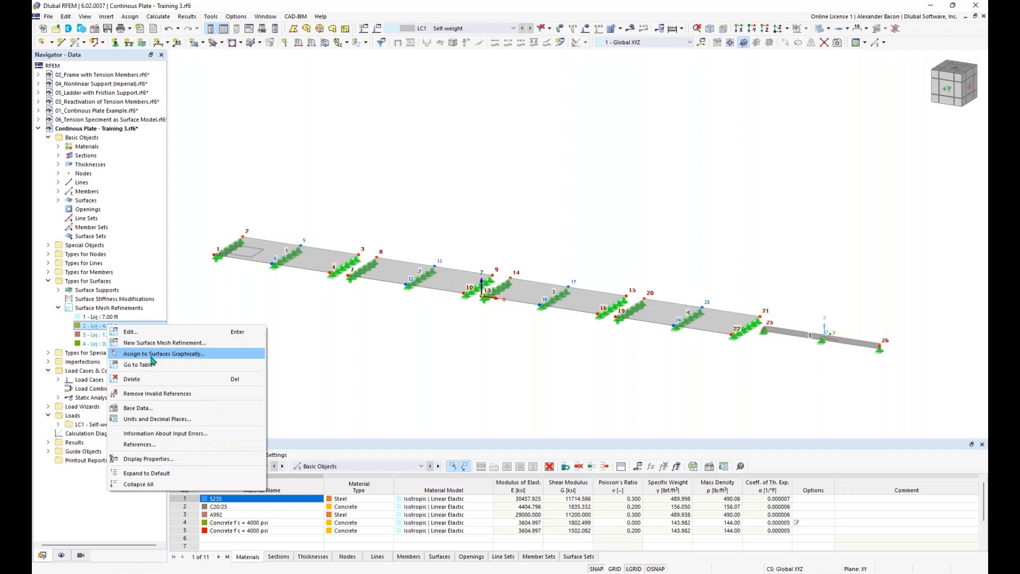
pyautogui.click(164, 354)
pyautogui.click(419, 274)
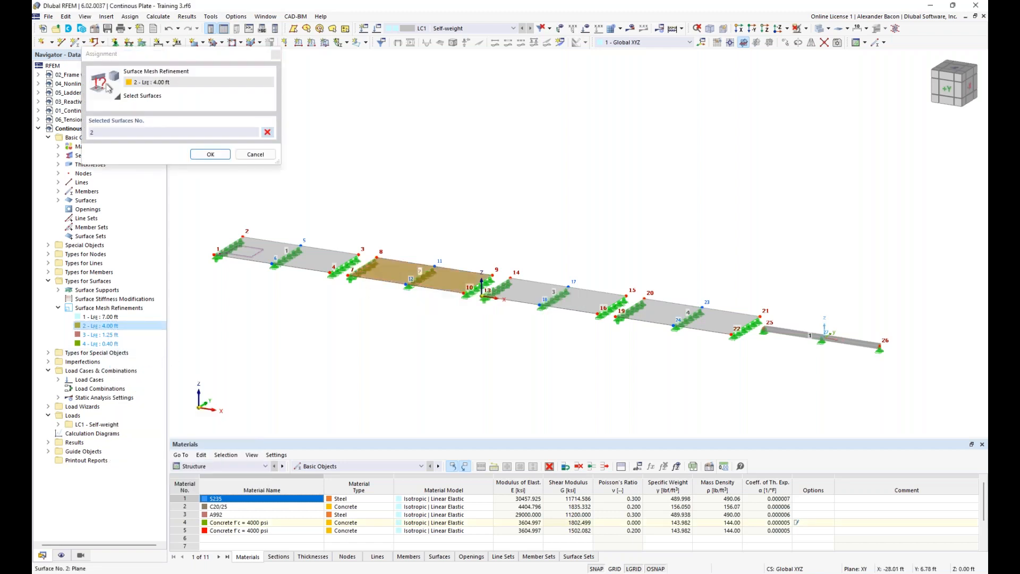
pyautogui.click(211, 154)
# Step: Assign mesh refinement 3 (1.25 ft) to surface 3 and refinement 4 (0.40 ft) to surface 4
pyautogui.rightClick(112, 335)
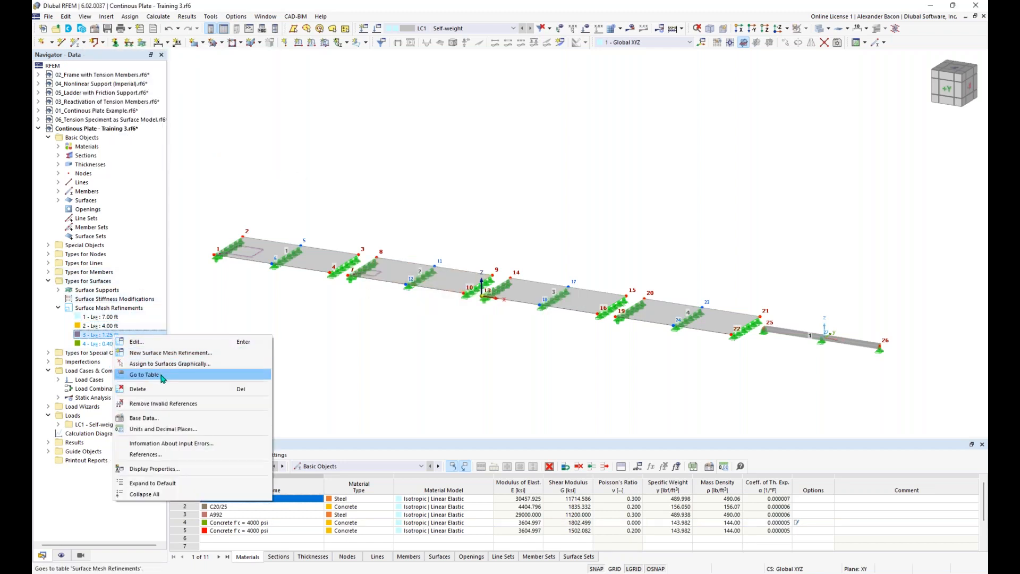
pyautogui.click(160, 364)
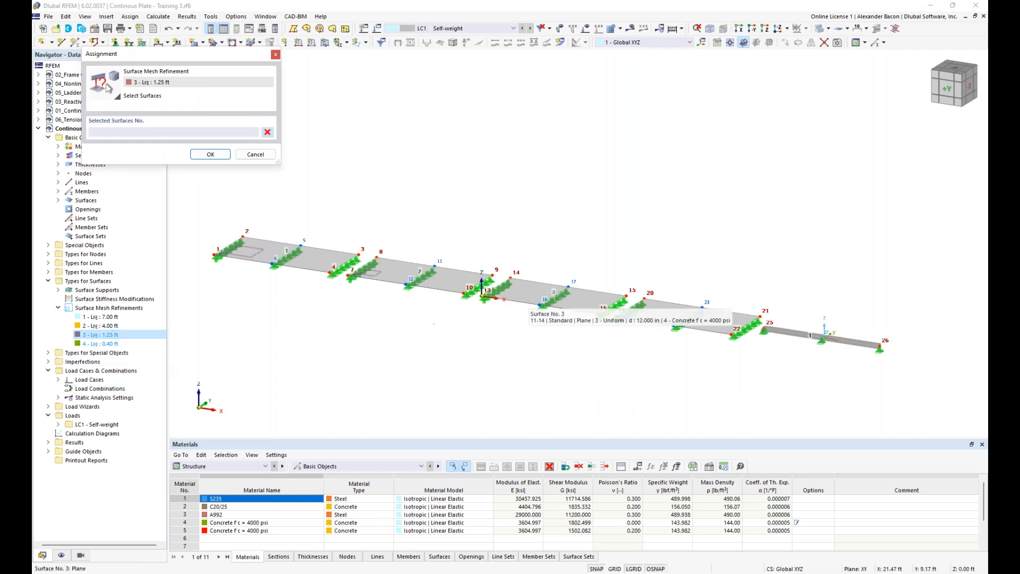
pyautogui.click(553, 292)
pyautogui.click(210, 154)
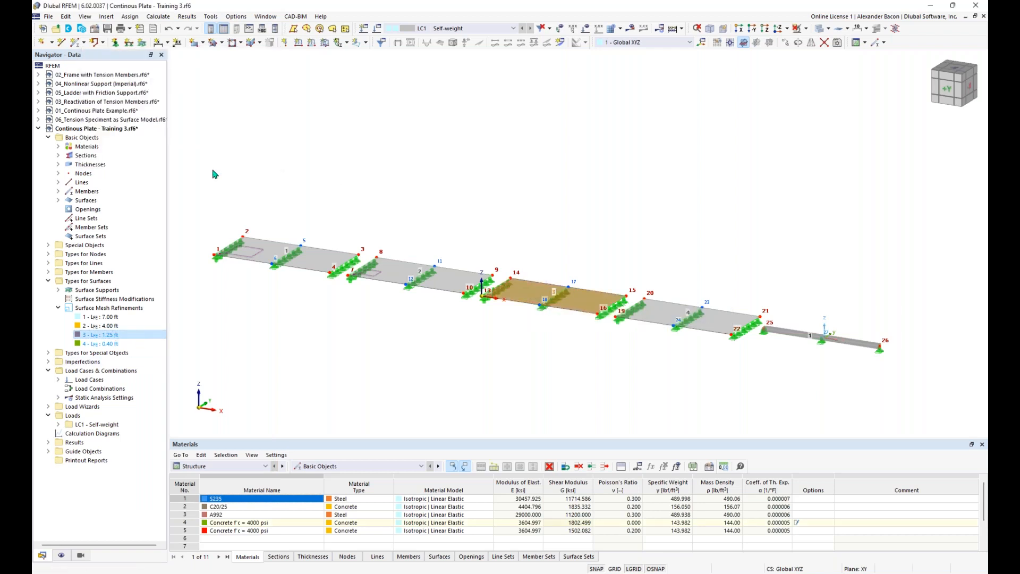
pyautogui.rightClick(108, 345)
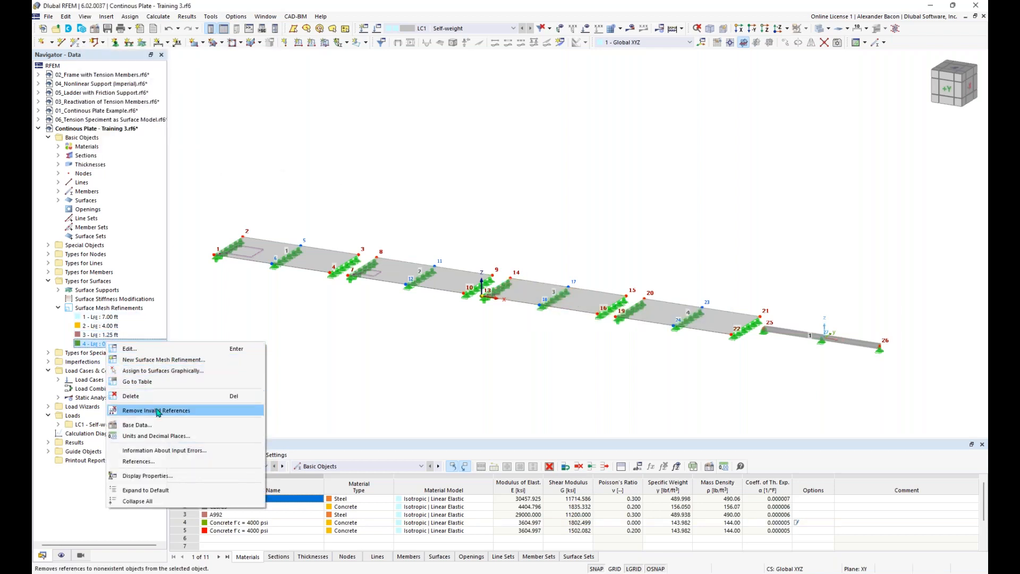
pyautogui.click(160, 371)
pyautogui.click(649, 304)
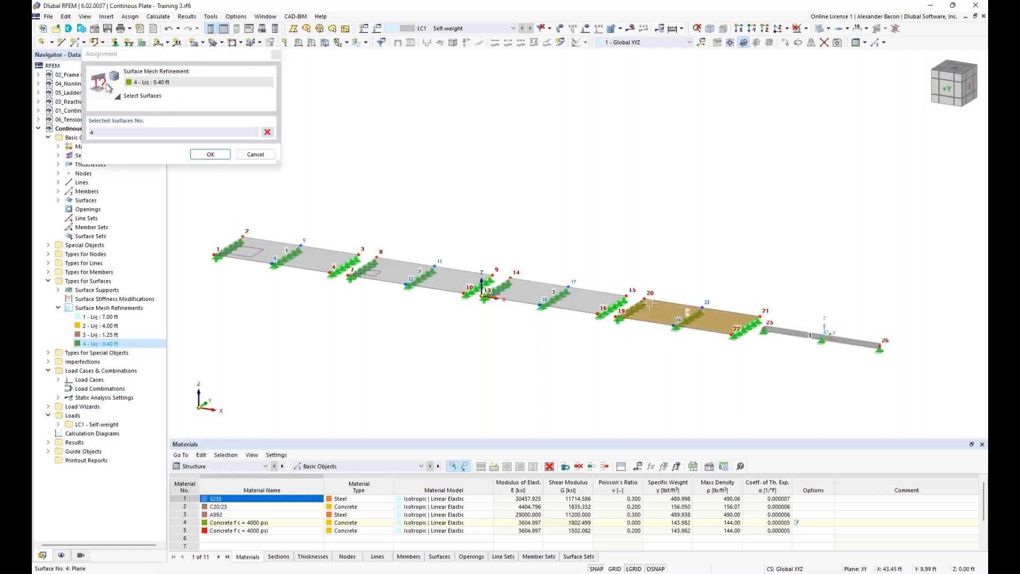
pyautogui.click(215, 154)
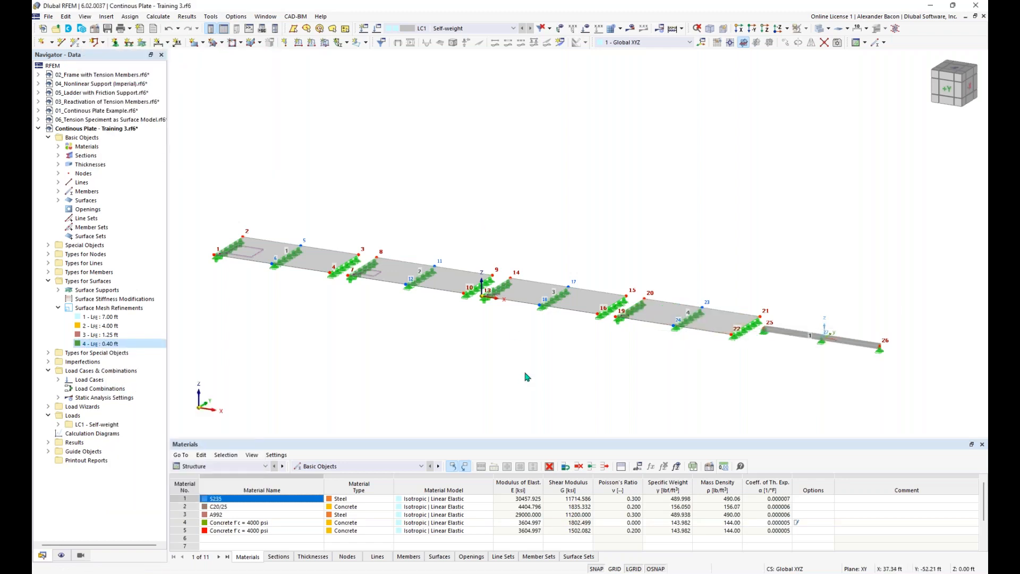
# Step: Switch the model to wireframe display and generate the FE mesh
pyautogui.click(827, 30)
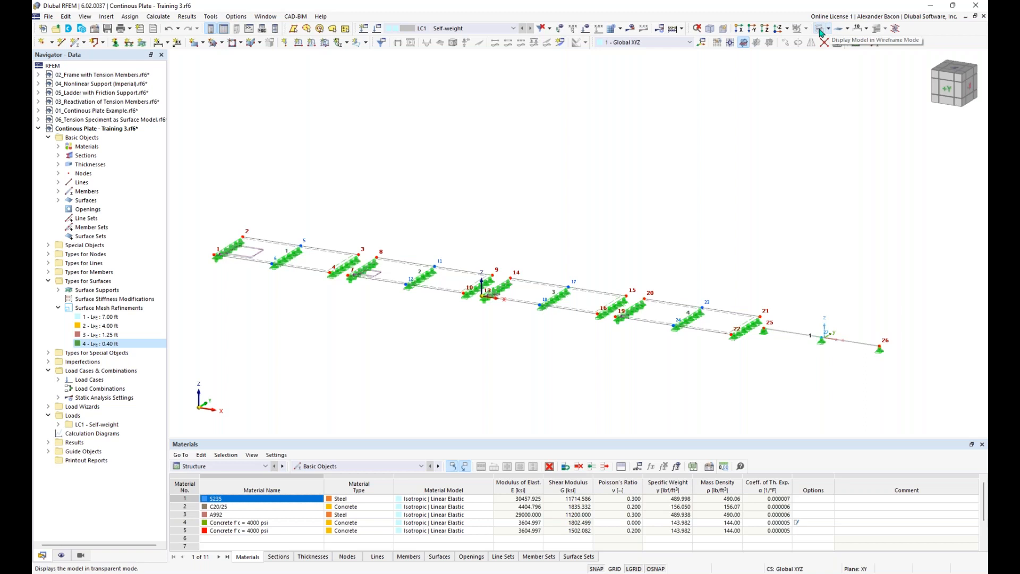
pyautogui.click(621, 30)
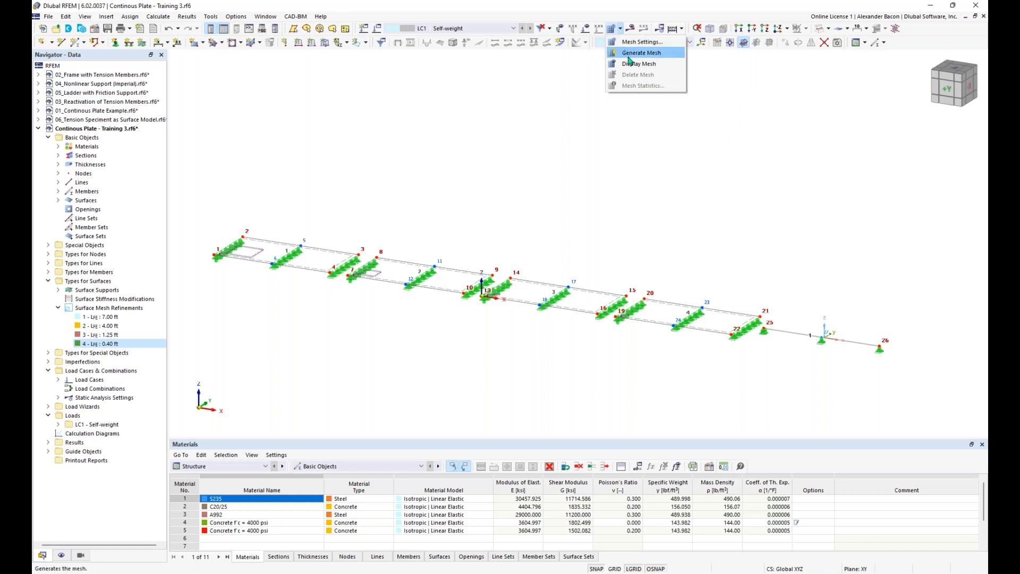
pyautogui.click(630, 54)
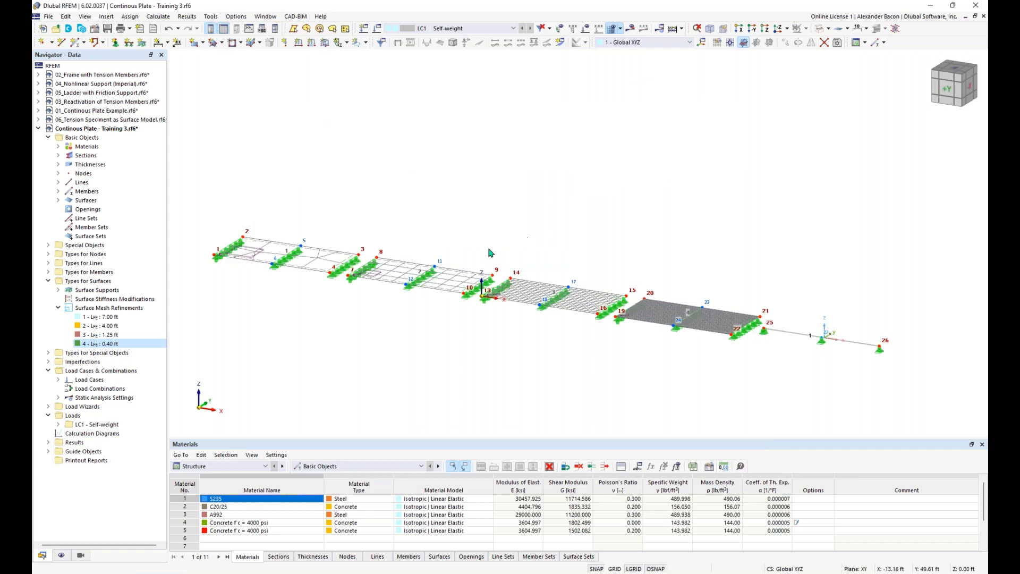
pyautogui.moveTo(372, 290); pyautogui.dragTo(407, 367, button='middle')
pyautogui.scroll(5, 247, 322)
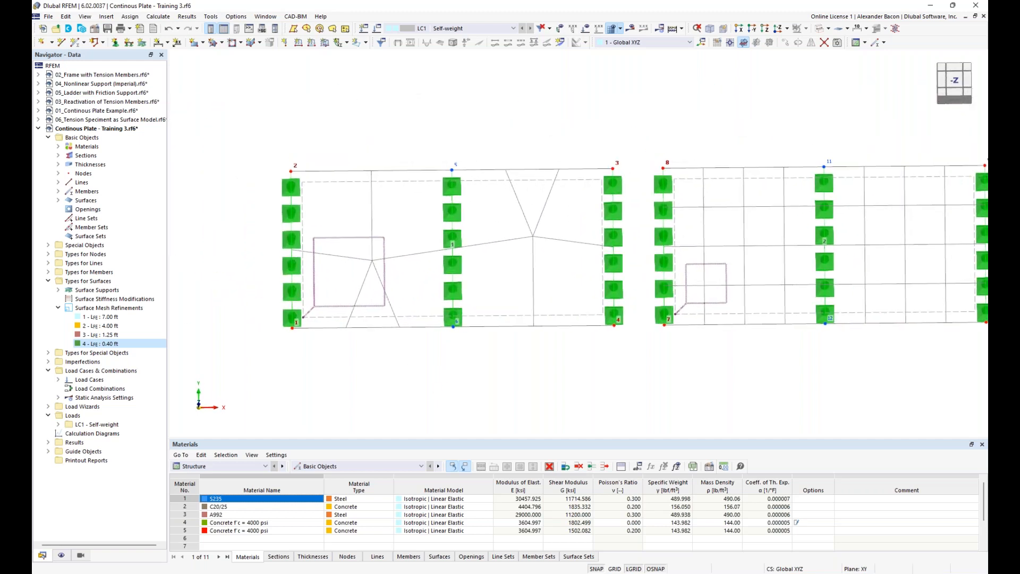
pyautogui.click(134, 317)
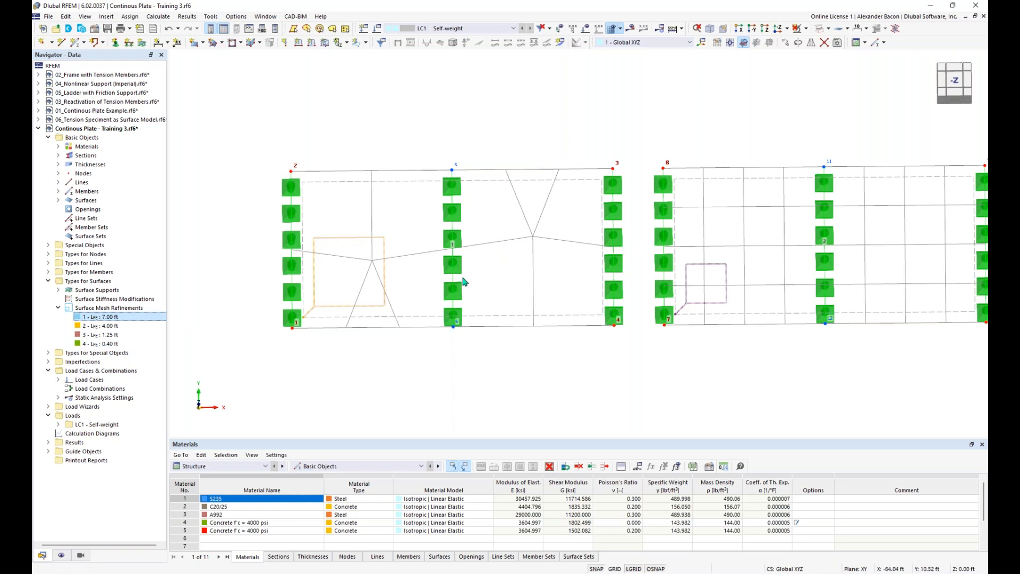
pyautogui.scroll(-2, 588, 319)
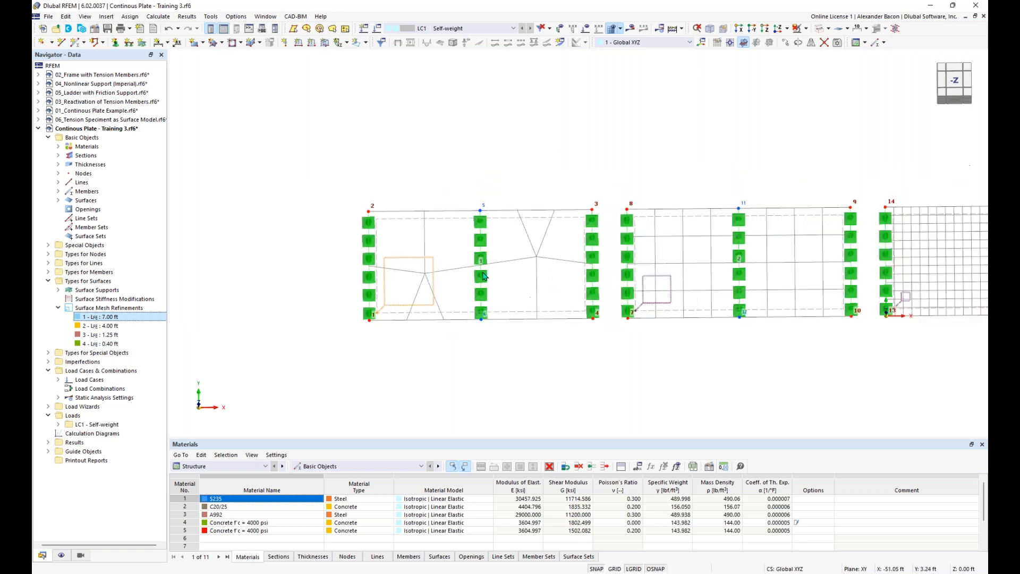
pyautogui.moveTo(592, 362); pyautogui.dragTo(278, 381, button='middle')
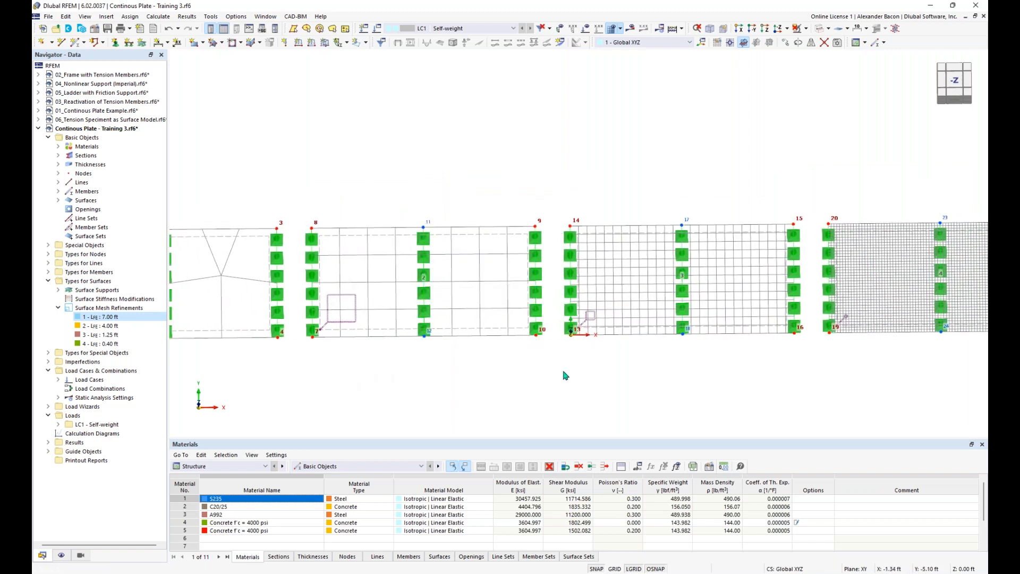
pyautogui.moveTo(571, 375); pyautogui.dragTo(378, 380, button='middle')
pyautogui.moveTo(626, 387); pyautogui.dragTo(450, 398, button='middle')
pyautogui.scroll(3, 622, 311)
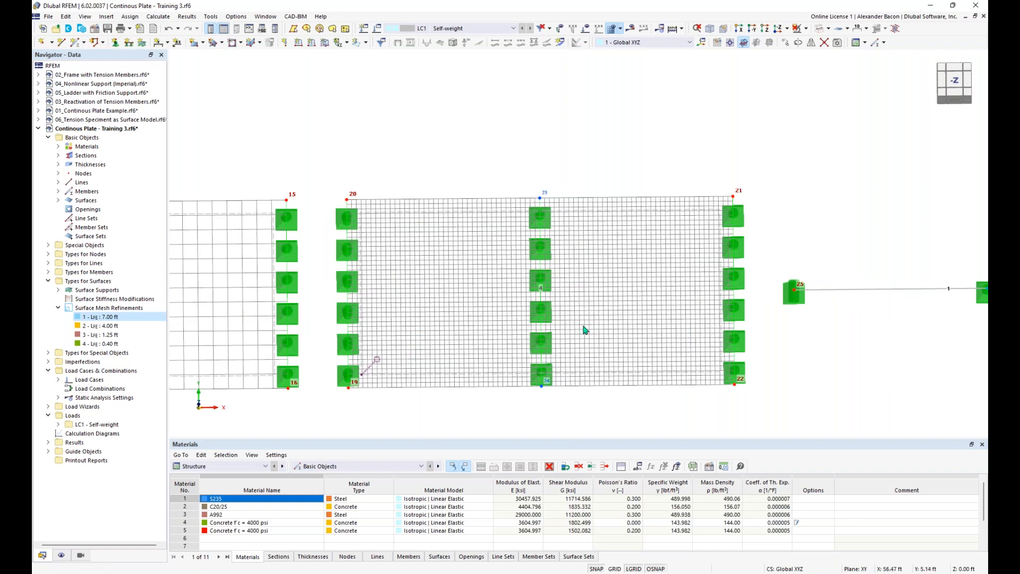
pyautogui.keyDown('ctrl'); pyautogui.moveTo(599, 421); pyautogui.dragTo(547, 277, button='middle'); pyautogui.keyUp('ctrl')
pyautogui.scroll(-8, 491, 351)
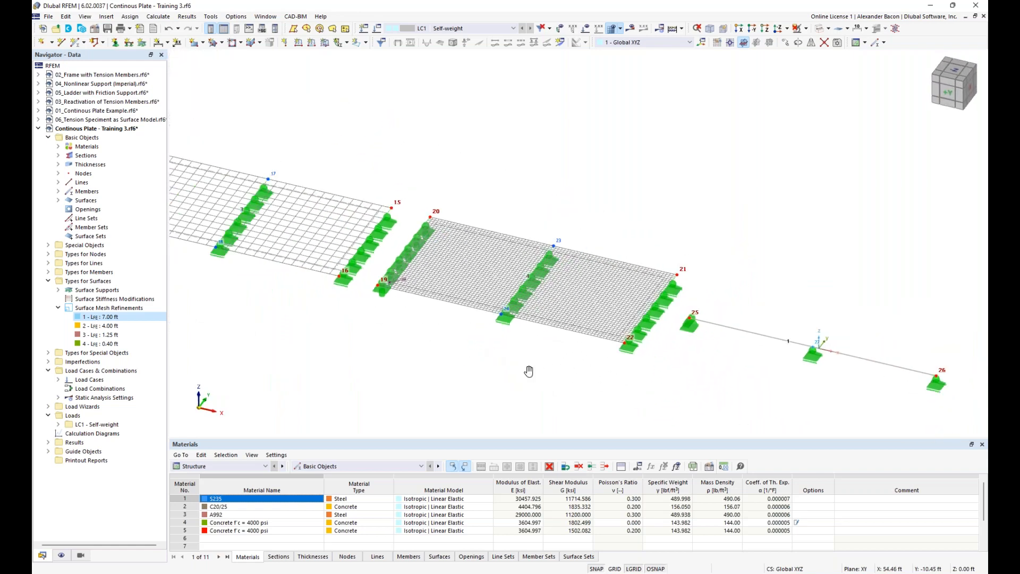
pyautogui.moveTo(548, 383); pyautogui.dragTo(604, 361, button='middle')
pyautogui.scroll(-1, 624, 377)
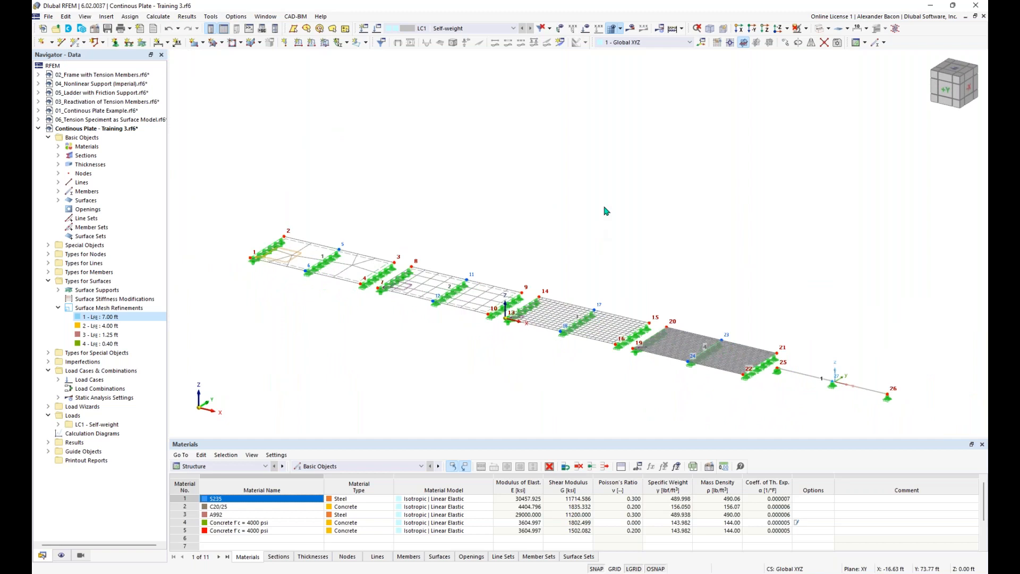
# Step: Create result Section 1 from X −74 ft to X 69 ft at Y 8 ft, projected in global Z
pyautogui.click(560, 44)
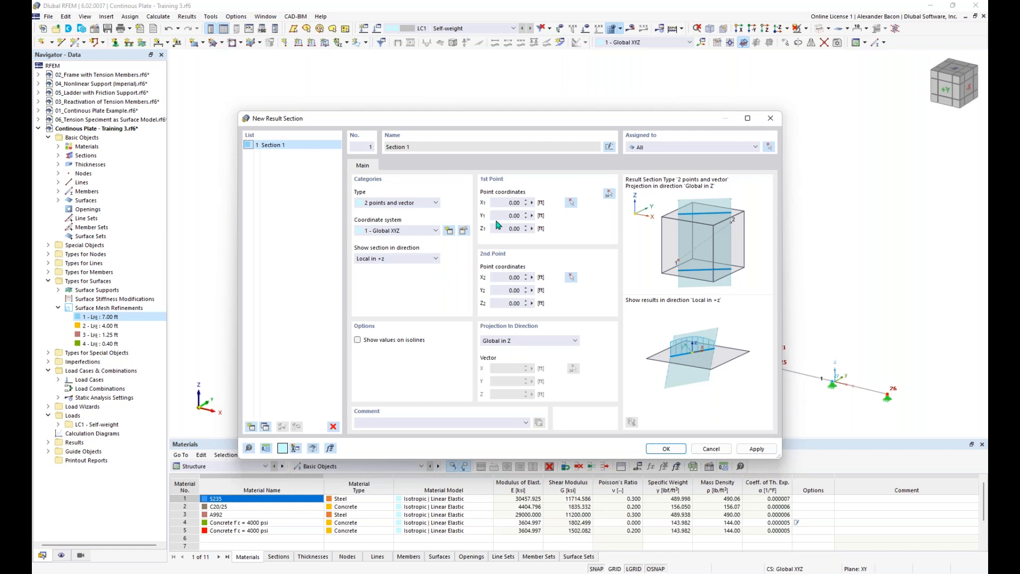
pyautogui.click(511, 344)
pyautogui.click(510, 344)
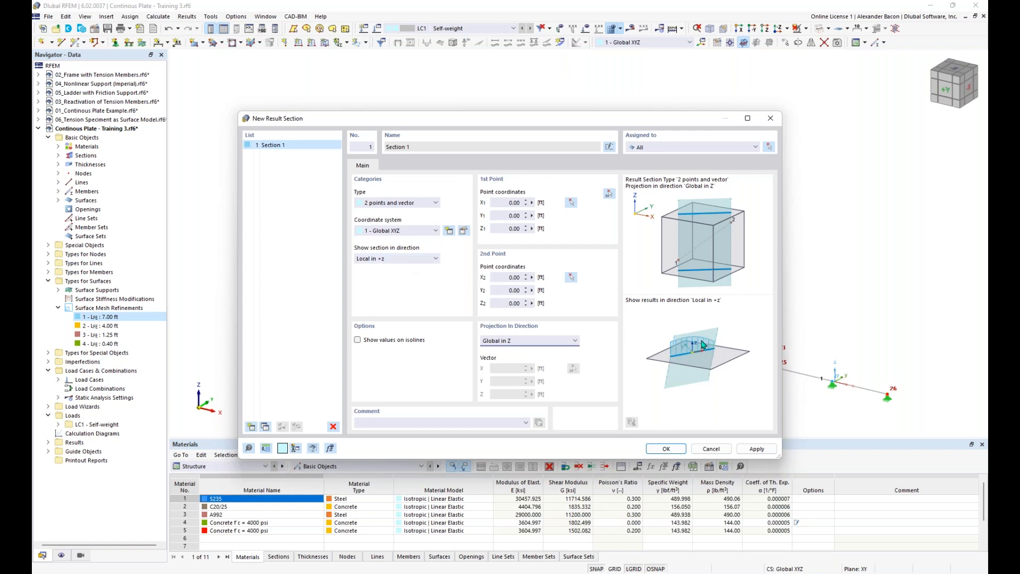
pyautogui.click(609, 194)
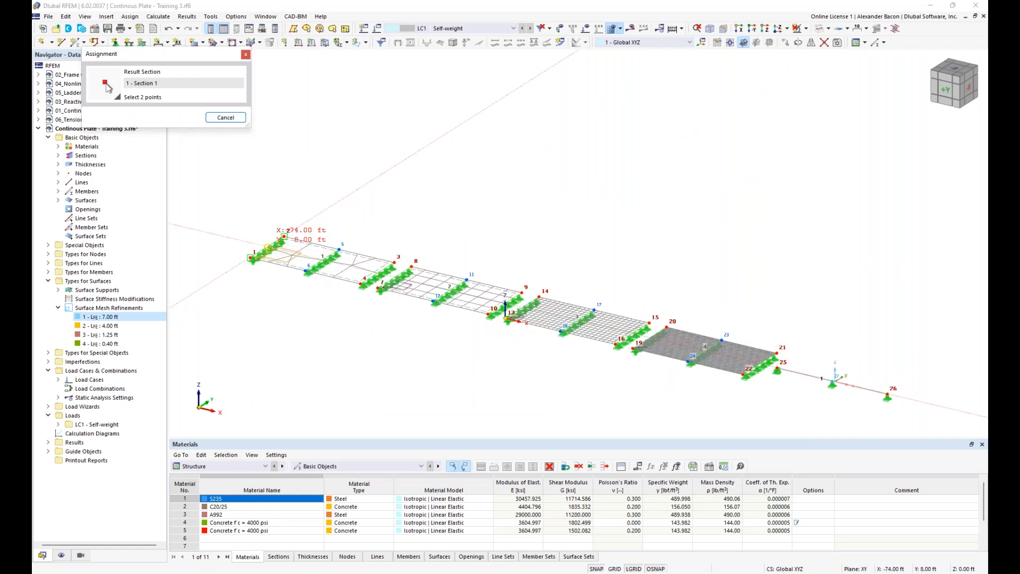
pyautogui.click(267, 247)
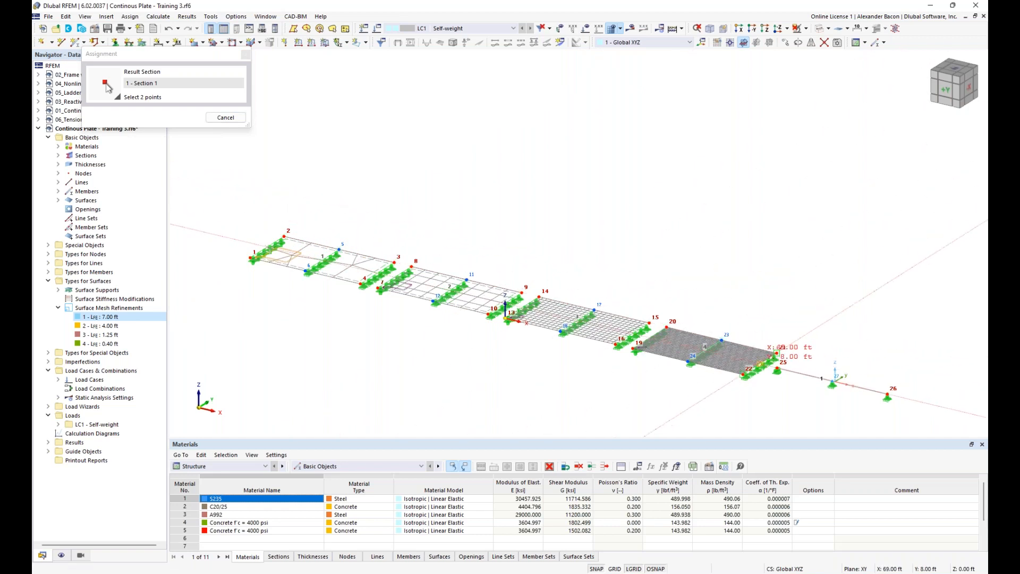
pyautogui.click(777, 352)
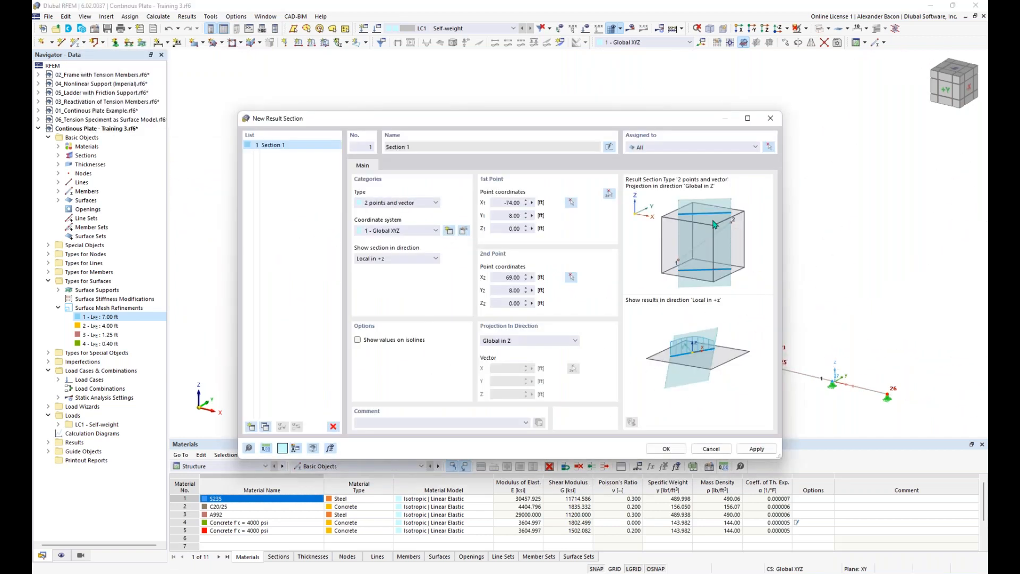
pyautogui.click(418, 150)
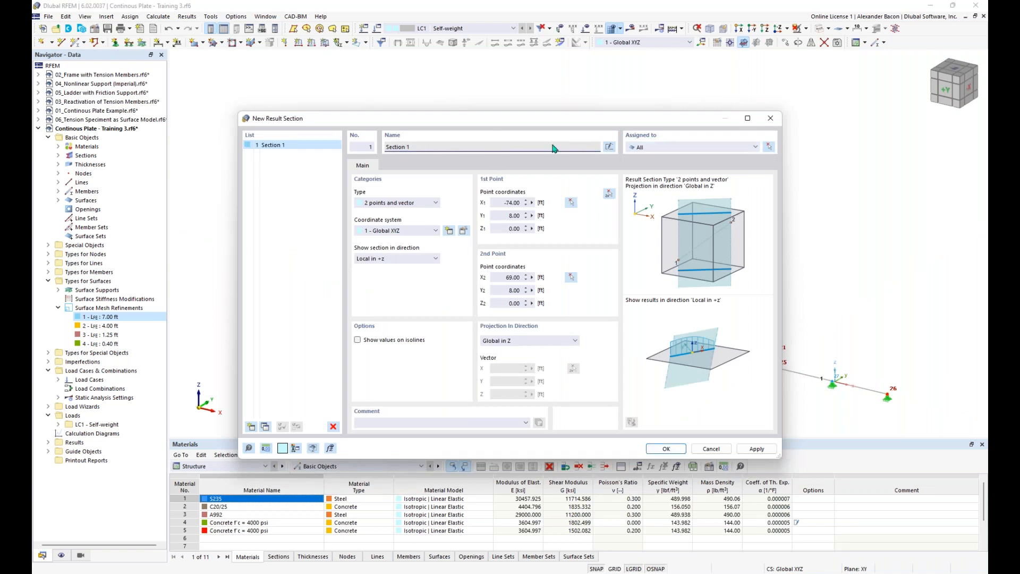
pyautogui.click(674, 151)
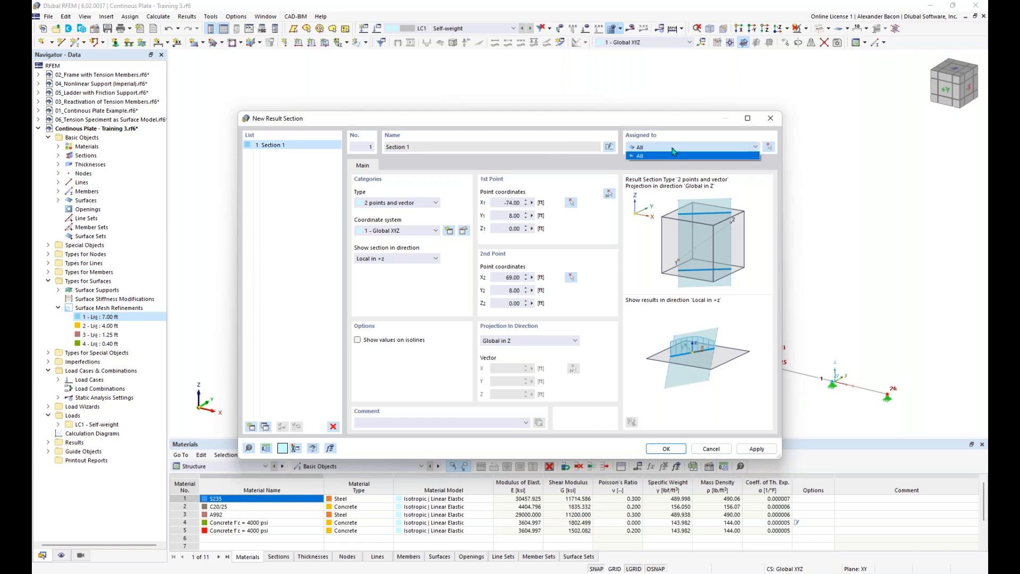
pyautogui.click(666, 449)
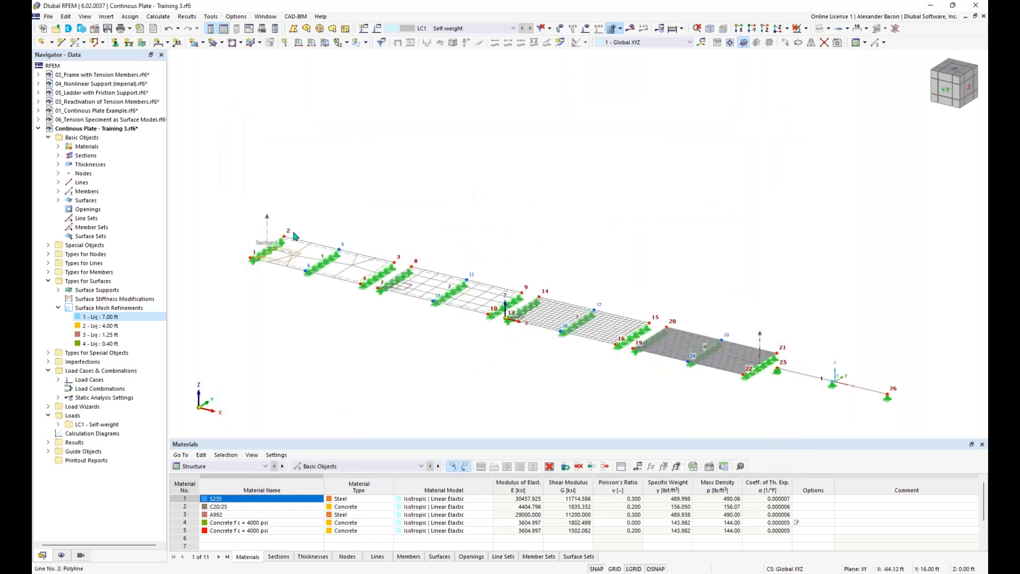
pyautogui.click(267, 229)
pyautogui.click(418, 209)
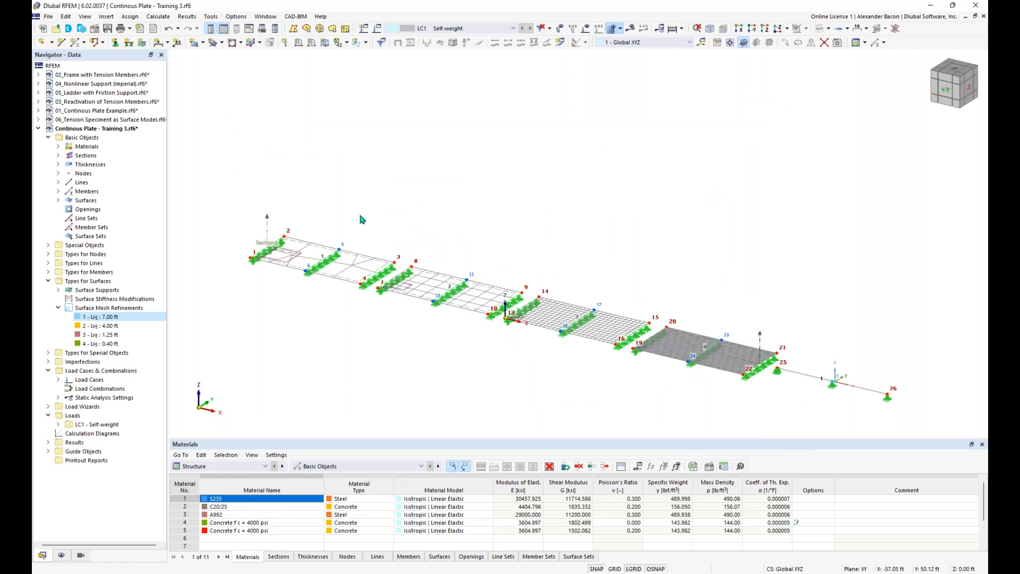
pyautogui.scroll(4, 370, 282)
pyautogui.scroll(5, 370, 282)
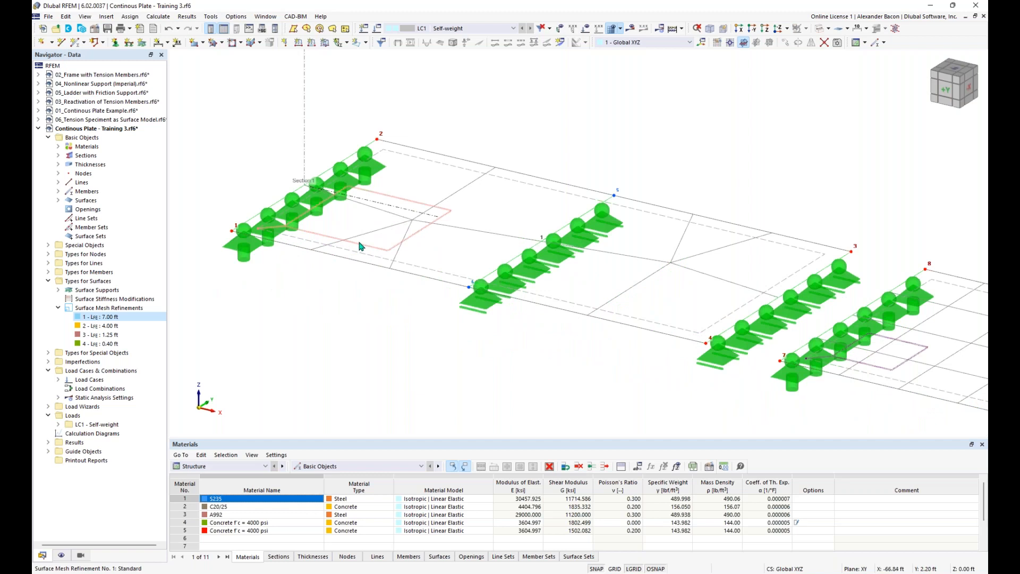
pyautogui.scroll(-3, 360, 247)
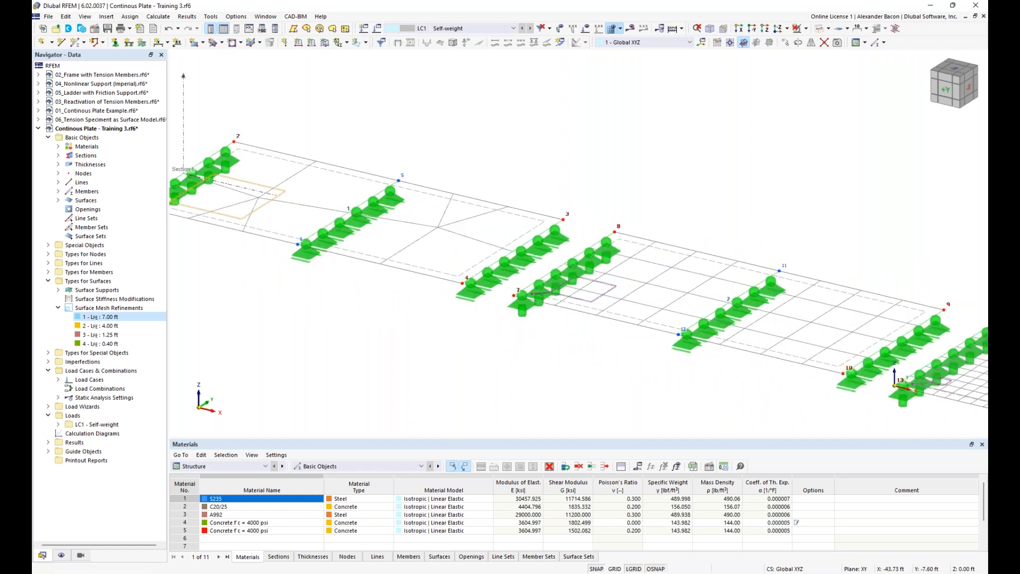
pyautogui.moveTo(654, 305); pyautogui.dragTo(617, 298, button='middle')
pyautogui.moveTo(581, 365); pyautogui.dragTo(401, 340, button='middle')
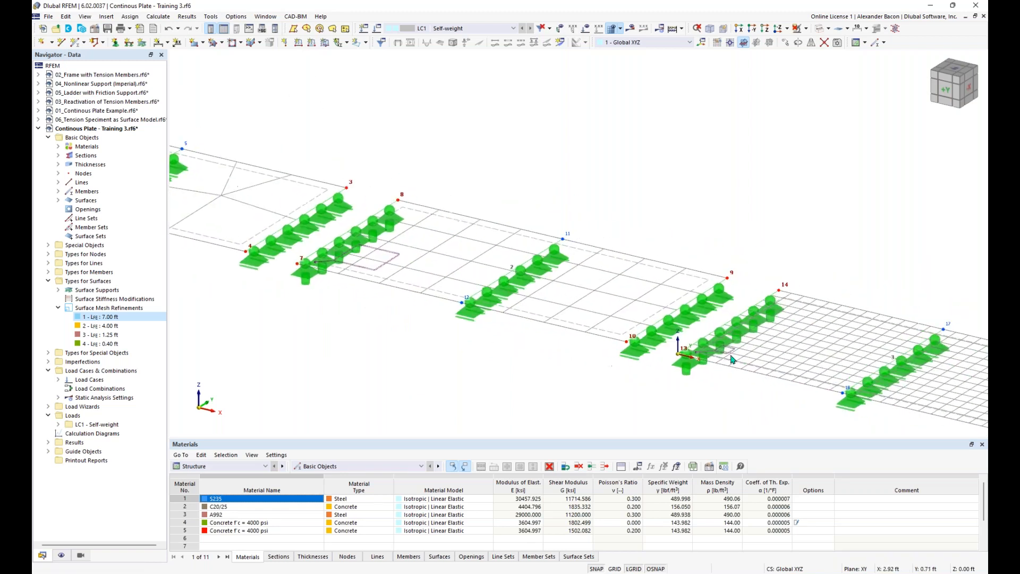
pyautogui.moveTo(732, 359); pyautogui.dragTo(476, 325, button='middle')
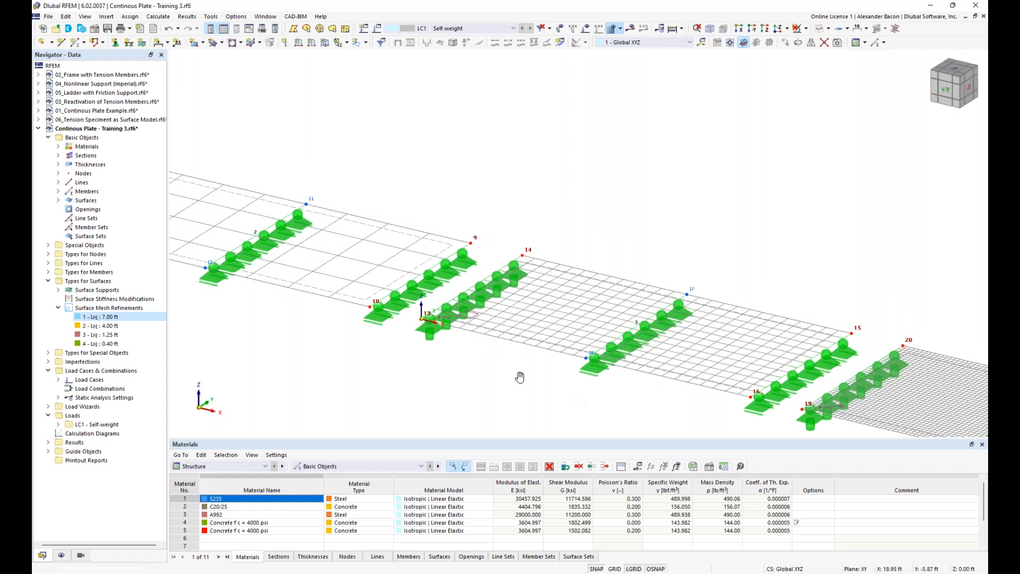
pyautogui.moveTo(519, 377); pyautogui.dragTo(331, 333, button='middle')
pyautogui.moveTo(262, 322); pyautogui.dragTo(562, 384, button='middle')
pyautogui.moveTo(234, 266); pyautogui.dragTo(484, 348, button='middle')
pyautogui.scroll(-2, 484, 348)
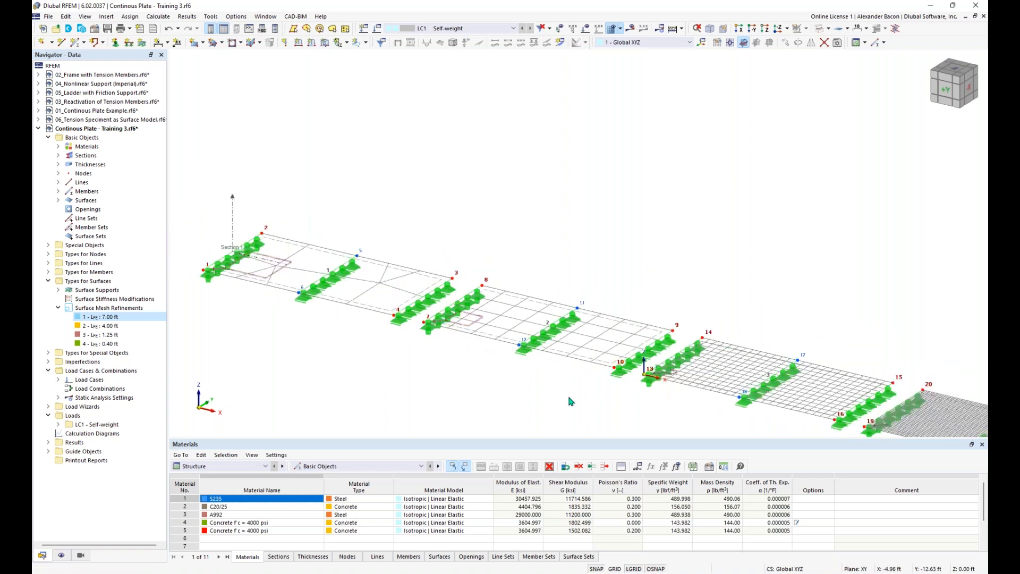
pyautogui.scroll(-1, 546, 373)
pyautogui.moveTo(546, 372); pyautogui.dragTo(420, 259, button='middle')
pyautogui.scroll(-1, 424, 263)
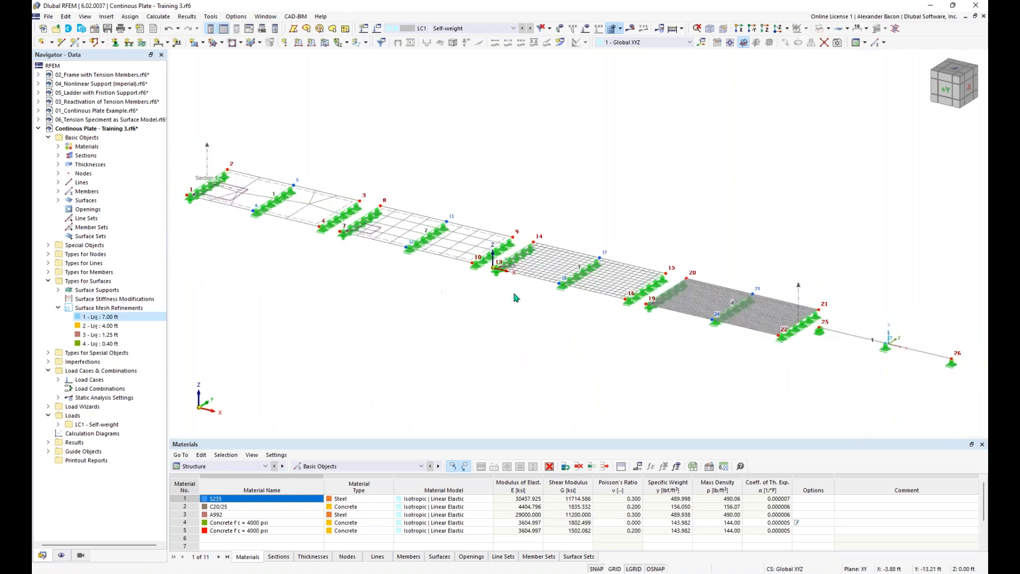
pyautogui.scroll(-1, 793, 262)
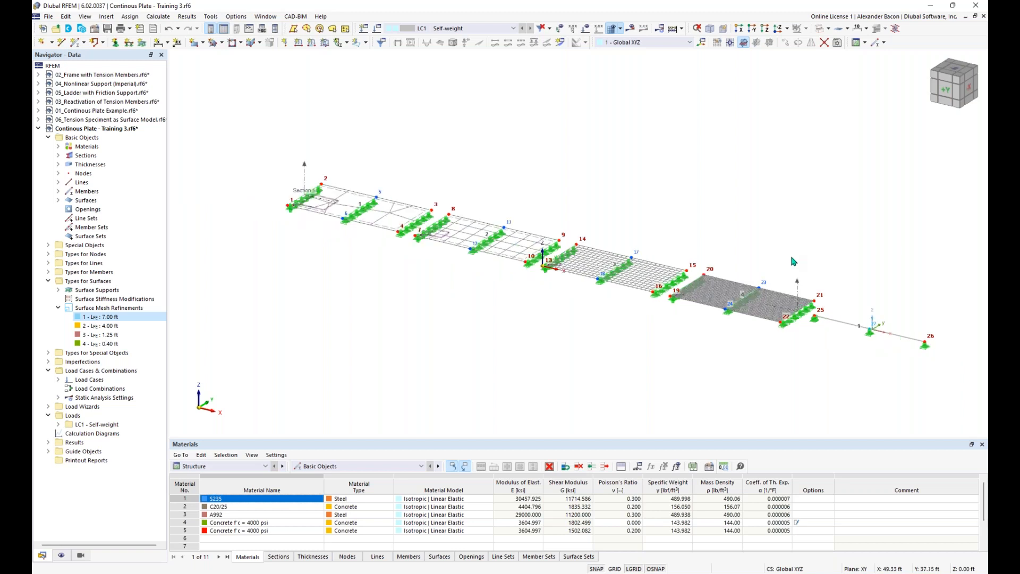
# Step: Calculate all load cases to produce the LC1 Self-weight results
pyautogui.click(674, 29)
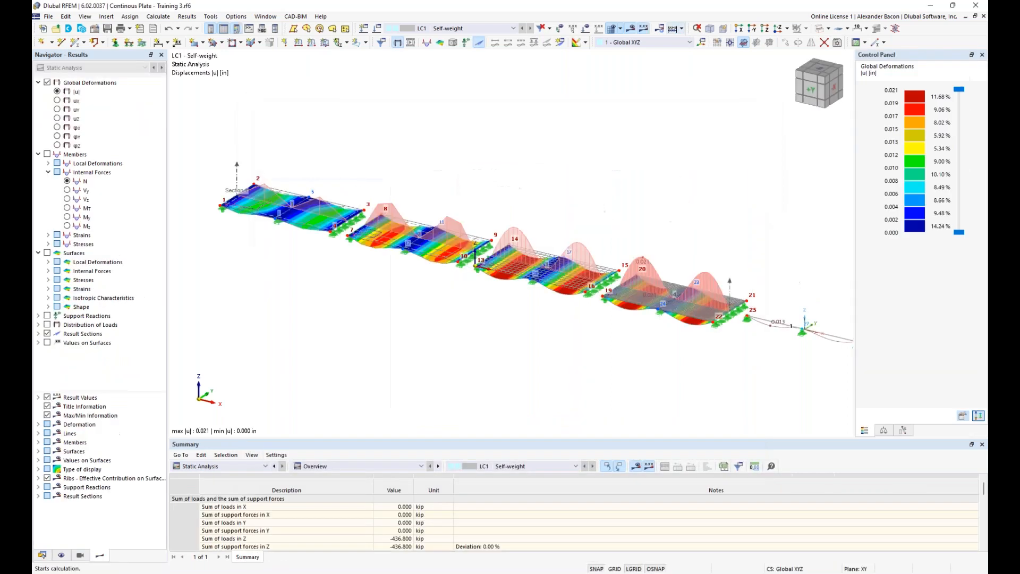
pyautogui.scroll(-1, 714, 194)
pyautogui.moveTo(718, 201); pyautogui.dragTo(647, 198, button='middle')
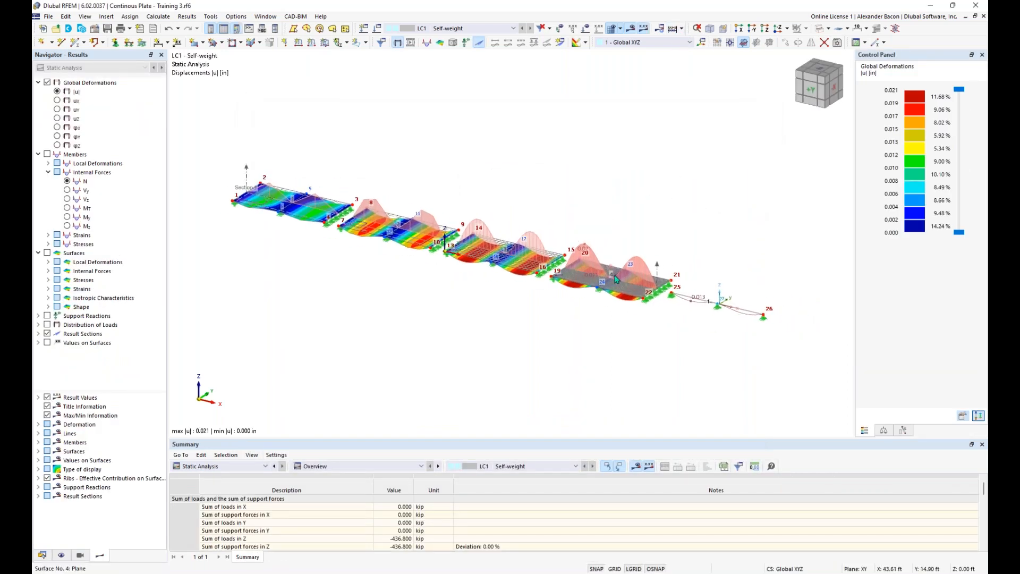
pyautogui.keyDown('ctrl'); pyautogui.moveTo(608, 326); pyautogui.dragTo(585, 311, button='middle'); pyautogui.keyUp('ctrl')
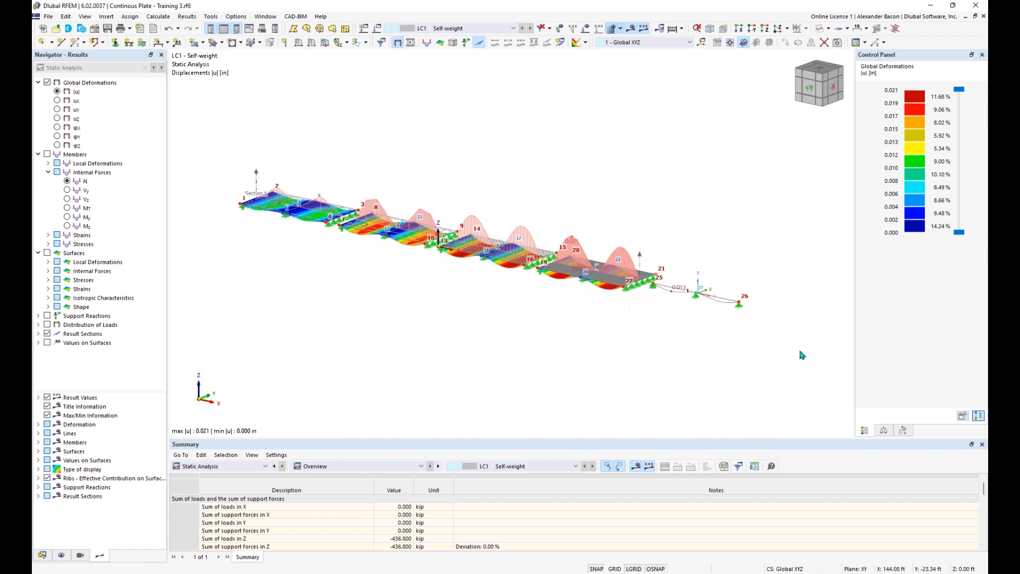
pyautogui.scroll(2, 707, 303)
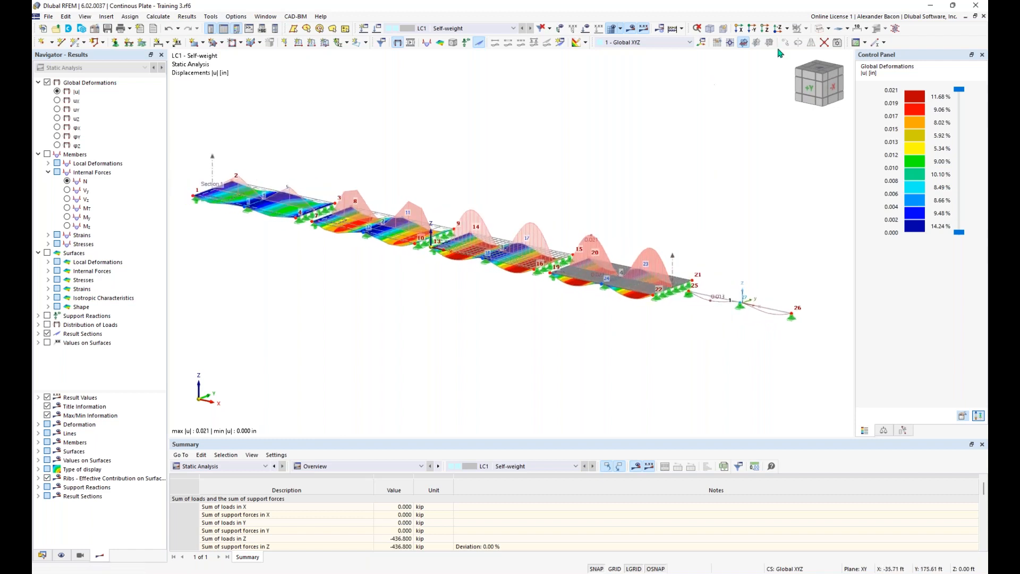
# Step: Display the plates as solid surfaces and orbit around the deformation results
pyautogui.click(821, 29)
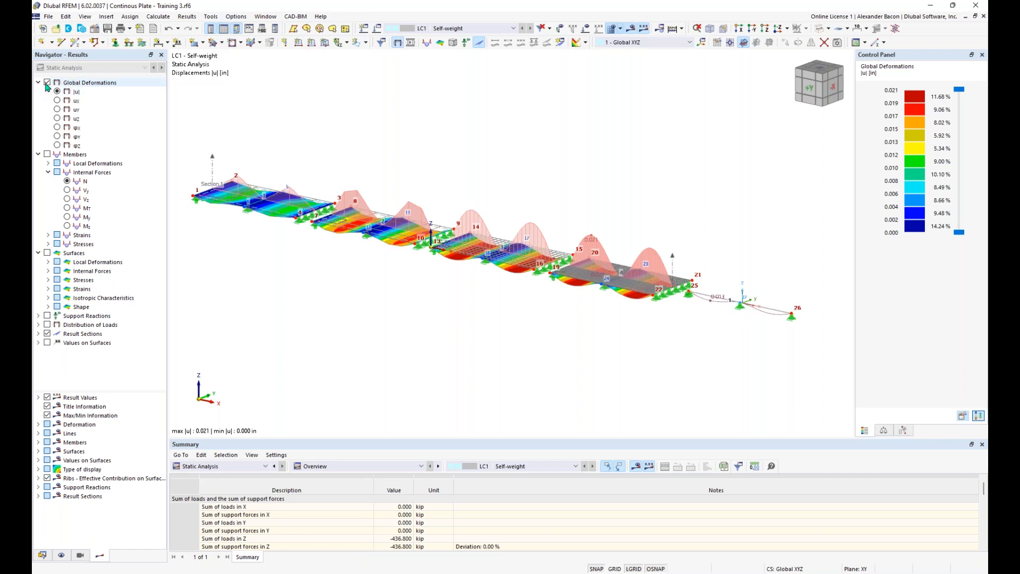
pyautogui.keyDown('ctrl'); pyautogui.moveTo(413, 308); pyautogui.dragTo(450, 290, button='middle'); pyautogui.keyUp('ctrl')
pyautogui.keyDown('ctrl'); pyautogui.moveTo(441, 293); pyautogui.dragTo(439, 293, button='middle'); pyautogui.keyUp('ctrl')
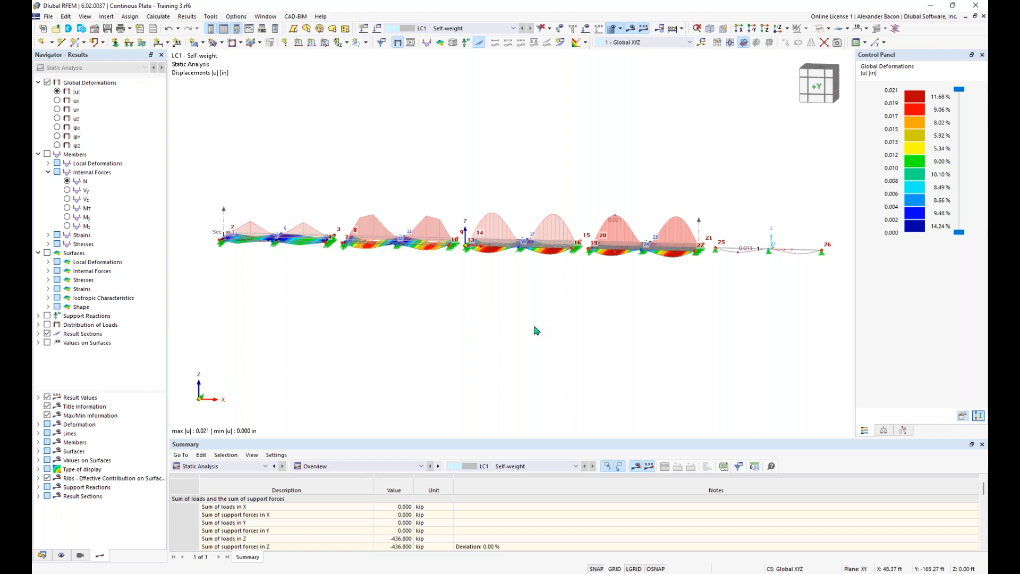
pyautogui.scroll(4, 280, 250)
pyautogui.keyDown('ctrl'); pyautogui.moveTo(336, 272); pyautogui.dragTo(405, 258, button='middle'); pyautogui.keyUp('ctrl')
pyautogui.moveTo(818, 346); pyautogui.dragTo(444, 344, button='middle')
pyautogui.moveTo(569, 335); pyautogui.dragTo(504, 343, button='middle')
pyautogui.keyDown('ctrl'); pyautogui.moveTo(504, 343); pyautogui.dragTo(457, 371, button='middle'); pyautogui.keyUp('ctrl')
pyautogui.scroll(-2, 407, 369)
pyautogui.scroll(-1, 345, 361)
pyautogui.moveTo(346, 349); pyautogui.dragTo(582, 349, button='middle')
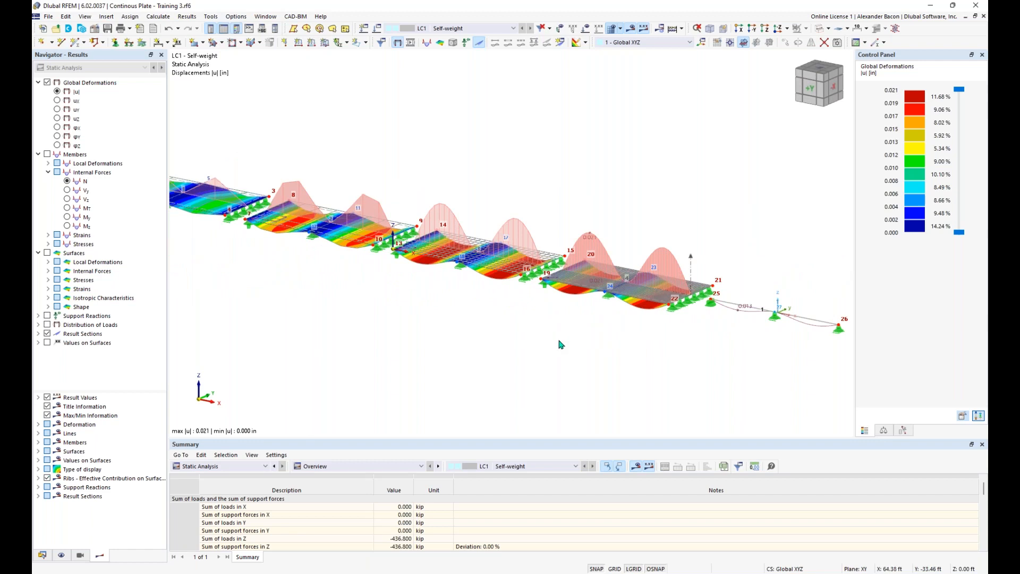
pyautogui.scroll(-1, 560, 344)
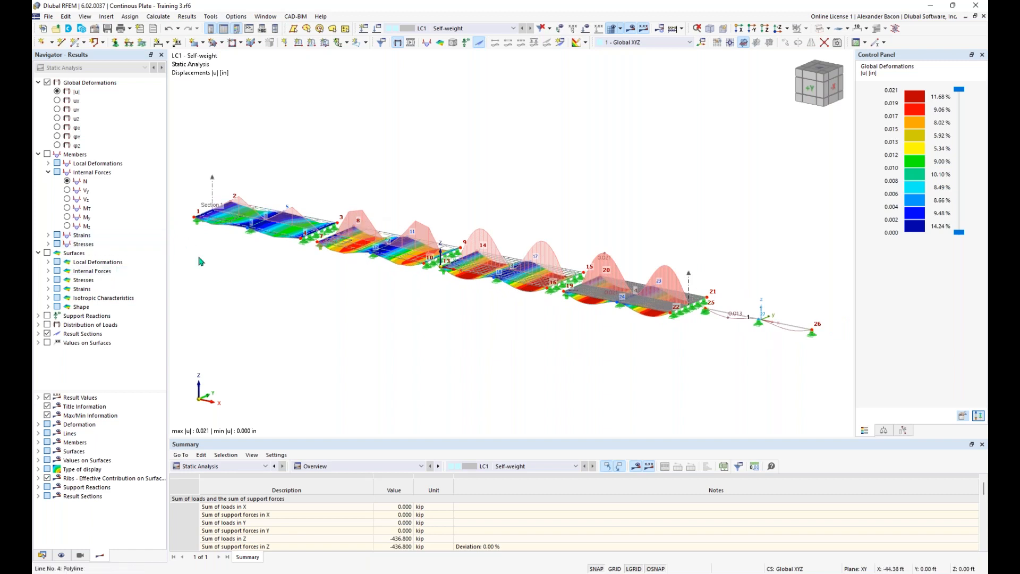
# Step: Hide the result section diagrams and window-select the right-hand plate, end beam and supports
pyautogui.click(48, 334)
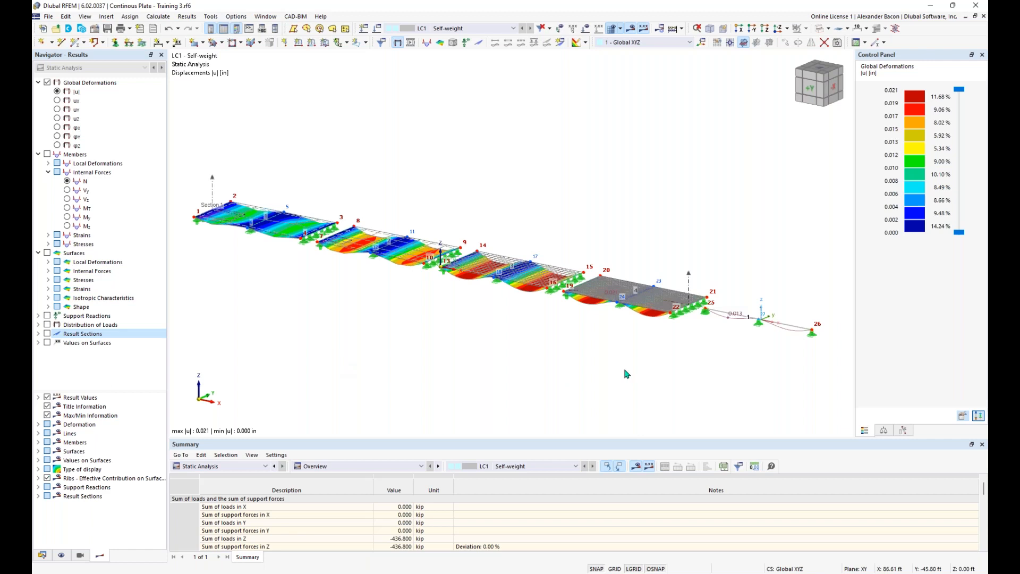
pyautogui.keyDown('ctrl'); pyautogui.moveTo(630, 375); pyautogui.dragTo(501, 329, button='middle'); pyautogui.keyUp('ctrl')
pyautogui.moveTo(759, 166); pyautogui.dragTo(421, 324)
pyautogui.keyDown('ctrl'); pyautogui.moveTo(601, 278); pyautogui.dragTo(558, 319, button='middle'); pyautogui.keyUp('ctrl')
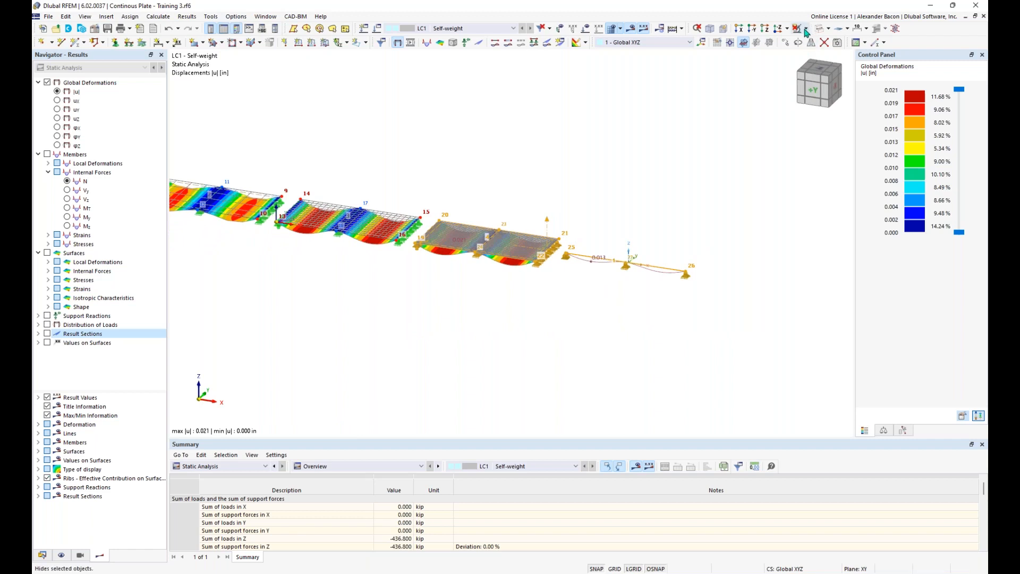
# Step: Show only the selected plate, beam and related objects, with nothing hidden in the background
pyautogui.click(807, 29)
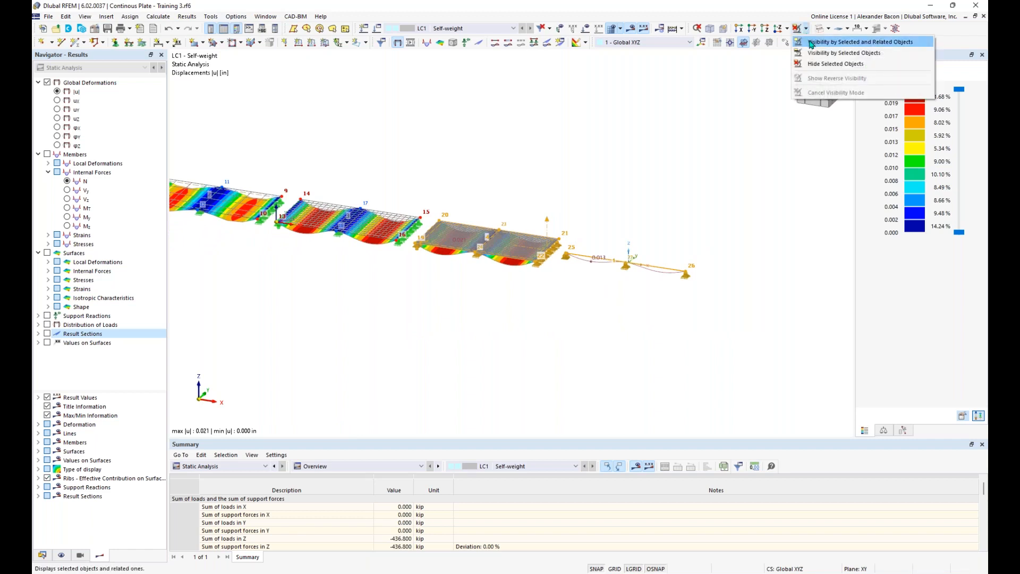
pyautogui.click(829, 42)
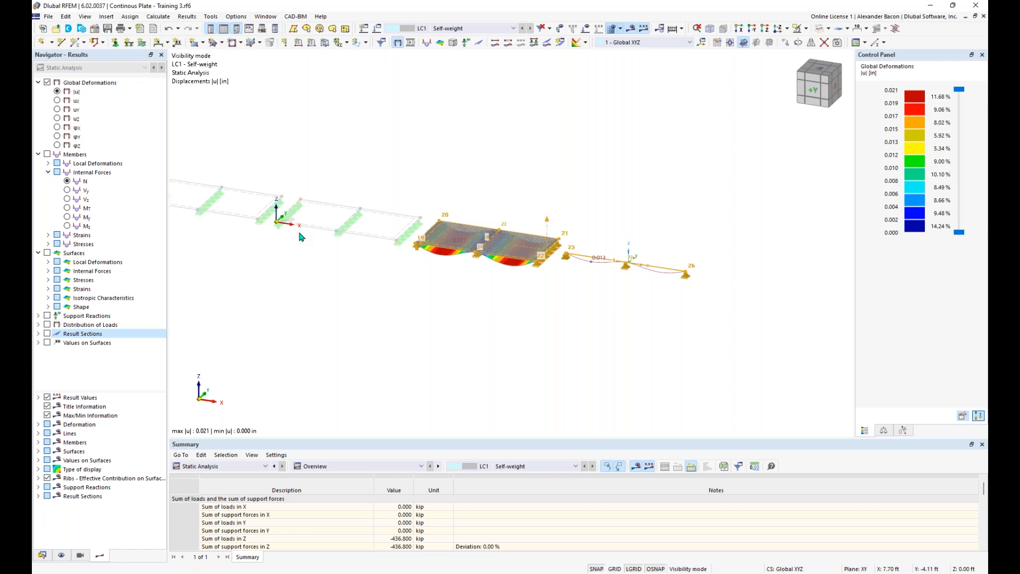
pyautogui.rightClick(321, 260)
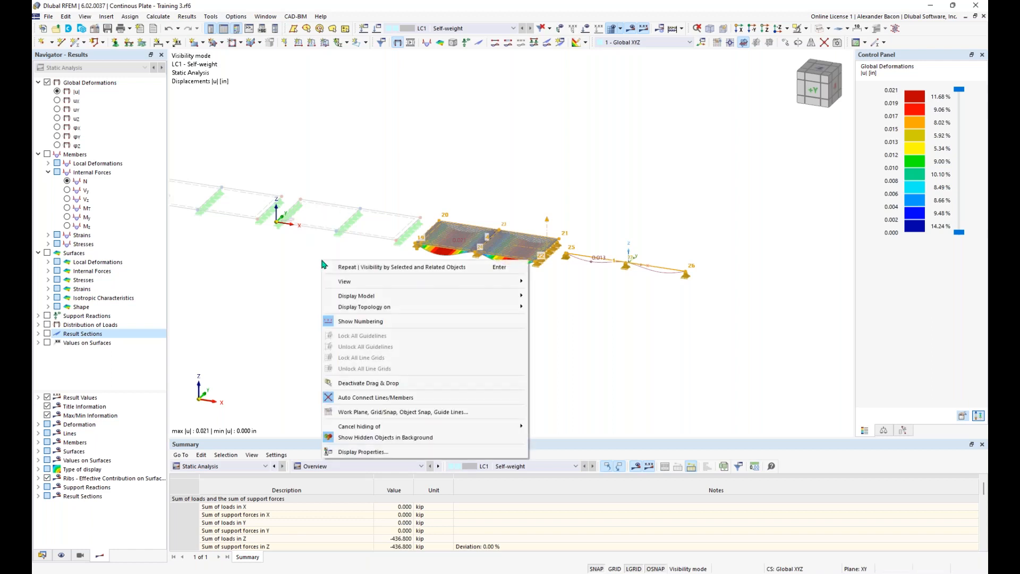
pyautogui.click(371, 439)
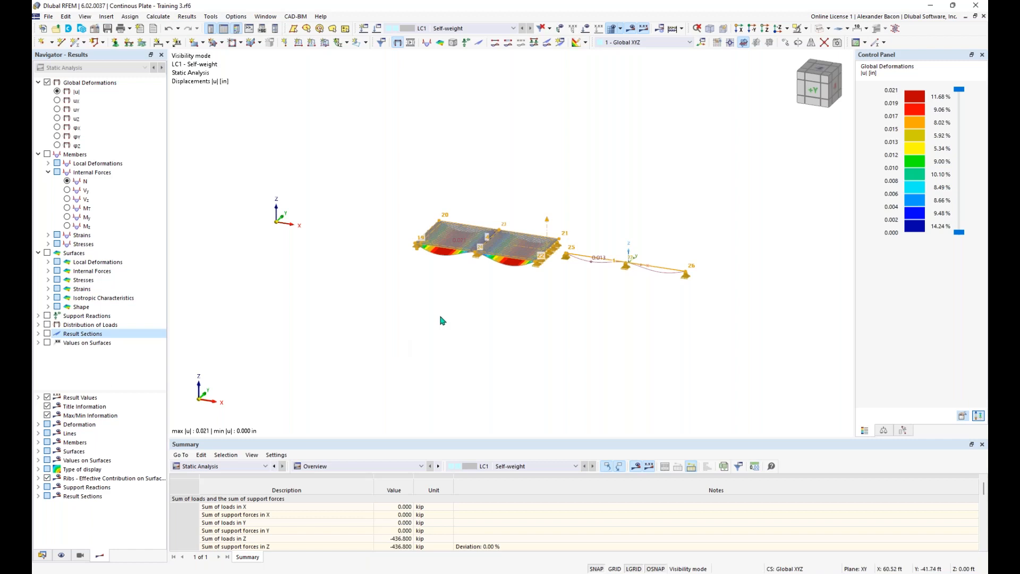
pyautogui.moveTo(558, 313); pyautogui.dragTo(543, 312, button='middle')
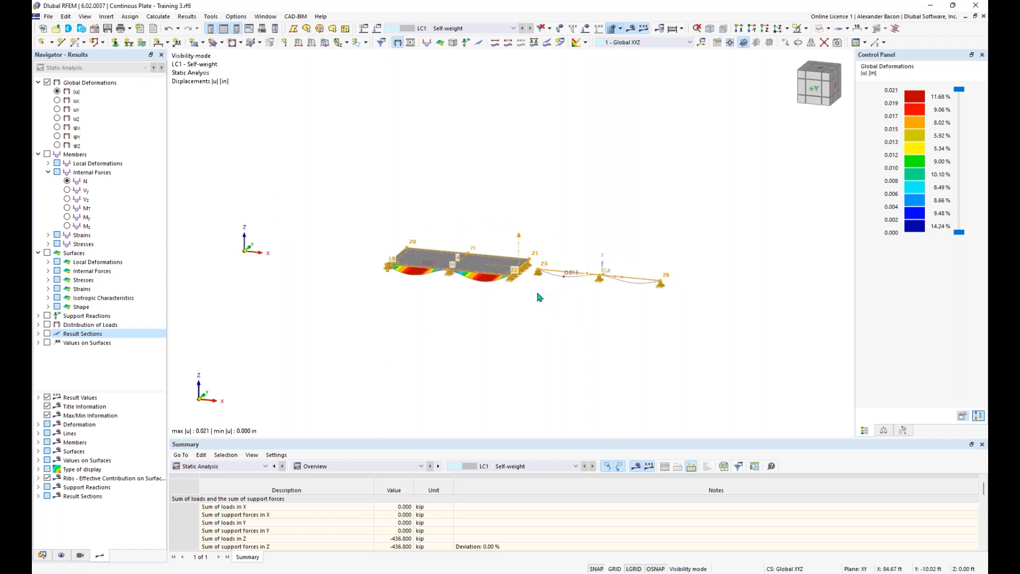
pyautogui.scroll(2, 556, 310)
pyautogui.moveTo(553, 306); pyautogui.dragTo(538, 317, button='middle')
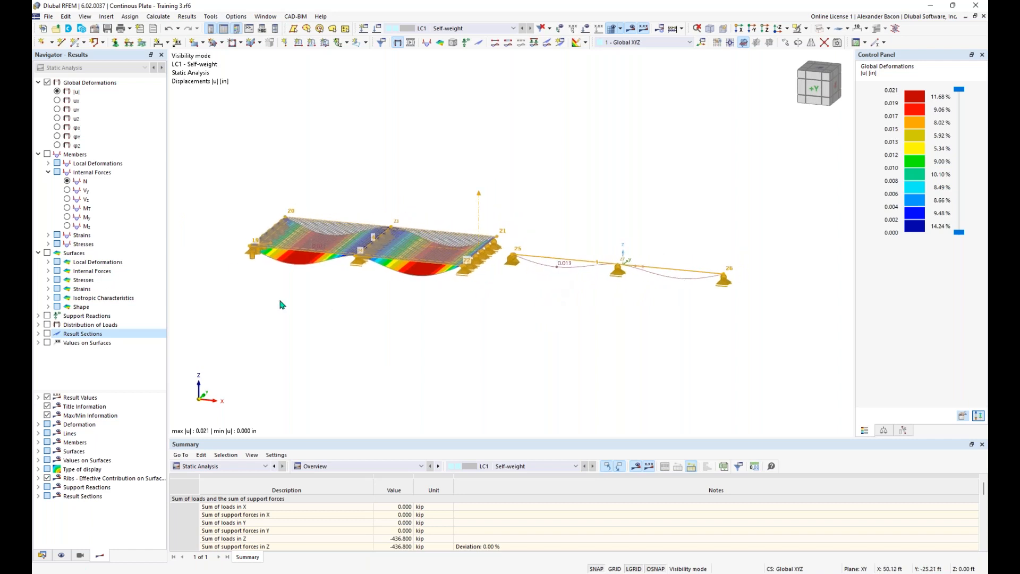
# Step: Show the beam's My moment diagram (3.78 to -6.70 kipft) and switch off member local axis systems
pyautogui.click(47, 155)
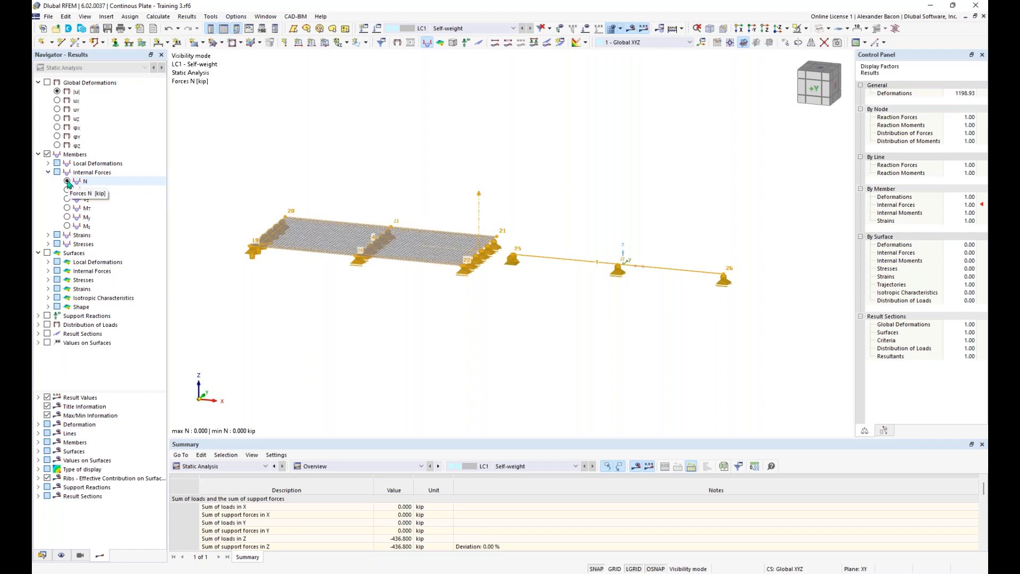
pyautogui.click(67, 217)
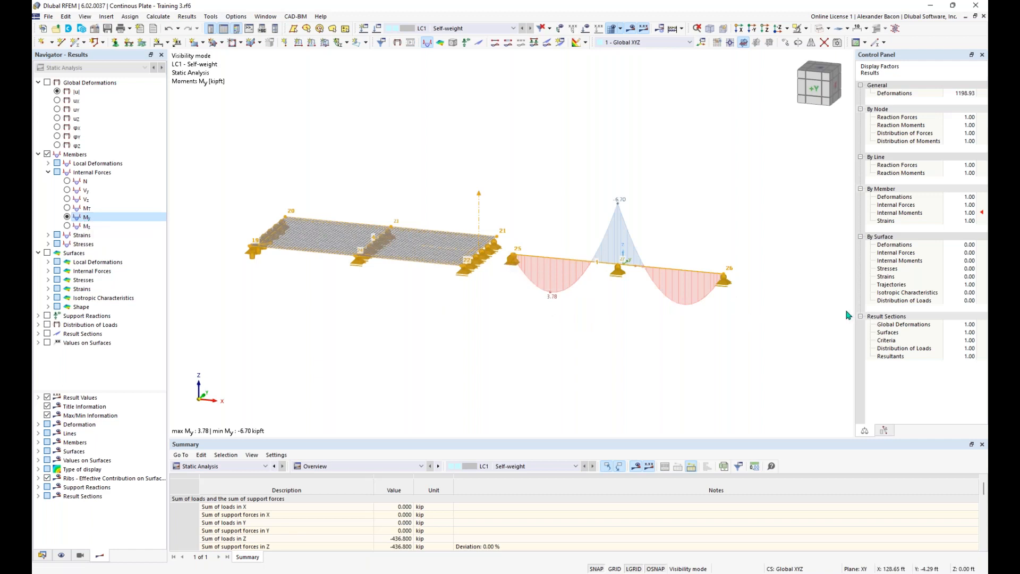
pyautogui.scroll(2, 630, 276)
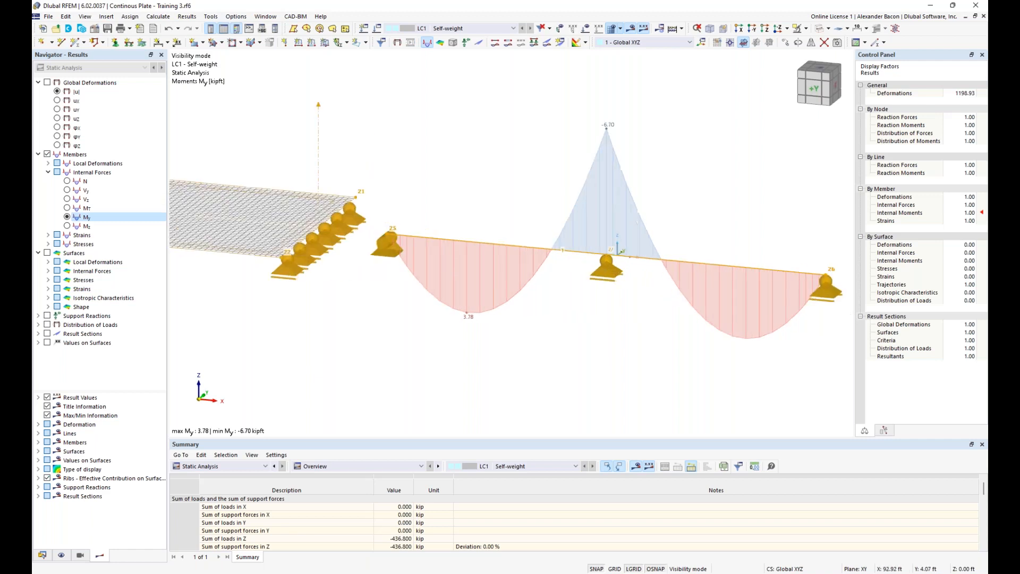
pyautogui.rightClick(626, 260)
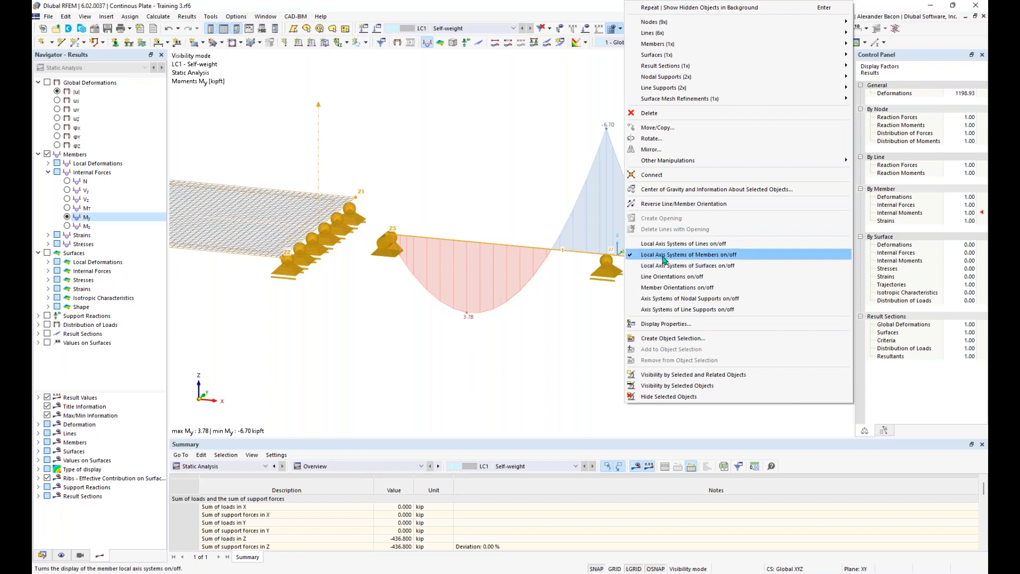
pyautogui.click(614, 315)
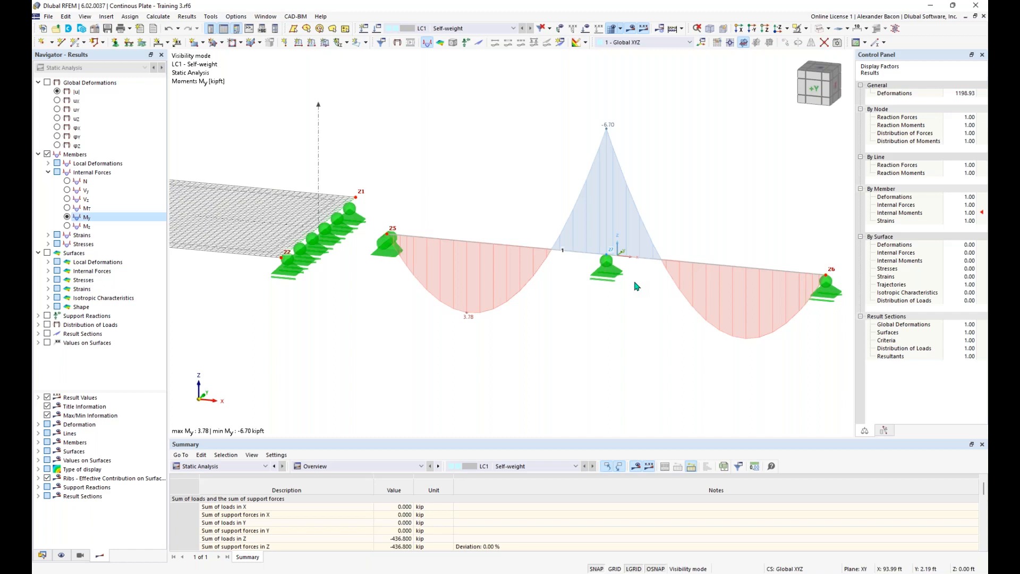
pyautogui.scroll(-5, 462, 372)
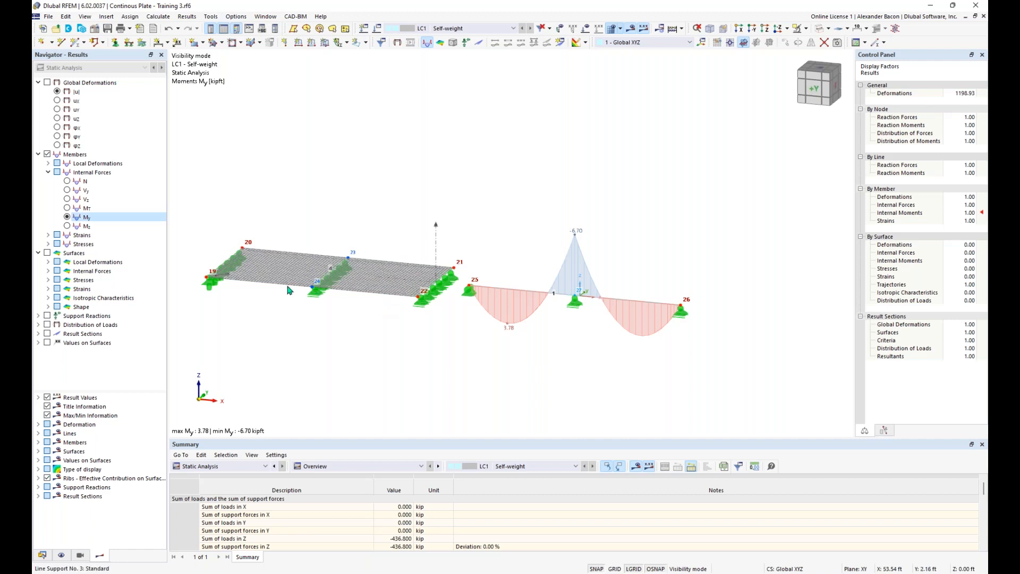
# Step: Turn on plate mx contours, then switch them to vx shear (±2.1005 kip/ft) beside the beam diagram
pyautogui.click(47, 253)
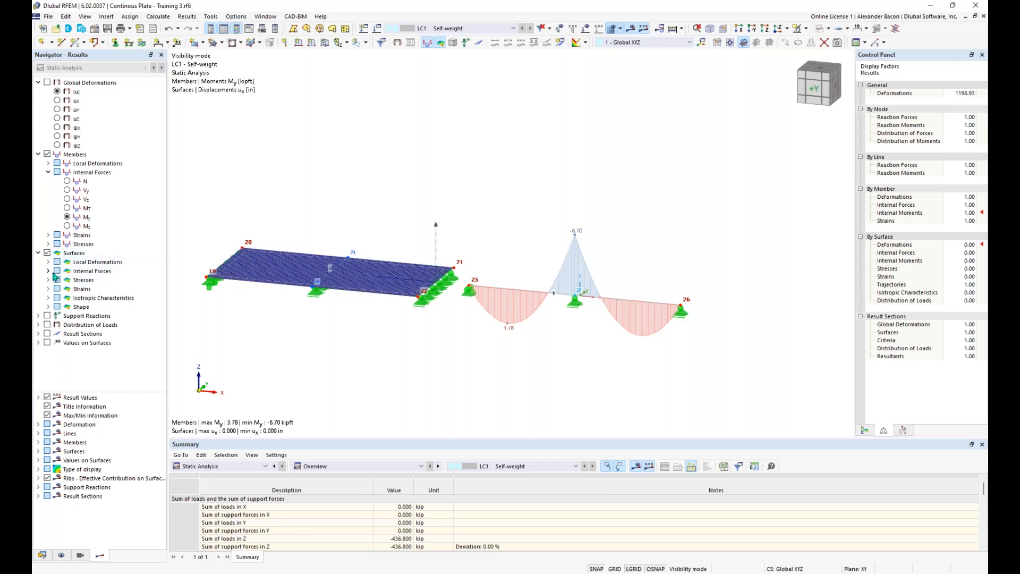
pyautogui.click(50, 272)
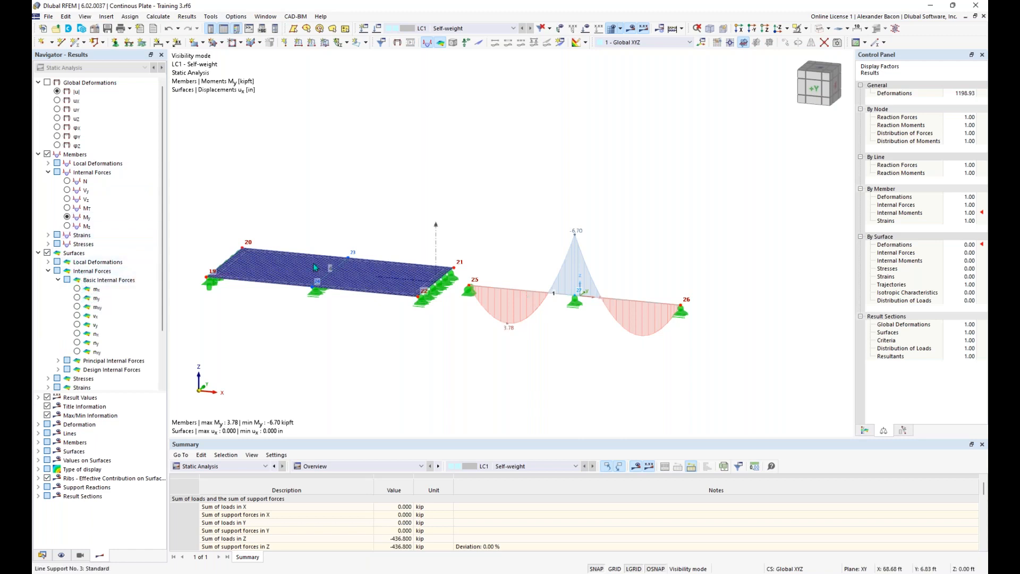
pyautogui.click(77, 291)
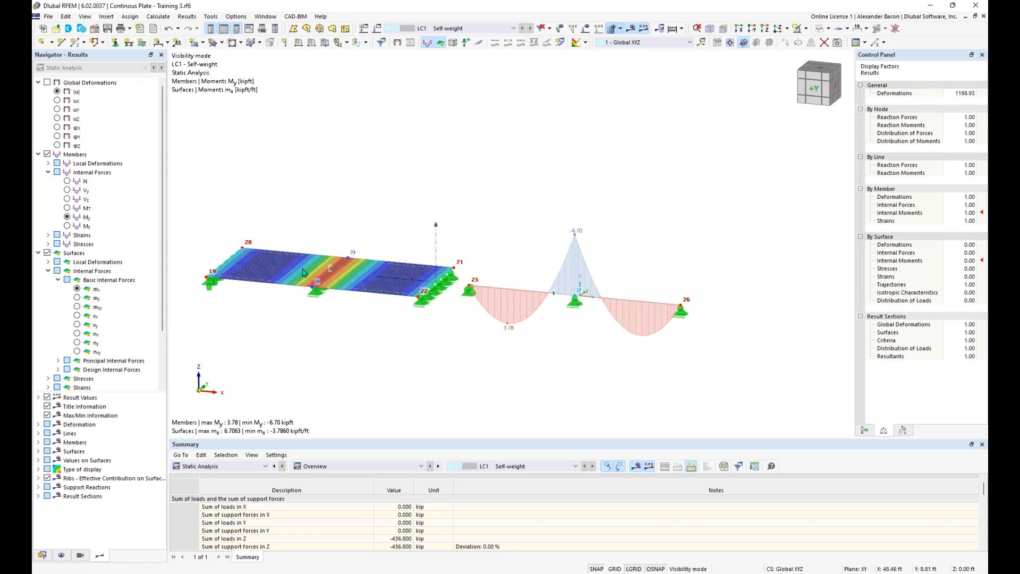
pyautogui.scroll(3, 305, 272)
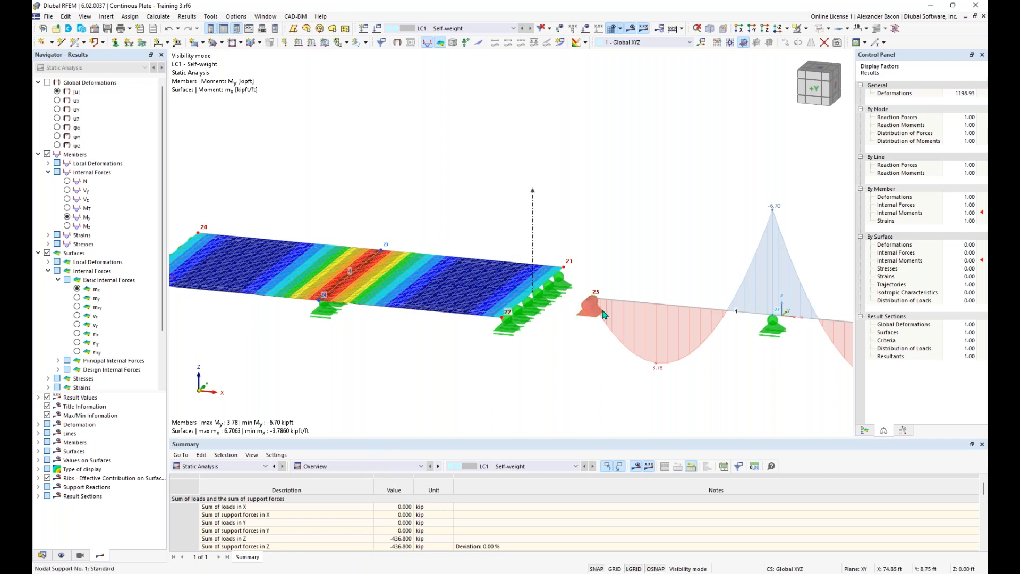
pyautogui.moveTo(777, 398); pyautogui.dragTo(616, 352, button='middle')
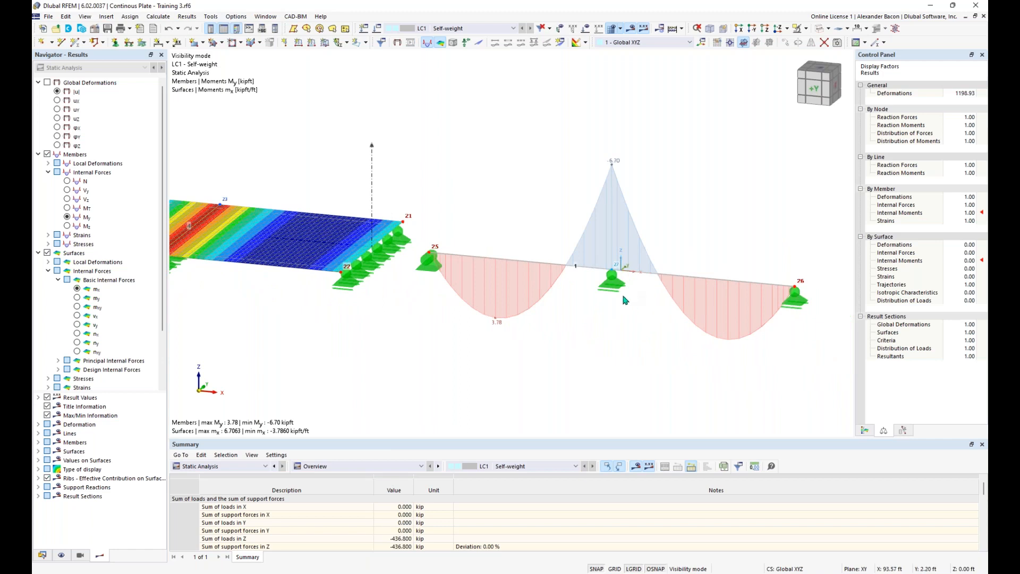
pyautogui.scroll(-3, 490, 338)
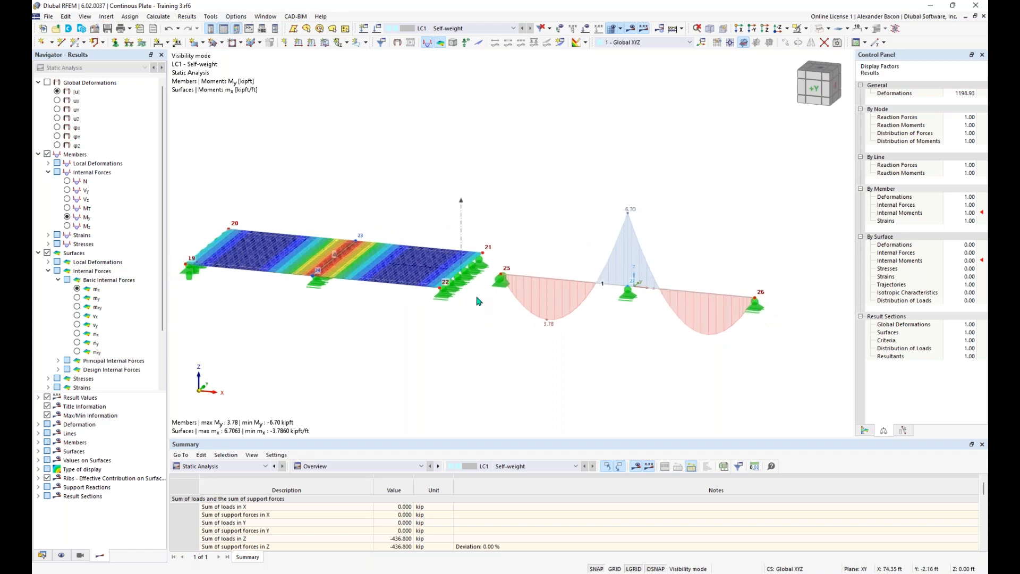
pyautogui.click(77, 316)
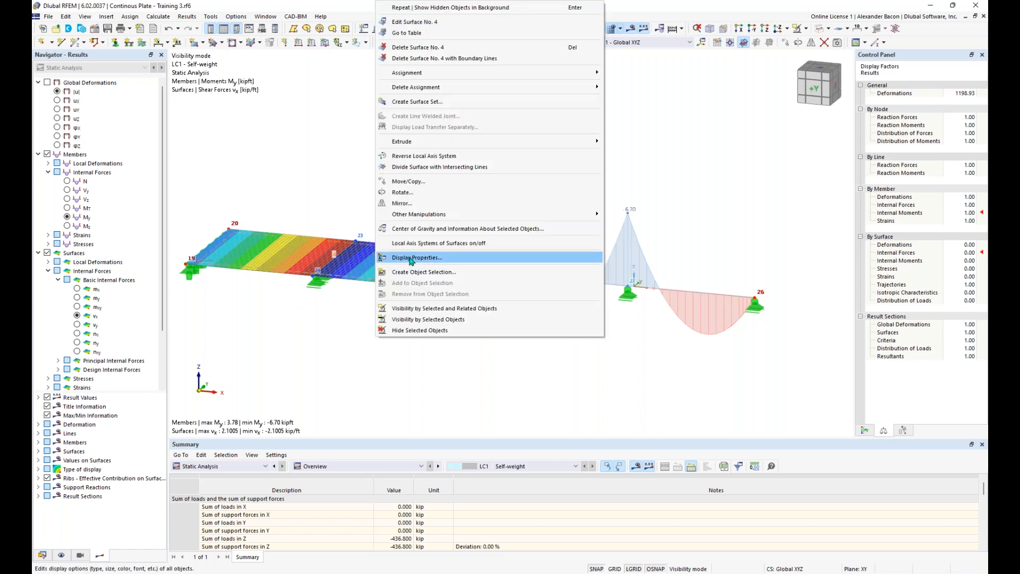
pyautogui.click(414, 249)
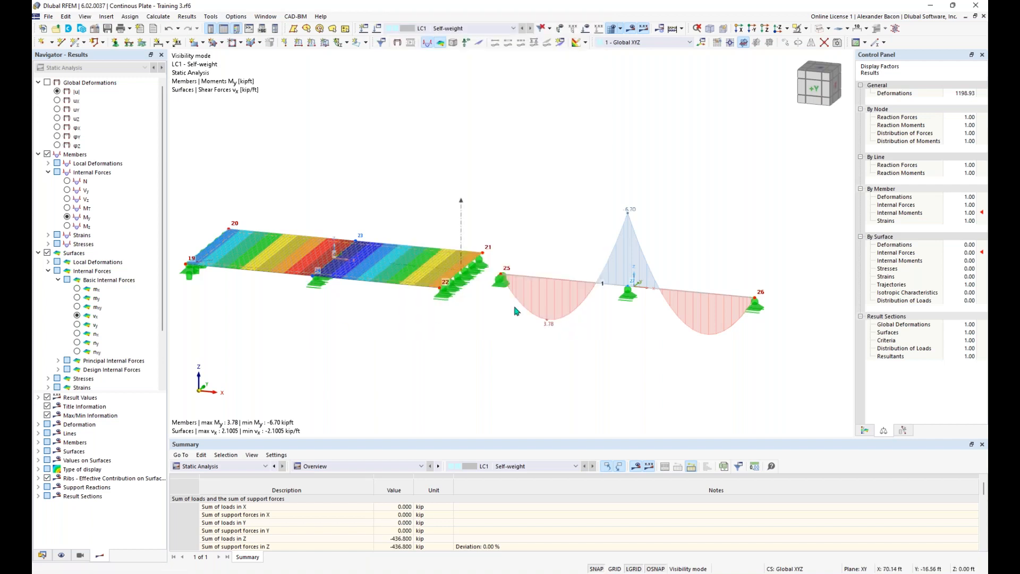
# Step: Switch the beam diagram to Vz shear force (±2.099 kip) and select nodal support No. 6
pyautogui.click(67, 199)
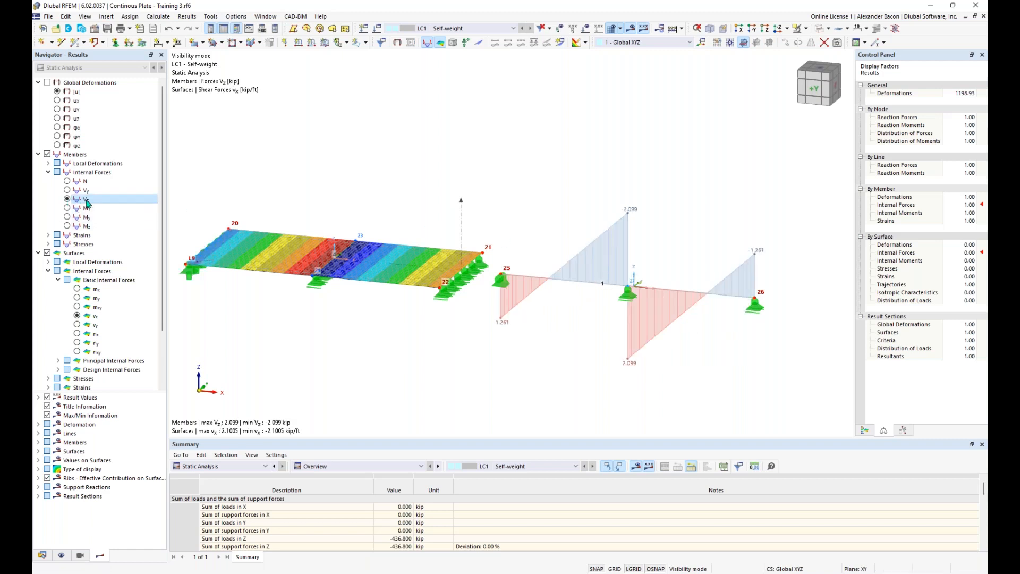
pyautogui.click(625, 301)
pyautogui.scroll(-1, 520, 345)
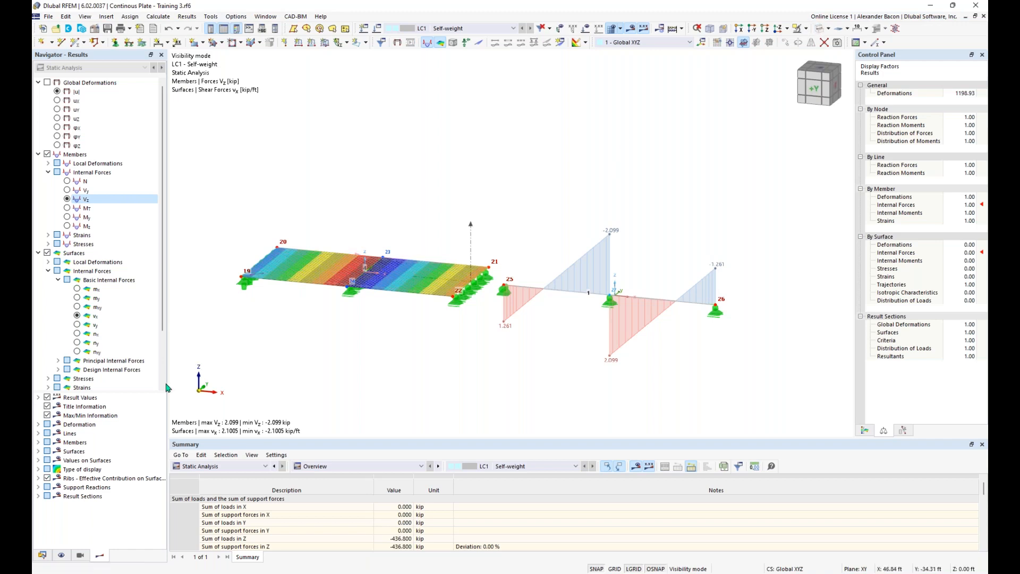
pyautogui.scroll(-2, 114, 378)
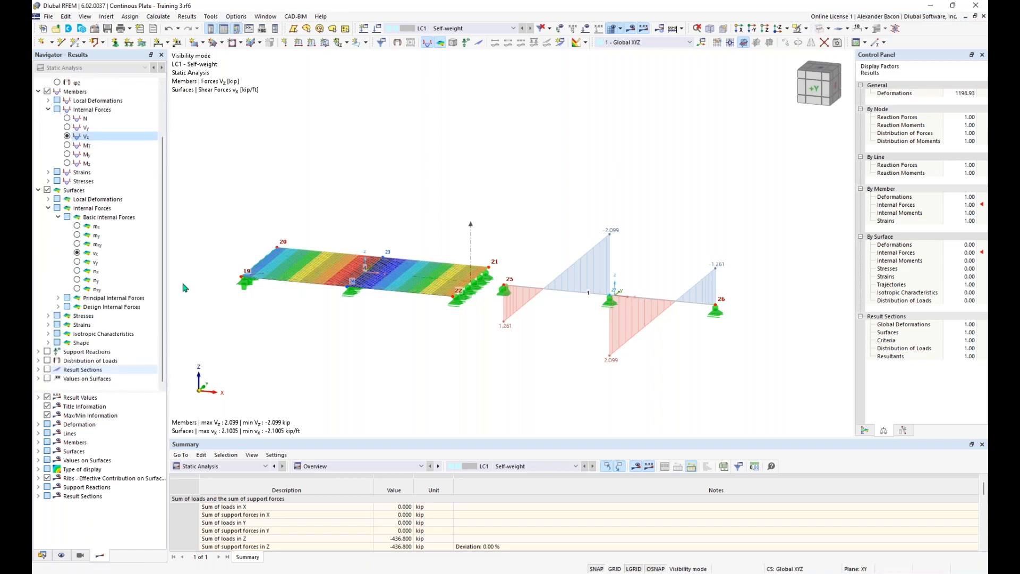
# Step: Cancel visibility mode and zoom out to all four plates with vx contours (±3.7284 kip/ft)
pyautogui.click(807, 29)
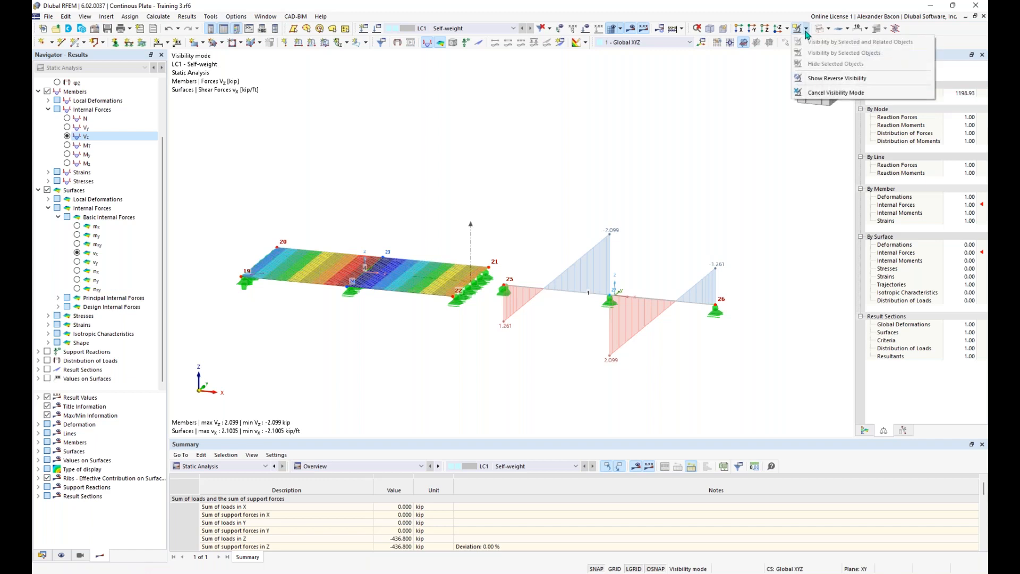
pyautogui.click(821, 93)
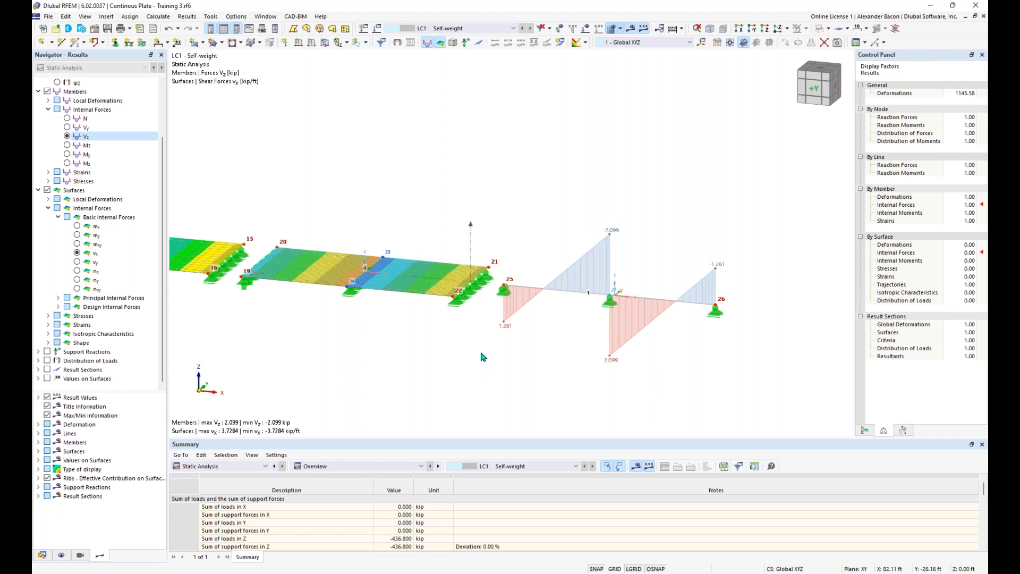
pyautogui.scroll(-2, 483, 357)
pyautogui.moveTo(373, 356); pyautogui.dragTo(495, 373, button='middle')
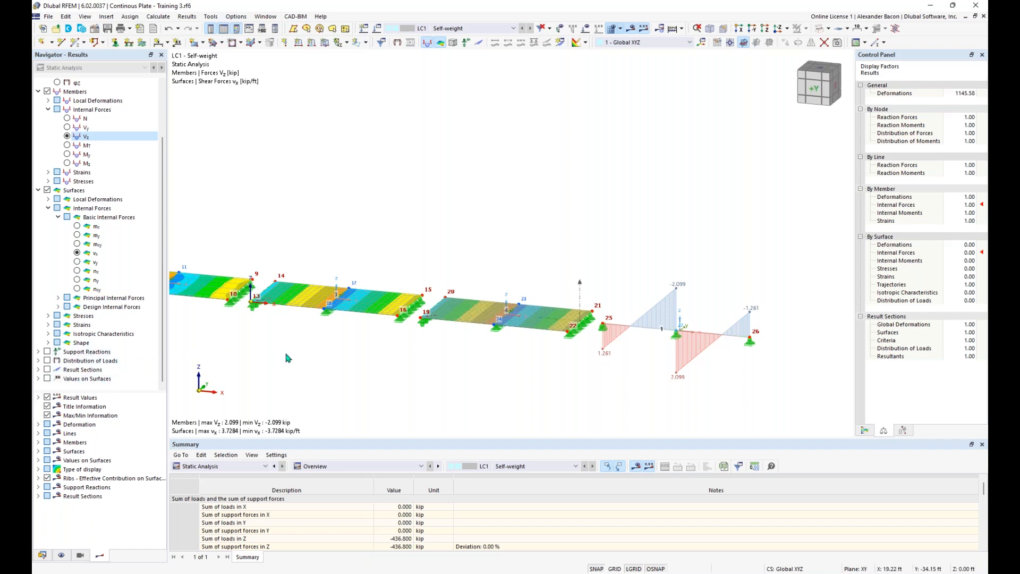
pyautogui.scroll(-1, 287, 353)
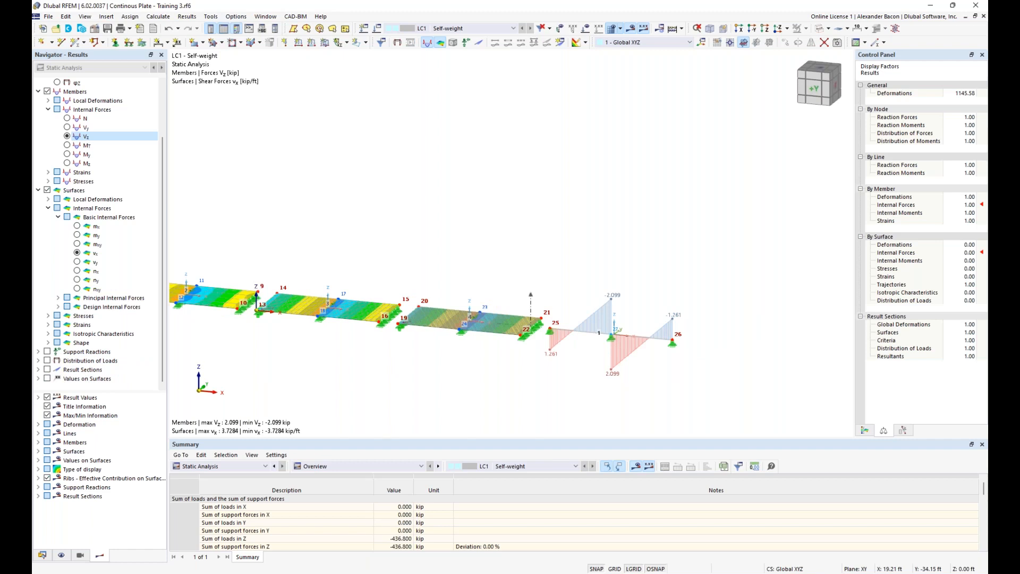
pyautogui.moveTo(299, 361); pyautogui.dragTo(451, 354, button='middle')
pyautogui.scroll(-1, 455, 355)
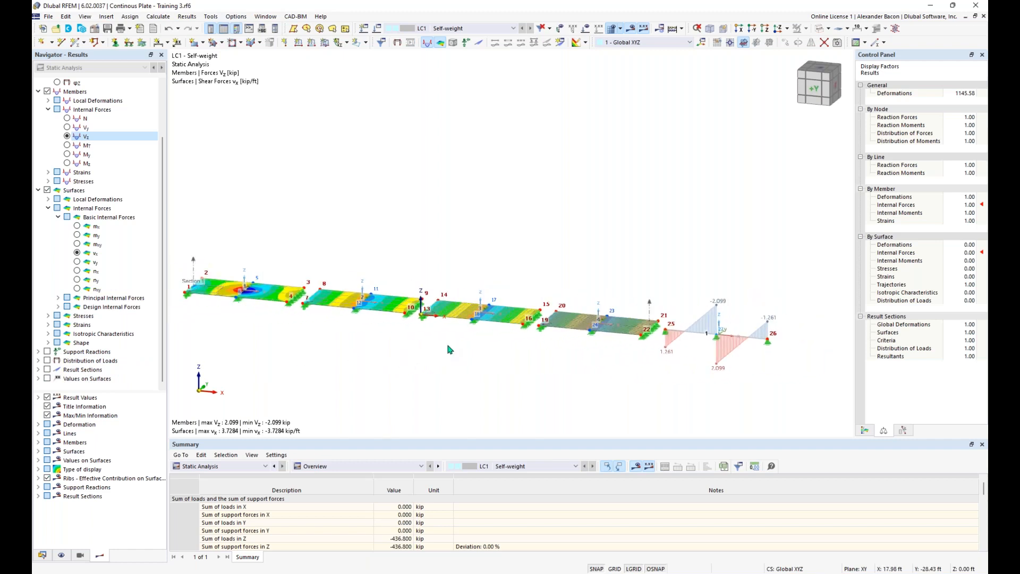
# Step: Turn on result section diagrams and label them with their local extreme values
pyautogui.click(47, 369)
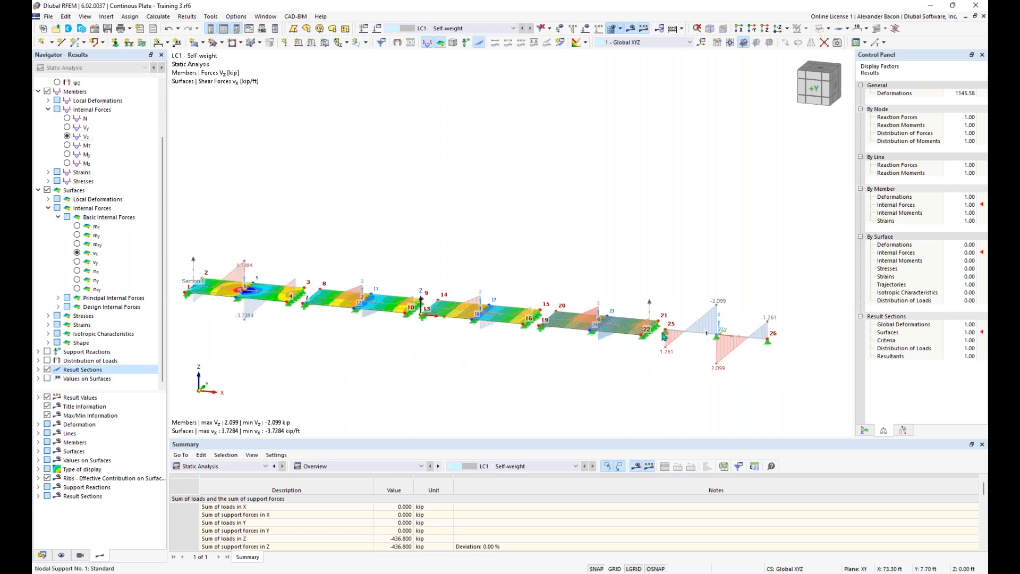
pyautogui.scroll(2, 667, 332)
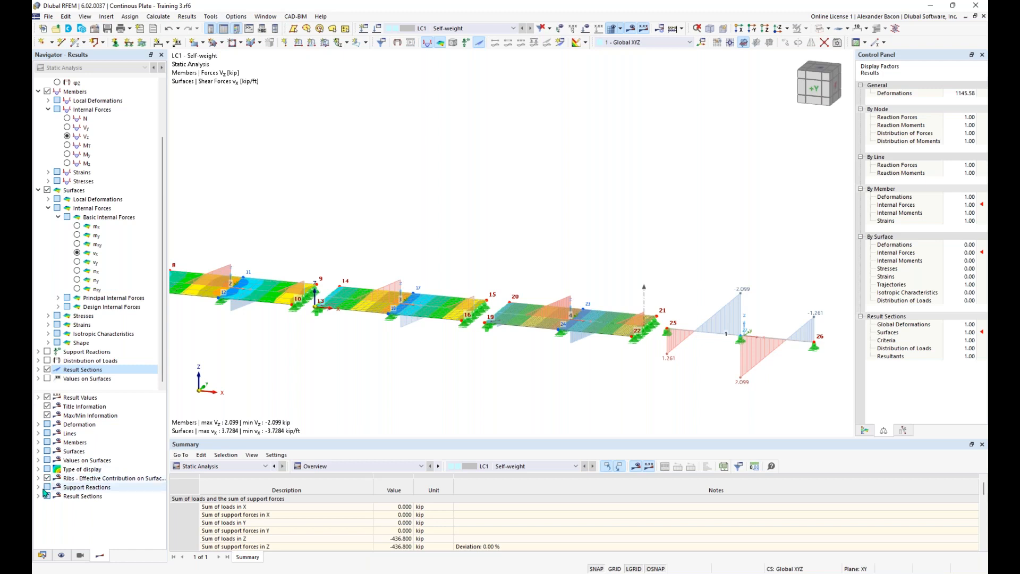
pyautogui.click(38, 460)
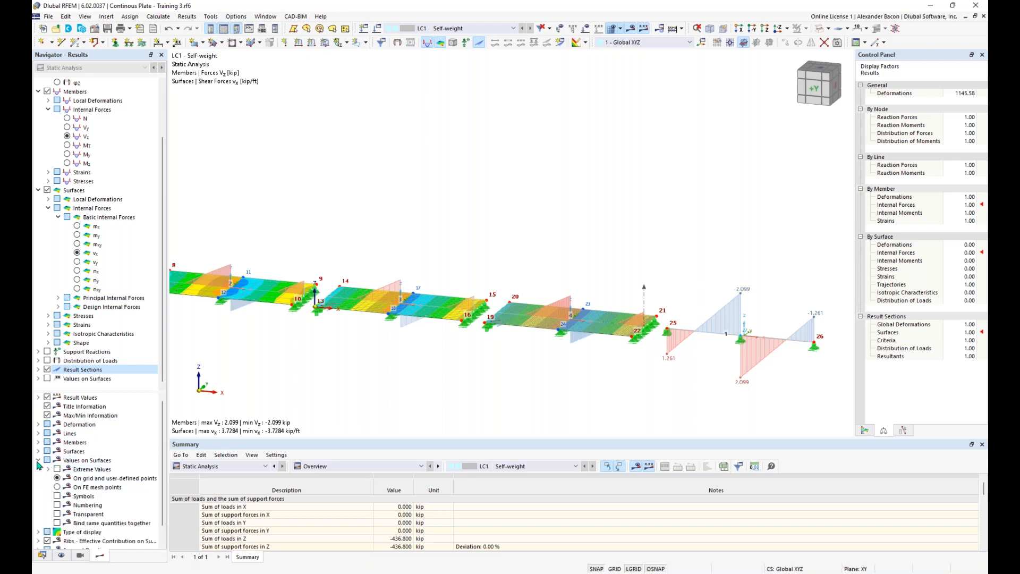
pyautogui.click(38, 461)
pyautogui.click(38, 496)
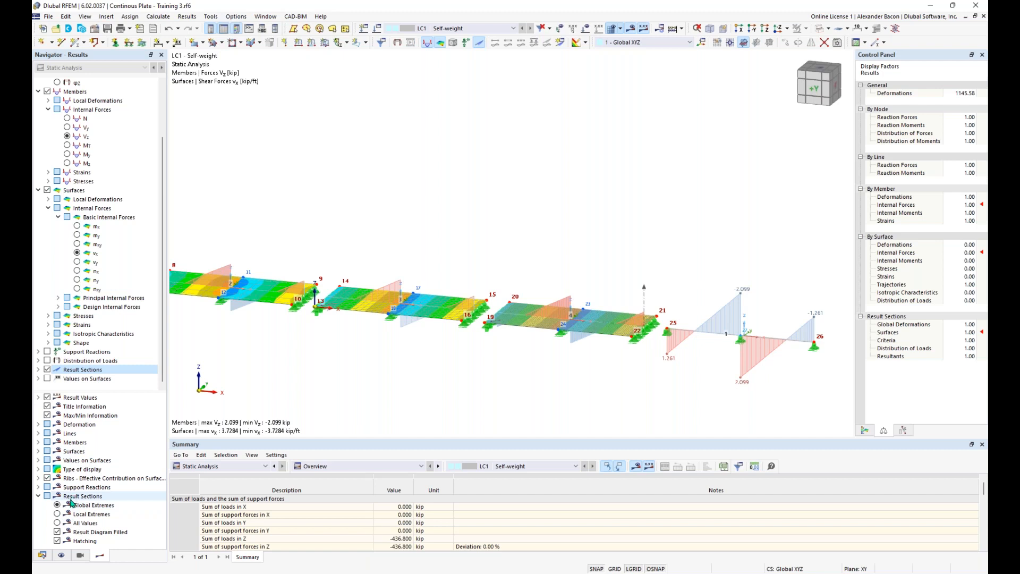
pyautogui.click(57, 515)
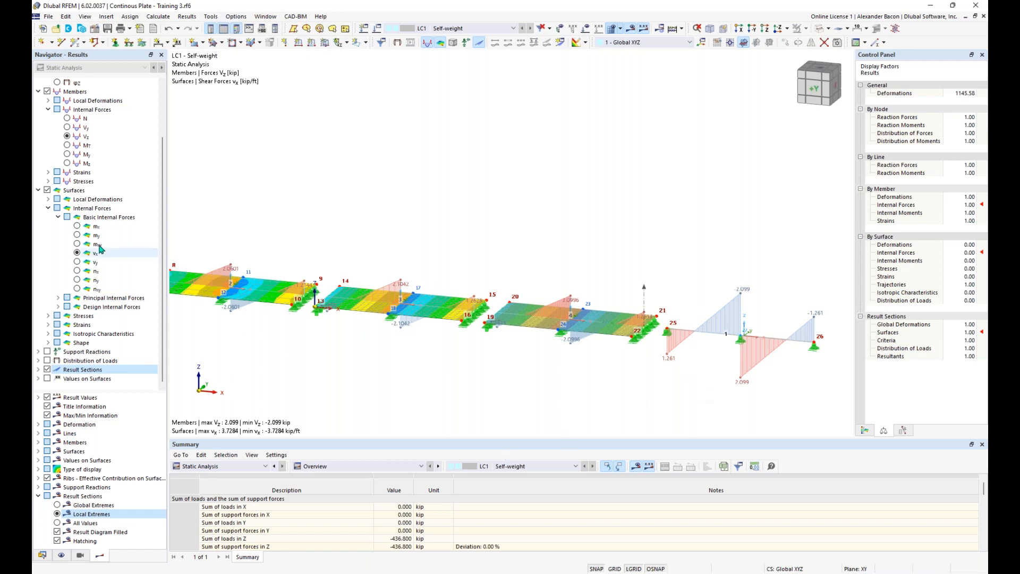
# Step: Switch plates to mx contours (8.4420 to -3.7860 kipft/ft) and the beam to My, centring the beam end
pyautogui.click(78, 226)
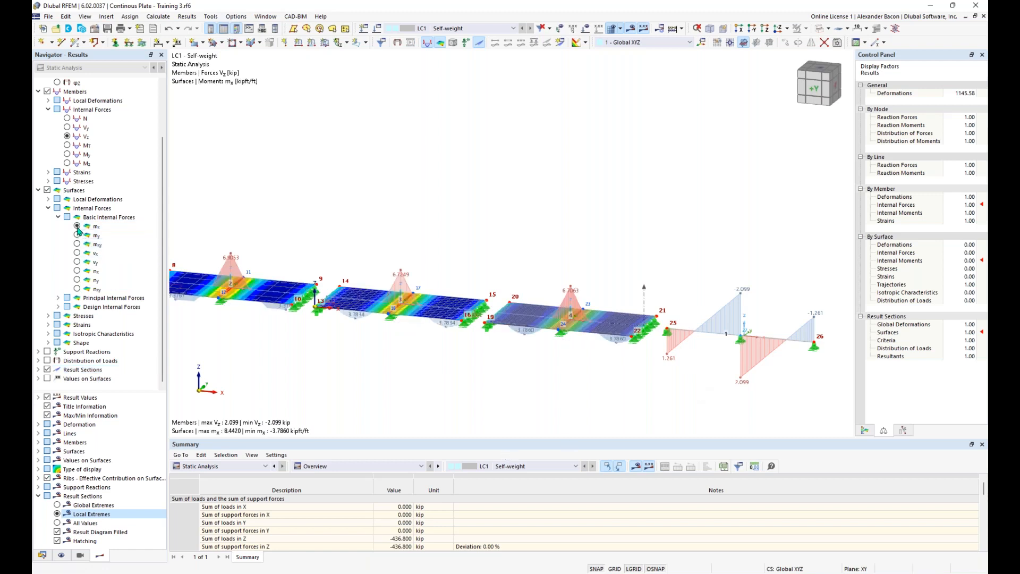
pyautogui.click(84, 156)
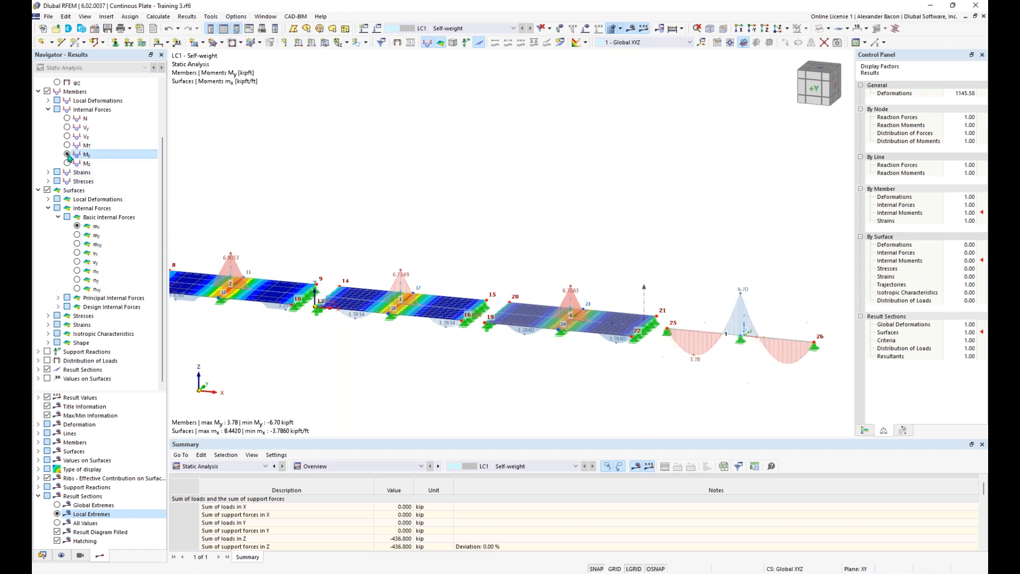
pyautogui.scroll(1, 726, 367)
pyautogui.moveTo(711, 367); pyautogui.dragTo(585, 360, button='middle')
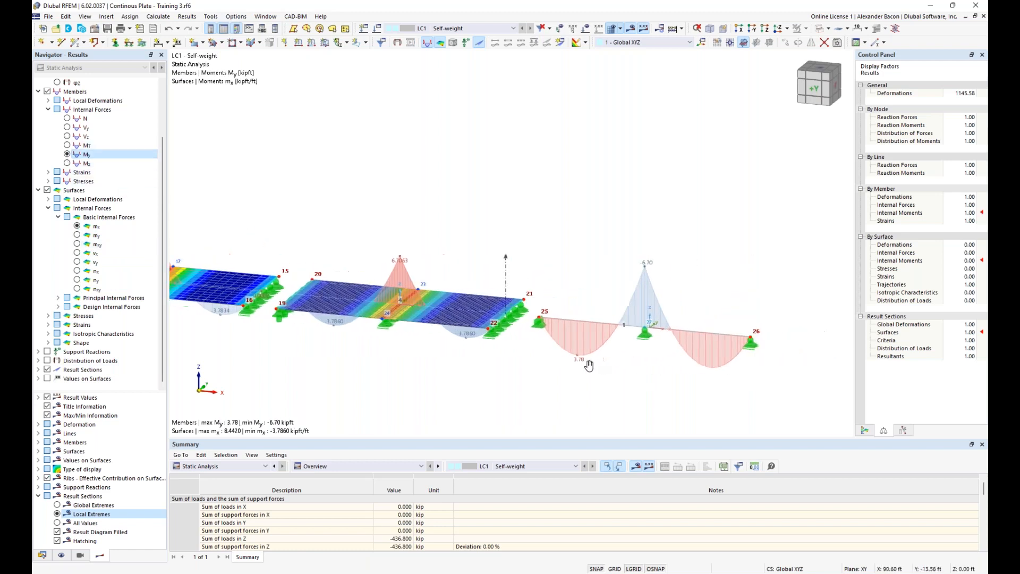
pyautogui.scroll(2, 583, 355)
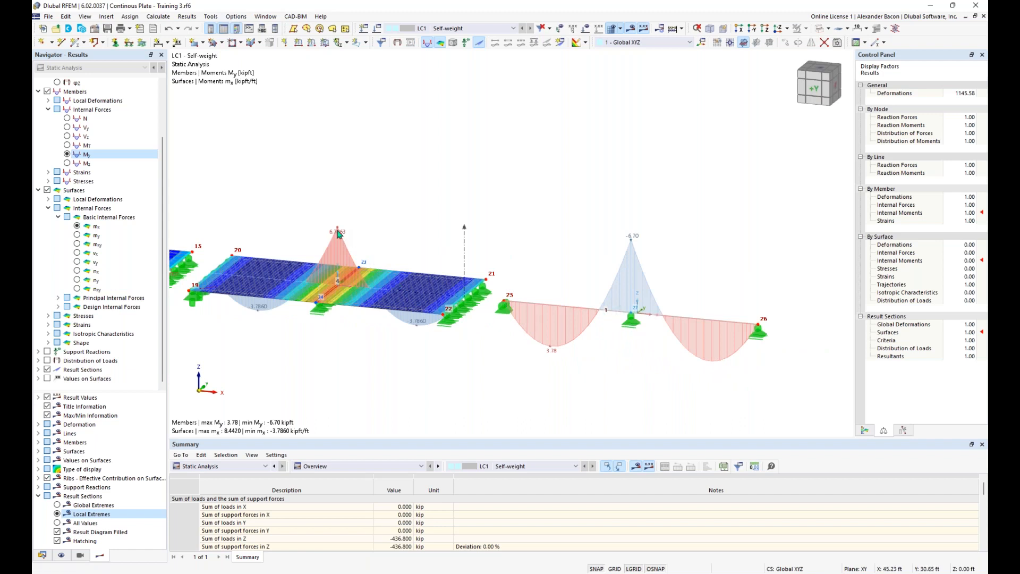
pyautogui.scroll(-2, 345, 244)
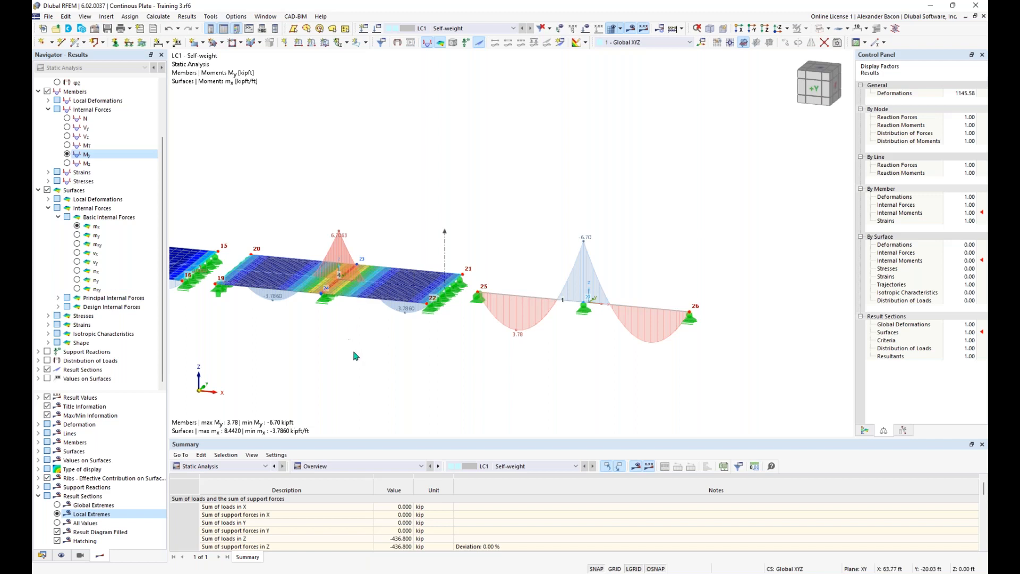
pyautogui.moveTo(359, 367); pyautogui.dragTo(383, 375, button='middle')
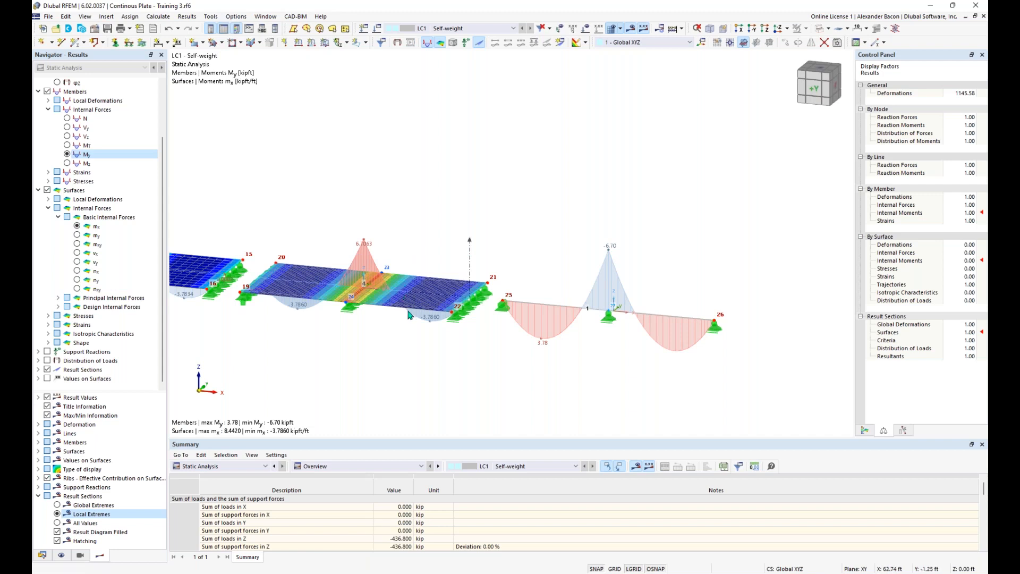
# Step: Pan across the model from the leftmost plate panels to the third and fourth plates
pyautogui.scroll(-2, 404, 319)
pyautogui.scroll(3, 391, 342)
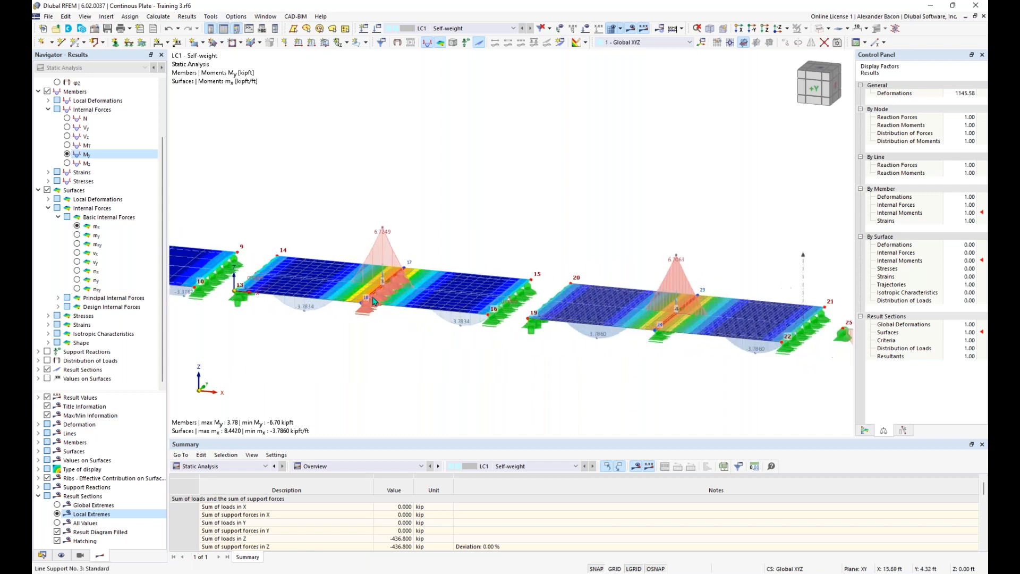
pyautogui.scroll(4, 439, 358)
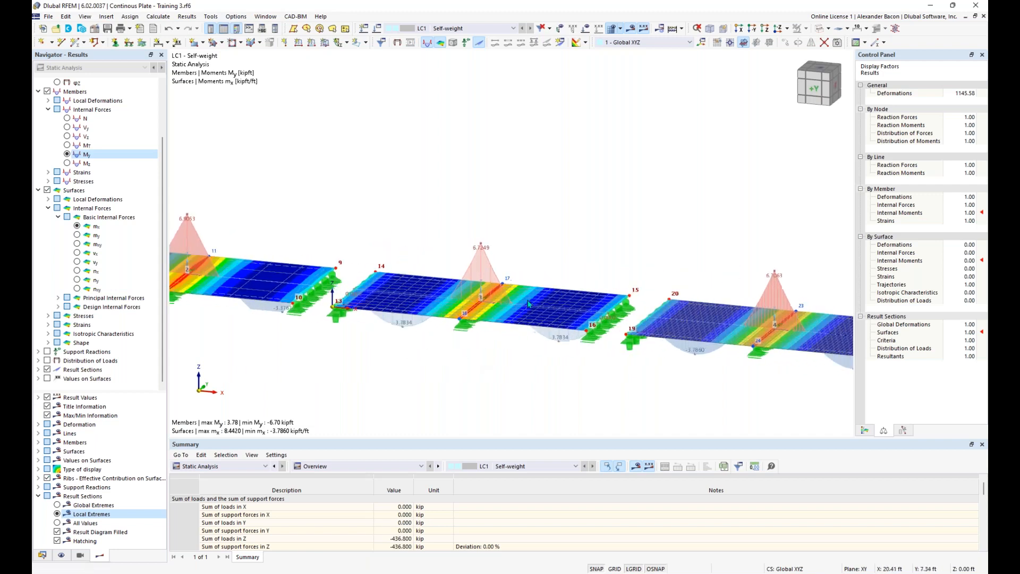
pyautogui.moveTo(364, 230); pyautogui.dragTo(545, 237, button='middle')
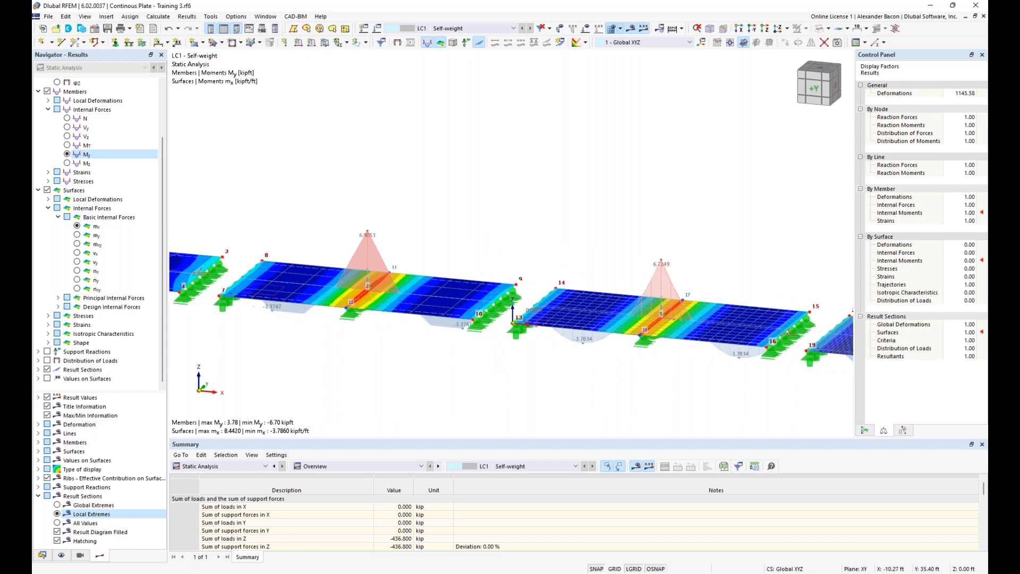
pyautogui.moveTo(396, 241); pyautogui.dragTo(524, 248, button='middle')
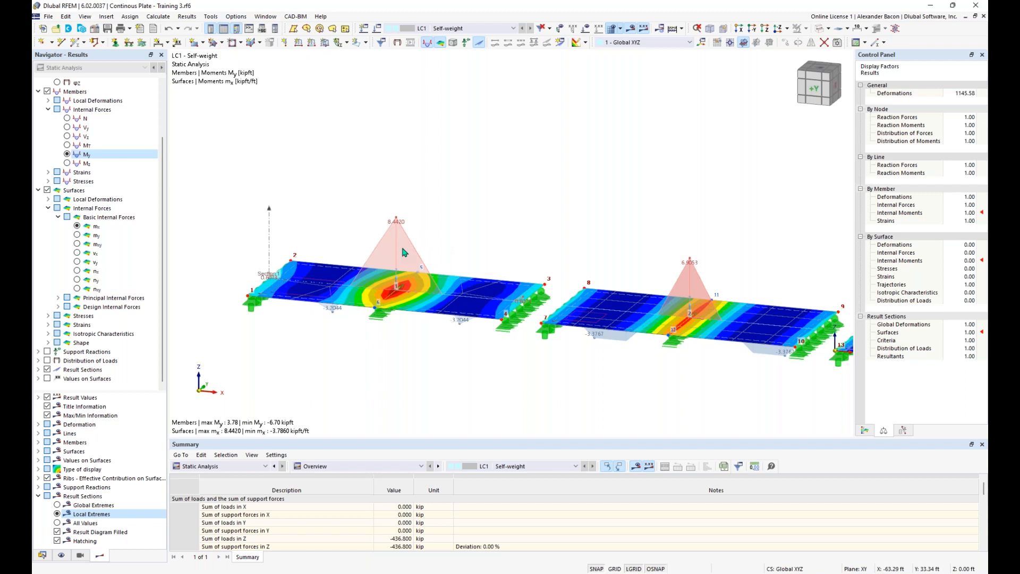
pyautogui.moveTo(599, 305); pyautogui.dragTo(456, 282, button='middle')
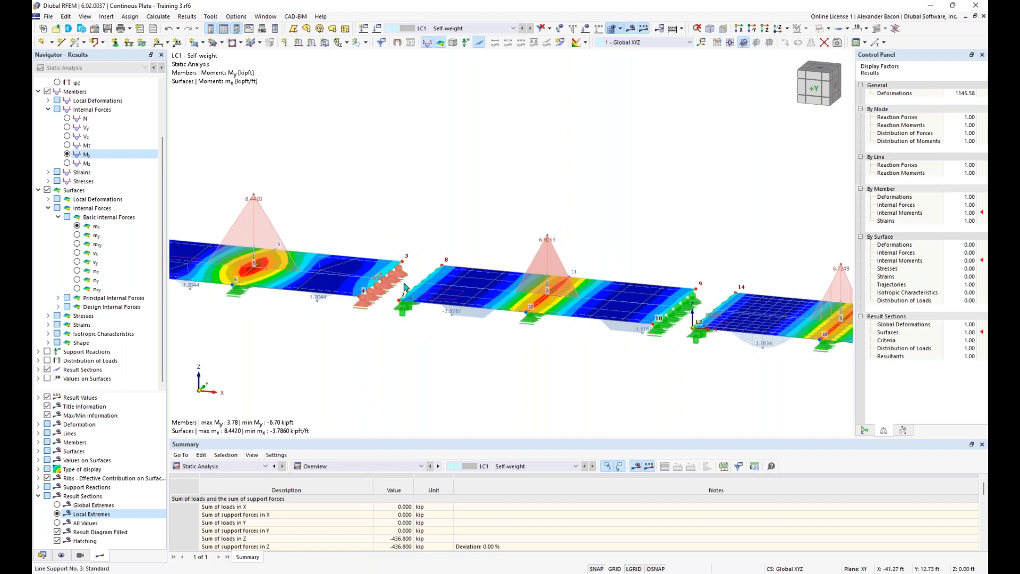
pyautogui.scroll(-1, 404, 289)
pyautogui.moveTo(571, 309); pyautogui.dragTo(485, 290, button='middle')
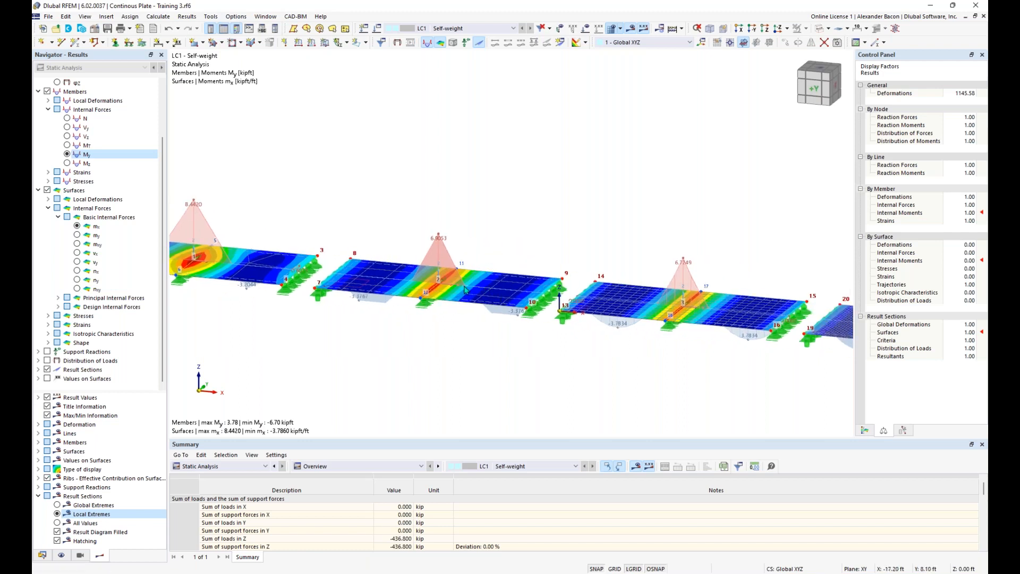
# Step: Pan from the first plate to plate 4's beam diagram, then orbit to view the plates from above
pyautogui.moveTo(314, 278); pyautogui.dragTo(416, 292, button='middle')
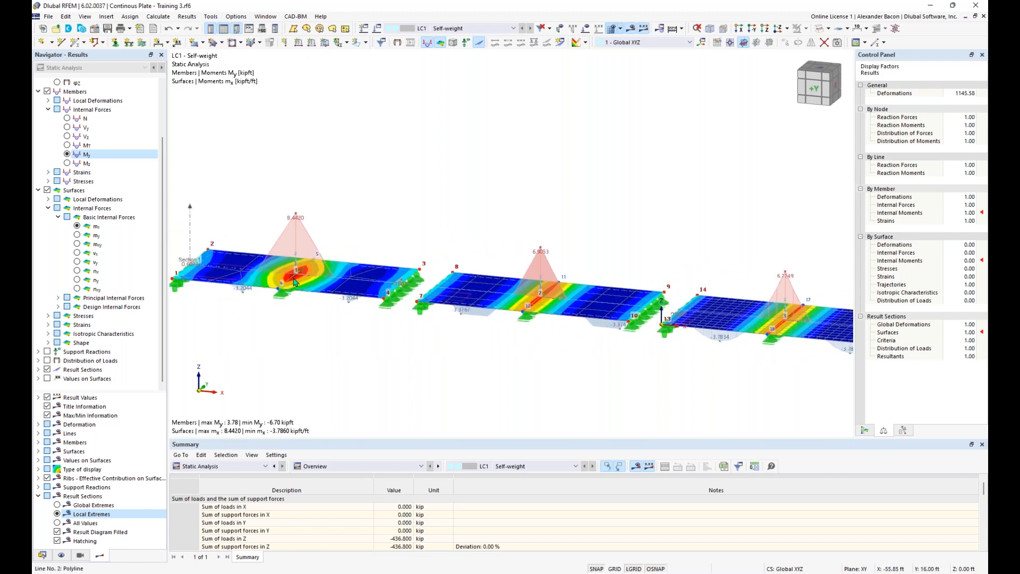
pyautogui.moveTo(442, 325); pyautogui.dragTo(319, 315, button='middle')
pyautogui.moveTo(495, 352); pyautogui.dragTo(402, 344, button='middle')
pyautogui.moveTo(519, 353); pyautogui.dragTo(456, 346, button='middle')
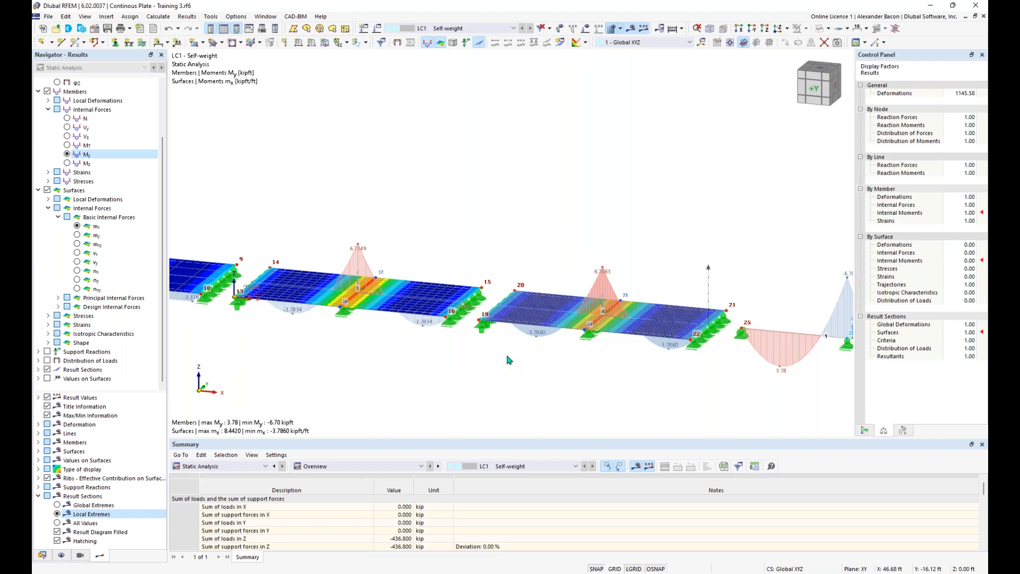
pyautogui.keyDown('ctrl'); pyautogui.moveTo(363, 345); pyautogui.dragTo(494, 389, button='middle'); pyautogui.keyUp('ctrl')
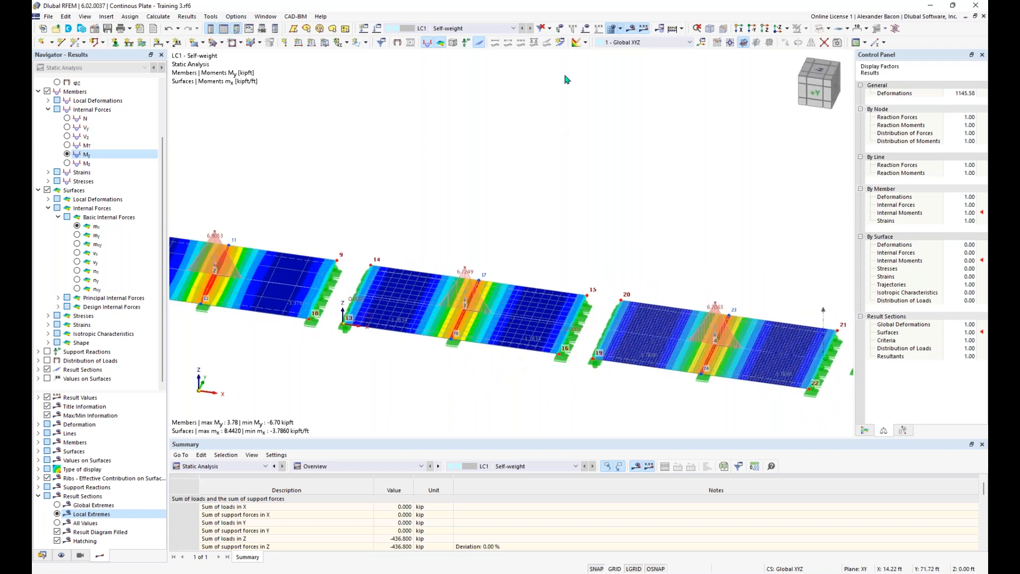
# Step: Switch off result display, leaving only the meshed plates, beam and supports visible
pyautogui.click(631, 29)
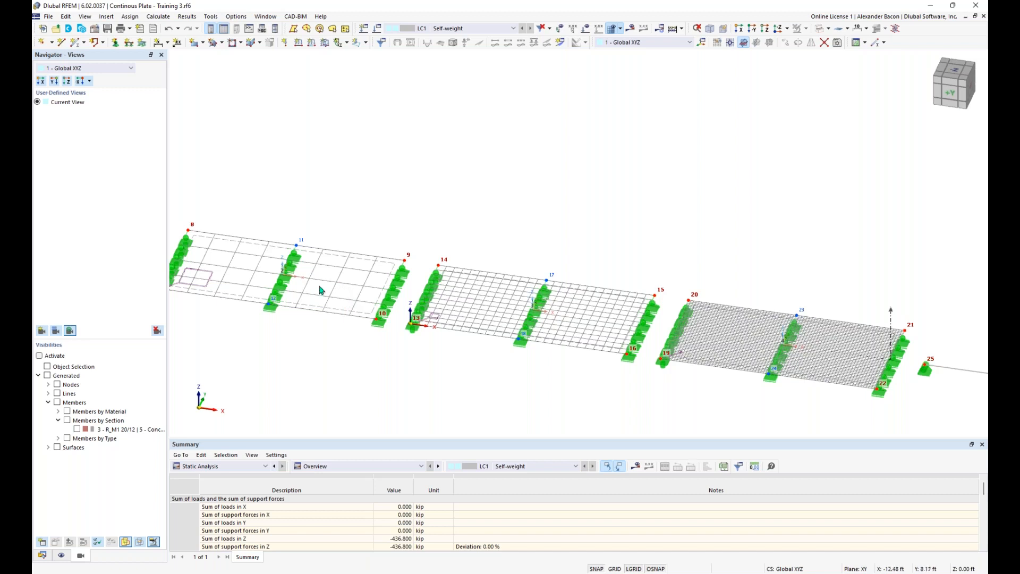
pyautogui.scroll(1, 326, 294)
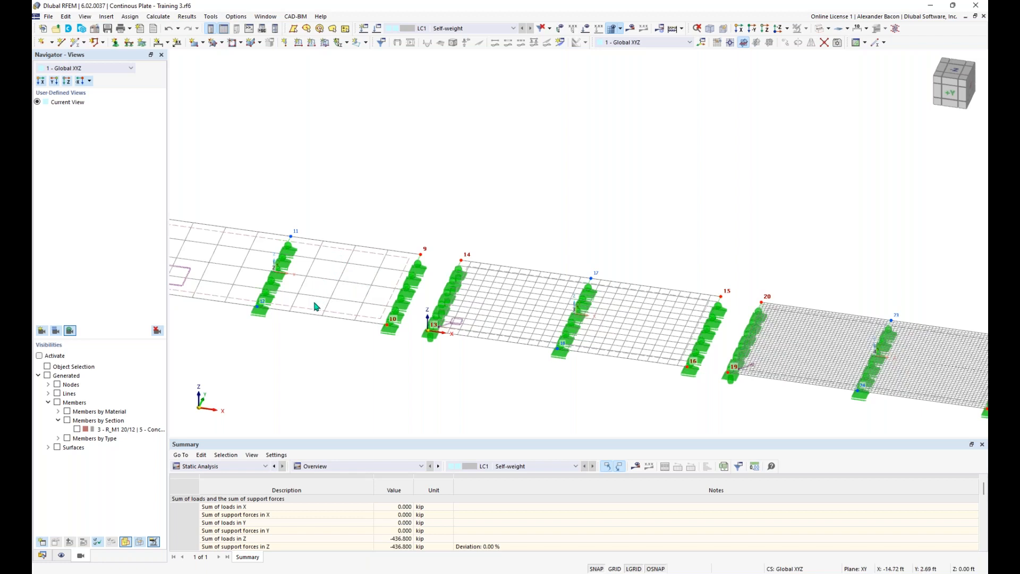
pyautogui.scroll(-3, 329, 319)
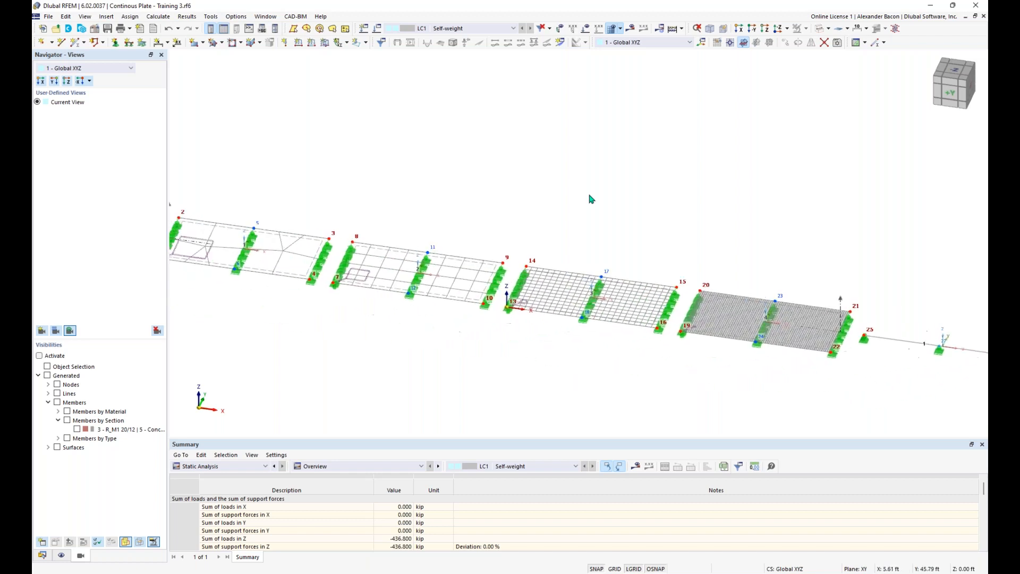
# Step: Turn results back on and review Result Section No. 1's diagrams before closing that window
pyautogui.click(630, 28)
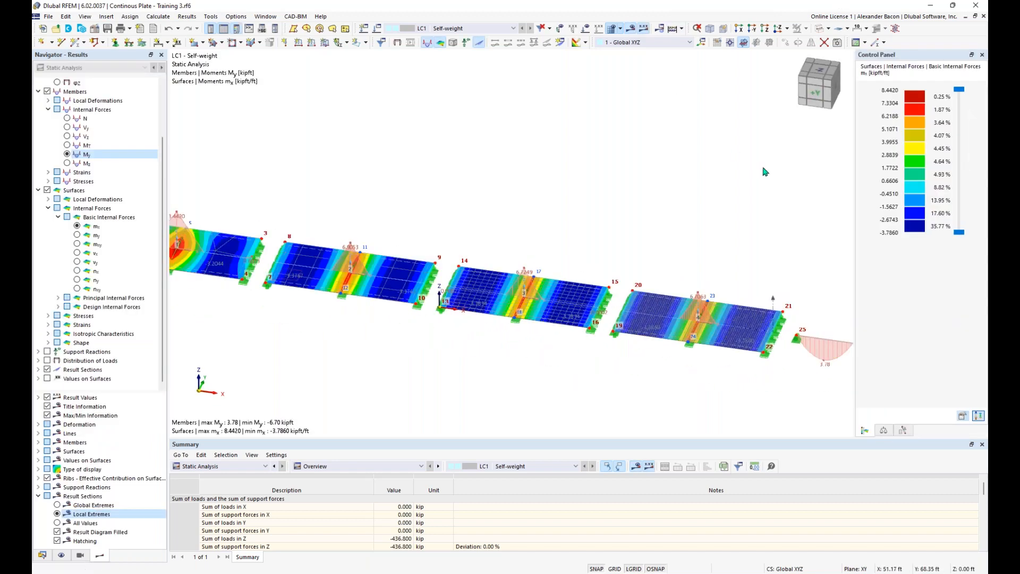
pyautogui.rightClick(774, 301)
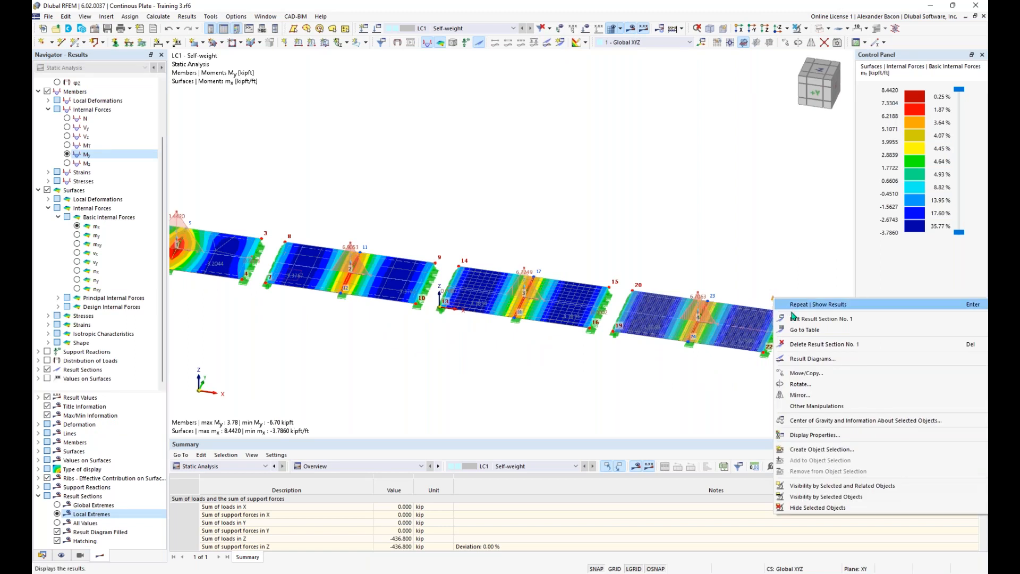
pyautogui.click(814, 360)
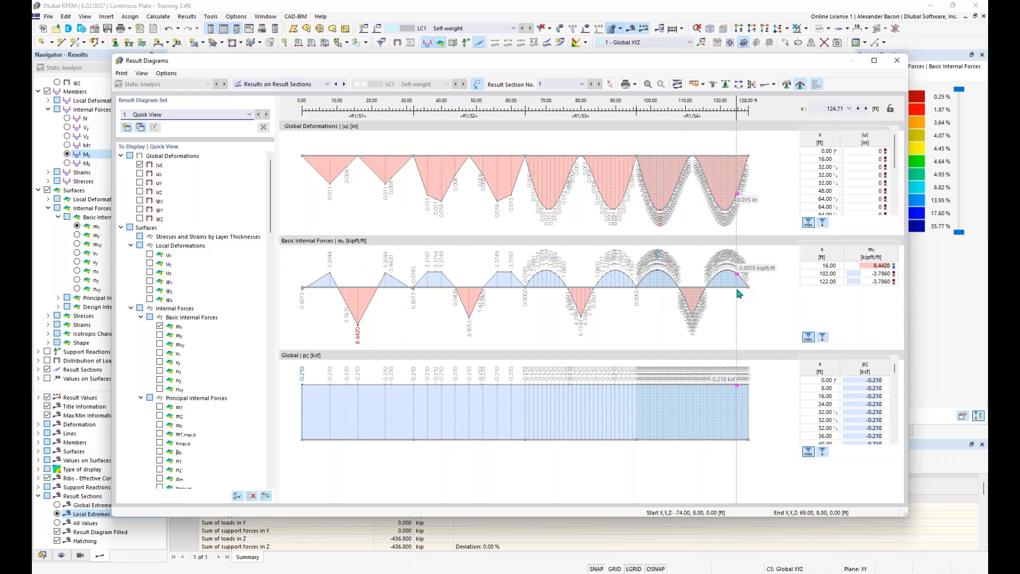
pyautogui.click(897, 60)
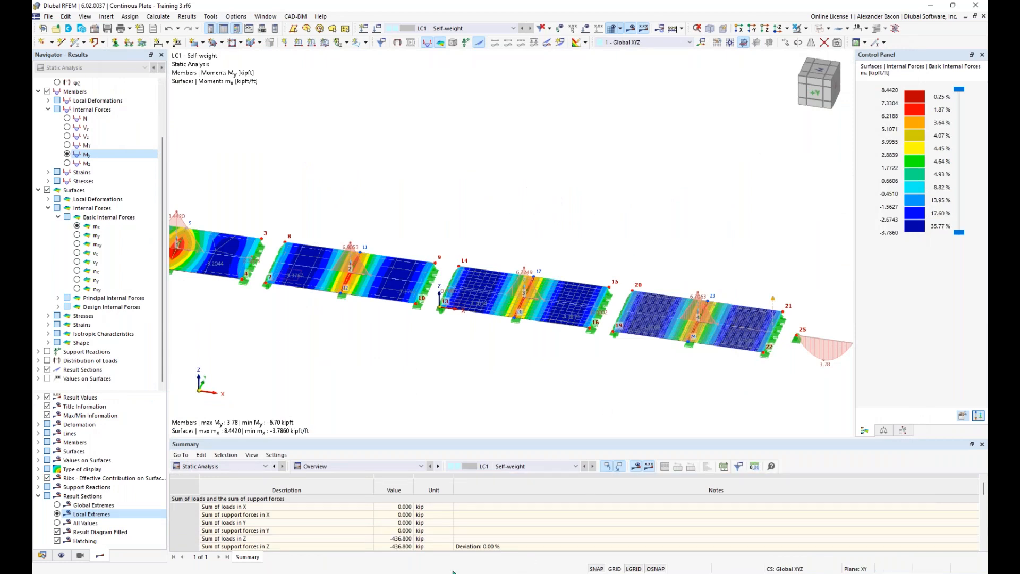
pyautogui.press('super+Tab')
# Step: Advance the PowerPoint slideshow to slide 9, 'Any Questions', then return to the RFEM model
pyautogui.click(834, 205)
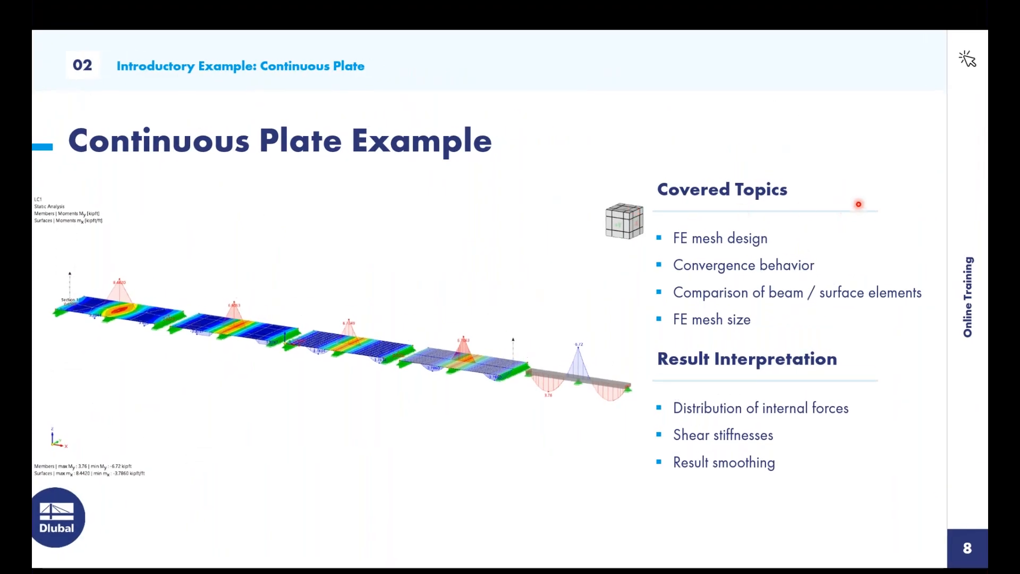
pyautogui.press('Right')
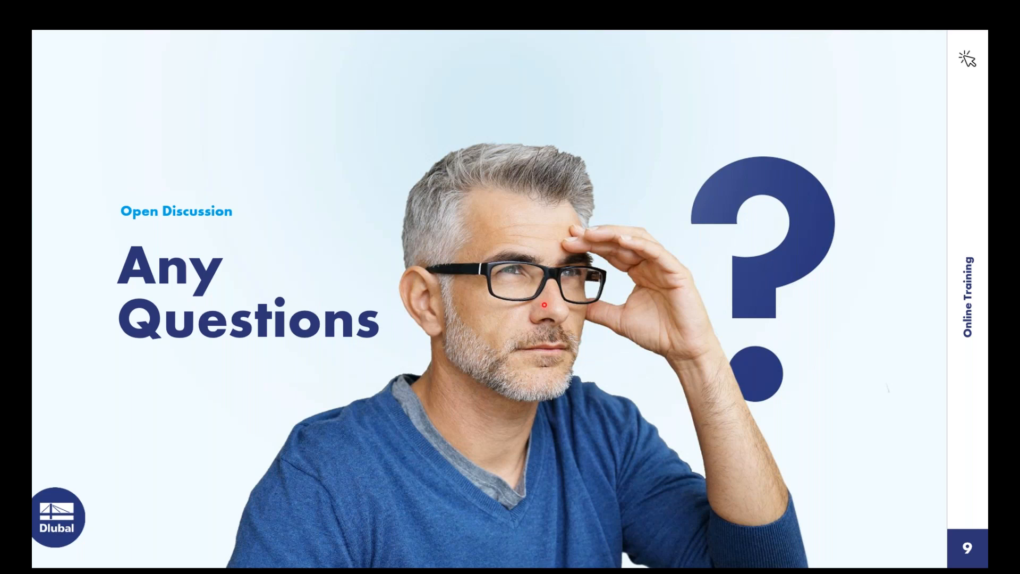
pyautogui.press('super+Tab')
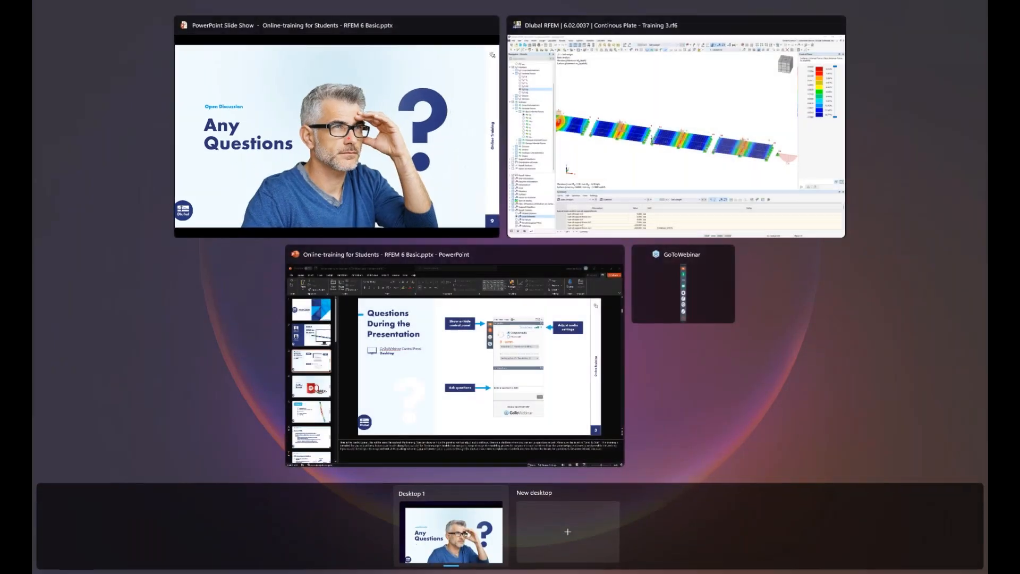
pyautogui.click(568, 175)
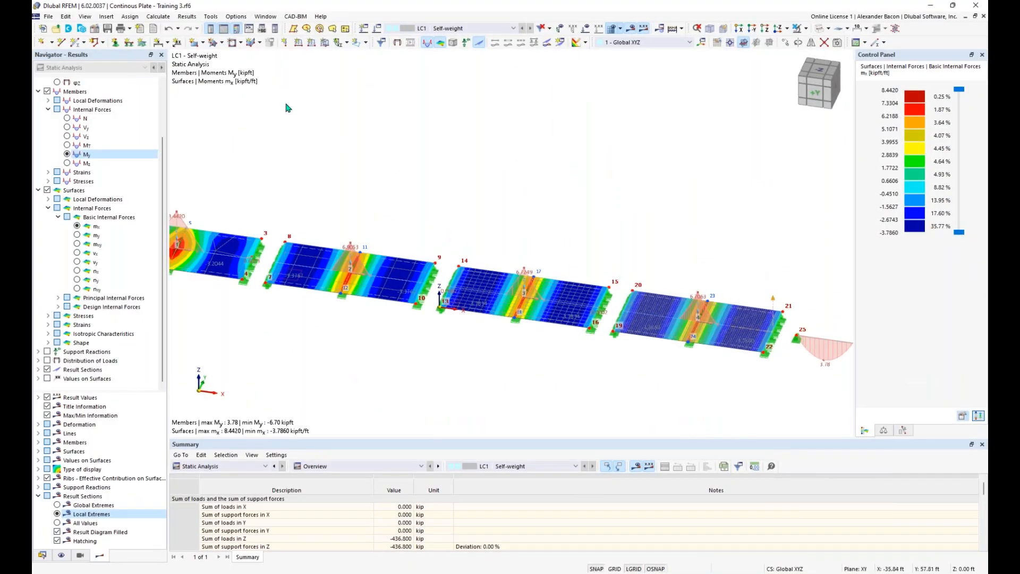
# Step: Show the Data navigator and expand Materials to list the model's five materials
pyautogui.click(42, 556)
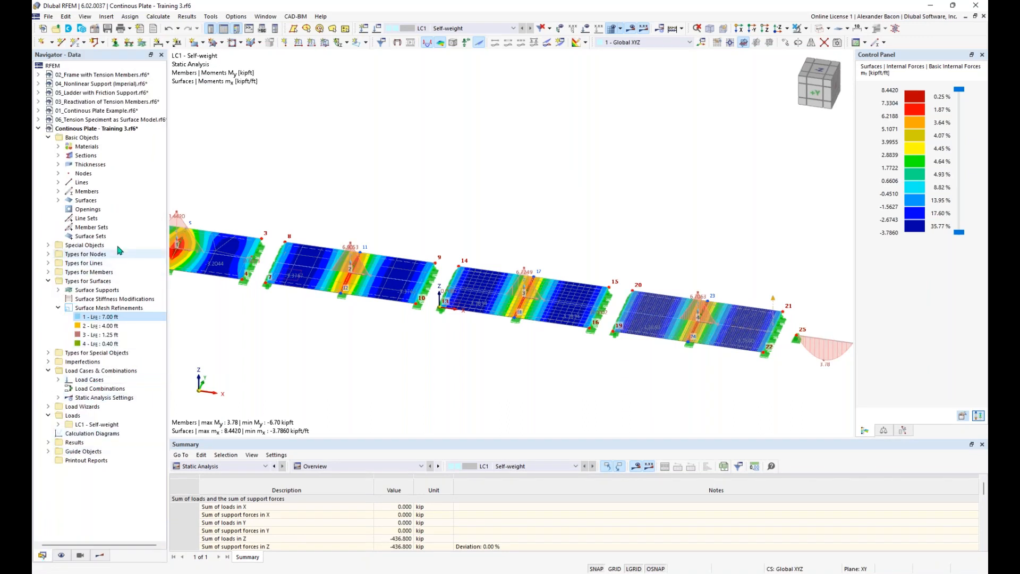
pyautogui.doubleClick(85, 147)
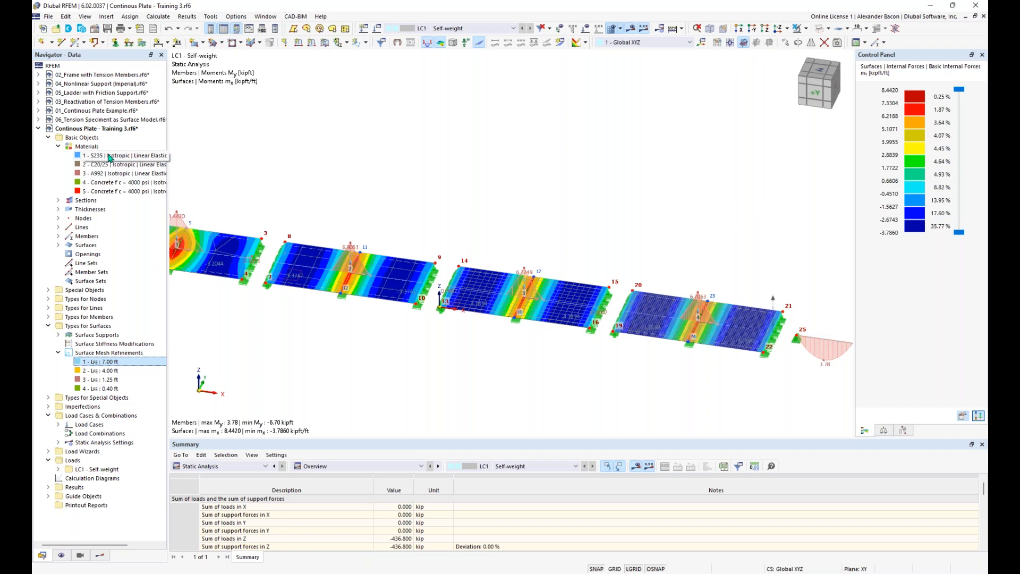
pyautogui.rightClick(96, 152)
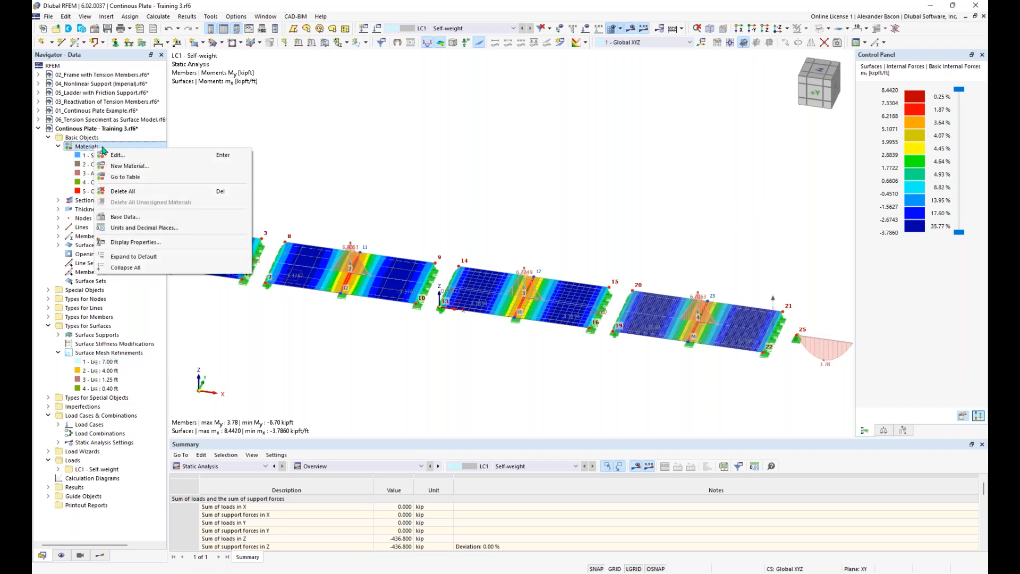
# Step: Attempt a new material, dismiss the positive-value error, and close the window without saving
pyautogui.click(127, 167)
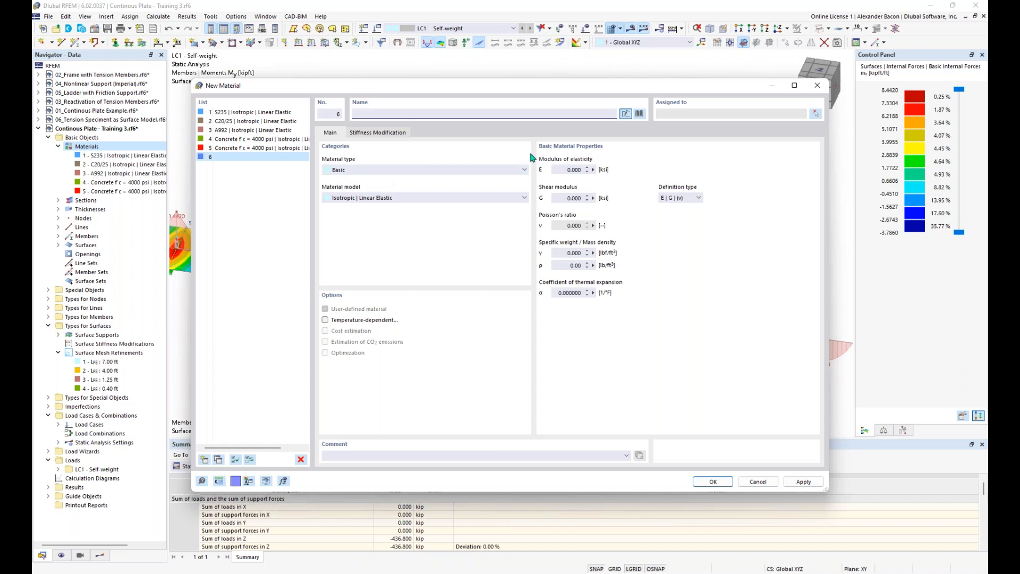
pyautogui.click(570, 169)
pyautogui.click(570, 198)
pyautogui.click(714, 482)
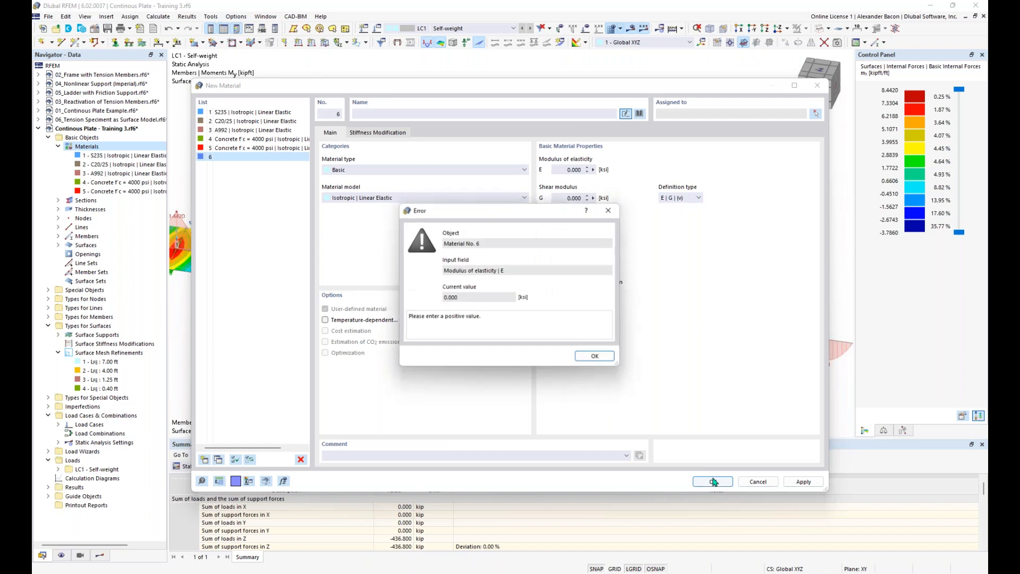
pyautogui.click(605, 361)
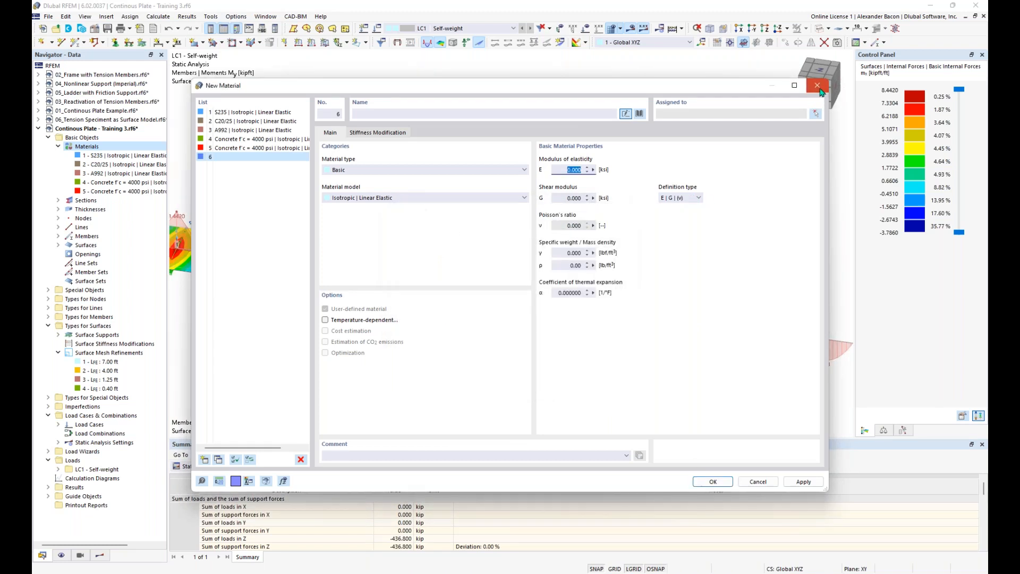
pyautogui.click(819, 87)
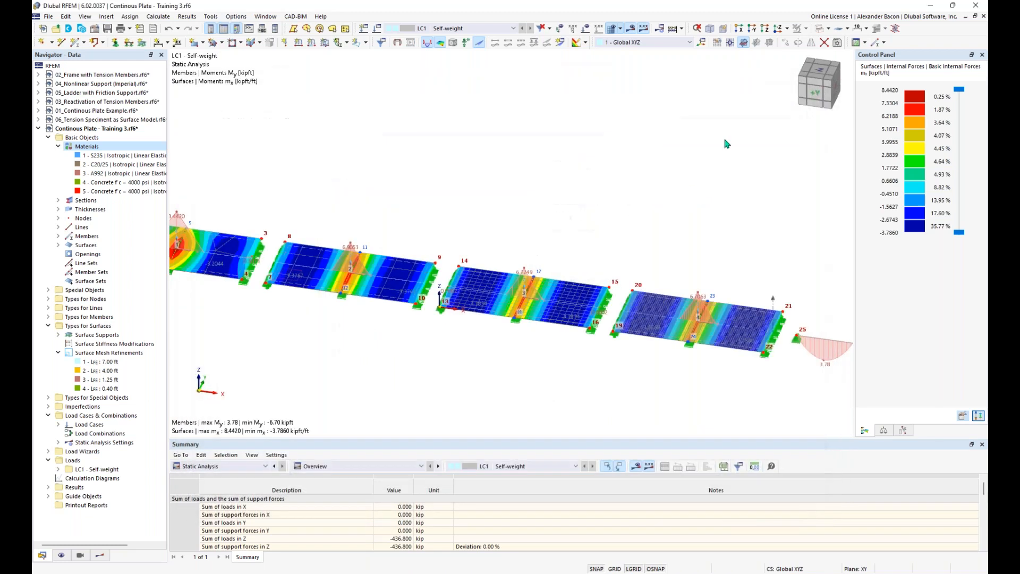
# Step: Return to the PowerPoint slideshow and advance to slide 10, 'Coffee Break'
pyautogui.press('super+Tab')
pyautogui.click(592, 210)
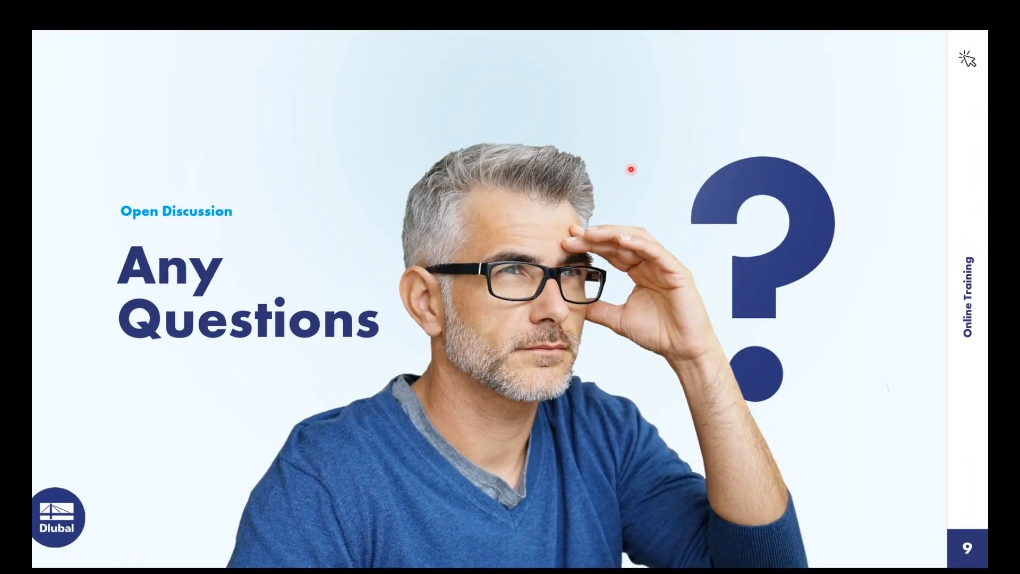
pyautogui.press('Right')
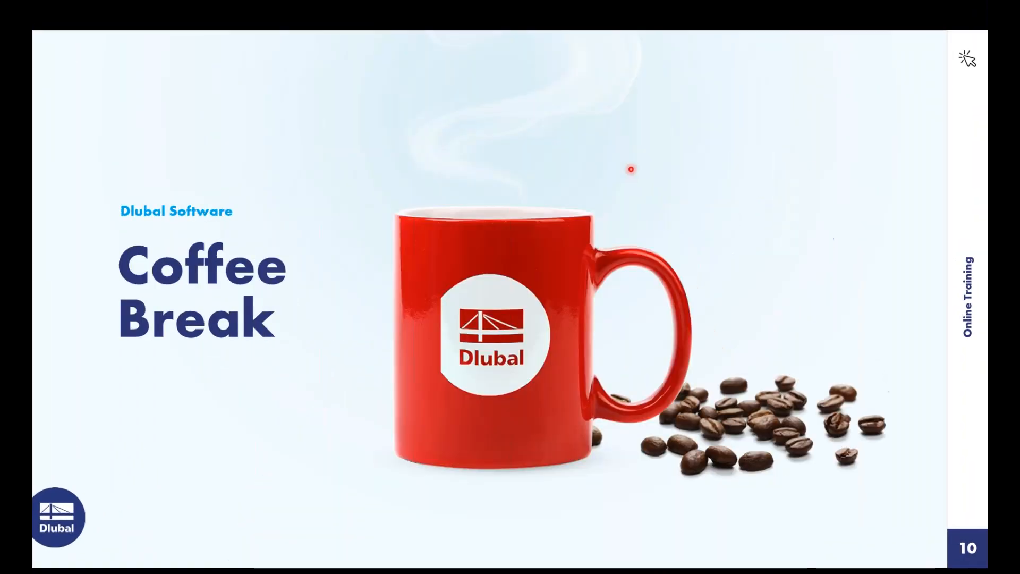
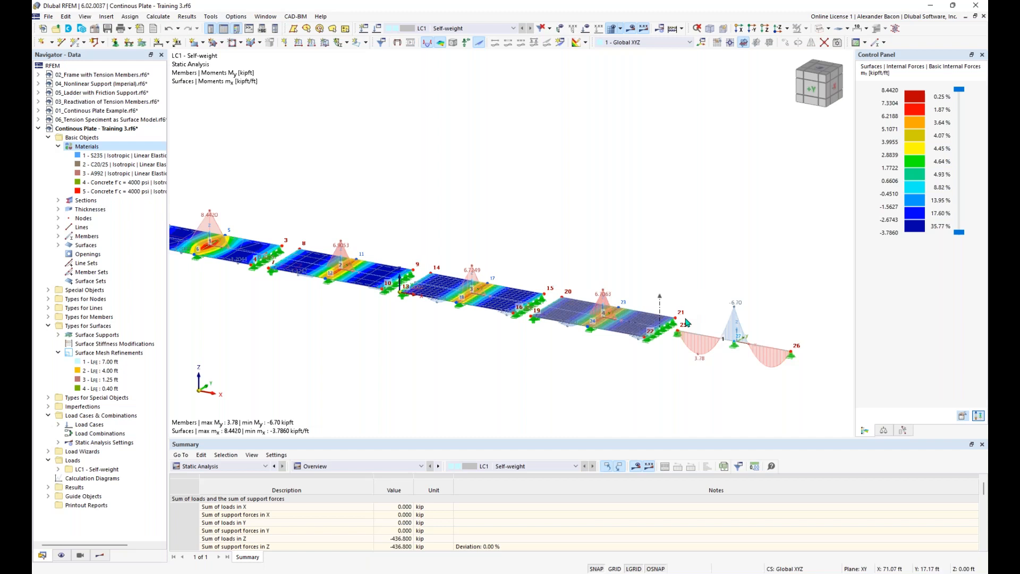
# Step: Zoom in on the plates and beam to inspect the LC1 My and mx moment diagrams
pyautogui.scroll(3, 734, 385)
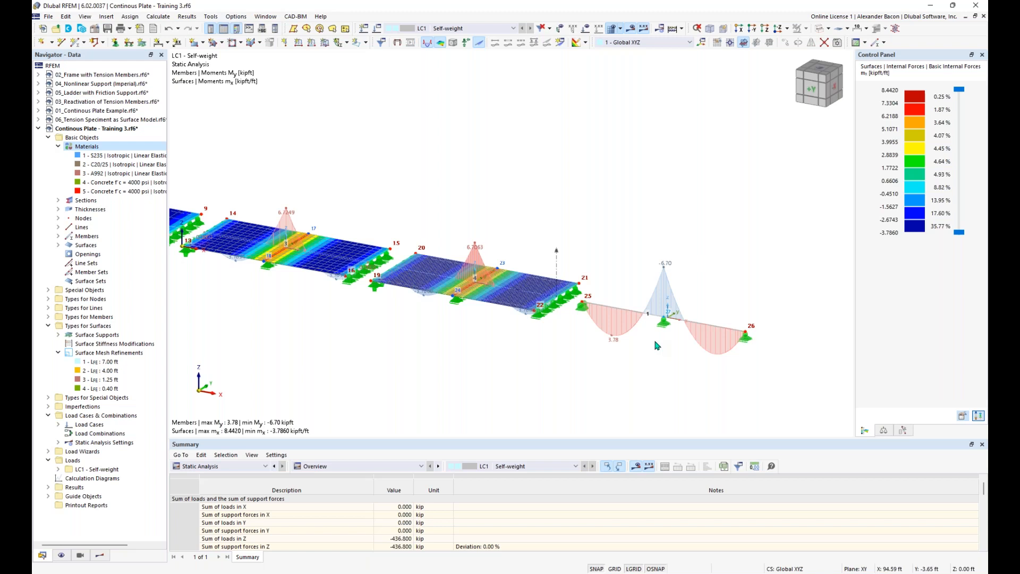
pyautogui.scroll(2, 658, 345)
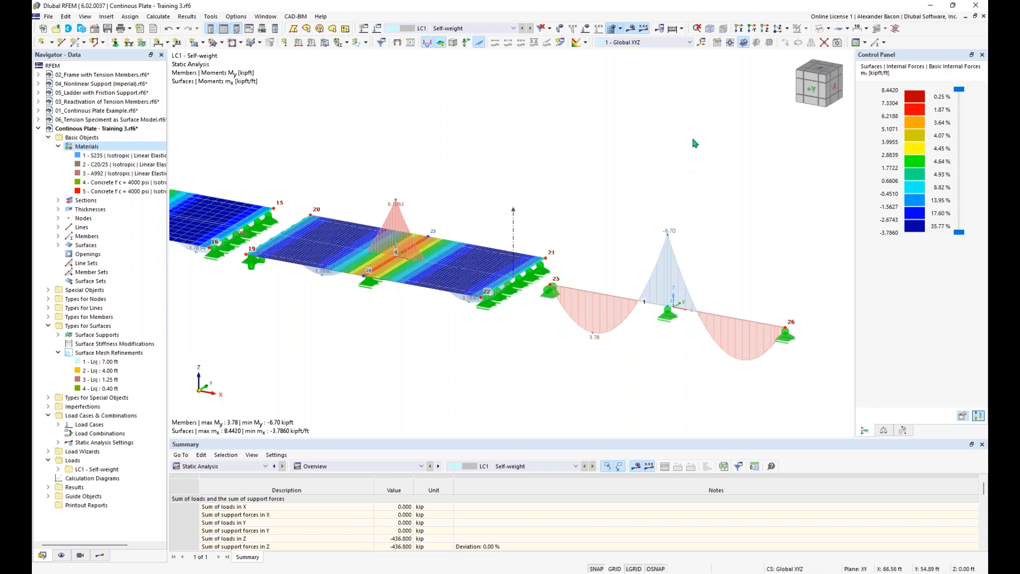
# Step: Render members as solids, hide results, and open the beam between nodes 25–26 for editing
pyautogui.click(819, 29)
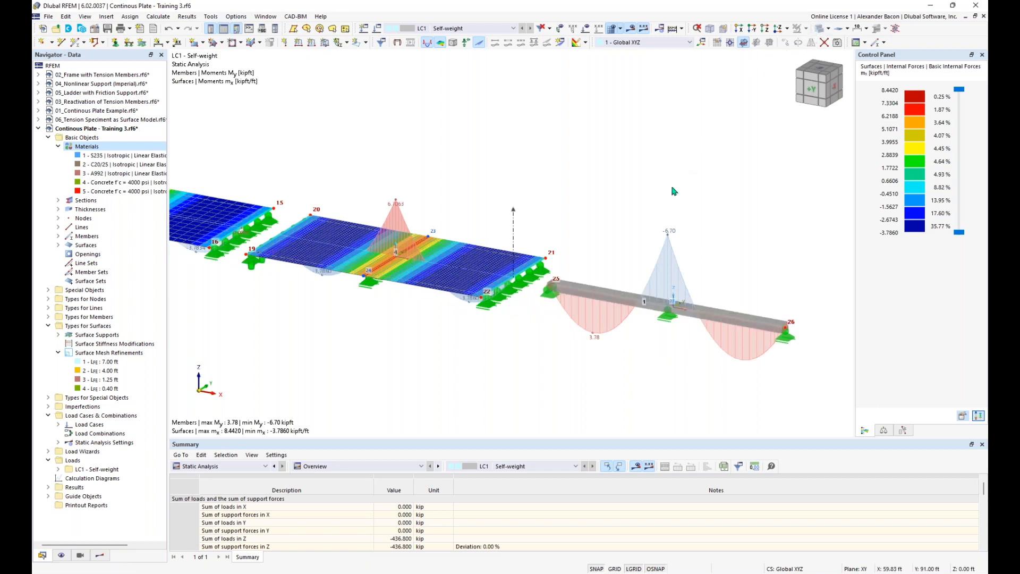
pyautogui.click(631, 30)
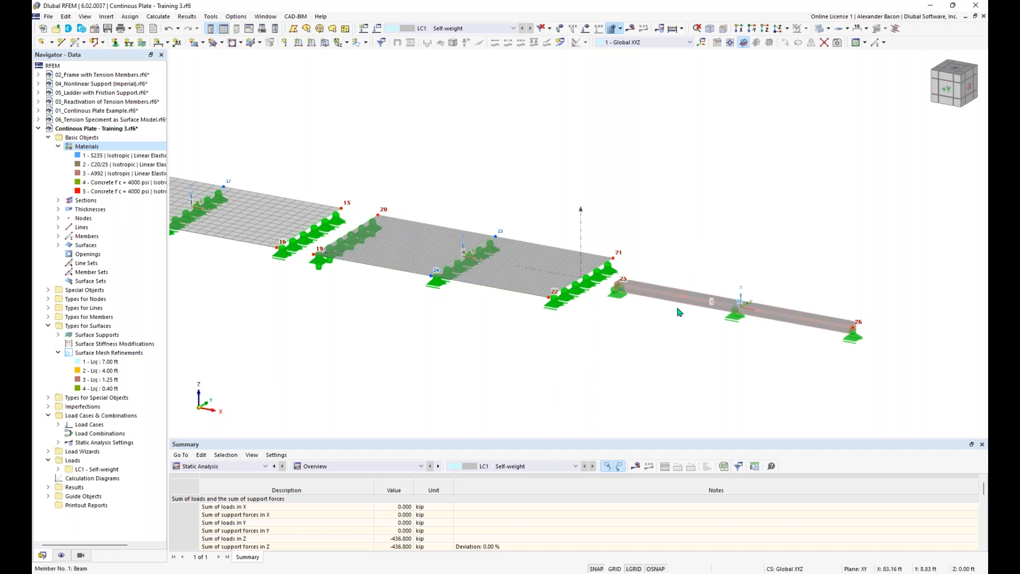
pyautogui.moveTo(699, 313); pyautogui.dragTo(637, 315, button='middle')
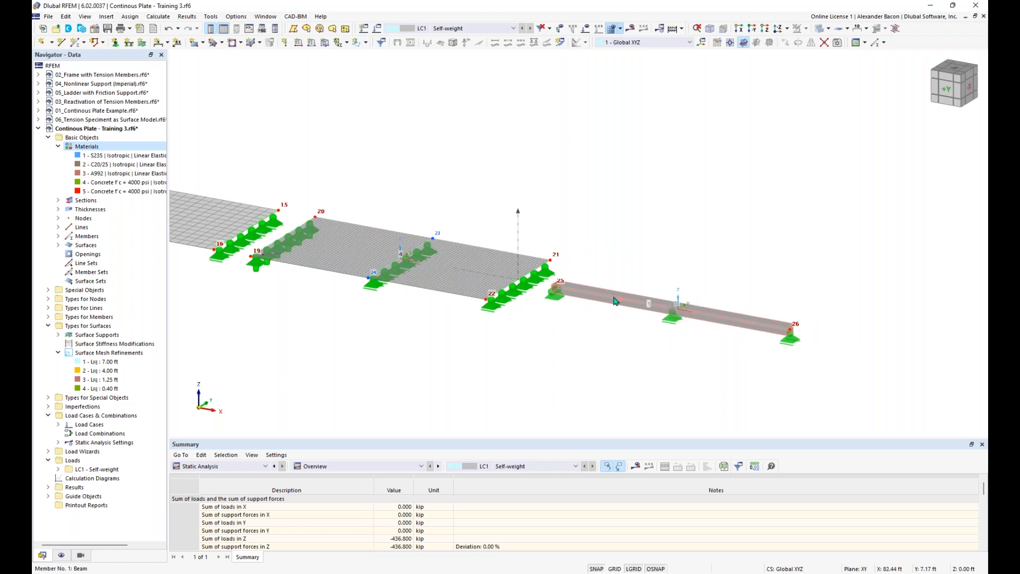
pyautogui.doubleClick(614, 301)
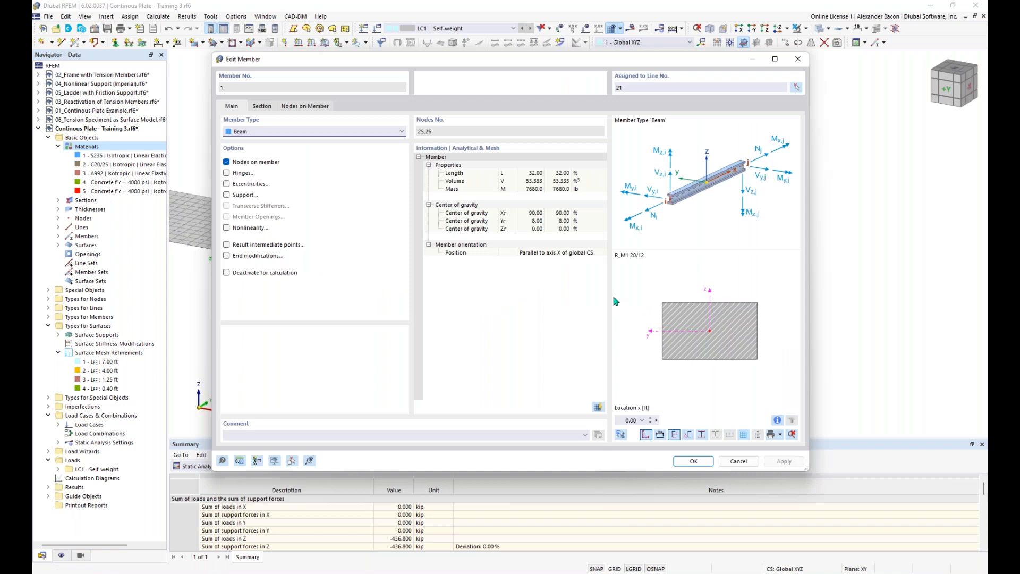
# Step: Deactivate shear stiffness in the beam's R_M1 20/12 section and accept deleting existing results
pyautogui.click(261, 106)
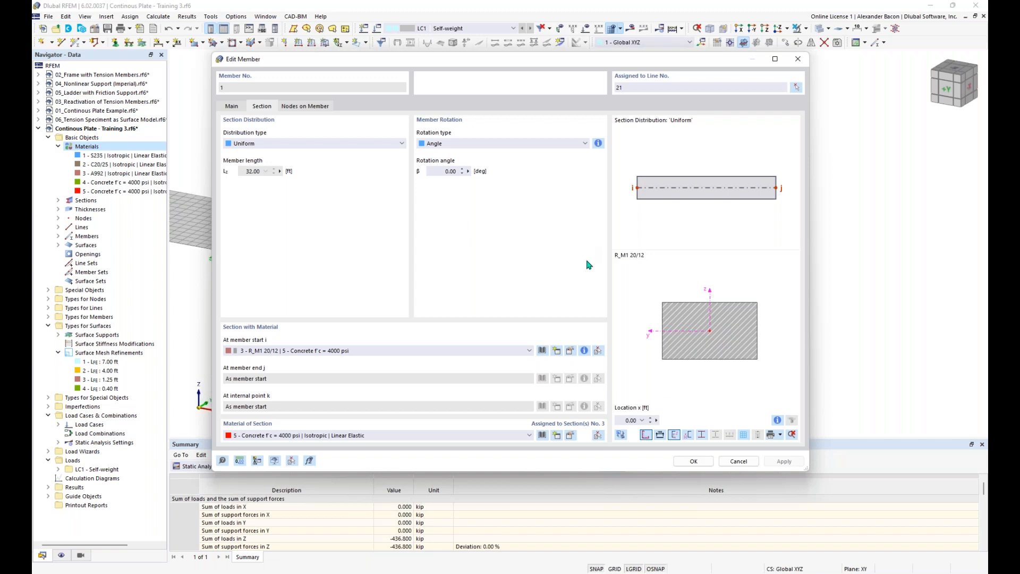
pyautogui.click(571, 351)
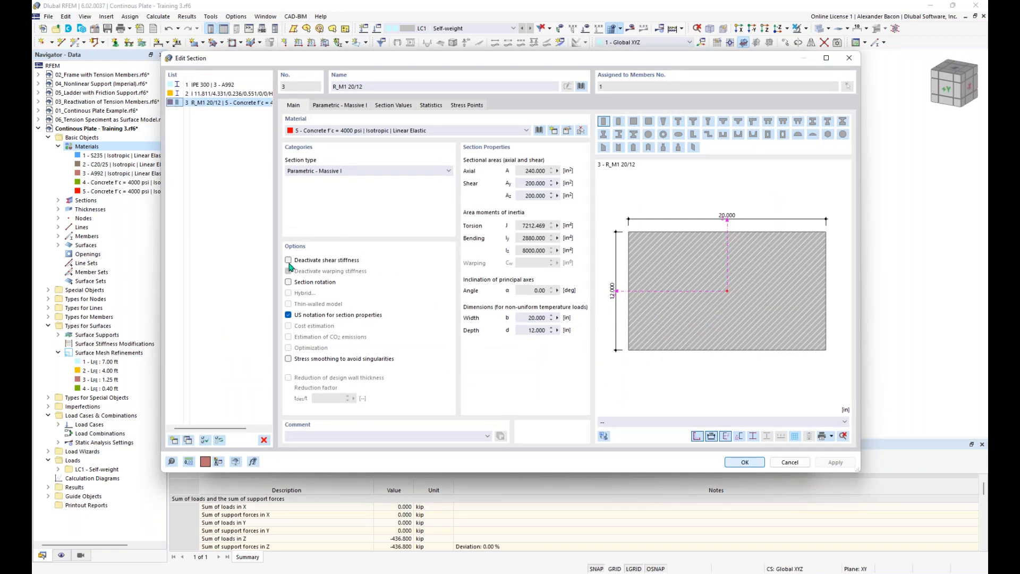
pyautogui.click(289, 261)
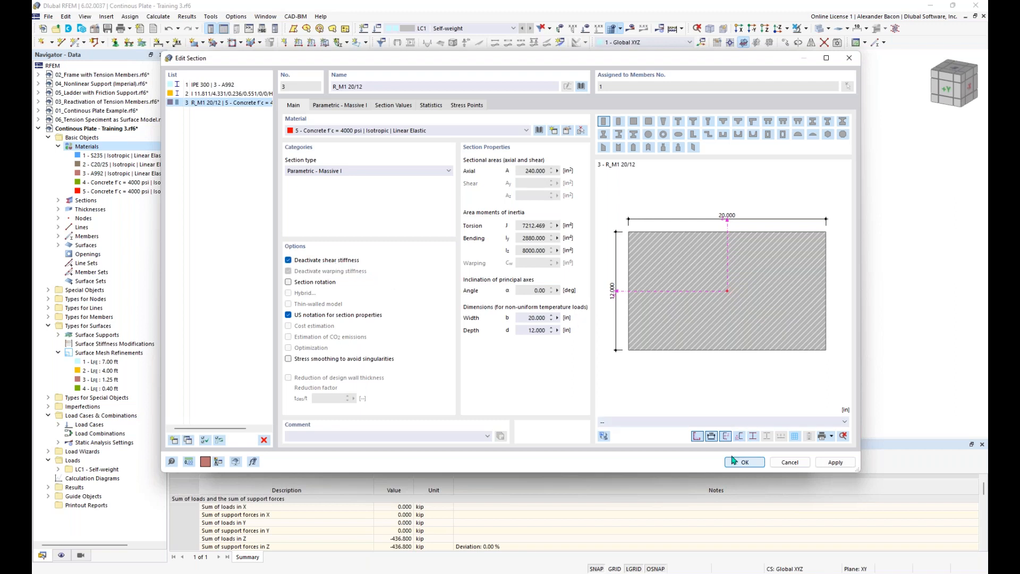
pyautogui.press('Return')
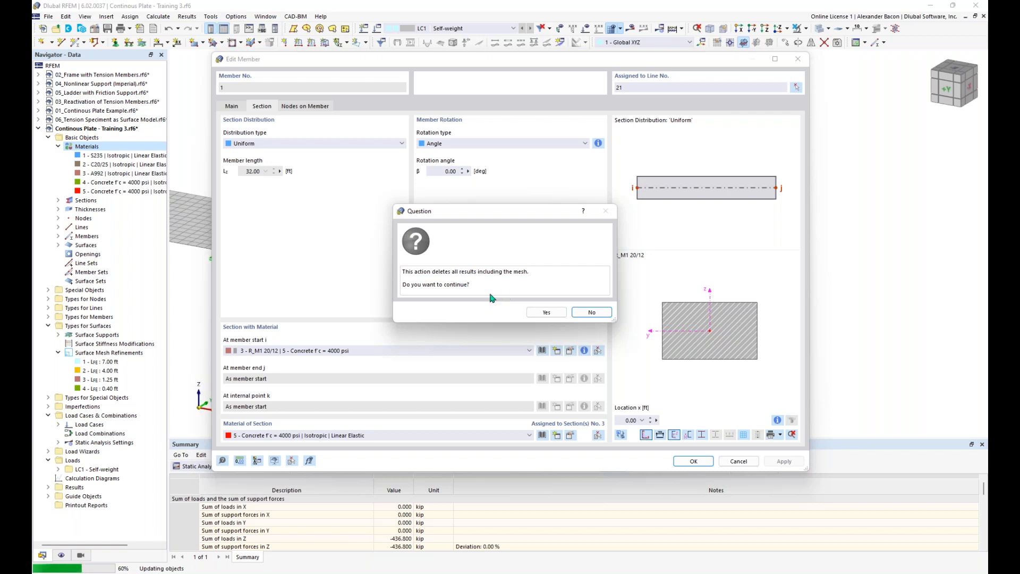
pyautogui.click(543, 313)
# Step: Confirm the member edit, recalculate all, and inspect the updated My (min -6.72 kipft) and mx diagrams
pyautogui.click(697, 462)
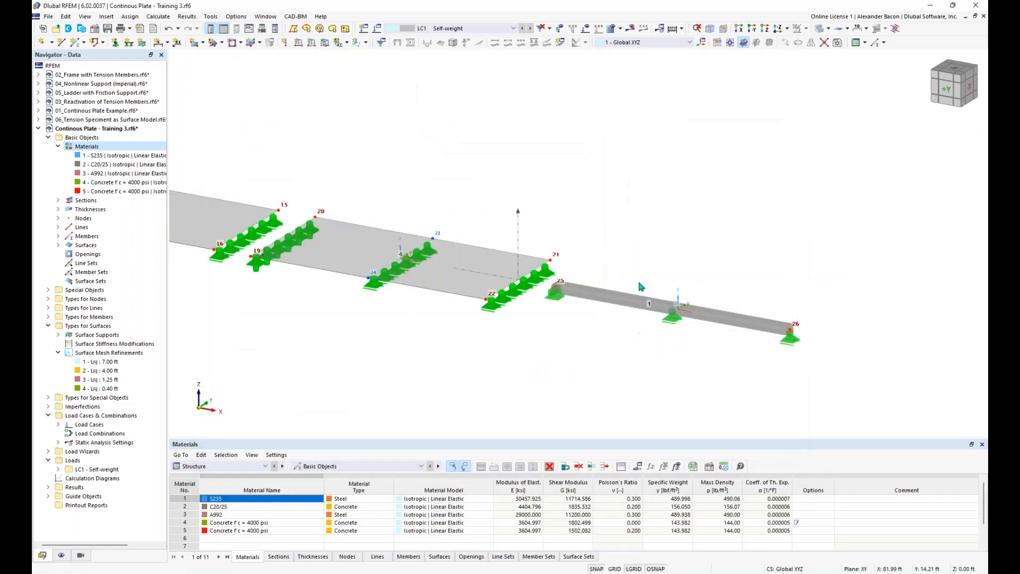
pyautogui.click(674, 28)
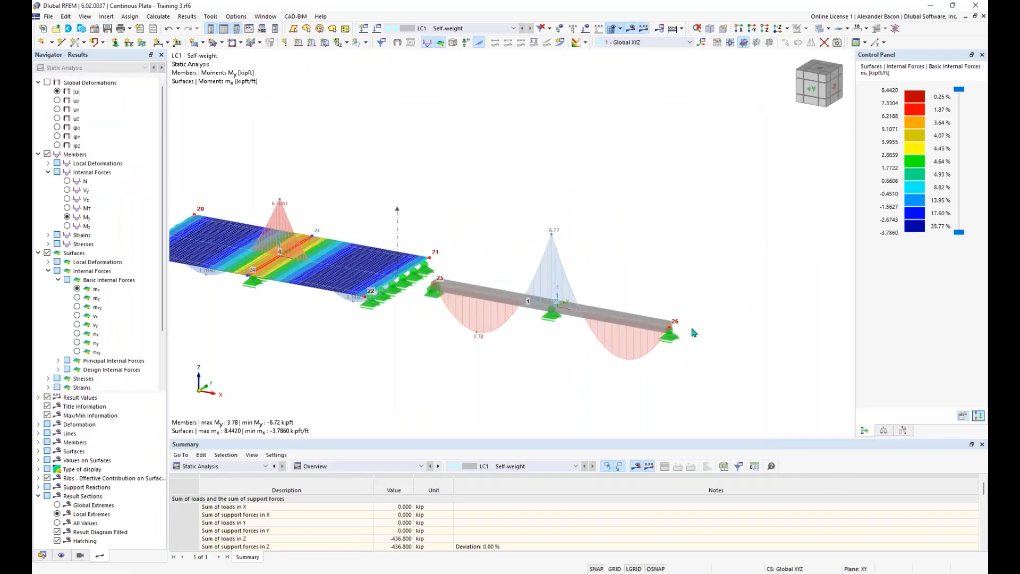
pyautogui.moveTo(419, 205); pyautogui.dragTo(458, 191, button='middle')
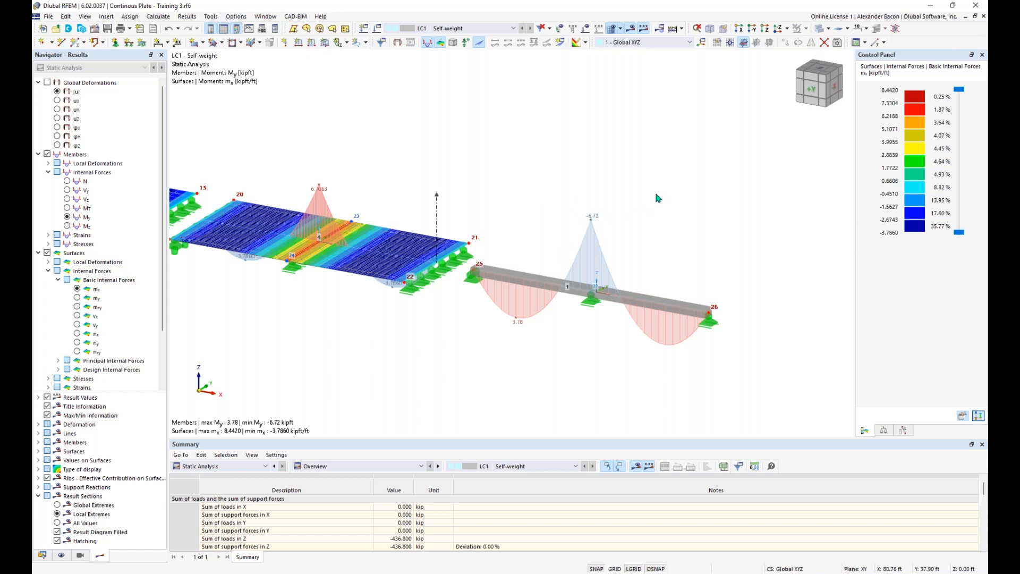
pyautogui.click(977, 37)
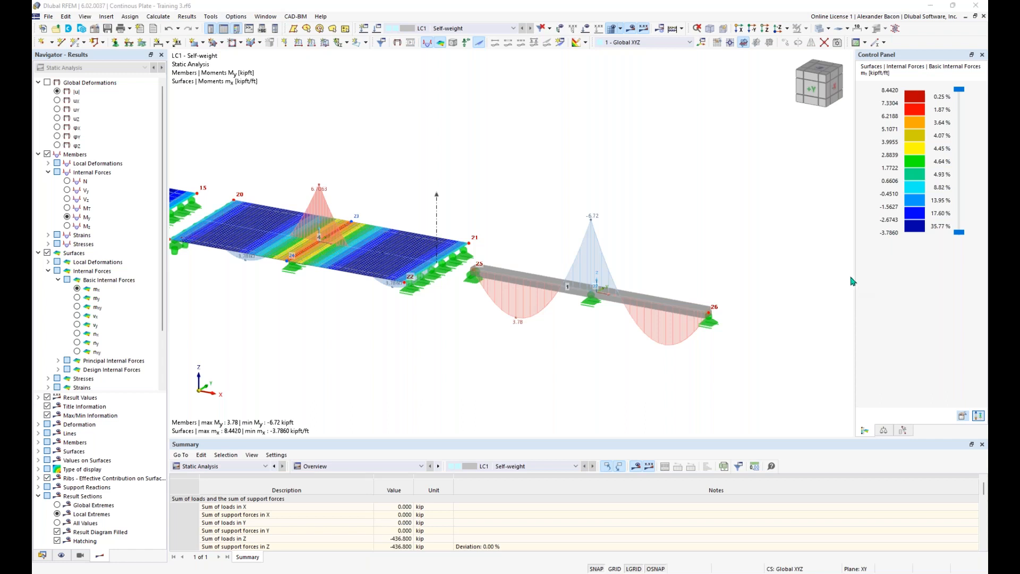
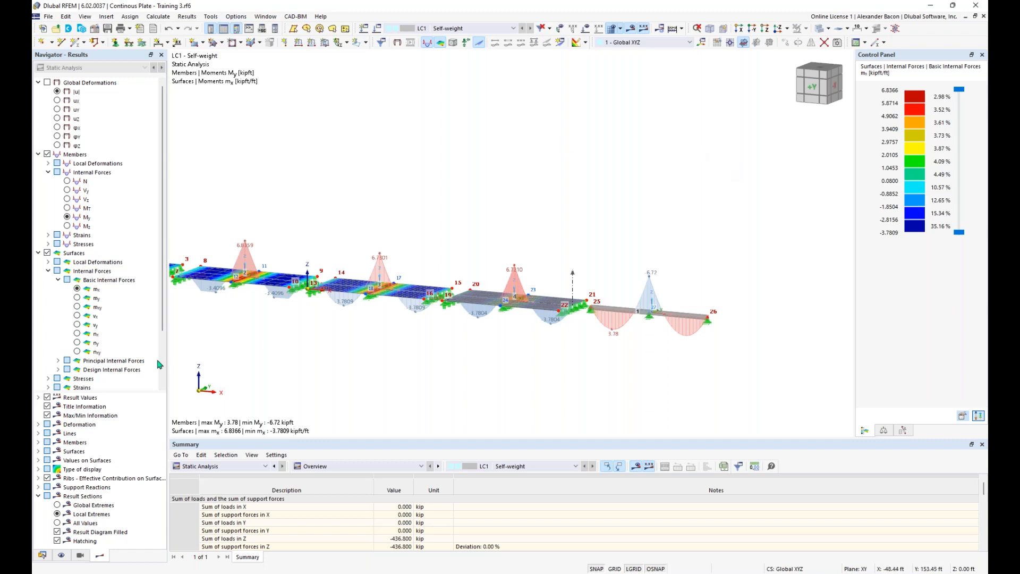
# Step: Switch the Navigator from the Results tree to the Data tree
pyautogui.click(45, 555)
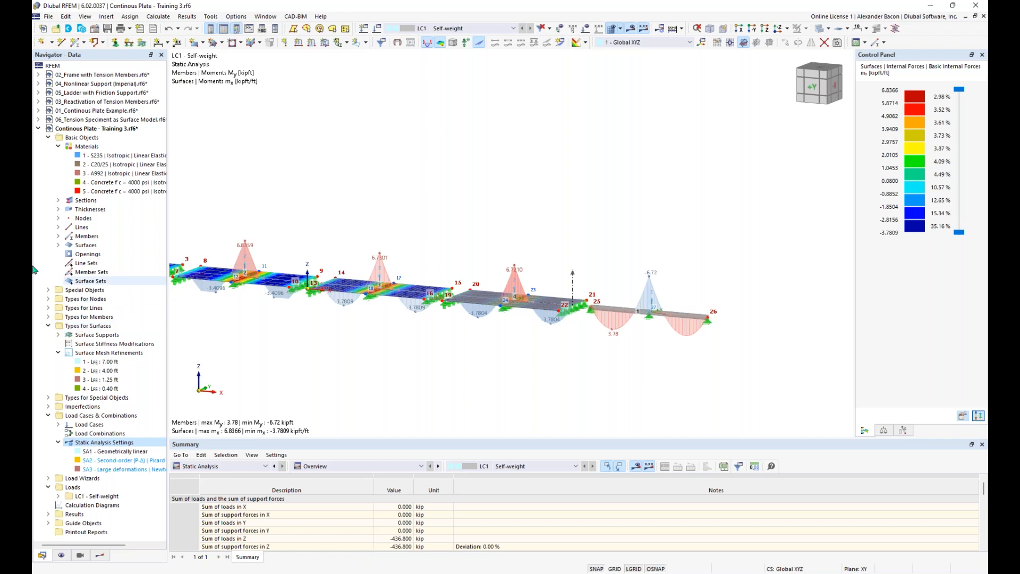
# Step: Activate the open 02_Frame with Tension Members.rf6 model from the Navigator and orbit it obliquely
pyautogui.click(59, 33)
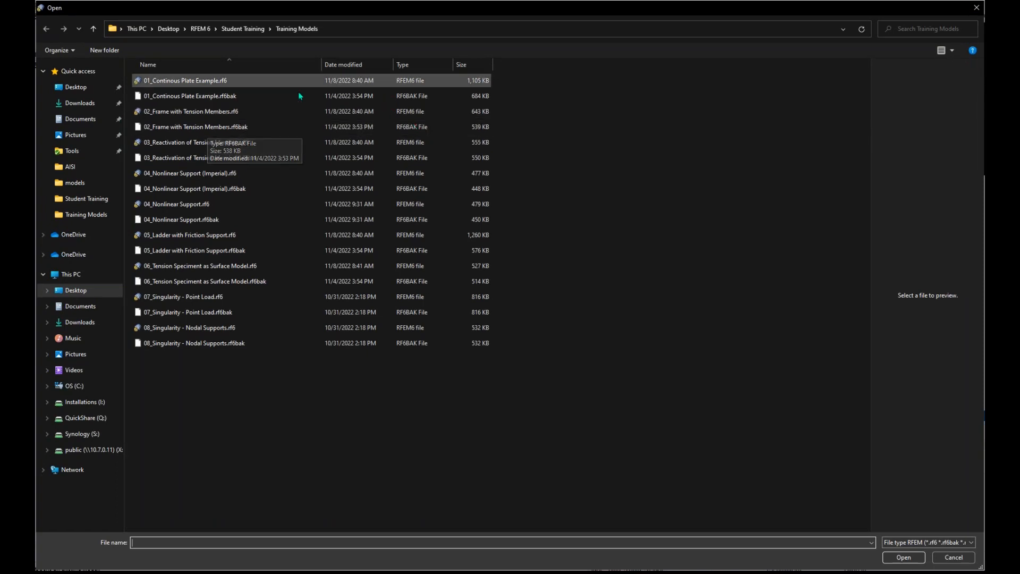
pyautogui.click(228, 111)
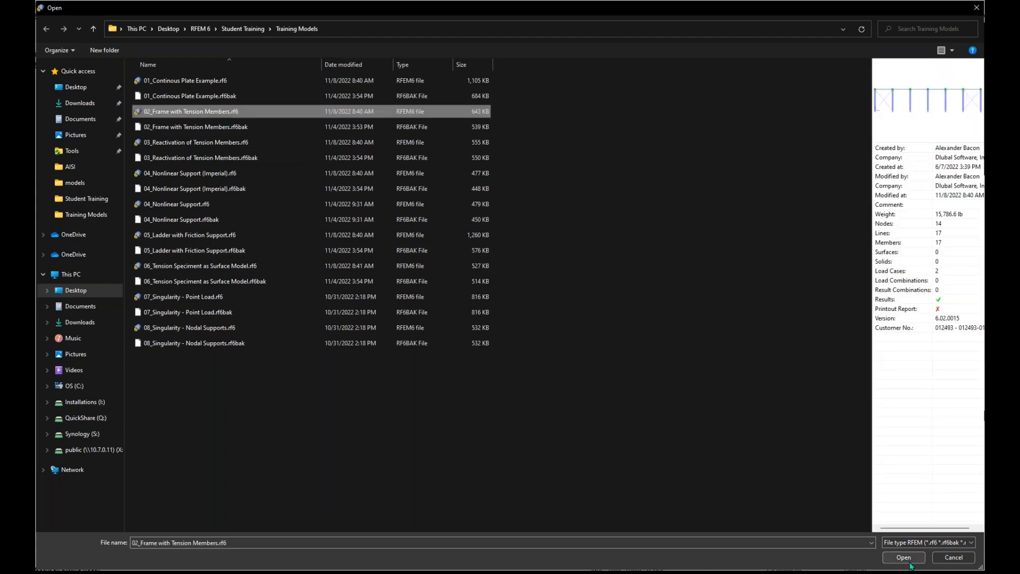
pyautogui.click(951, 561)
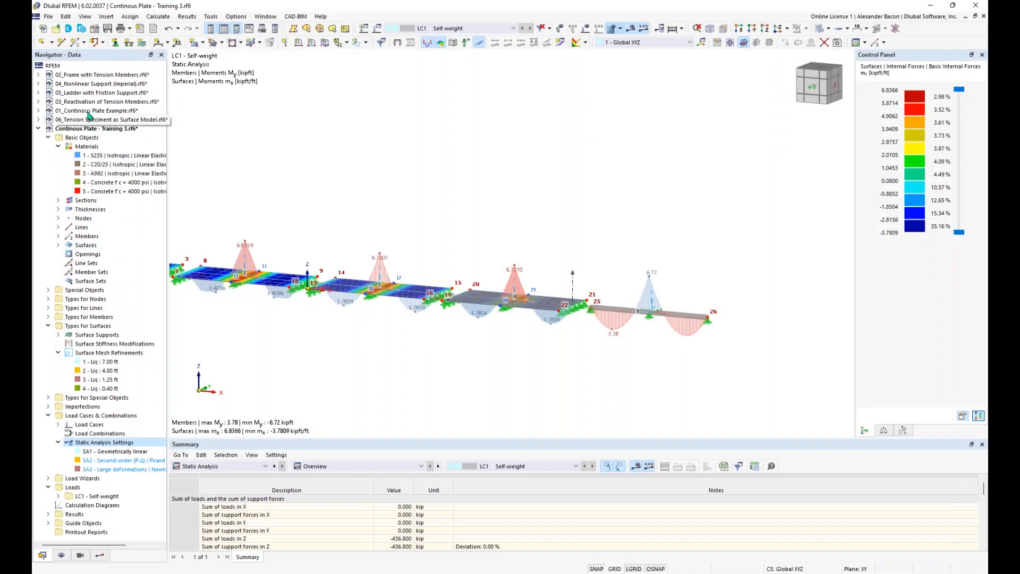
pyautogui.click(79, 77)
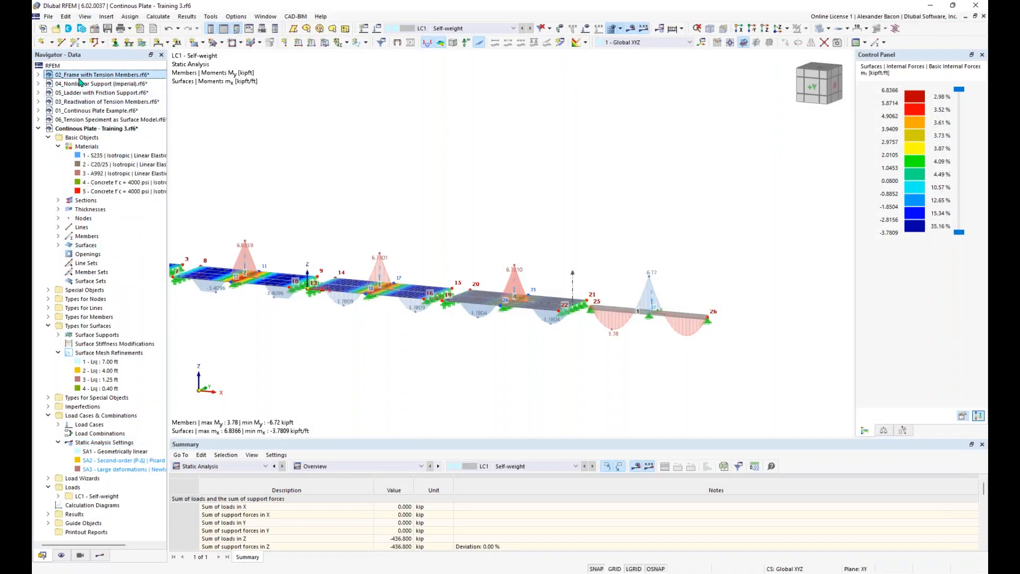
pyautogui.doubleClick(80, 80)
pyautogui.keyDown('ctrl'); pyautogui.moveTo(444, 313); pyautogui.dragTo(479, 347, button='middle'); pyautogui.keyUp('ctrl')
pyautogui.scroll(2, 488, 286)
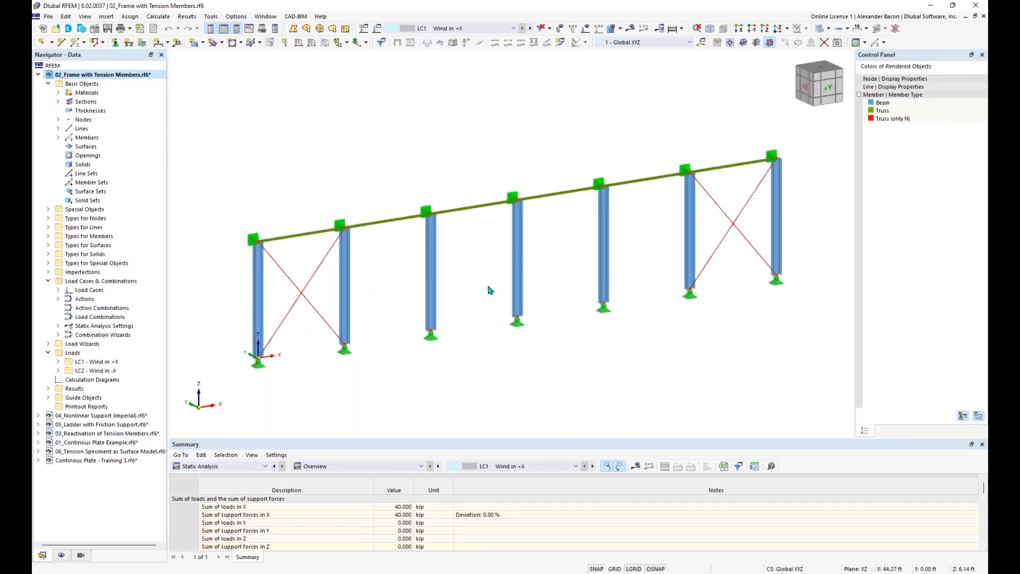
pyautogui.moveTo(573, 328); pyautogui.dragTo(558, 328, button='middle')
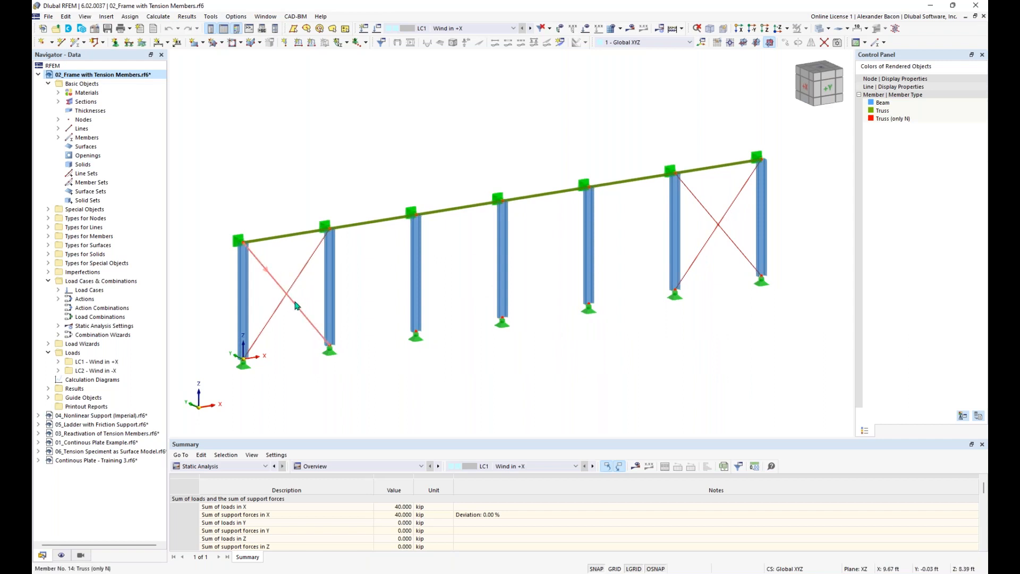
pyautogui.moveTo(296, 305)
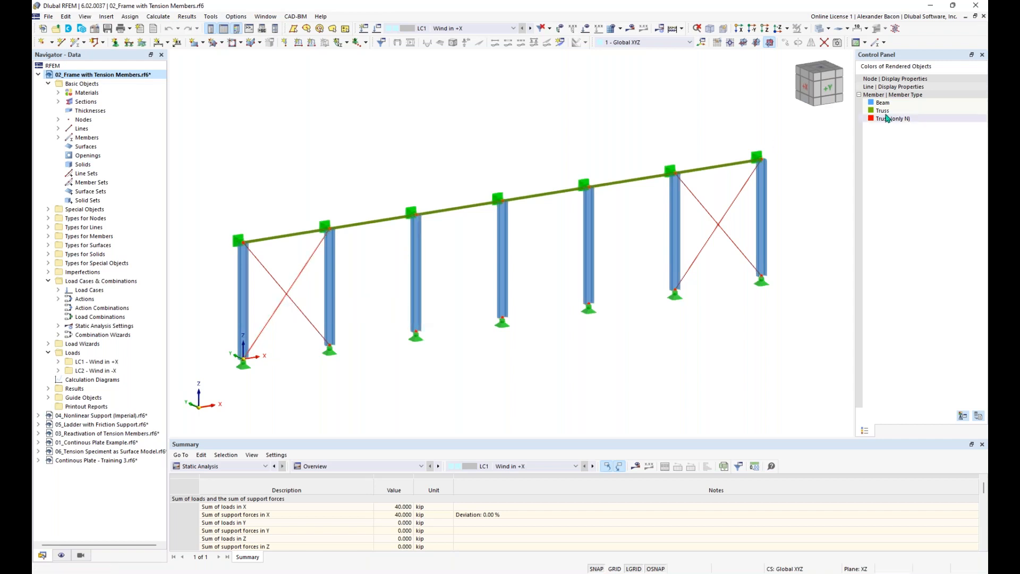
# Step: Delete the tension-only diagonal members (including member 14), leaving only the columns and top beam
pyautogui.doubleClick(286, 298)
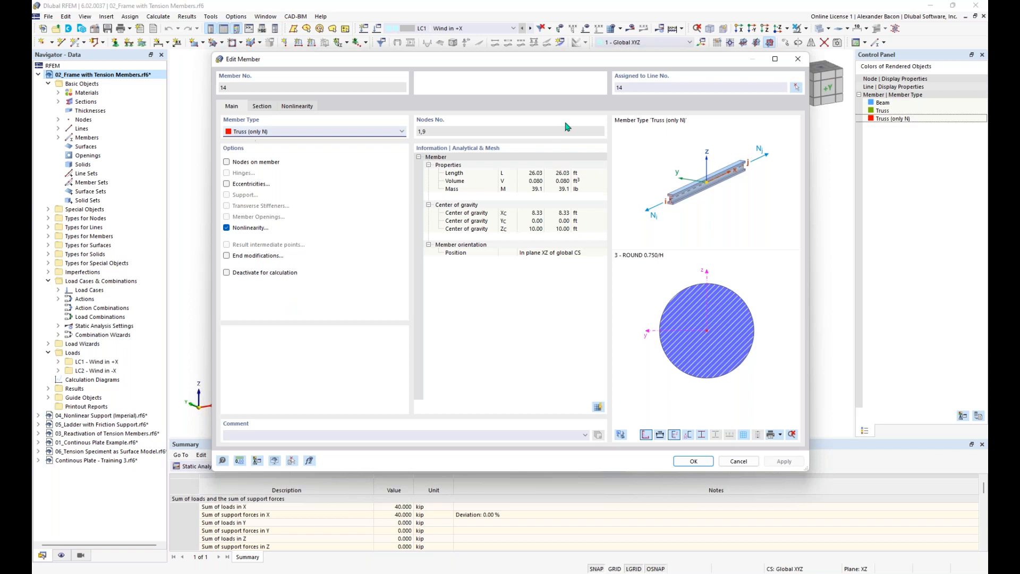
pyautogui.click(798, 59)
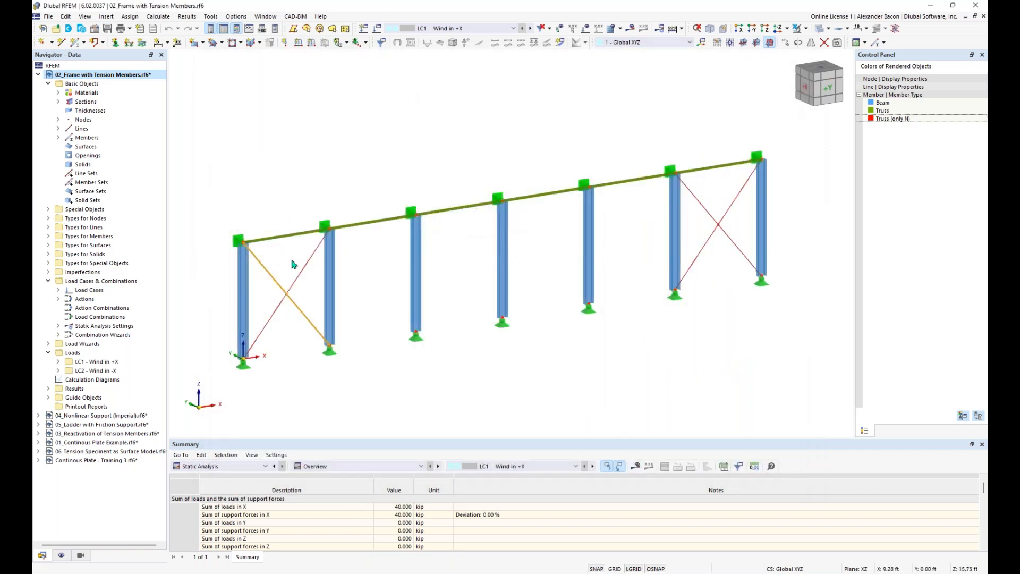
pyautogui.moveTo(306, 256); pyautogui.dragTo(277, 331)
pyautogui.press('Delete')
pyautogui.click(551, 334)
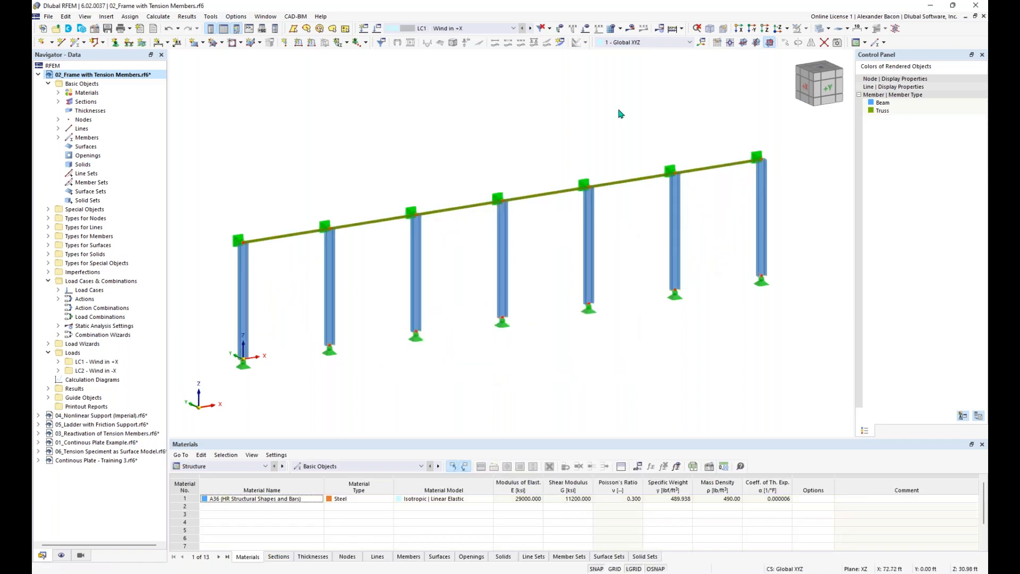
# Step: Show the LC1 wind loads, calculate LC1 Wind in +X, and list the unstable-structure error 10060
pyautogui.click(629, 30)
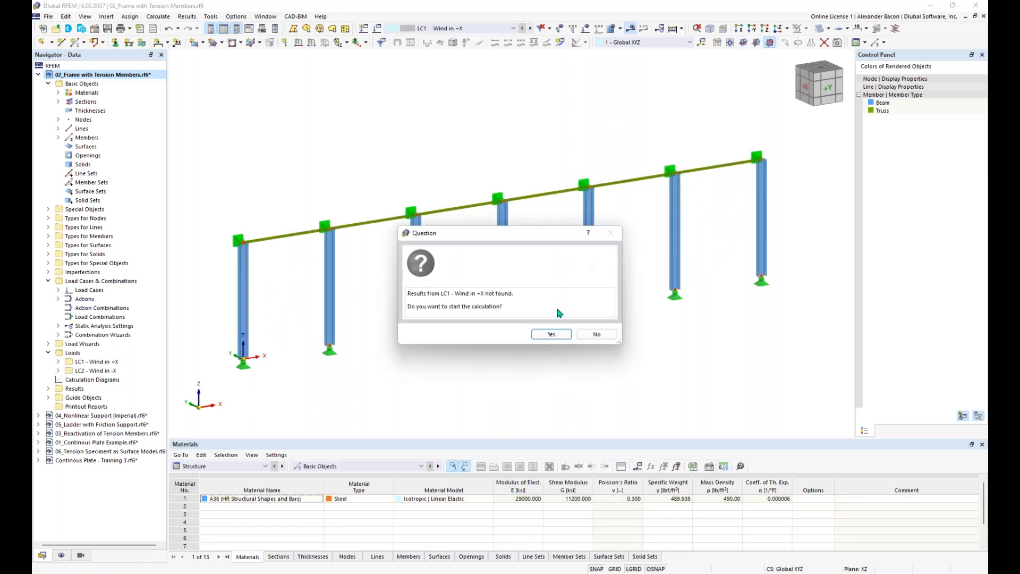
pyautogui.click(590, 334)
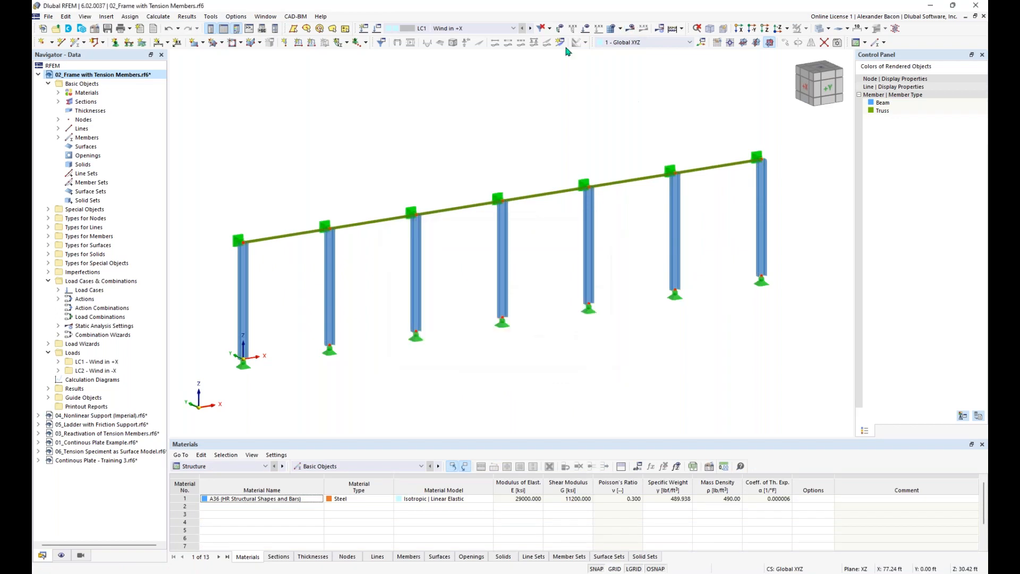
pyautogui.click(585, 29)
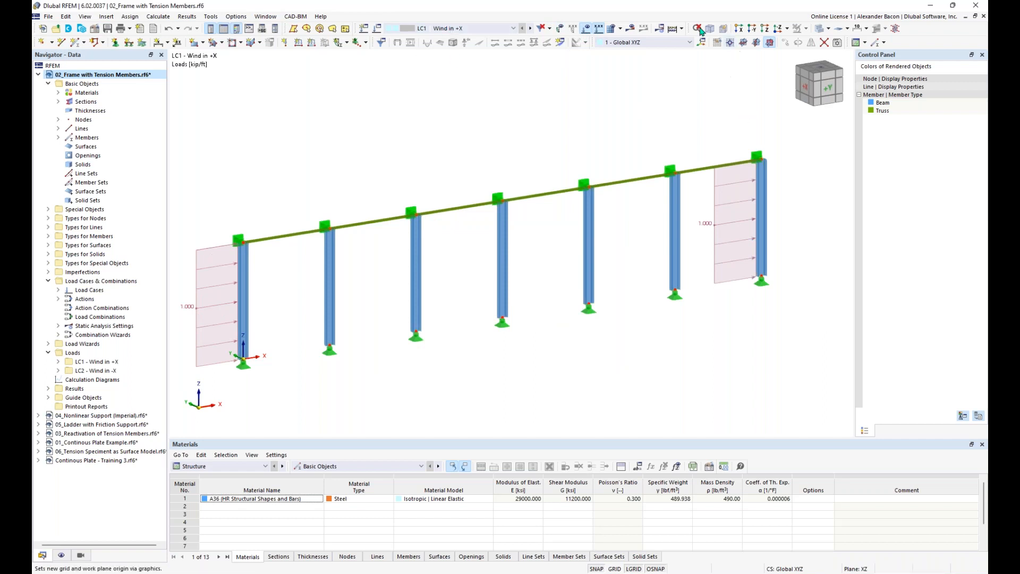
pyautogui.click(637, 30)
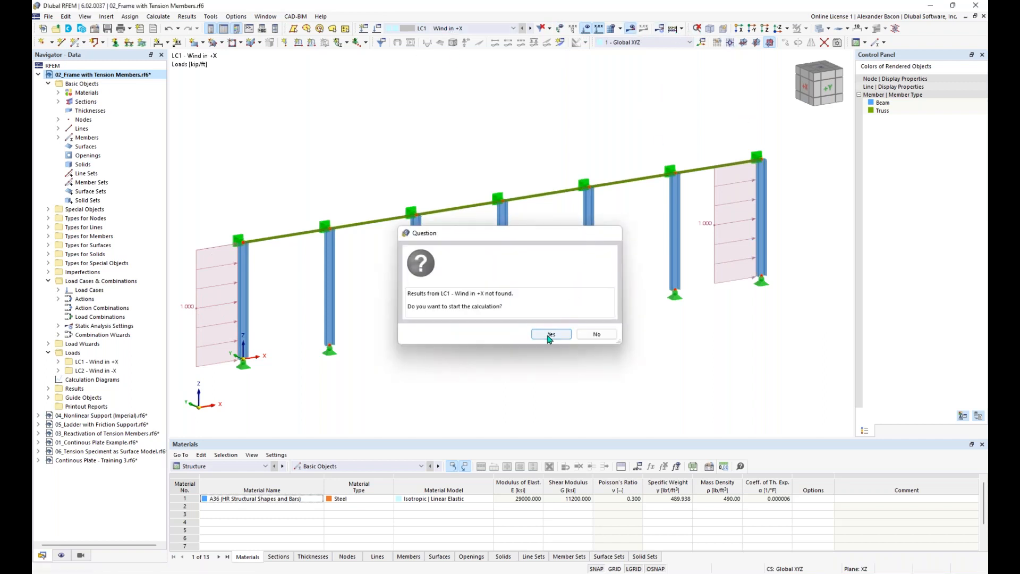
pyautogui.click(548, 334)
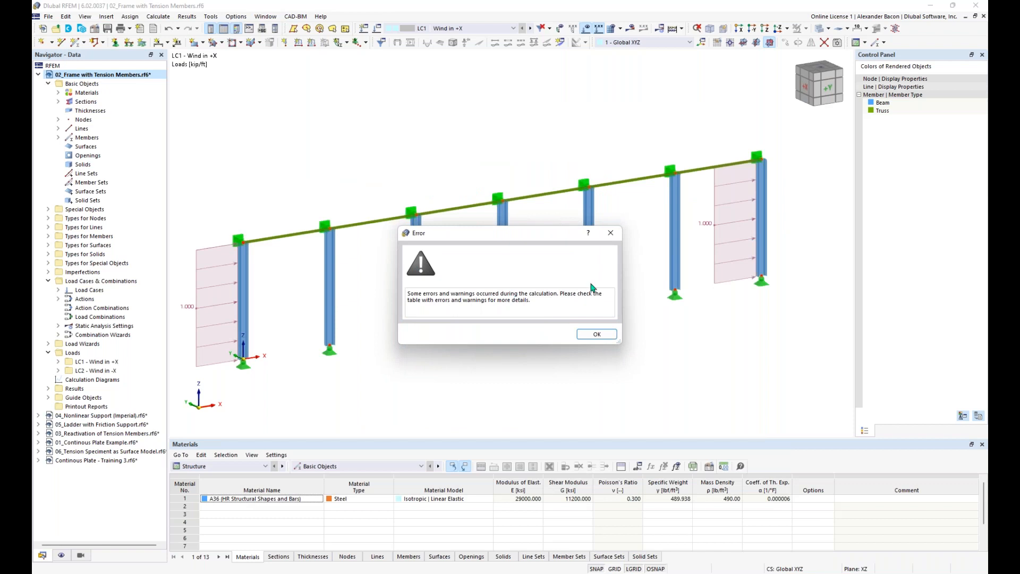
pyautogui.click(597, 335)
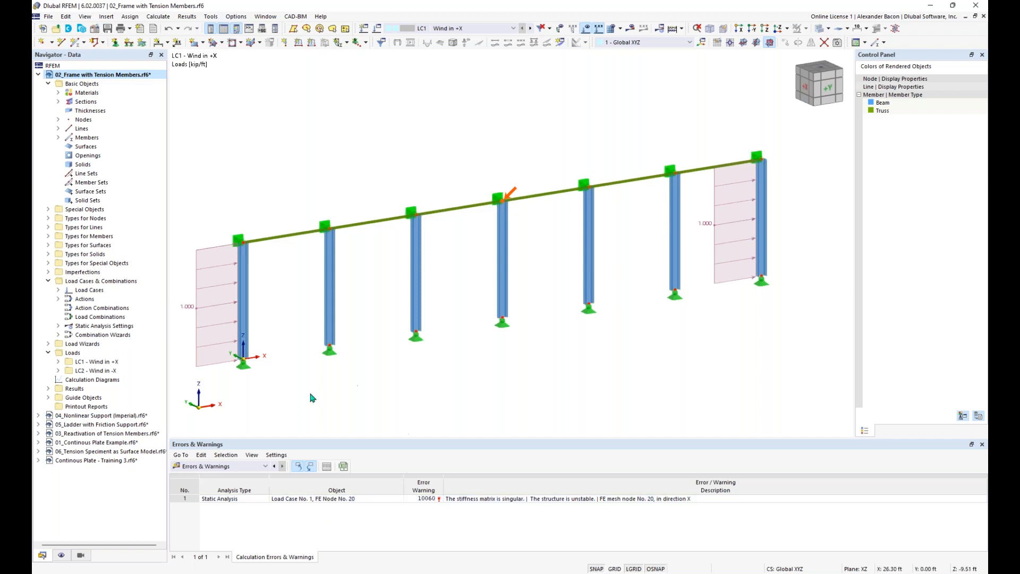
pyautogui.scroll(-1, 424, 348)
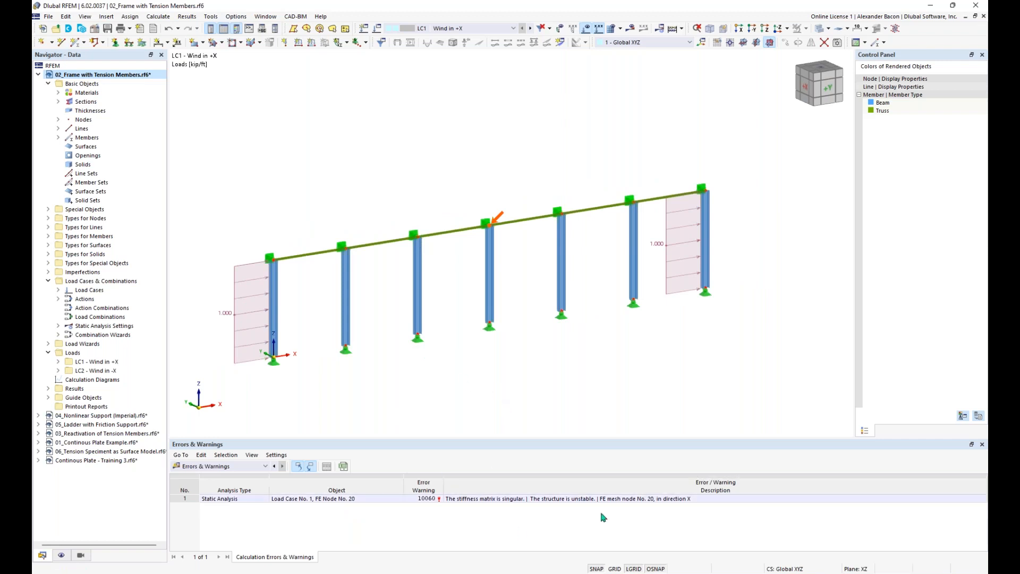
pyautogui.click(550, 504)
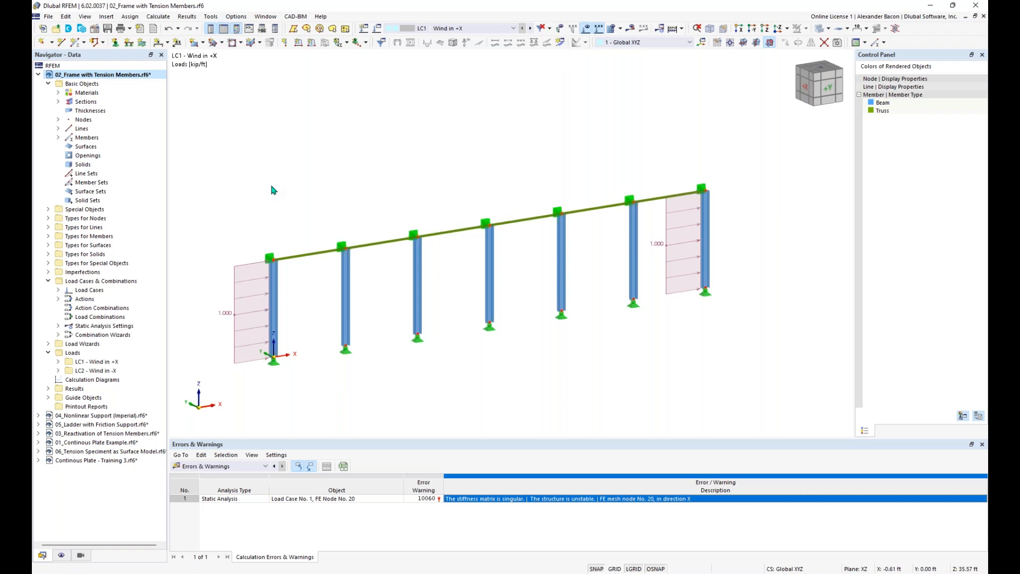
# Step: Start new member 14 as a Truss (only N) with Nonlinearity ticked
pyautogui.click(76, 45)
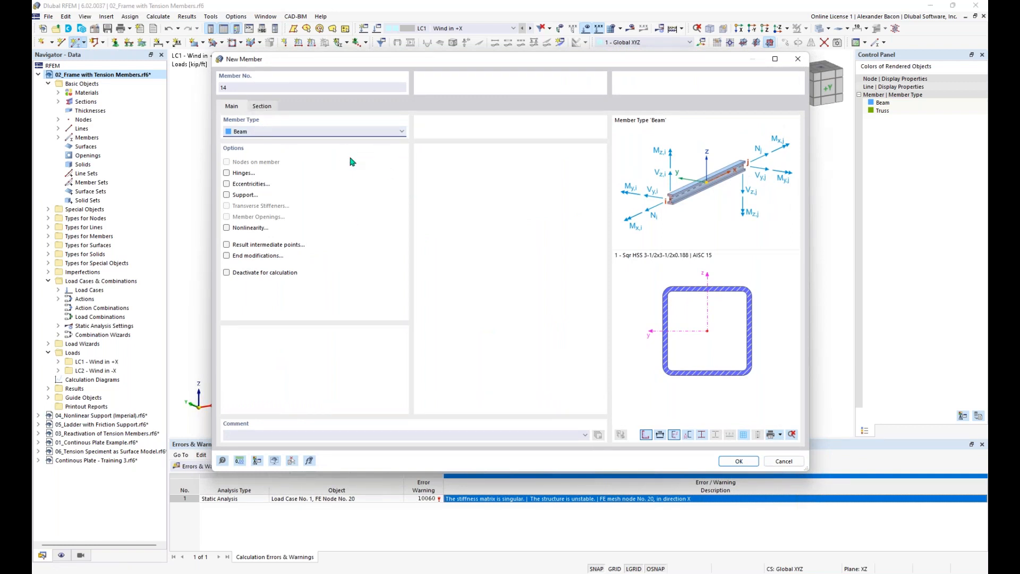
pyautogui.click(326, 131)
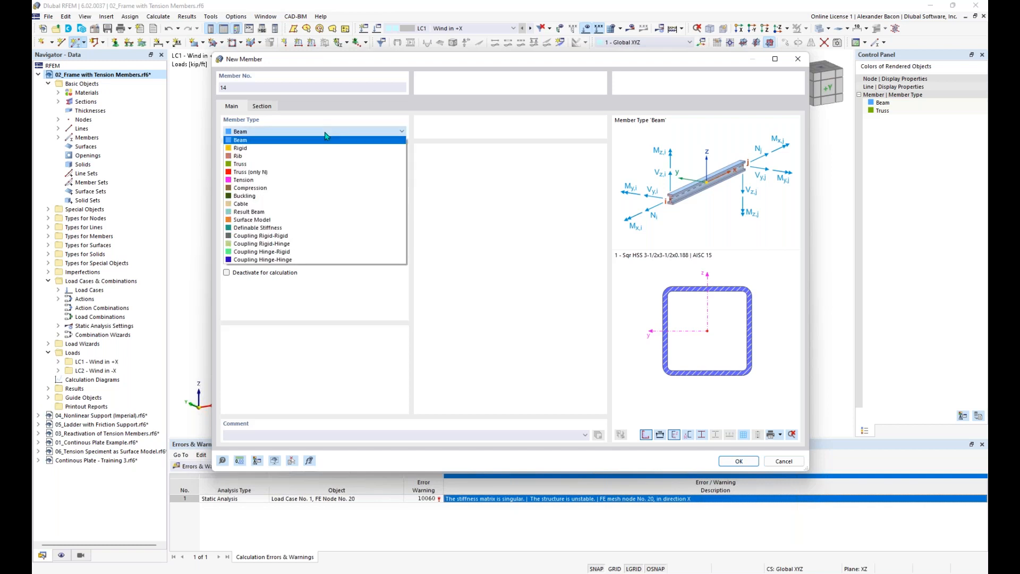
pyautogui.click(287, 172)
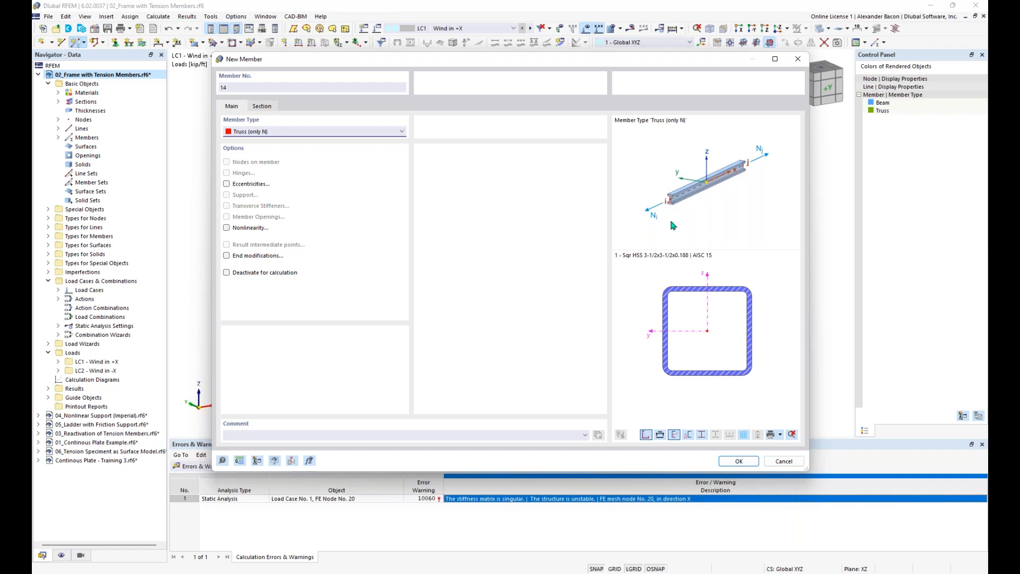
pyautogui.click(226, 229)
pyautogui.click(296, 107)
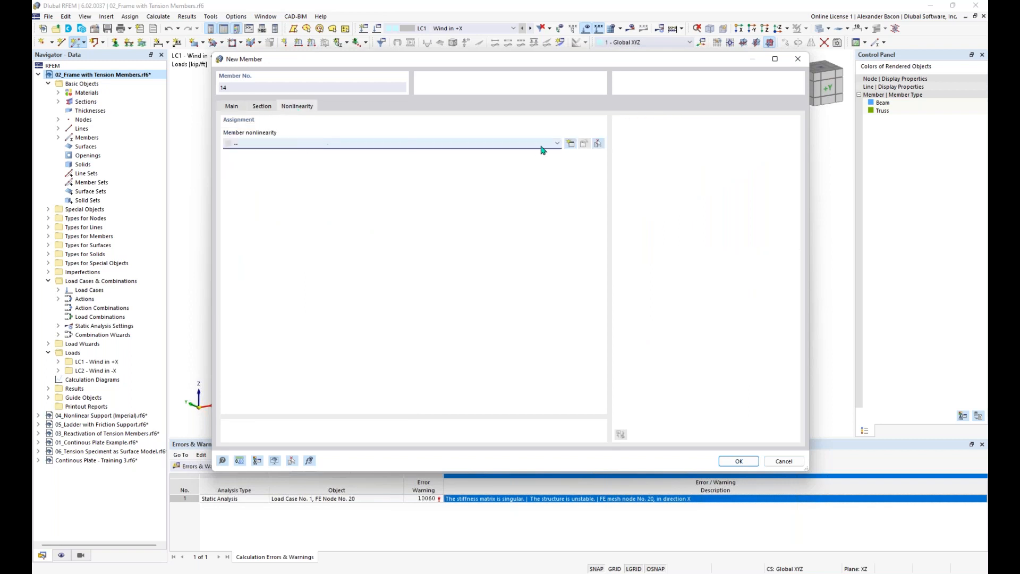
# Step: Assign member 14 a new 'Failure if compression' nonlinearity and confirm the member definition
pyautogui.click(570, 144)
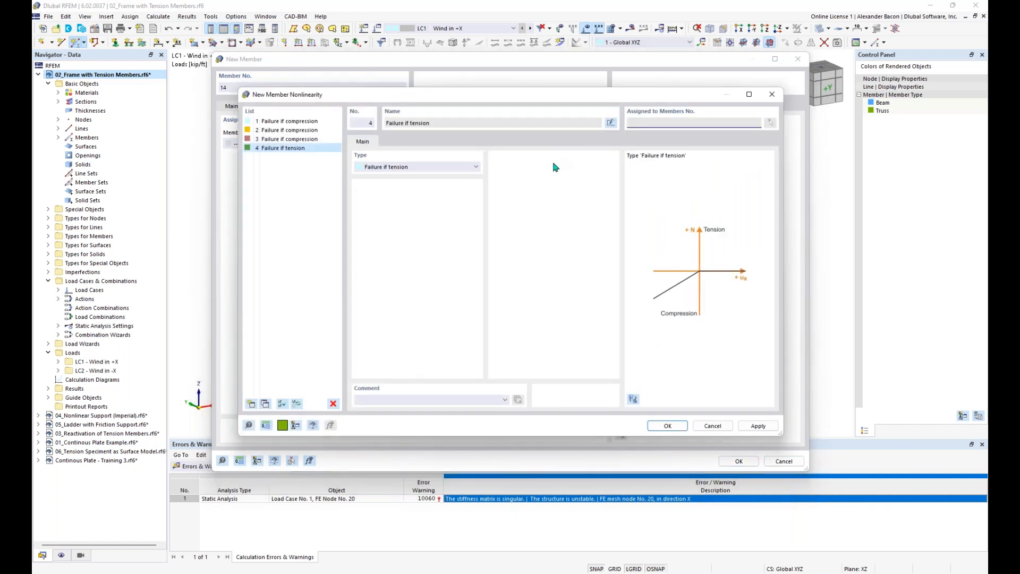
pyautogui.click(411, 167)
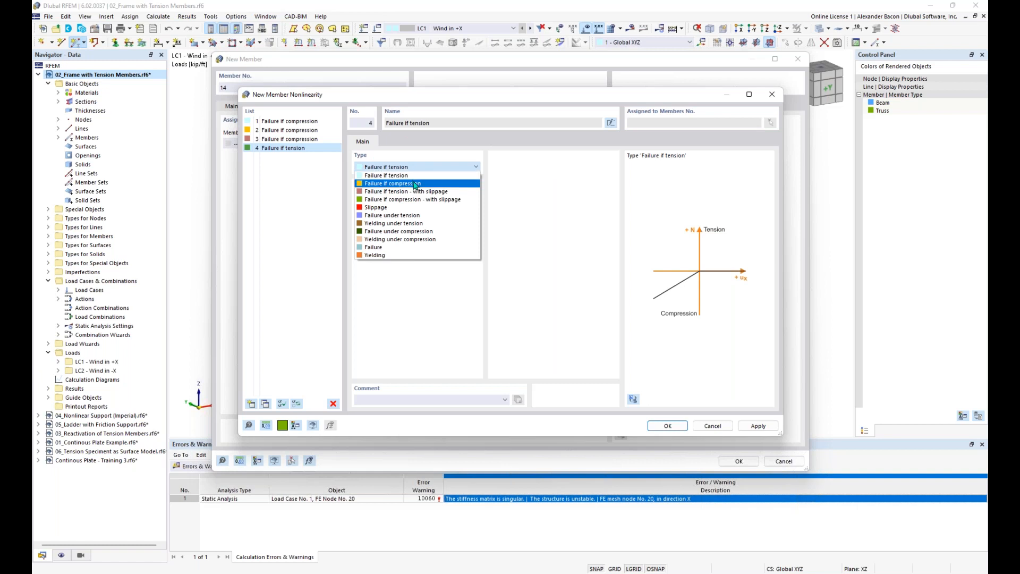
pyautogui.click(415, 184)
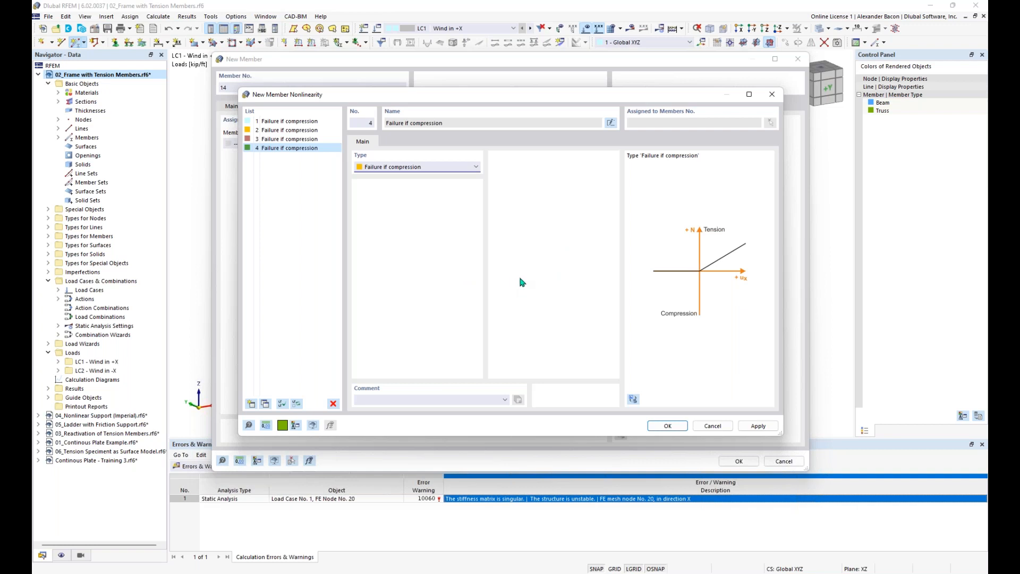
pyautogui.click(415, 169)
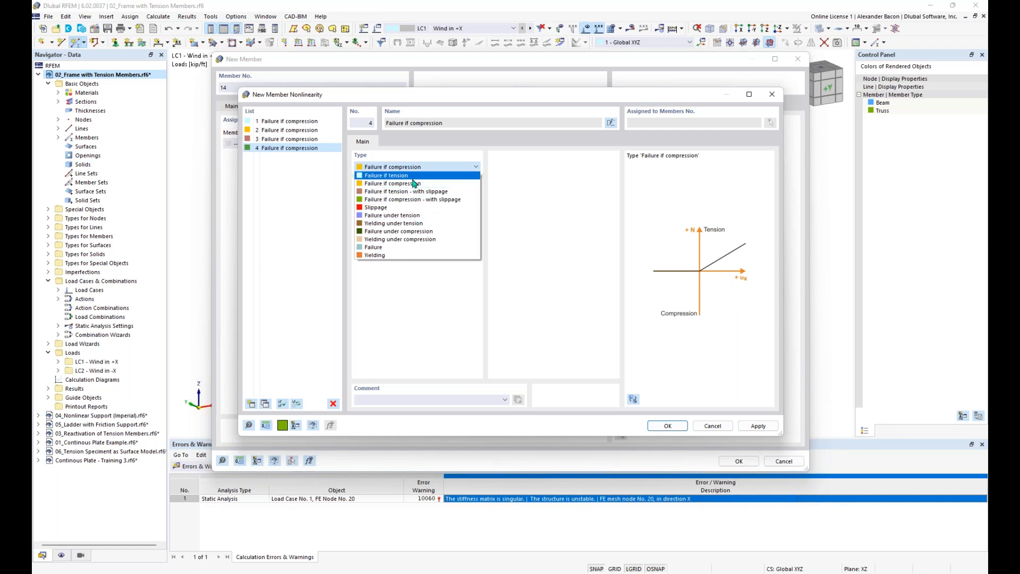
pyautogui.click(415, 271)
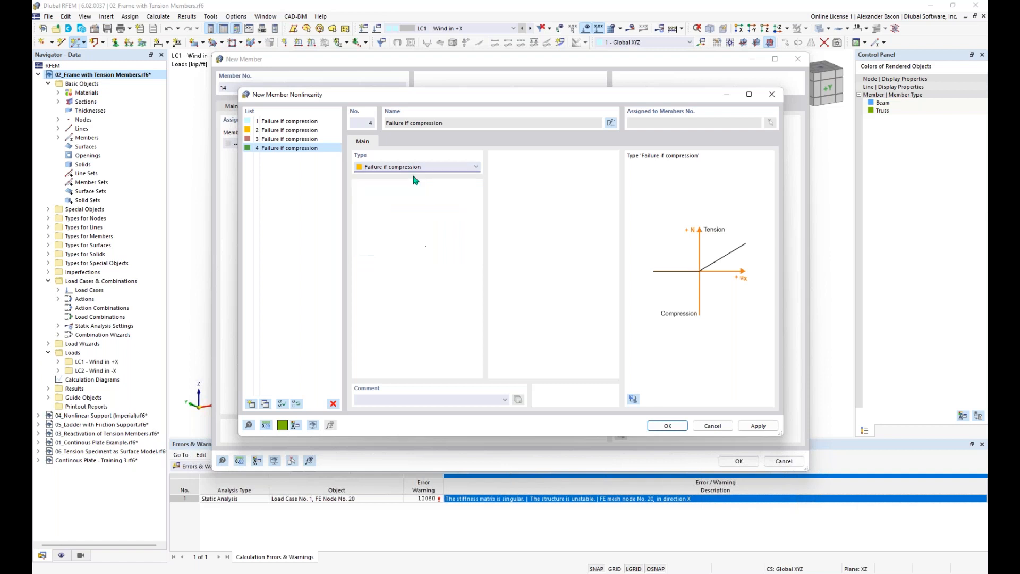
pyautogui.click(668, 426)
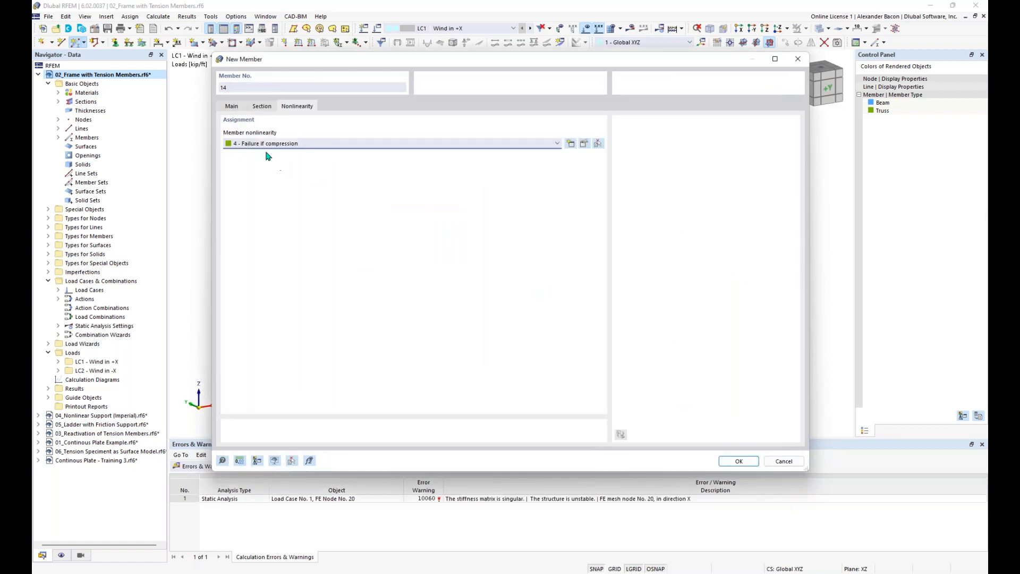
pyautogui.click(233, 106)
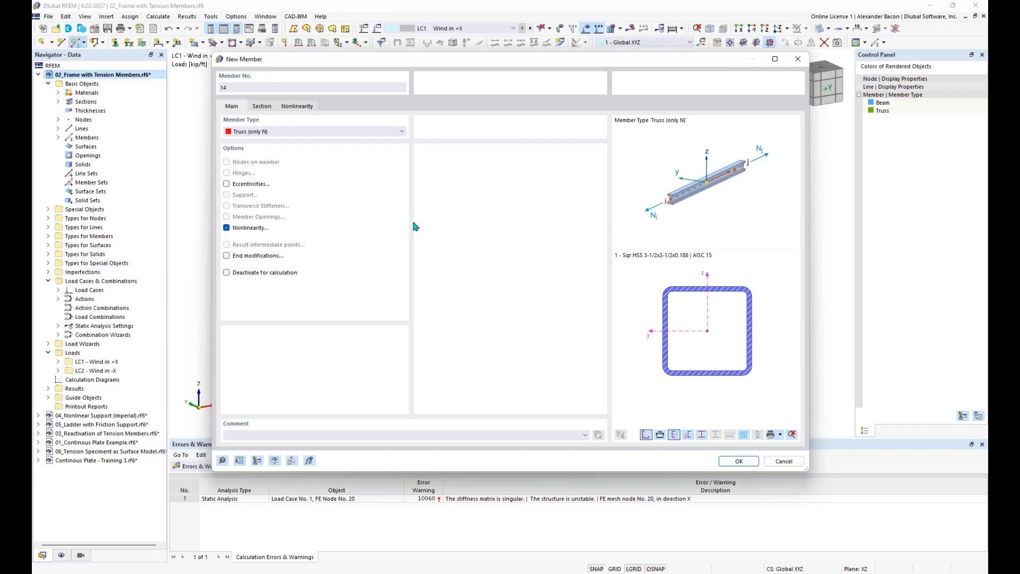
pyautogui.click(739, 461)
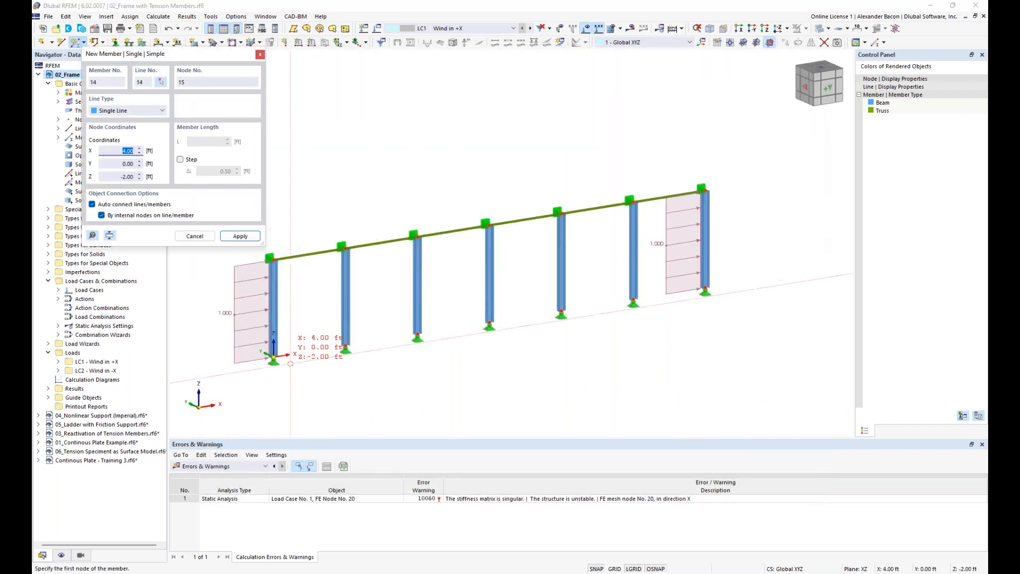
# Step: Draw the tension-only diagonal from the left column base to the second column's top node
pyautogui.scroll(2, 276, 349)
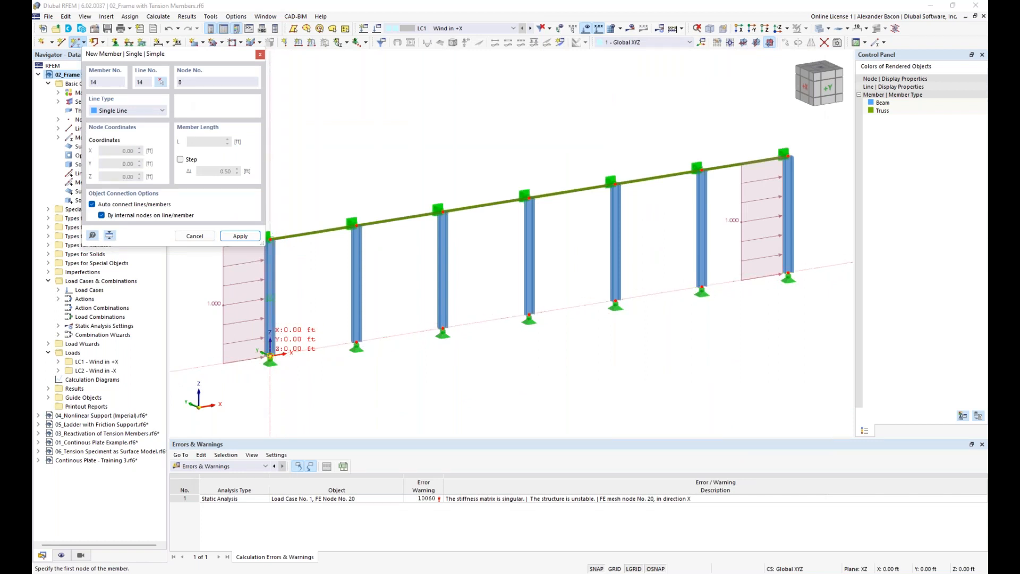
pyautogui.click(270, 355)
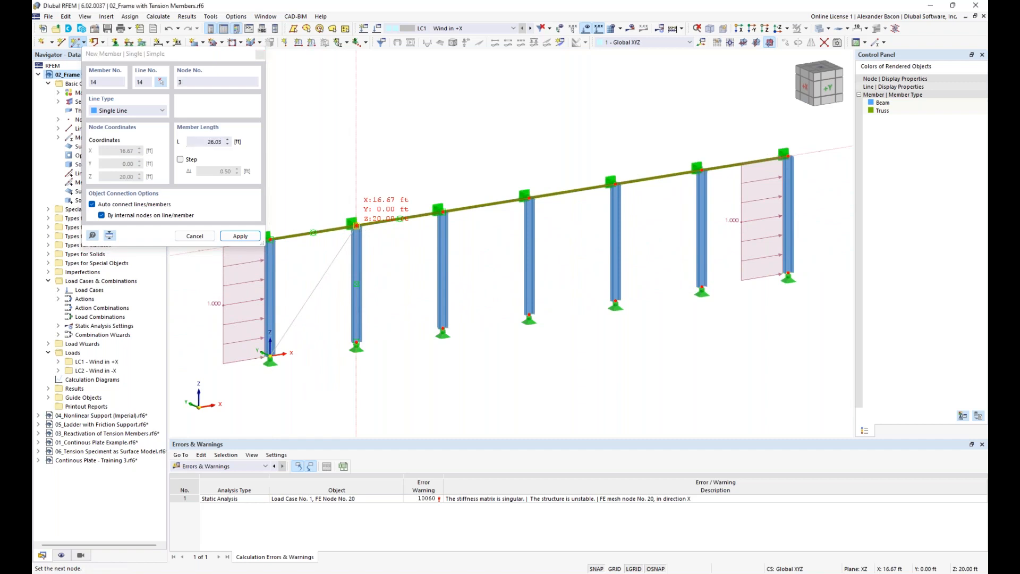
pyautogui.click(356, 226)
pyautogui.click(550, 331)
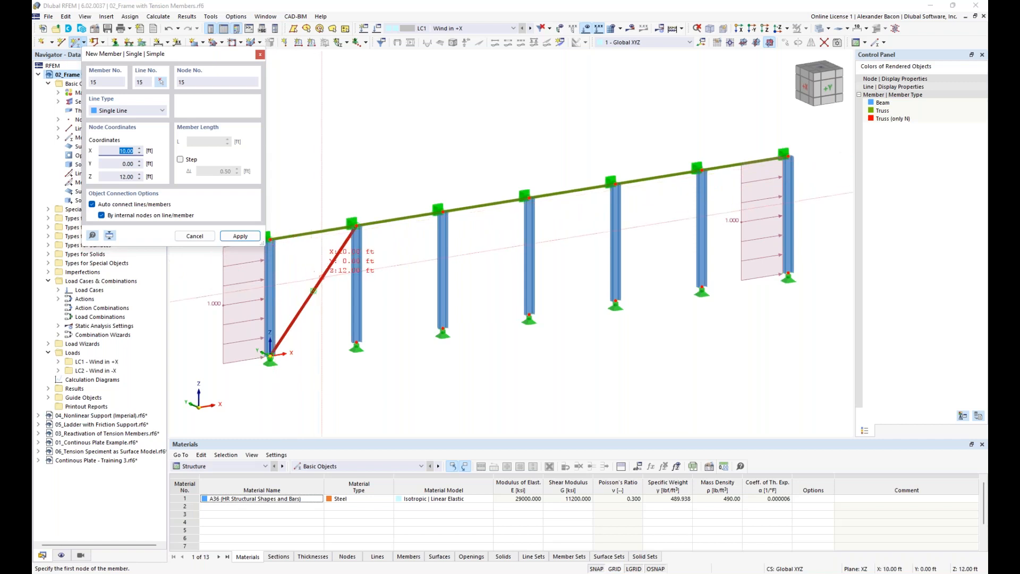
pyautogui.click(268, 242)
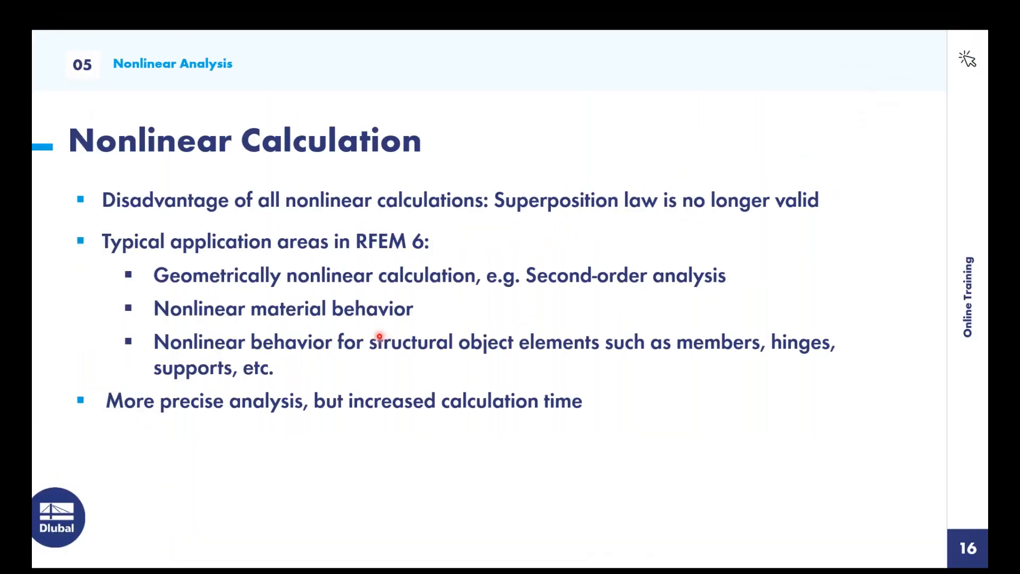
# Step: Advance past the Nonlinear Calculation slide, end the slideshow, and minimise PowerPoint
pyautogui.press('super')
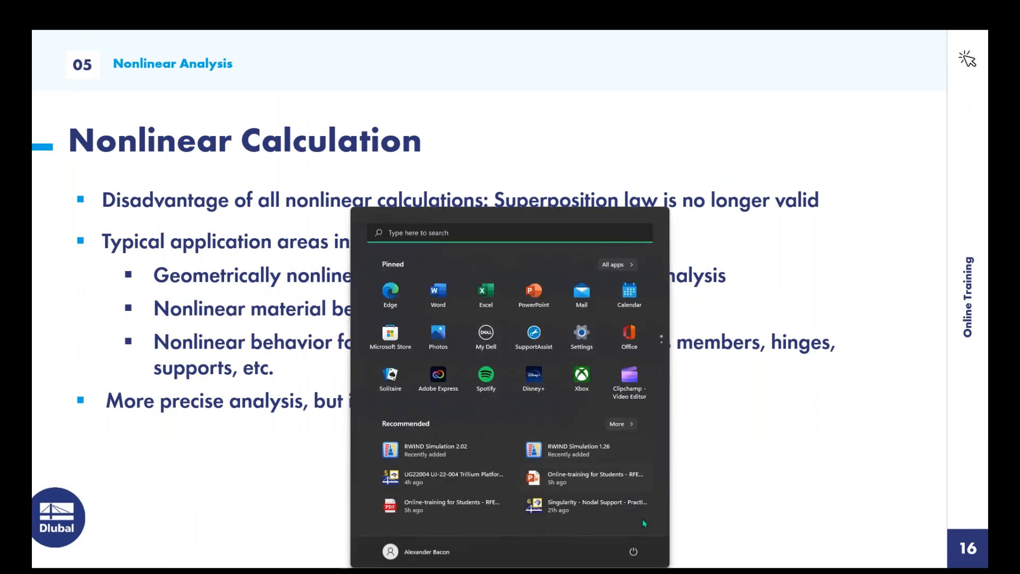
pyautogui.press('super')
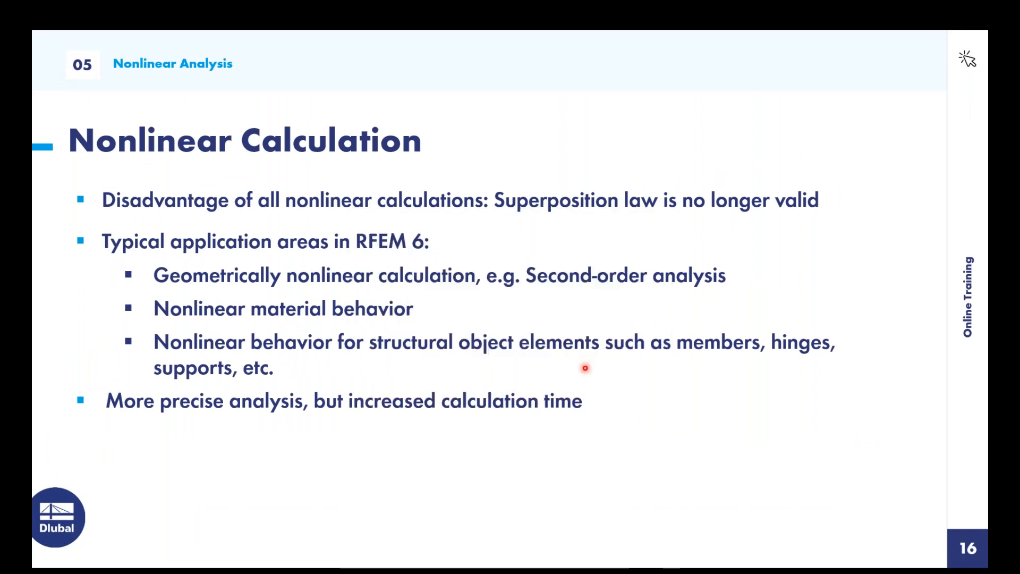
pyautogui.click(615, 379)
pyautogui.press('Escape')
pyautogui.click(929, 12)
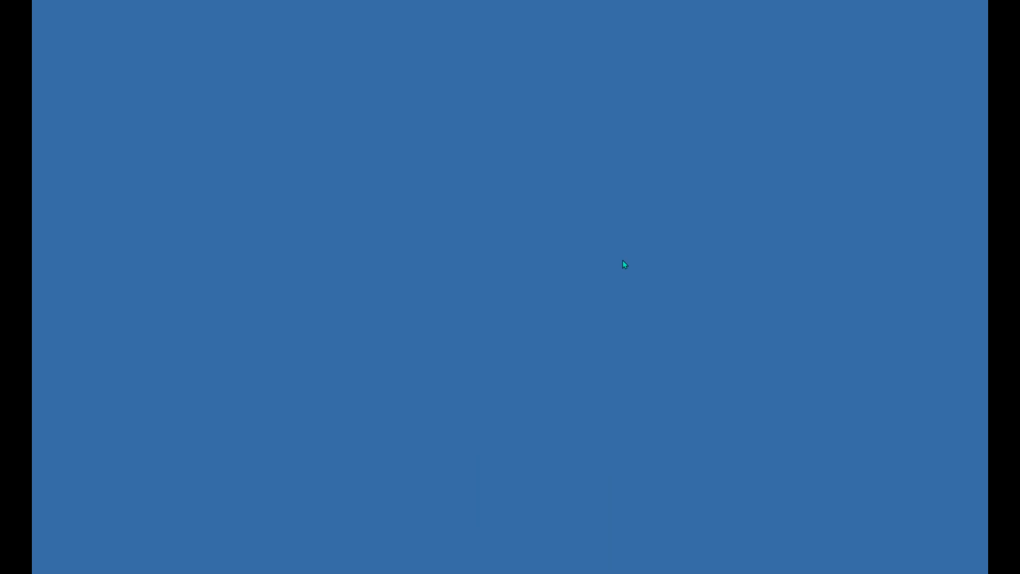
# Step: Bring the RFEM window with its restore-after-shutdown prompt to the front via Task View
pyautogui.press('super+Tab')
pyautogui.click(484, 235)
pyautogui.press('super+Tab')
pyautogui.click(298, 155)
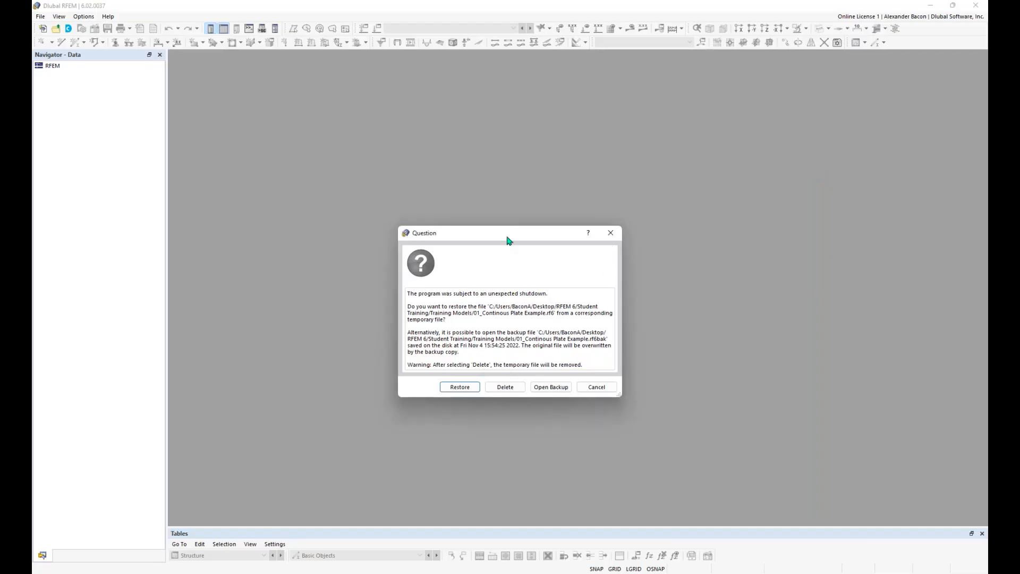
# Step: Restore each crashed model, from 01_Continous Plate Example to 05_Ladder with Friction Support
pyautogui.click(460, 387)
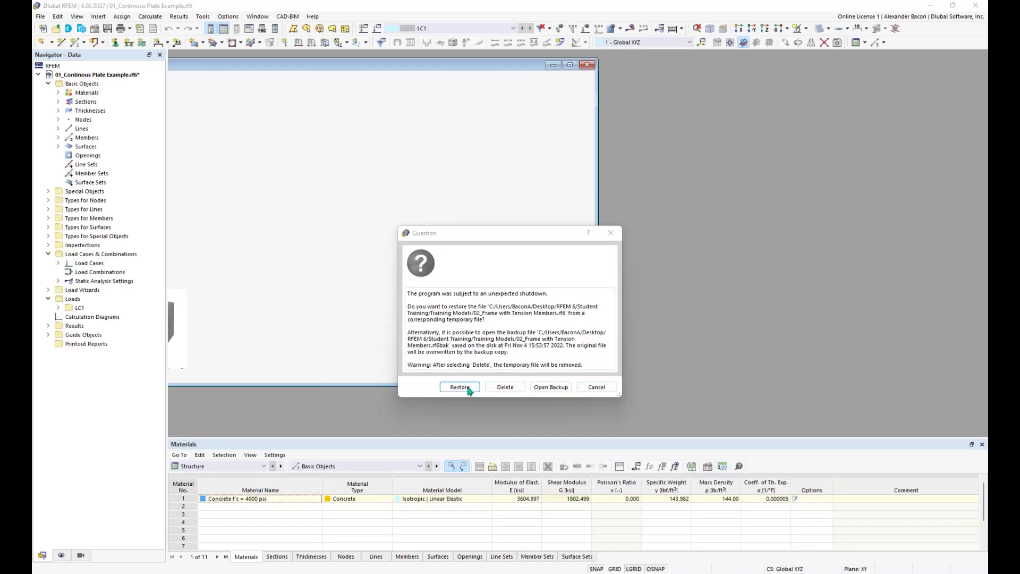
pyautogui.click(460, 387)
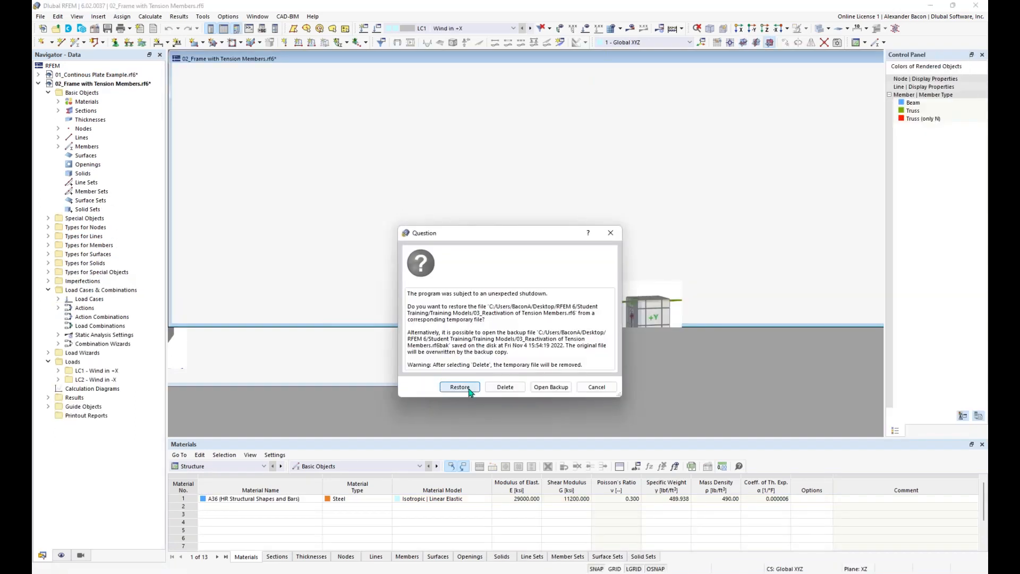
pyautogui.click(470, 393)
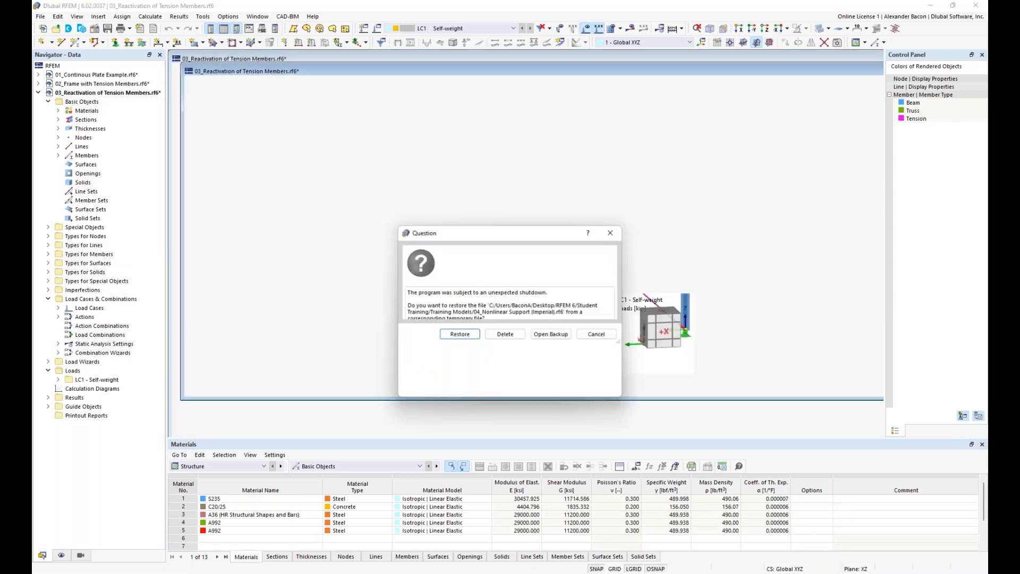
pyautogui.click(473, 392)
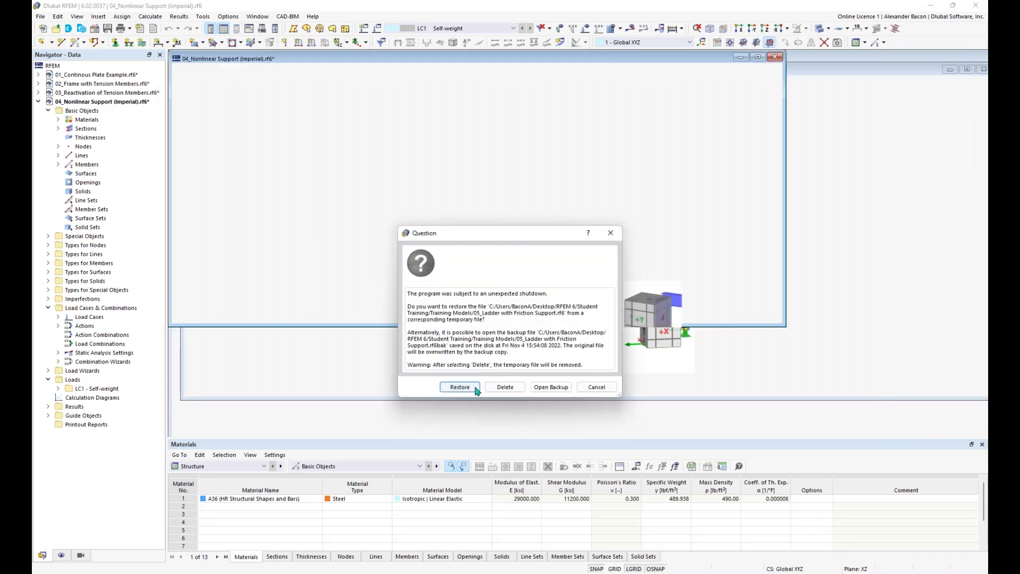
pyautogui.click(472, 391)
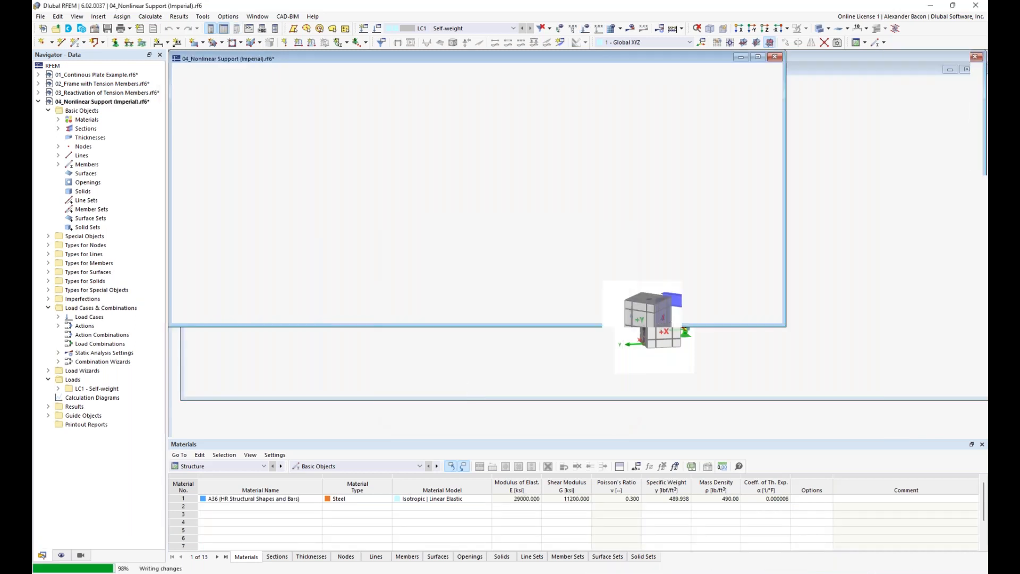
pyautogui.click(467, 387)
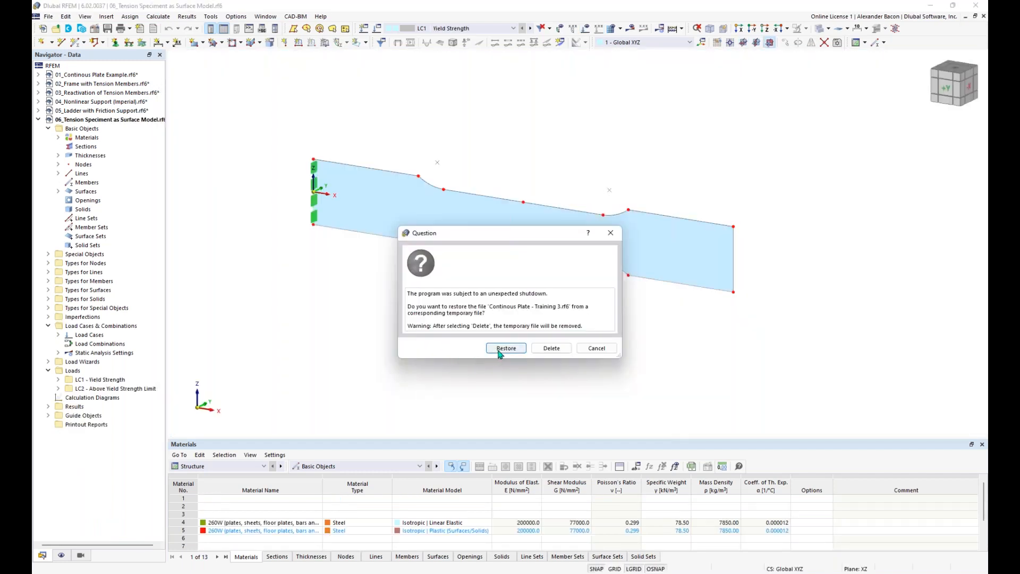
# Step: Restore the crashed model and make 02_Frame with Tension Members the active model
pyautogui.click(500, 354)
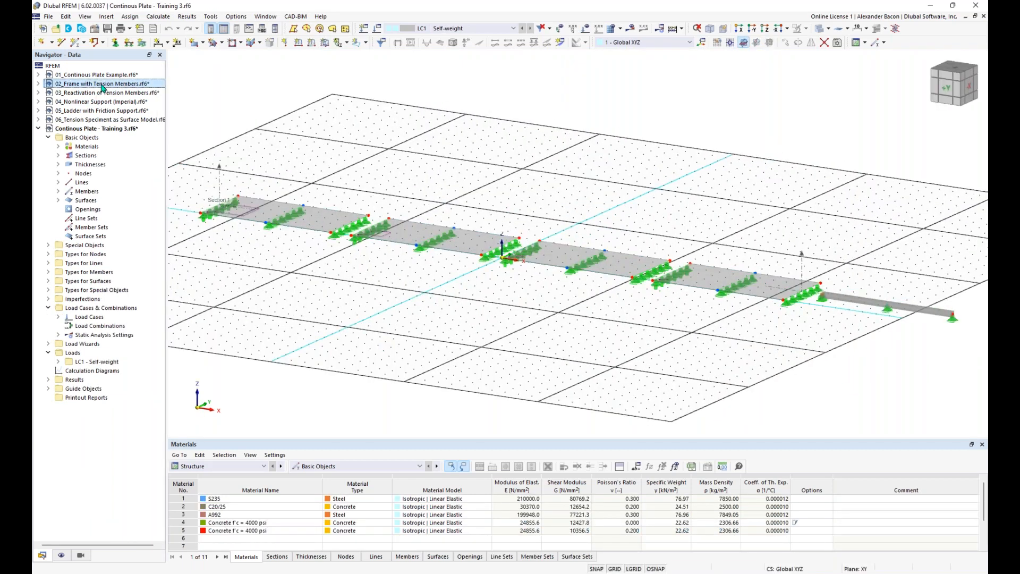
pyautogui.doubleClick(103, 85)
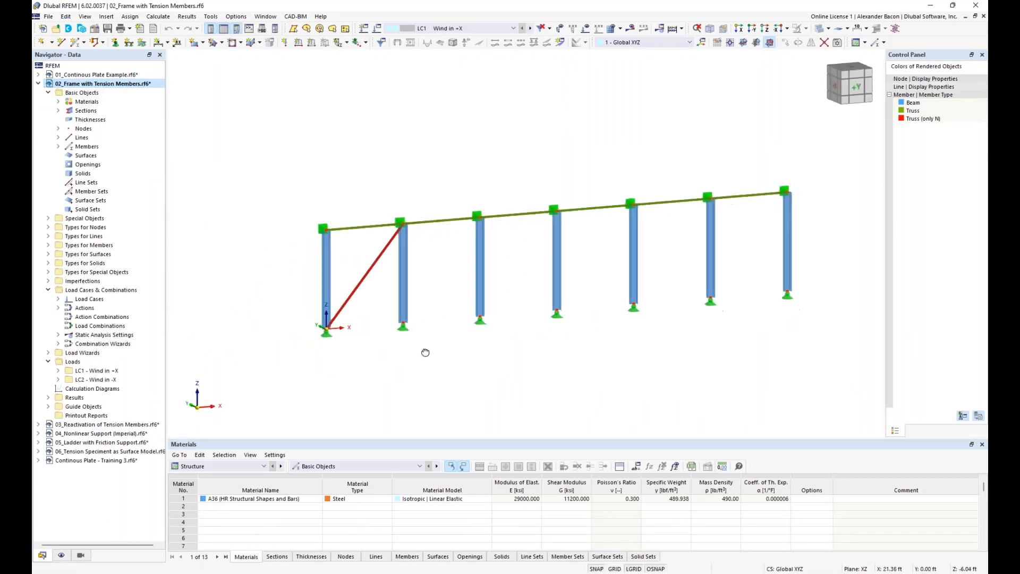
pyautogui.moveTo(425, 353); pyautogui.dragTo(348, 364, button='middle')
# Step: Delete the red tension diagonal from the frame, leaving it unbraced
pyautogui.click(76, 42)
pyautogui.click(252, 131)
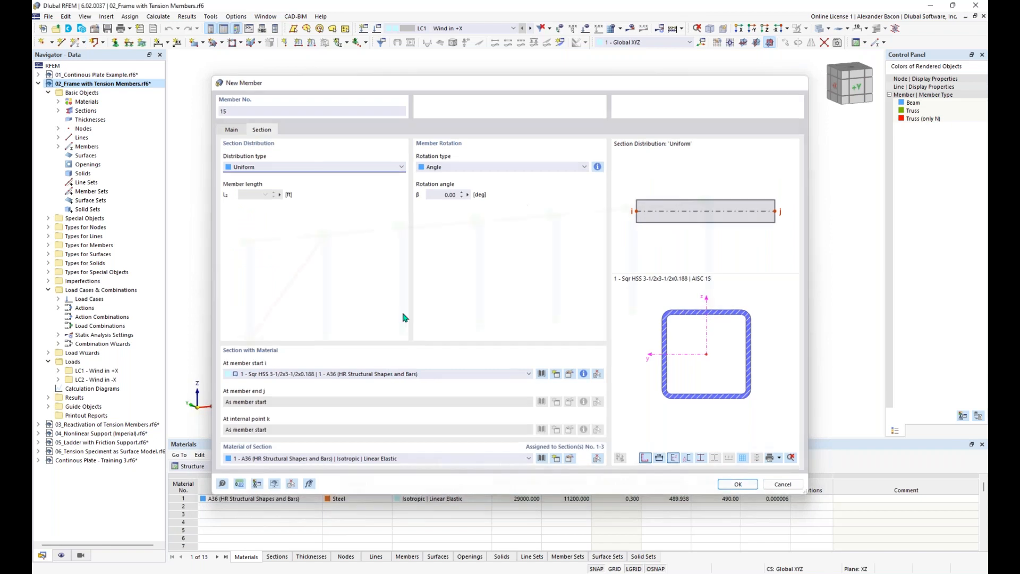
pyautogui.press('Return')
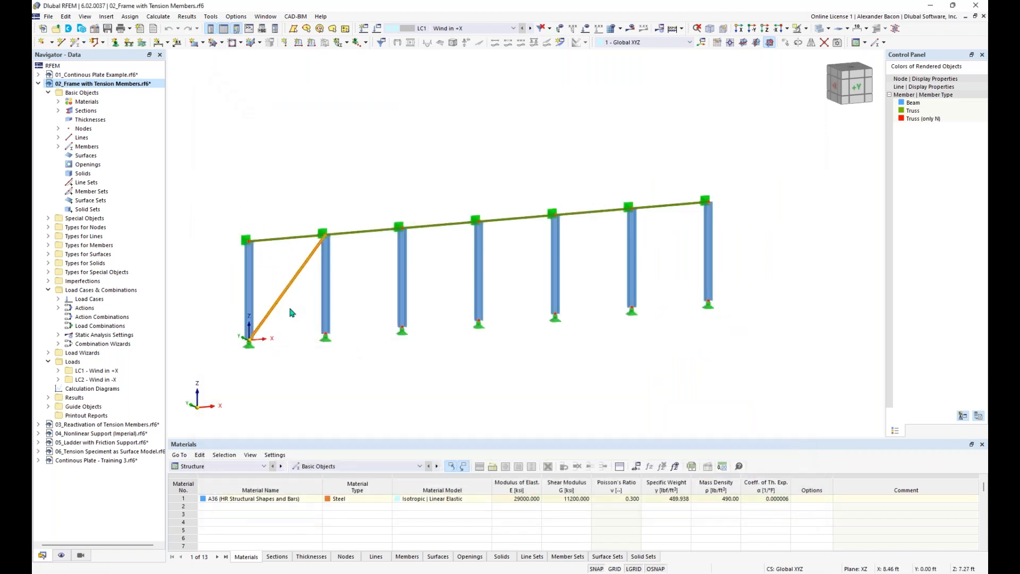
pyautogui.press('Delete')
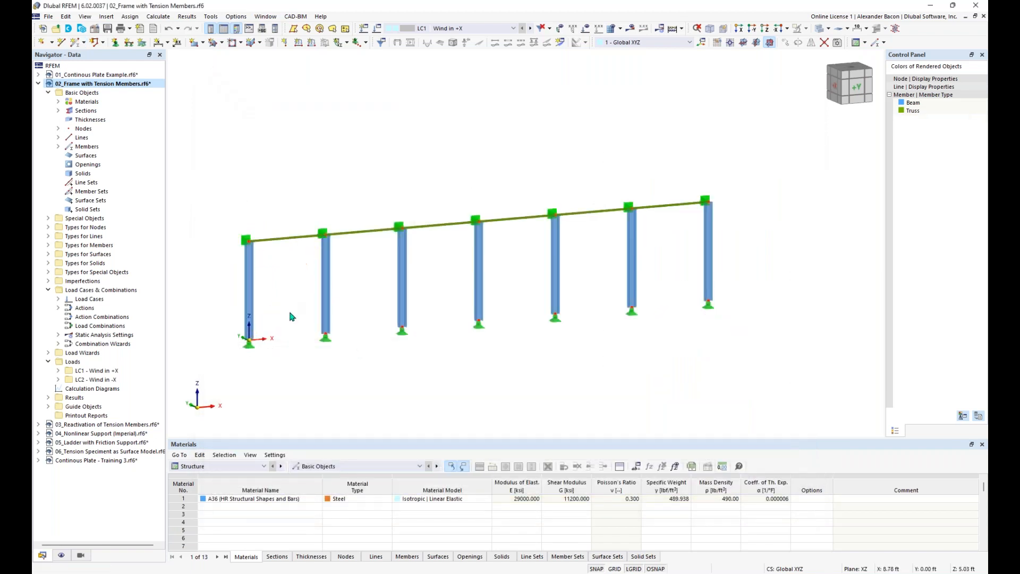
pyautogui.click(75, 44)
# Step: Define member 14 as Truss (only N) with Failure if compression and section 3 – ROUND 0.750/H
pyautogui.click(258, 155)
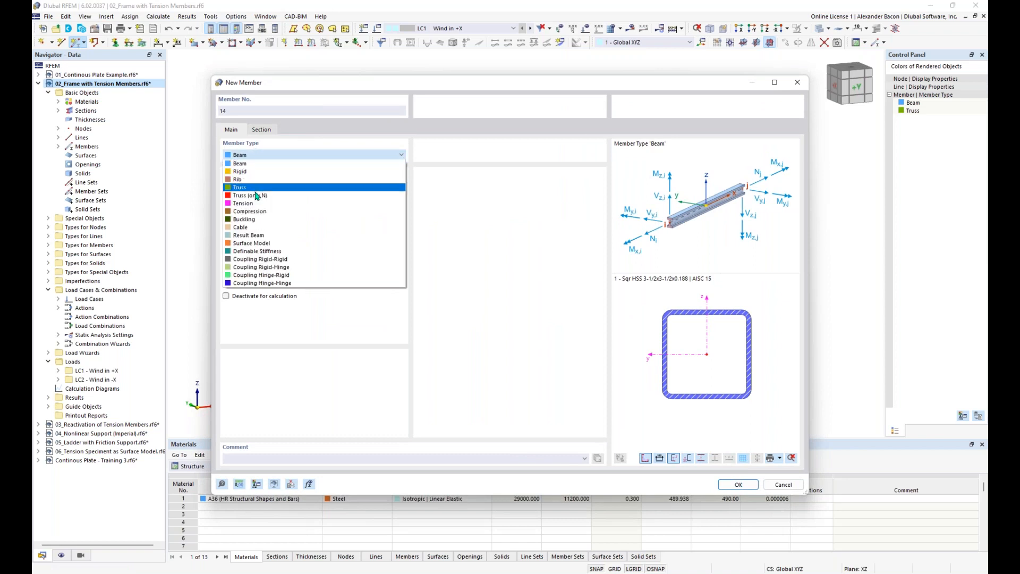
pyautogui.click(254, 195)
pyautogui.click(234, 251)
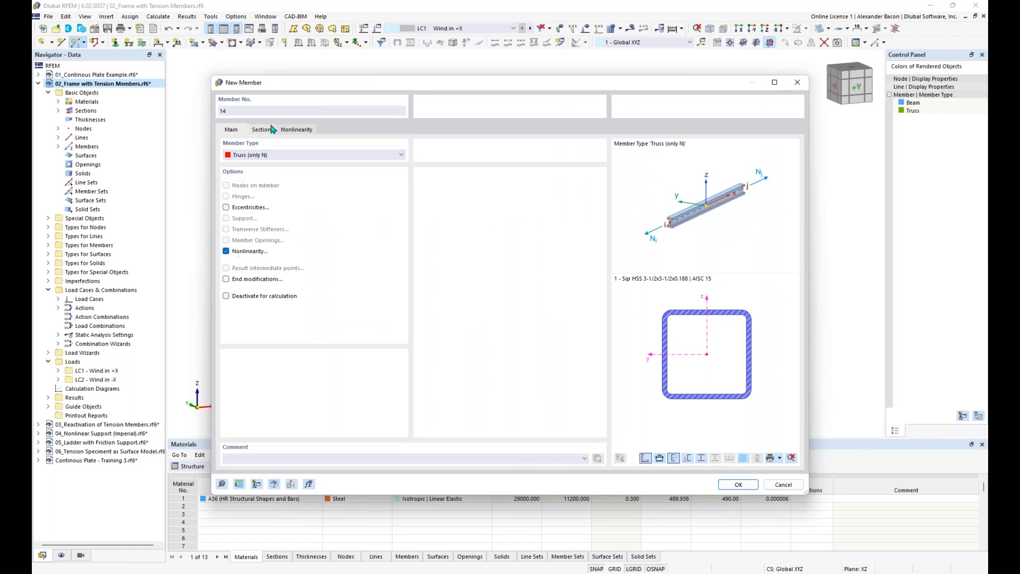
pyautogui.click(287, 129)
pyautogui.click(276, 168)
pyautogui.click(276, 184)
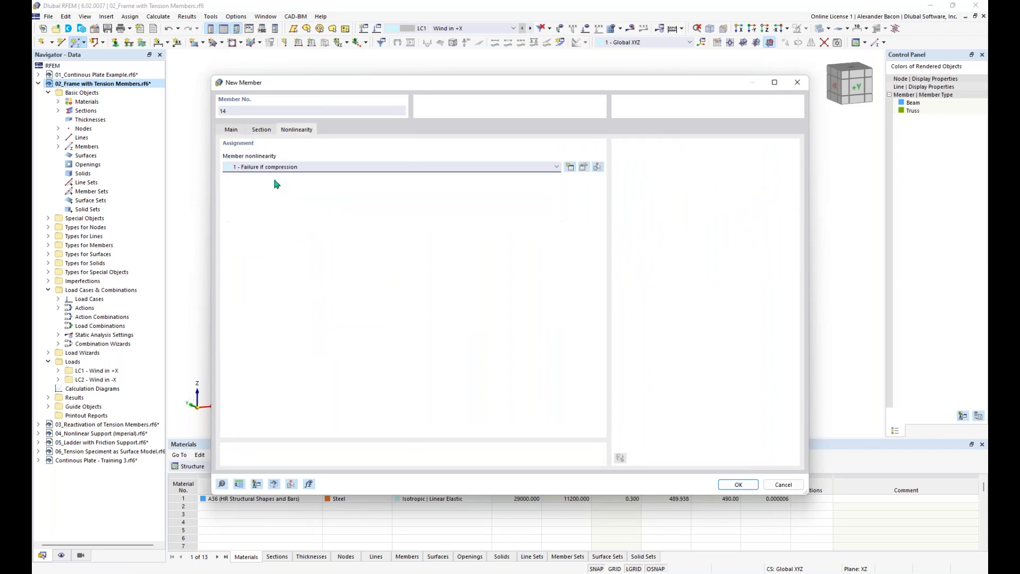
pyautogui.click(261, 129)
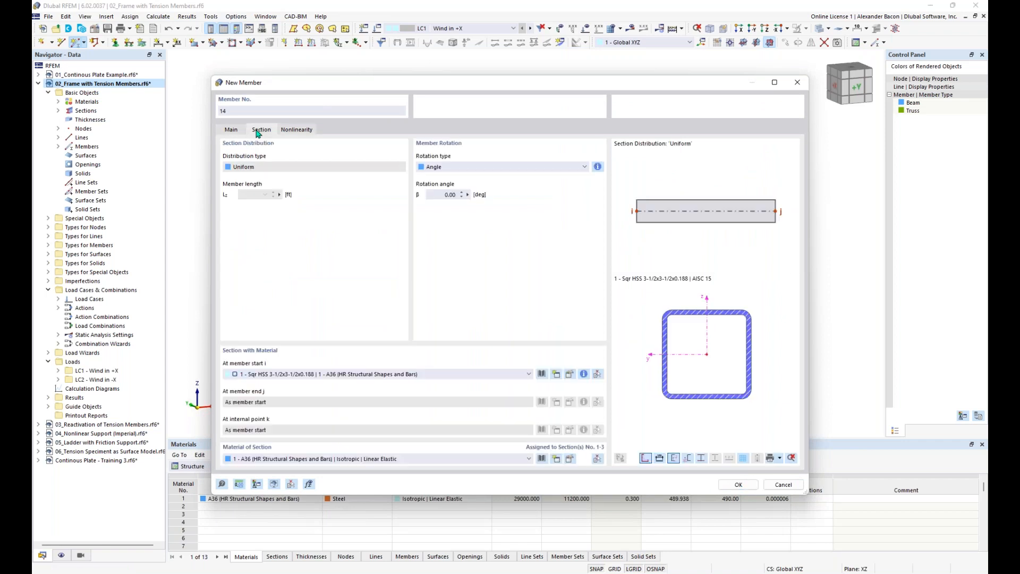
pyautogui.click(391, 374)
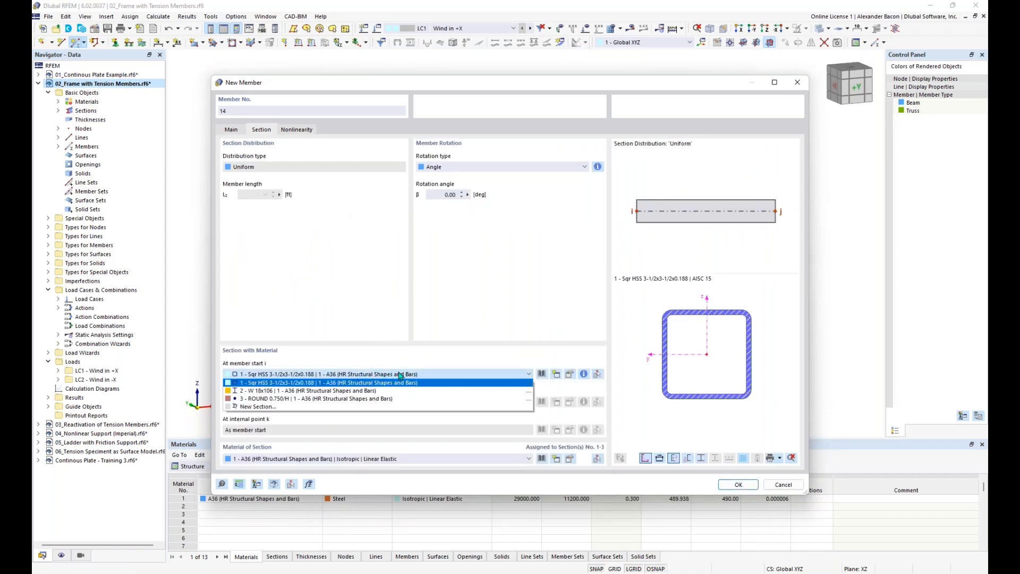
pyautogui.click(381, 400)
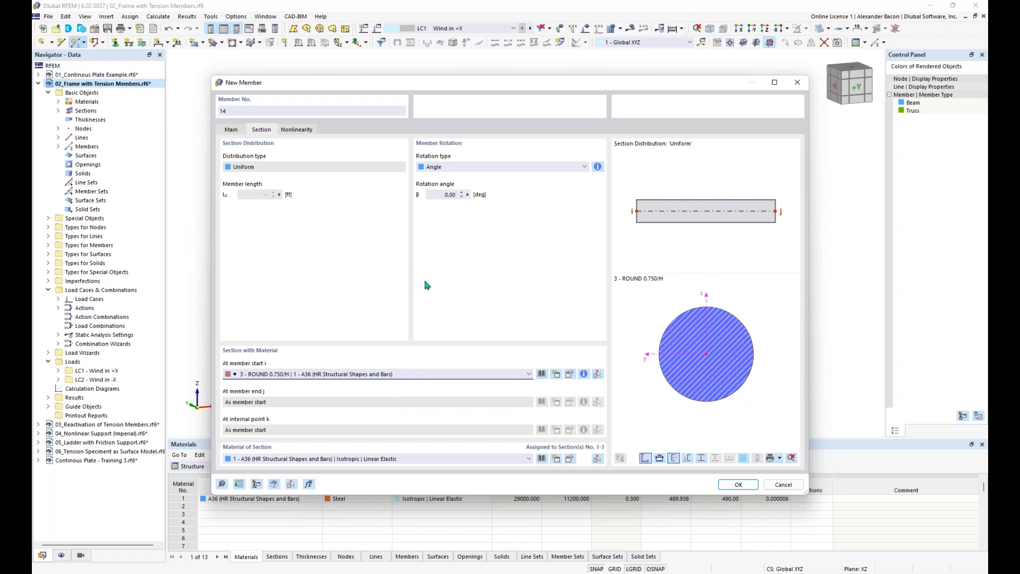
pyautogui.click(736, 485)
pyautogui.moveTo(354, 197); pyautogui.dragTo(399, 198, button='middle')
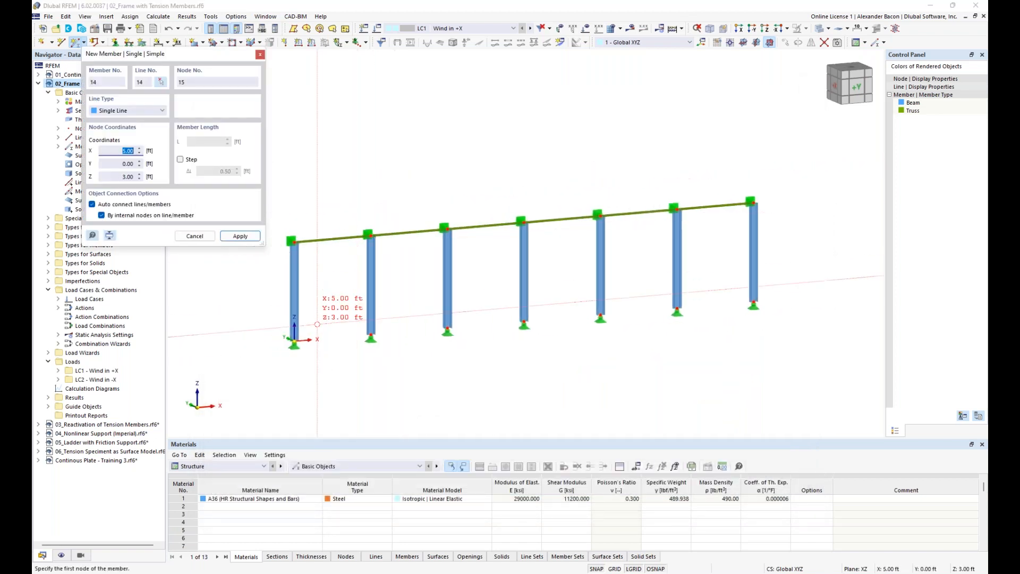
# Step: Draw the two crossing tension diagonals in the frame's first bay
pyautogui.click(294, 340)
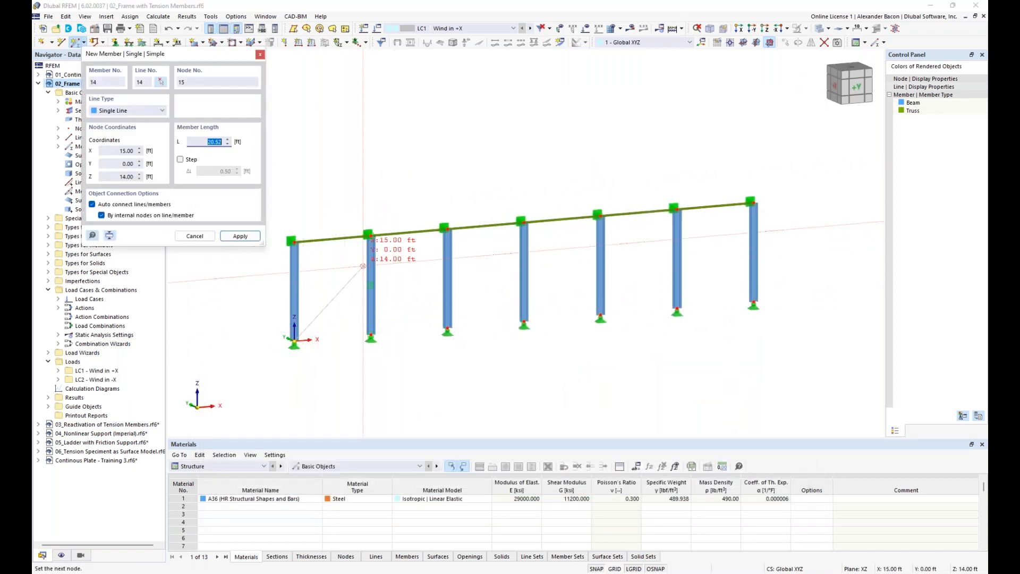
pyautogui.click(370, 235)
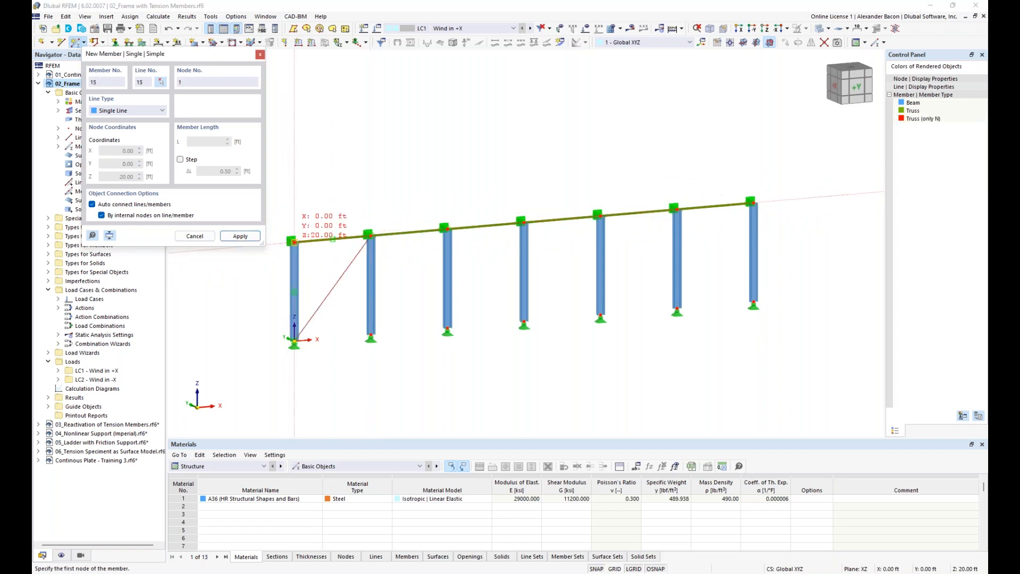
pyautogui.click(294, 241)
pyautogui.click(371, 334)
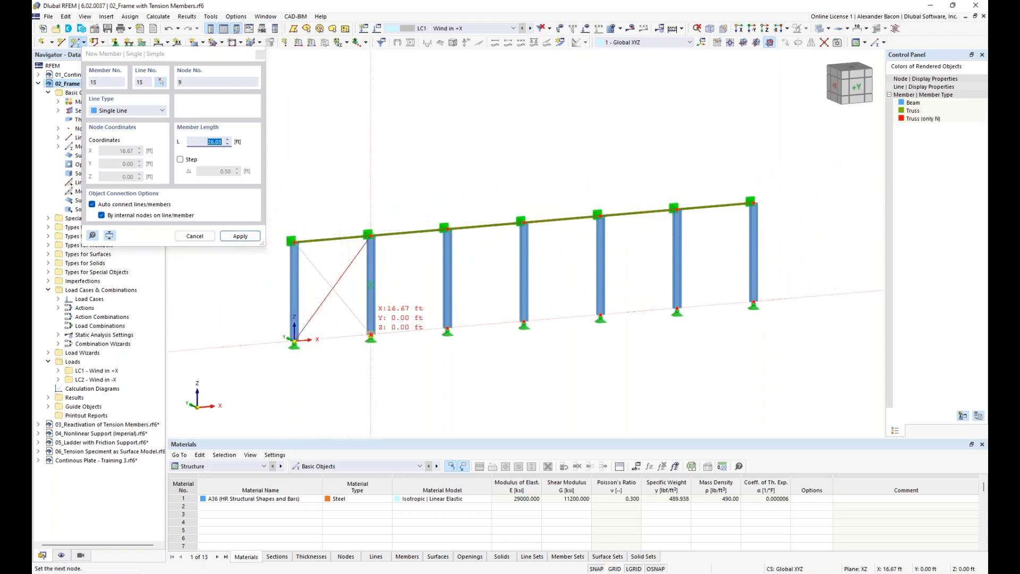
pyautogui.press('Escape')
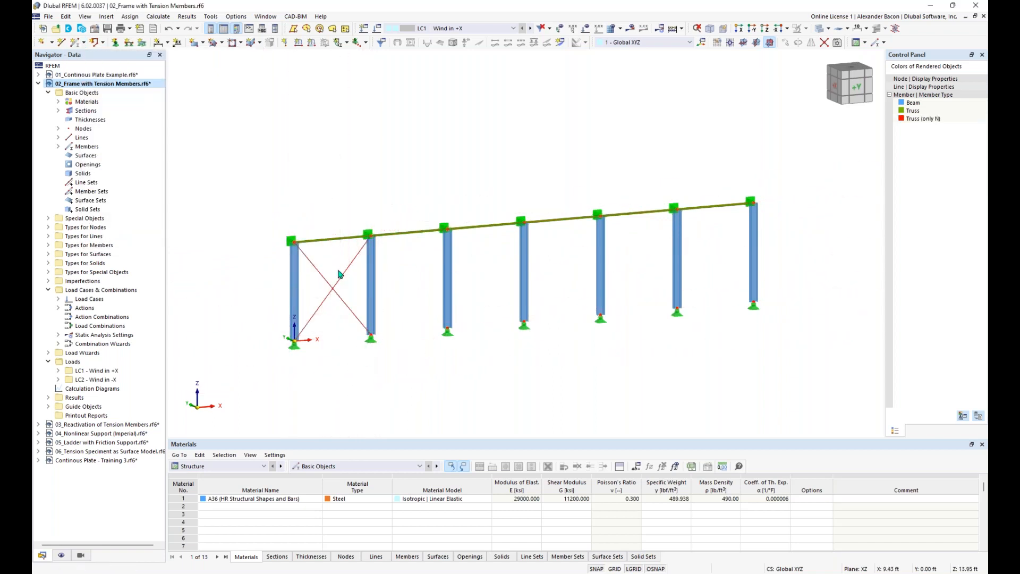
# Step: Copy both first-bay diagonals into the last bay of the frame
pyautogui.moveTo(343, 253); pyautogui.dragTo(322, 334)
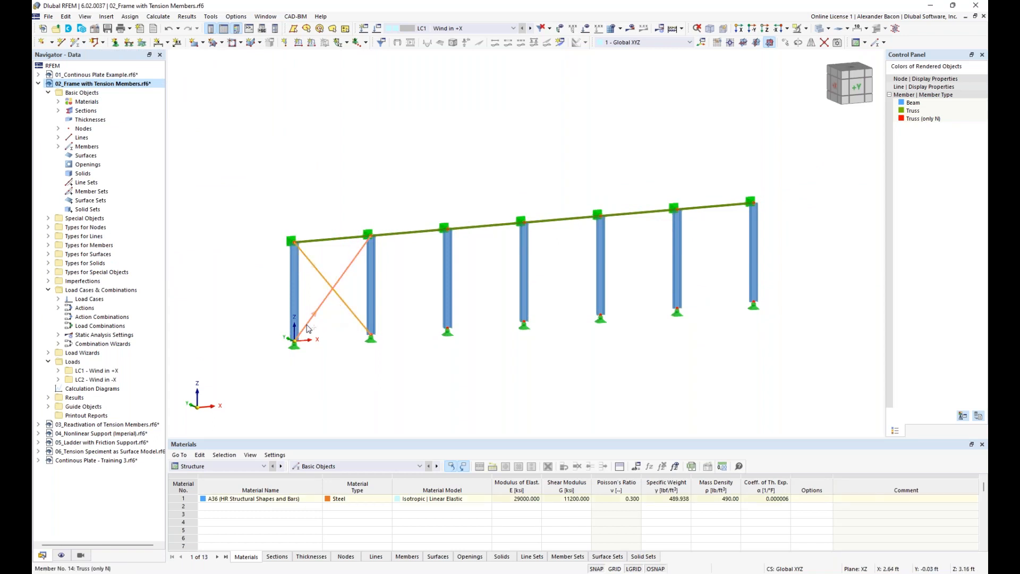
pyautogui.moveTo(307, 329)
pyautogui.moveTo(307, 329)
pyautogui.keyDown('ctrl'); pyautogui.mouseDown()
pyautogui.moveTo(685, 315)
pyautogui.moveTo(452, 303)
pyautogui.moveTo(315, 312)
pyautogui.mouseUp(); pyautogui.keyUp('ctrl')
pyautogui.click(500, 392)
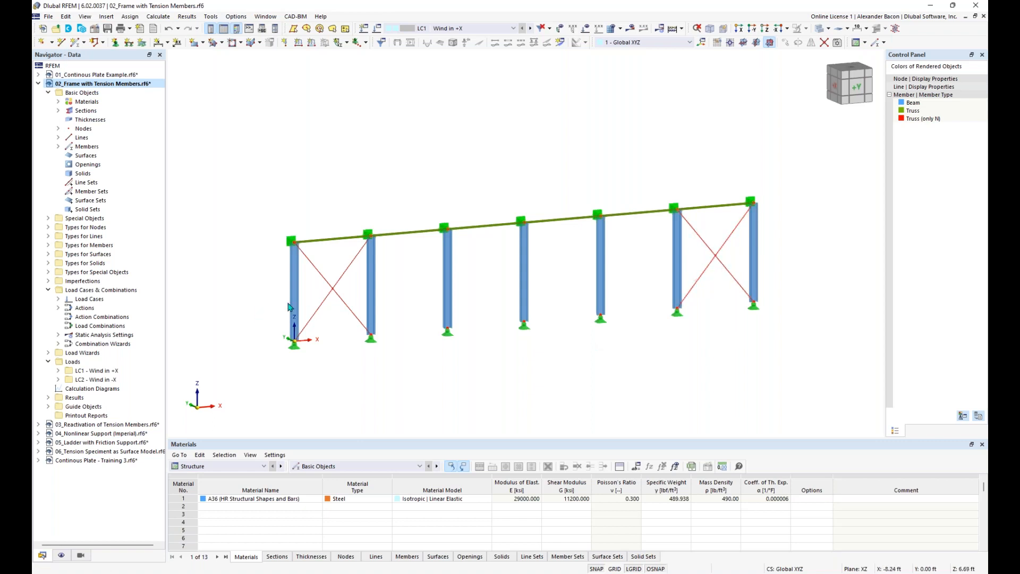
pyautogui.scroll(2, 529, 345)
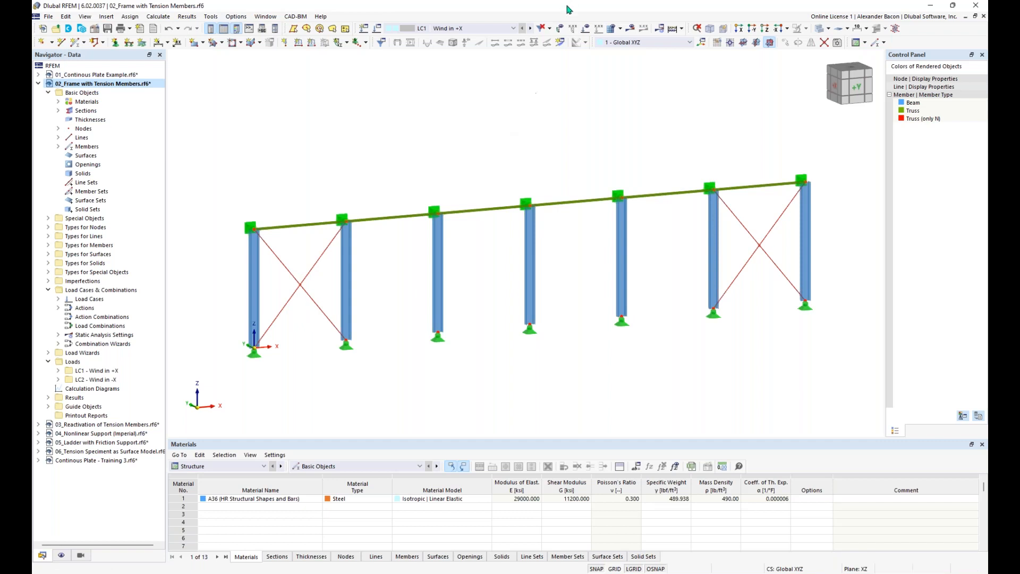
pyautogui.click(631, 28)
# Step: Calculate LC1 Wind in +X and inspect the global deformations of all seven columns
pyautogui.click(552, 333)
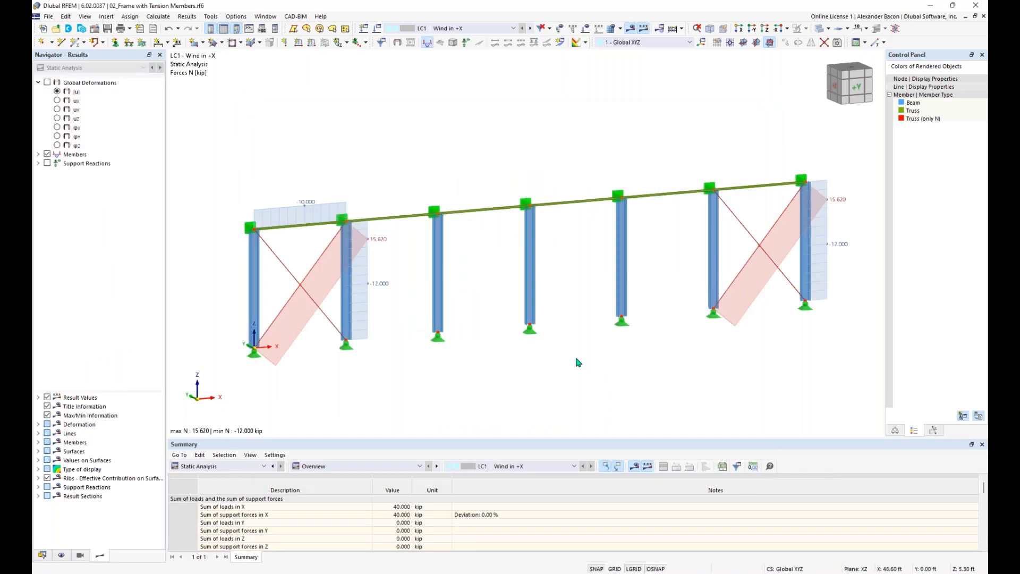
pyautogui.click(48, 82)
pyautogui.moveTo(411, 151); pyautogui.dragTo(385, 132, button='middle')
pyautogui.moveTo(384, 132)
pyautogui.keyDown('ctrl'); pyautogui.mouseDown(button='middle')
pyautogui.moveTo(403, 133)
pyautogui.moveTo(384, 146)
pyautogui.mouseUp(button='middle'); pyautogui.keyUp('ctrl')
pyautogui.scroll(2, 290, 283)
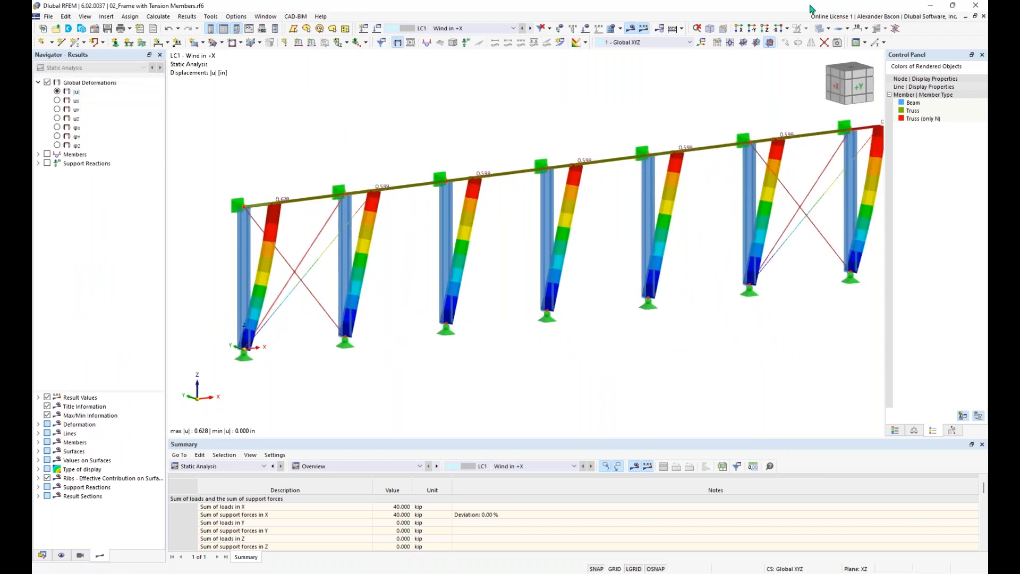
pyautogui.click(829, 29)
pyautogui.scroll(1, 337, 264)
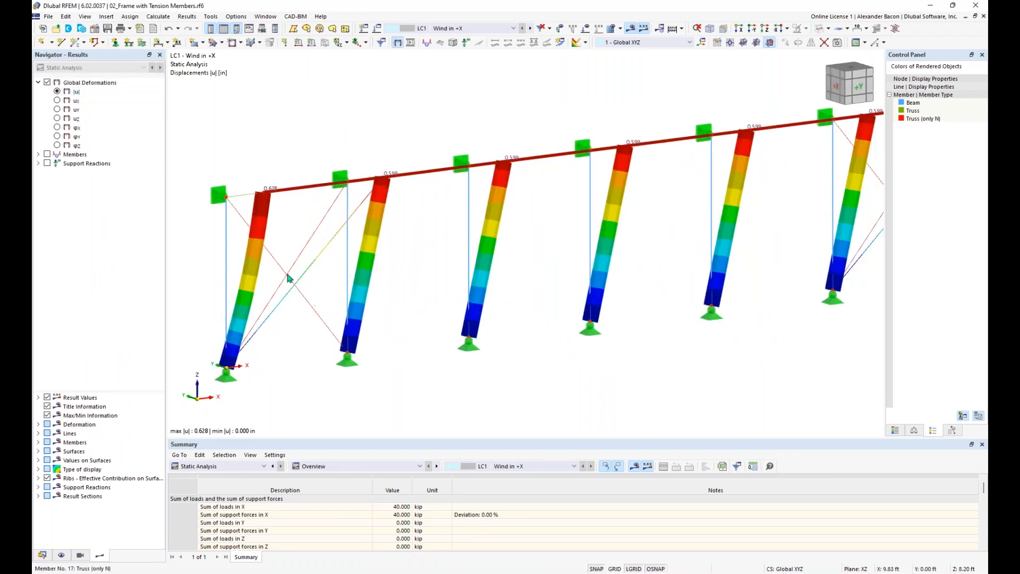
pyautogui.moveTo(846, 241); pyautogui.dragTo(736, 245, button='middle')
pyautogui.scroll(-3, 842, 211)
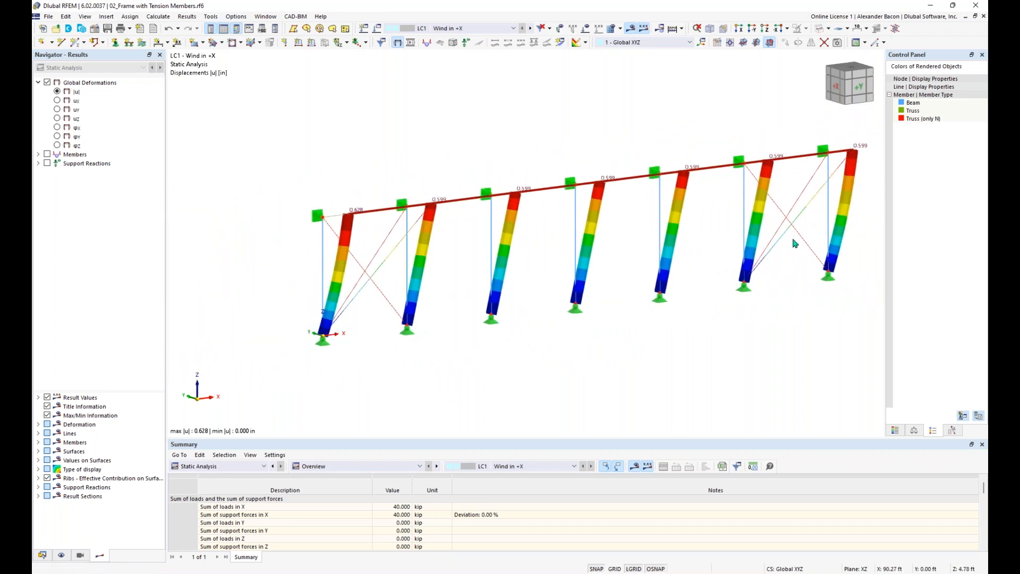
pyautogui.scroll(1, 383, 267)
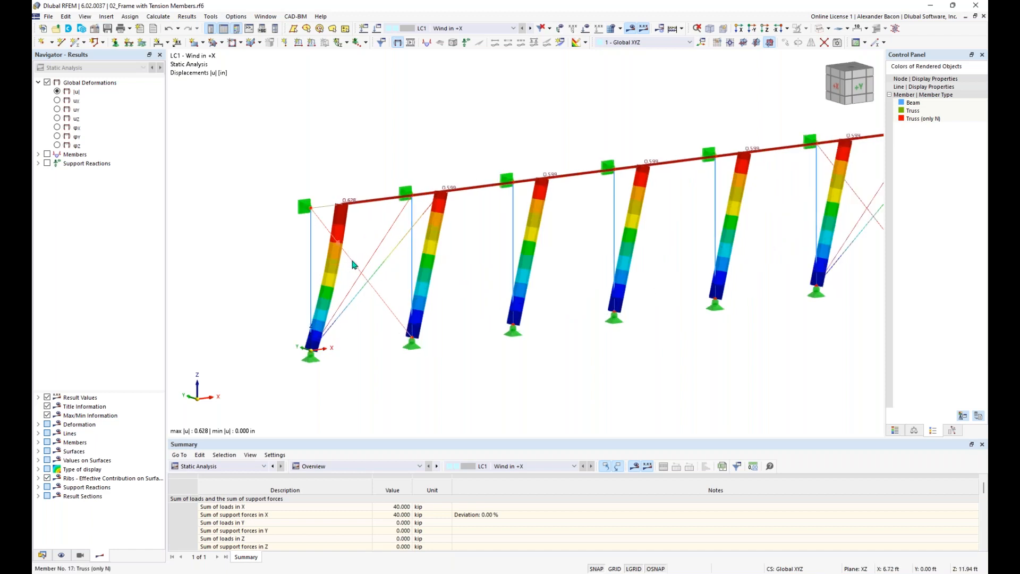
pyautogui.moveTo(581, 267); pyautogui.dragTo(273, 303, button='middle')
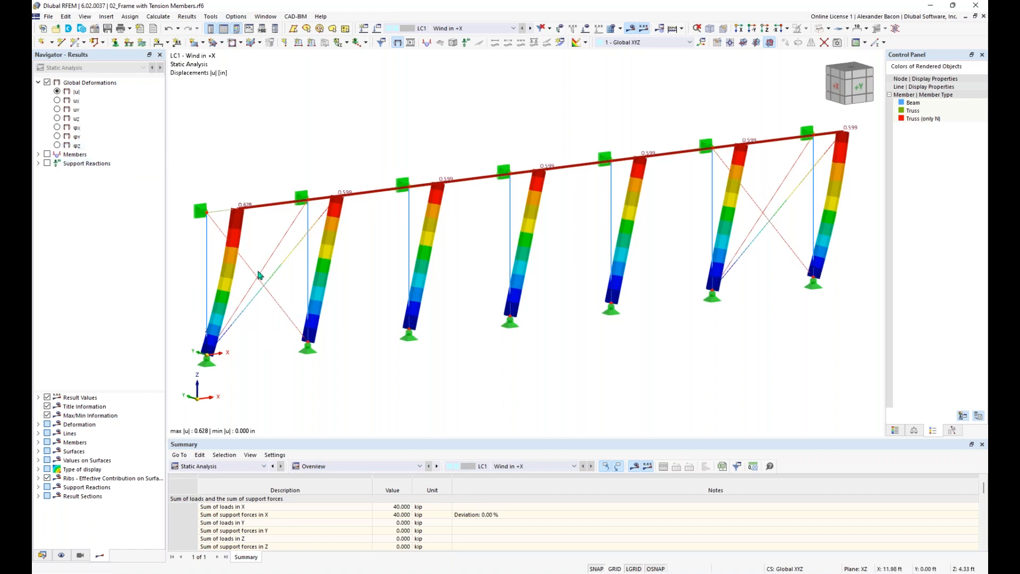
# Step: Display the member axial forces N, ranging from -12.000 to 15.620 kip
pyautogui.click(38, 154)
pyautogui.click(47, 154)
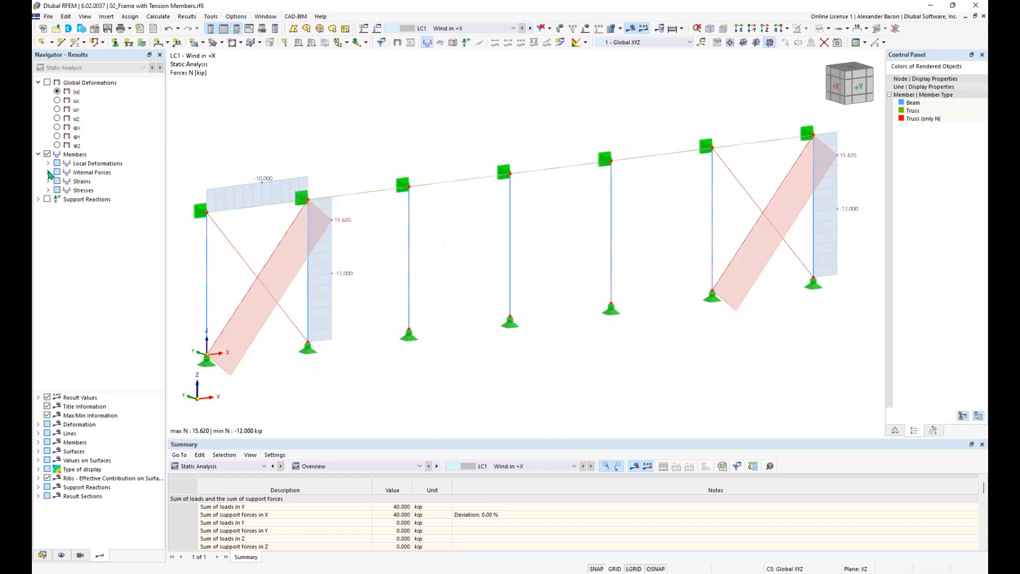
pyautogui.click(48, 173)
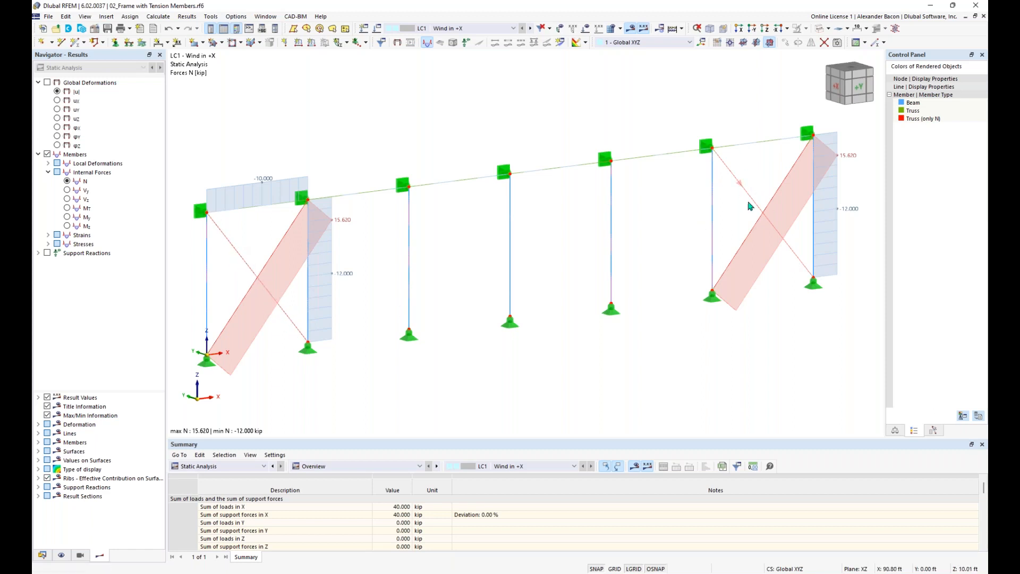
pyautogui.scroll(-1, 533, 370)
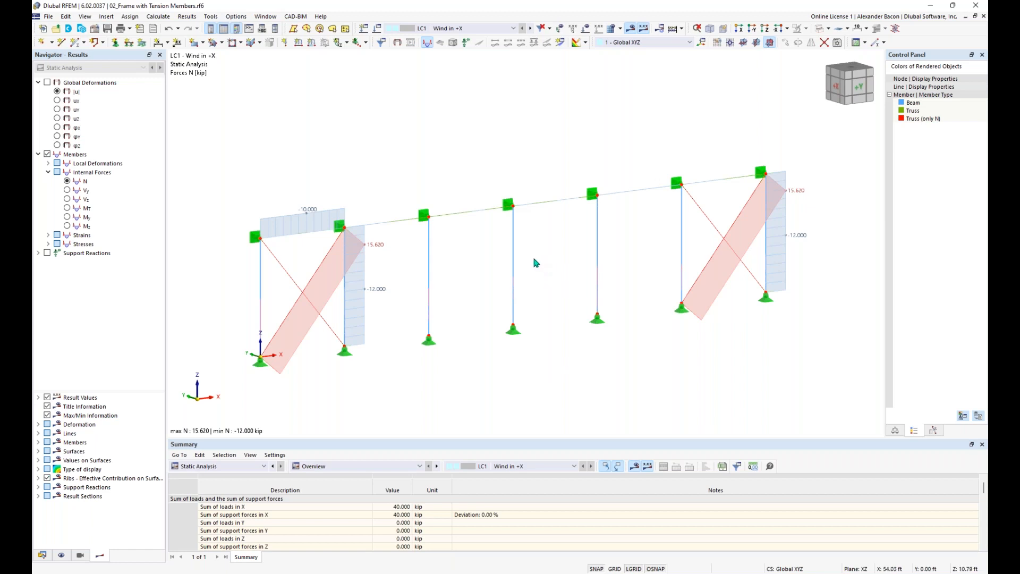
pyautogui.click(42, 555)
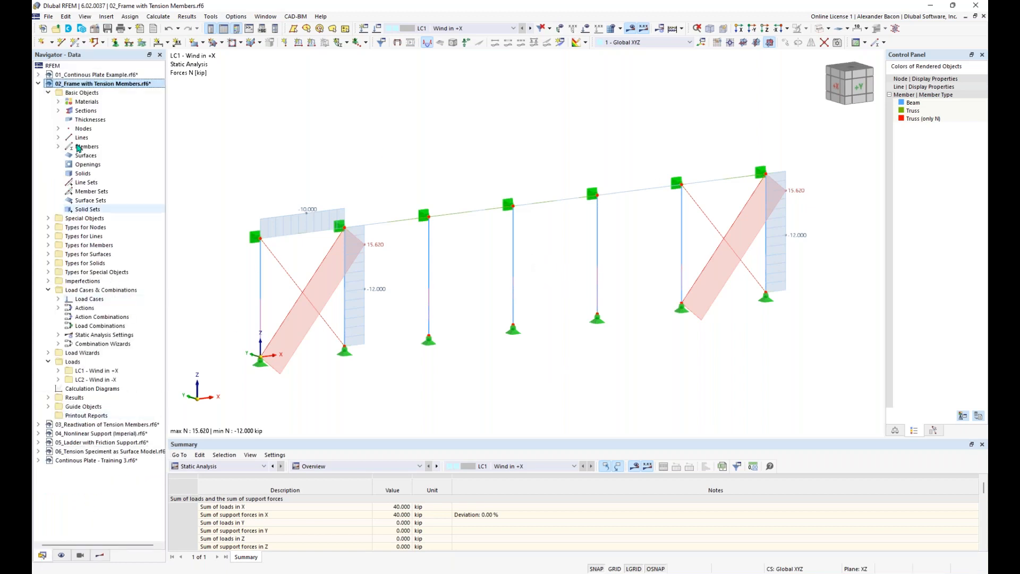
# Step: Make 03_Reactivation of Tension Members the active model, centred in the view
pyautogui.click(38, 84)
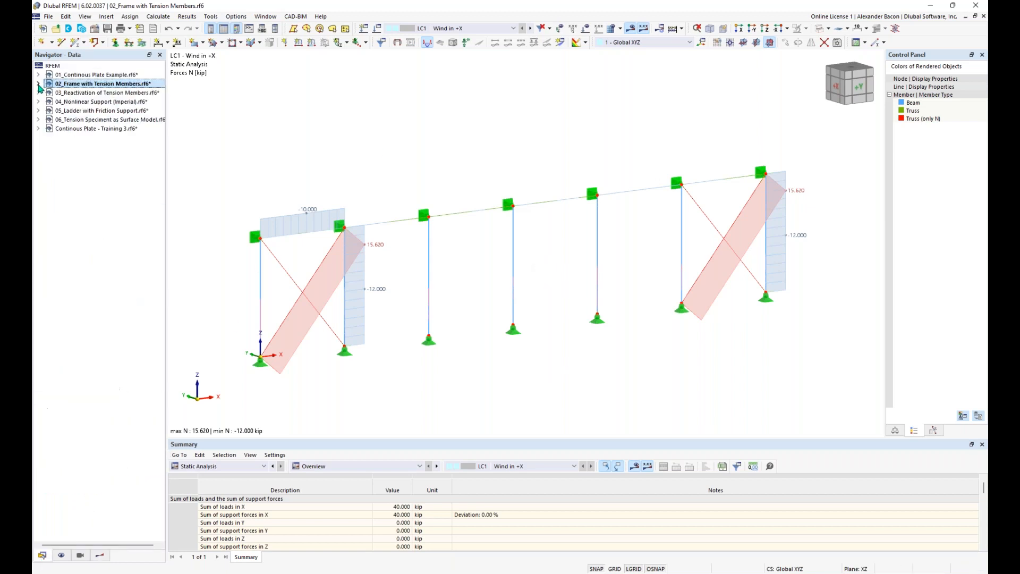
pyautogui.click(85, 93)
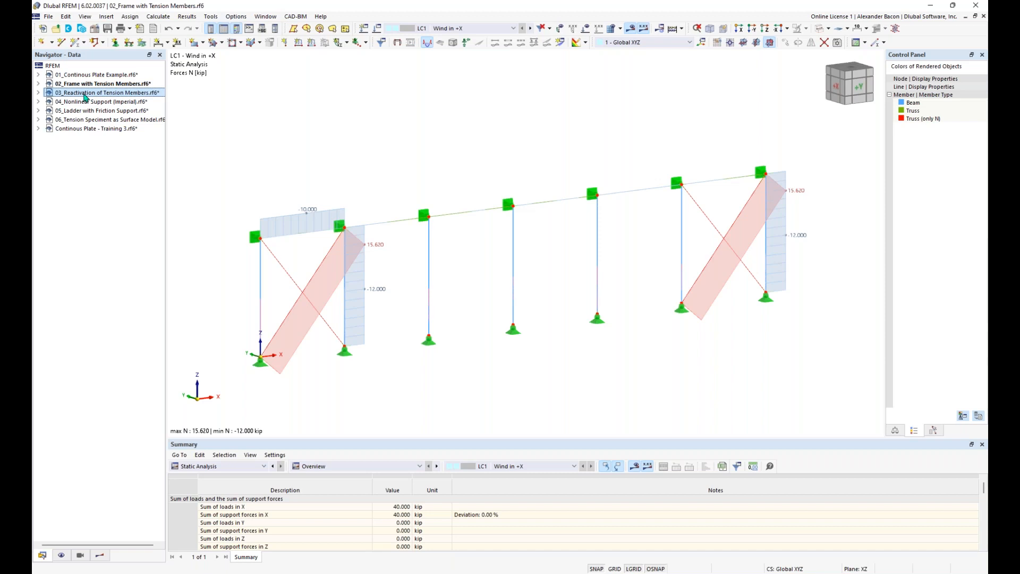
pyautogui.doubleClick(84, 94)
pyautogui.moveTo(268, 267); pyautogui.dragTo(410, 271, button='middle')
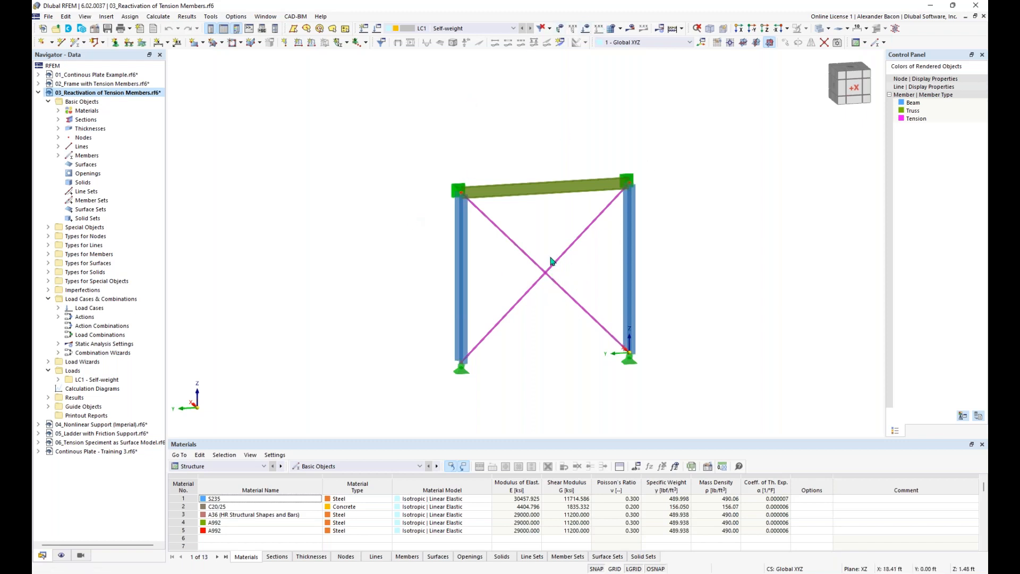
# Step: Display the frame's 2.000 kip self-weight loads
pyautogui.click(586, 31)
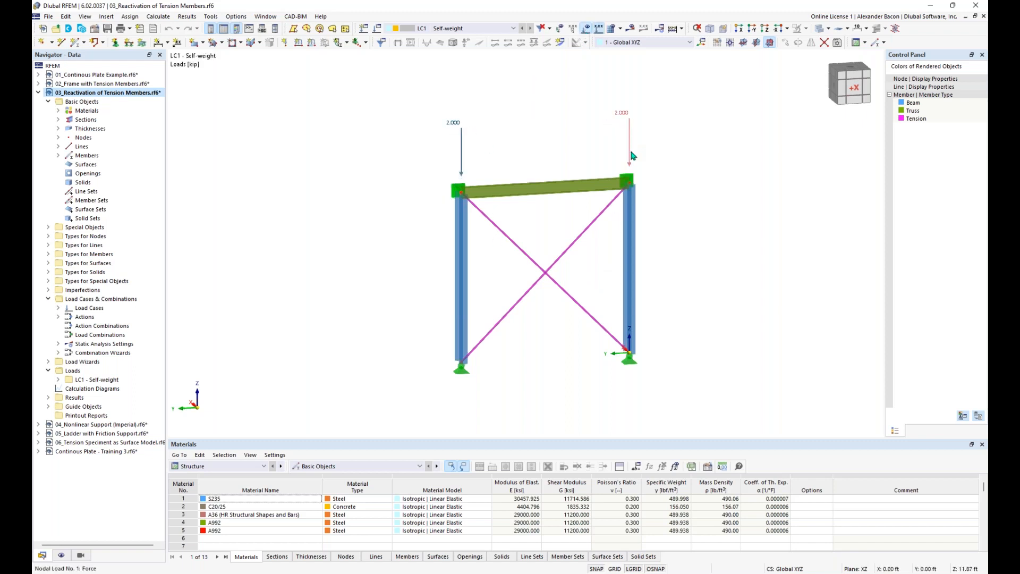
pyautogui.moveTo(632, 158)
pyautogui.moveTo(630, 256)
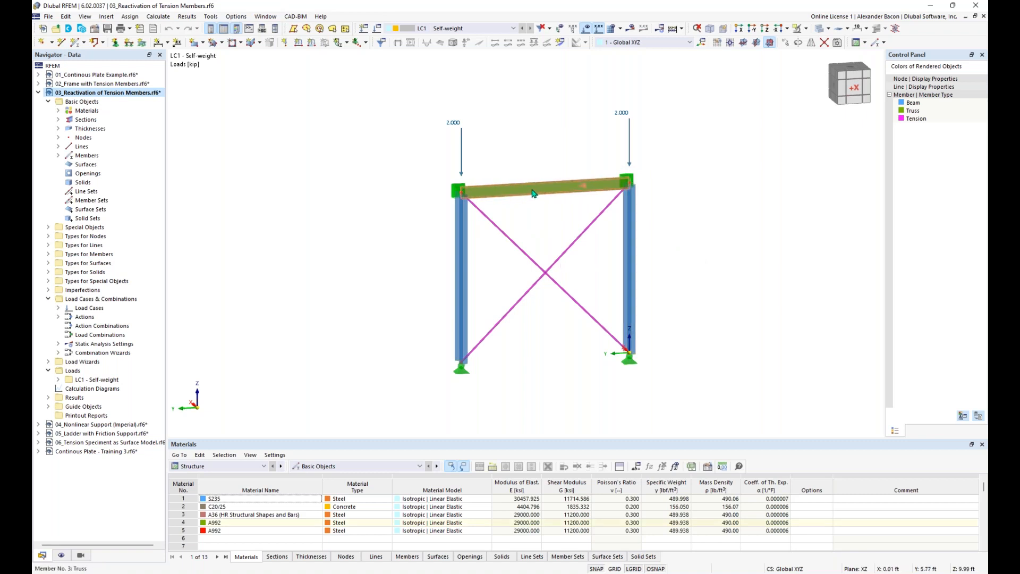
pyautogui.moveTo(537, 192)
# Step: Calculate LC1 Self-weight and inspect error 10134: singular stiffness matrix, unstable at FE node 2
pyautogui.click(631, 29)
pyautogui.click(551, 335)
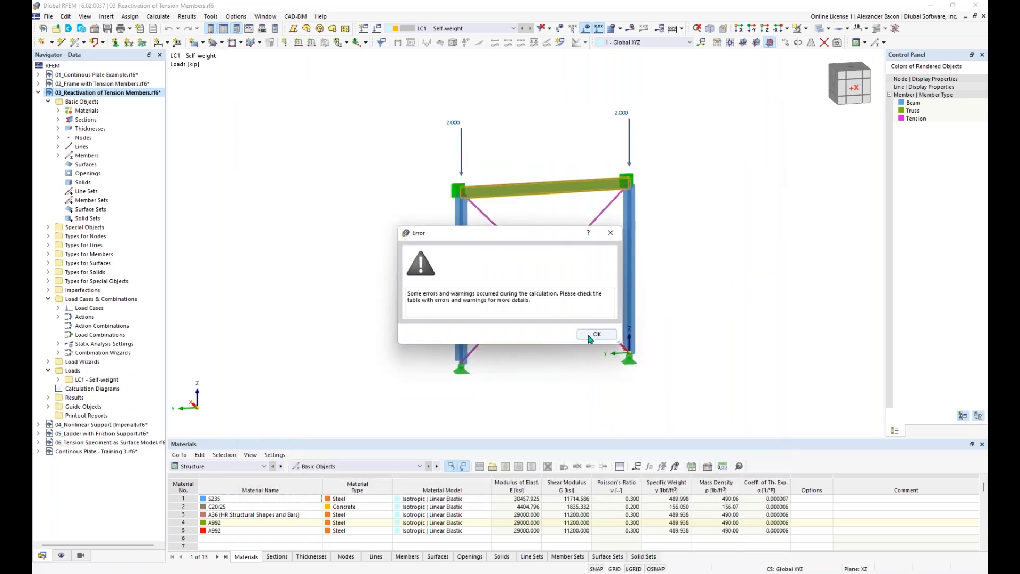
pyautogui.click(597, 334)
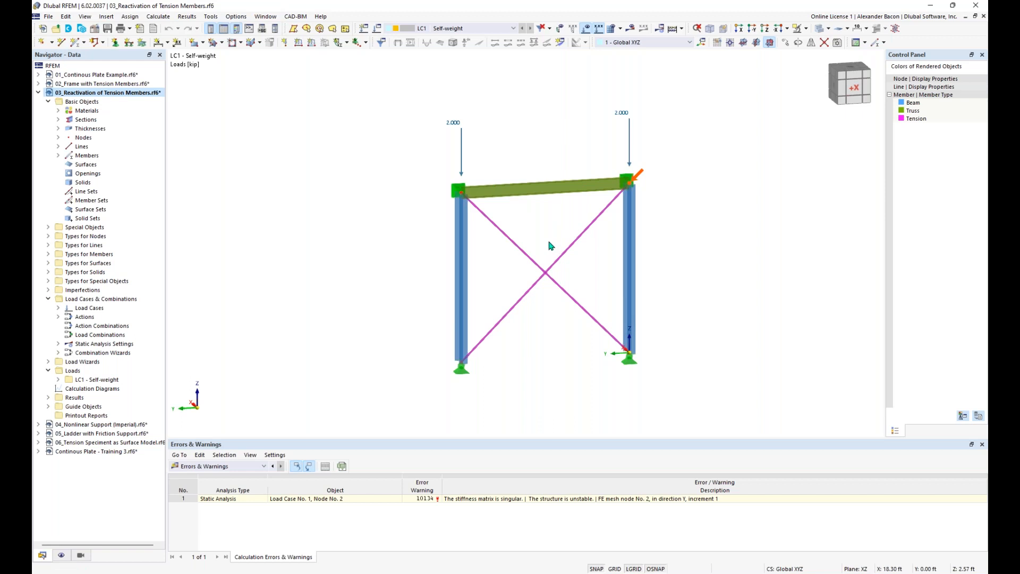
pyautogui.click(460, 190)
pyautogui.click(676, 501)
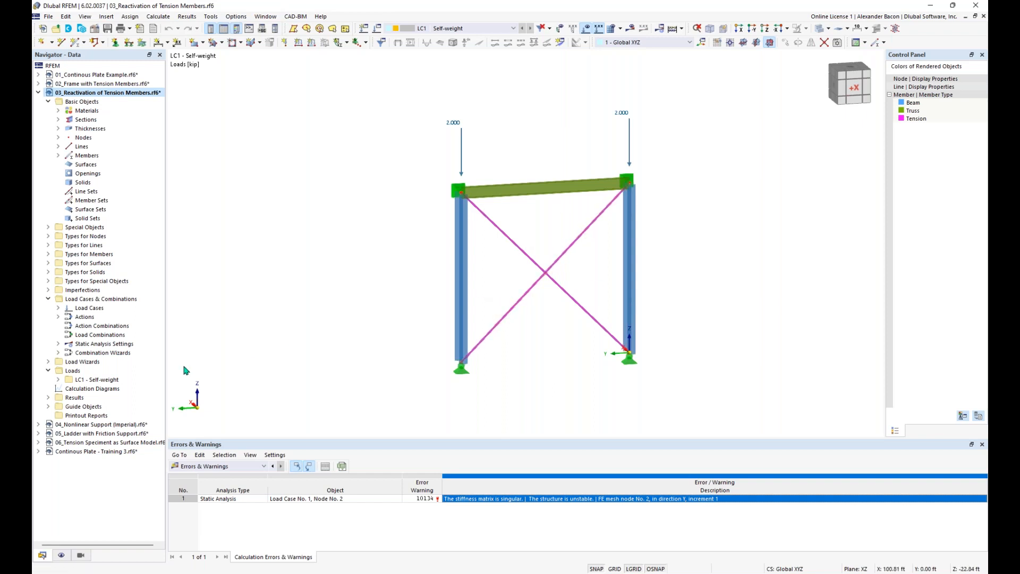
# Step: Enable exceptional handling of failing members in SA2 and recalculate LC1, giving 0.004 in displacement
pyautogui.click(58, 344)
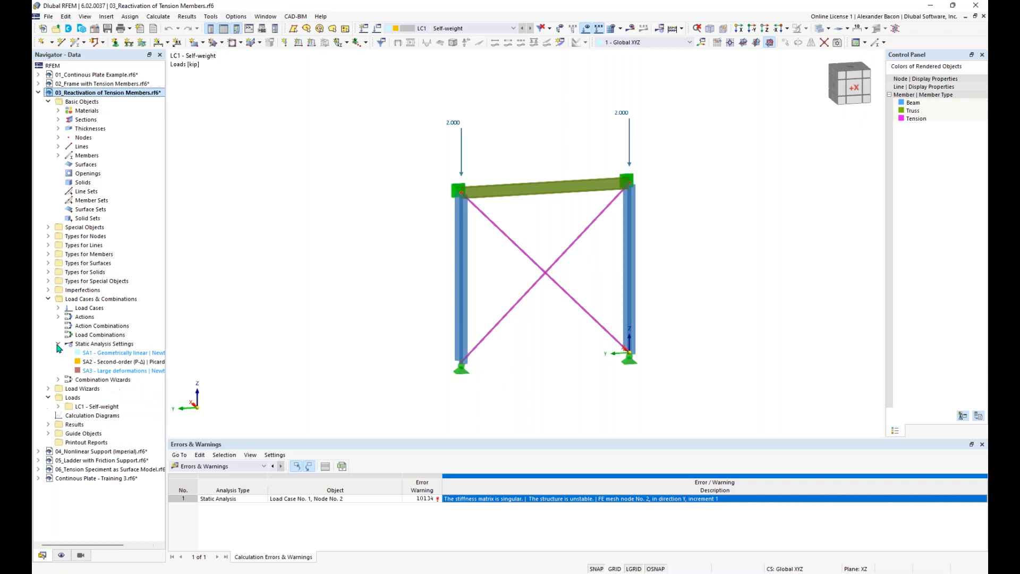
pyautogui.click(378, 29)
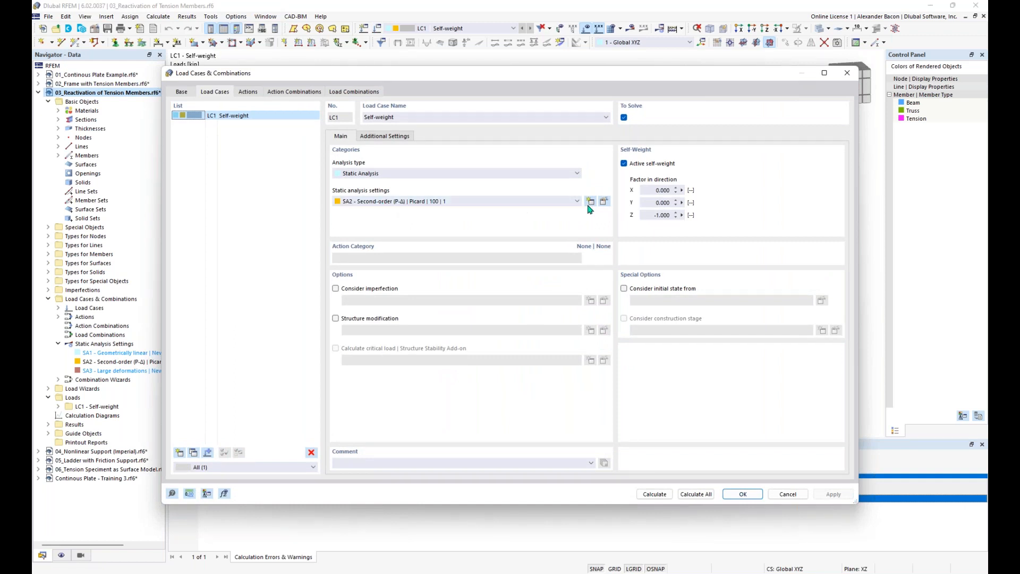
pyautogui.click(603, 202)
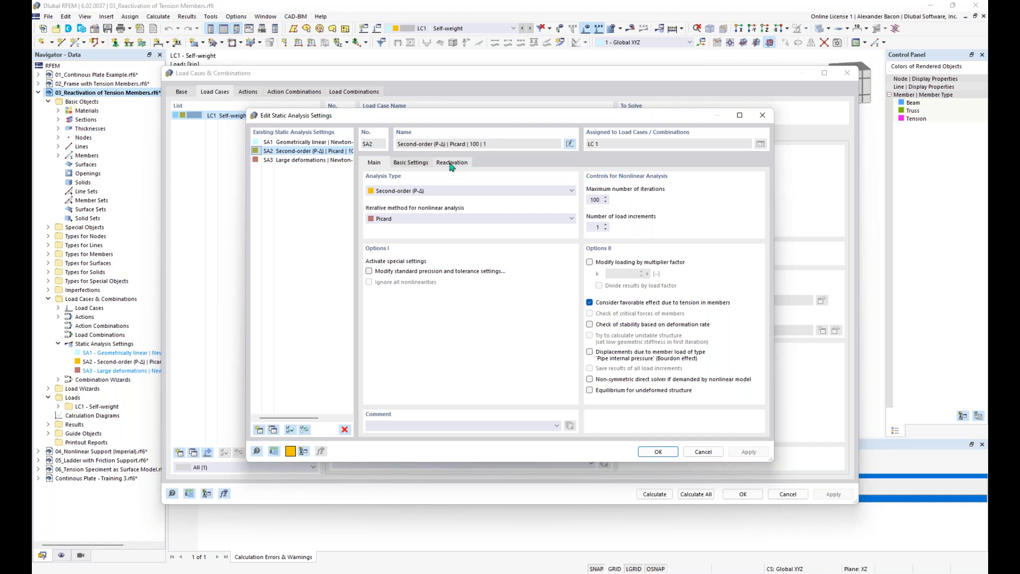
pyautogui.click(451, 165)
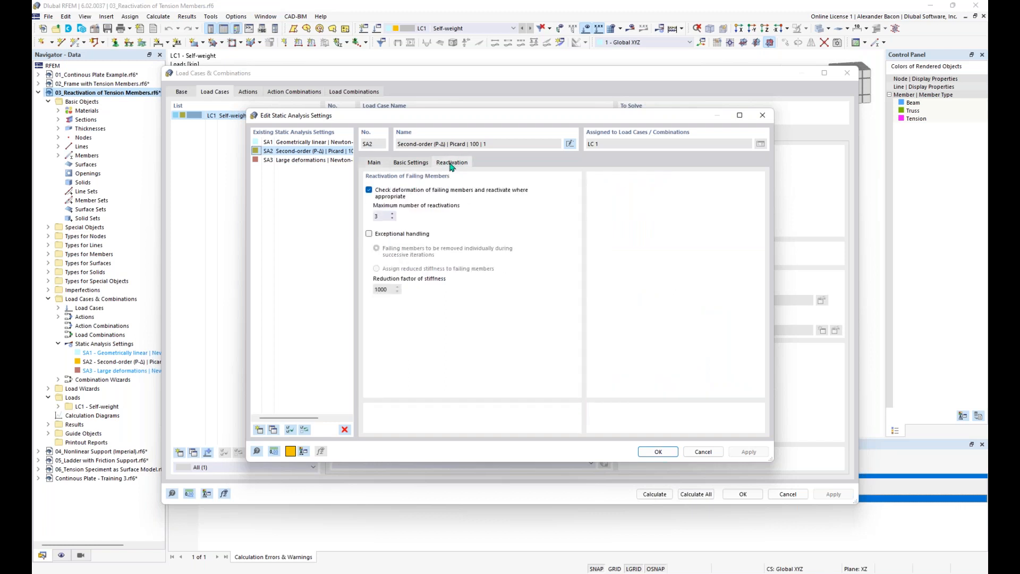
pyautogui.click(406, 236)
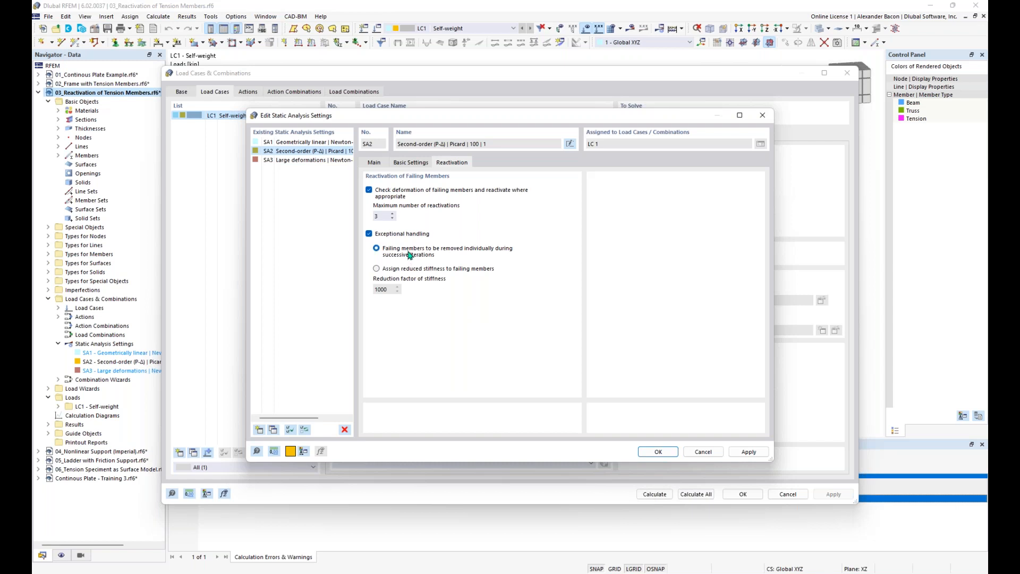
pyautogui.click(658, 451)
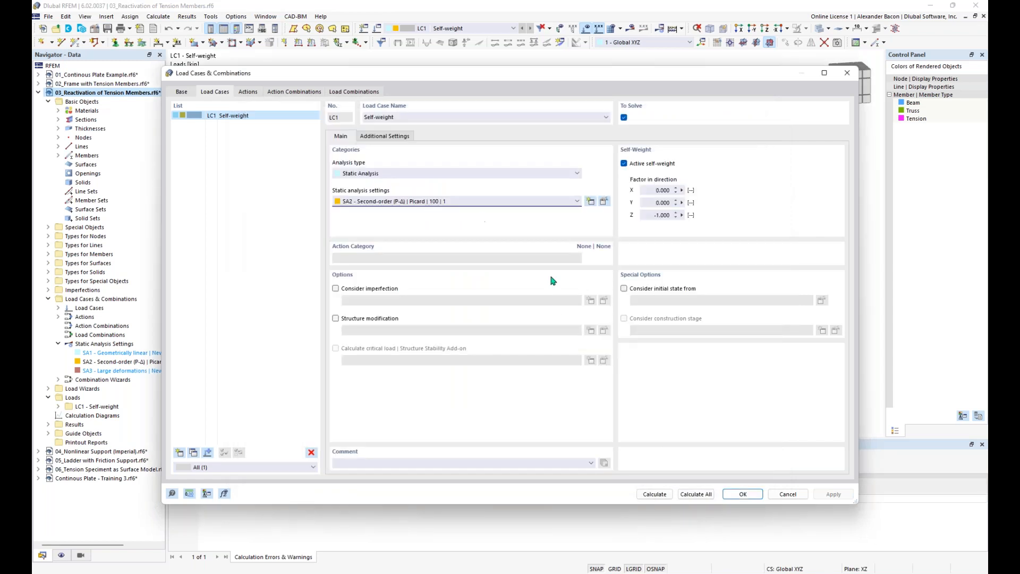
pyautogui.click(655, 495)
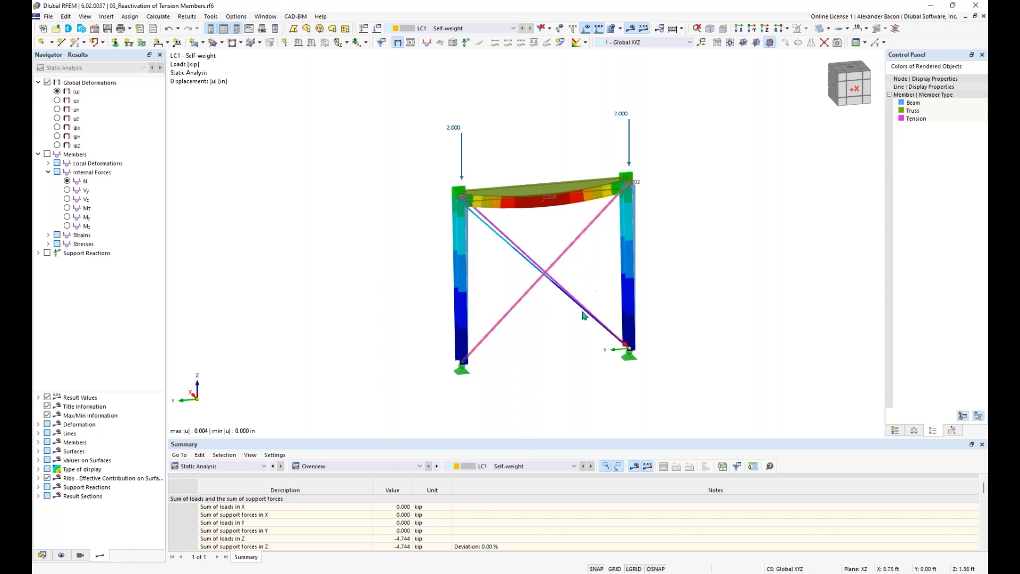
pyautogui.scroll(1, 580, 317)
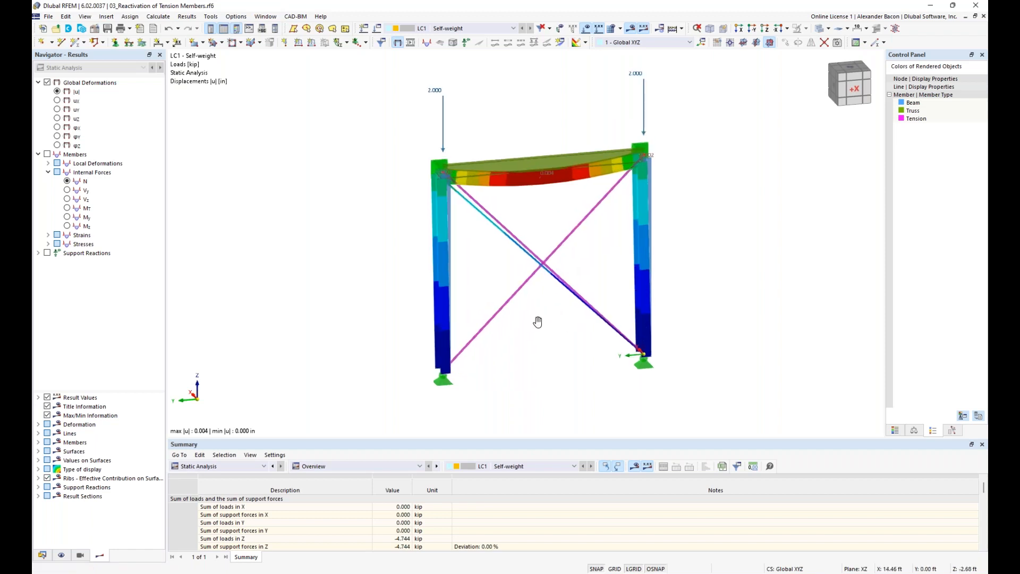
pyautogui.moveTo(538, 322); pyautogui.dragTo(505, 324, button='middle')
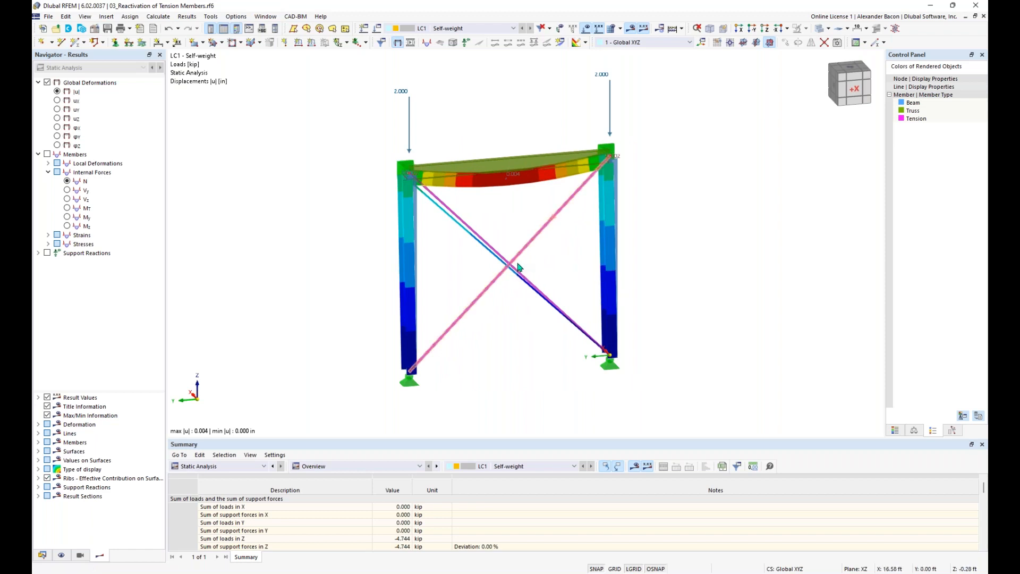
pyautogui.keyDown('ctrl'); pyautogui.moveTo(575, 250); pyautogui.dragTo(574, 253, button='middle'); pyautogui.keyUp('ctrl')
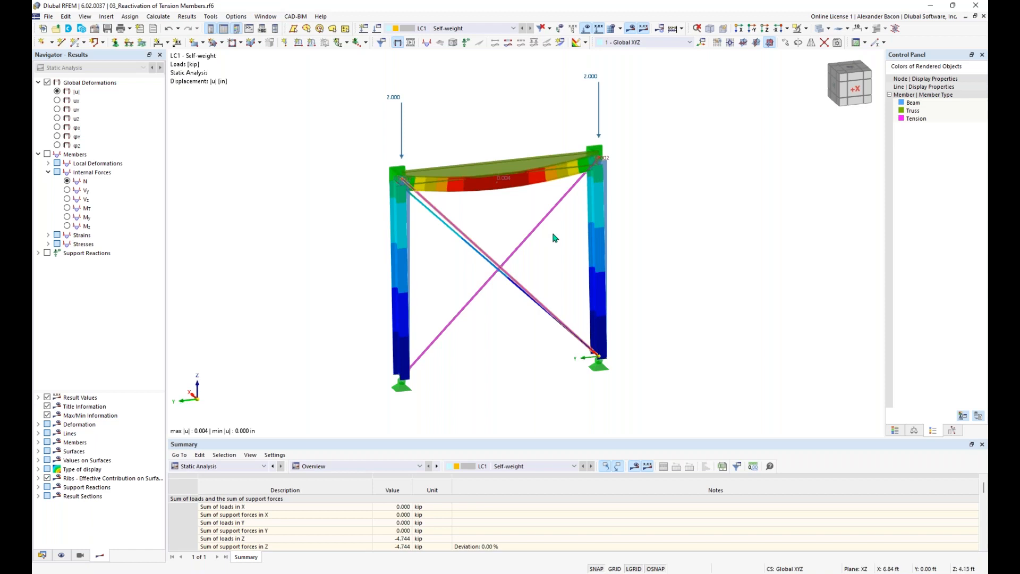
# Step: Make 04_Nonlinear Support (Imperial) the active model
pyautogui.click(43, 556)
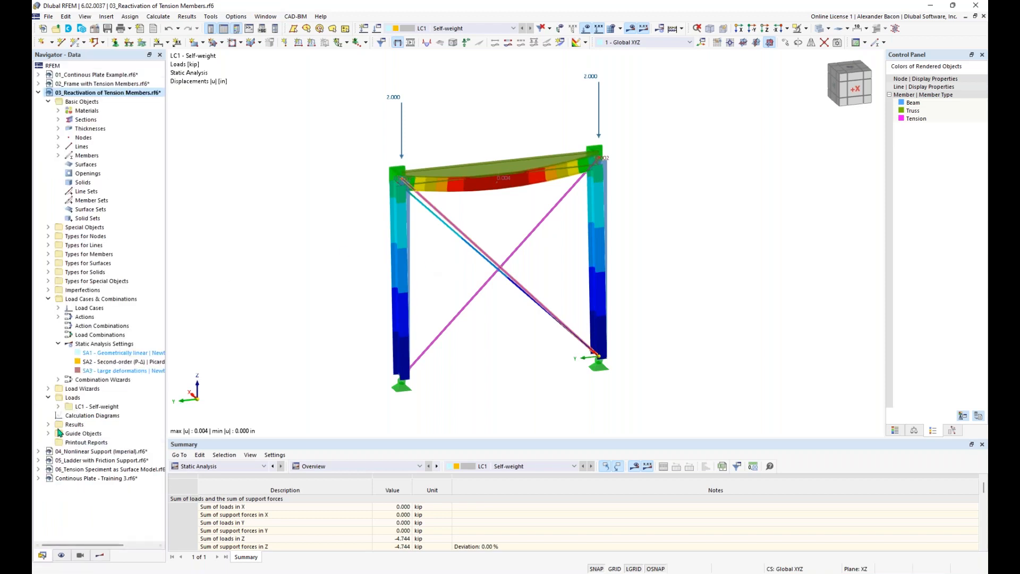
pyautogui.click(38, 93)
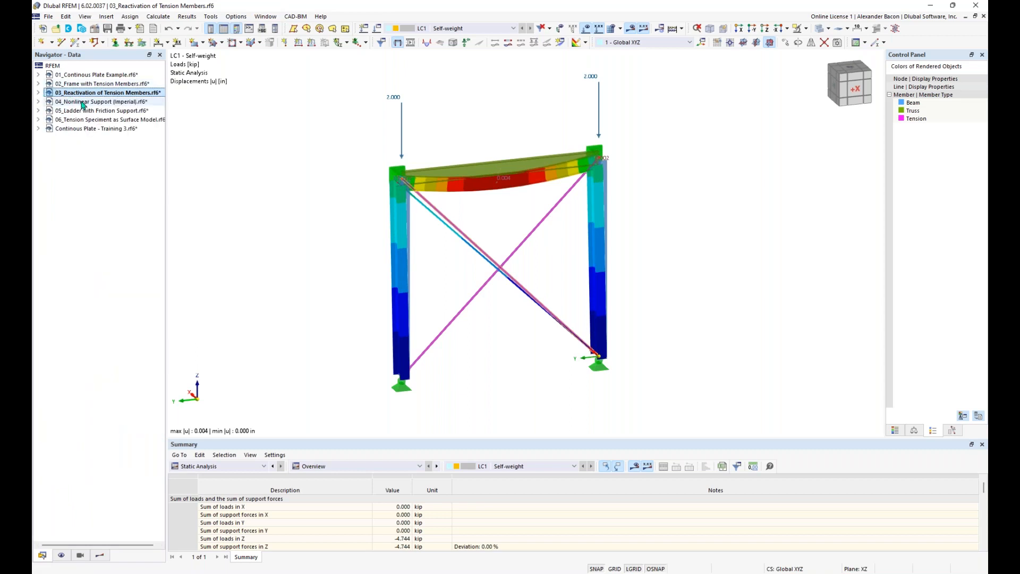
pyautogui.click(83, 102)
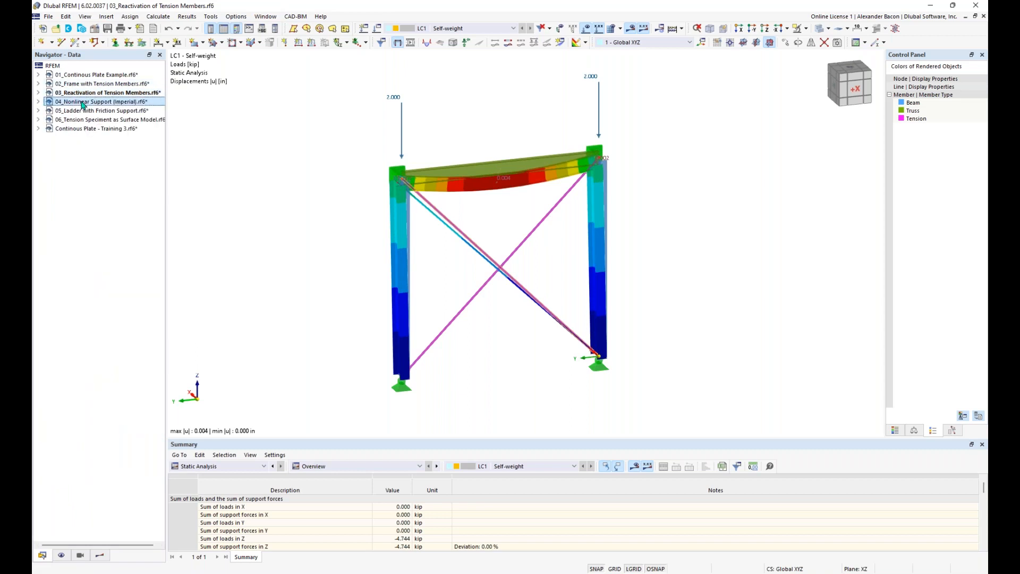
pyautogui.doubleClick(82, 102)
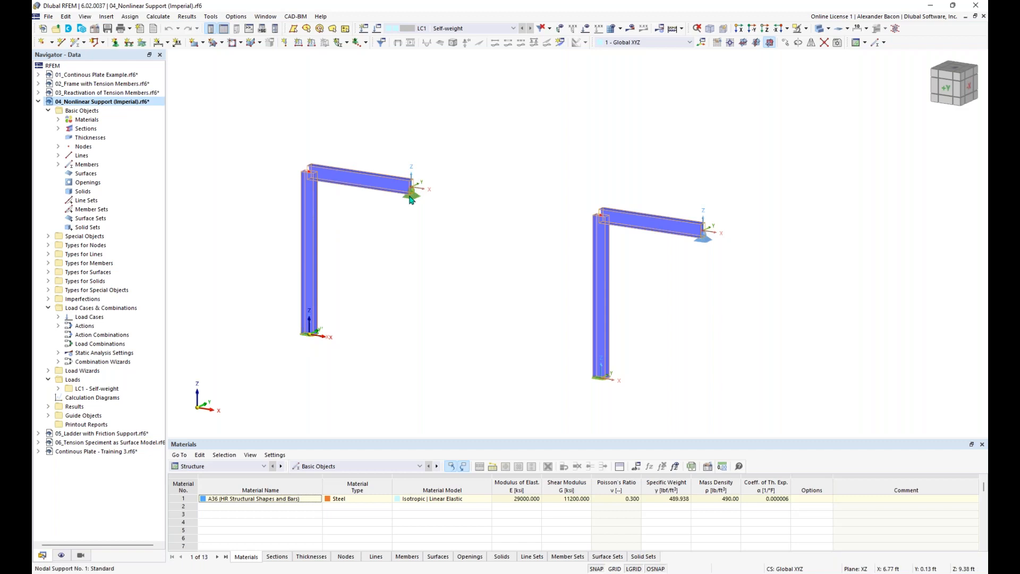
# Step: Zoom to the right L-frame and select its nodal support at node 6
pyautogui.scroll(3, 412, 199)
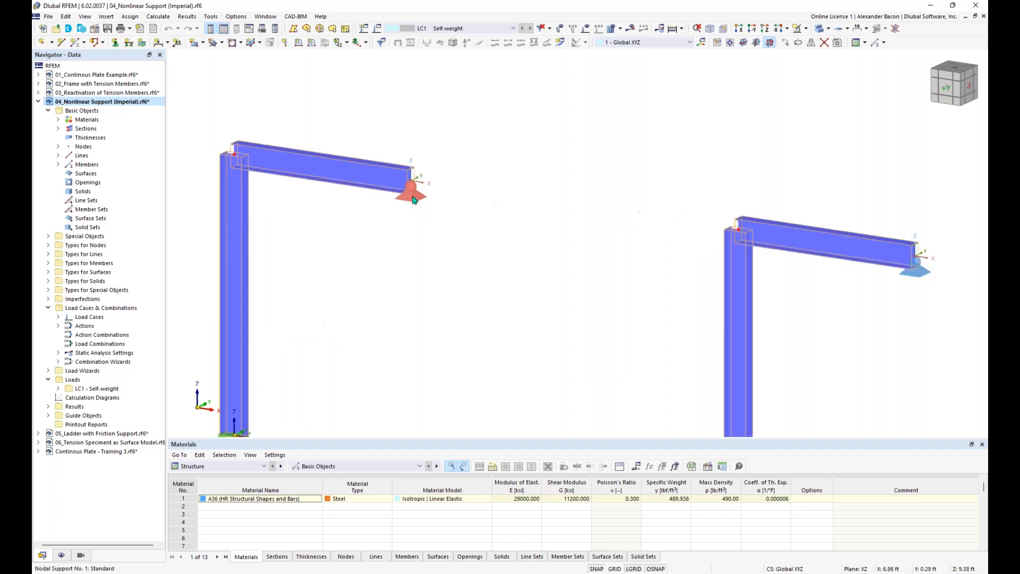
pyautogui.scroll(-2, 416, 197)
pyautogui.moveTo(728, 243); pyautogui.dragTo(576, 183, button='middle')
pyautogui.scroll(3, 683, 206)
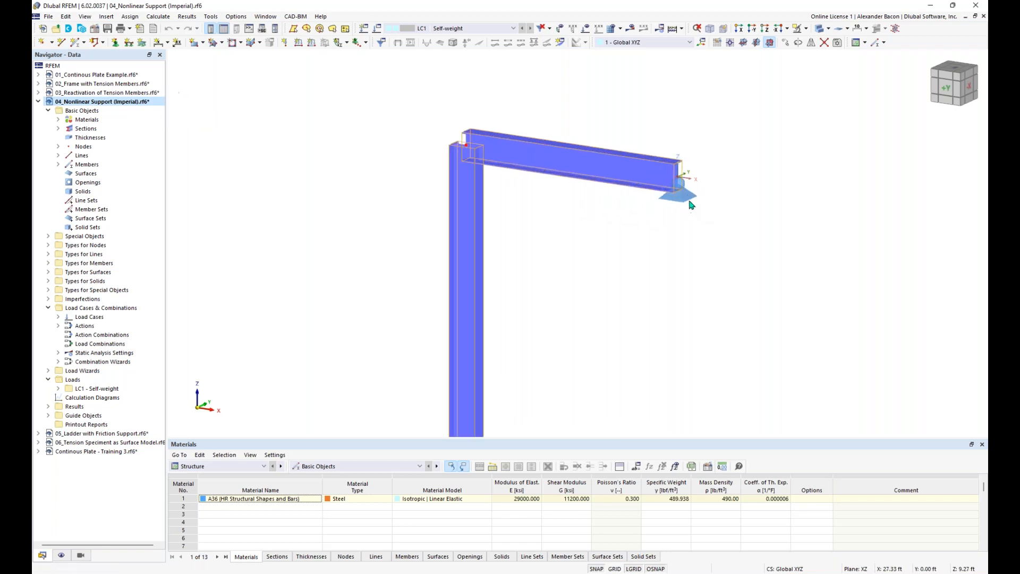
pyautogui.scroll(-2, 629, 230)
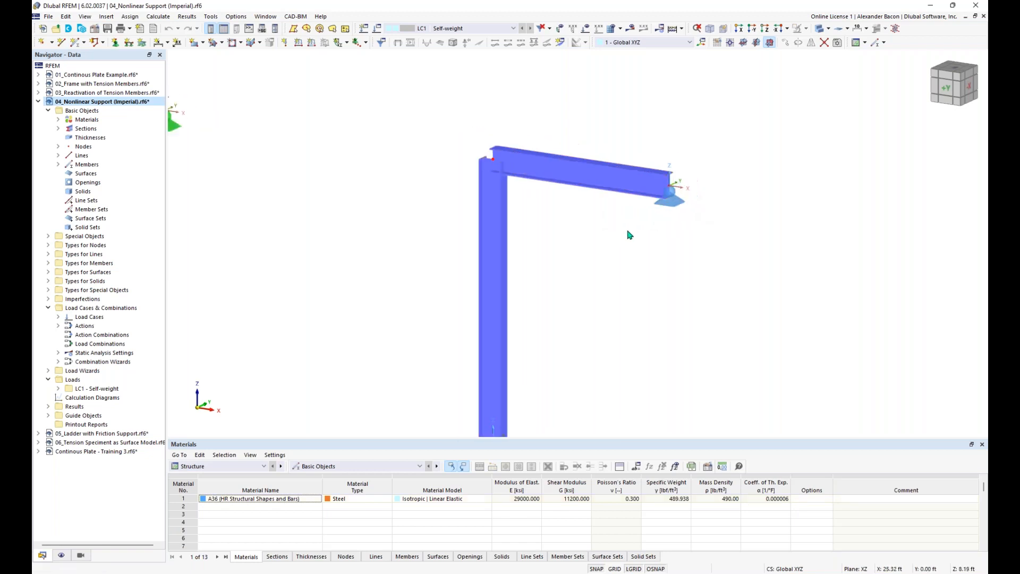
pyautogui.moveTo(649, 225); pyautogui.dragTo(678, 215, button='middle')
pyautogui.click(694, 192)
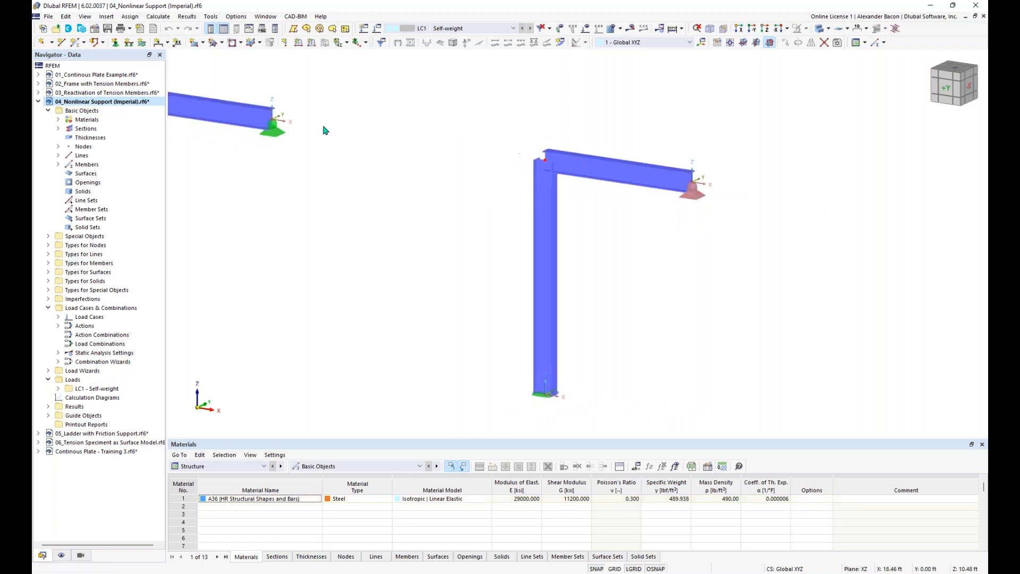
# Step: Set nodal support 6's ux nonlinearity to 'Failure if negative Px'
pyautogui.doubleClick(694, 194)
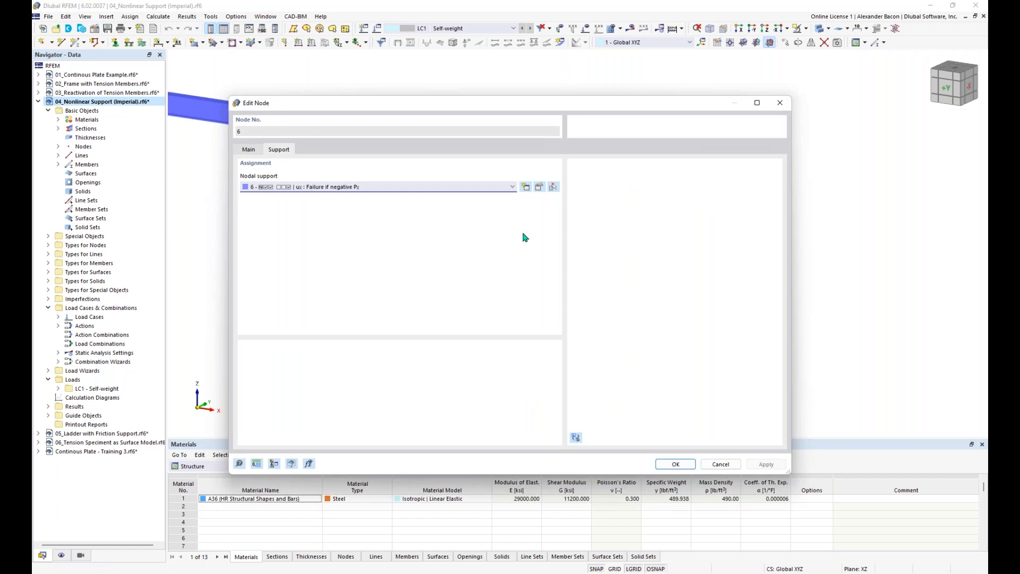
pyautogui.click(540, 187)
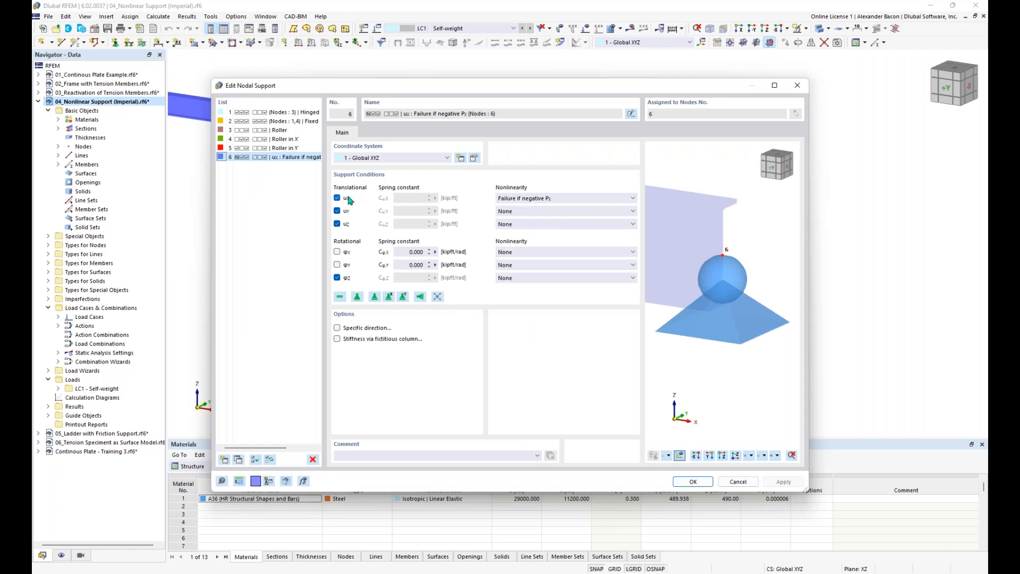
pyautogui.click(542, 201)
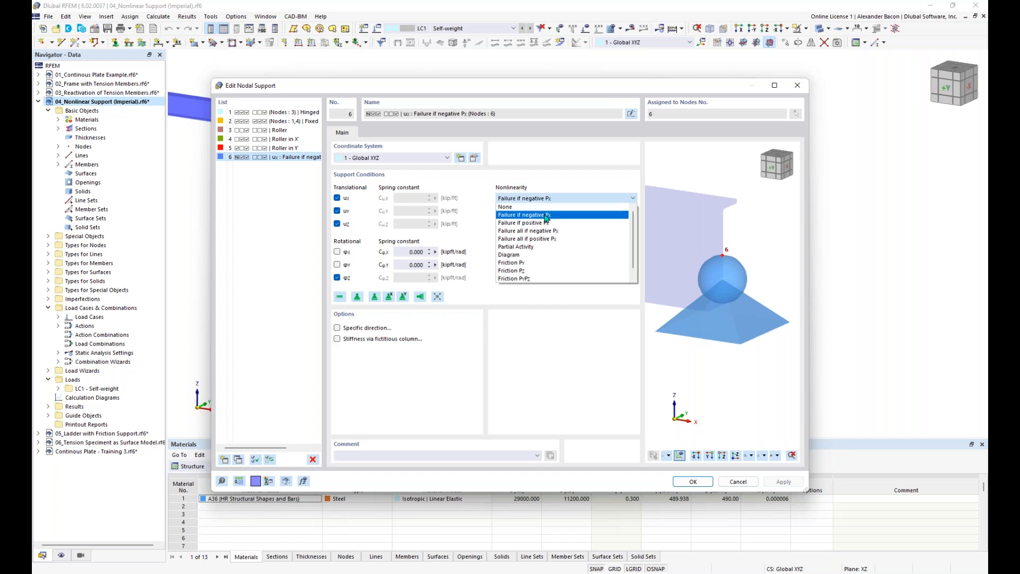
pyautogui.click(547, 215)
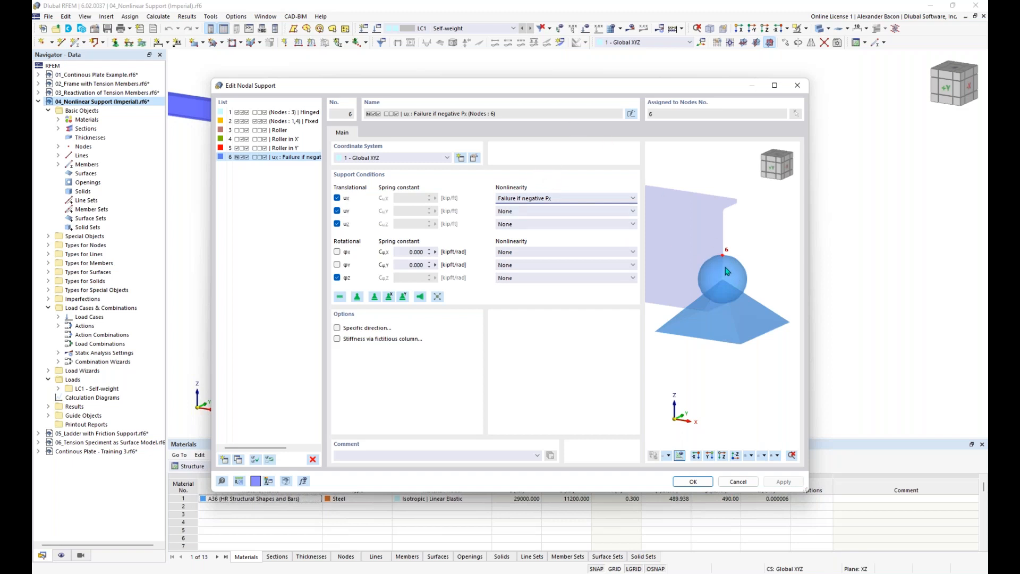
pyautogui.scroll(-1, 703, 289)
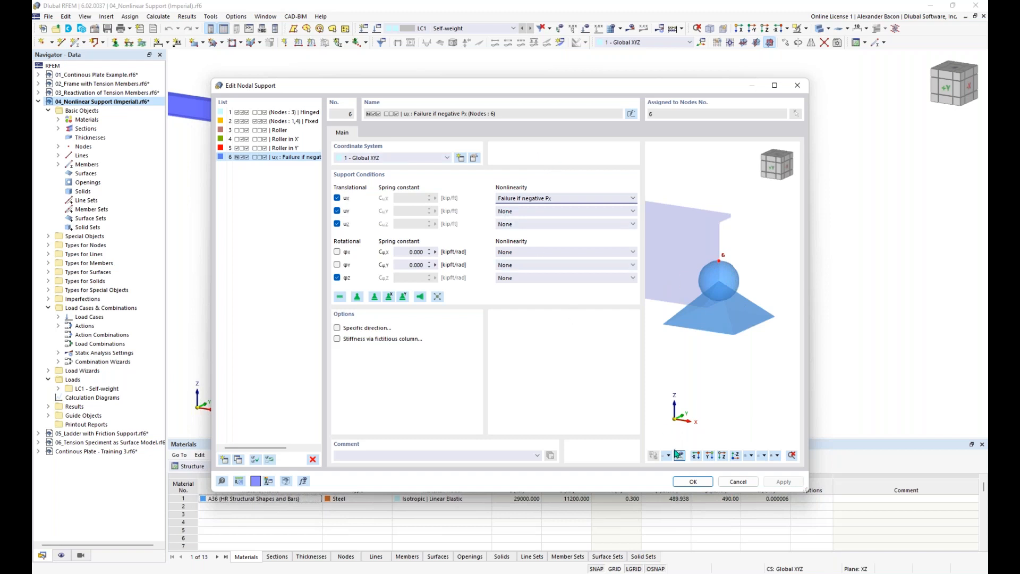
pyautogui.click(693, 482)
pyautogui.click(677, 465)
pyautogui.scroll(-2, 426, 270)
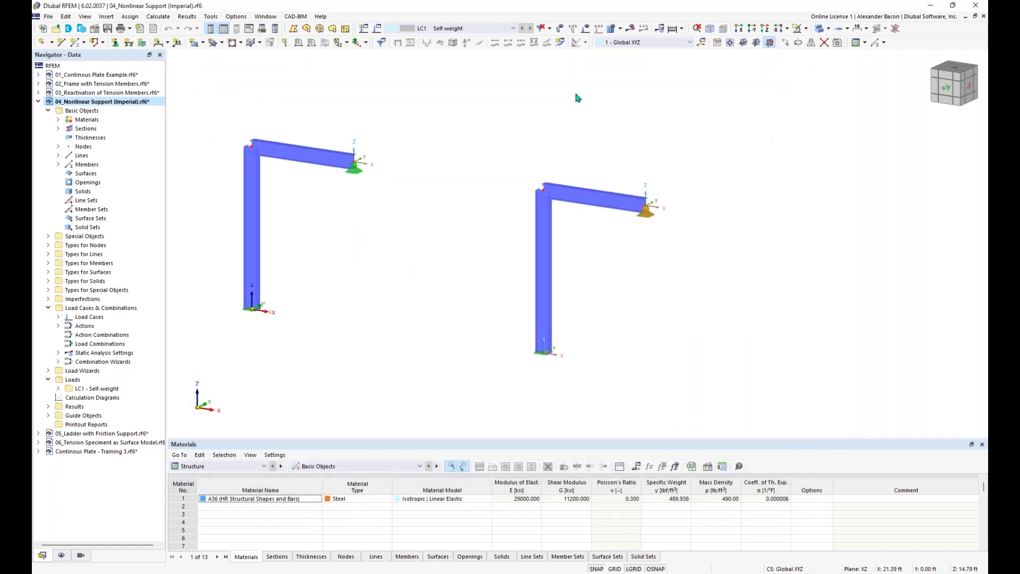
# Step: Display the LC1 Self-weight loads and start the calculation on both frames
pyautogui.click(585, 28)
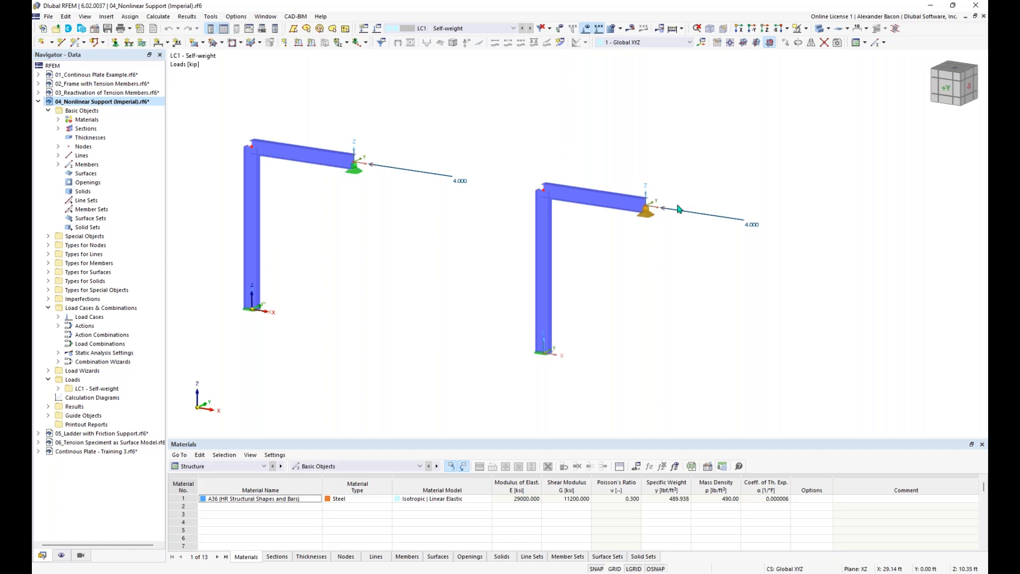
pyautogui.click(630, 29)
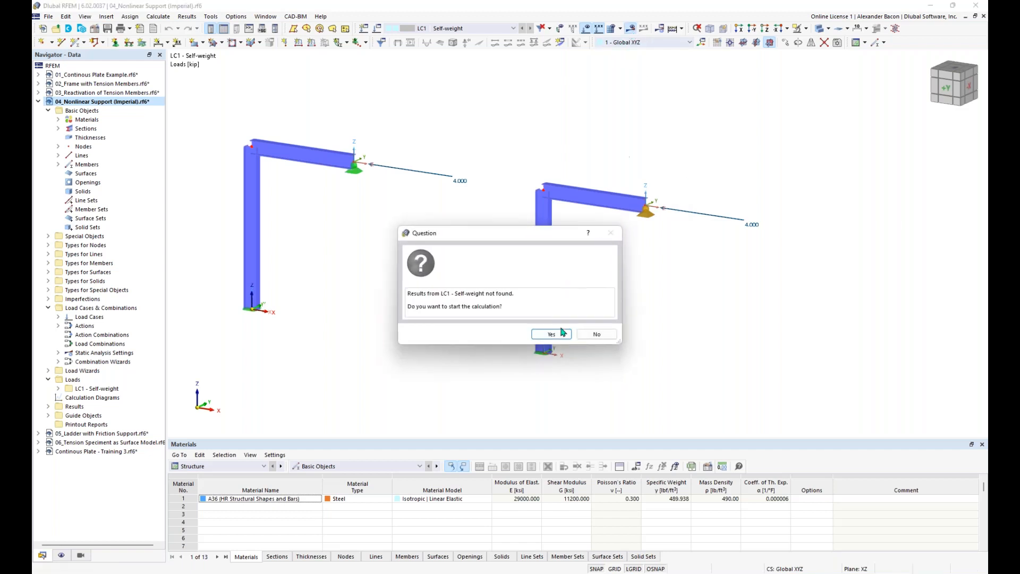
pyautogui.click(552, 334)
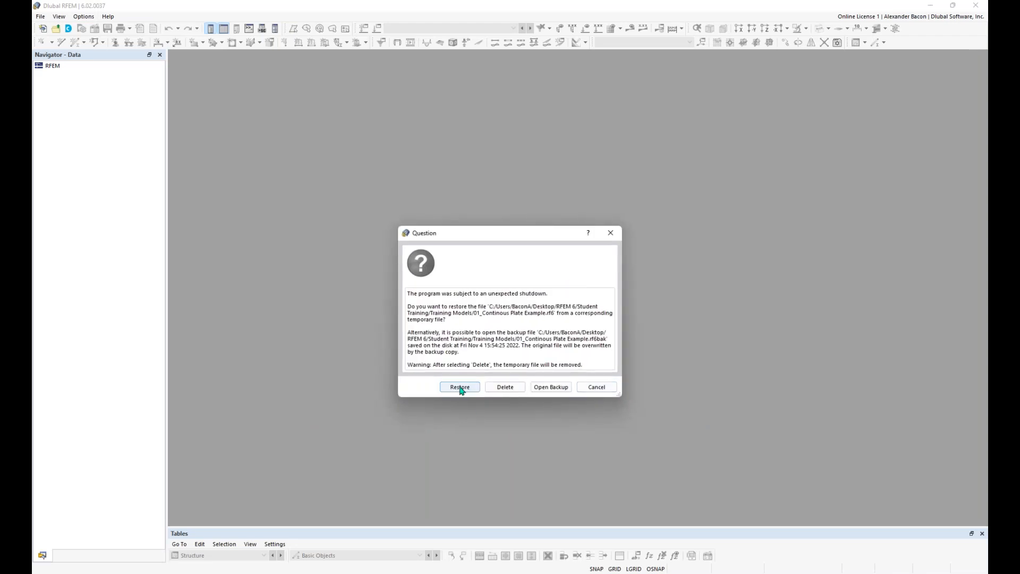
# Step: Restore models 01 through 06 and Continous Plate - Training 3 from their temporary files
pyautogui.click(460, 388)
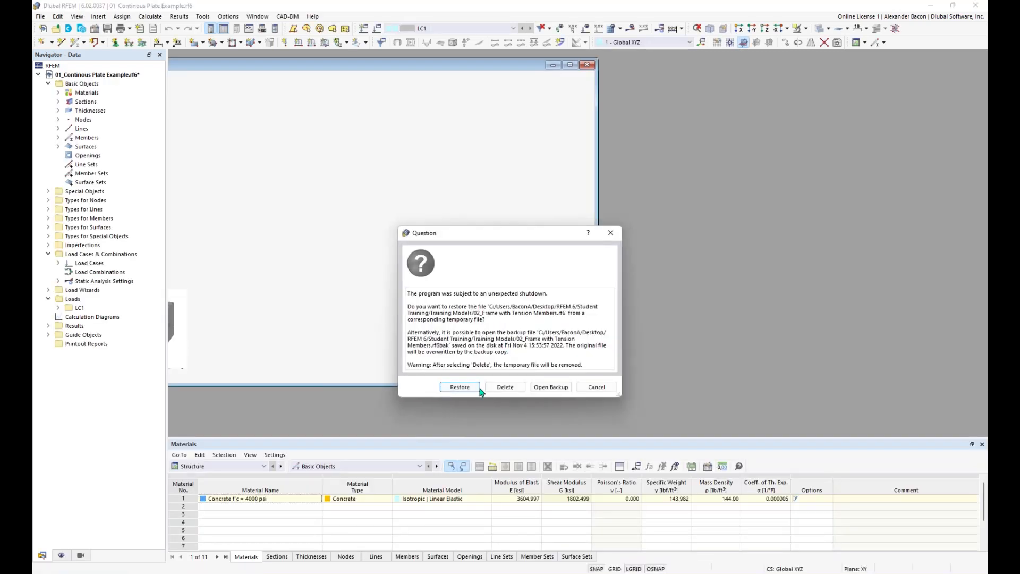
pyautogui.click(470, 386)
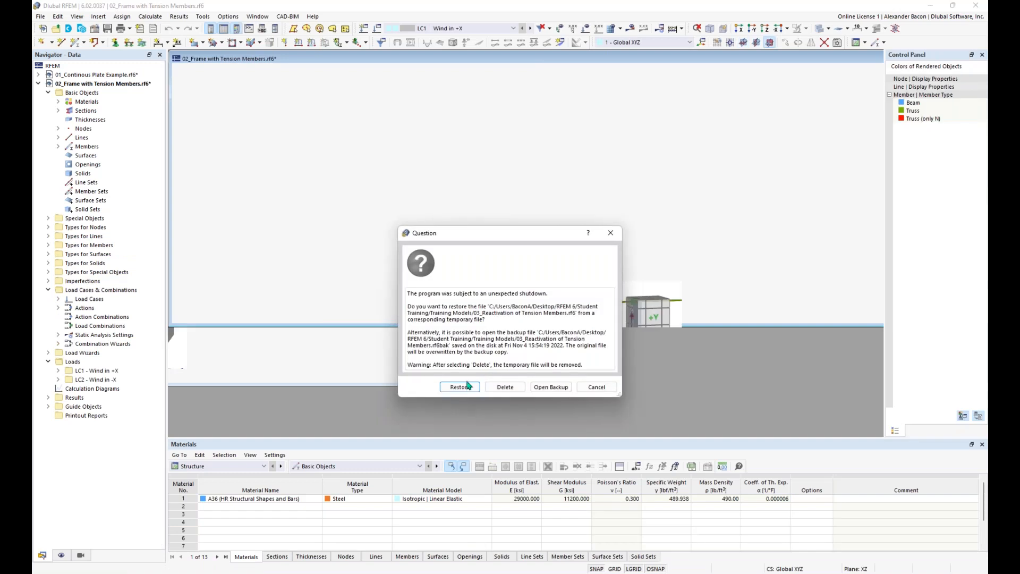
pyautogui.click(460, 387)
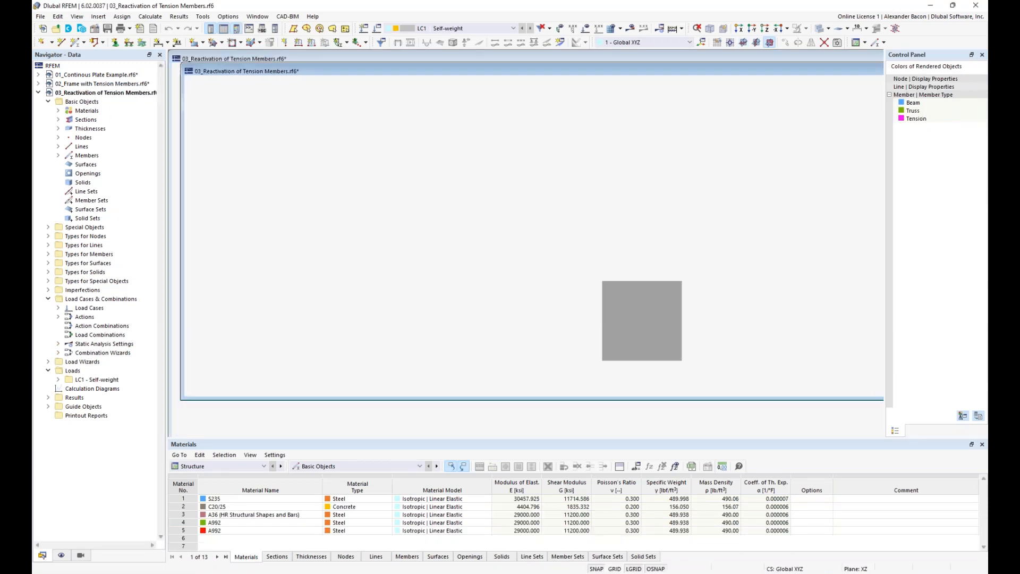
pyautogui.click(469, 388)
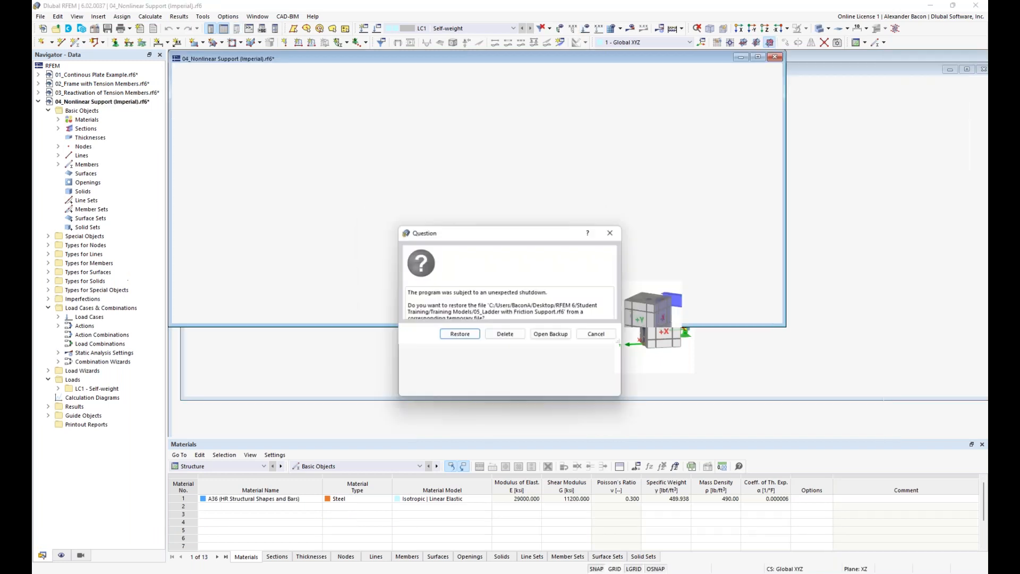
pyautogui.click(470, 388)
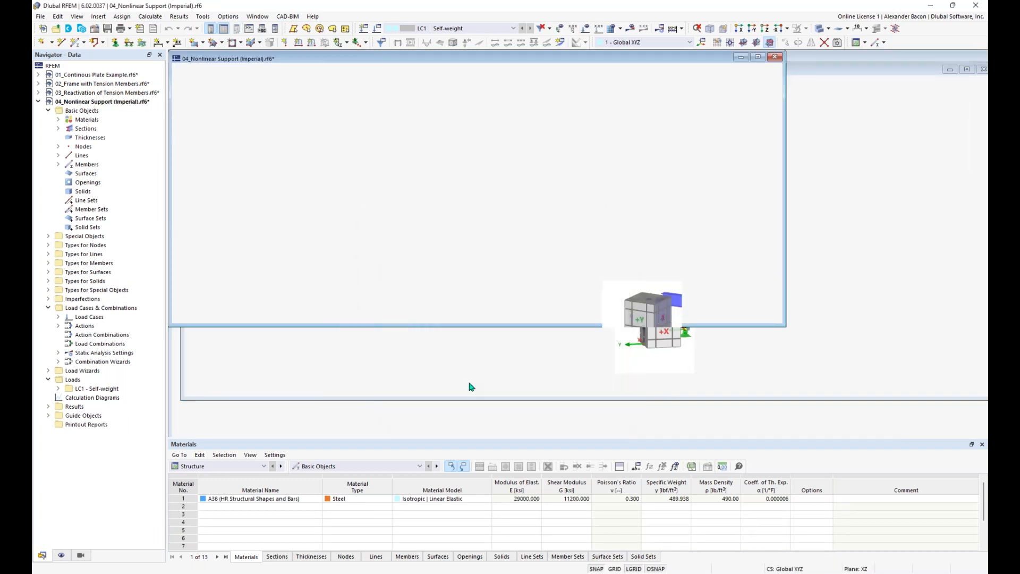
pyautogui.click(460, 390)
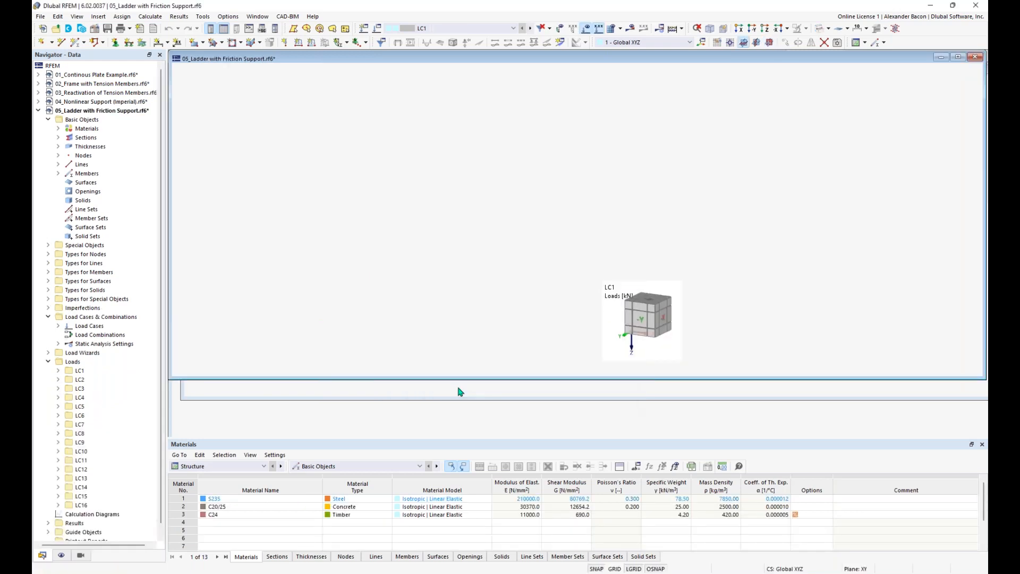
pyautogui.click(507, 347)
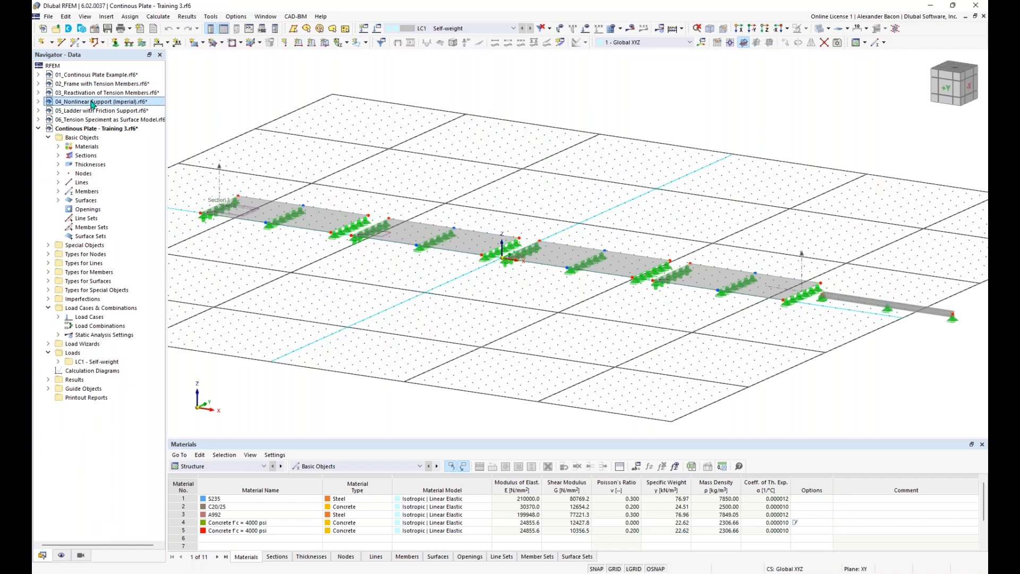
# Step: Open 04_Nonlinear Support (Imperial) and calculate the LC1 Self-weight results
pyautogui.doubleClick(93, 103)
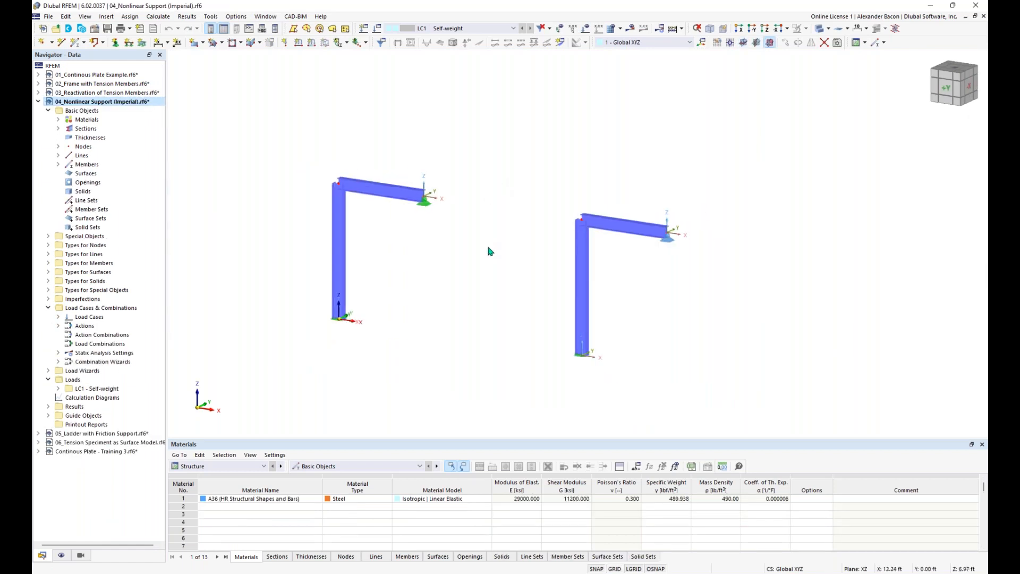
pyautogui.moveTo(478, 228); pyautogui.dragTo(465, 207, button='middle')
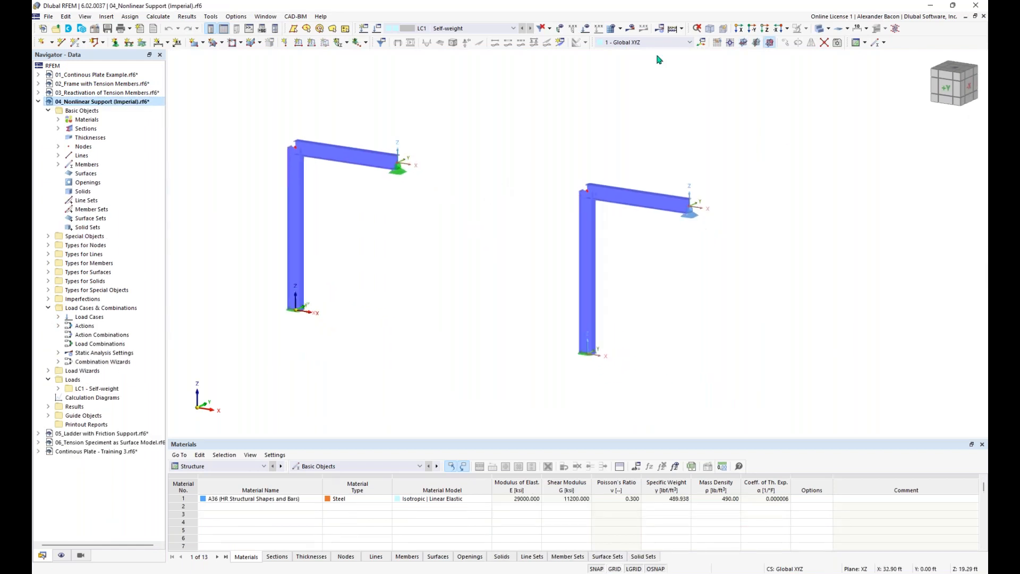
pyautogui.click(633, 29)
pyautogui.click(550, 335)
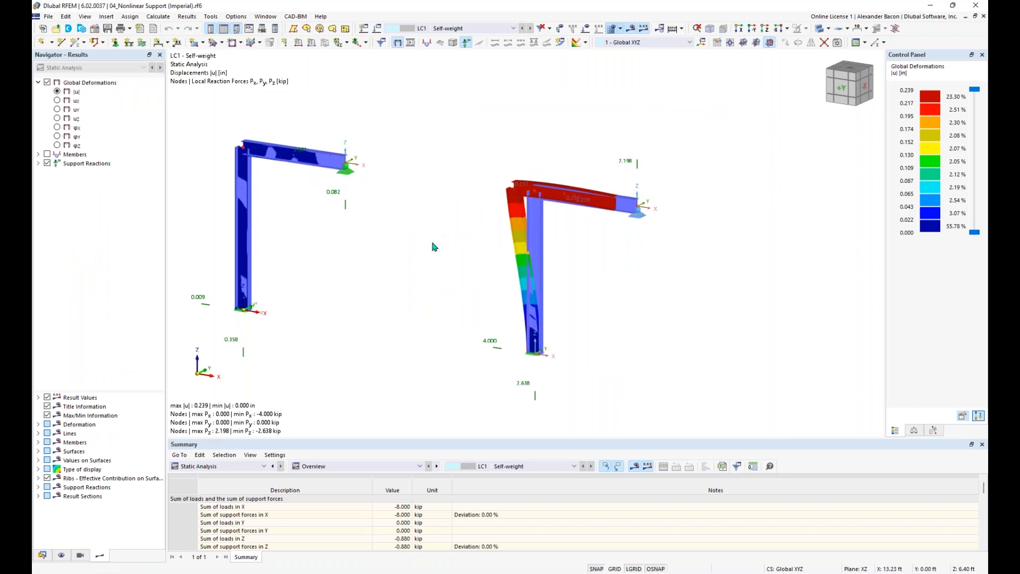
pyautogui.moveTo(344, 197); pyautogui.dragTo(427, 203, button='middle')
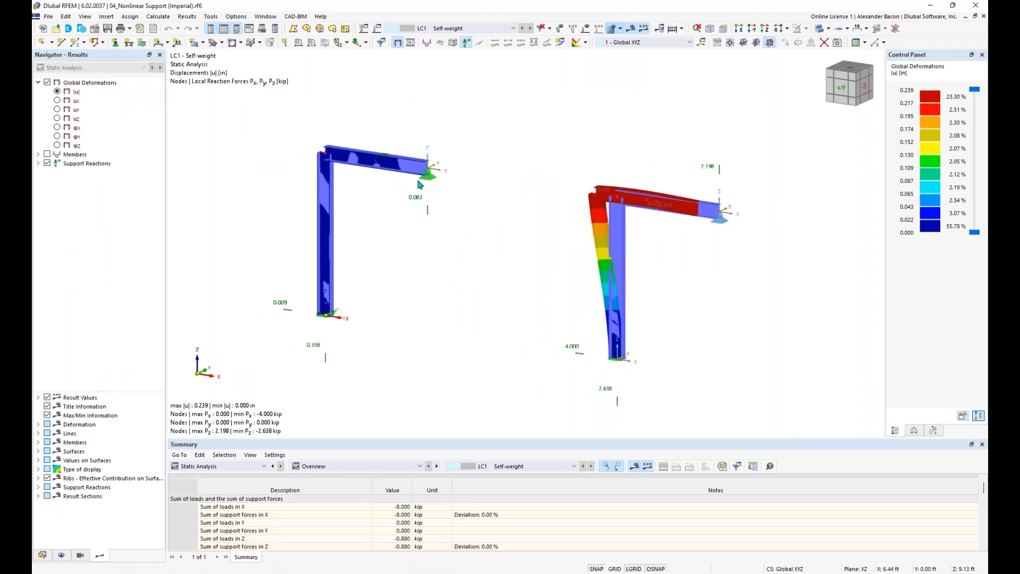
pyautogui.scroll(2, 659, 215)
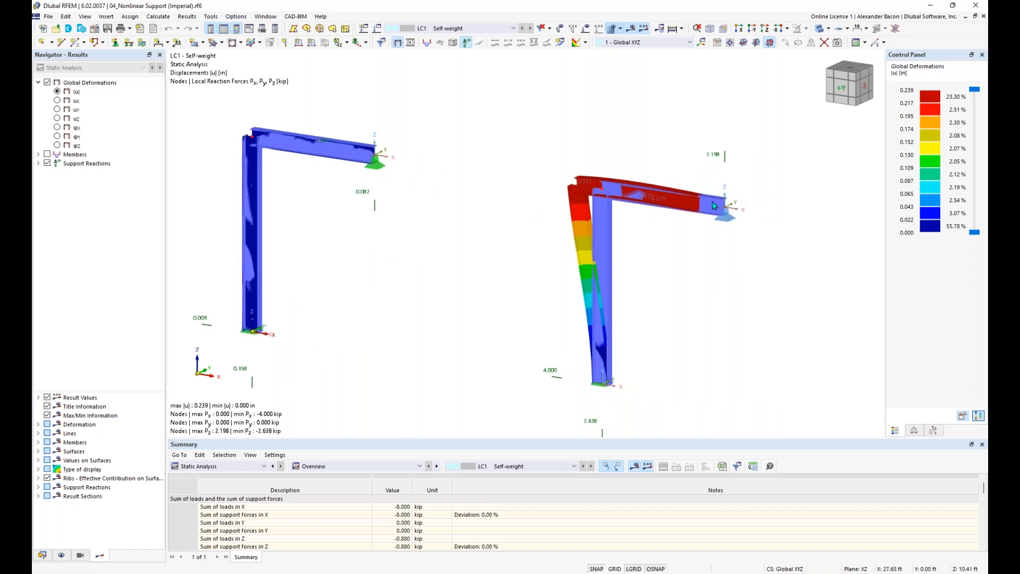
# Step: Expand Support Reactions in the Results navigator and render the frame members with solid shading
pyautogui.click(38, 164)
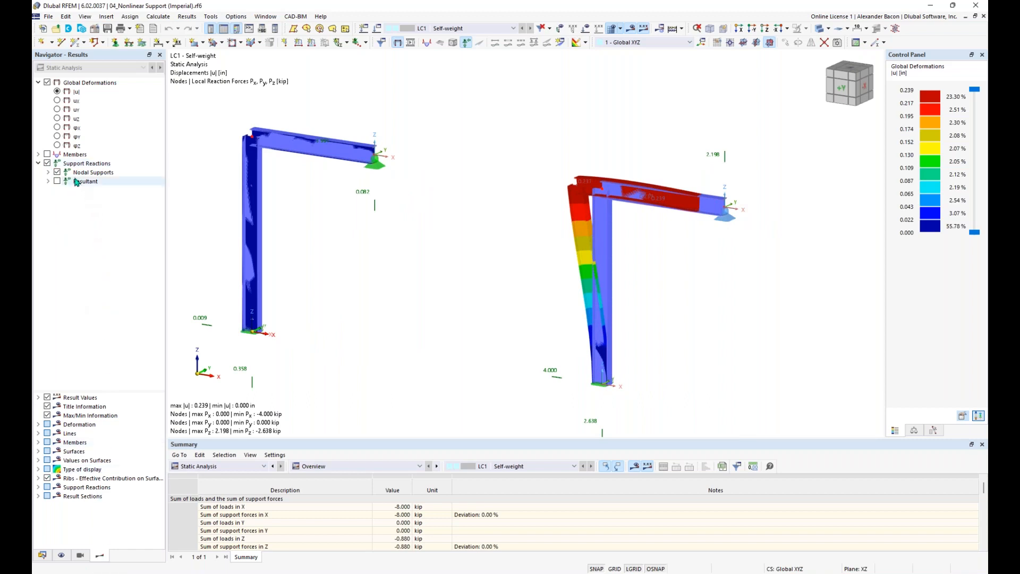
pyautogui.scroll(1, 316, 143)
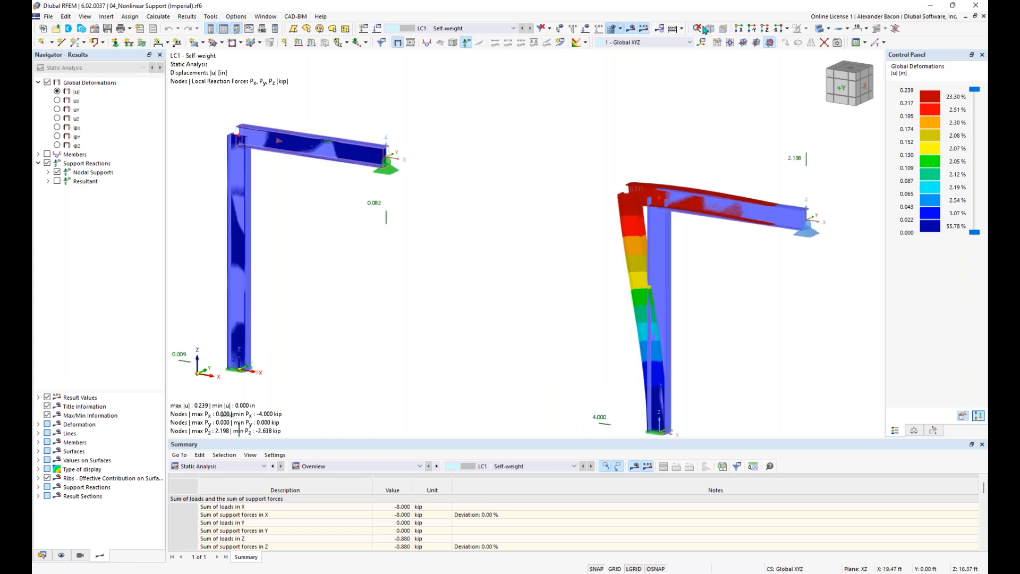
pyautogui.click(820, 28)
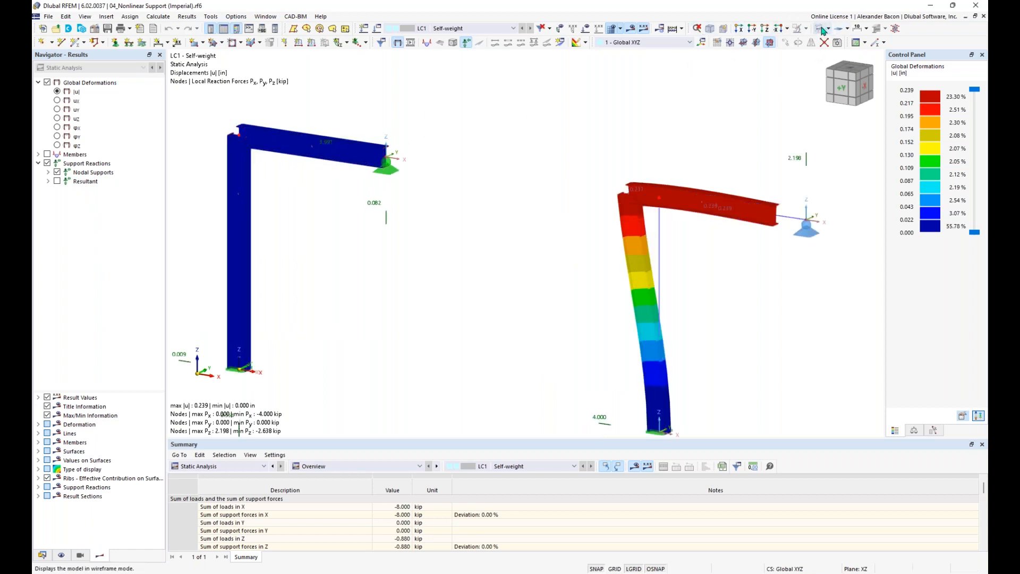
pyautogui.scroll(-2, 526, 187)
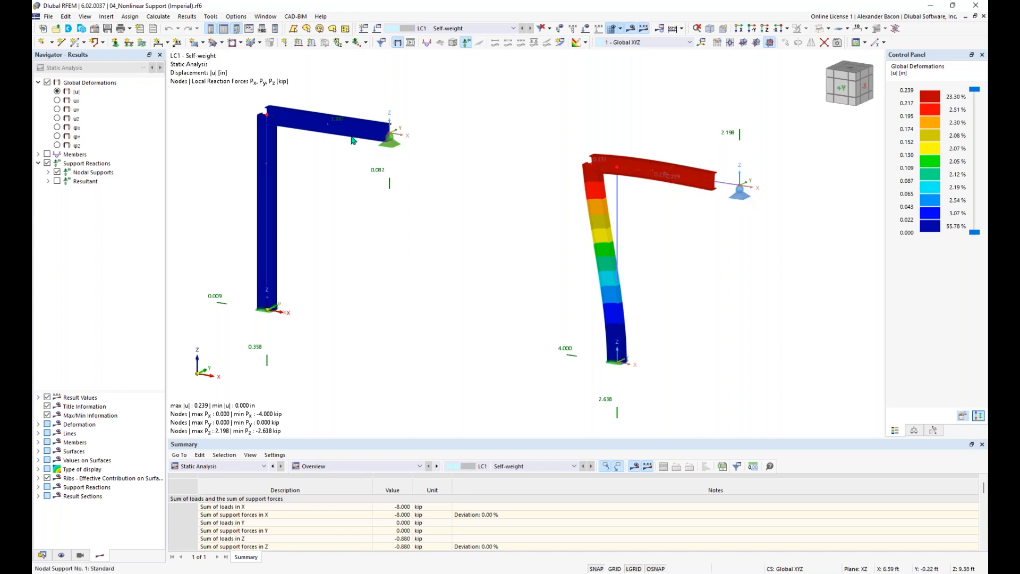
# Step: Switch the Summary results table to Results by Node and enlarge the table panel
pyautogui.click(252, 470)
pyautogui.click(237, 491)
pyautogui.click(329, 468)
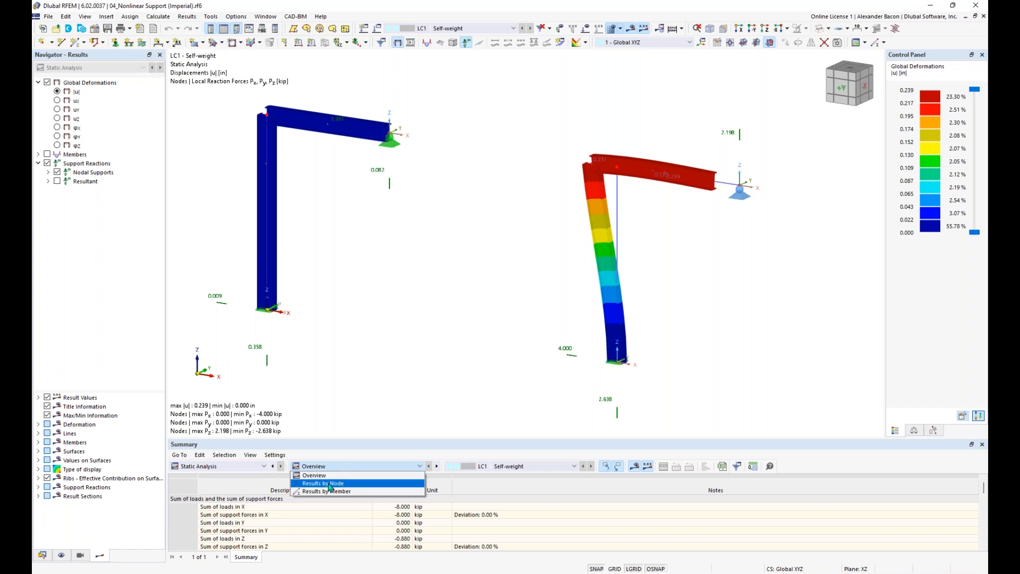
pyautogui.click(324, 483)
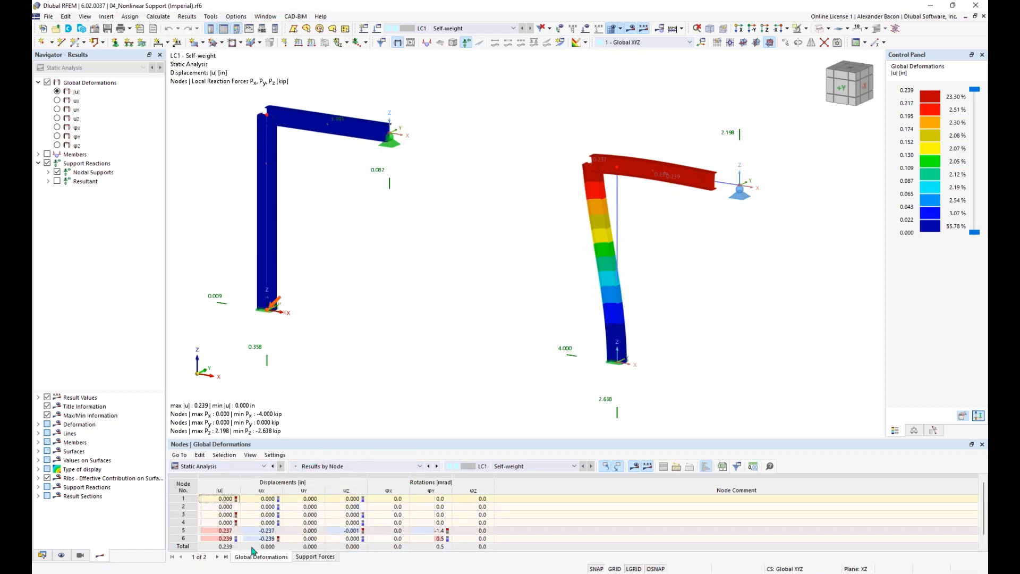
pyautogui.moveTo(292, 439); pyautogui.dragTo(293, 383)
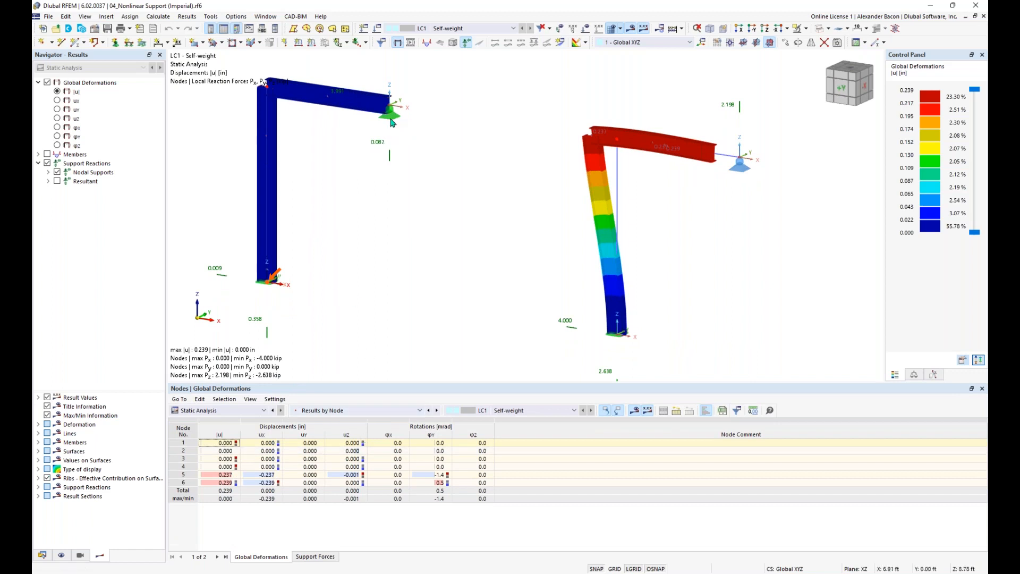
# Step: Show the LC1 support forces per node, then switch the Navigator to the Data tree
pyautogui.click(314, 558)
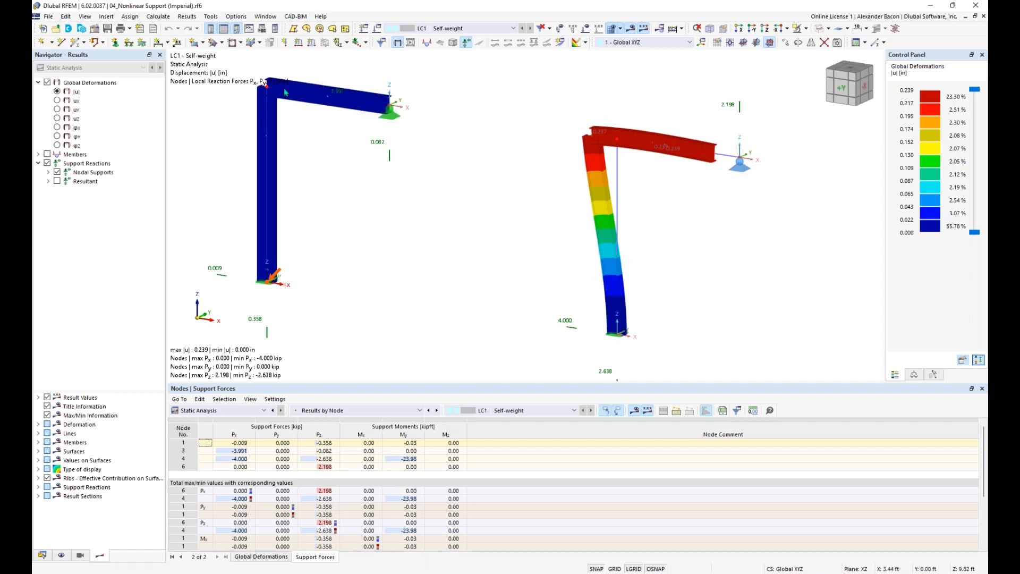
pyautogui.scroll(-2, 485, 166)
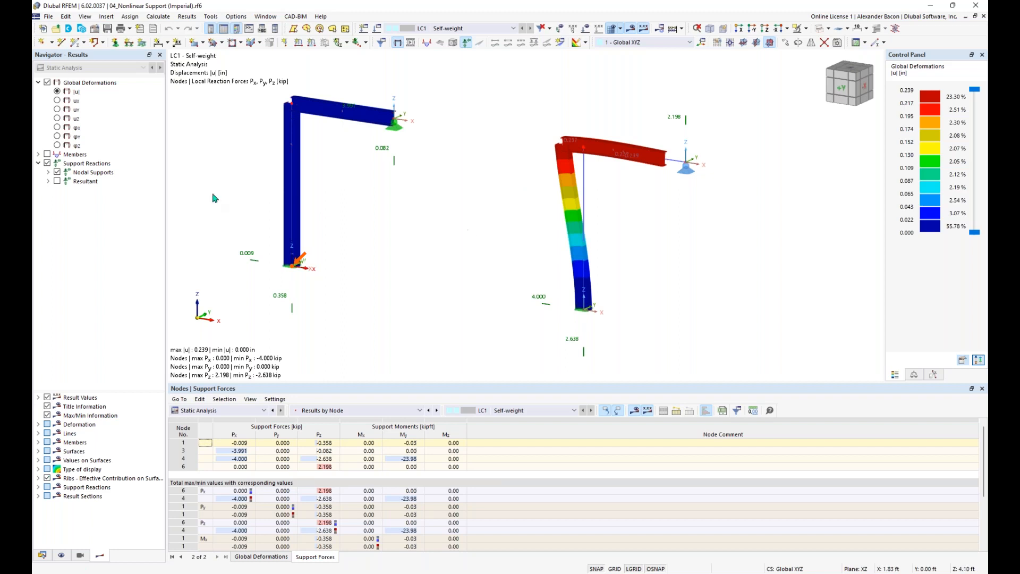
pyautogui.click(43, 555)
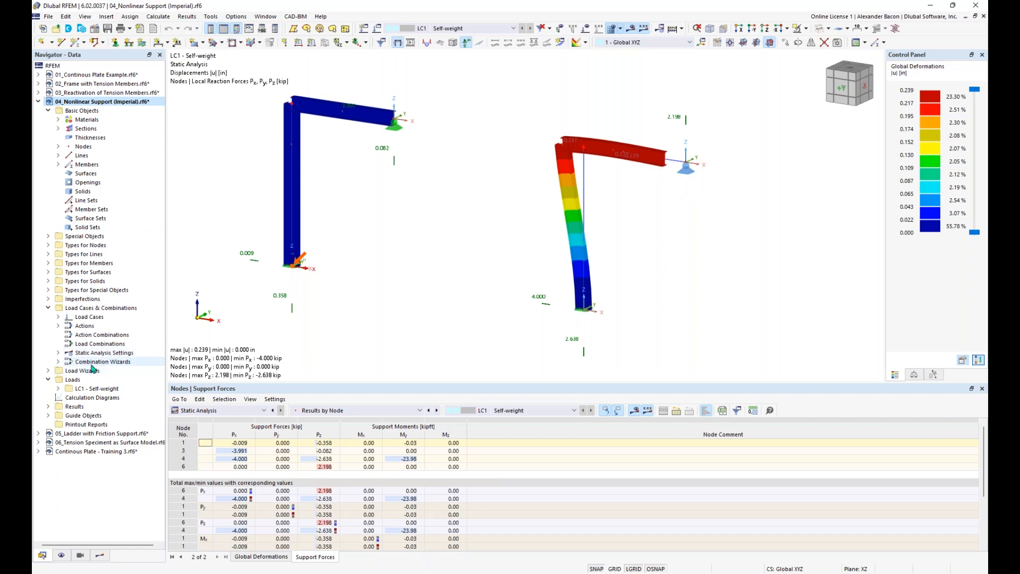
pyautogui.click(97, 435)
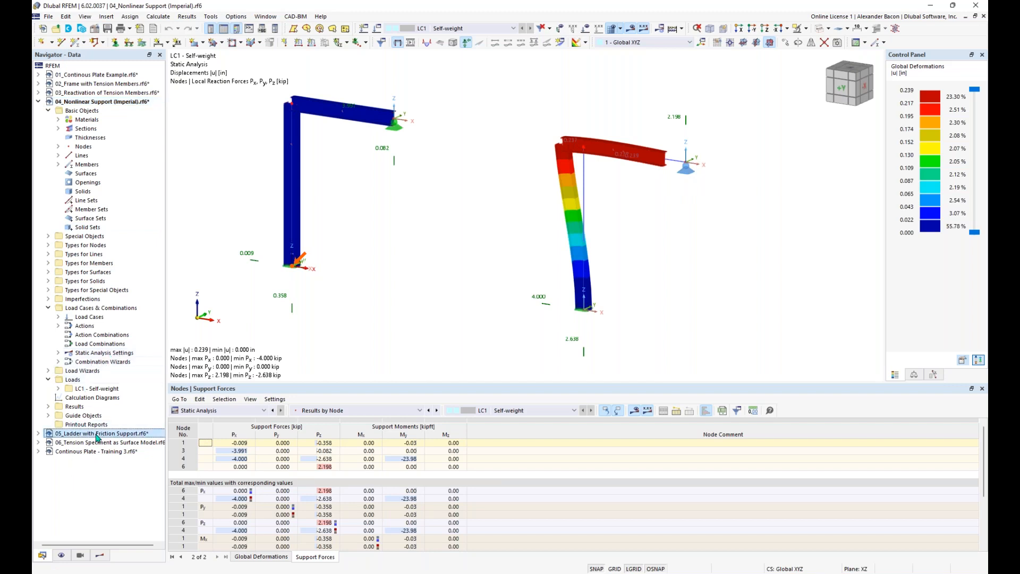
# Step: Make 05_Ladder with Friction Support.rf6 the active model
pyautogui.doubleClick(98, 435)
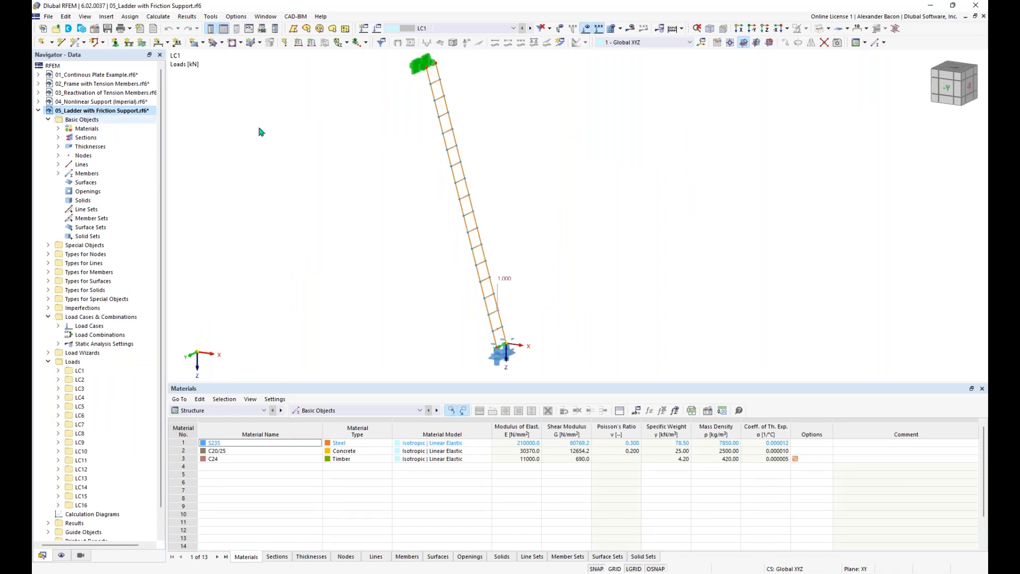
pyautogui.scroll(-1, 351, 172)
pyautogui.moveTo(377, 177); pyautogui.dragTo(388, 178, button='middle')
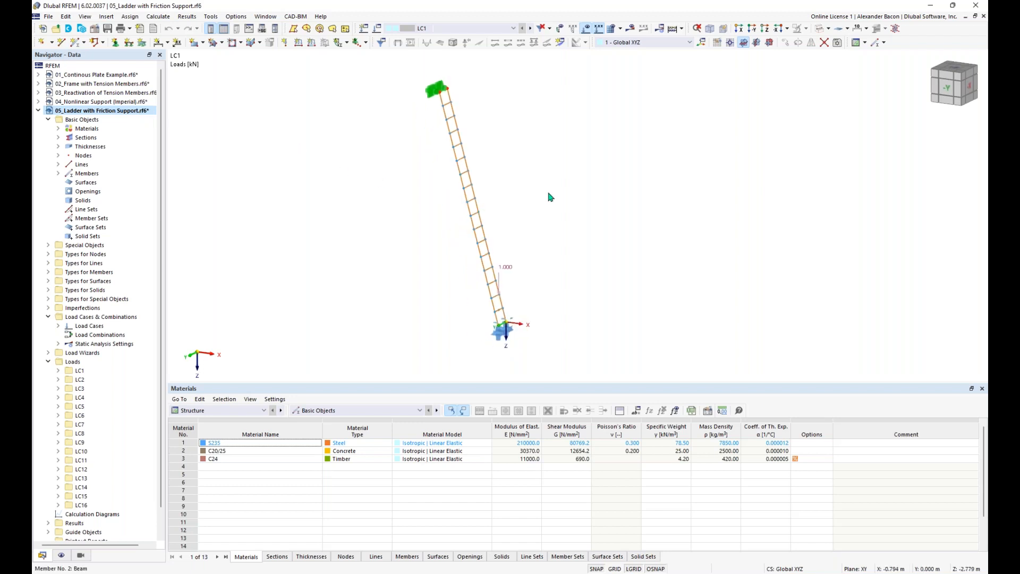
pyautogui.scroll(1, 468, 167)
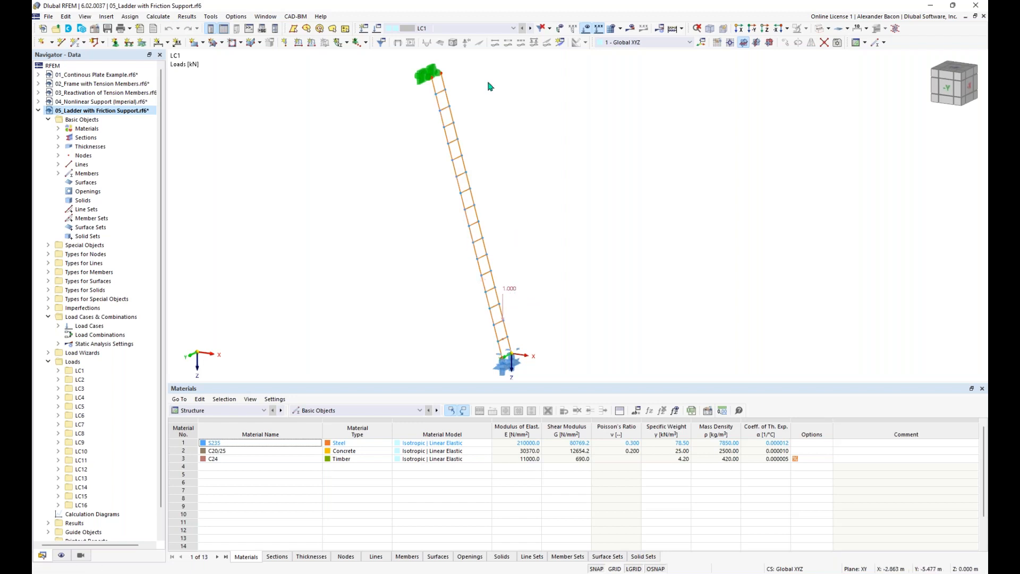
# Step: Display the loads of LC1, then step through load cases LC2 to LC6
pyautogui.click(462, 28)
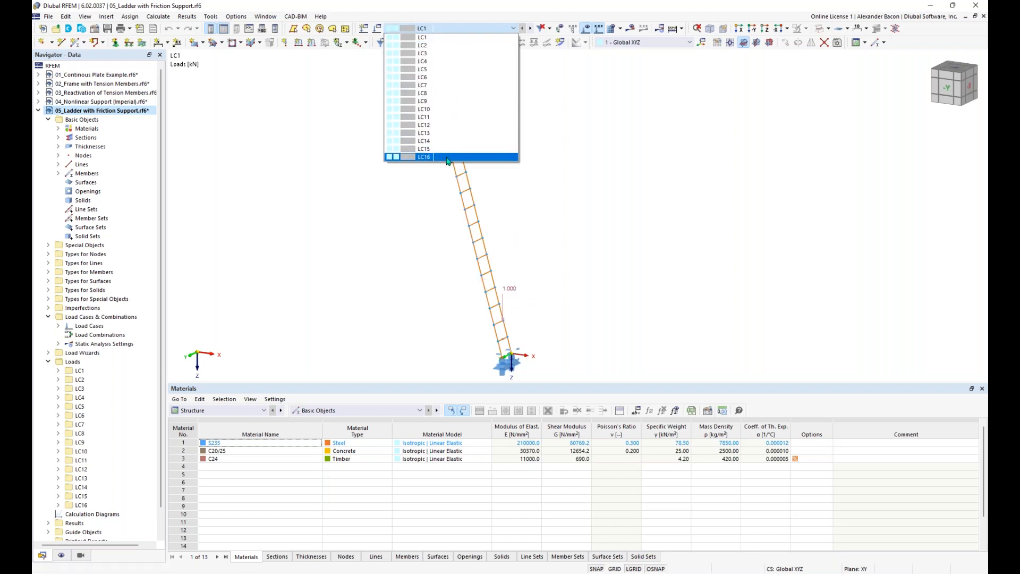
pyautogui.click(446, 36)
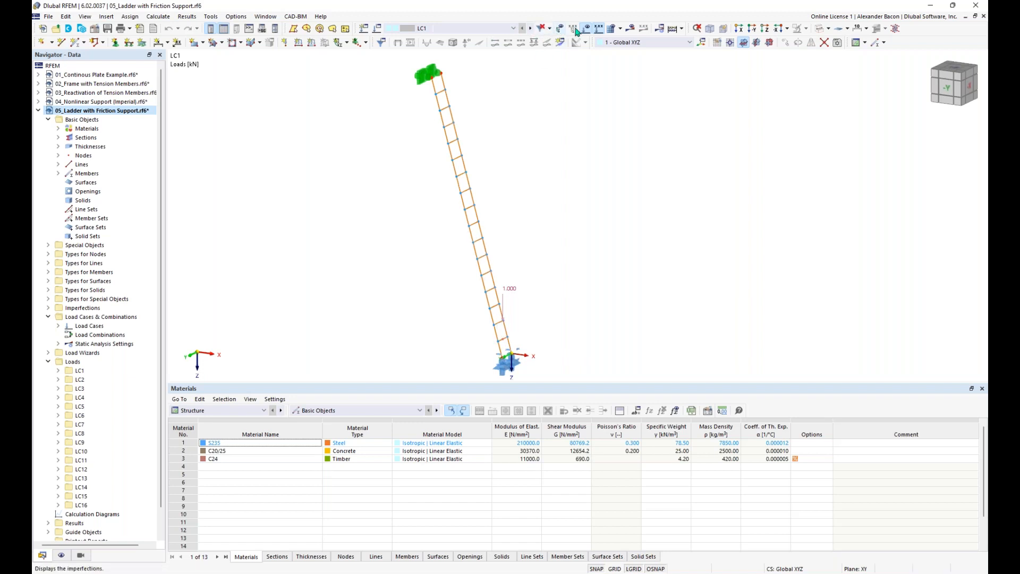
pyautogui.click(531, 29)
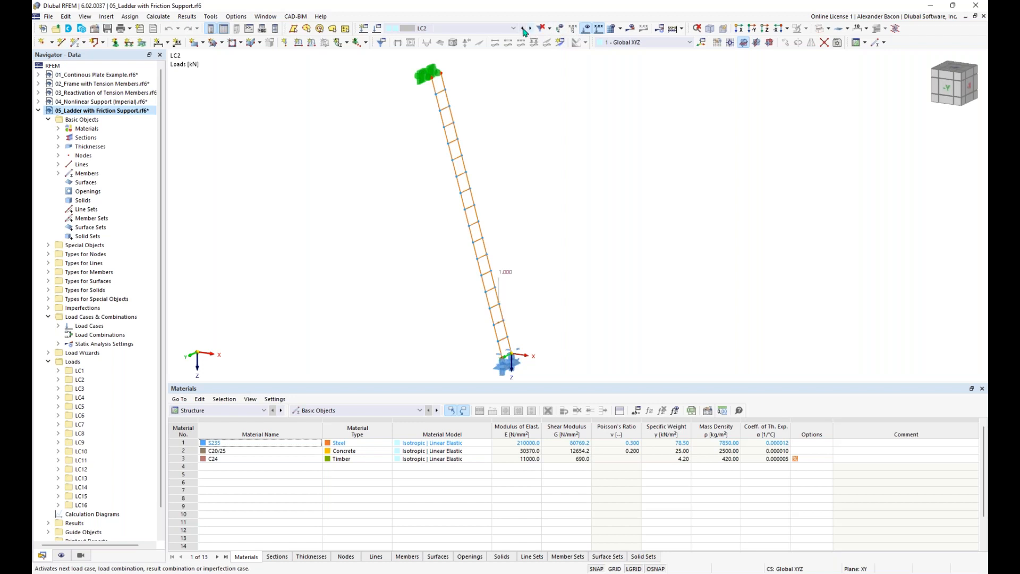
pyautogui.click(532, 31)
pyautogui.click(532, 31)
pyautogui.click(532, 30)
pyautogui.click(532, 31)
# Step: Inspect the 1.000 kN member load without changes, then step through load cases LC7 to LC13
pyautogui.doubleClick(489, 210)
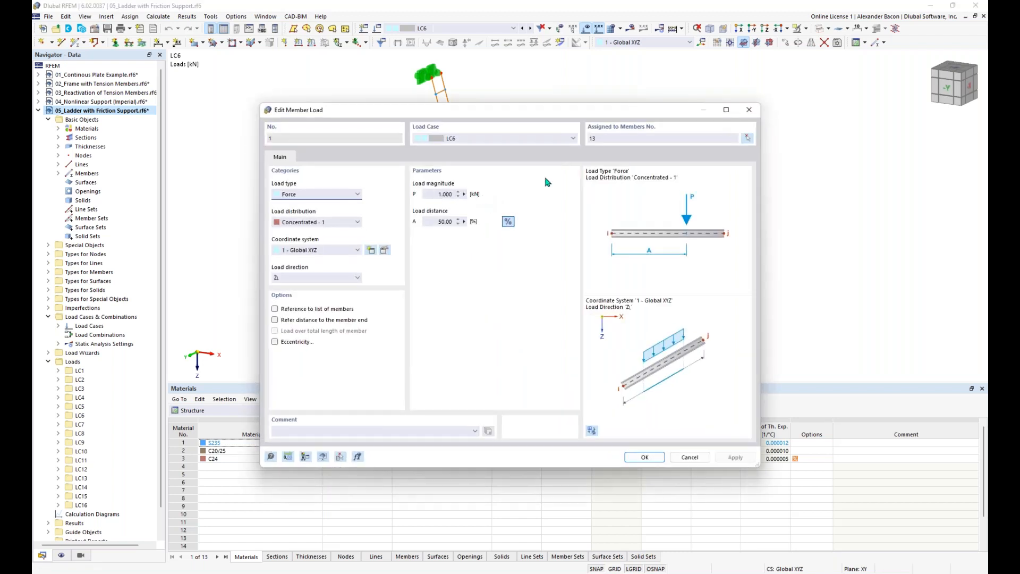
pyautogui.click(750, 110)
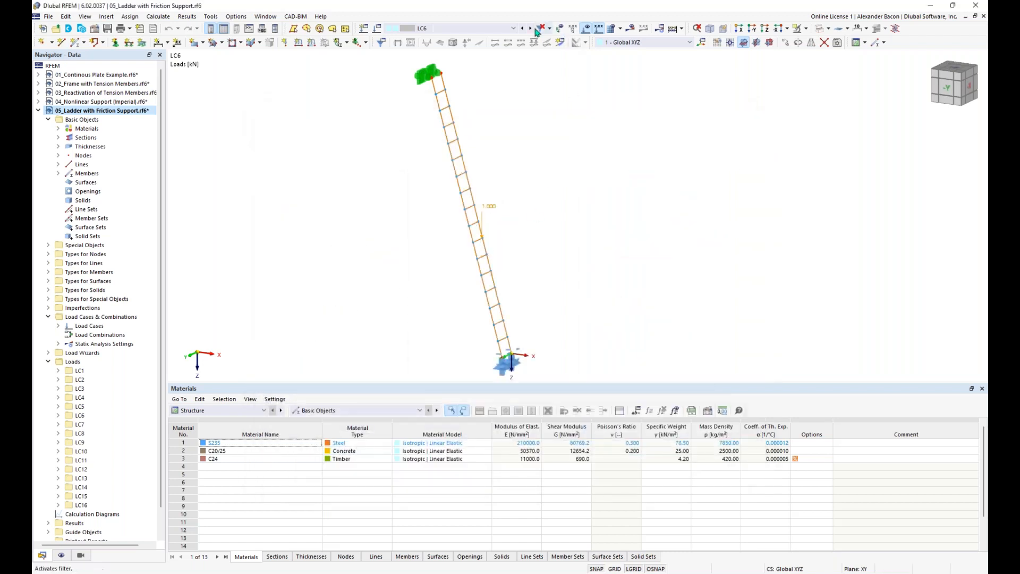
pyautogui.click(530, 29)
pyautogui.click(530, 29)
pyautogui.click(530, 29)
pyautogui.click(530, 28)
pyautogui.click(530, 29)
pyautogui.click(530, 29)
pyautogui.click(530, 29)
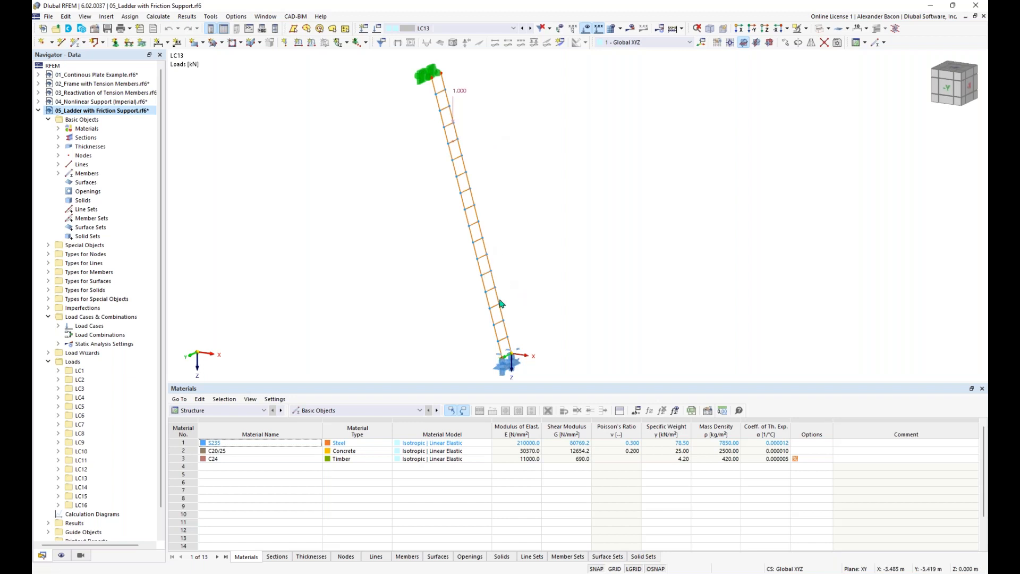
pyautogui.moveTo(543, 329)
pyautogui.mouseDown(button='middle')
pyautogui.moveTo(551, 303)
pyautogui.moveTo(555, 336)
pyautogui.mouseUp(button='middle')
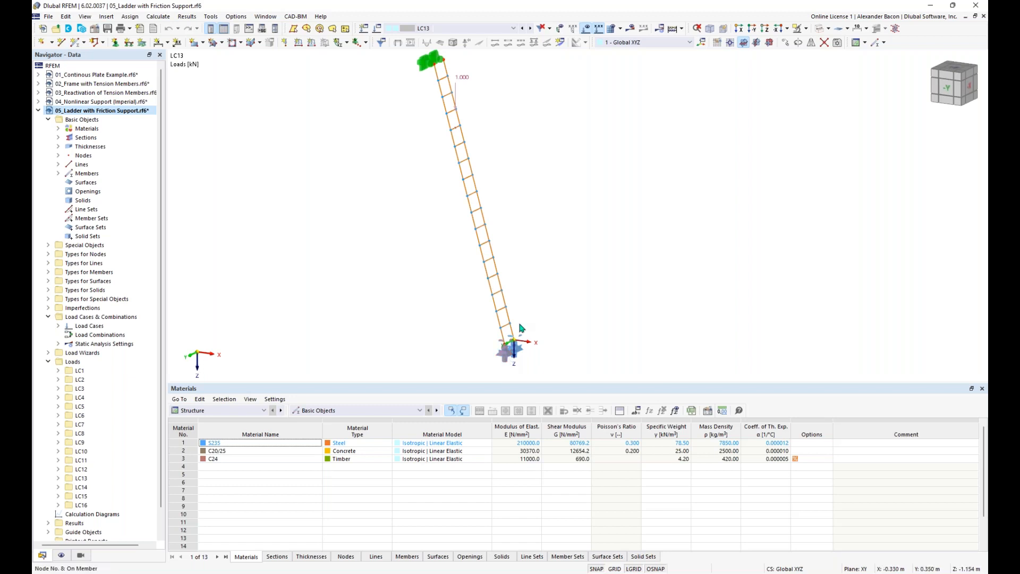
pyautogui.scroll(2, 510, 357)
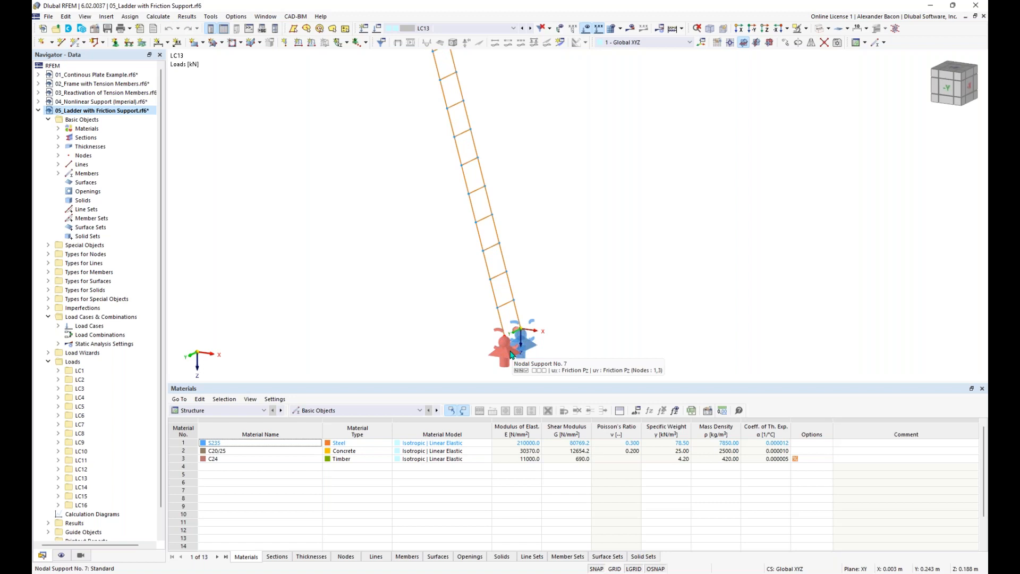
pyautogui.doubleClick(510, 355)
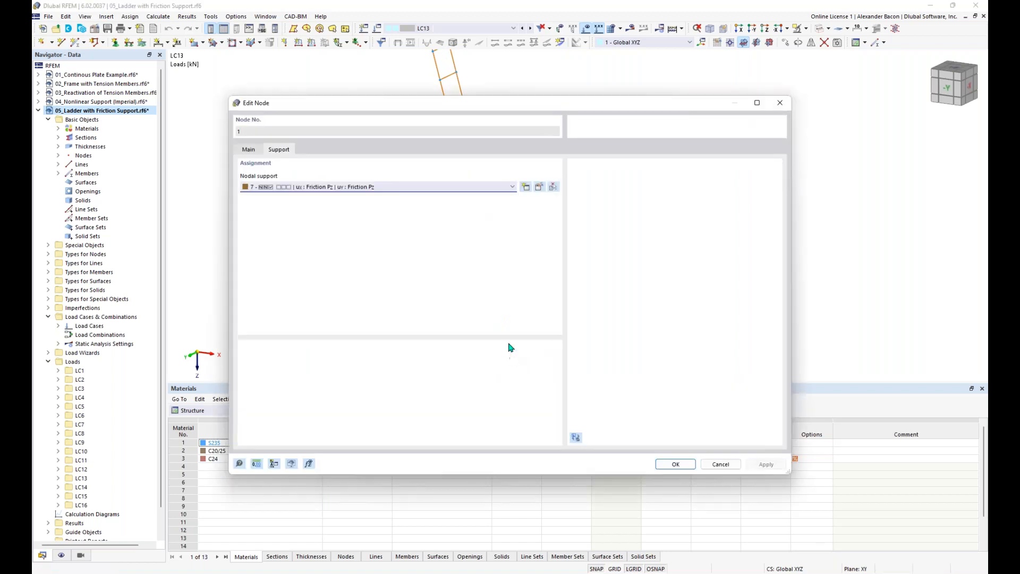
pyautogui.click(540, 188)
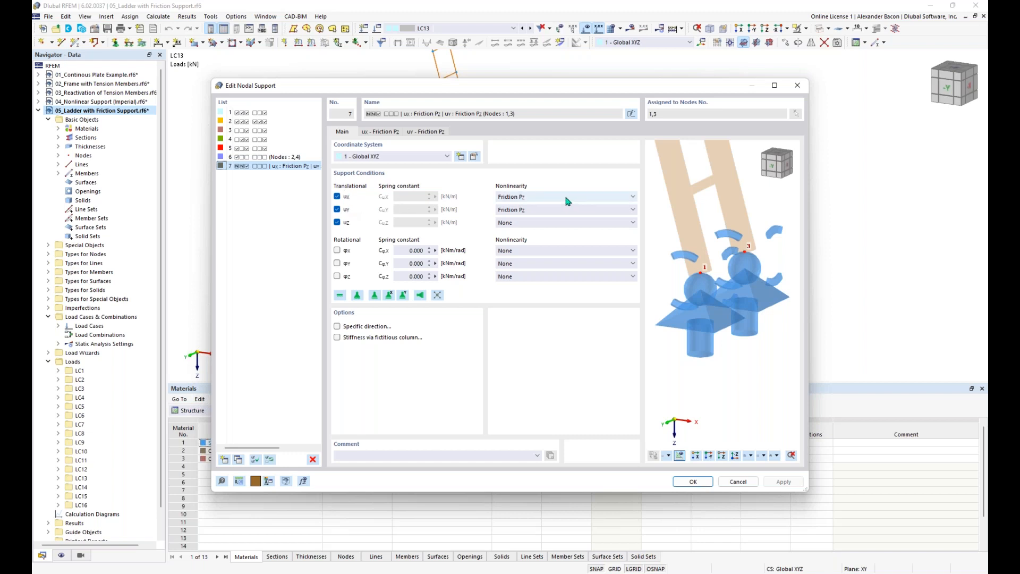
pyautogui.click(536, 199)
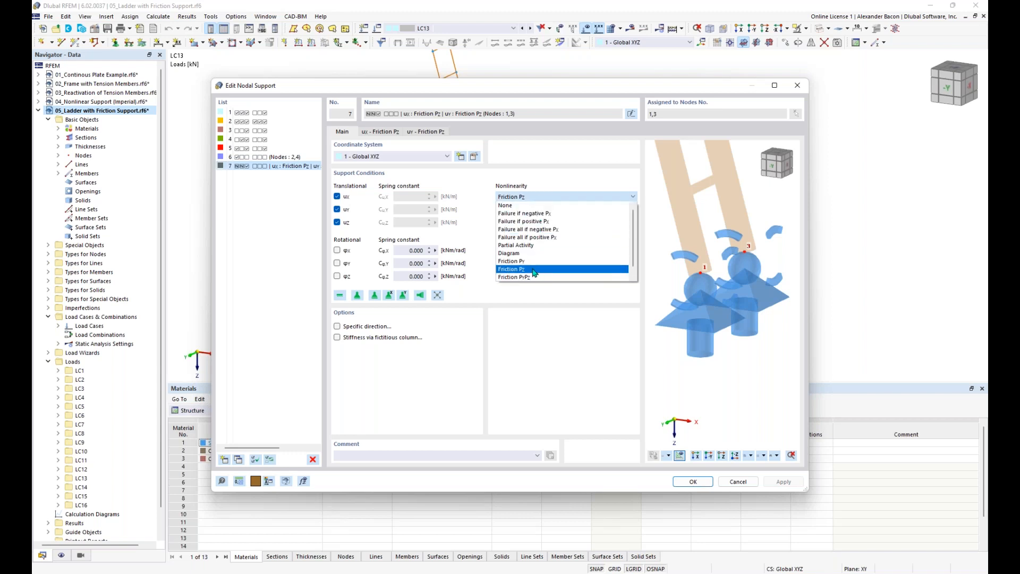
pyautogui.click(539, 198)
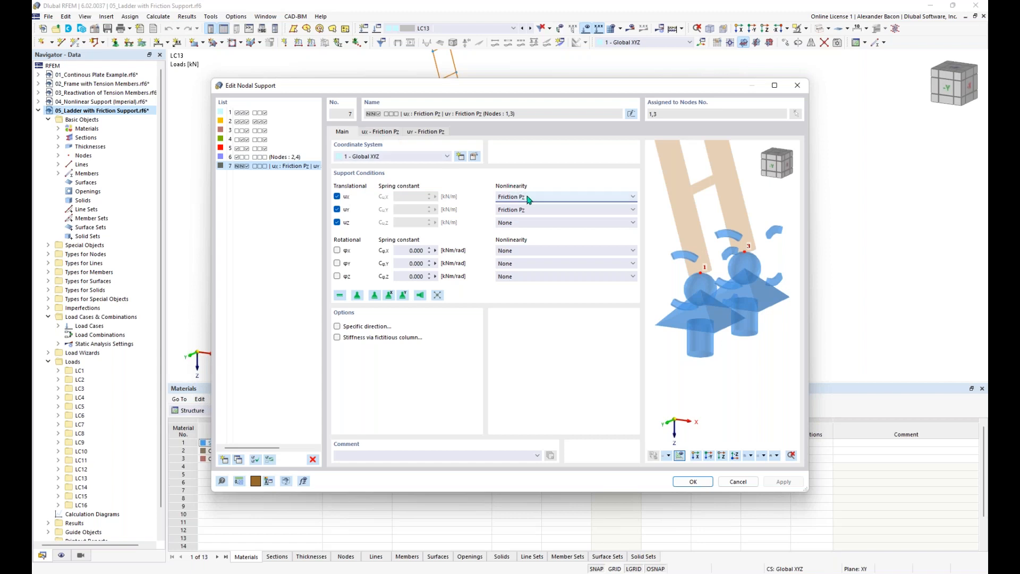
pyautogui.click(381, 133)
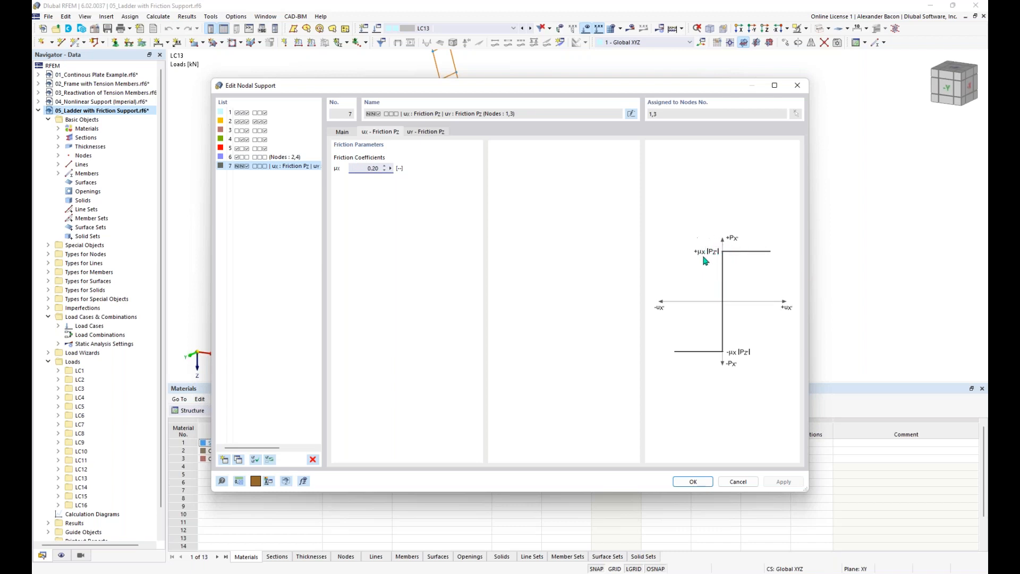
pyautogui.click(694, 481)
pyautogui.click(676, 464)
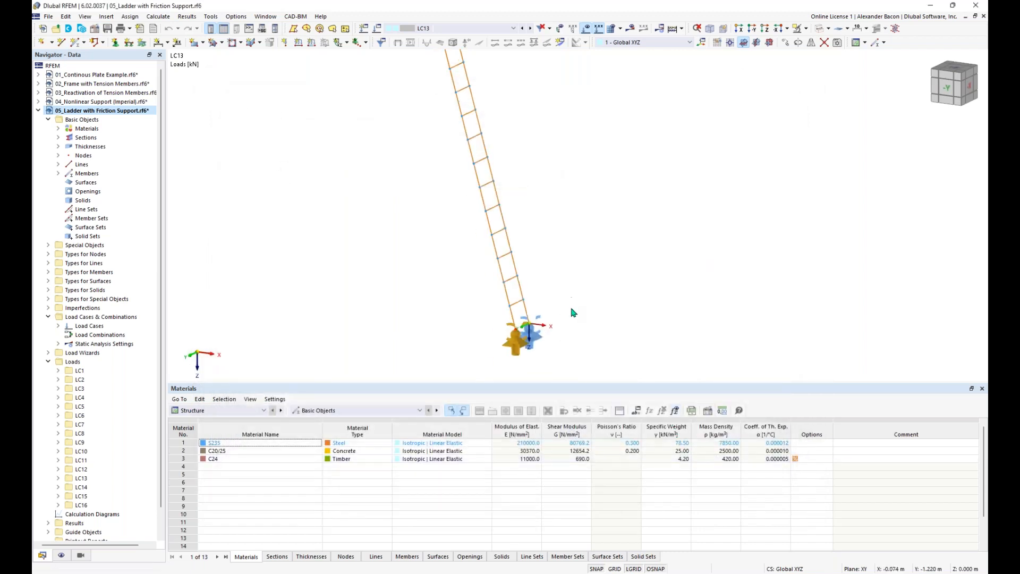
# Step: Set the active load case to LC1 and run its calculation
pyautogui.click(465, 30)
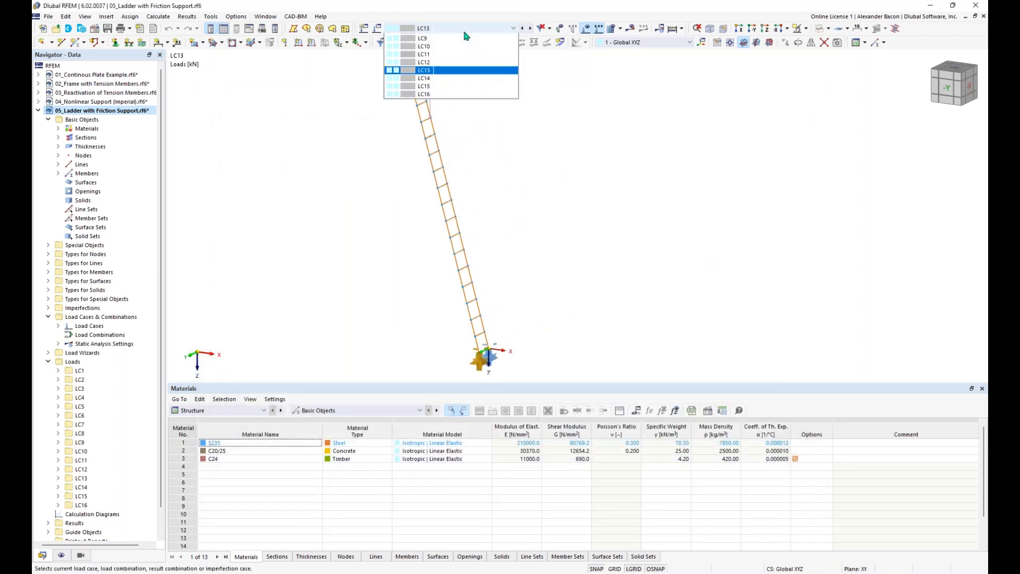
pyautogui.click(466, 38)
pyautogui.click(632, 30)
pyautogui.click(552, 335)
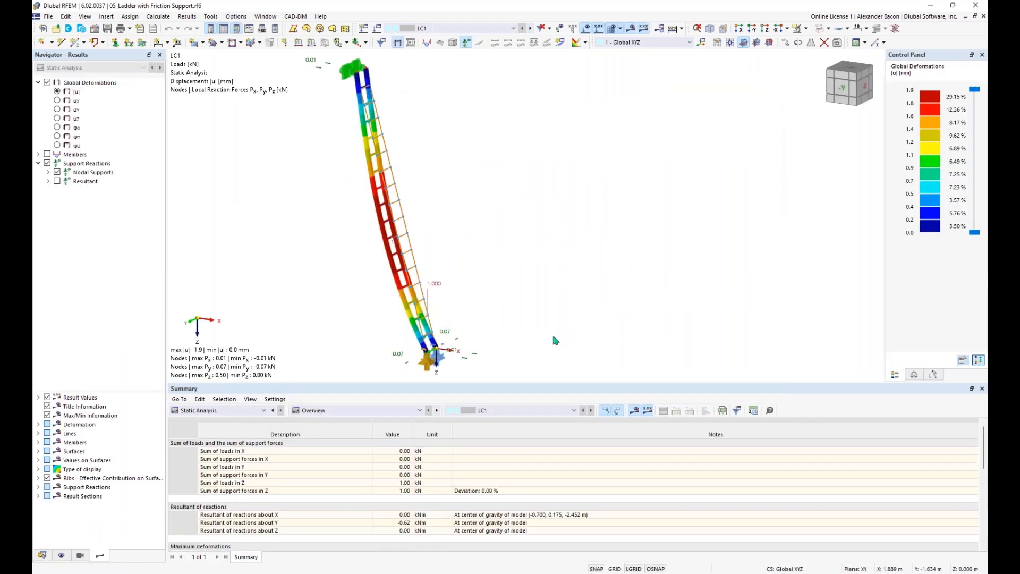
# Step: Pan and zoom to review the ladder's LC1 deformations and 0.50 support reactions
pyautogui.moveTo(558, 319); pyautogui.dragTo(570, 317, button='middle')
pyautogui.scroll(-2, 572, 319)
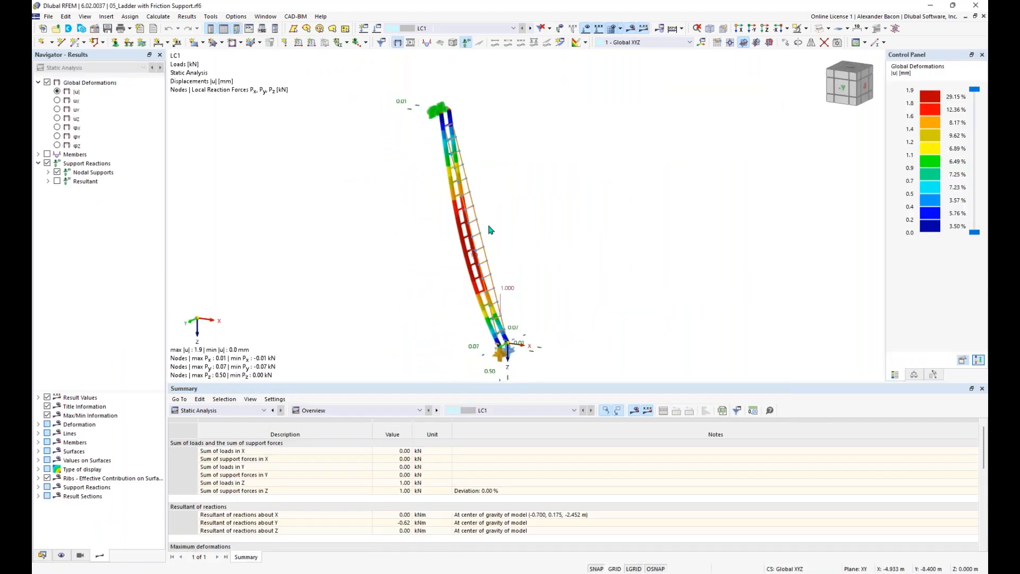
pyautogui.scroll(2, 535, 277)
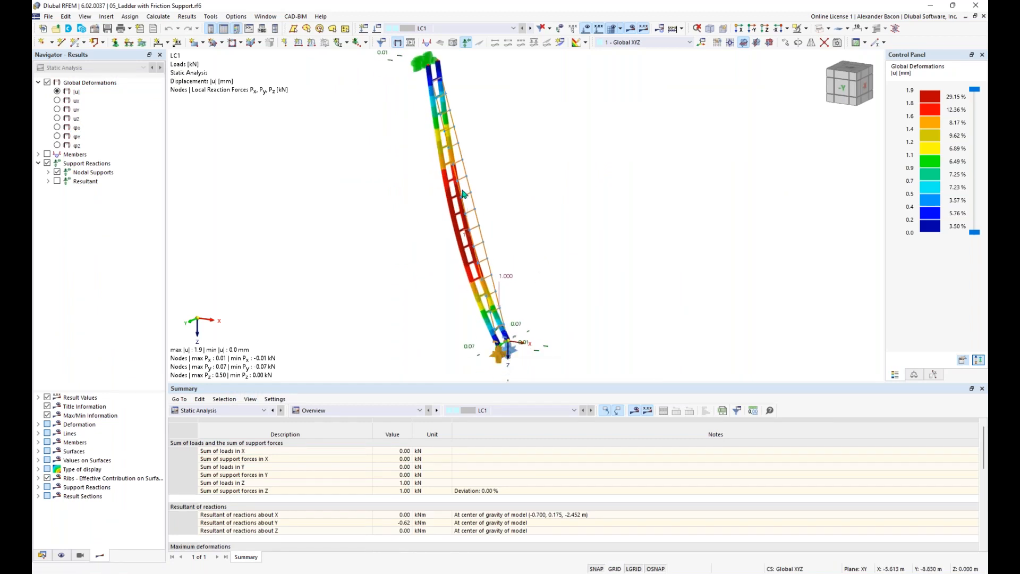
pyautogui.moveTo(439, 246)
pyautogui.mouseDown(button='middle')
pyautogui.moveTo(474, 239)
pyautogui.moveTo(440, 245)
pyautogui.mouseUp(button='middle')
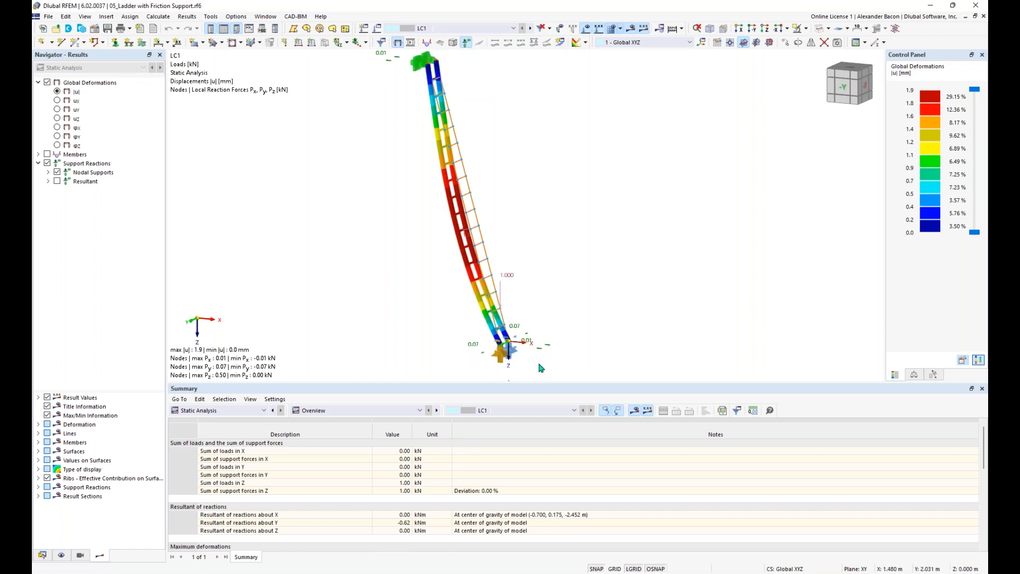
pyautogui.moveTo(538, 364); pyautogui.dragTo(515, 333, button='middle')
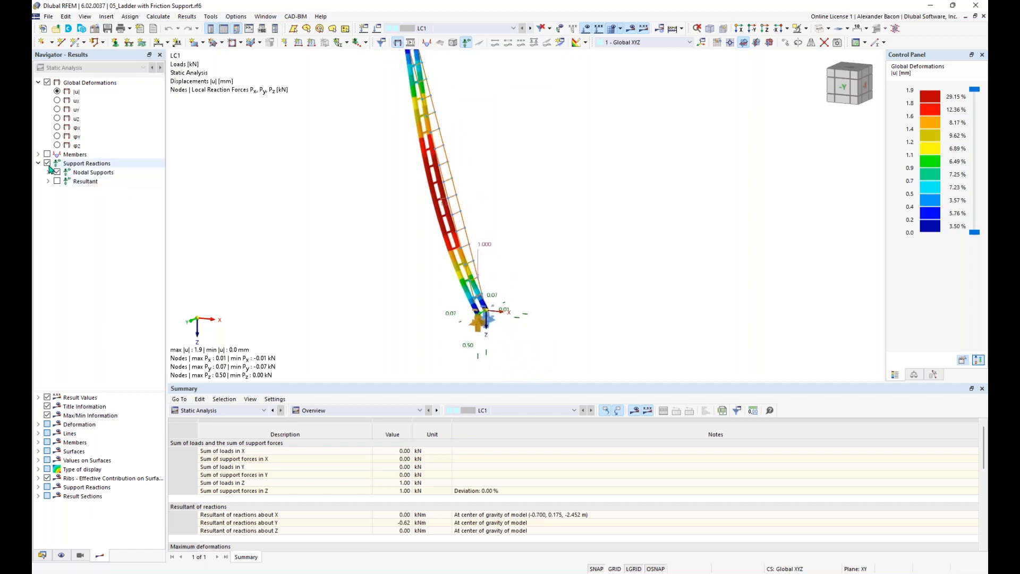
pyautogui.moveTo(506, 365); pyautogui.dragTo(490, 337, button='middle')
pyautogui.scroll(2, 490, 337)
pyautogui.scroll(1, 493, 338)
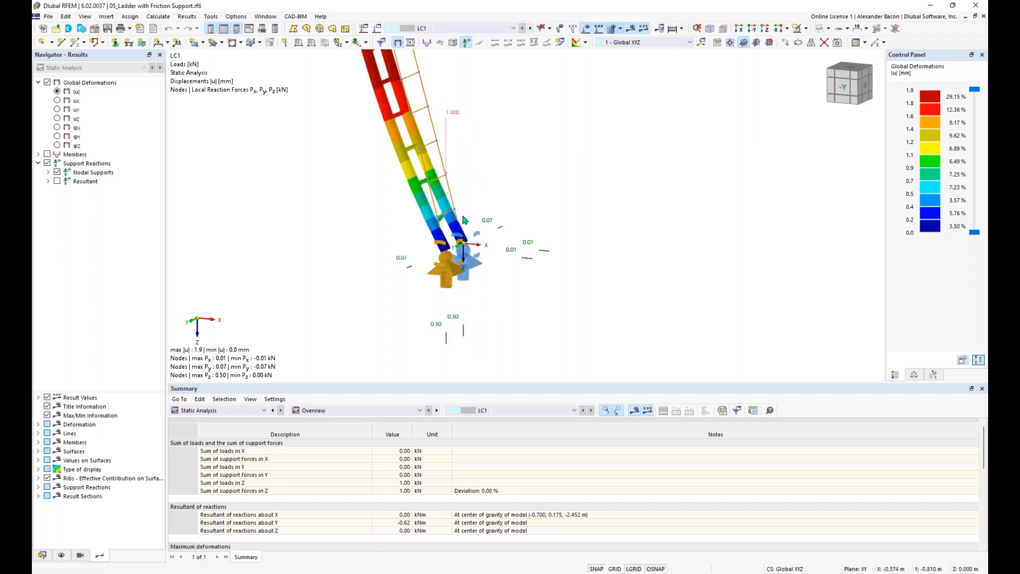
pyautogui.scroll(-1, 475, 204)
pyautogui.scroll(-1, 474, 203)
pyautogui.moveTo(483, 221); pyautogui.dragTo(480, 254, button='middle')
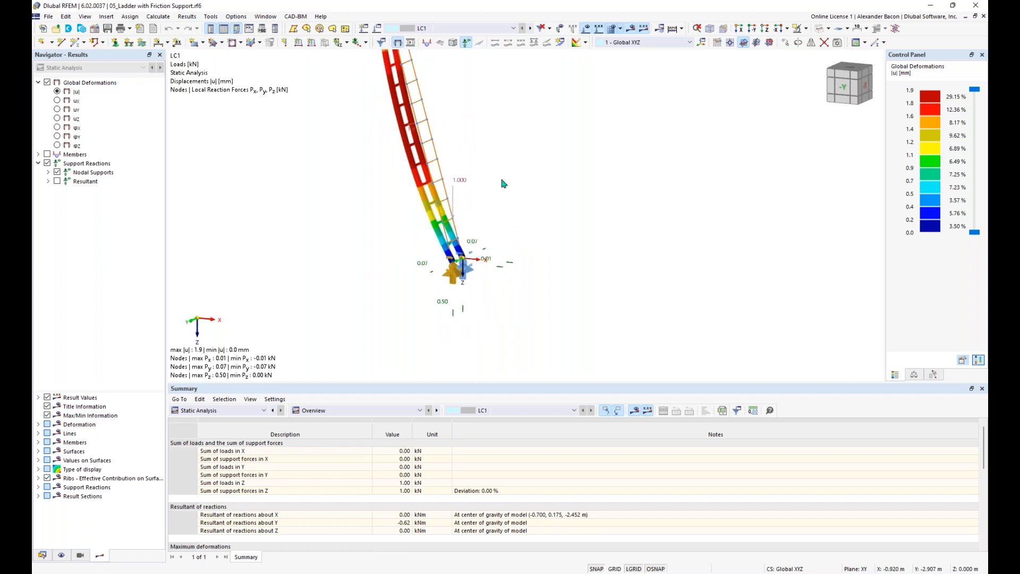
# Step: Calculate all load cases and dismiss the LC12–LC16 non-convergence error
pyautogui.click(532, 29)
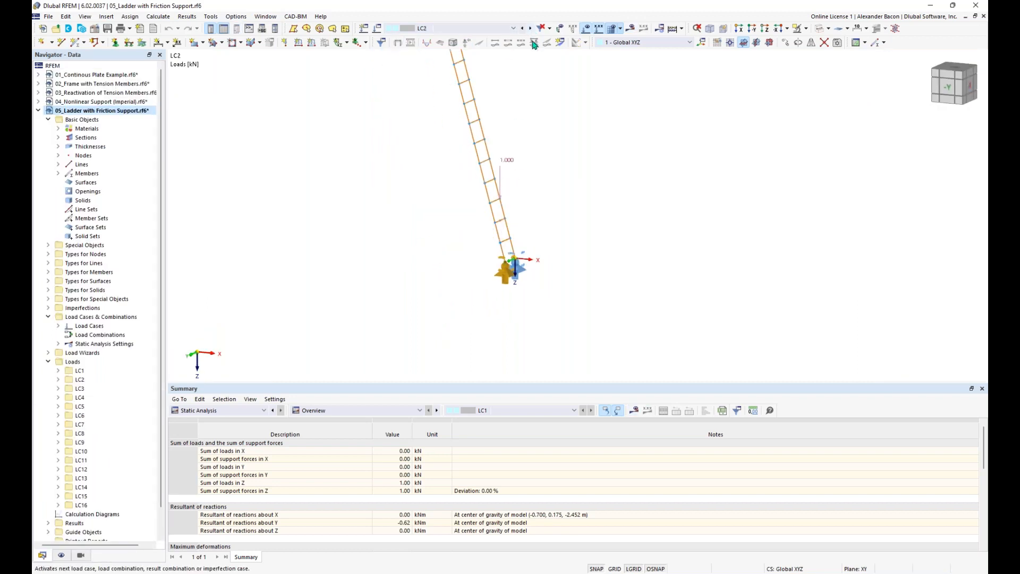
pyautogui.click(674, 30)
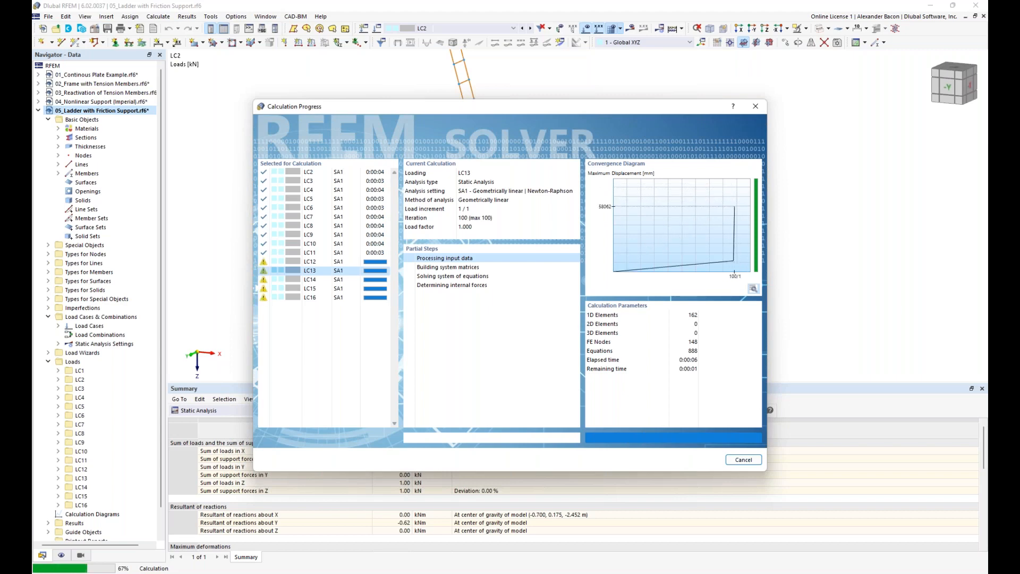
pyautogui.click(598, 335)
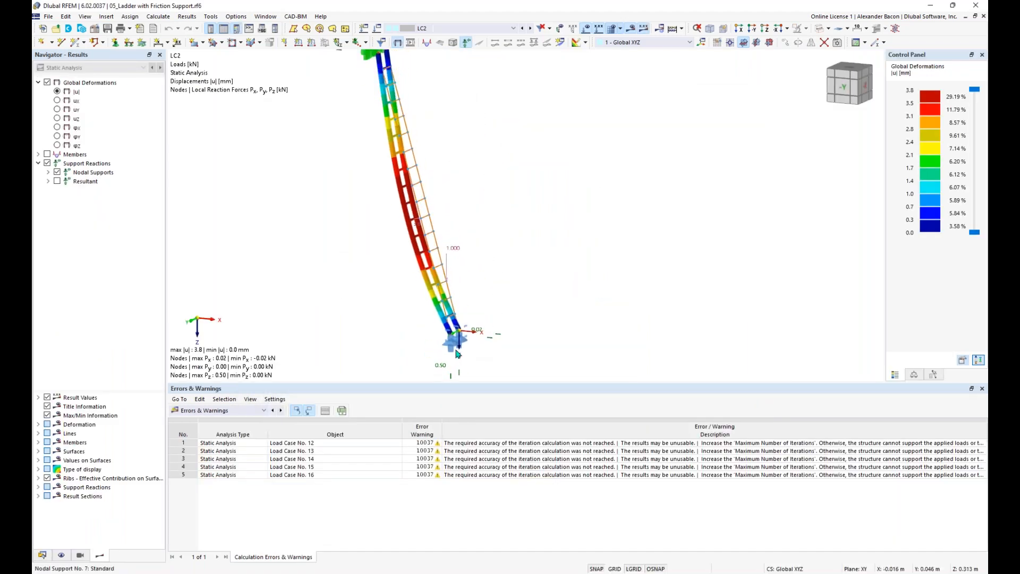
# Step: Step through the deformation results up to LC10, showing 10.4 mm maximum displacement
pyautogui.click(531, 29)
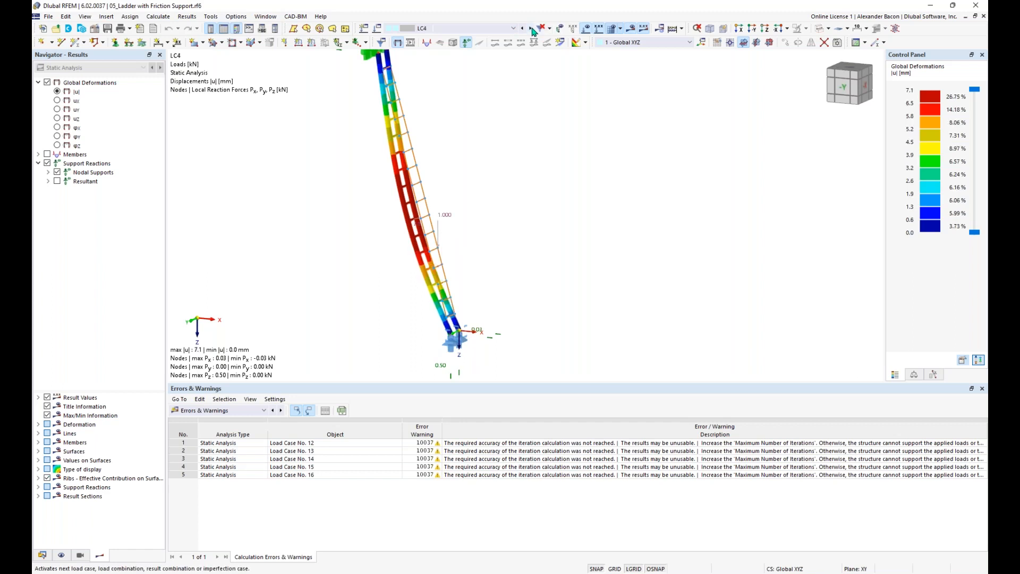
pyautogui.click(532, 29)
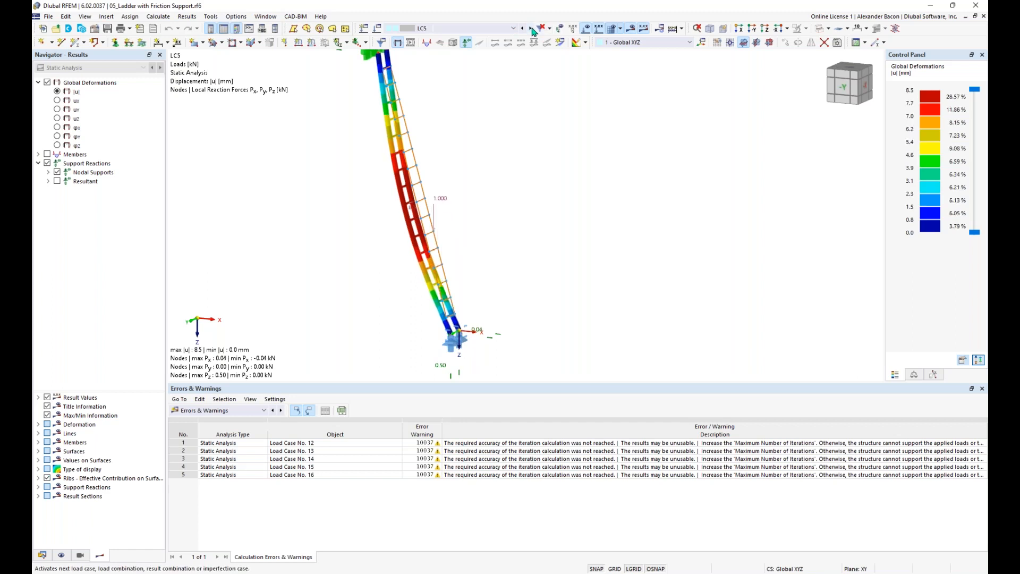
pyautogui.click(532, 29)
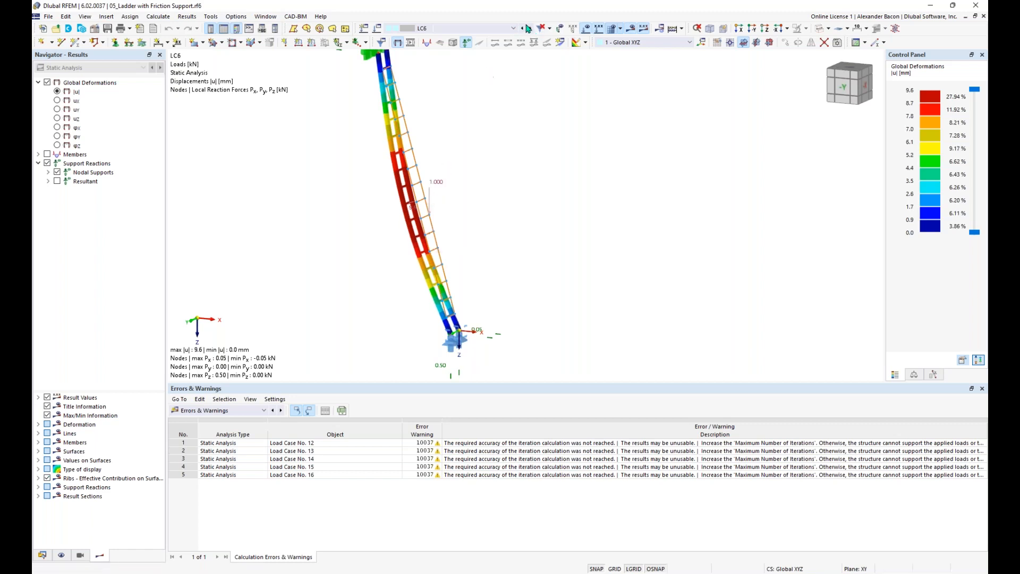
pyautogui.click(532, 30)
pyautogui.click(532, 29)
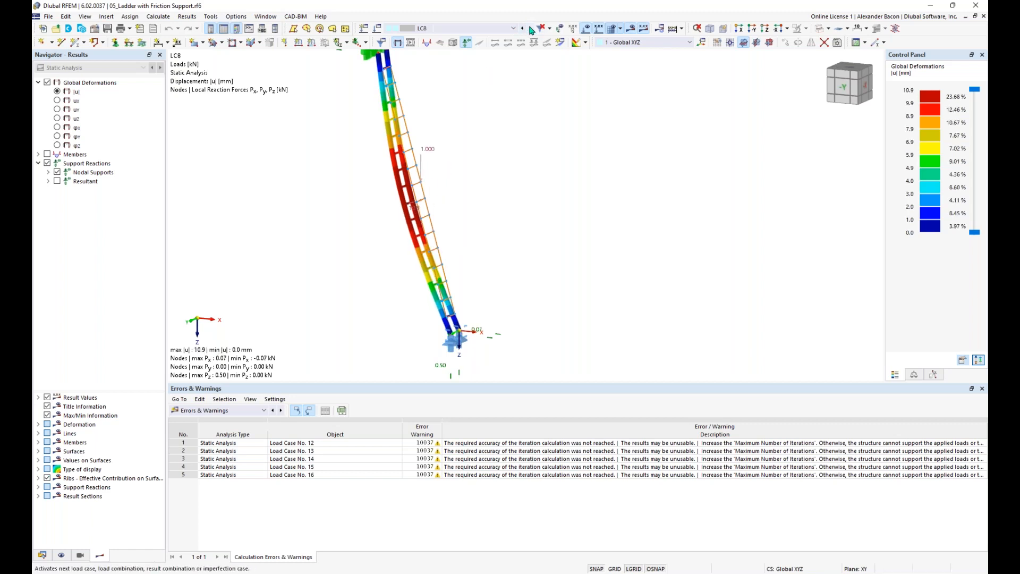
pyautogui.click(532, 29)
pyautogui.click(532, 29)
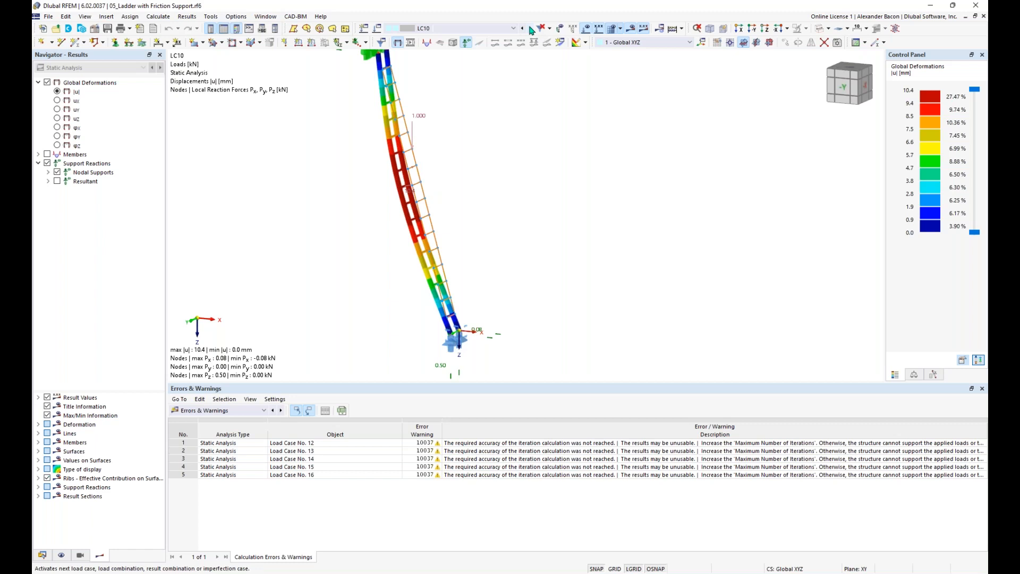
pyautogui.moveTo(495, 297); pyautogui.dragTo(497, 260, button='middle')
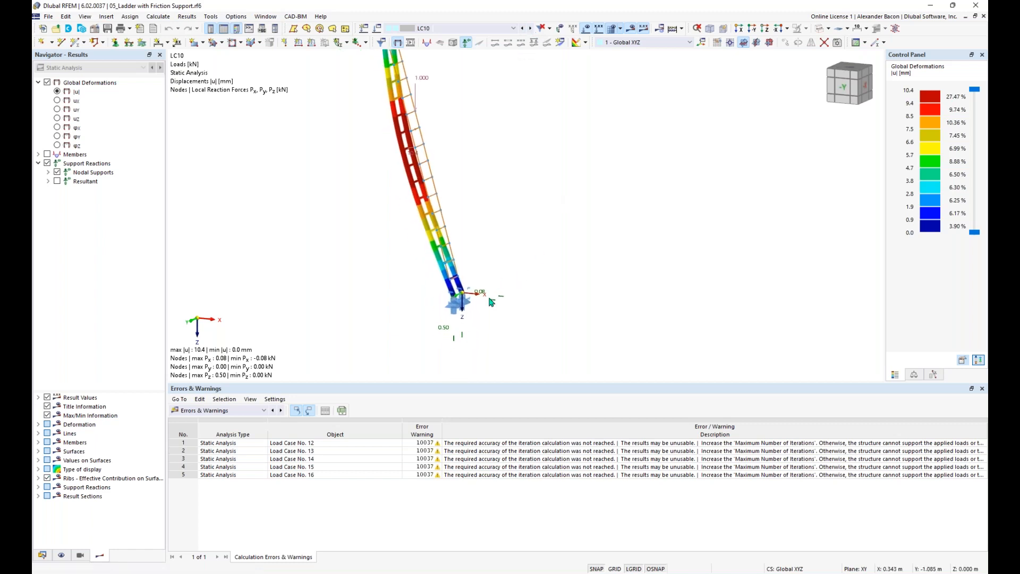
pyautogui.scroll(3, 497, 290)
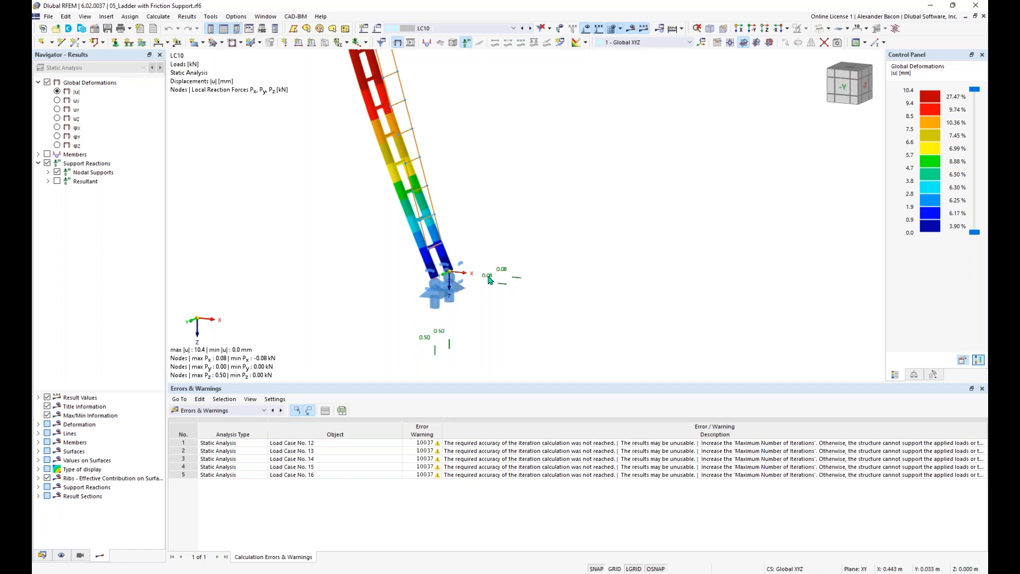
pyautogui.scroll(-1, 492, 279)
pyautogui.scroll(1, 489, 282)
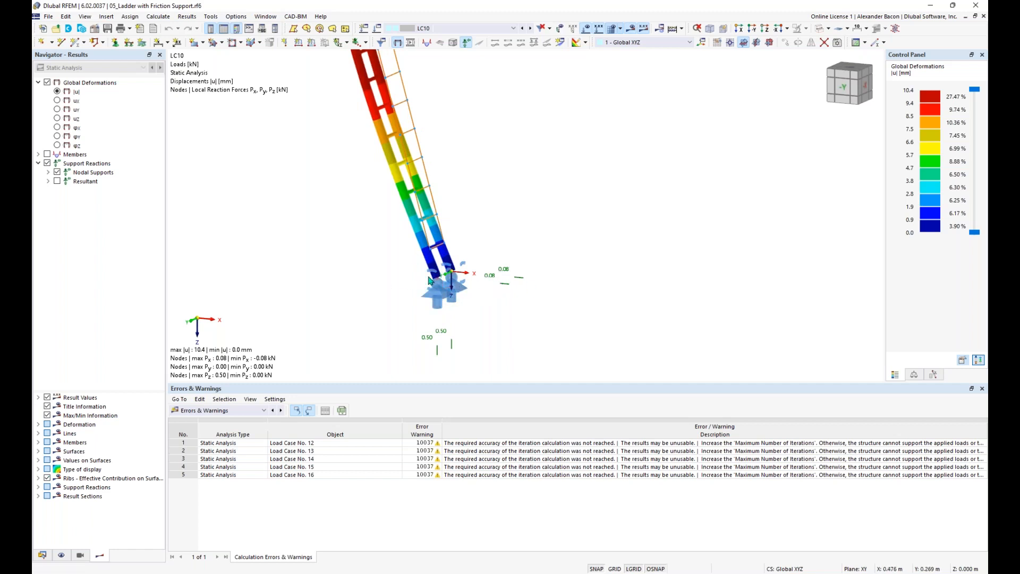
# Step: Step to LC11 and LC12 and zoom to the ladder base's 0.50 reactions
pyautogui.click(532, 30)
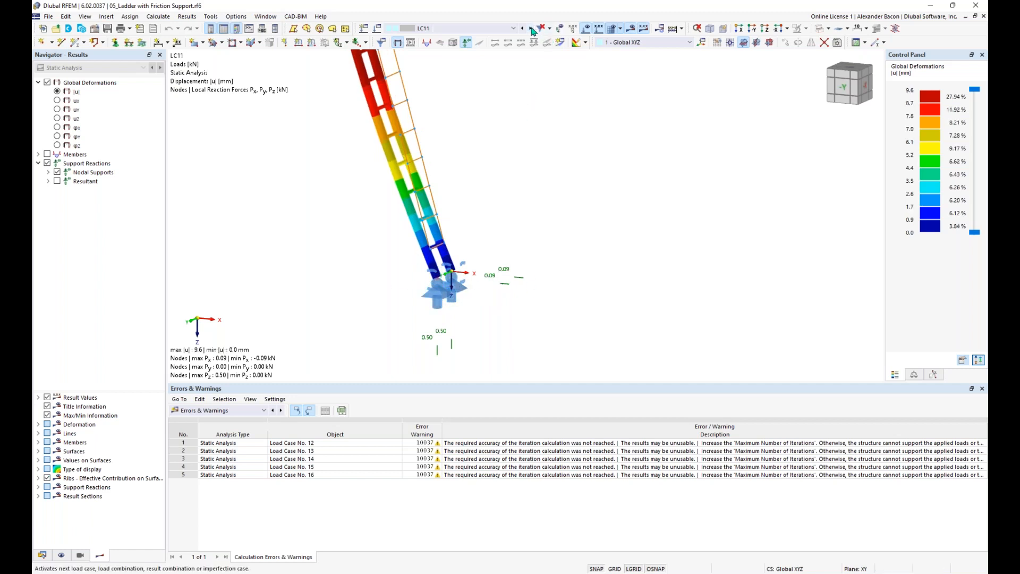
pyautogui.click(532, 30)
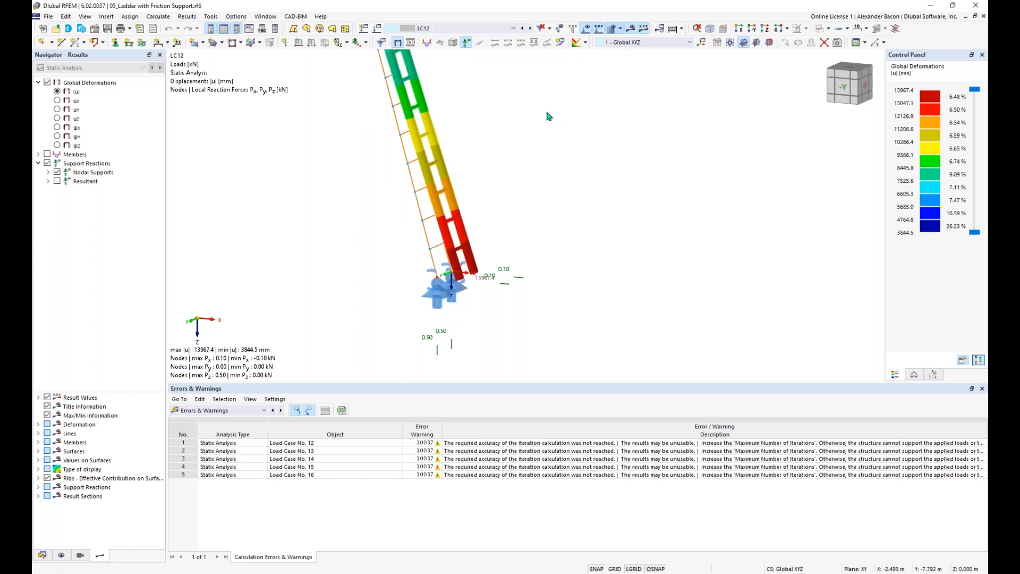
pyautogui.scroll(-2, 561, 189)
pyautogui.moveTo(537, 181); pyautogui.dragTo(501, 307, button='middle')
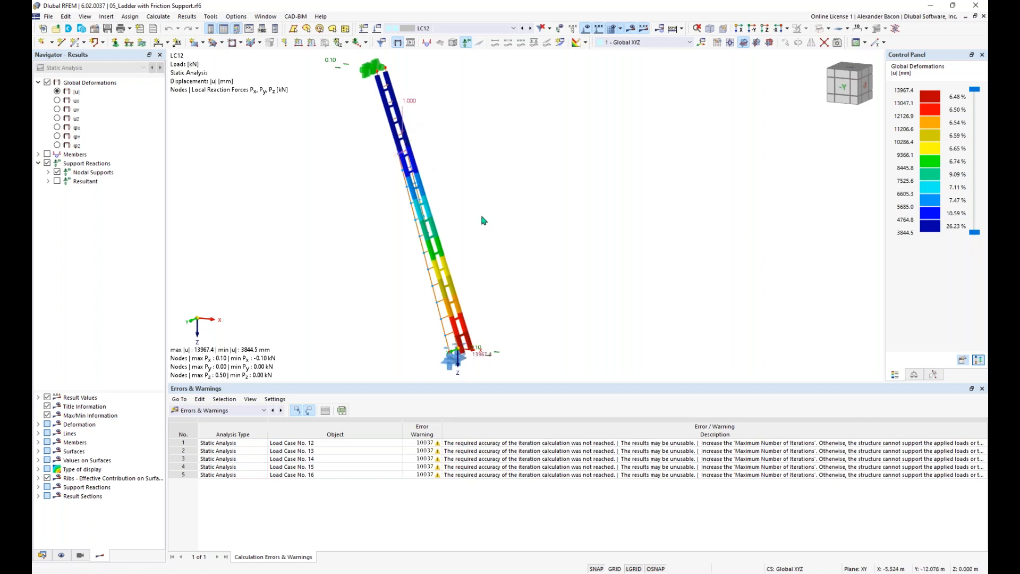
pyautogui.moveTo(465, 307); pyautogui.dragTo(453, 270, button='middle')
pyautogui.scroll(1, 481, 326)
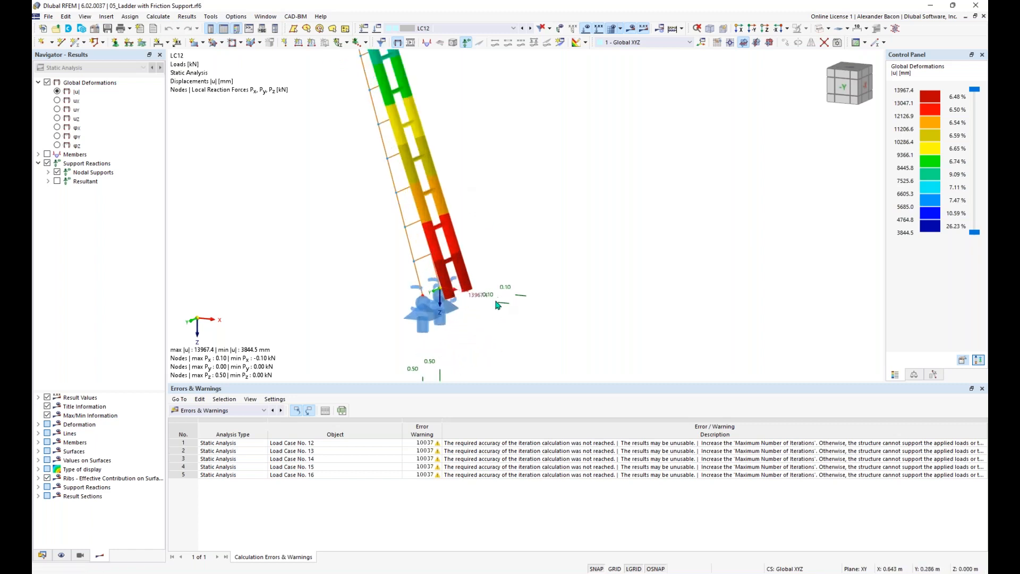
pyautogui.scroll(1, 490, 302)
pyautogui.moveTo(473, 313); pyautogui.dragTo(491, 266, button='middle')
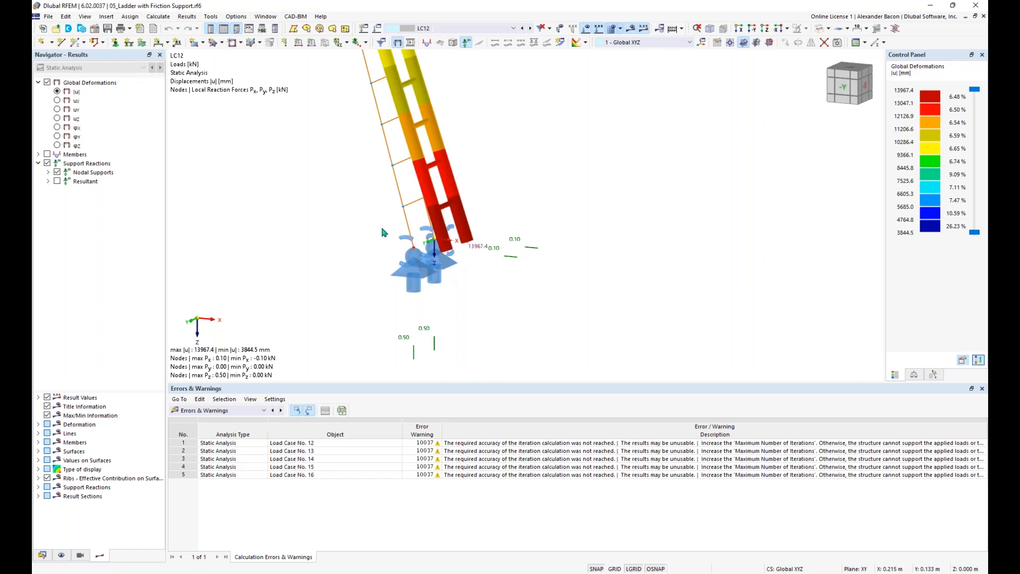
# Step: Select friction nodal support 7, then collapse the 05_Ladder tree in the Data navigator
pyautogui.click(412, 266)
pyautogui.scroll(-3, 489, 237)
pyautogui.moveTo(487, 235); pyautogui.dragTo(461, 282, button='middle')
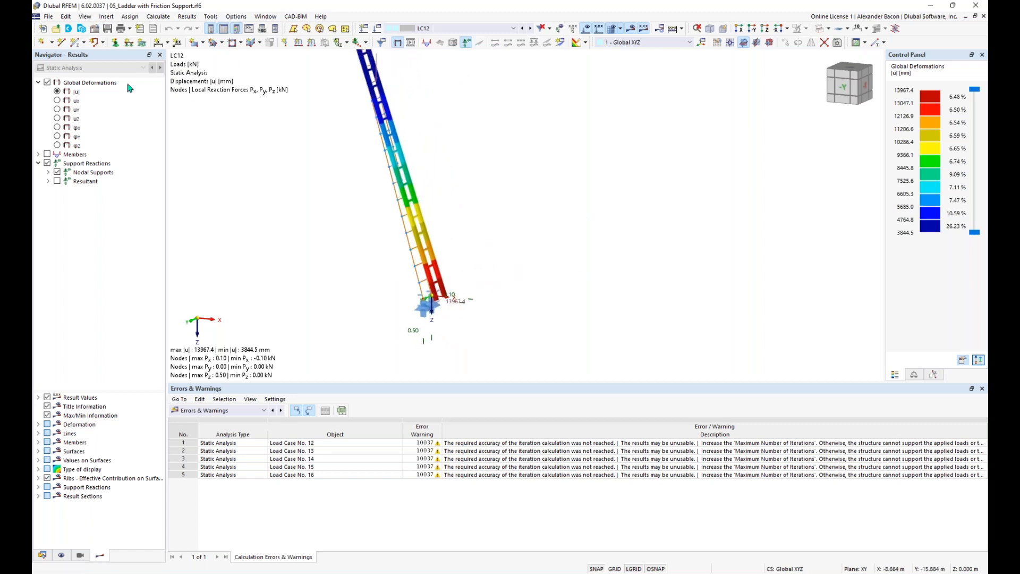
pyautogui.moveTo(448, 219); pyautogui.dragTo(458, 238, button='middle')
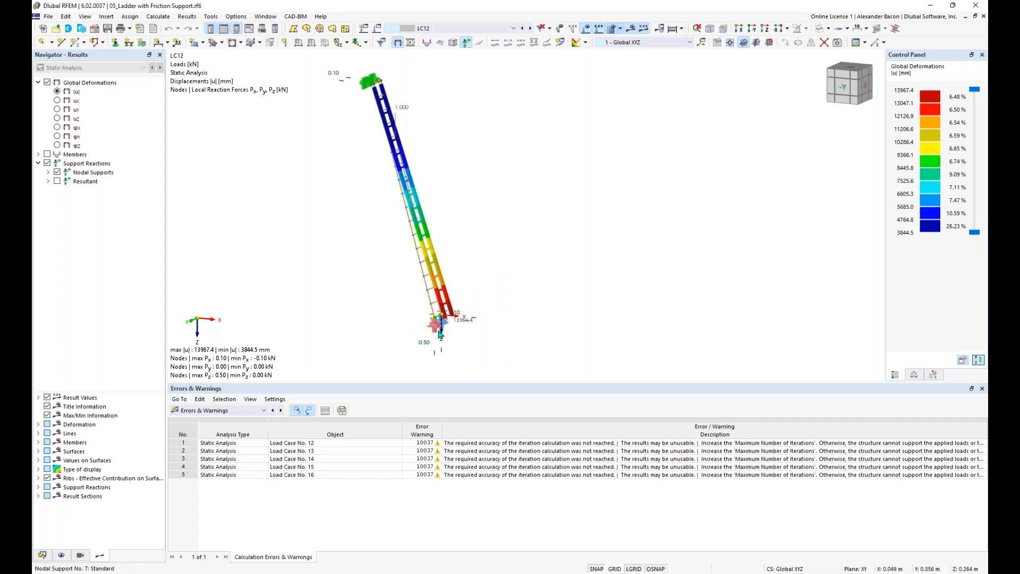
pyautogui.moveTo(441, 334)
pyautogui.click(45, 555)
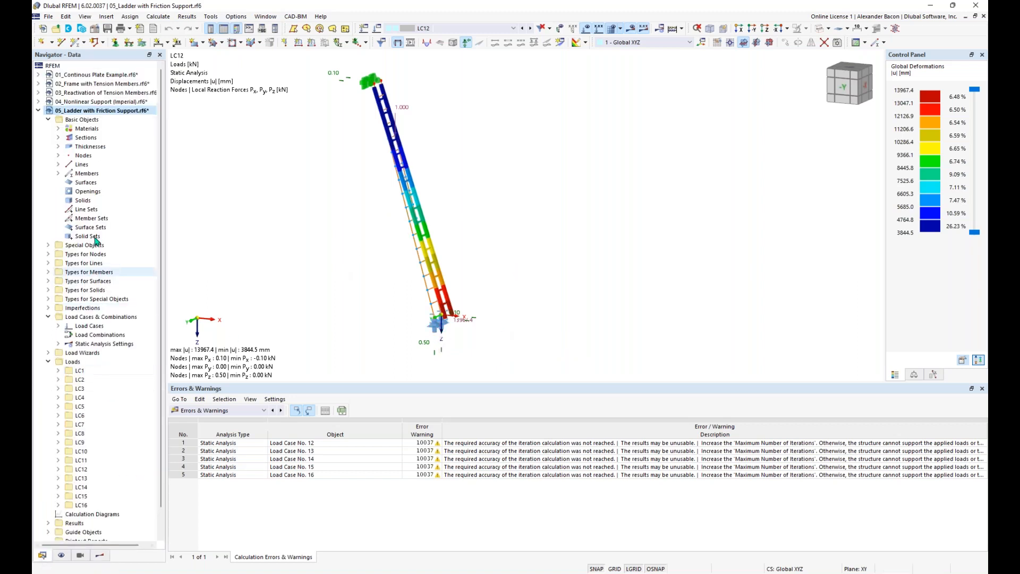
pyautogui.click(39, 110)
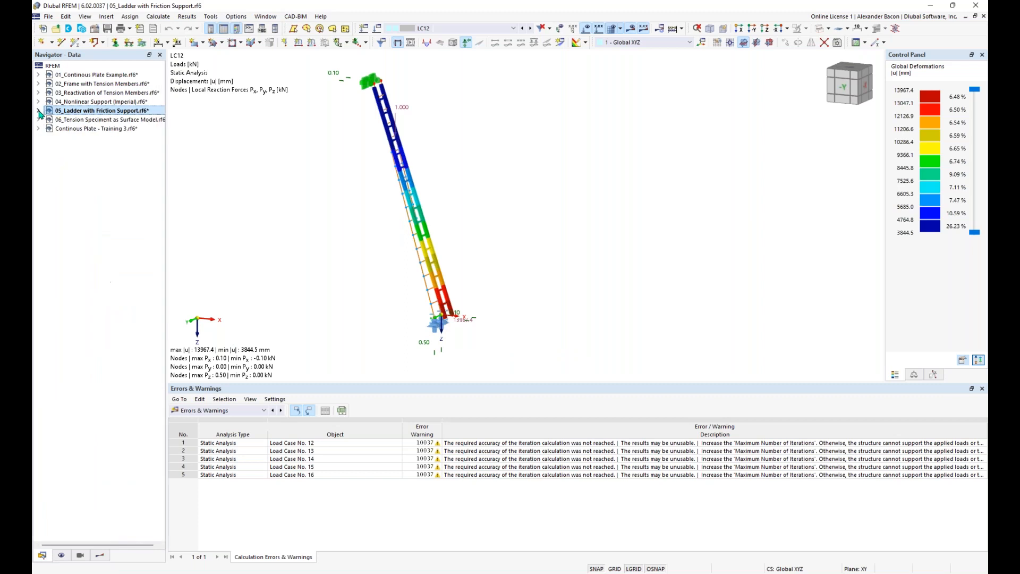
# Step: Open 06_Tension Specimen as Surface Model.rf6 and pan the specimen surface into view
pyautogui.doubleClick(92, 124)
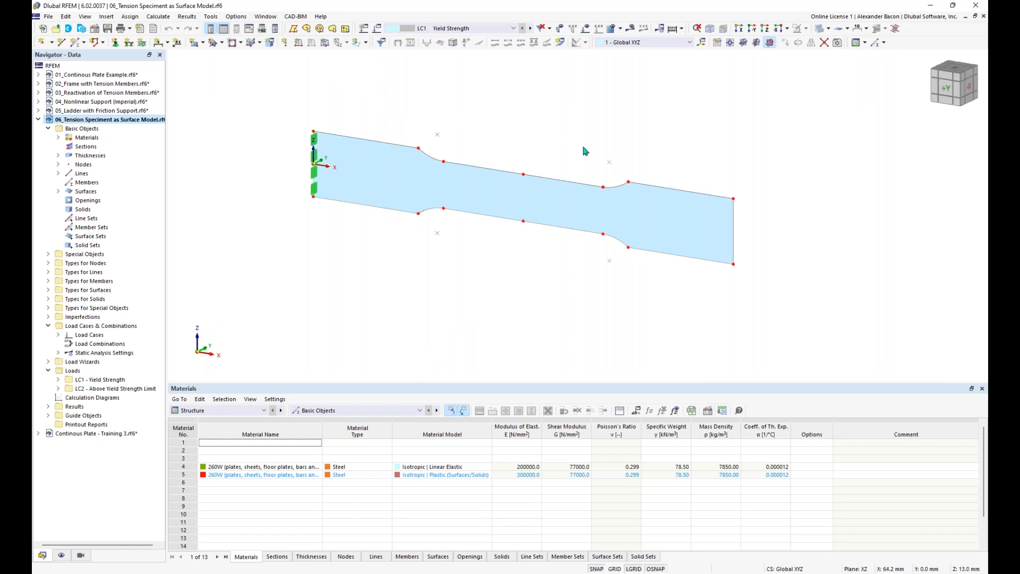
pyautogui.moveTo(536, 141); pyautogui.dragTo(549, 186, button='middle')
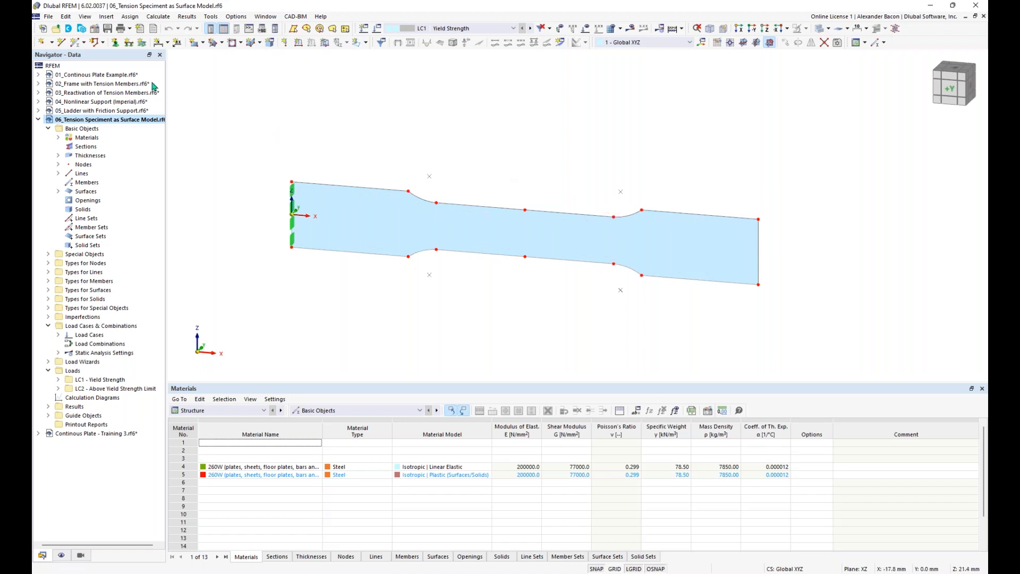
# Step: Review the specimen model's base data, including its analysis and design add-ons
pyautogui.rightClick(107, 121)
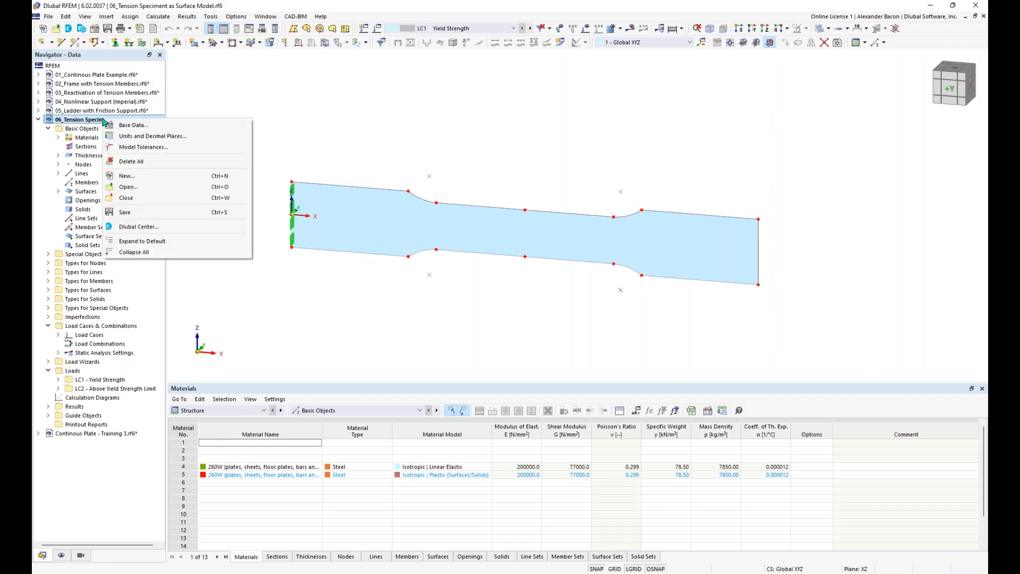
pyautogui.click(121, 128)
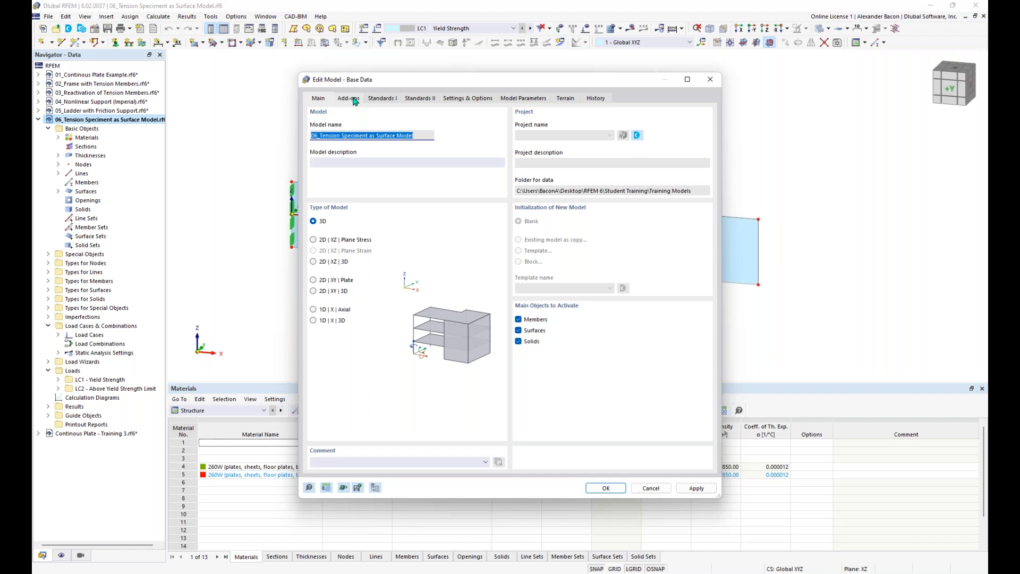
pyautogui.click(354, 99)
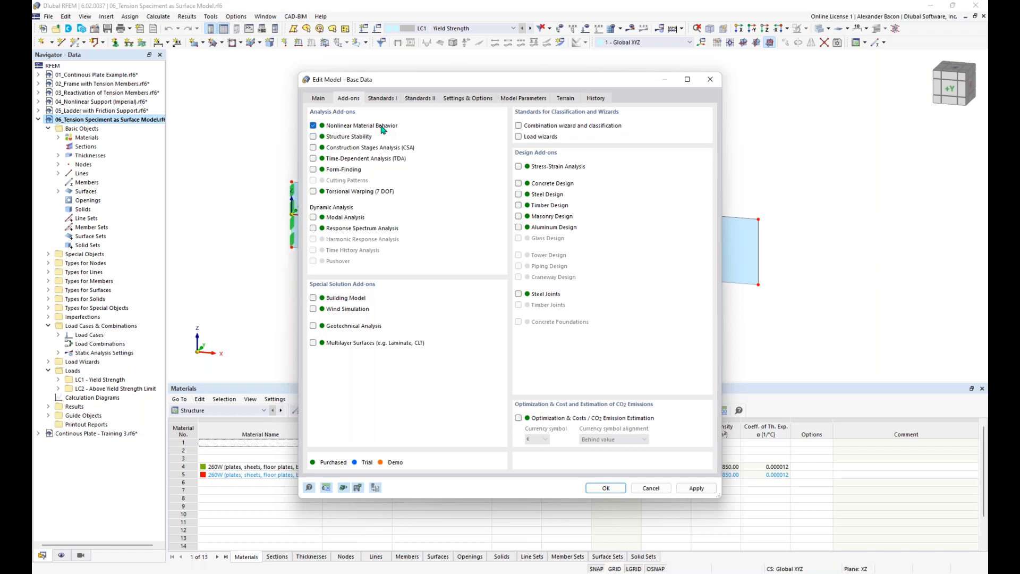
pyautogui.click(606, 488)
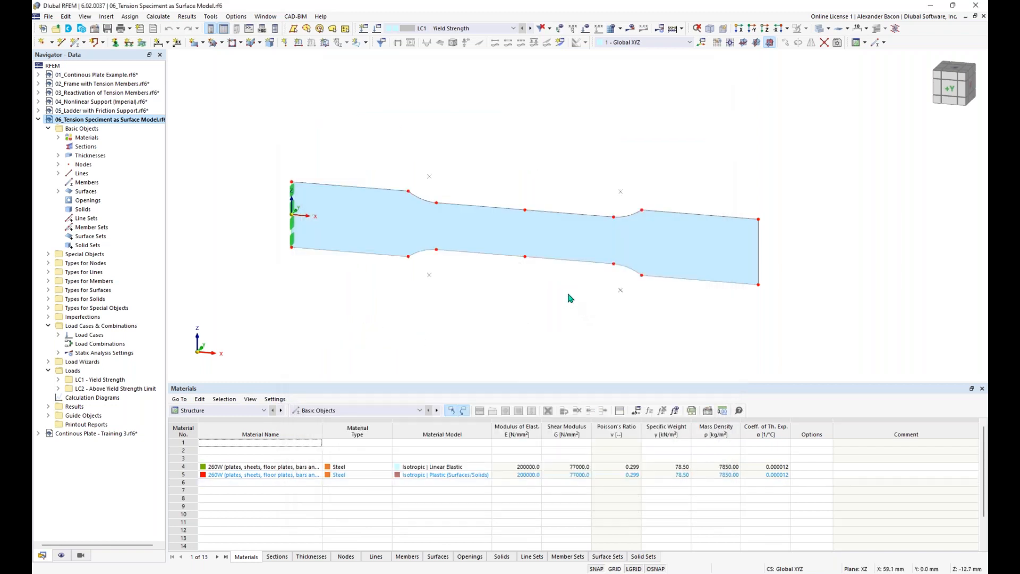
# Step: Confirm the specimen surface keeps the linear elastic 260W material
pyautogui.moveTo(573, 291); pyautogui.dragTo(549, 303, button='middle')
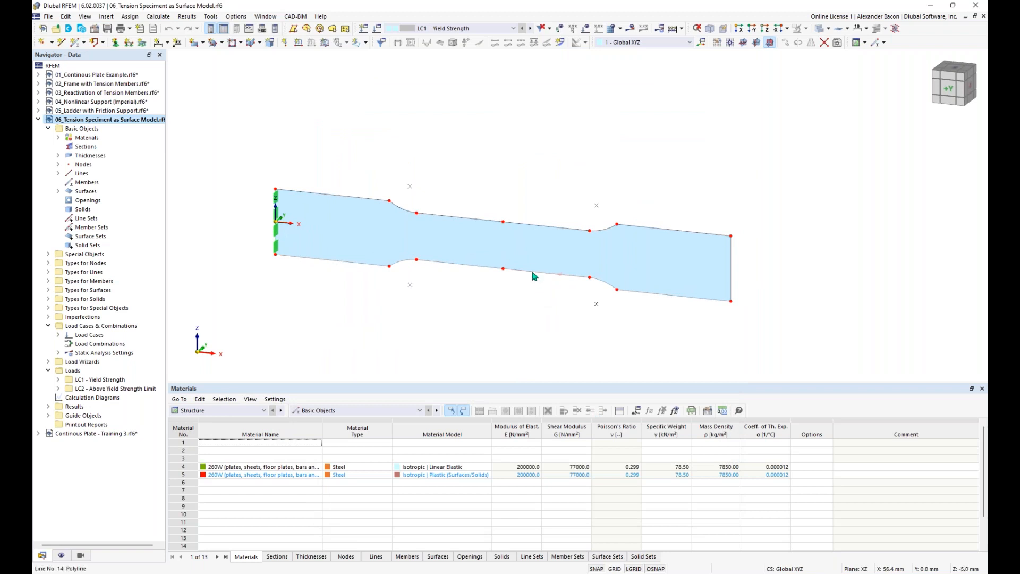
pyautogui.doubleClick(515, 243)
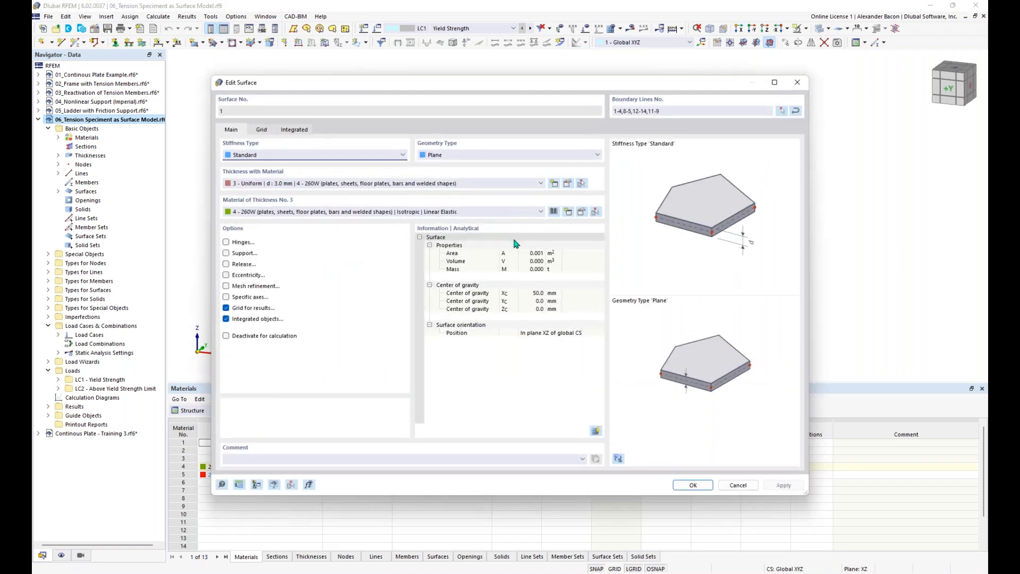
pyautogui.click(438, 214)
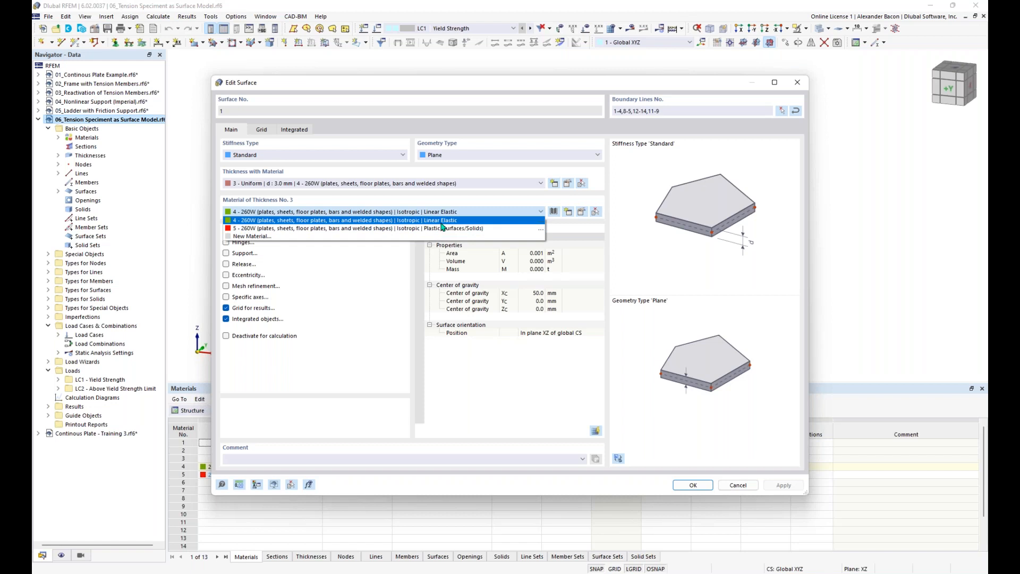
pyautogui.click(442, 222)
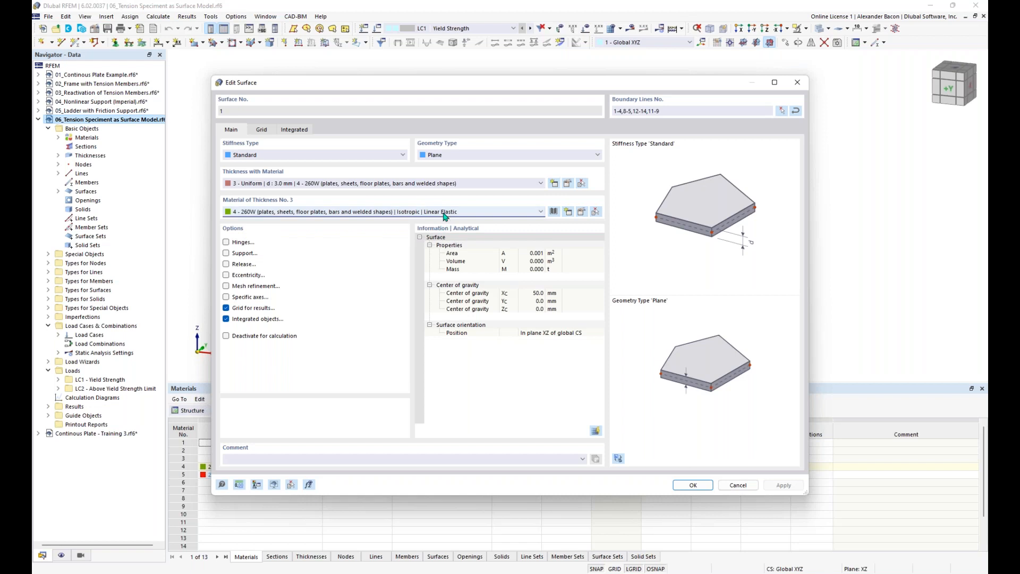
pyautogui.click(444, 212)
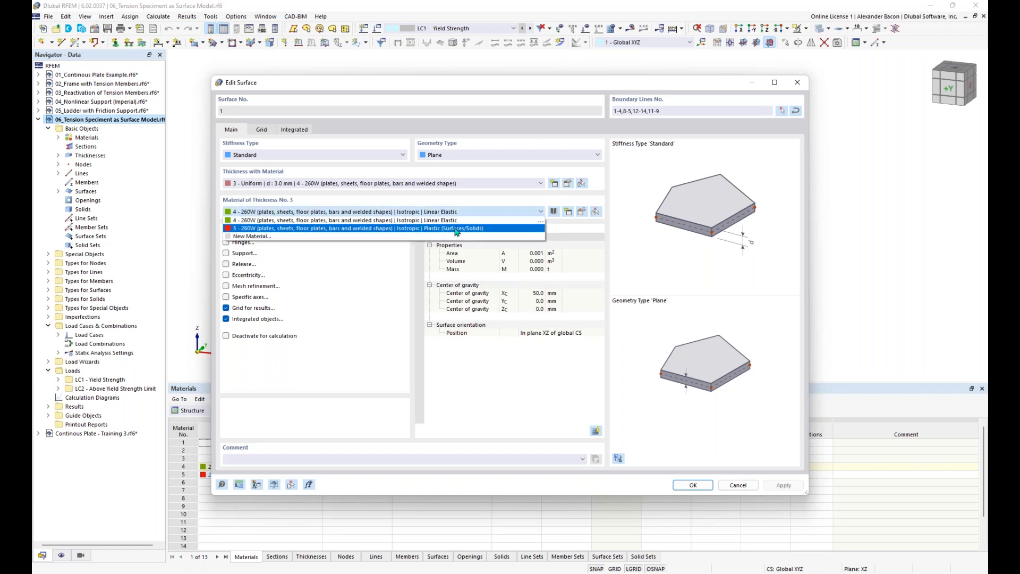
pyautogui.click(462, 220)
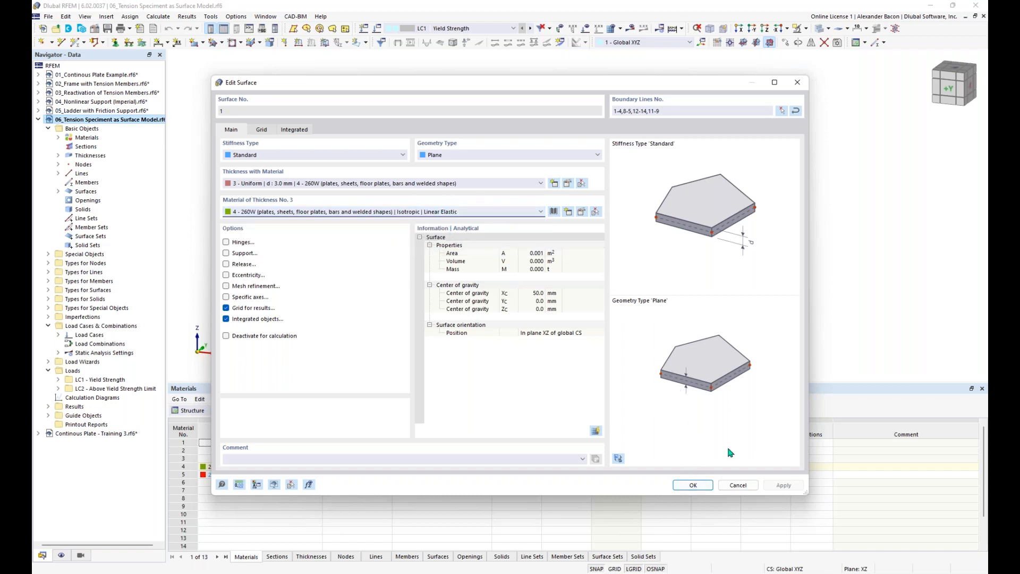
pyautogui.click(693, 486)
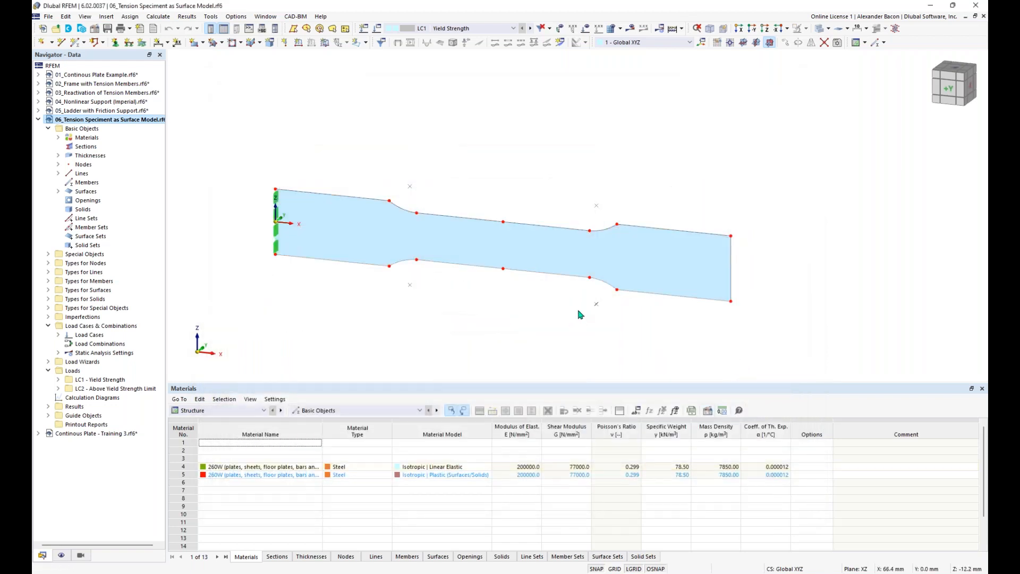
# Step: Show the LC1 loads and run the calculation
pyautogui.click(586, 28)
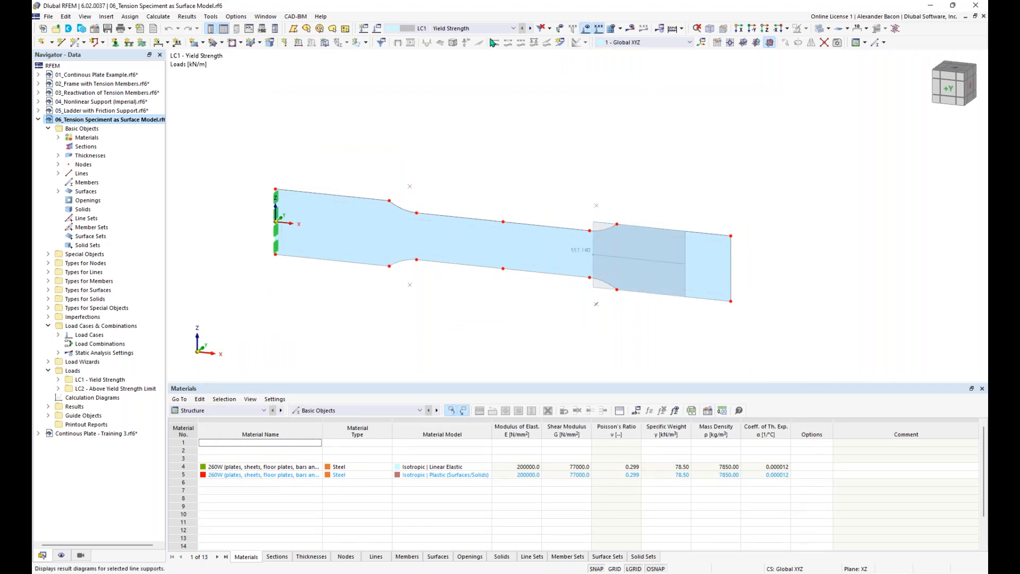
pyautogui.click(632, 30)
pyautogui.click(552, 336)
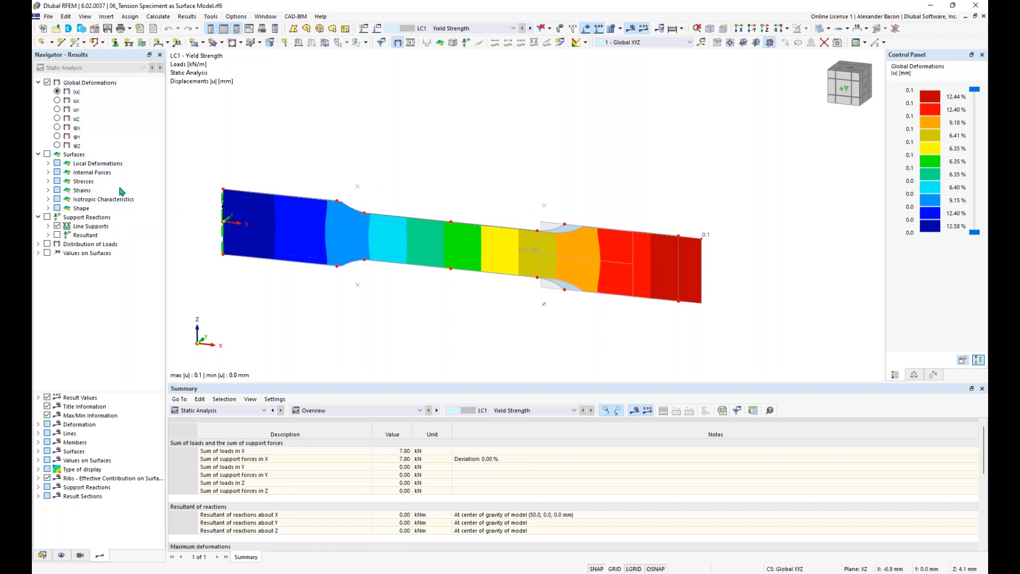
# Step: Display the surface's σeqv,Mises Max equivalent stresses, peaking at 296.926 N/mm²
pyautogui.click(47, 154)
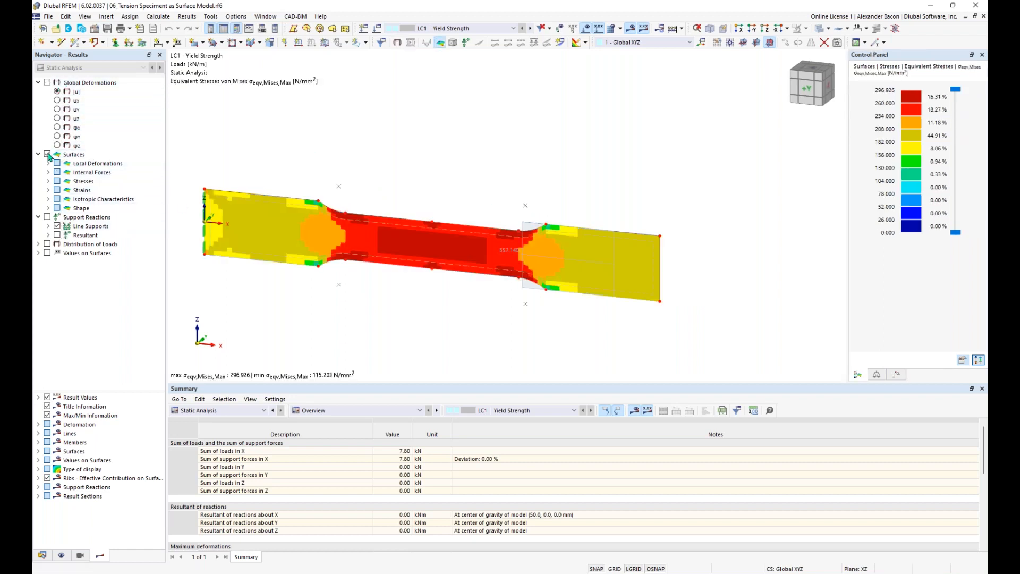
pyautogui.click(48, 181)
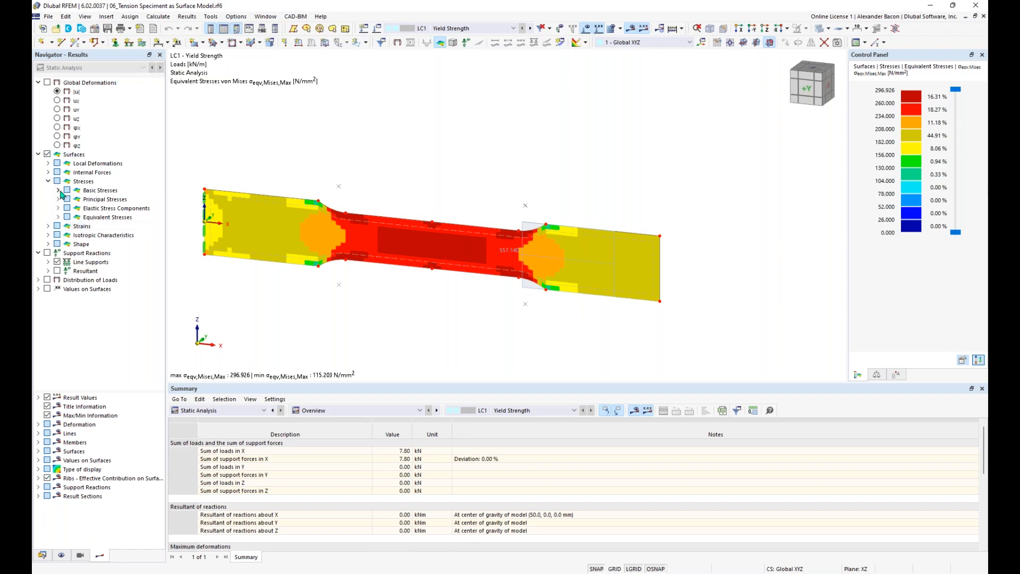
pyautogui.click(58, 216)
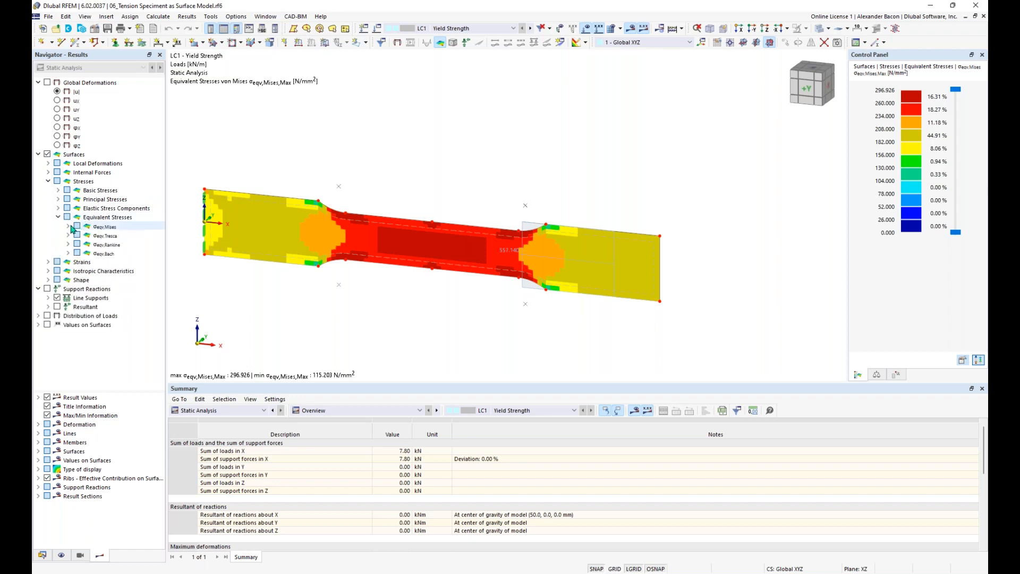
pyautogui.click(69, 227)
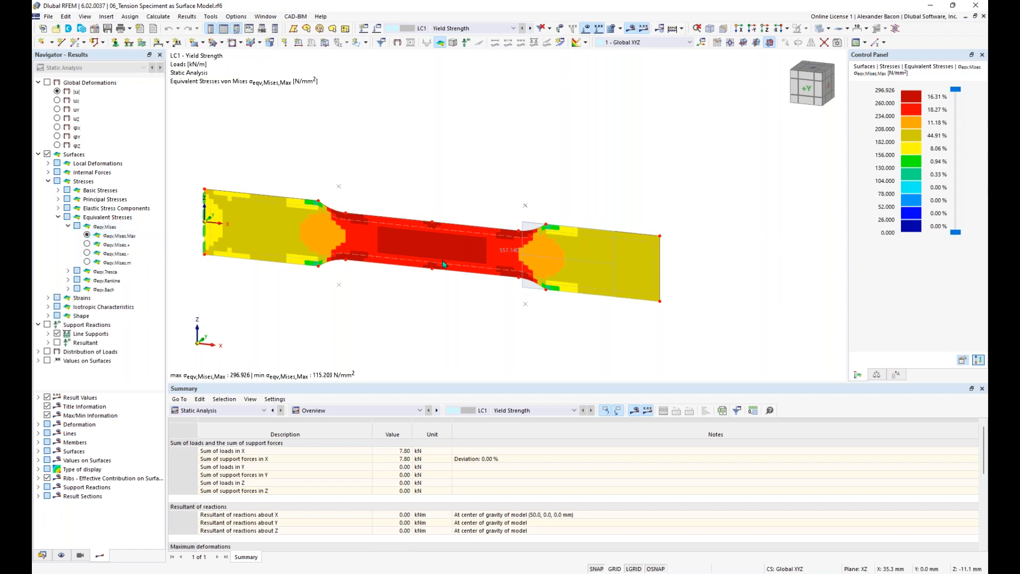
pyautogui.moveTo(459, 312); pyautogui.dragTo(491, 305, button='middle')
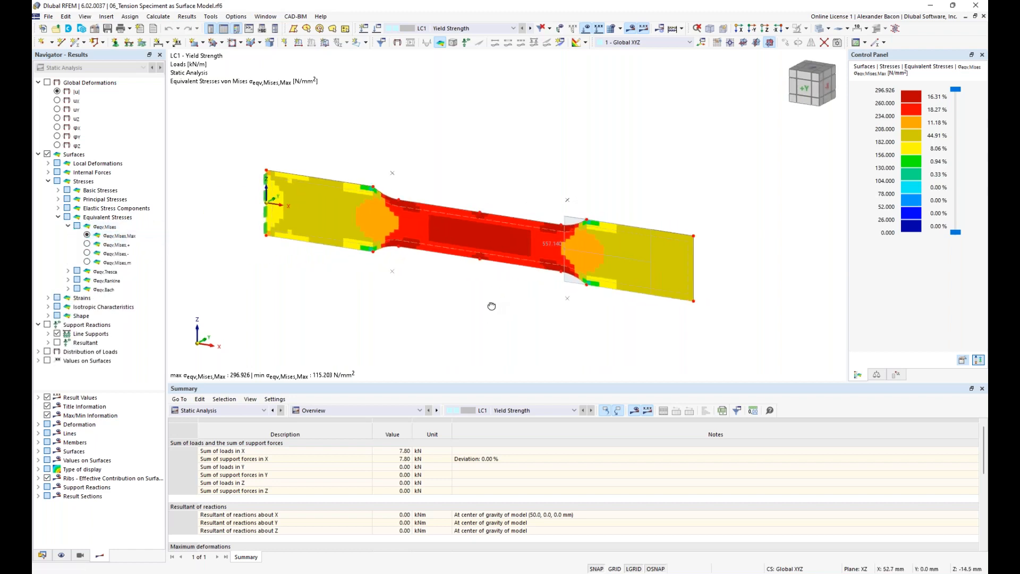
pyautogui.scroll(1, 480, 233)
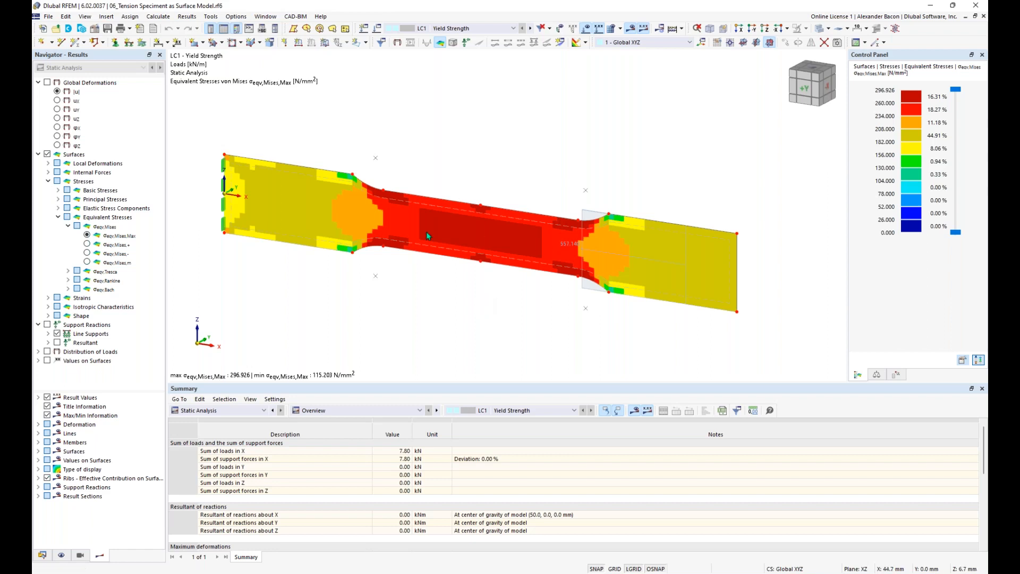
pyautogui.doubleClick(453, 228)
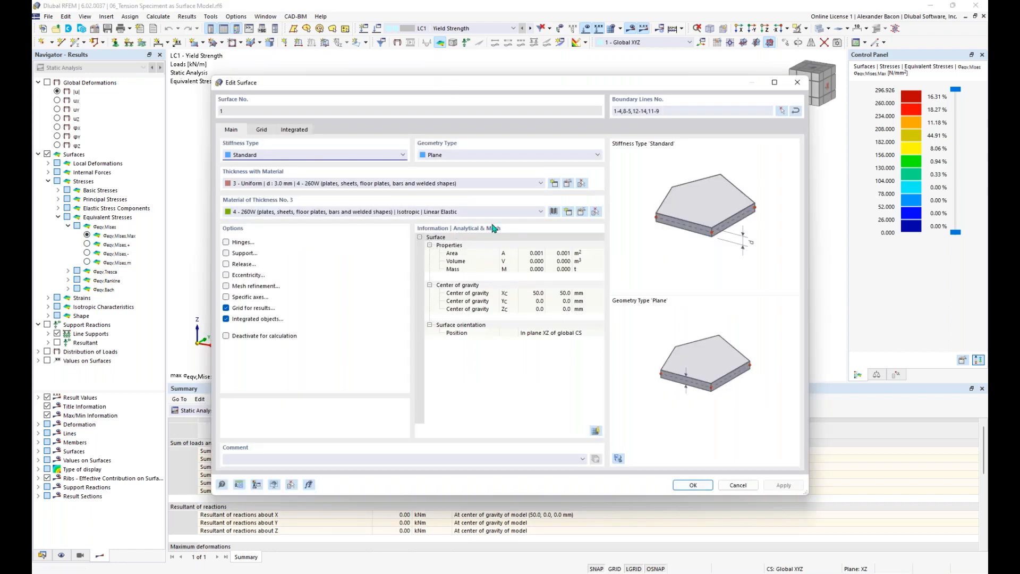
pyautogui.click(583, 212)
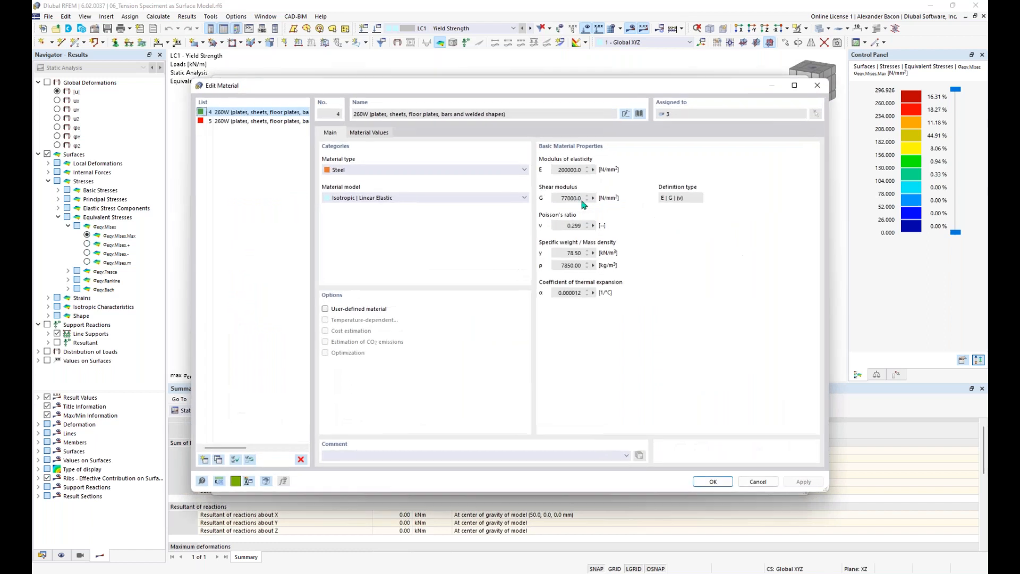
pyautogui.click(369, 132)
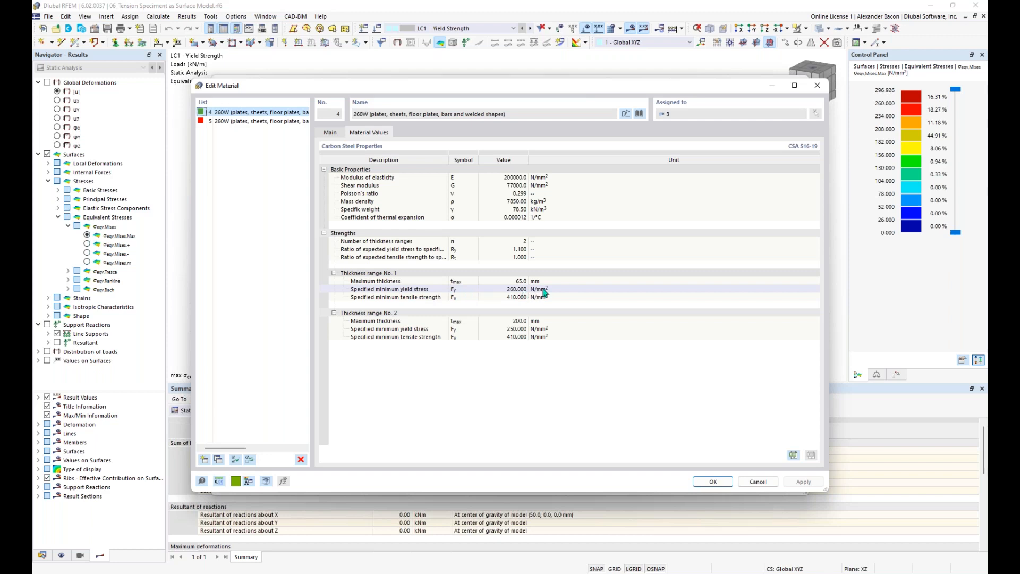
pyautogui.click(713, 482)
pyautogui.click(704, 484)
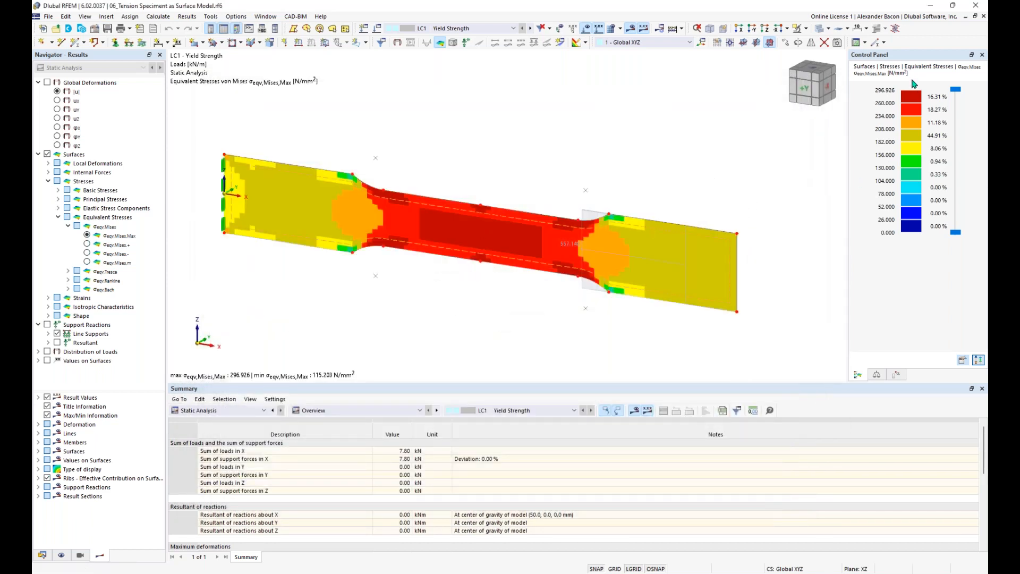
# Step: Detach the legend, set Max/Min colours (115.203–296.926 N/mm²) and inspect the specimen's stresses
pyautogui.moveTo(905, 55); pyautogui.dragTo(833, 115)
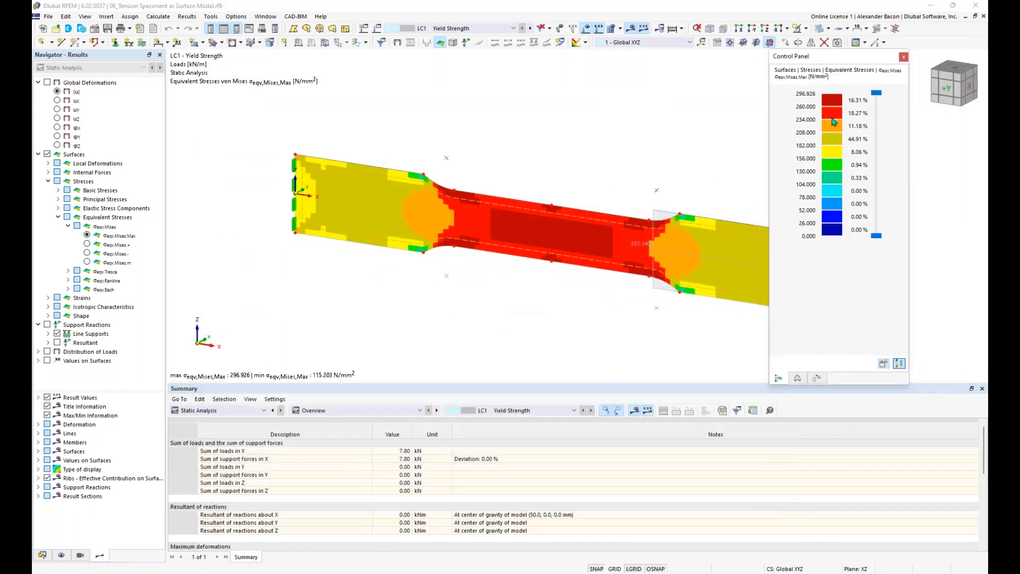
pyautogui.doubleClick(834, 115)
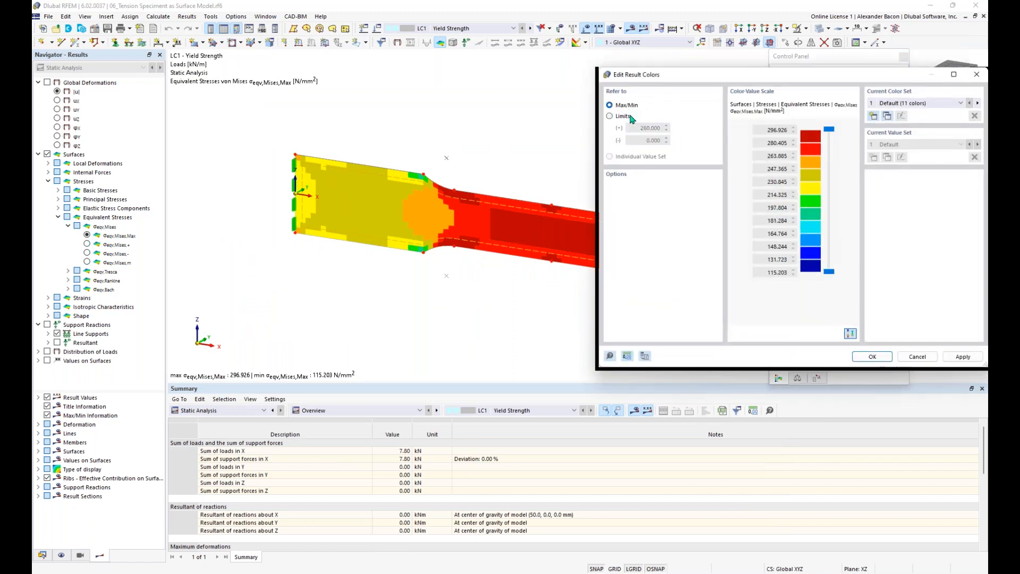
pyautogui.click(867, 355)
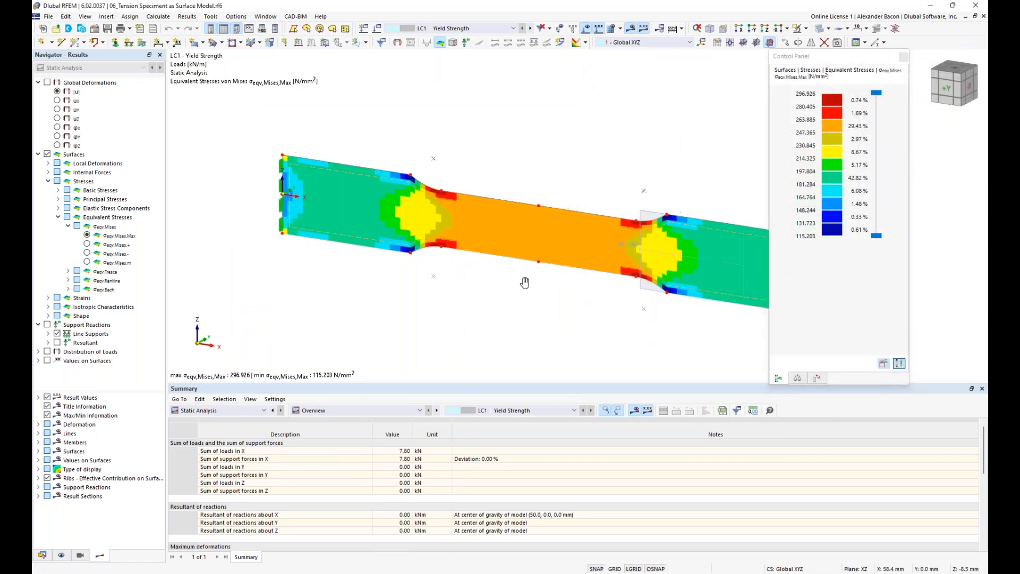
pyautogui.moveTo(525, 282); pyautogui.dragTo(457, 276, button='middle')
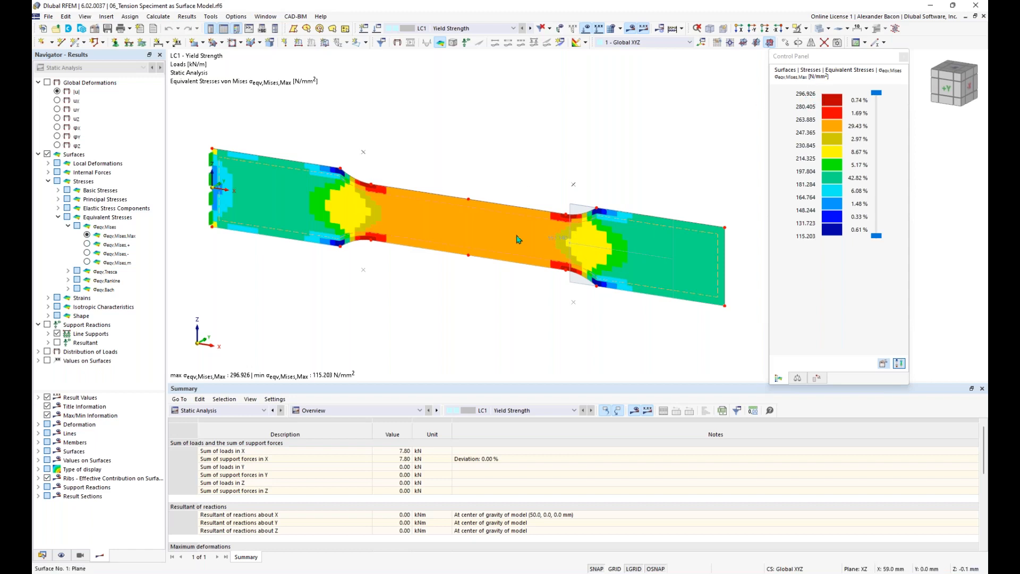
pyautogui.scroll(2, 572, 218)
pyautogui.scroll(1, 572, 219)
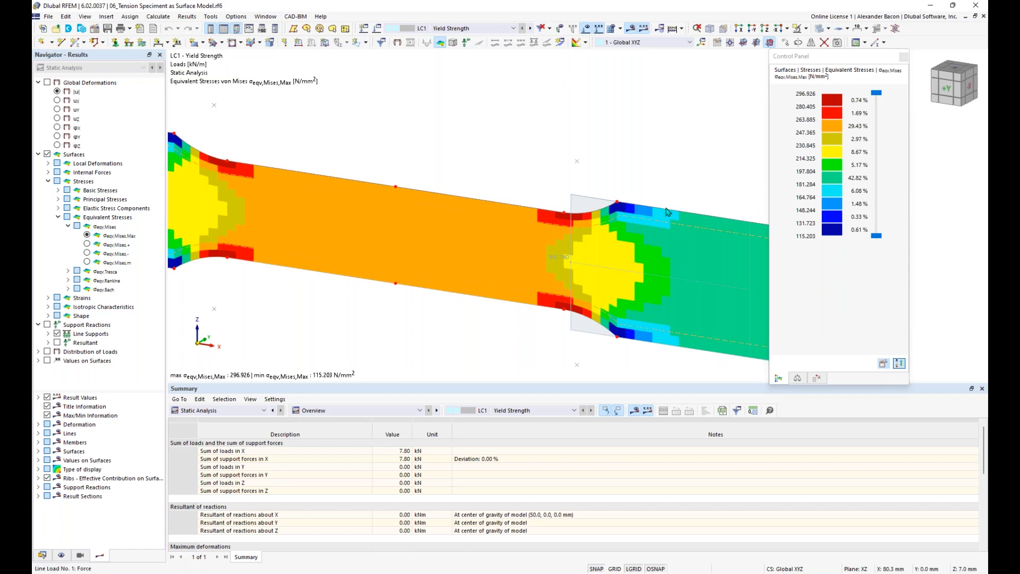
pyautogui.scroll(-3, 664, 207)
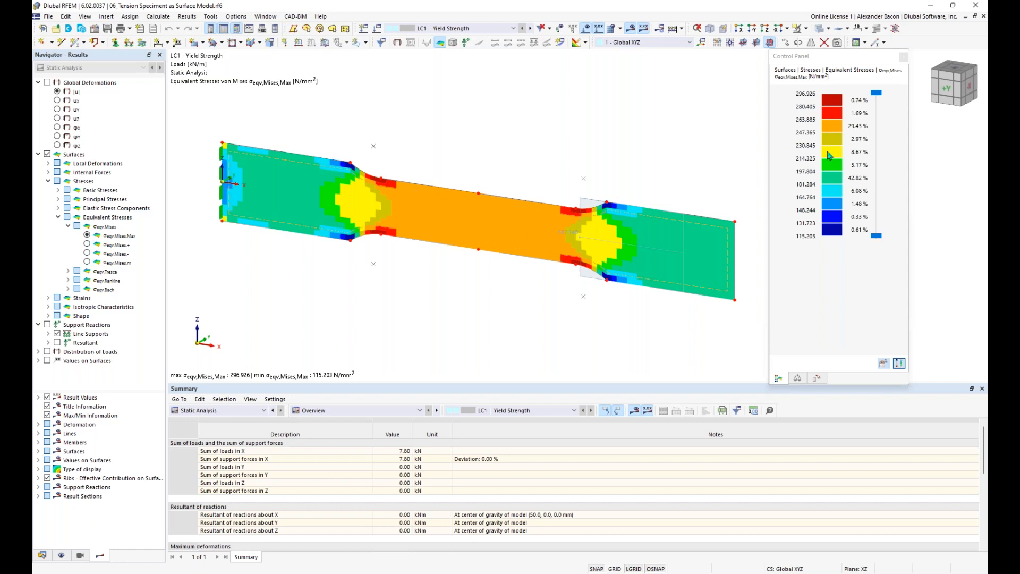
pyautogui.moveTo(572, 238)
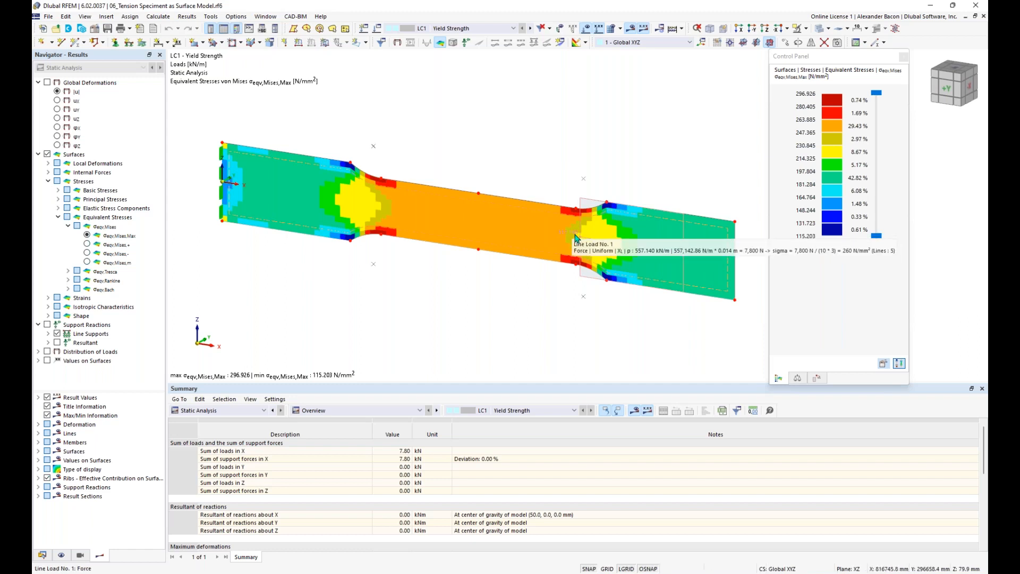
pyautogui.scroll(2, 574, 237)
pyautogui.scroll(-2, 576, 238)
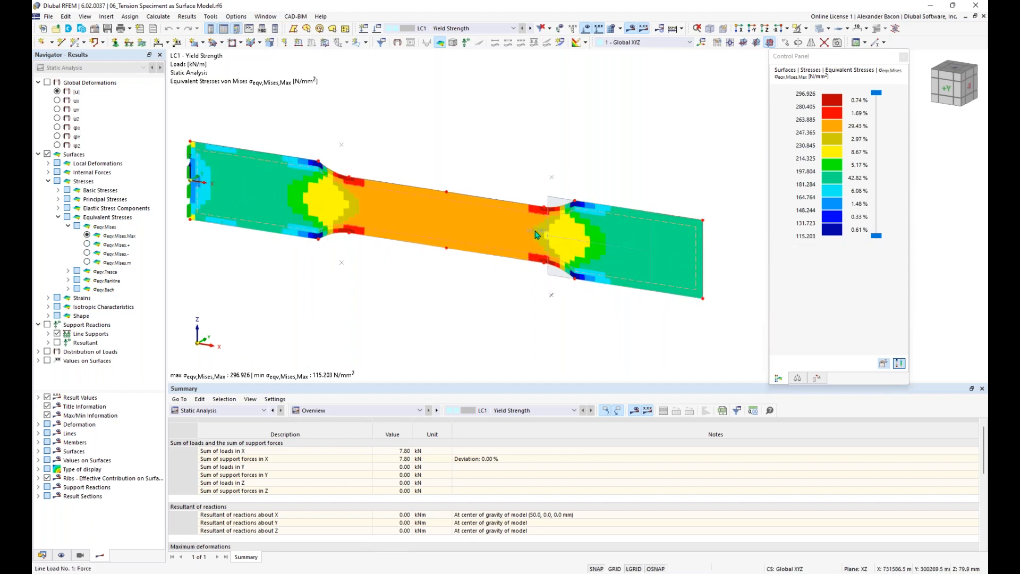
pyautogui.moveTo(537, 235)
pyautogui.moveTo(507, 227)
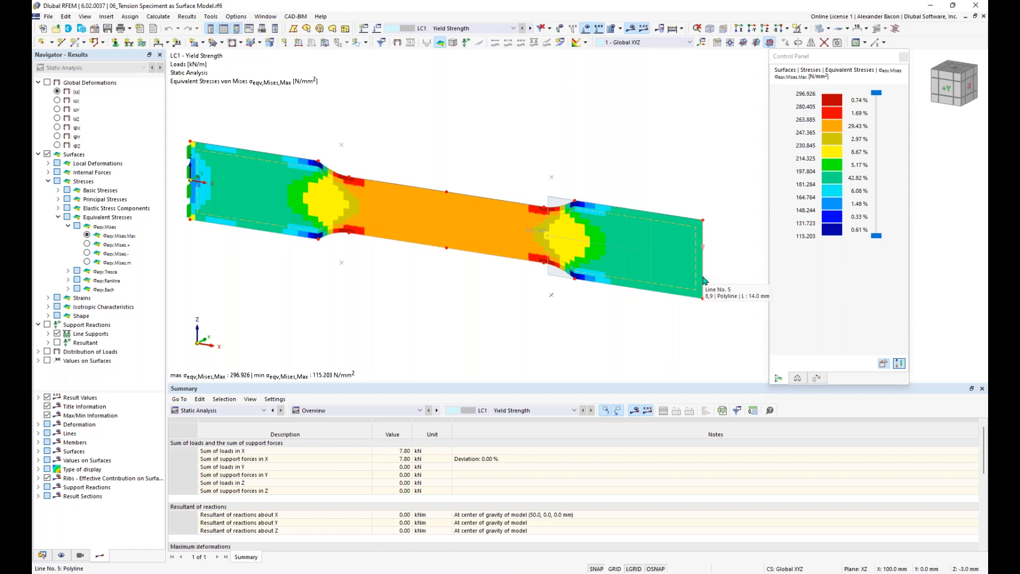
pyautogui.doubleClick(540, 235)
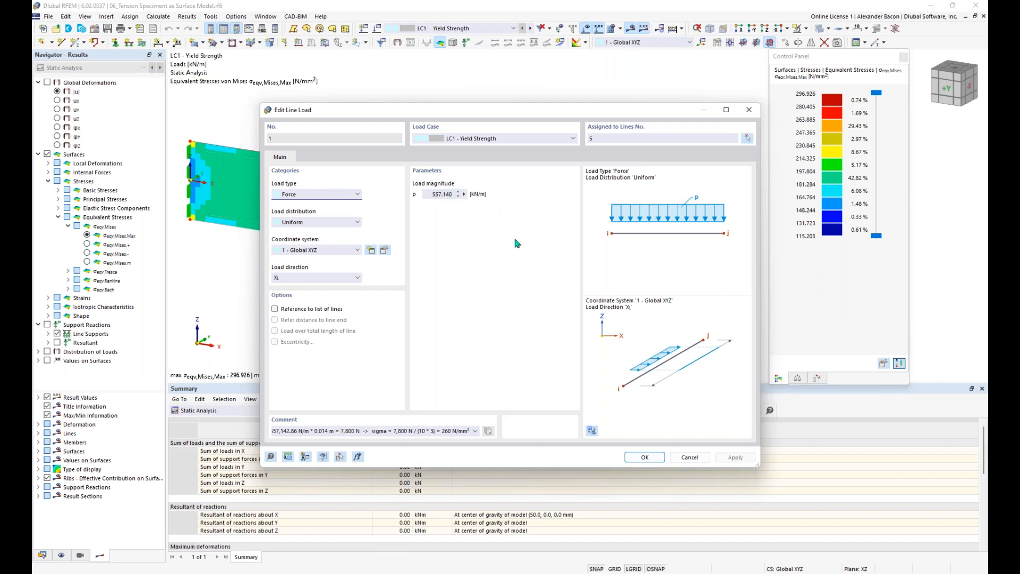
pyautogui.click(645, 458)
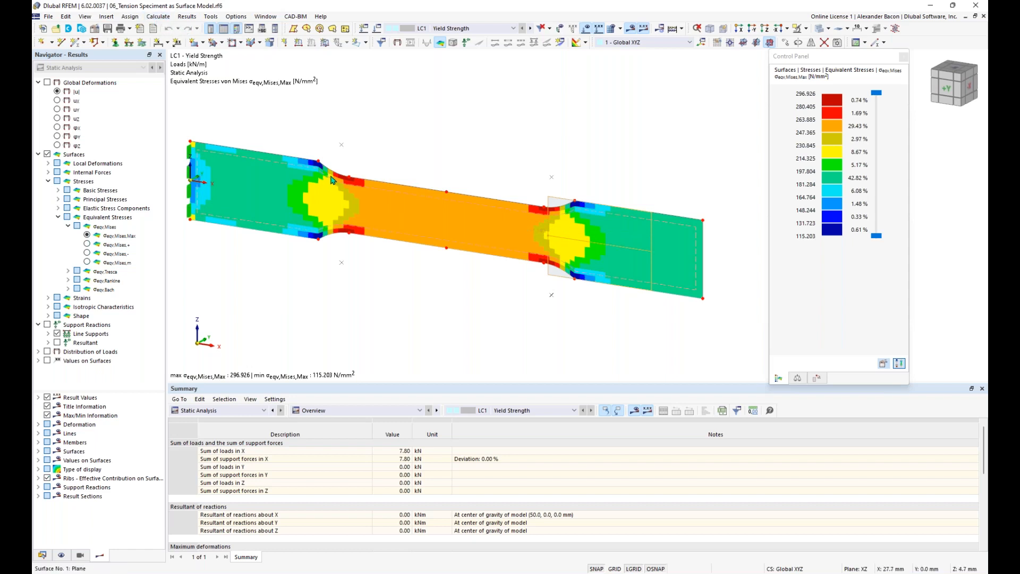
pyautogui.moveTo(332, 180)
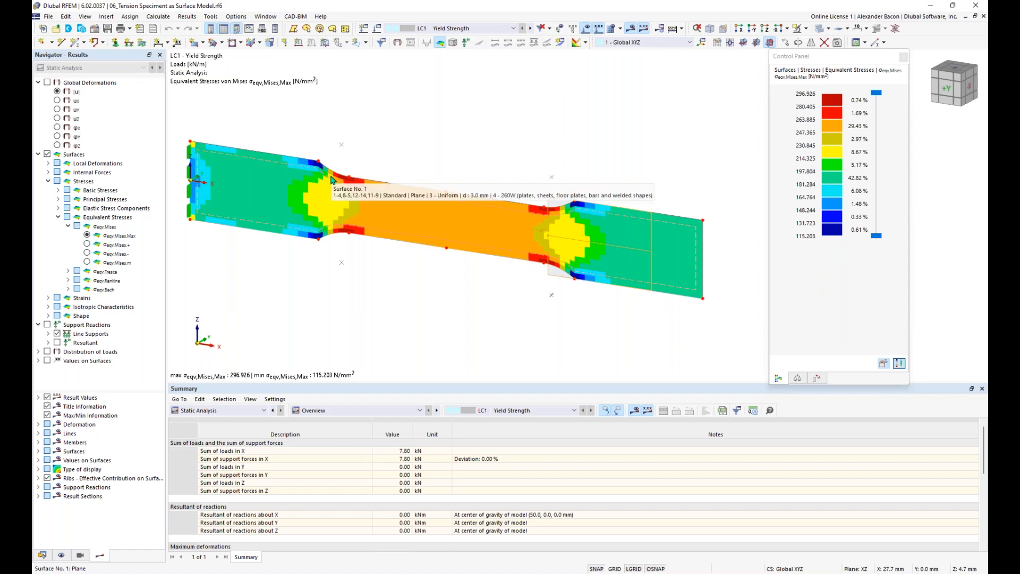
pyautogui.click(159, 17)
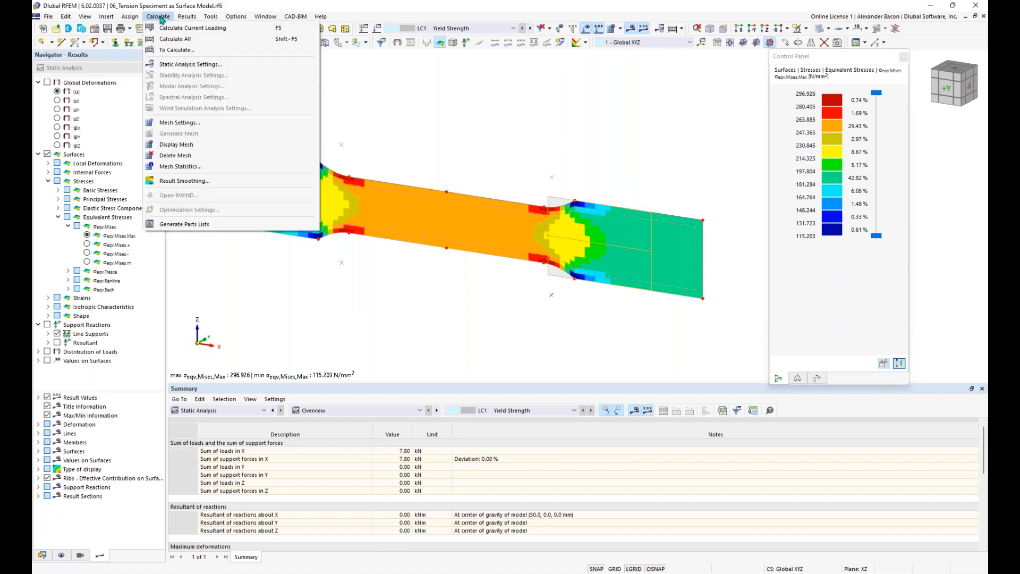
pyautogui.click(202, 181)
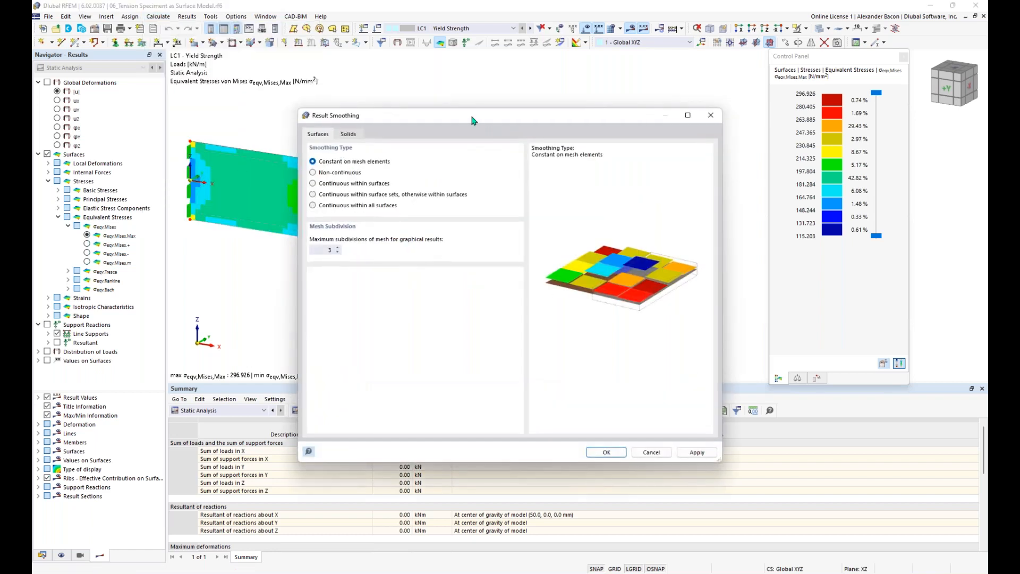
pyautogui.moveTo(474, 118); pyautogui.dragTo(448, 100)
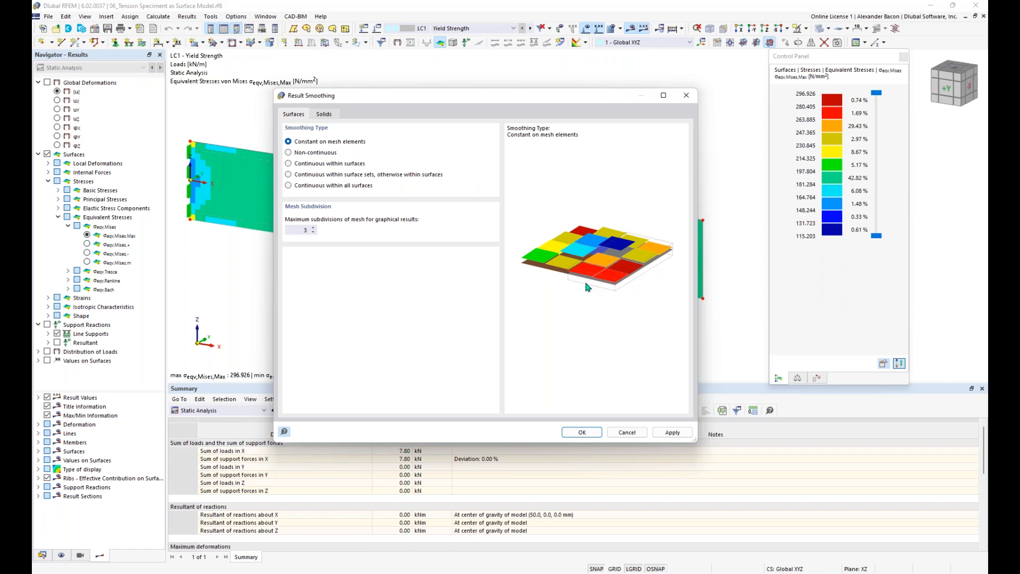
pyautogui.click(300, 164)
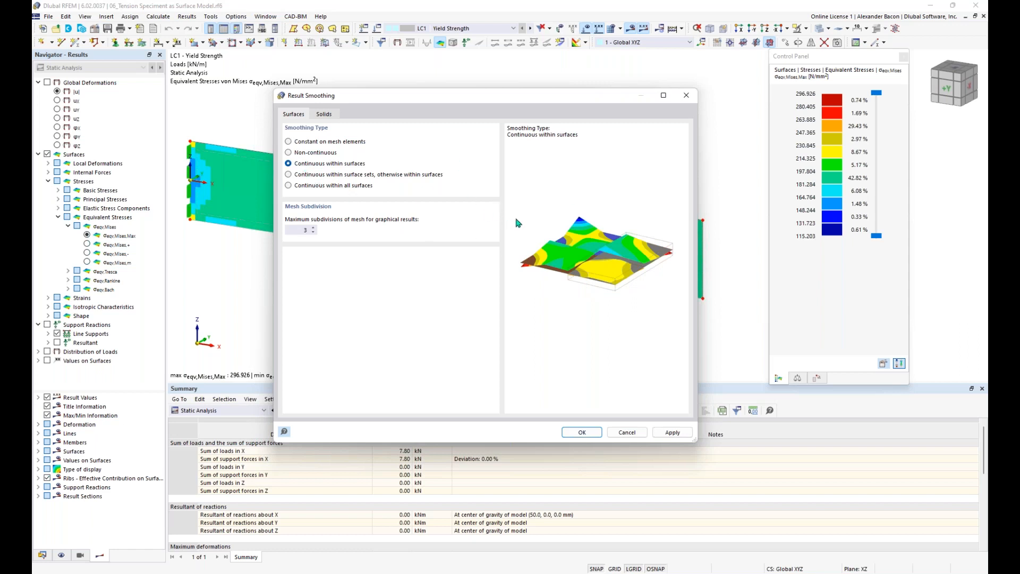
pyautogui.click(288, 142)
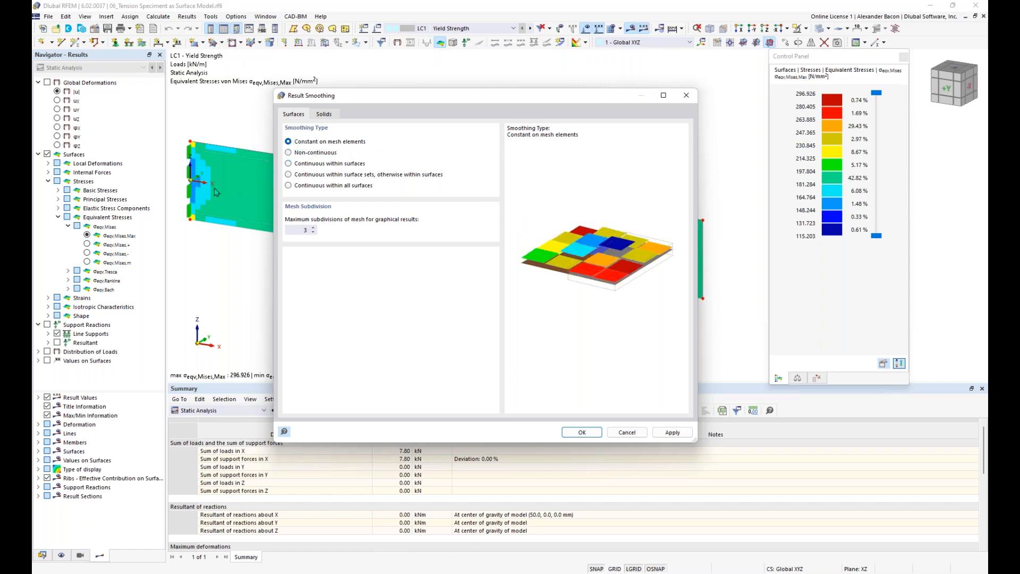
pyautogui.click(582, 433)
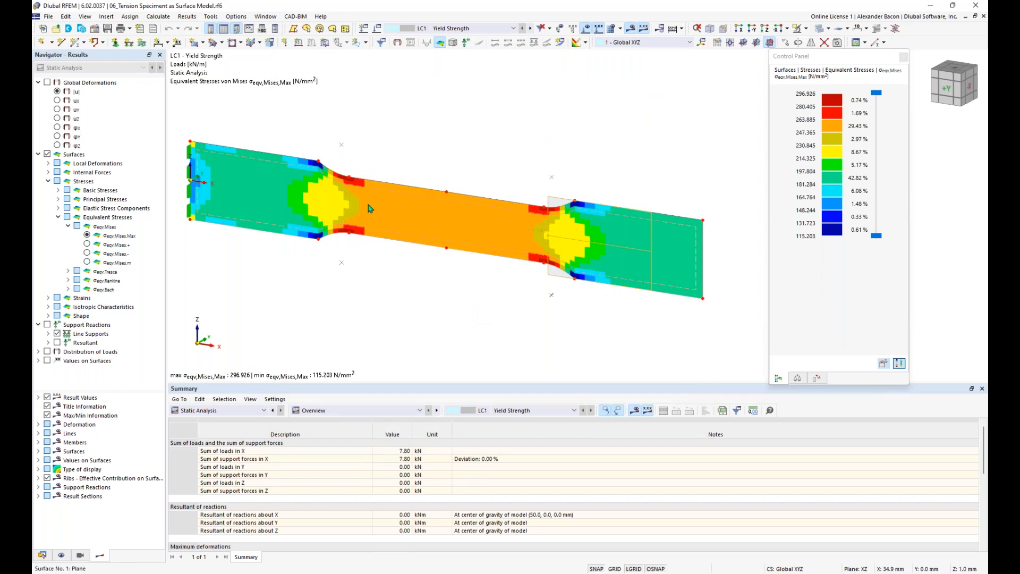
pyautogui.moveTo(370, 208)
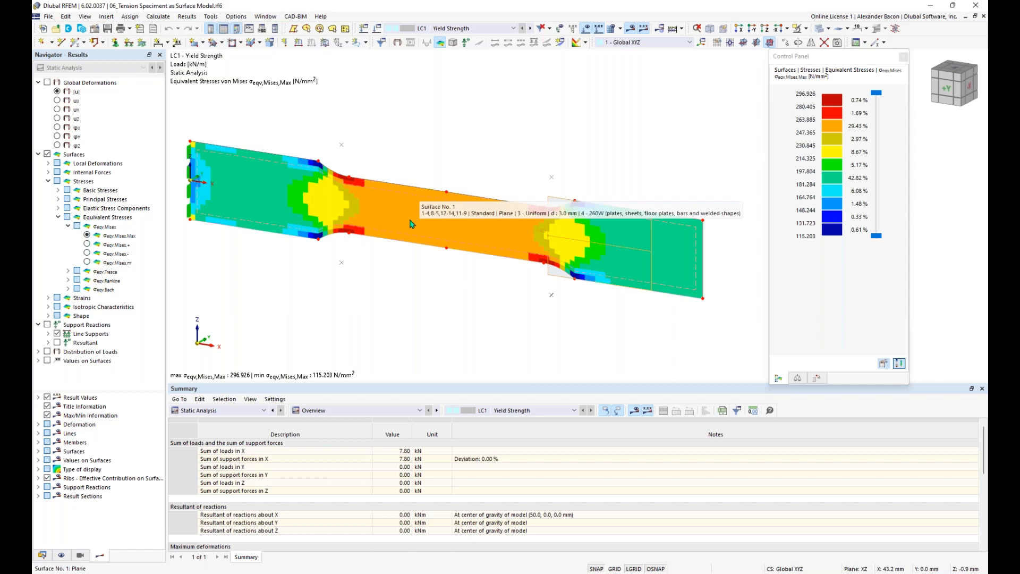
# Step: Set the von Mises colour scale to fixed limits of 0.000 and 260.000 N/mm²
pyautogui.doubleClick(831, 160)
pyautogui.moveTo(816, 79); pyautogui.dragTo(500, 66)
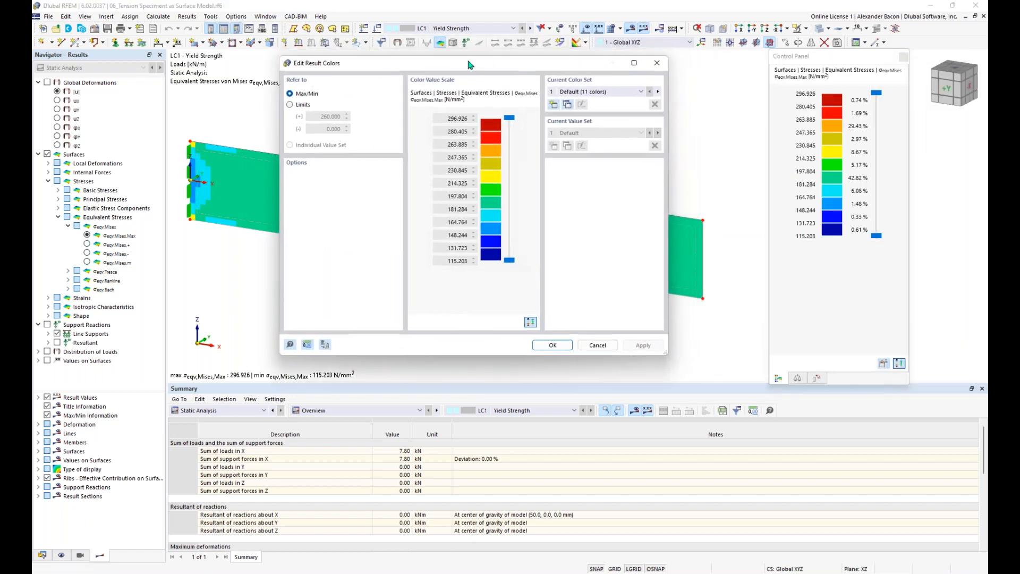
pyautogui.click(299, 106)
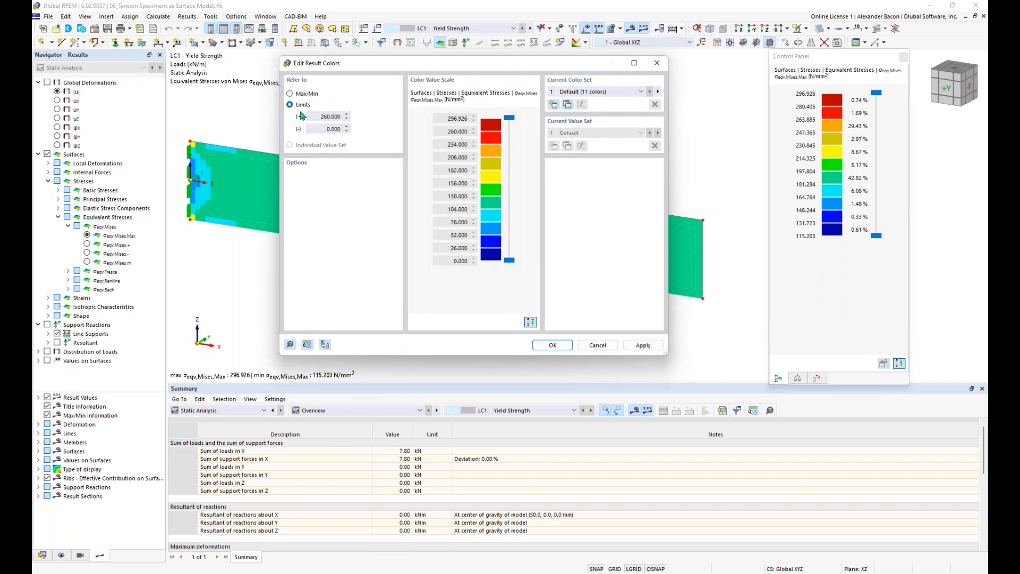
pyautogui.click(553, 346)
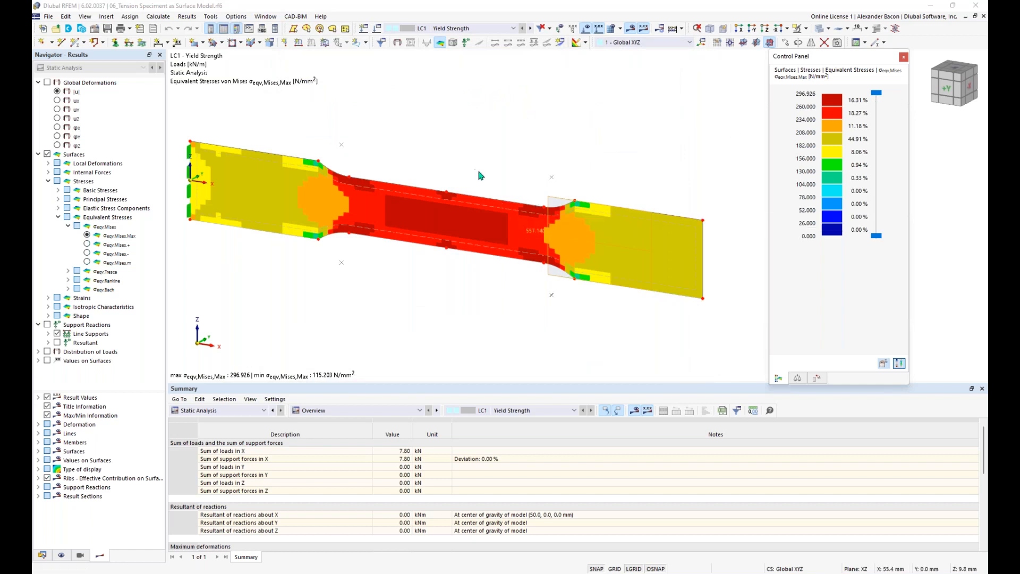
pyautogui.moveTo(493, 176); pyautogui.dragTo(495, 177, button='middle')
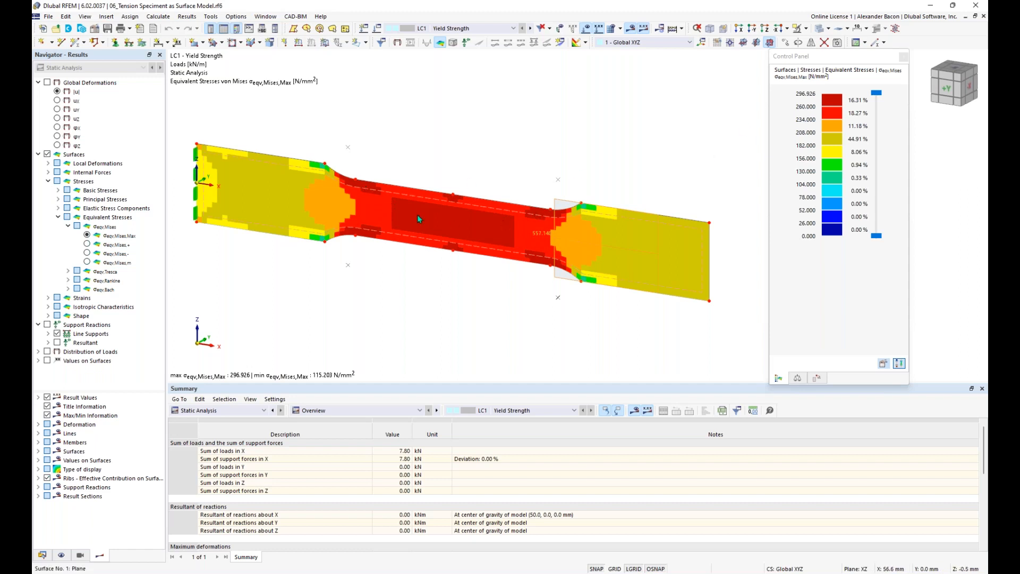
pyautogui.moveTo(527, 231)
# Step: Switch surface 1 to material 5, 260W Isotropic | Plastic, and open that material's settings
pyautogui.doubleClick(492, 253)
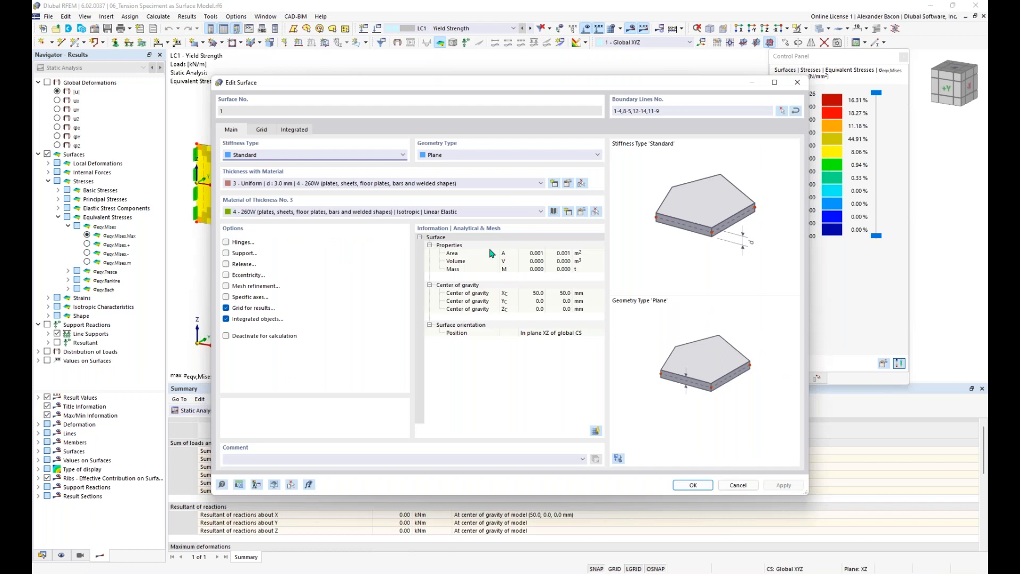
pyautogui.click(452, 213)
pyautogui.click(452, 228)
pyautogui.click(451, 212)
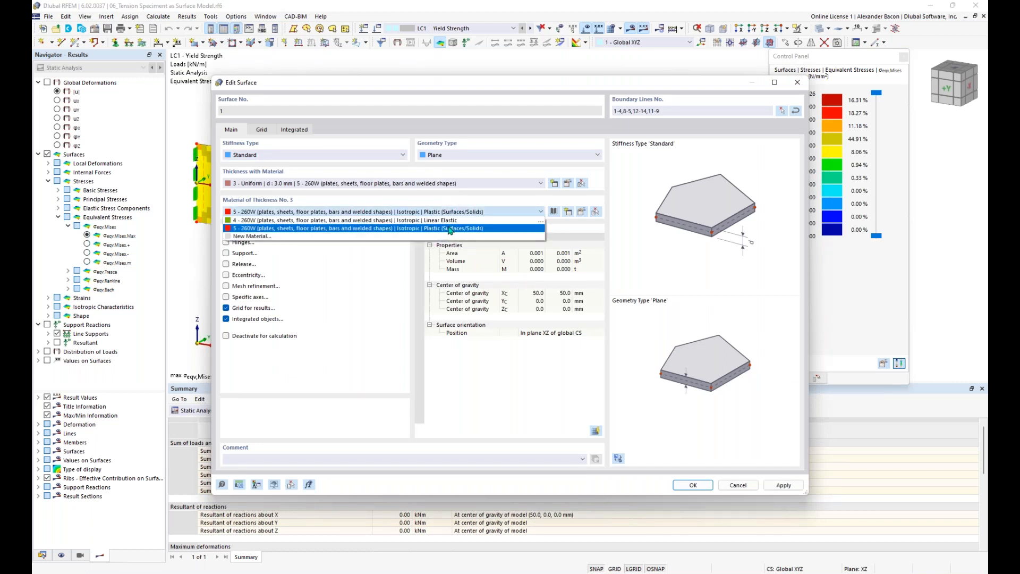
pyautogui.click(450, 228)
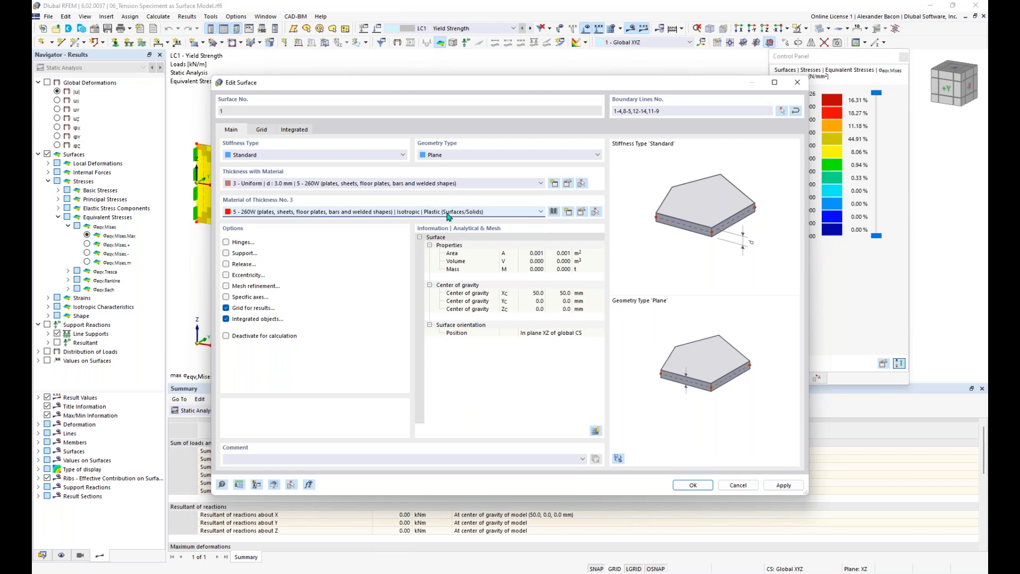
pyautogui.click(582, 214)
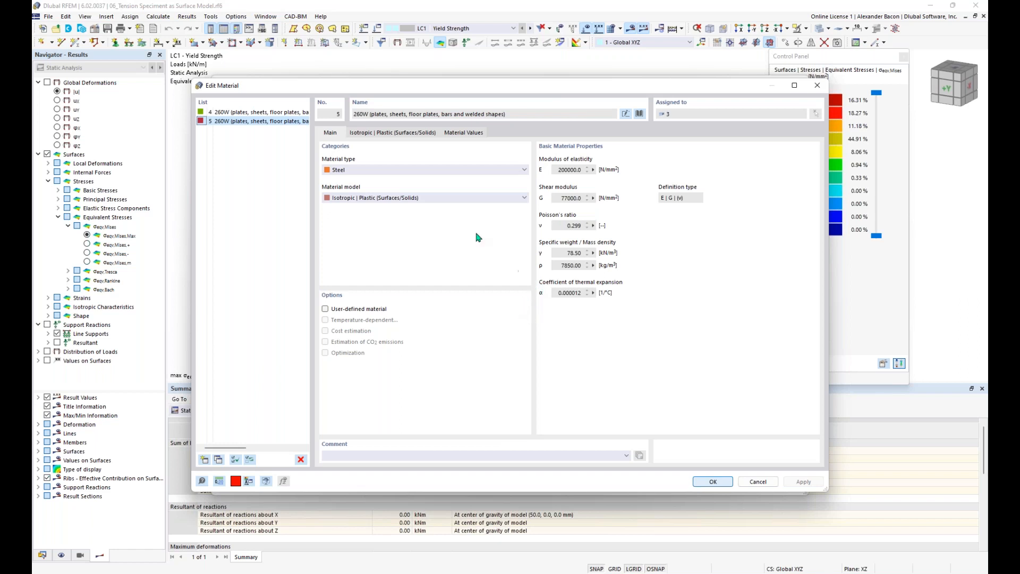
# Step: Keep the Isotropic Plastic (Surfaces/Solids) model with von Mises yielding at 260 N/mm², then confirm
pyautogui.click(378, 200)
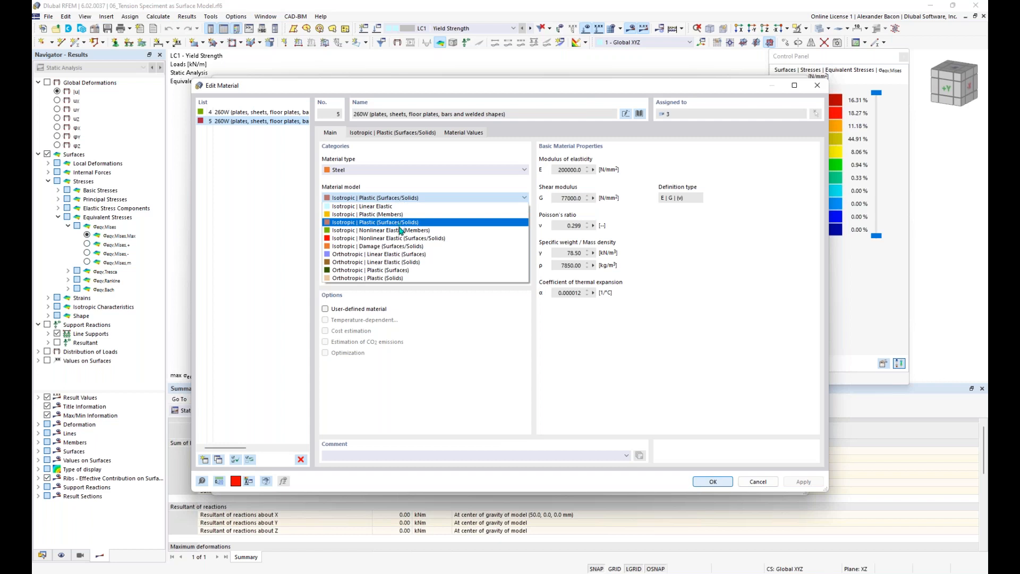
pyautogui.click(415, 200)
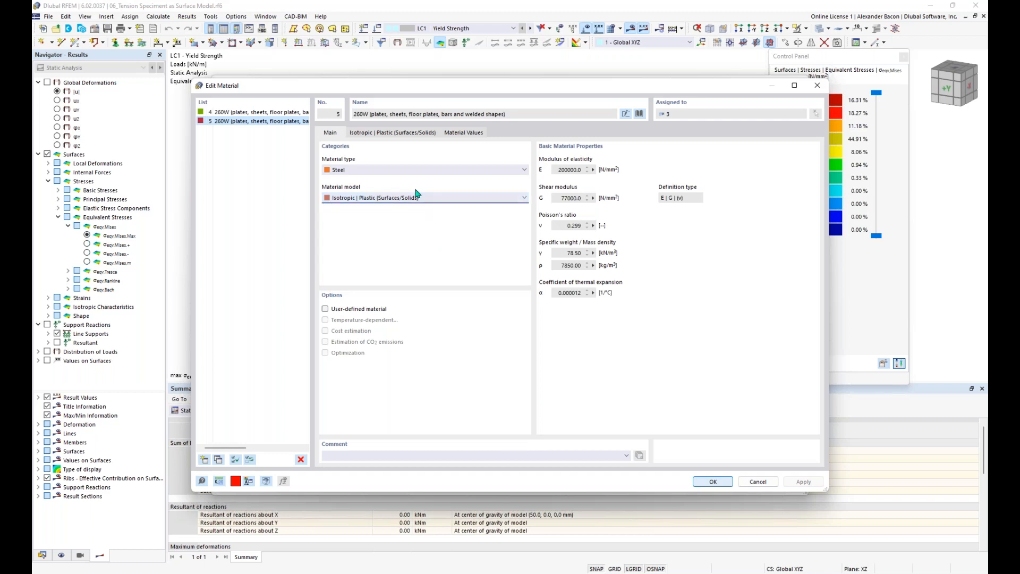
pyautogui.click(392, 137)
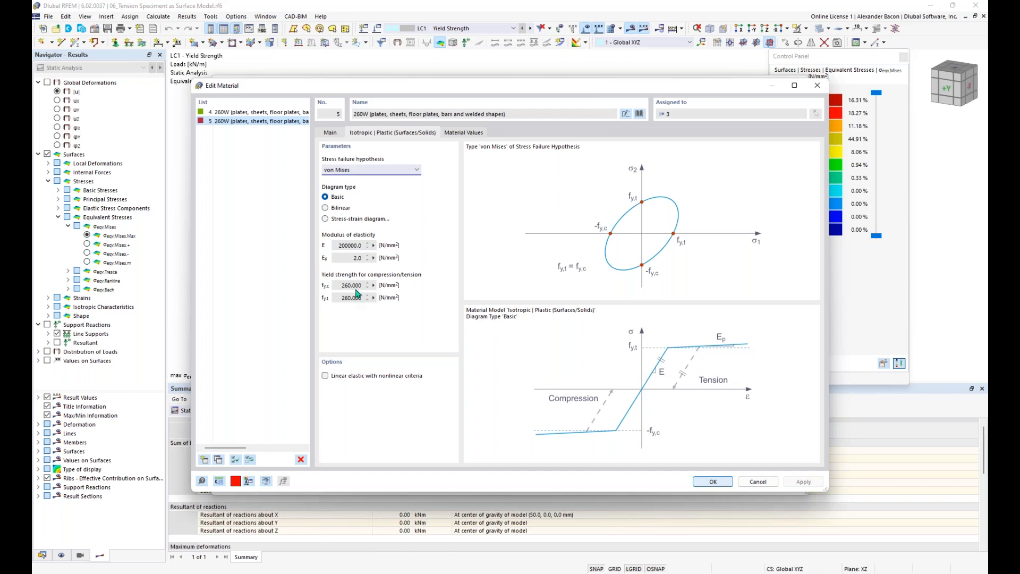
pyautogui.click(359, 174)
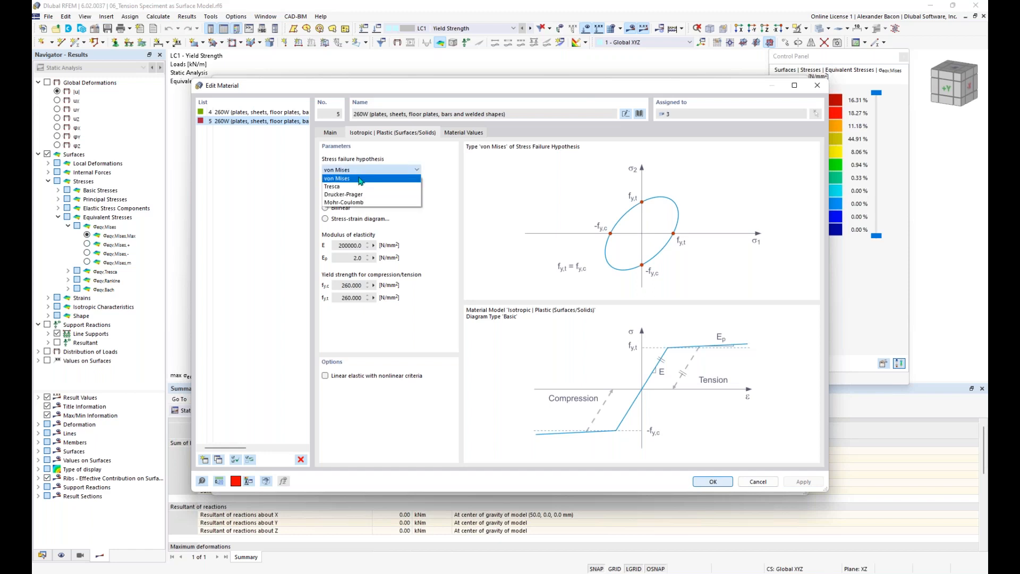
pyautogui.click(361, 178)
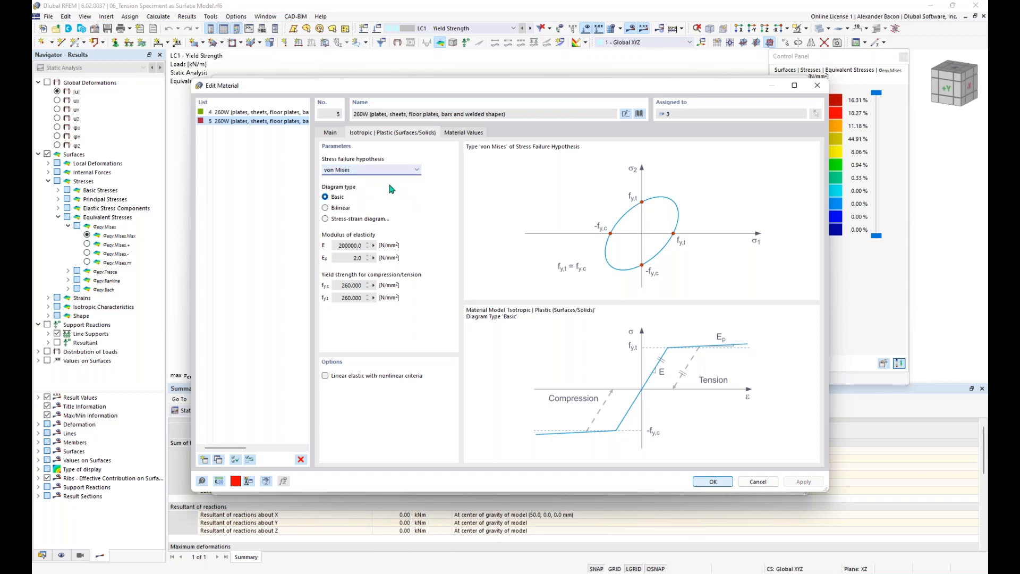
pyautogui.click(713, 482)
pyautogui.click(689, 484)
# Step: Recalculate and fit the stress colours to Max/Min, 113.719 to 260.000 N/mm²
pyautogui.click(554, 334)
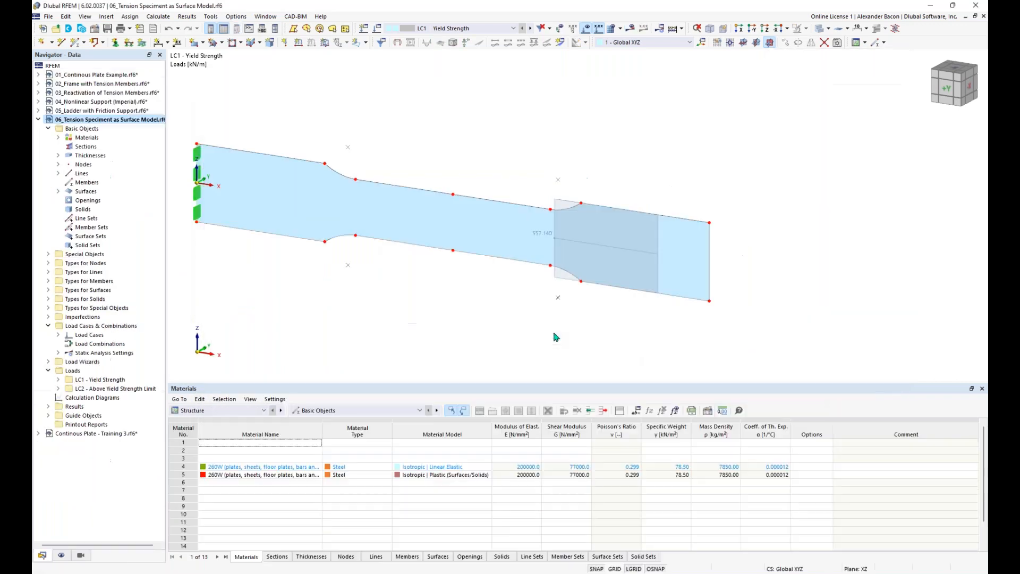
pyautogui.scroll(-1, 489, 335)
pyautogui.moveTo(506, 337); pyautogui.dragTo(527, 332, button='middle')
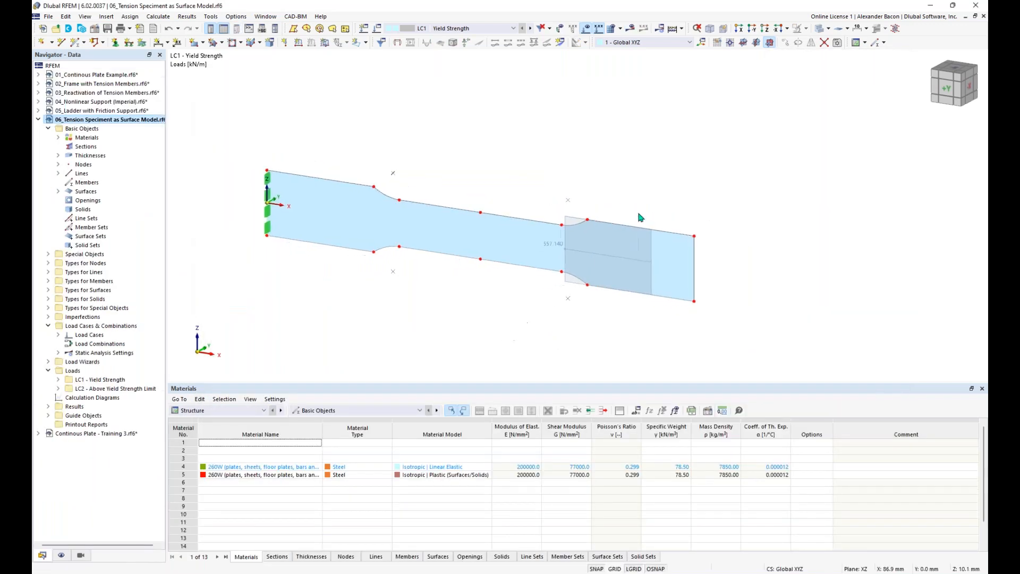
pyautogui.click(632, 29)
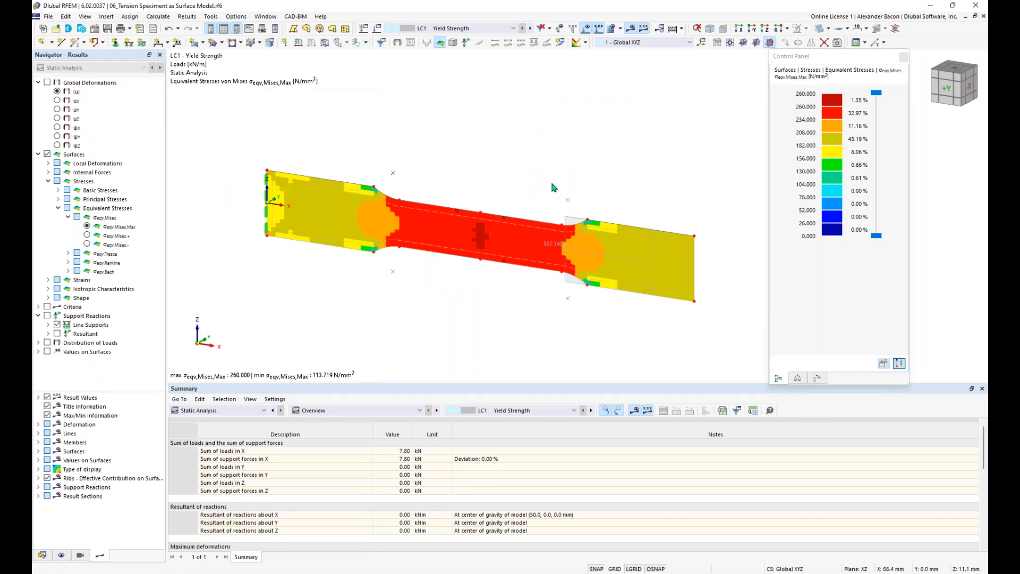
pyautogui.doubleClick(834, 132)
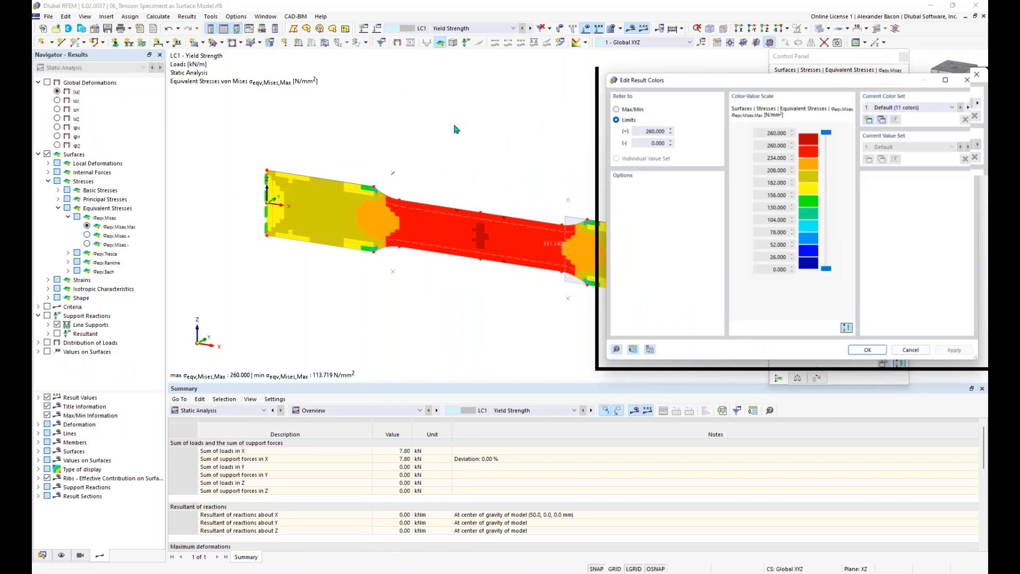
pyautogui.click(609, 104)
pyautogui.click(871, 355)
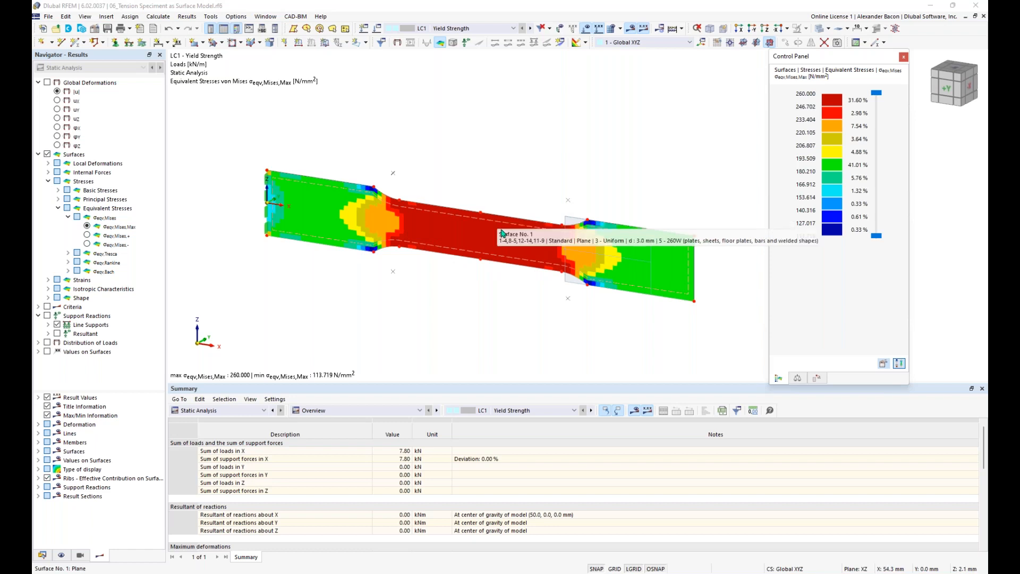
# Step: Tick Criteria to plot LC1's plastic nonlinearity rate ηpl from 0 to 1
pyautogui.click(47, 307)
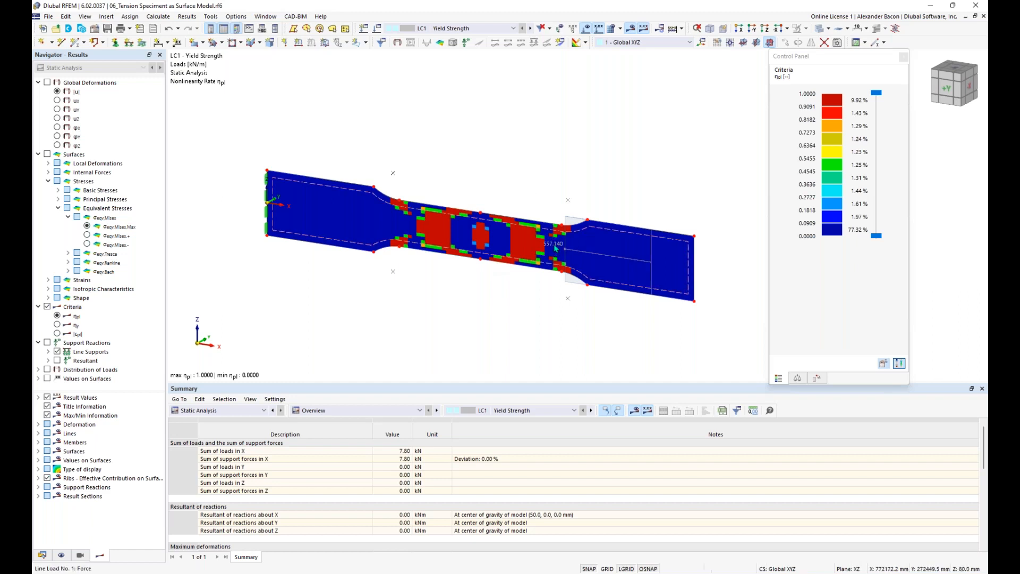
pyautogui.moveTo(556, 247)
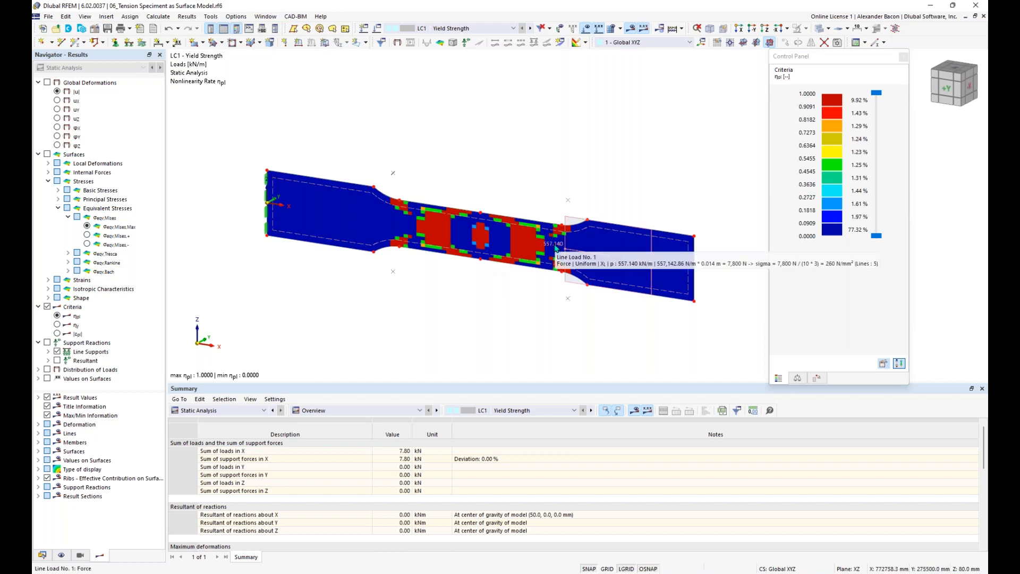
# Step: Advance results to LC2 Above Yield Strength Limit, where 30.95% exceeds ηpl 0.9091
pyautogui.click(531, 30)
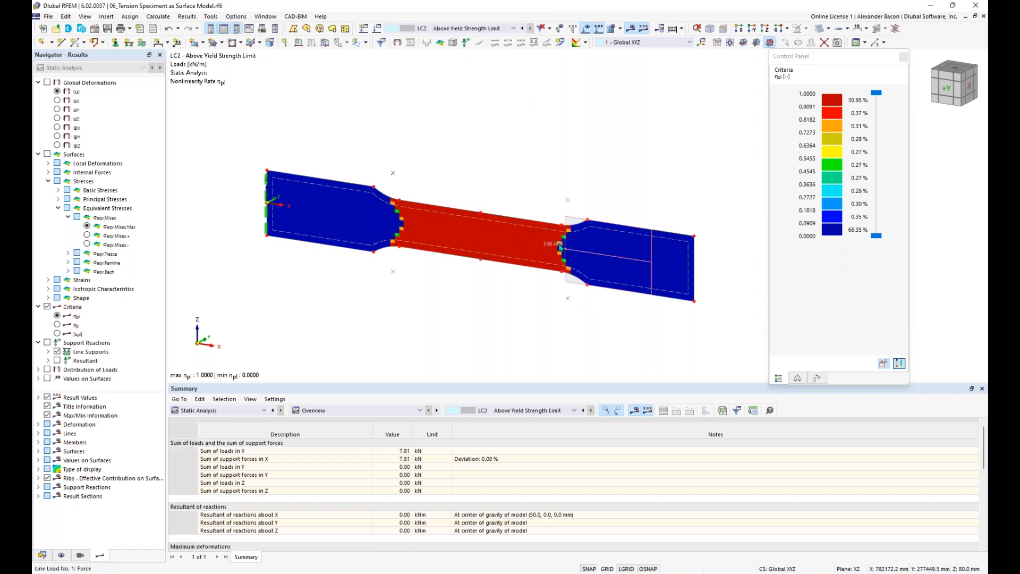
pyautogui.moveTo(560, 248)
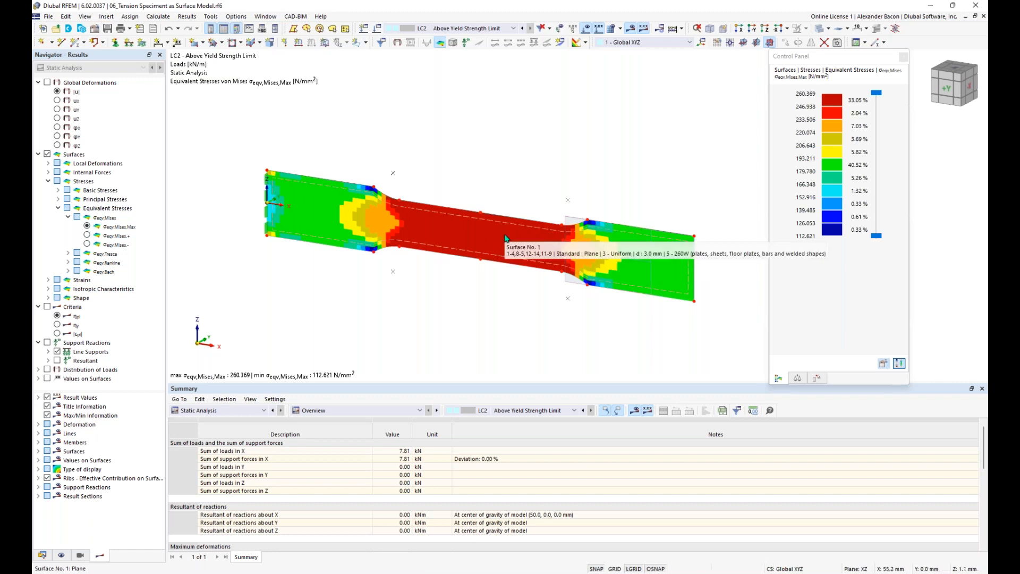
# Step: Show global deformations and compare LC1 with LC2, peaking at 4.4 mm
pyautogui.click(47, 82)
pyautogui.click(468, 28)
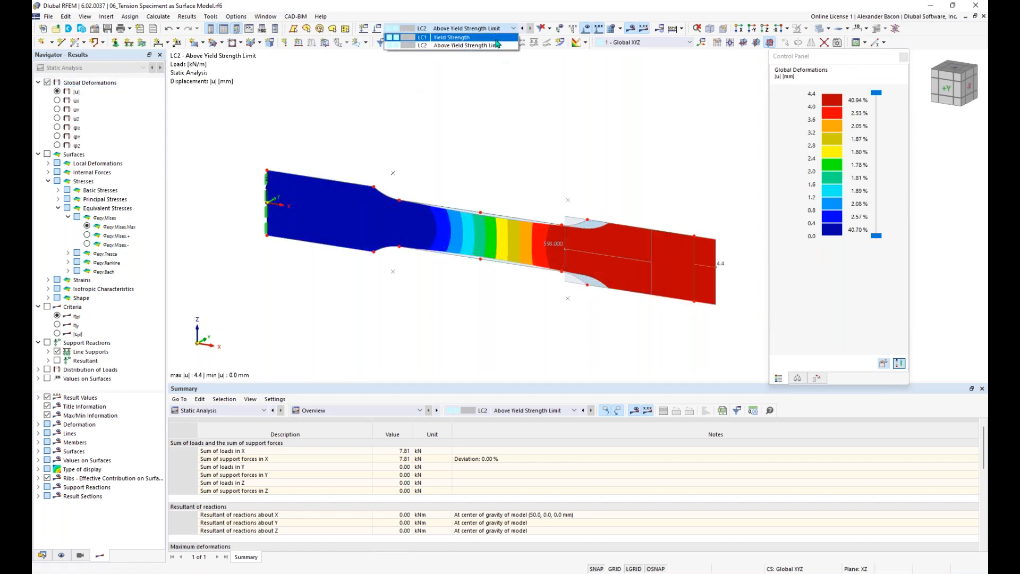
pyautogui.click(451, 37)
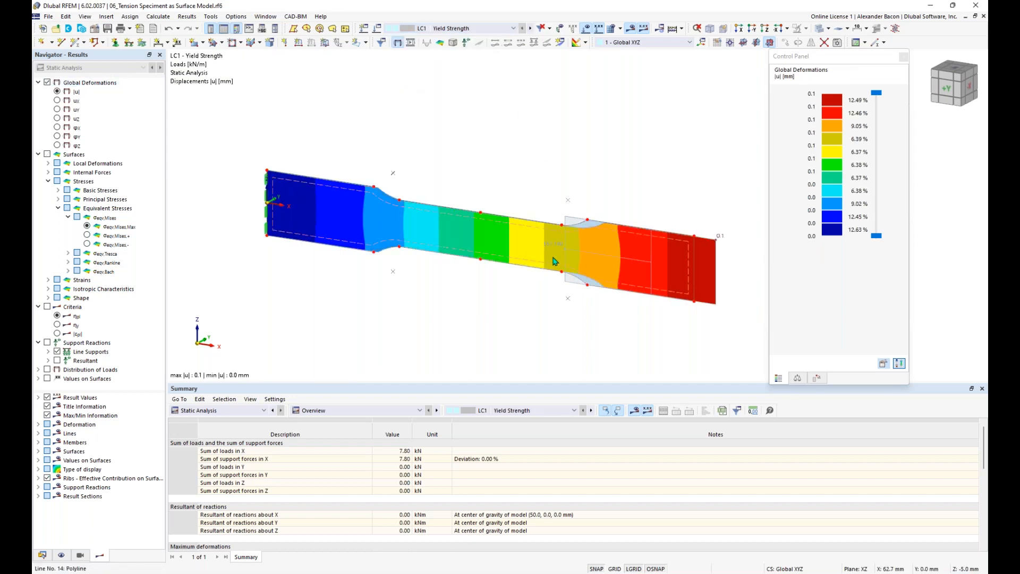
pyautogui.scroll(-1, 664, 265)
pyautogui.moveTo(664, 264); pyautogui.dragTo(616, 262, button='middle')
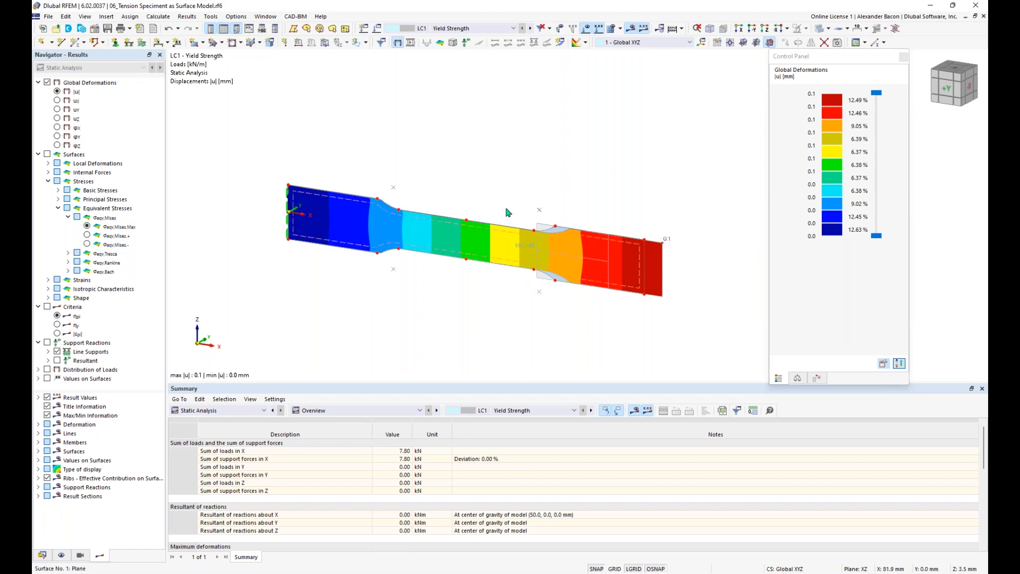
pyautogui.click(485, 28)
pyautogui.click(484, 48)
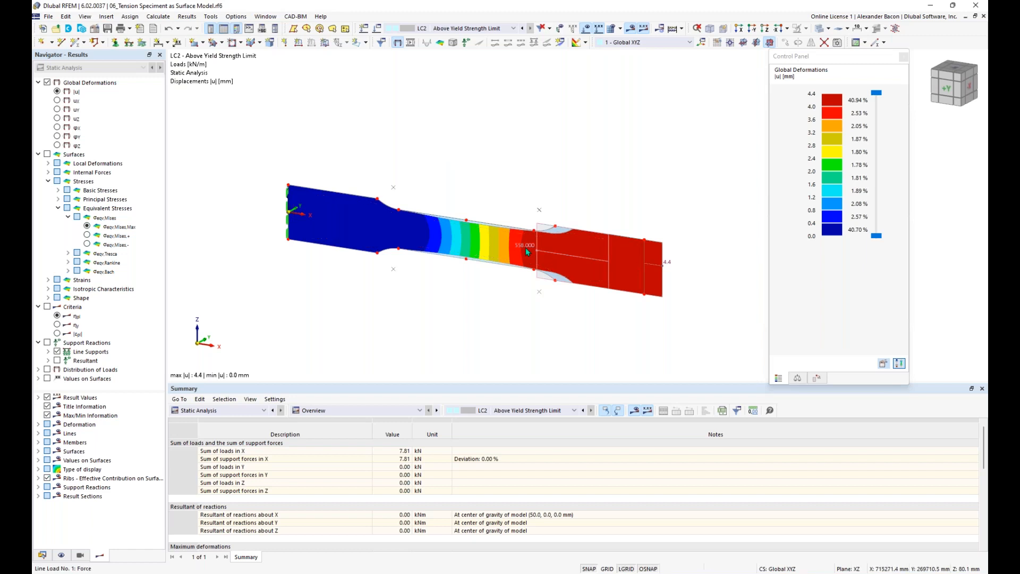
pyautogui.moveTo(527, 252)
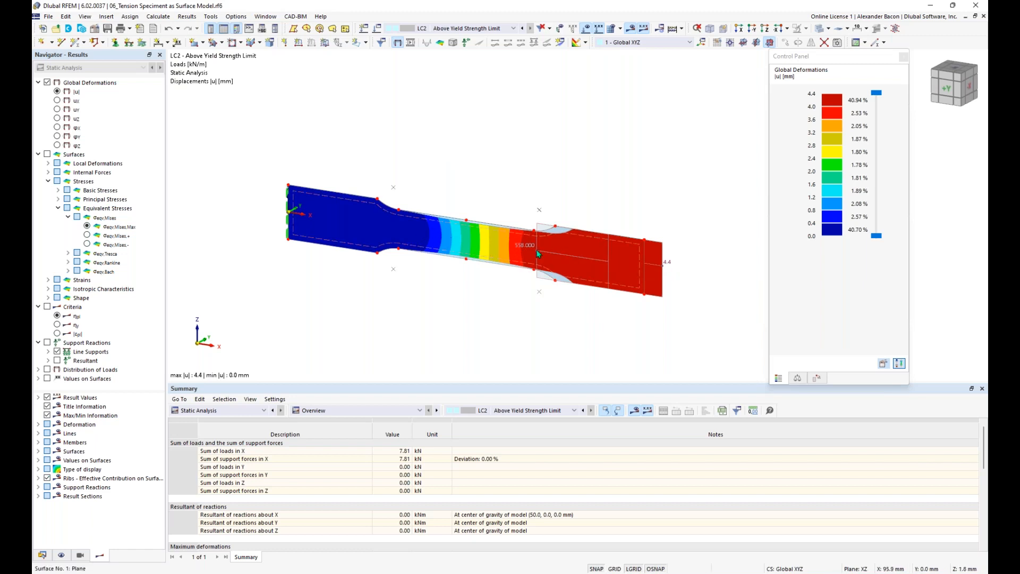
pyautogui.scroll(2, 492, 248)
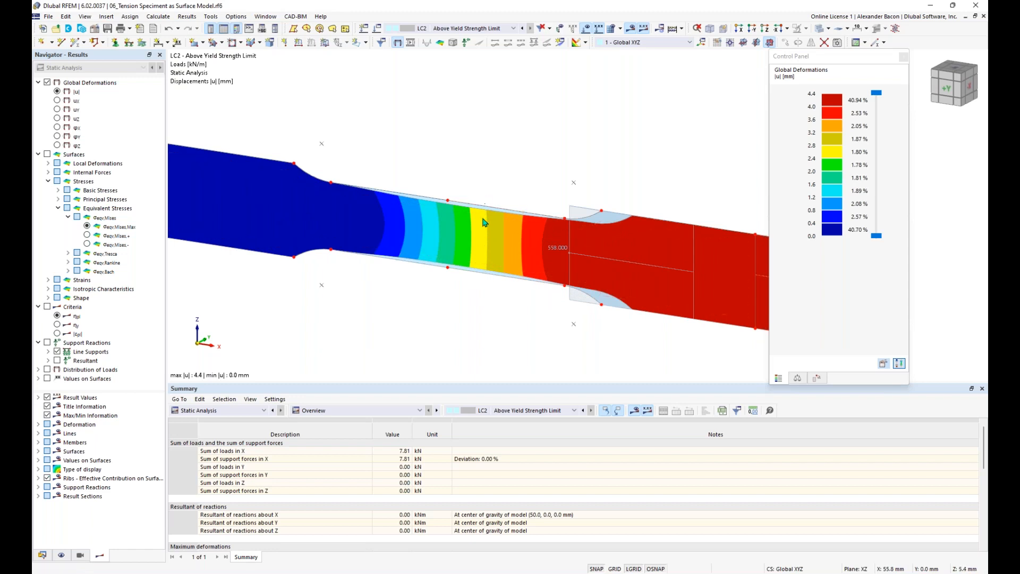
pyautogui.scroll(-3, 480, 278)
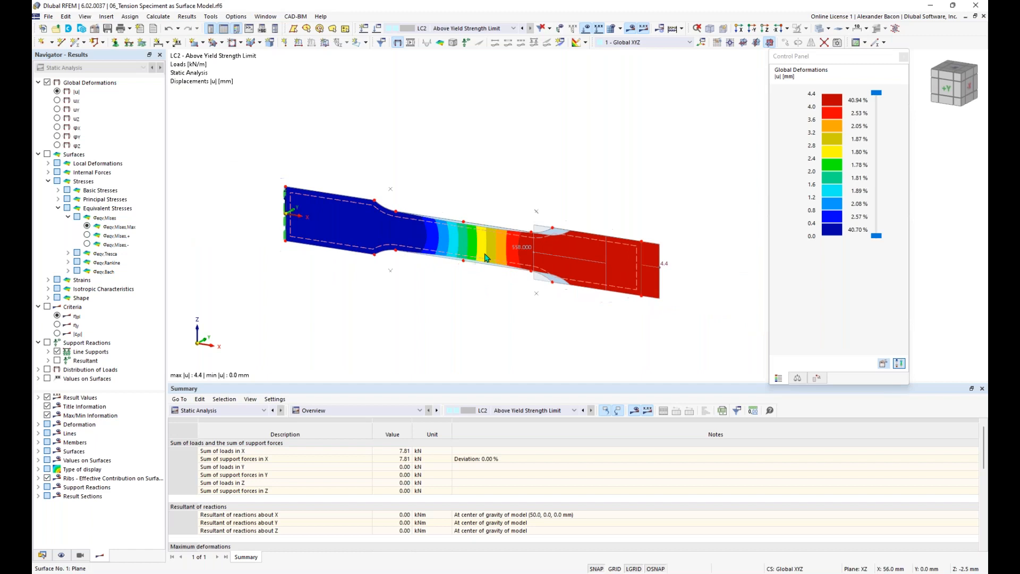
# Step: Animate the specimen's LC2 deformation
pyautogui.click(412, 44)
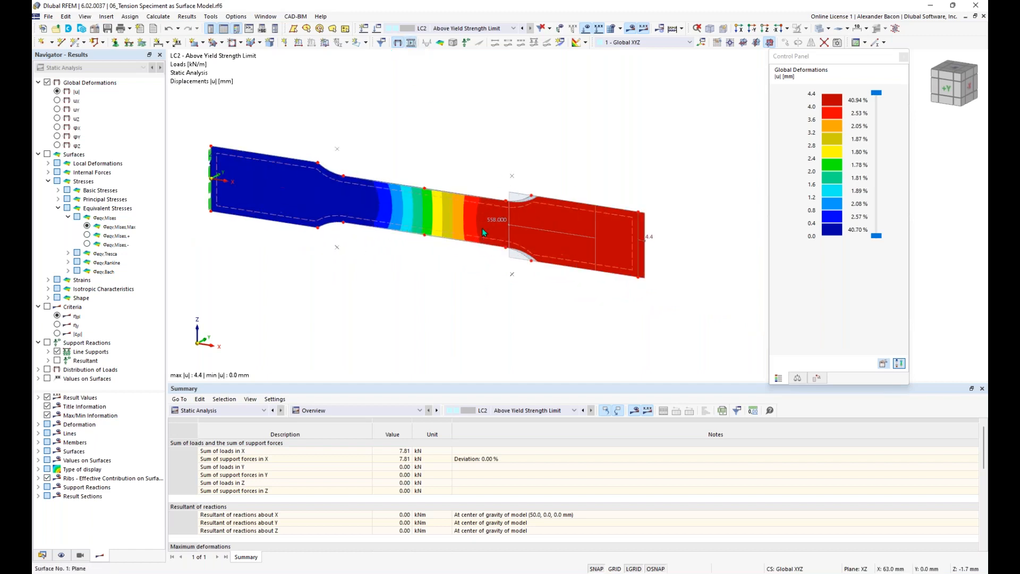
pyautogui.scroll(2, 483, 228)
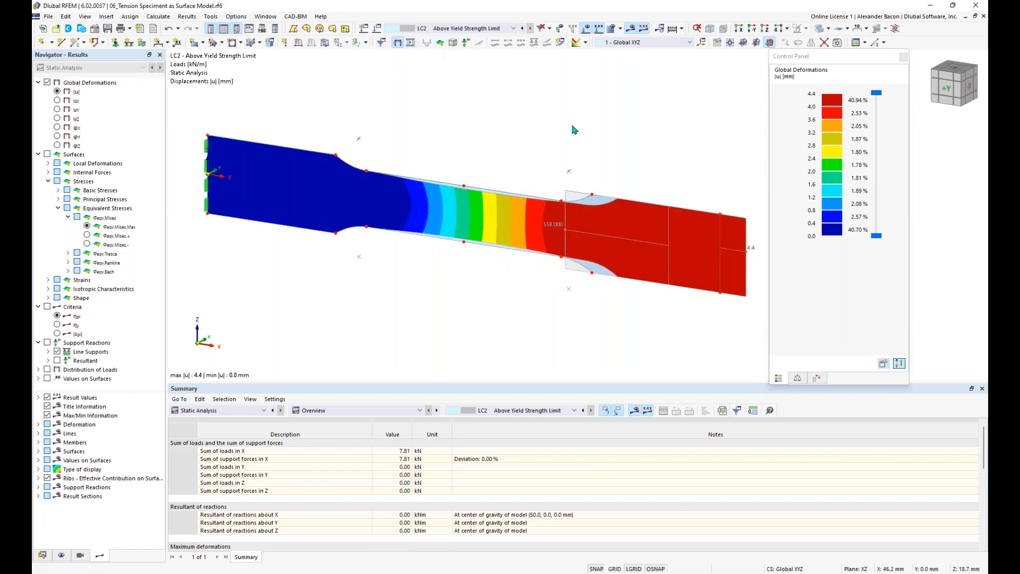
pyautogui.scroll(-1, 489, 182)
pyautogui.moveTo(529, 165); pyautogui.dragTo(517, 175, button='middle')
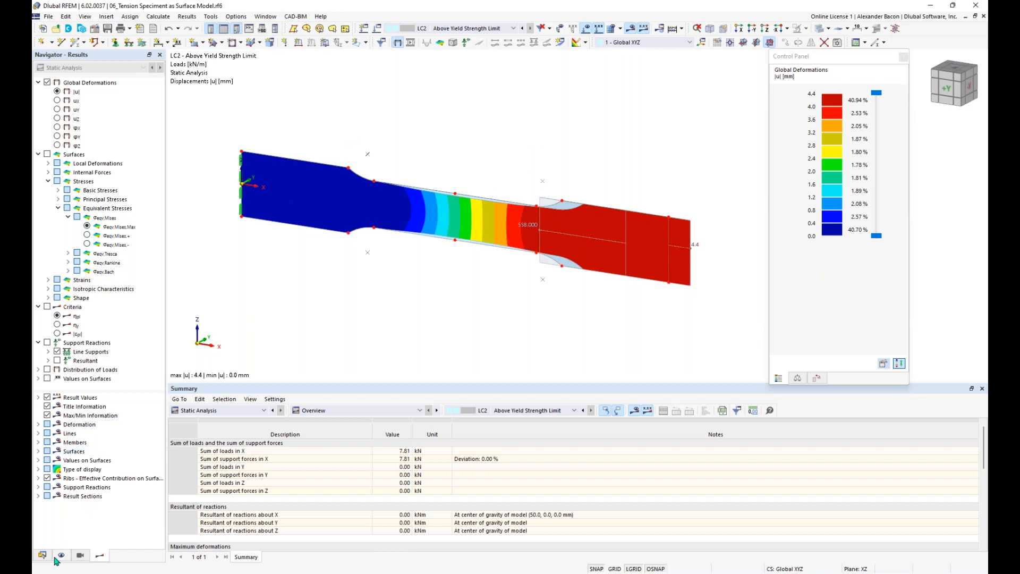
# Step: Collapse the tension specimen model's tree in the Data navigator
pyautogui.click(281, 454)
pyautogui.click(43, 555)
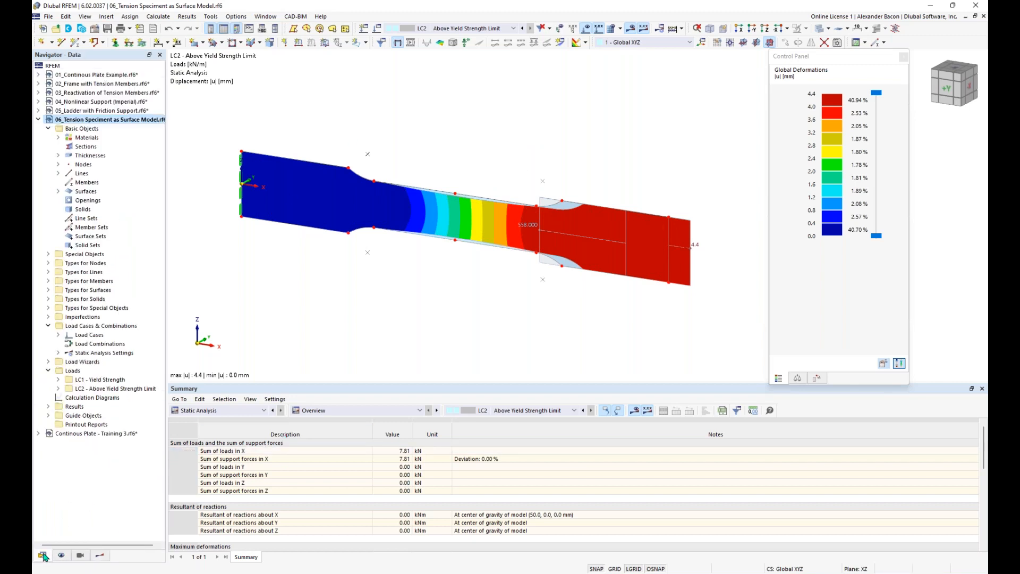
pyautogui.click(39, 119)
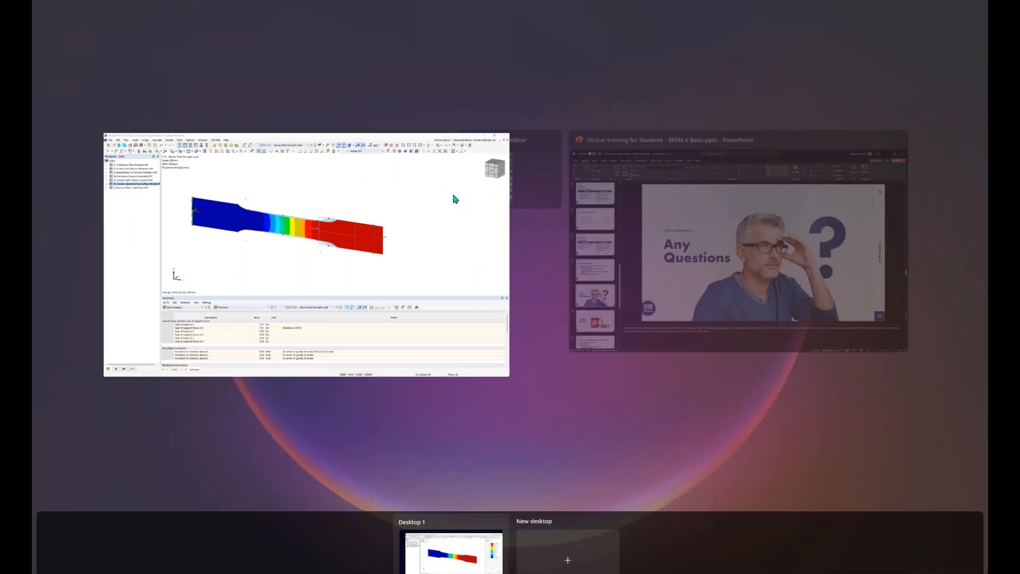
# Step: Present the PowerPoint training slideshow at the 'Any Questions' slide 17
pyautogui.press('super+Tab')
pyautogui.click(670, 248)
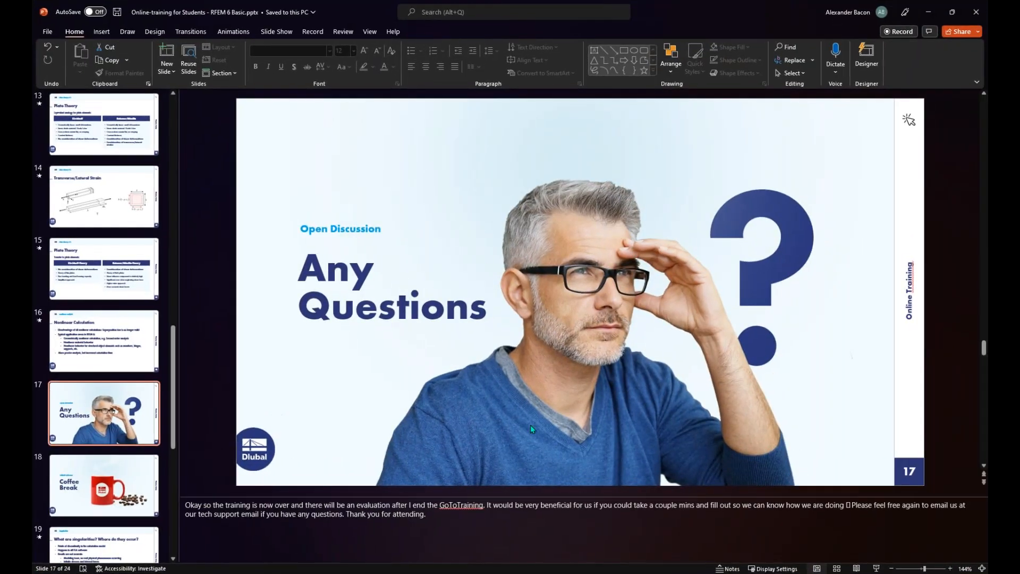
pyautogui.hotkey('shift', 'F5')
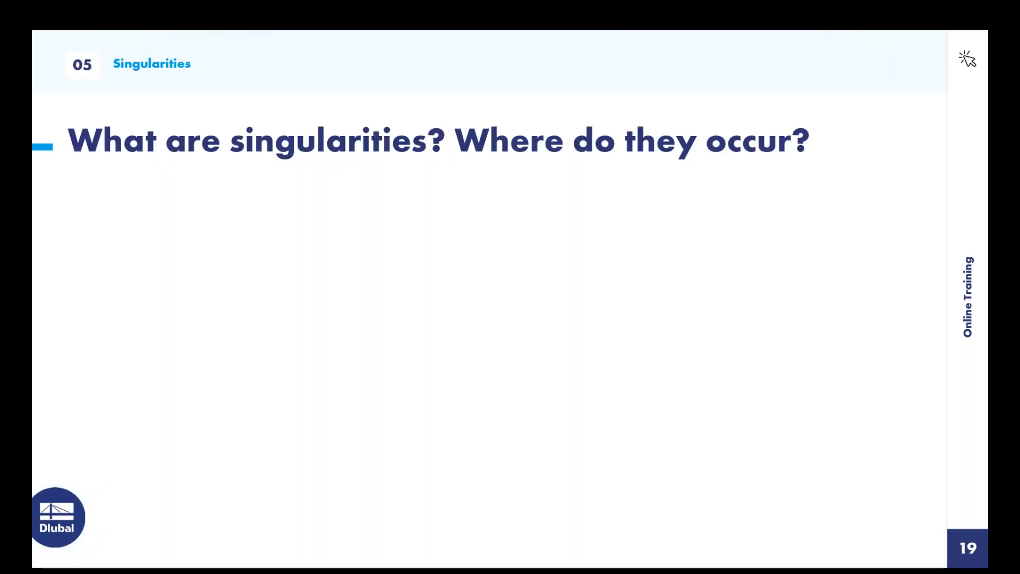
pyautogui.press('super+Tab')
pyautogui.press('Escape')
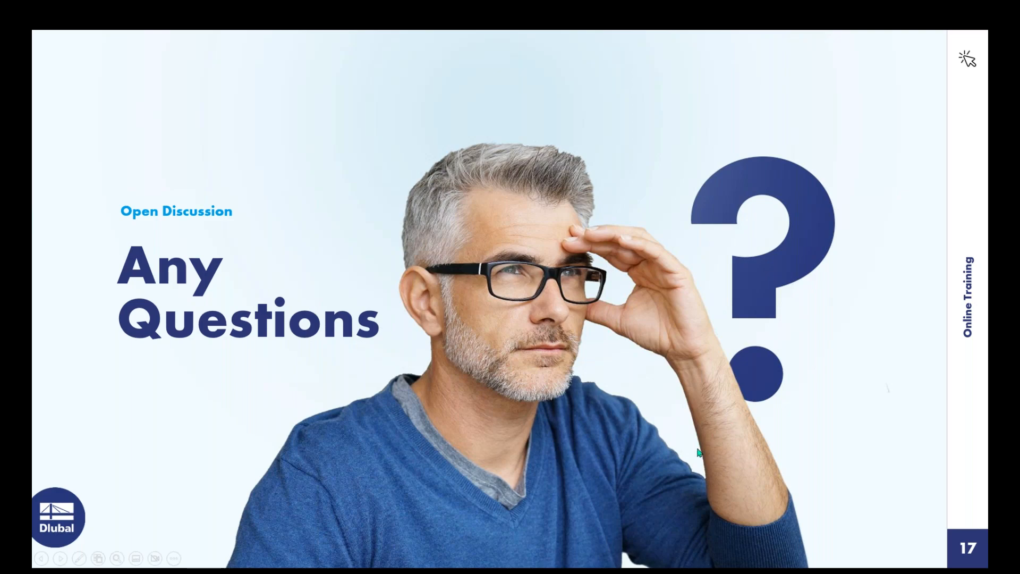
pyautogui.press('super')
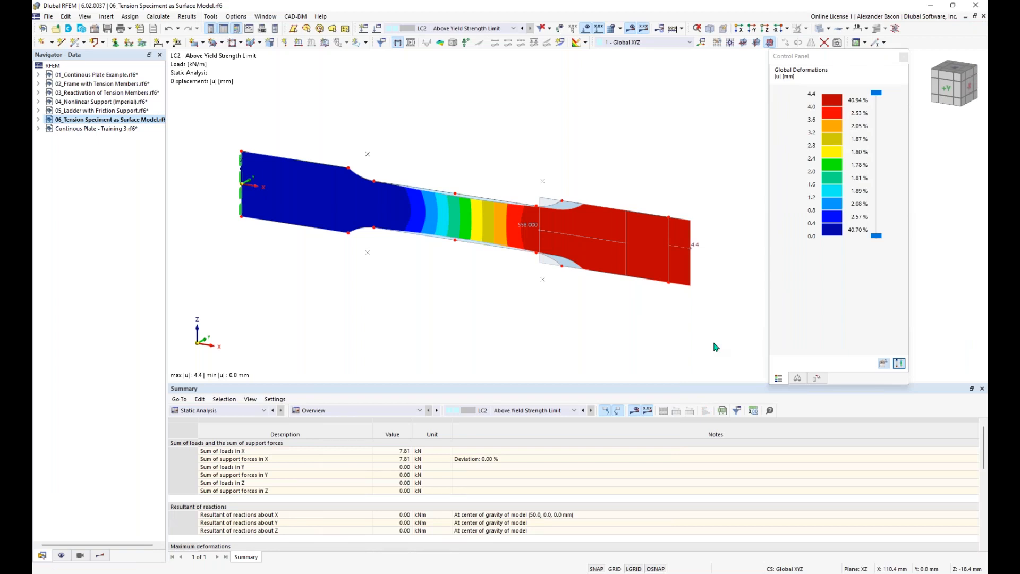
# Step: Open the 02_Frame with Tension Members model and open Edit Member for tension member 17
pyautogui.click(105, 87)
pyautogui.doubleClick(105, 87)
pyautogui.moveTo(401, 255); pyautogui.dragTo(371, 247, button='middle')
pyautogui.doubleClick(282, 253)
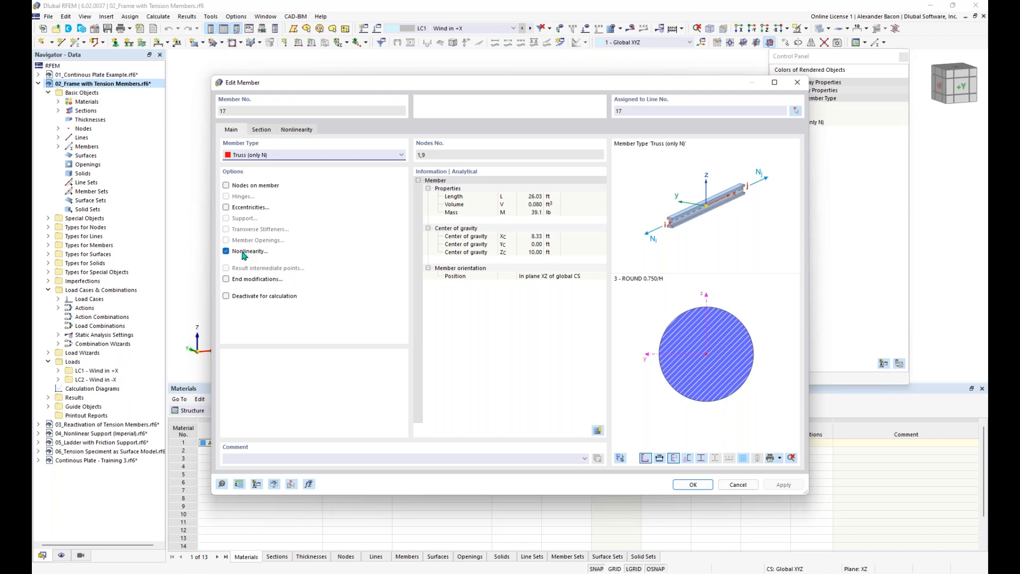
# Step: Check member 17's Nonlinearity settings, then switch its member type to Tension
pyautogui.click(300, 130)
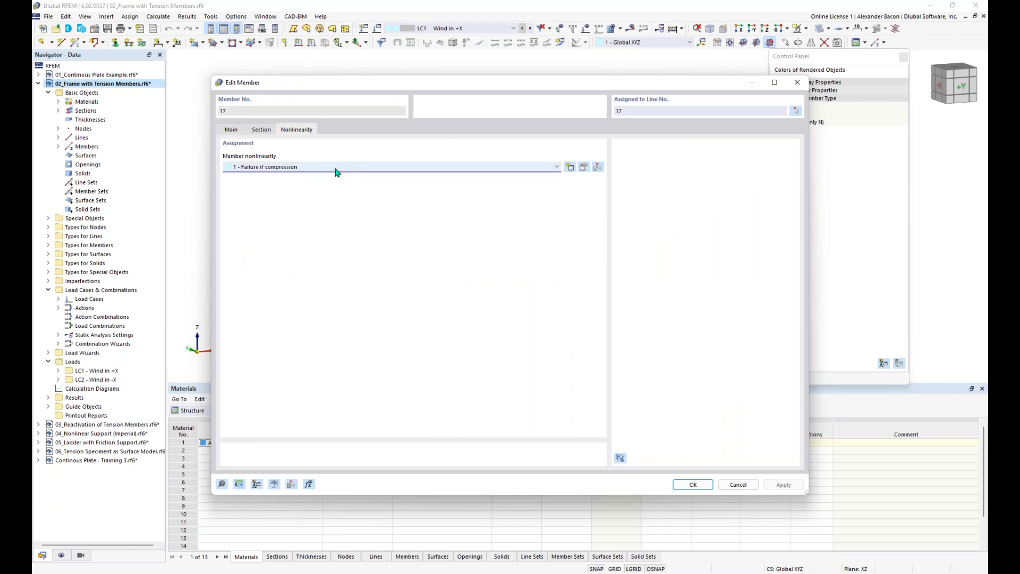
pyautogui.click(231, 130)
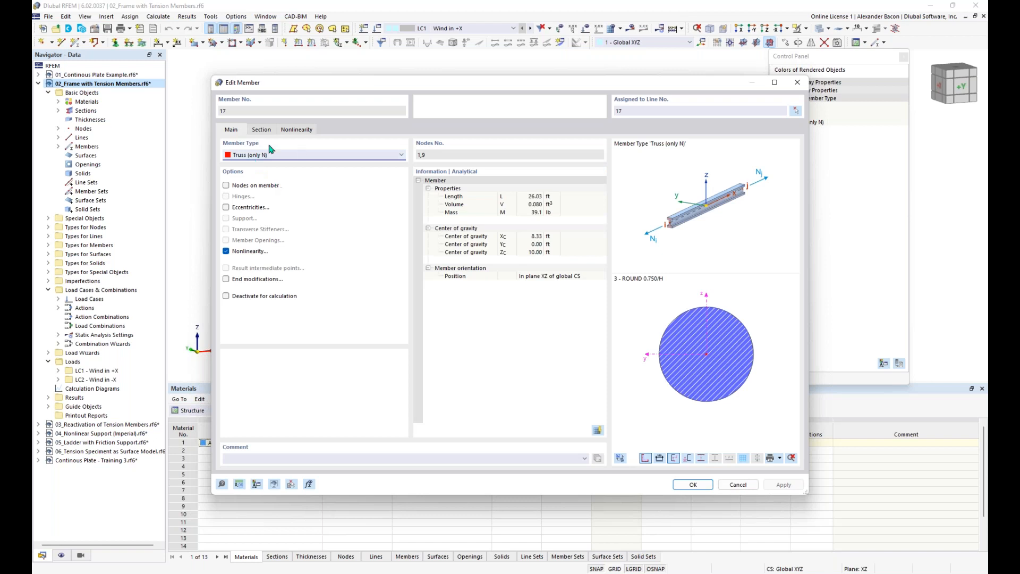
pyautogui.click(272, 156)
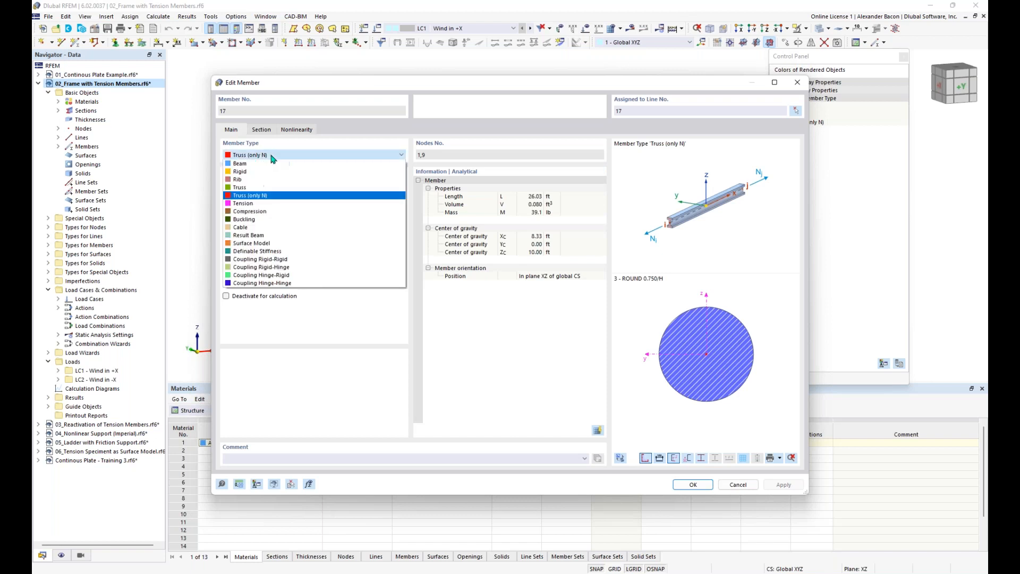
pyautogui.click(257, 207)
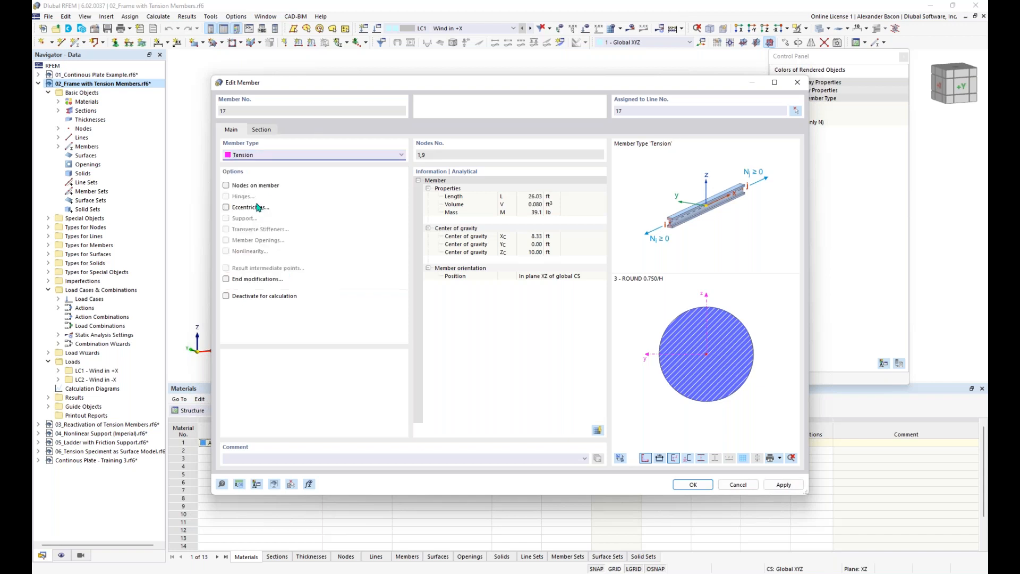
pyautogui.click(253, 156)
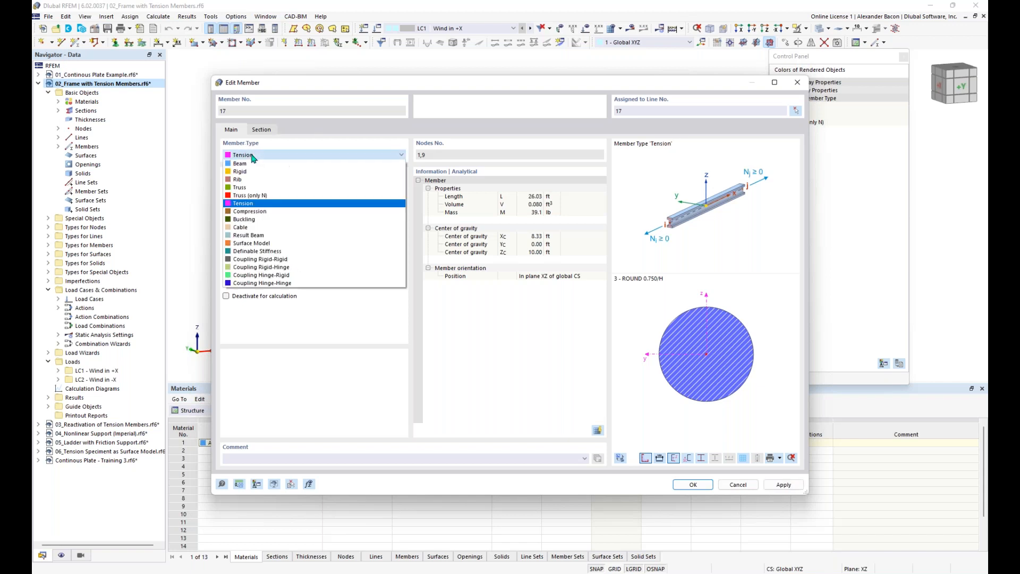
pyautogui.click(251, 206)
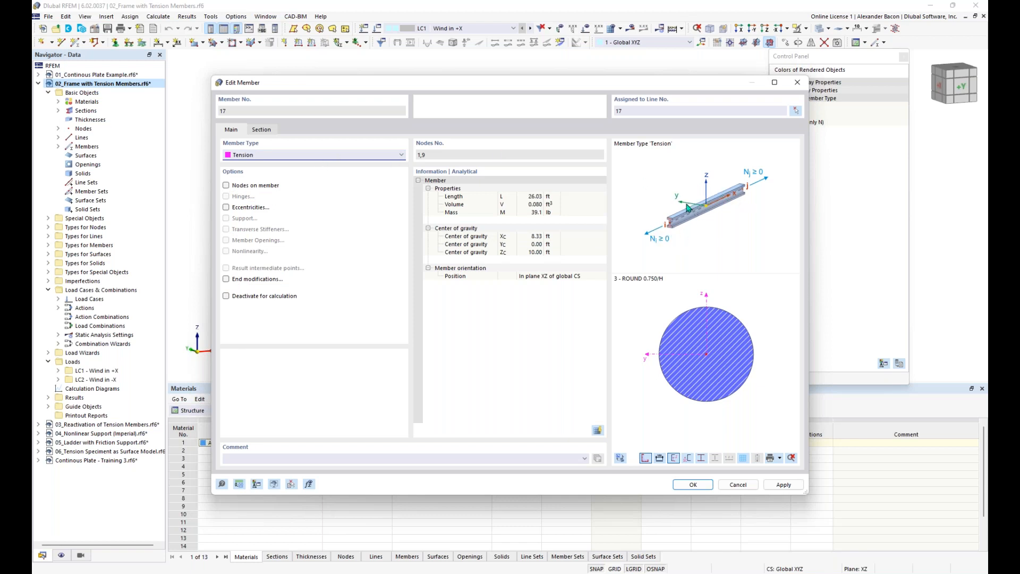
# Step: Restore member 17 to Truss (only N) and close Edit Member without changes
pyautogui.click(274, 155)
pyautogui.click(273, 195)
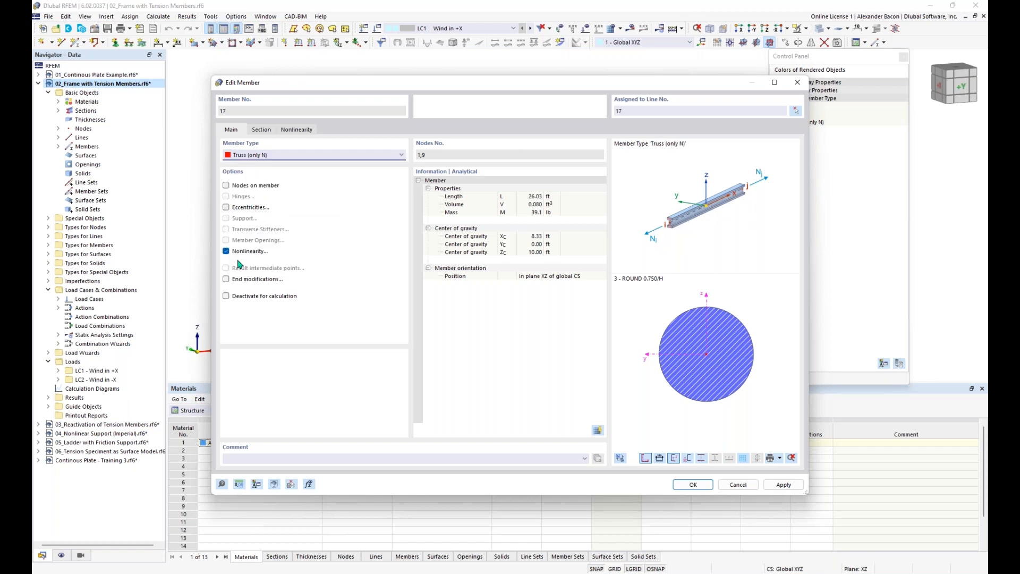
pyautogui.click(292, 161)
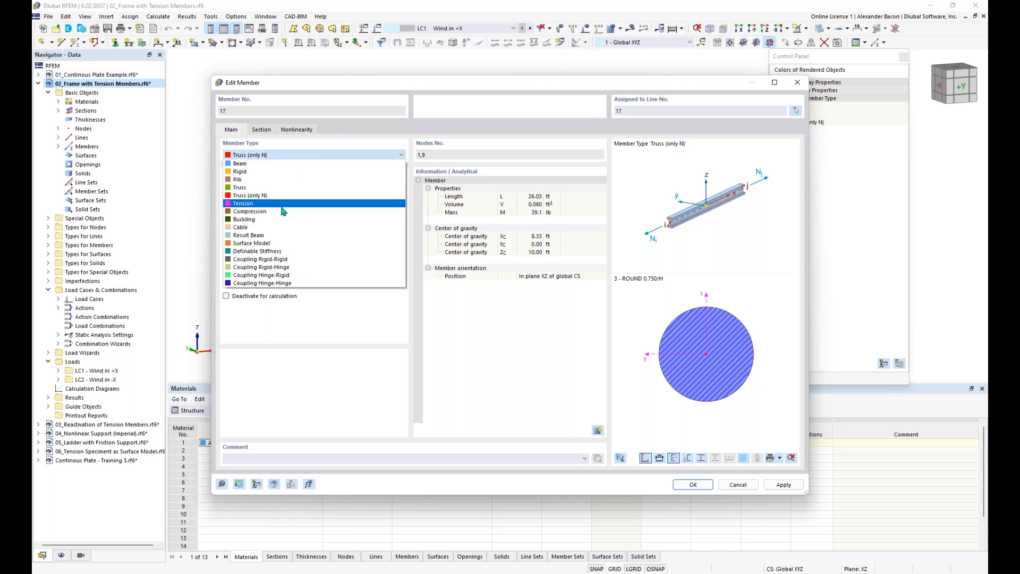
pyautogui.click(288, 157)
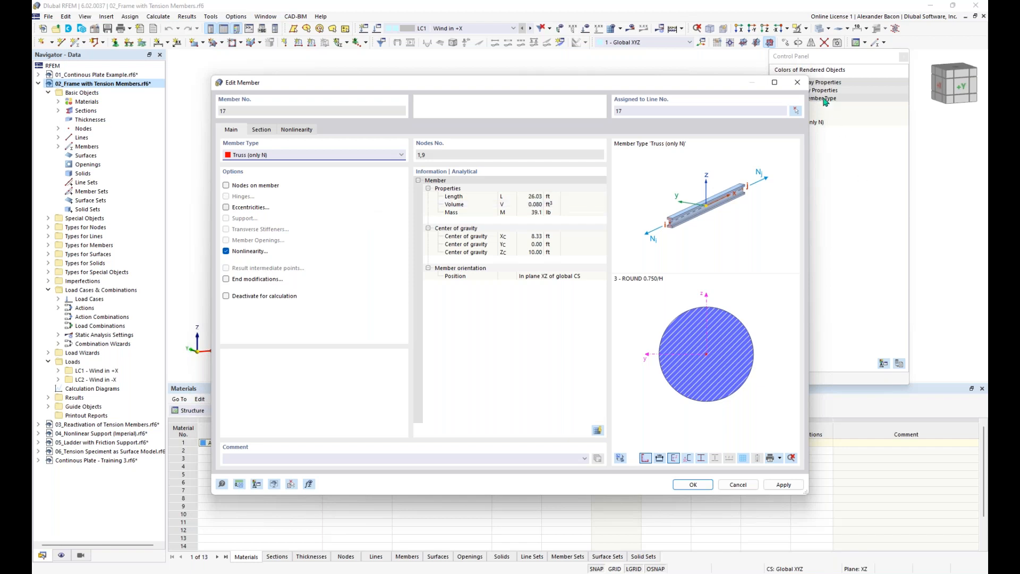
pyautogui.click(798, 82)
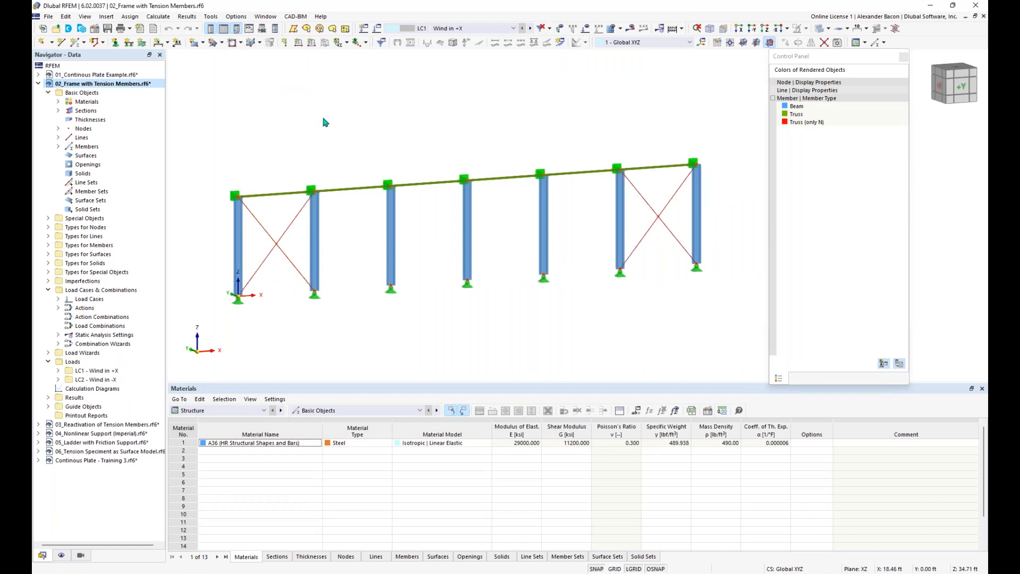
pyautogui.click(48, 18)
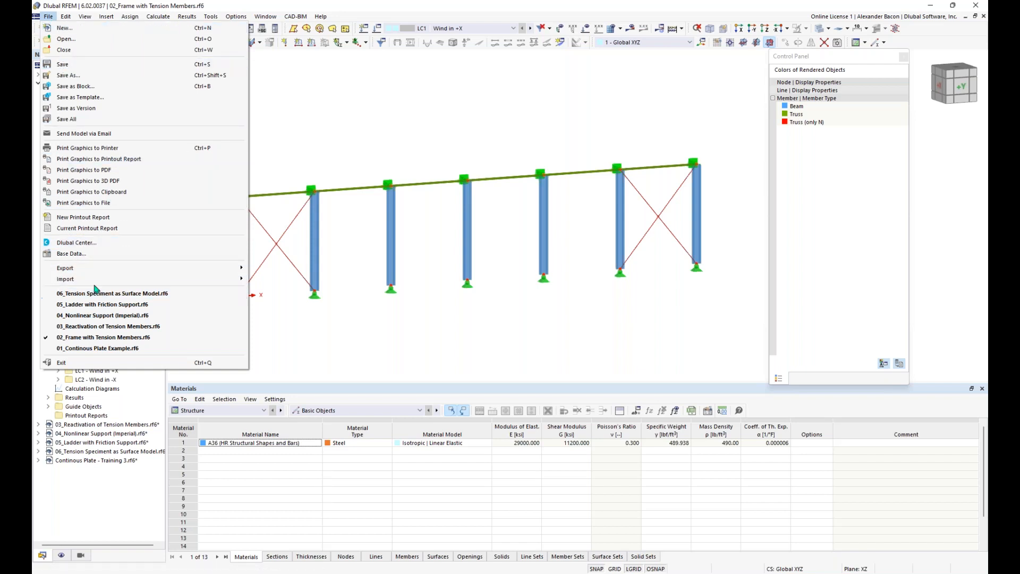
pyautogui.moveTo(237, 283)
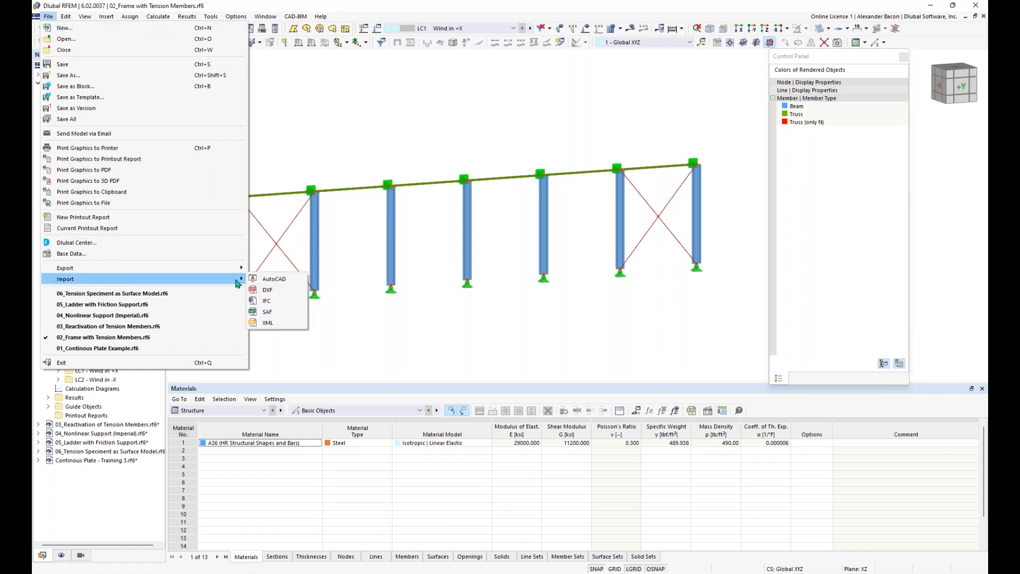
pyautogui.click(286, 282)
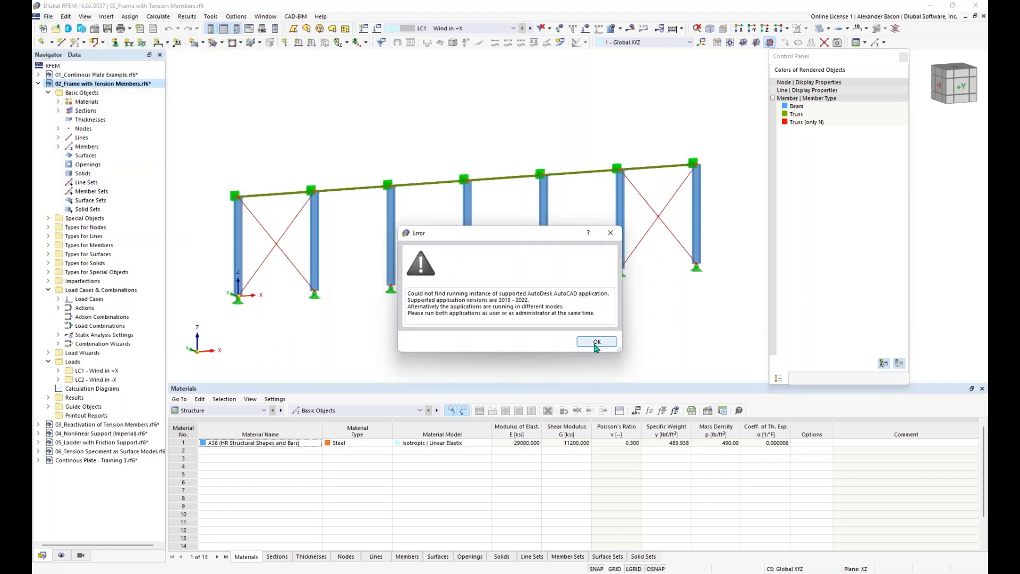
pyautogui.click(597, 343)
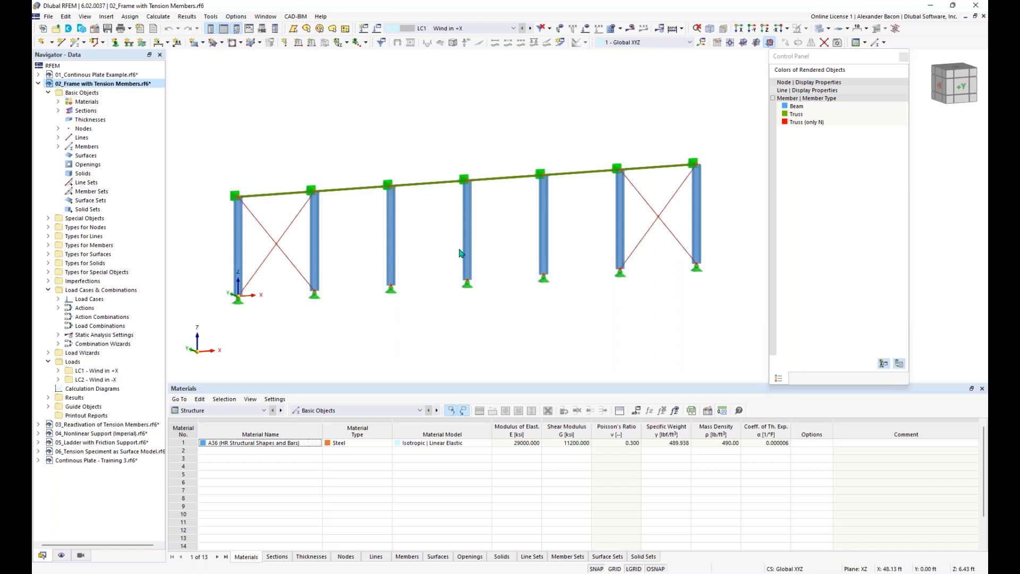
# Step: Show the File > Import options, including DXF, then close the menu without importing
pyautogui.click(49, 17)
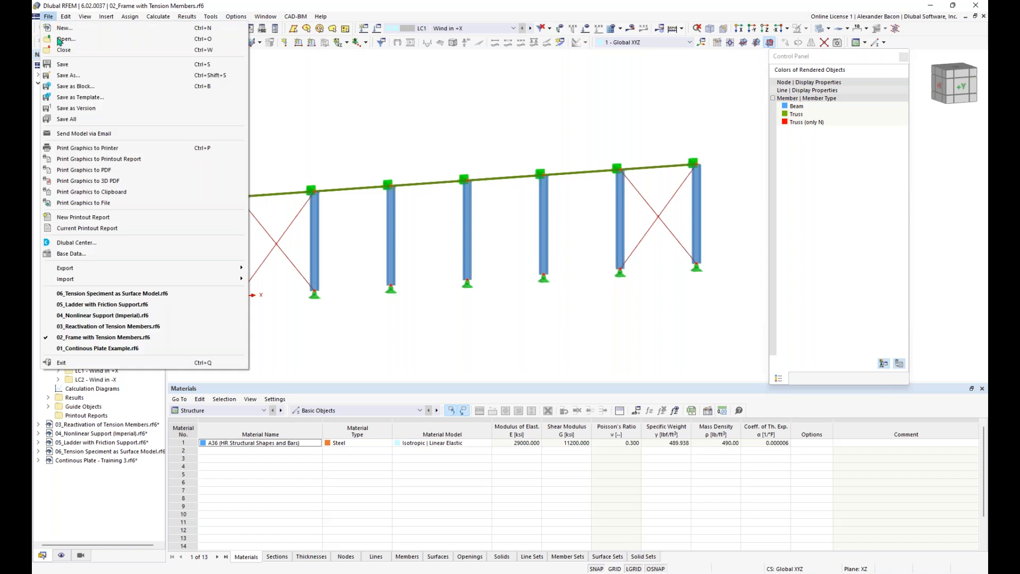
pyautogui.moveTo(112, 278)
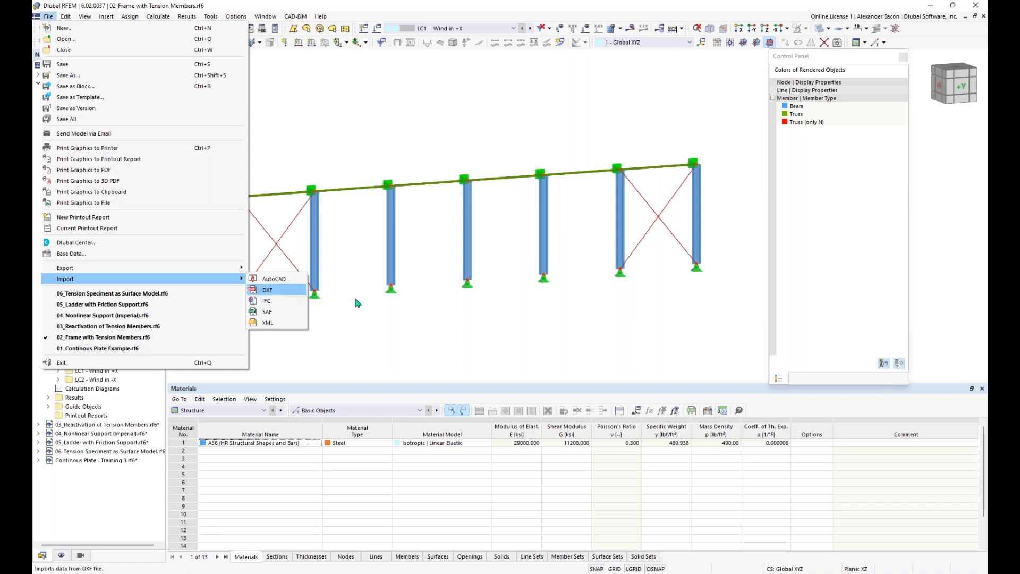
pyautogui.click(427, 335)
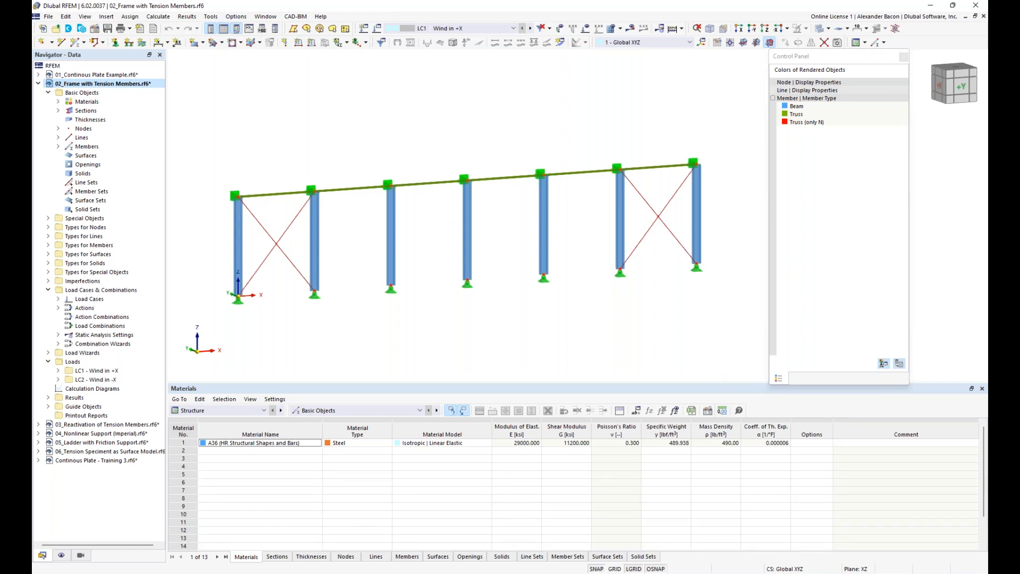
# Step: Return to the PowerPoint slideshow and advance to slide 18, 'Dlubal Software – Coffee Break'
pyautogui.moveTo(445, 572)
pyautogui.click(481, 539)
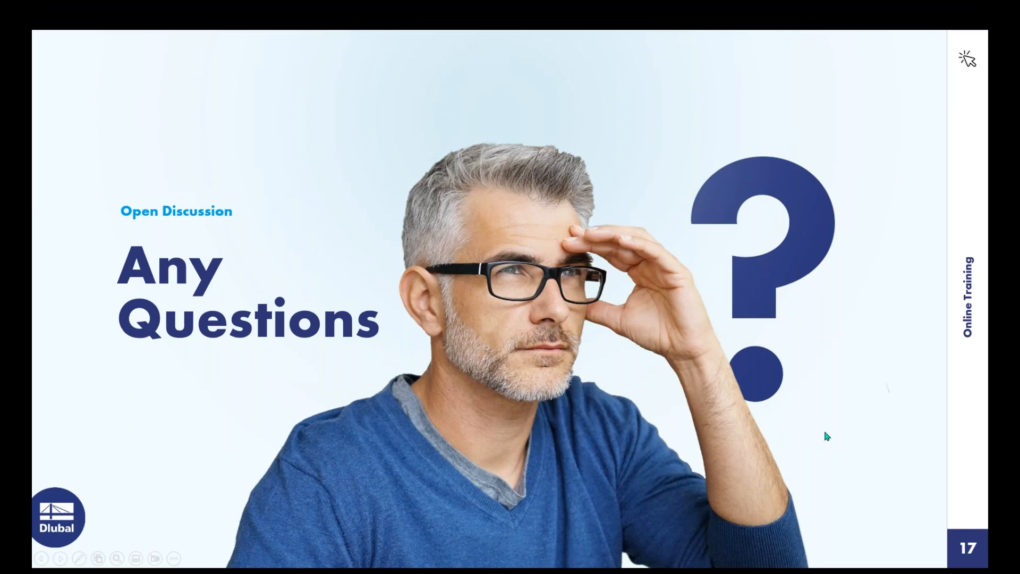
pyautogui.press('Right')
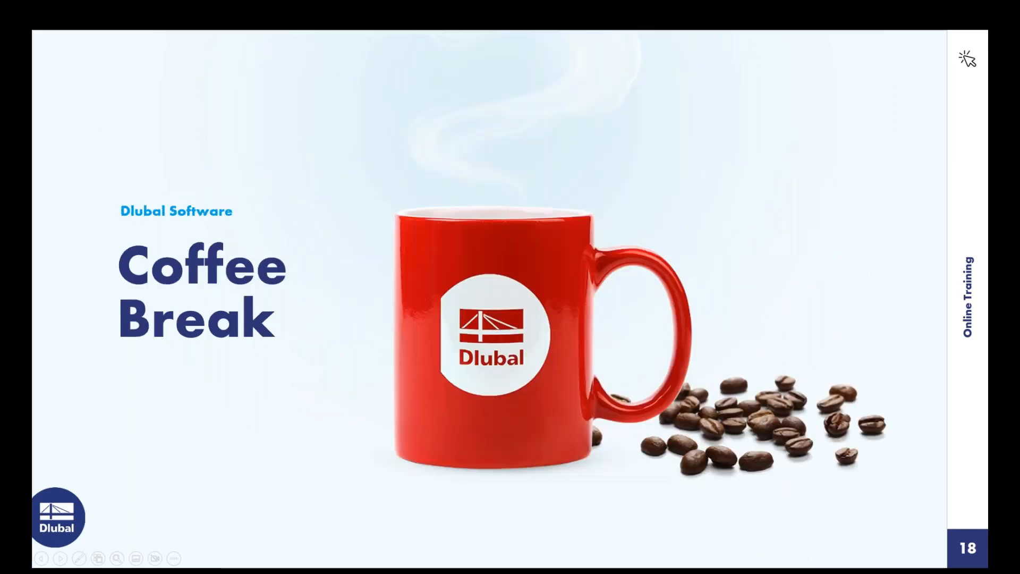
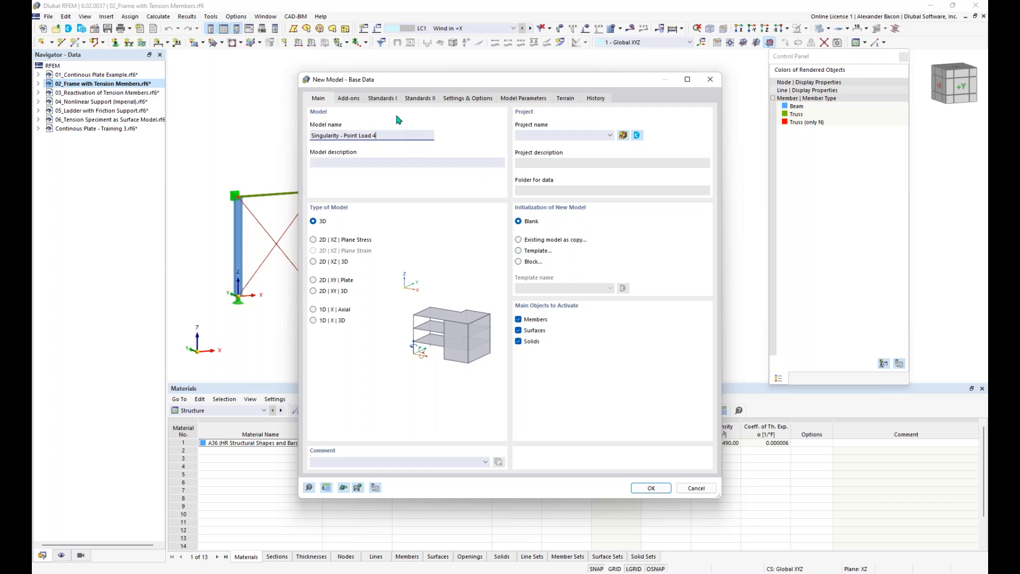
# Step: Create the model 'Singularity - Point Load 4' with the Load wizards add-on left unchecked
pyautogui.click(355, 101)
pyautogui.click(519, 137)
pyautogui.click(519, 137)
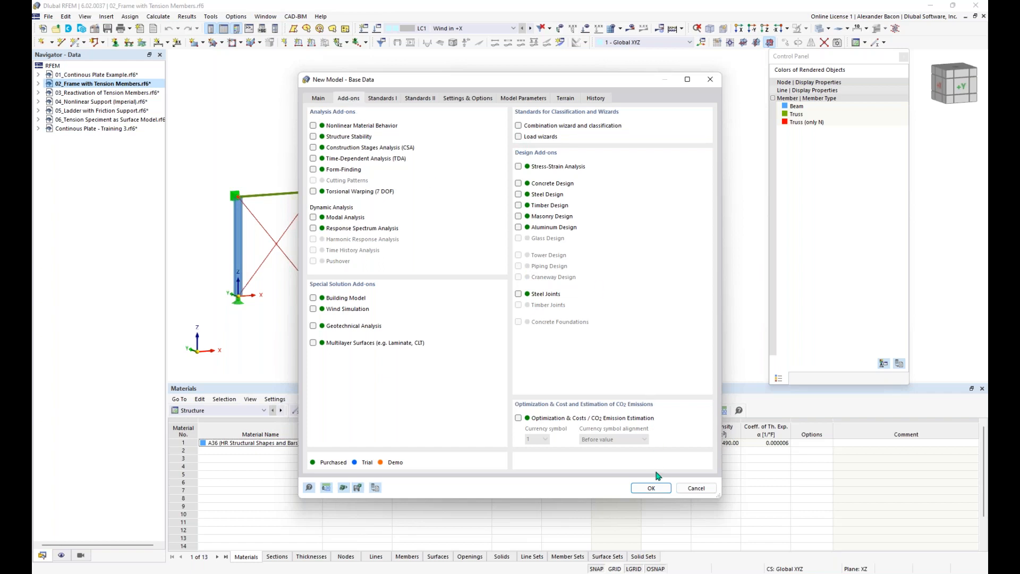
pyautogui.click(653, 488)
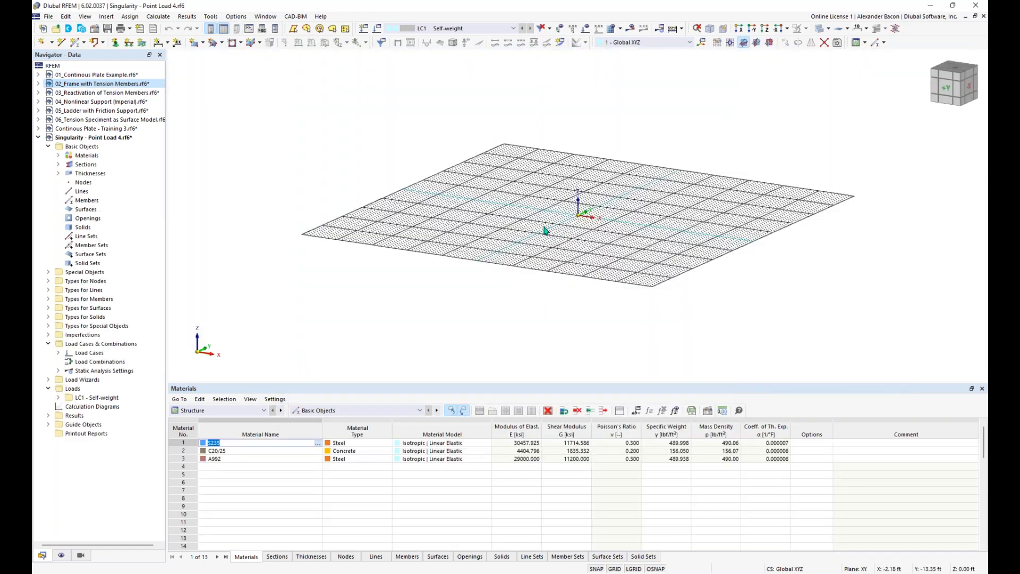
# Step: Look down on the grid and start a new rectangular surface, reviewing the existing thicknesses
pyautogui.moveTo(611, 230); pyautogui.dragTo(512, 289, button='middle')
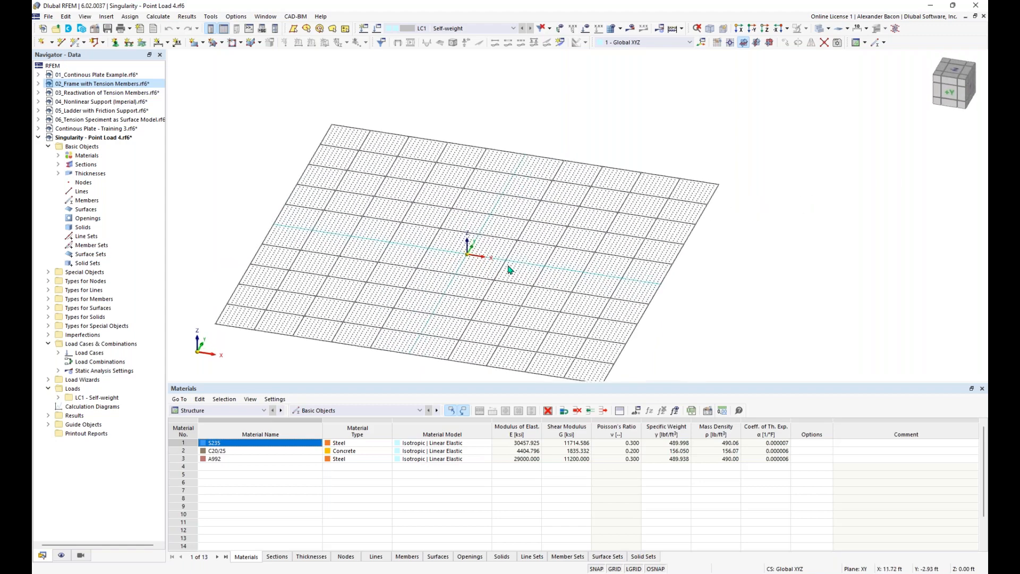
pyautogui.scroll(4, 519, 256)
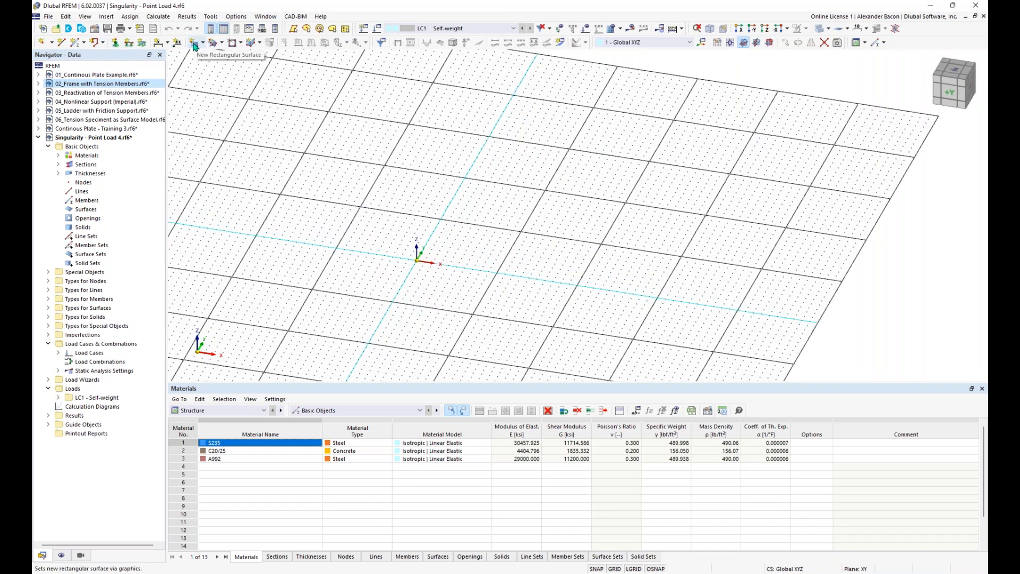
pyautogui.click(194, 46)
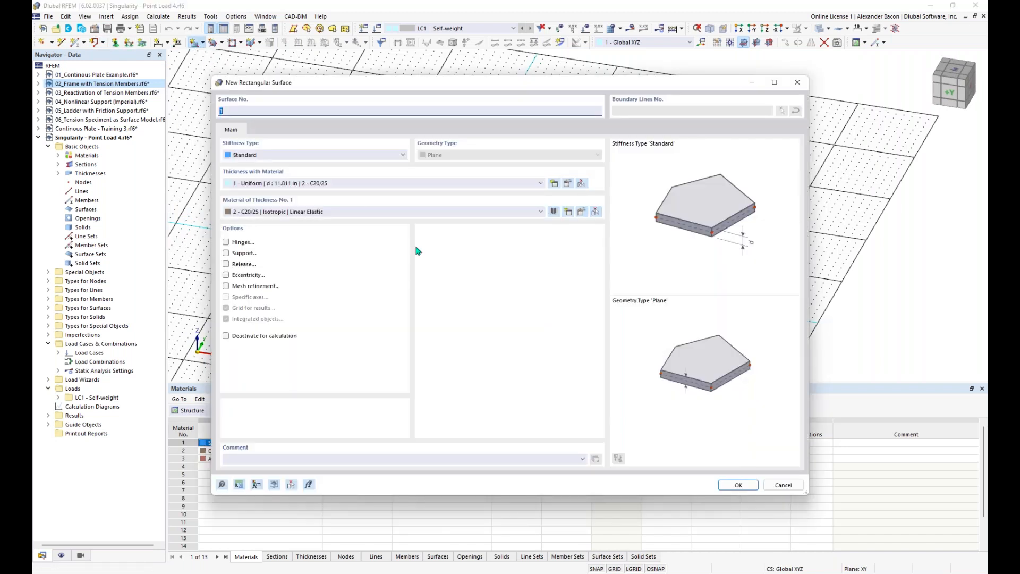
pyautogui.click(400, 184)
pyautogui.click(399, 191)
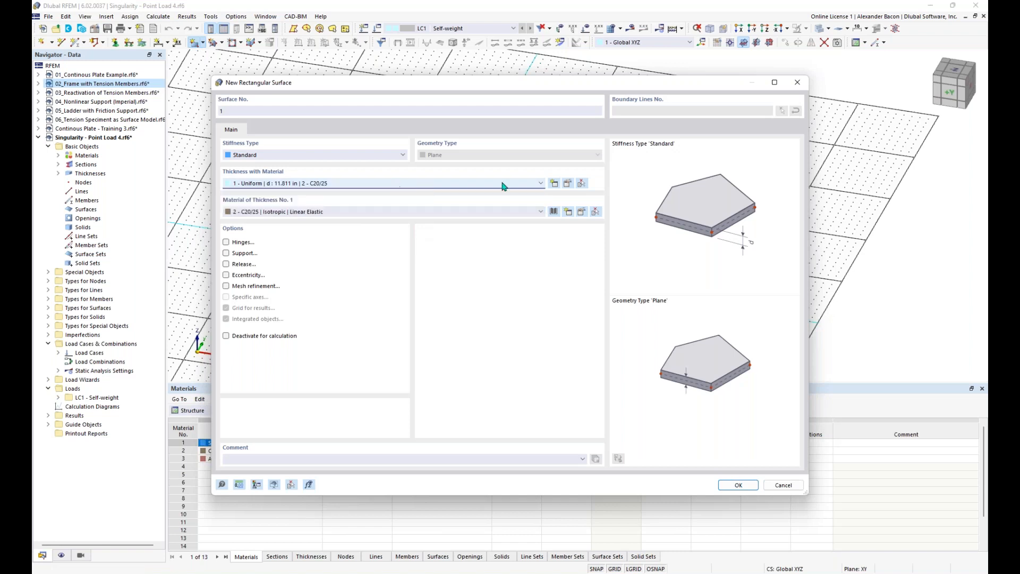
# Step: Define a new 12 in uniform thickness of Concrete f'c = 4000 psi for the surface
pyautogui.click(554, 184)
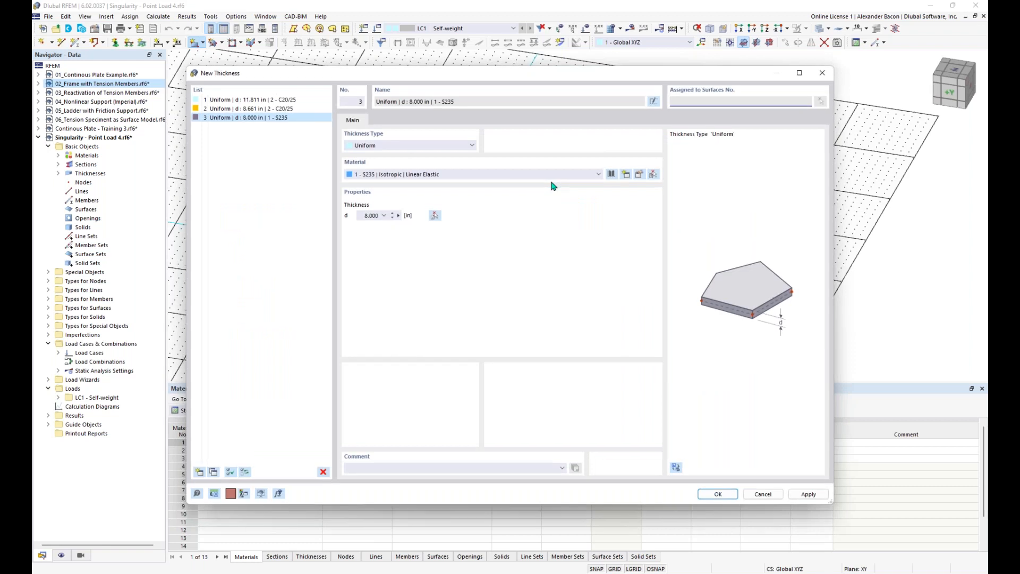
pyautogui.click(612, 175)
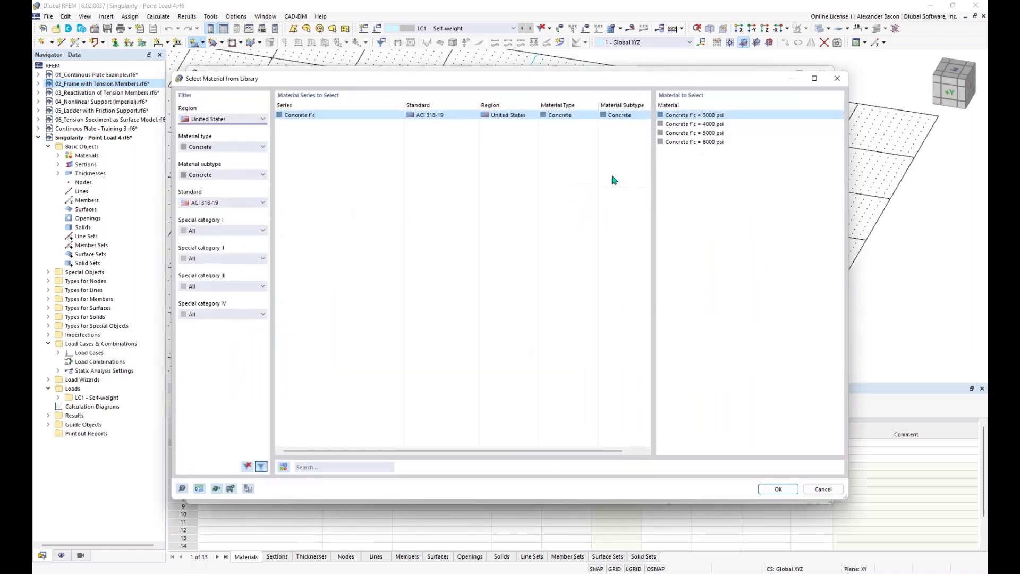
pyautogui.click(687, 125)
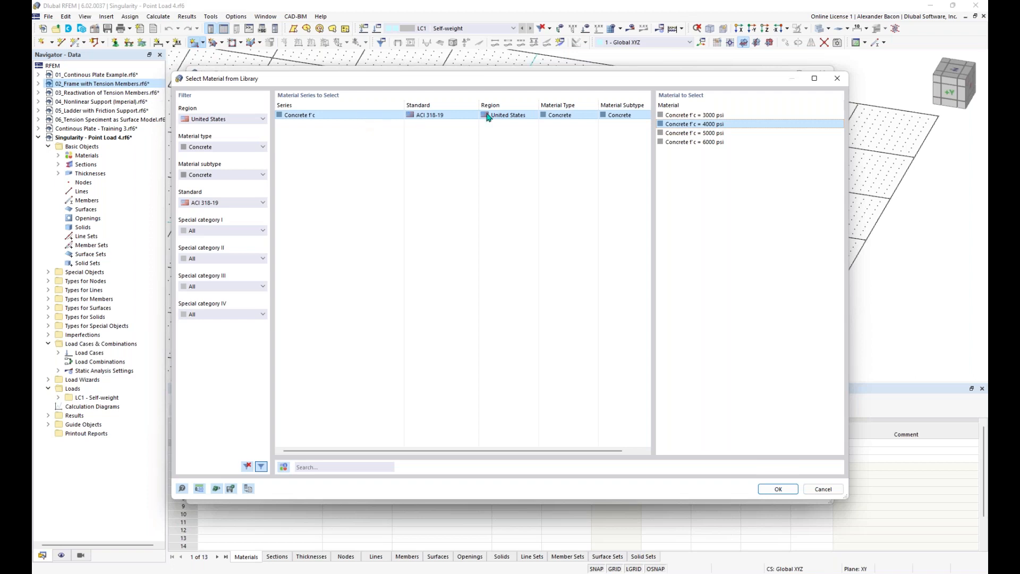
pyautogui.click(778, 489)
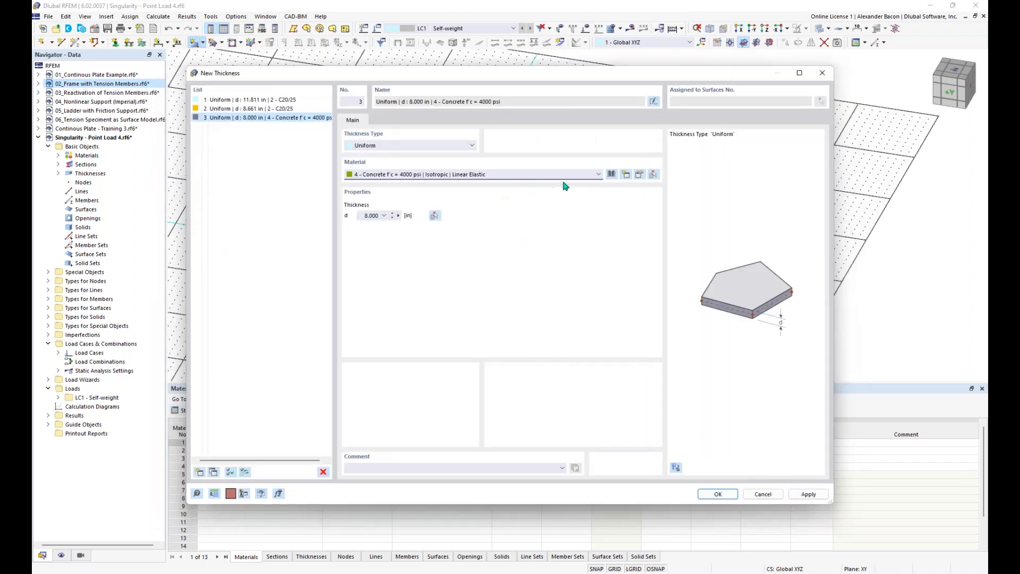
pyautogui.doubleClick(359, 216)
pyautogui.write('12')
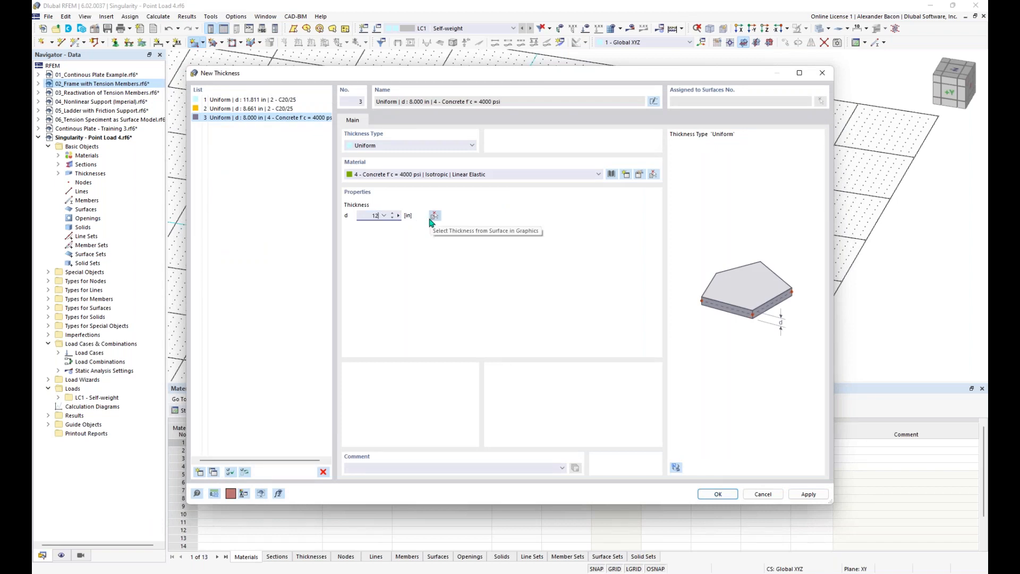
pyautogui.click(713, 494)
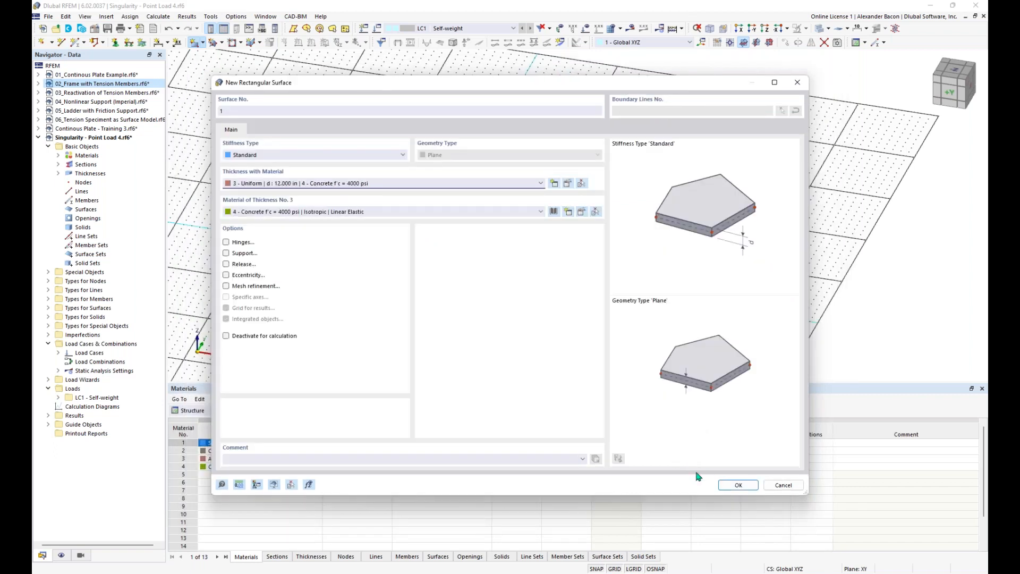
pyautogui.click(732, 488)
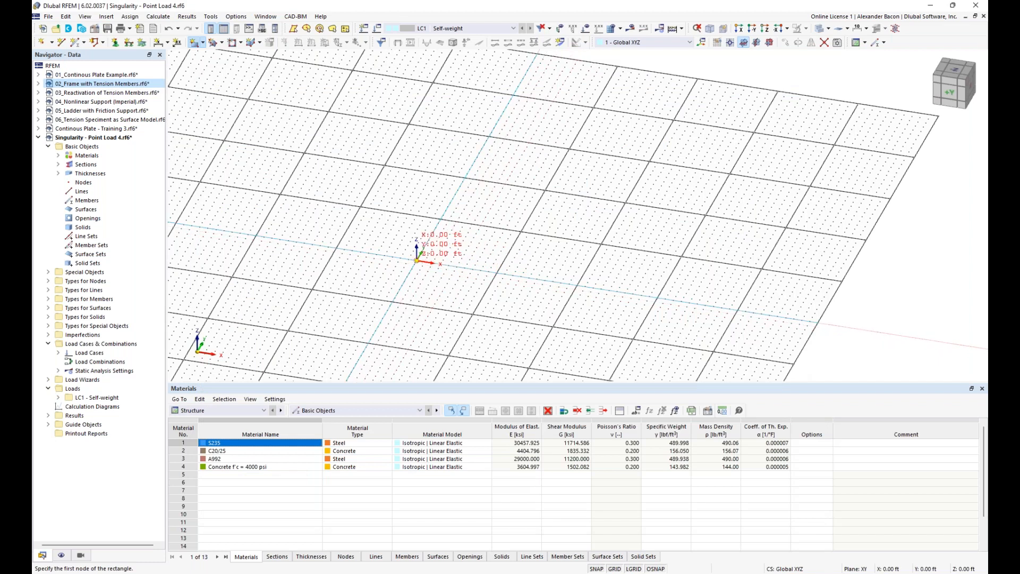
# Step: Draw a 32 by 16 ft rectangular plate from the origin
pyautogui.click(417, 260)
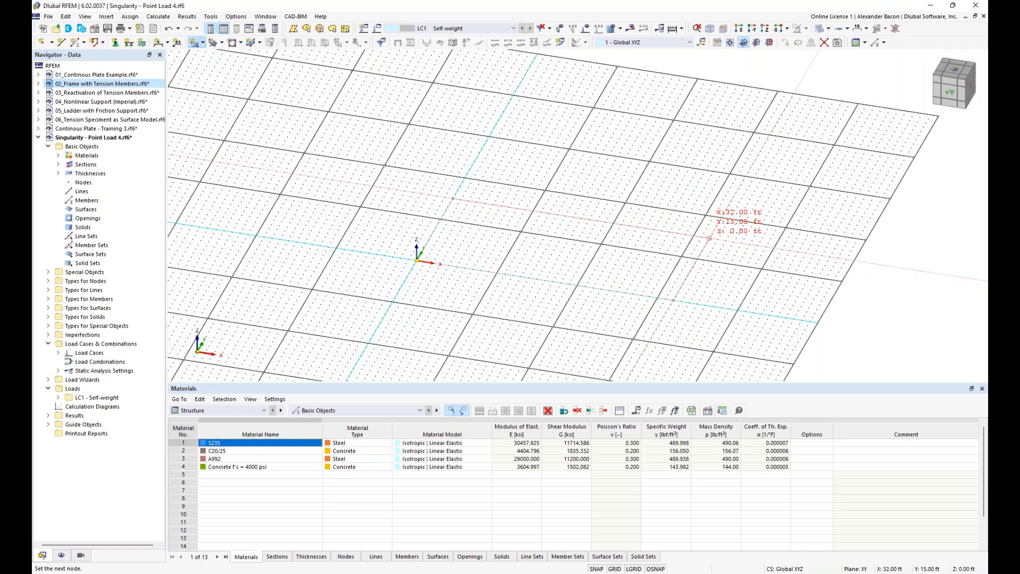
pyautogui.click(712, 233)
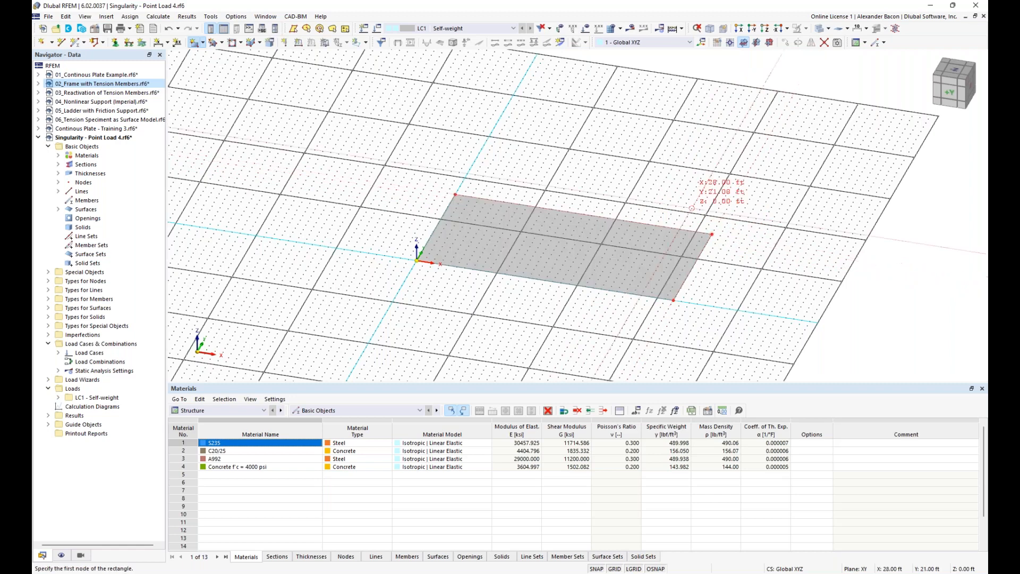
pyautogui.press('Escape')
pyautogui.moveTo(741, 259); pyautogui.dragTo(601, 218, button='middle')
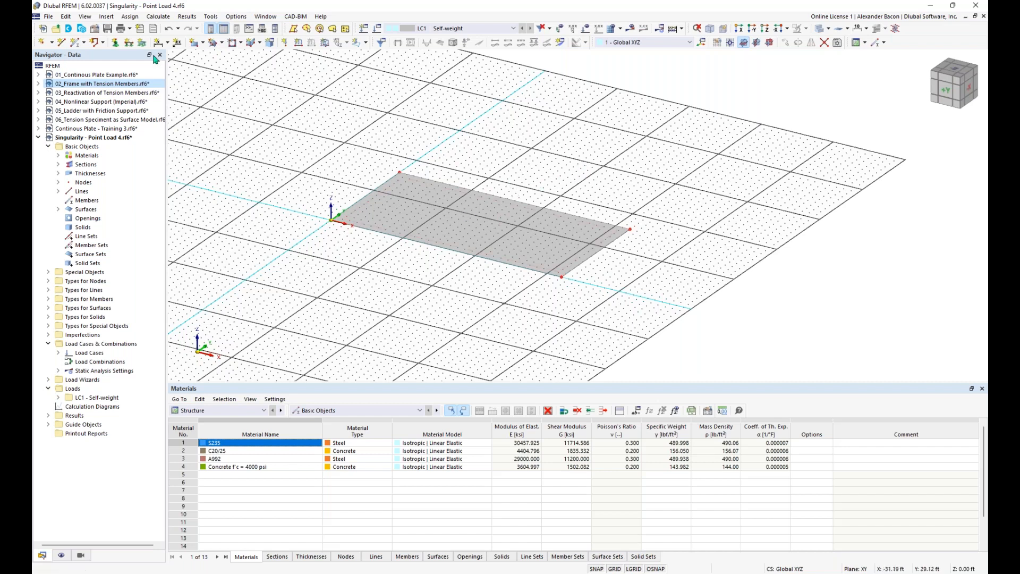
# Step: Add node 5 midway between nodes 2 and 4 at the plate's centre
pyautogui.click(52, 43)
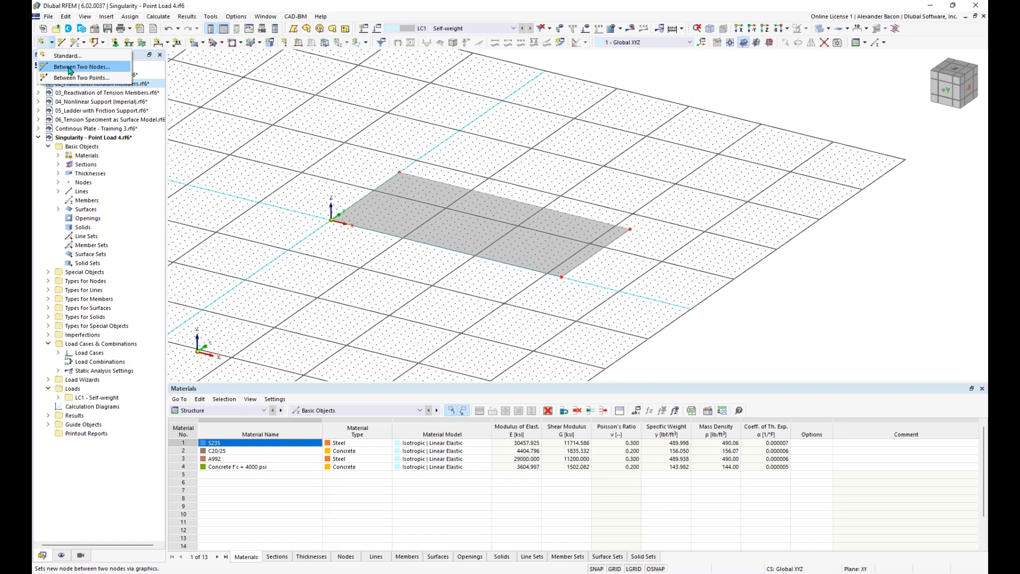
pyautogui.click(70, 68)
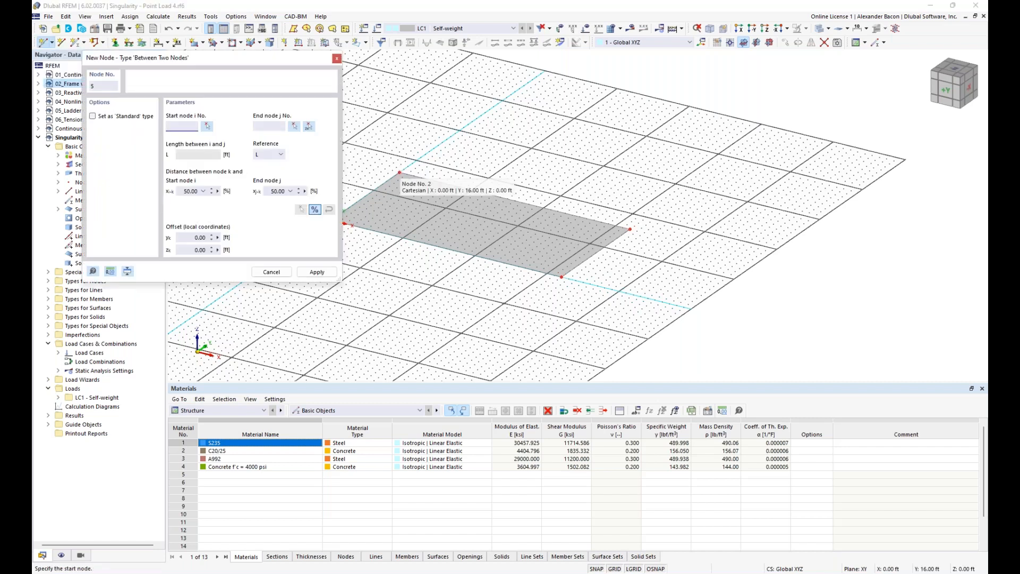
pyautogui.moveTo(251, 59); pyautogui.dragTo(204, 64)
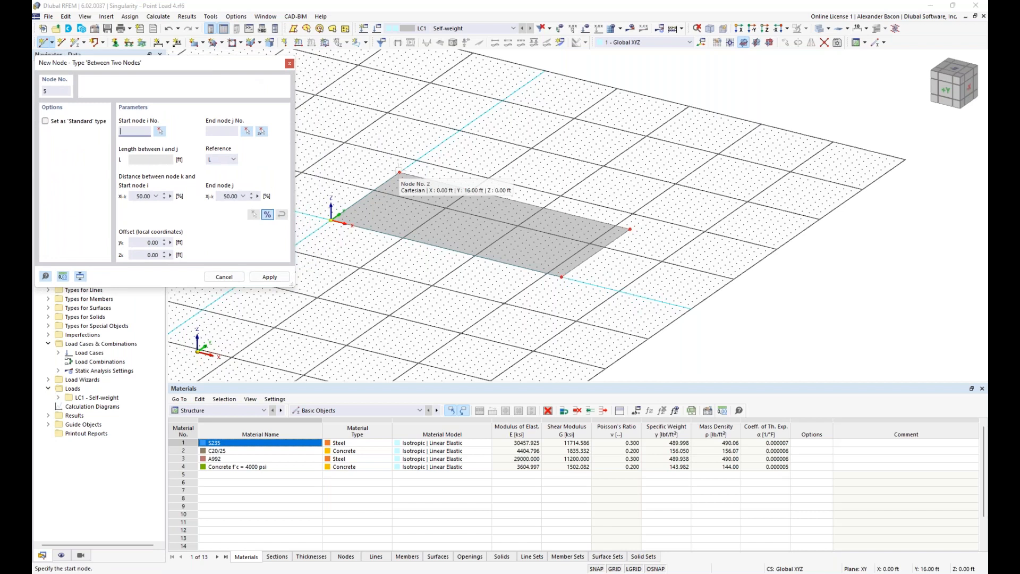
pyautogui.click(399, 173)
pyautogui.click(562, 277)
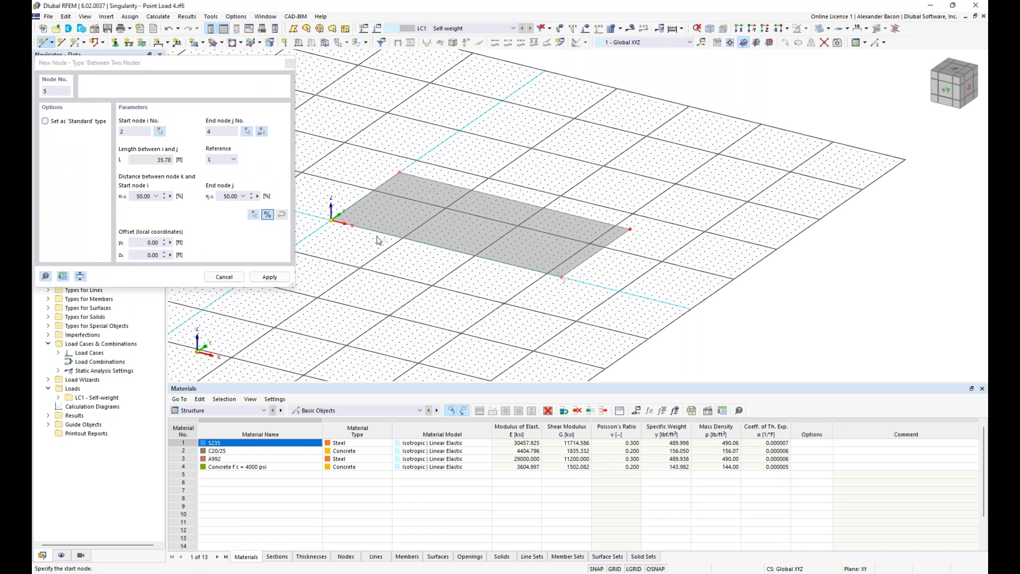
pyautogui.click(261, 279)
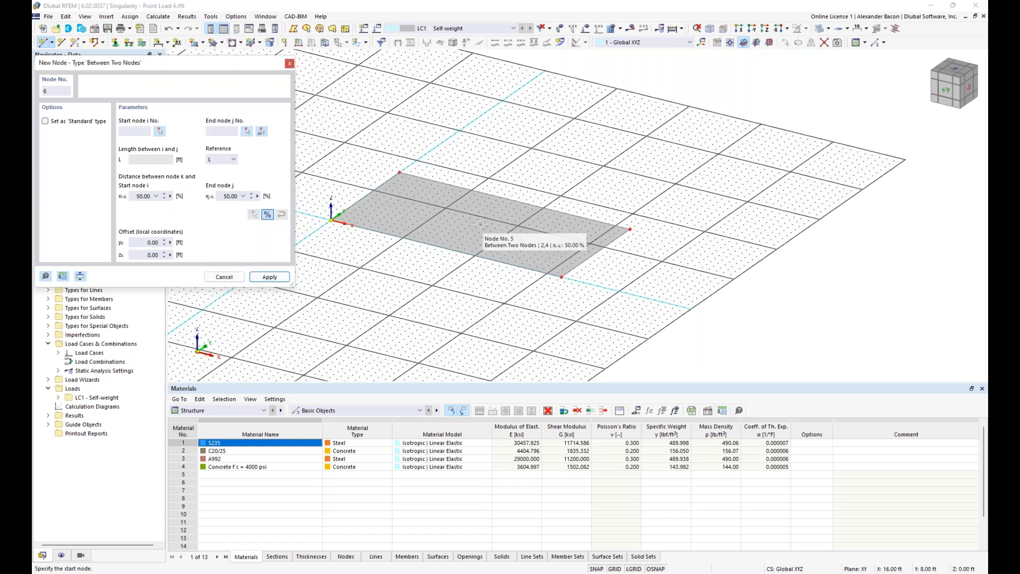
pyautogui.click(290, 63)
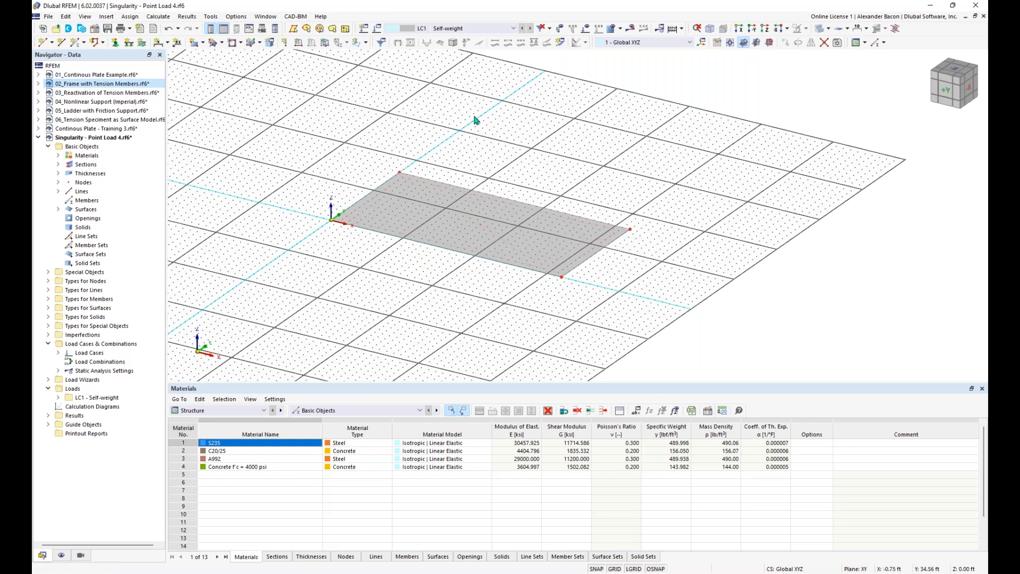
# Step: Apply a 10 kip nodal force in Z to the centre node 5
pyautogui.click(286, 46)
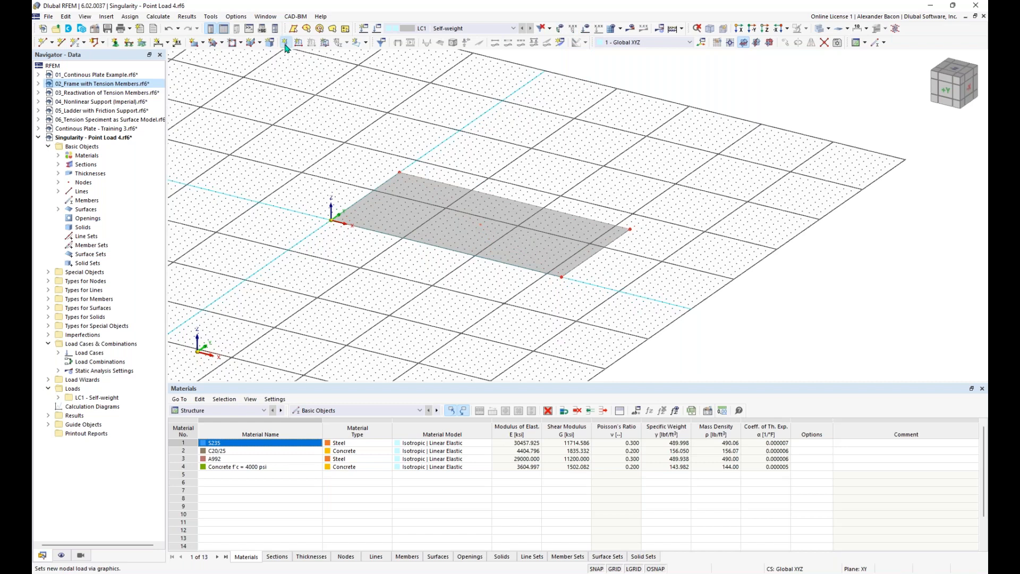
pyautogui.doubleClick(440, 199)
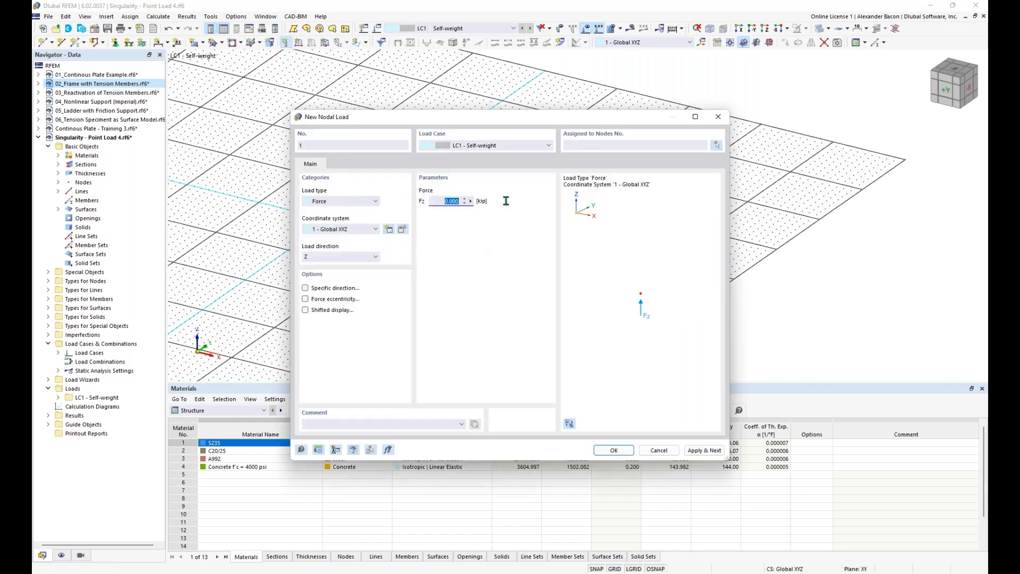
pyautogui.write('10')
pyautogui.click(354, 206)
pyautogui.click(354, 206)
pyautogui.click(348, 257)
pyautogui.click(346, 259)
pyautogui.click(616, 450)
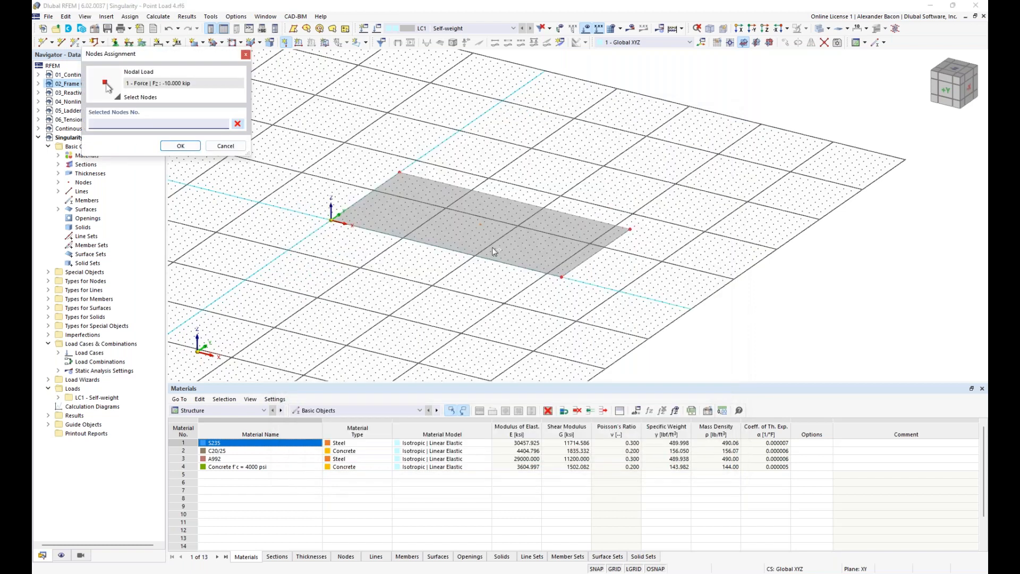
pyautogui.click(482, 227)
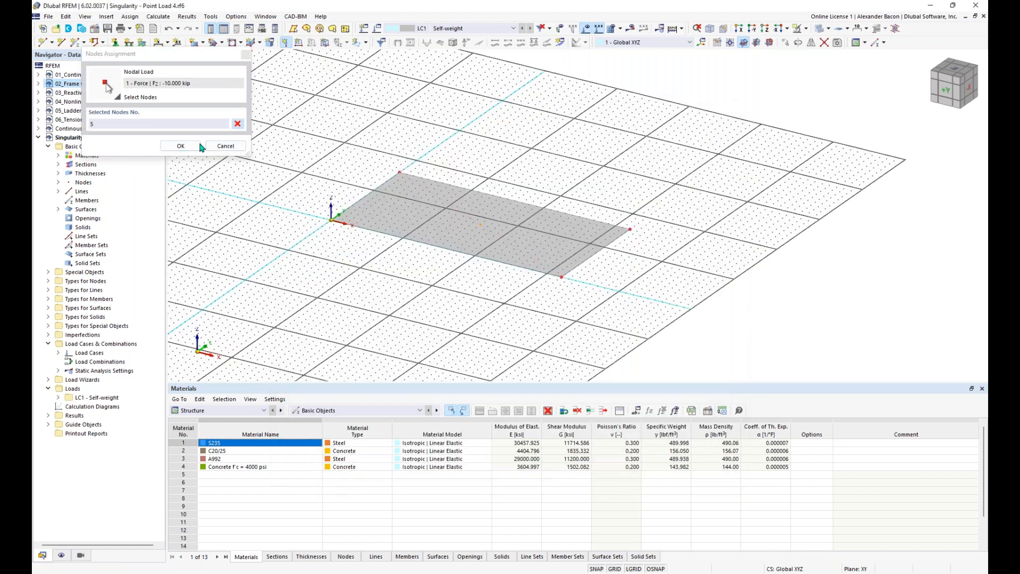
pyautogui.click(181, 146)
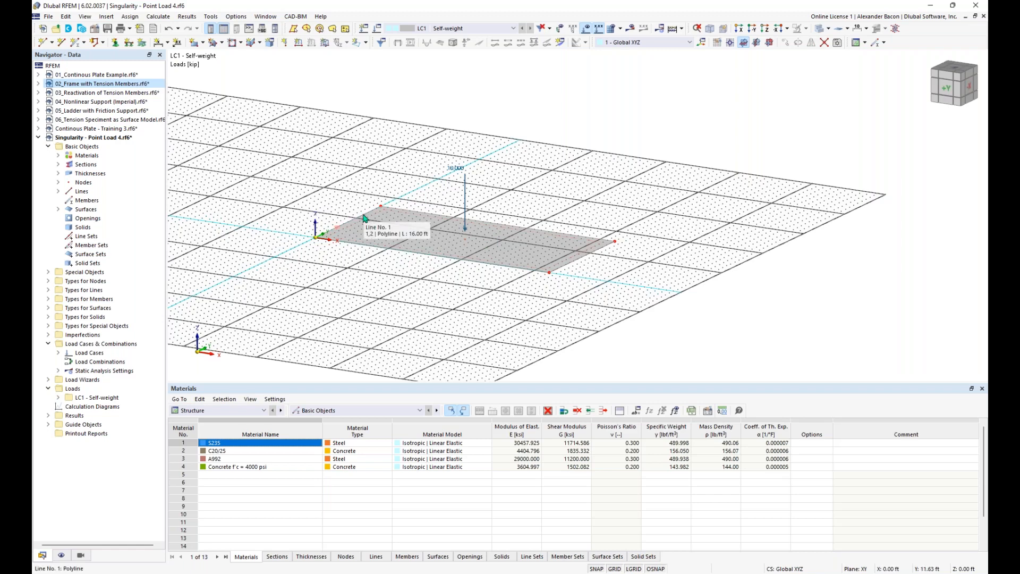
# Step: Assign hinged line supports to all four plate edges
pyautogui.keyDown('ctrl'); pyautogui.moveTo(367, 292); pyautogui.dragTo(403, 295, button='middle'); pyautogui.keyUp('ctrl')
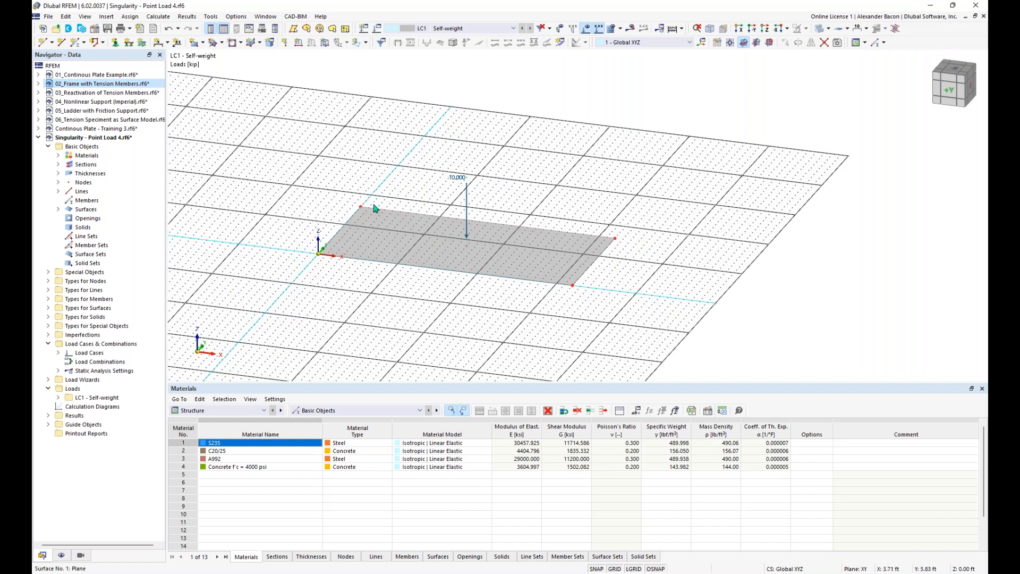
pyautogui.click(131, 43)
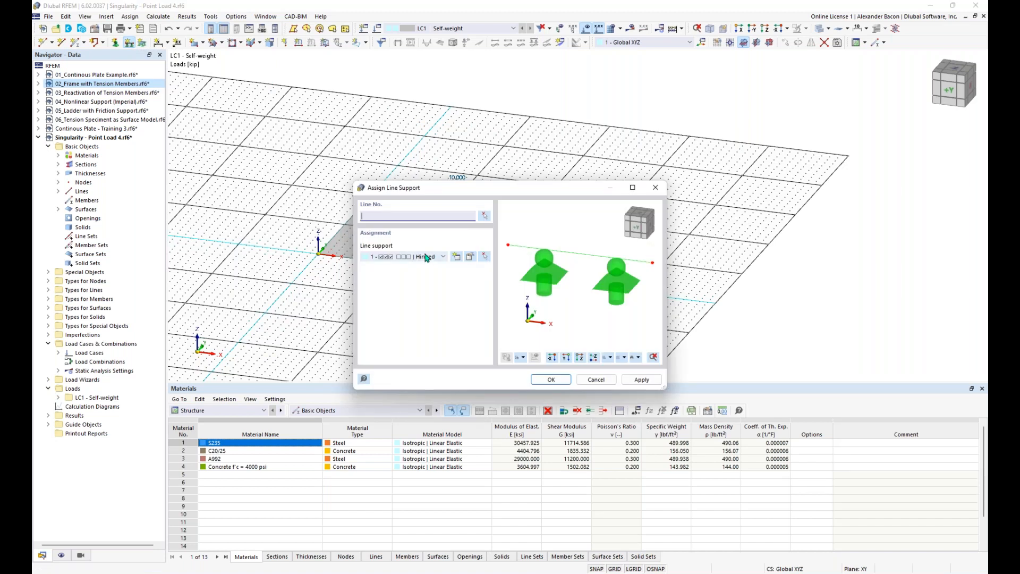
pyautogui.click(426, 257)
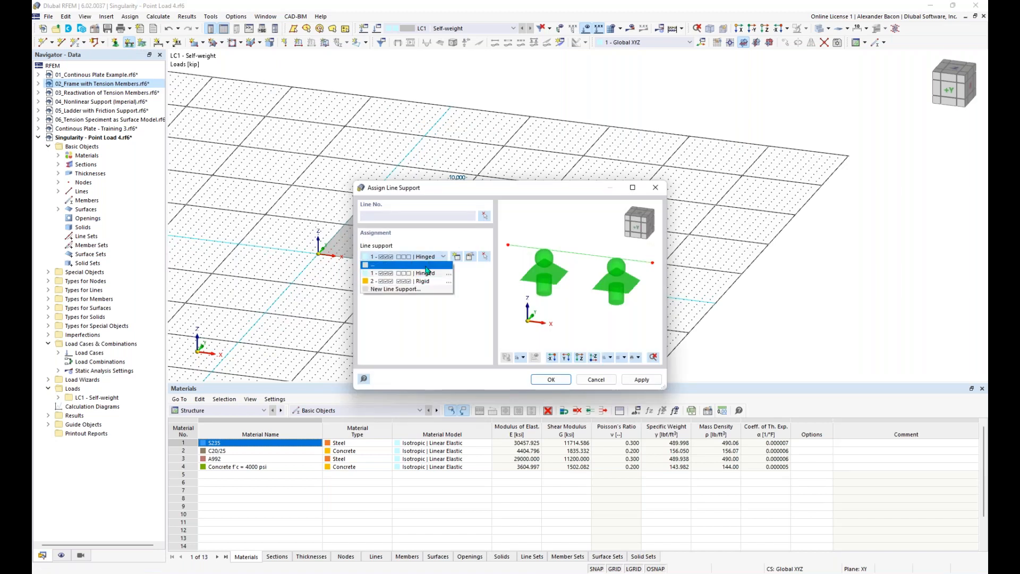
pyautogui.click(429, 275)
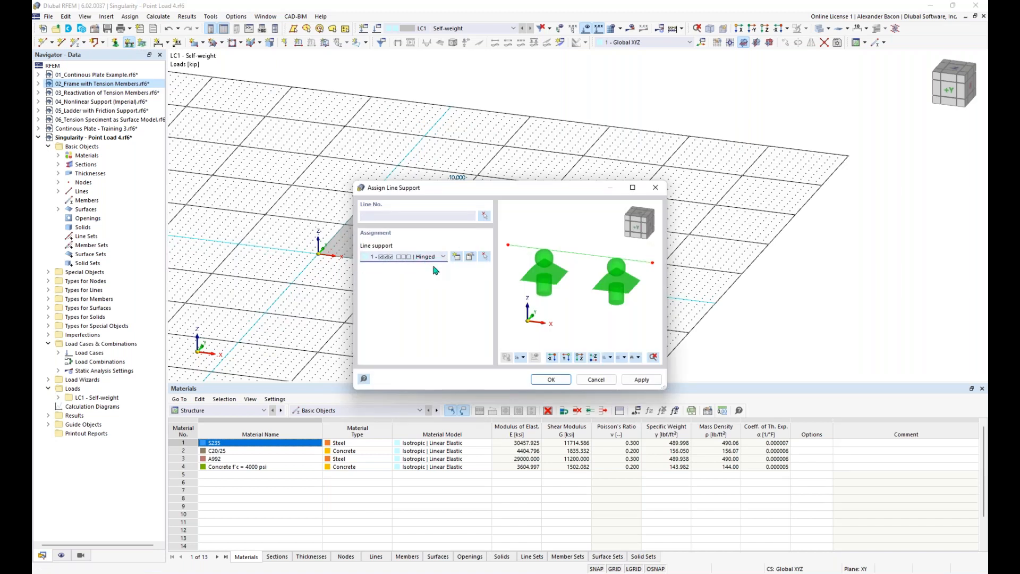
pyautogui.click(551, 379)
pyautogui.moveTo(668, 137); pyautogui.dragTo(277, 336)
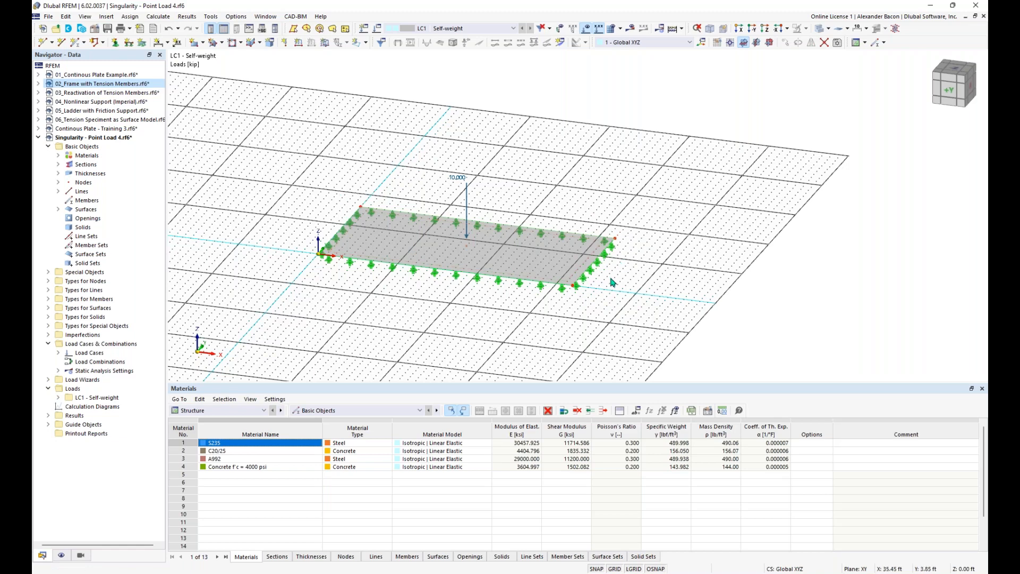
# Step: Select the plate together with its supports and point load
pyautogui.scroll(-3, 542, 286)
pyautogui.moveTo(569, 302); pyautogui.dragTo(490, 301, button='middle')
pyautogui.moveTo(611, 110); pyautogui.dragTo(286, 353)
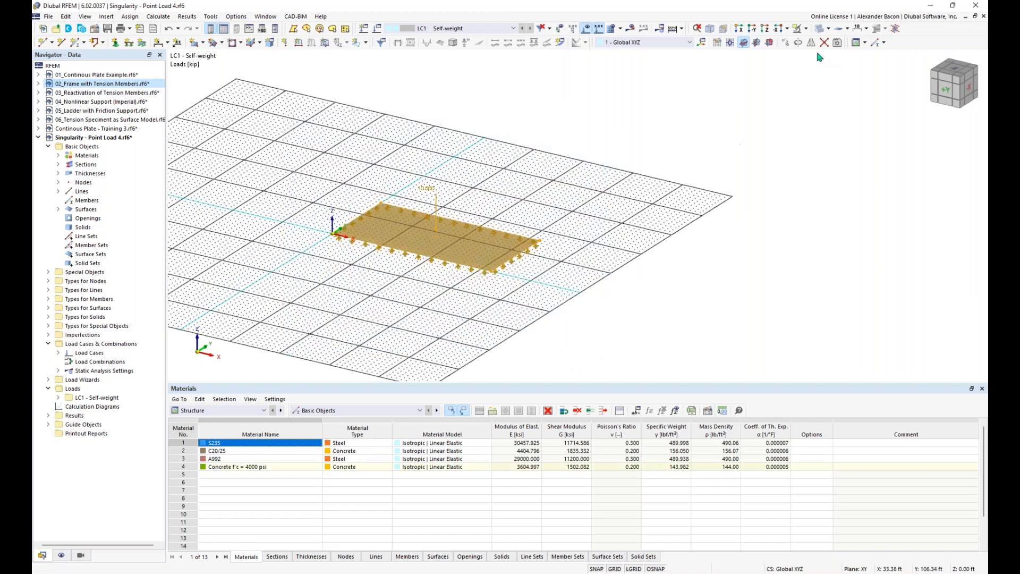
# Step: Copy the loaded, supported plate 3 times along X to get four plates in a row
pyautogui.click(787, 43)
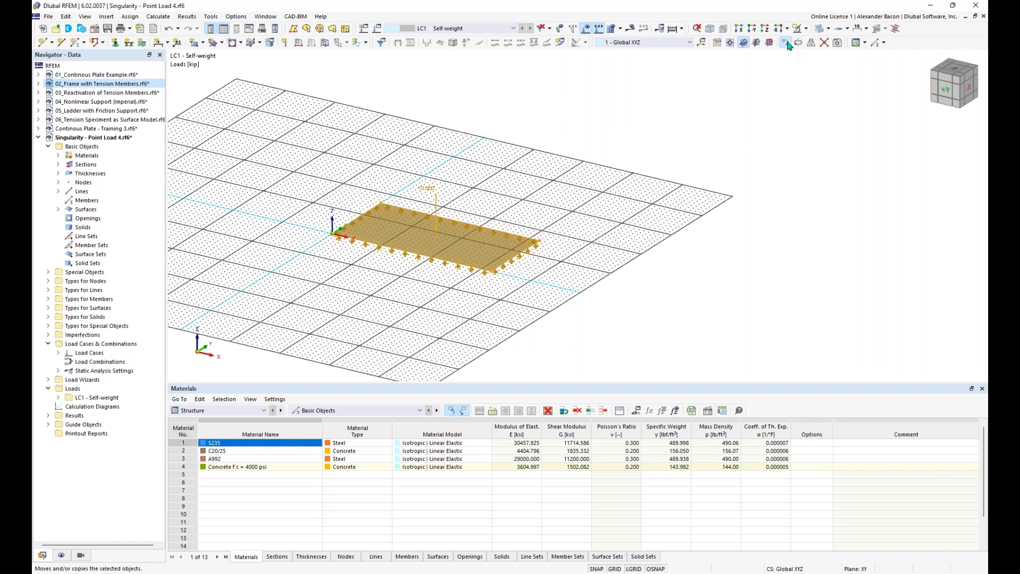
pyautogui.click(385, 206)
pyautogui.doubleClick(475, 212)
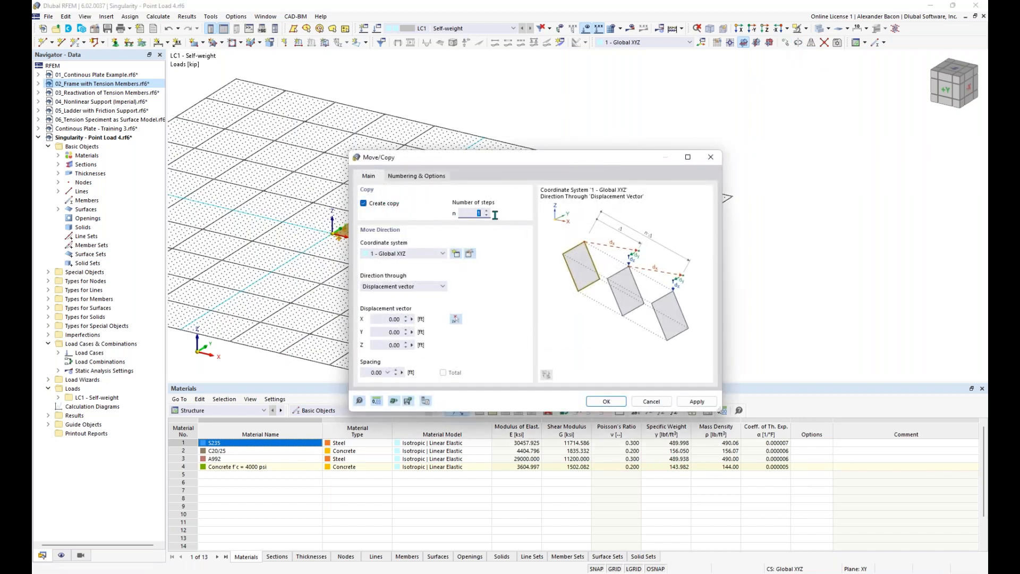
pyautogui.write('3')
pyautogui.doubleClick(385, 319)
pyautogui.click(607, 402)
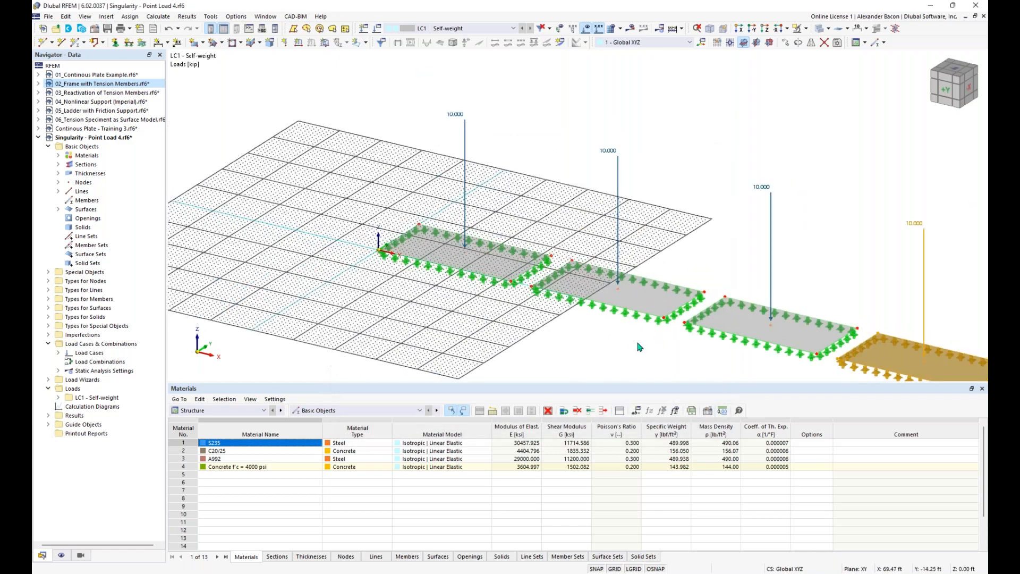
pyautogui.moveTo(645, 280); pyautogui.dragTo(431, 265, button='middle')
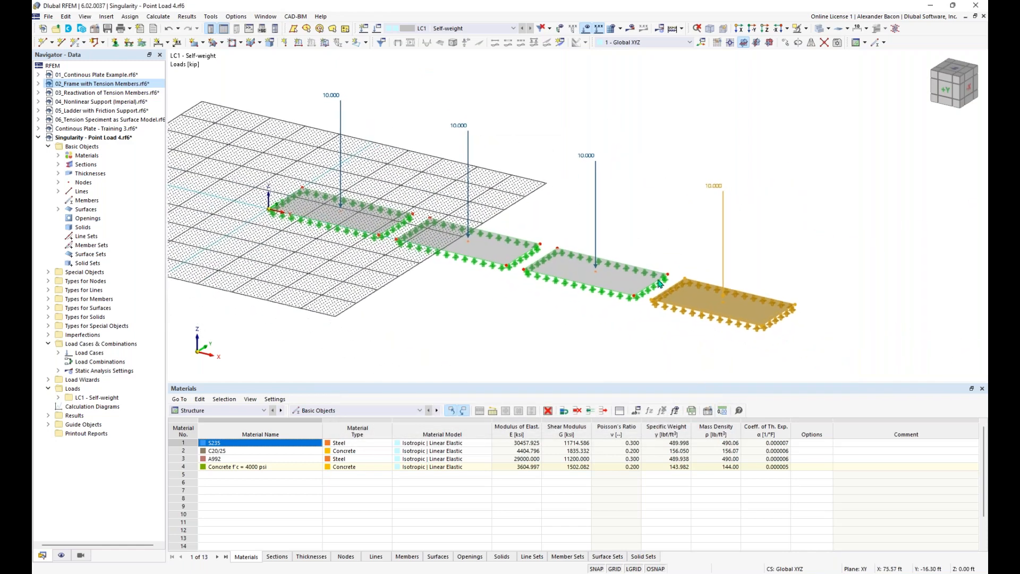
pyautogui.click(498, 301)
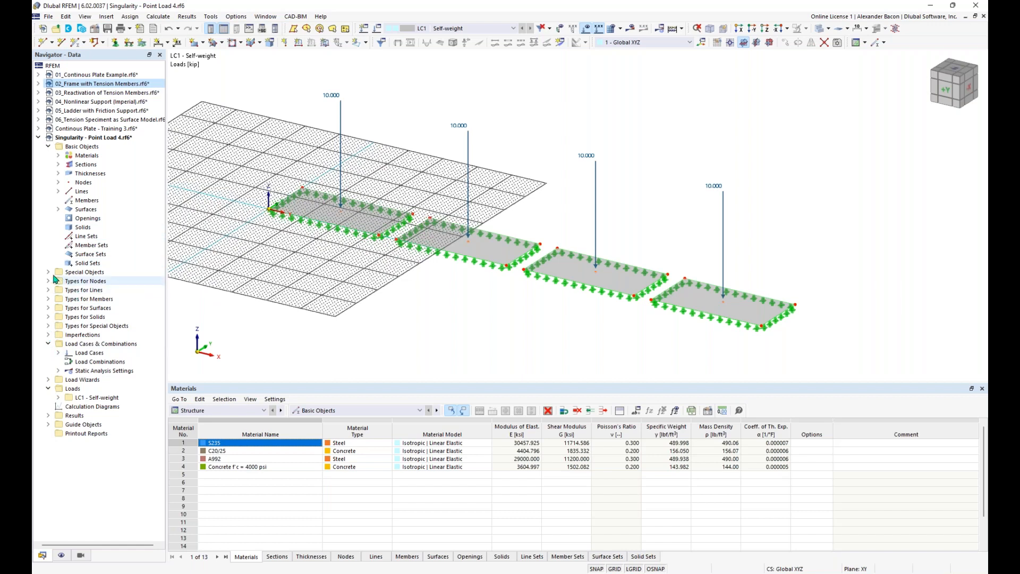
pyautogui.click(49, 308)
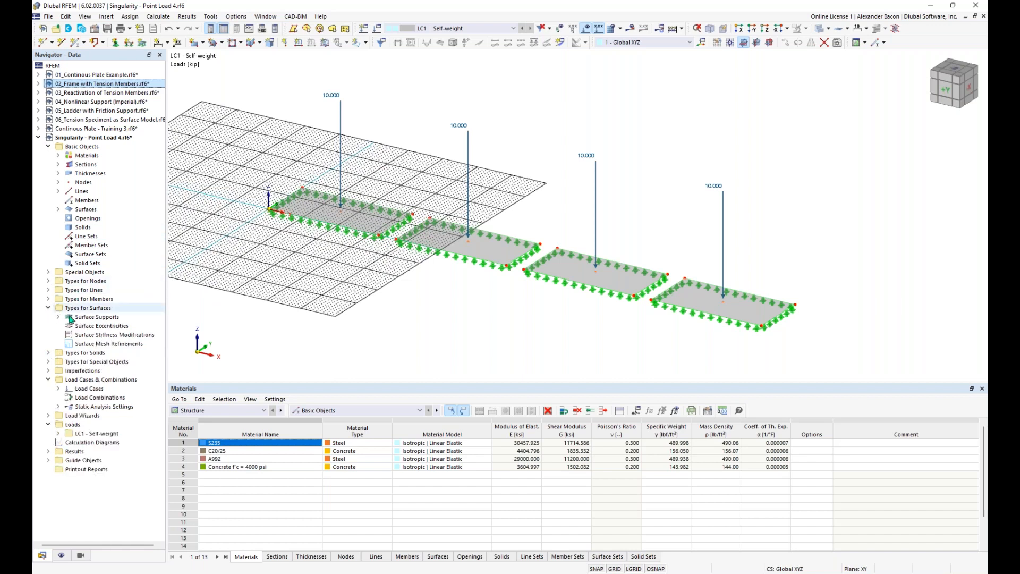
# Step: Create a surface mesh refinement with target FE length 7 ft and duplicate it three times
pyautogui.rightClick(99, 346)
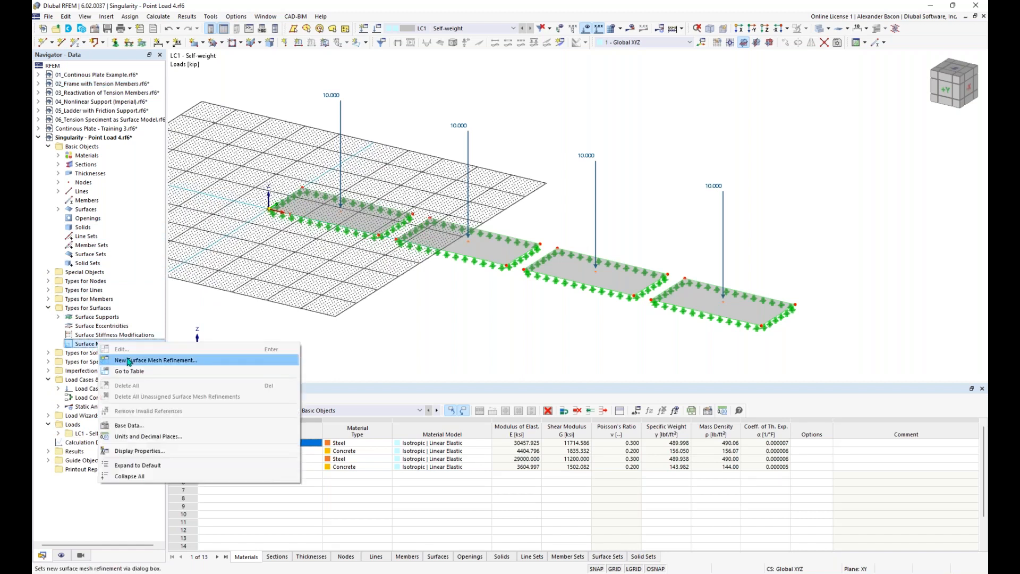
pyautogui.click(129, 361)
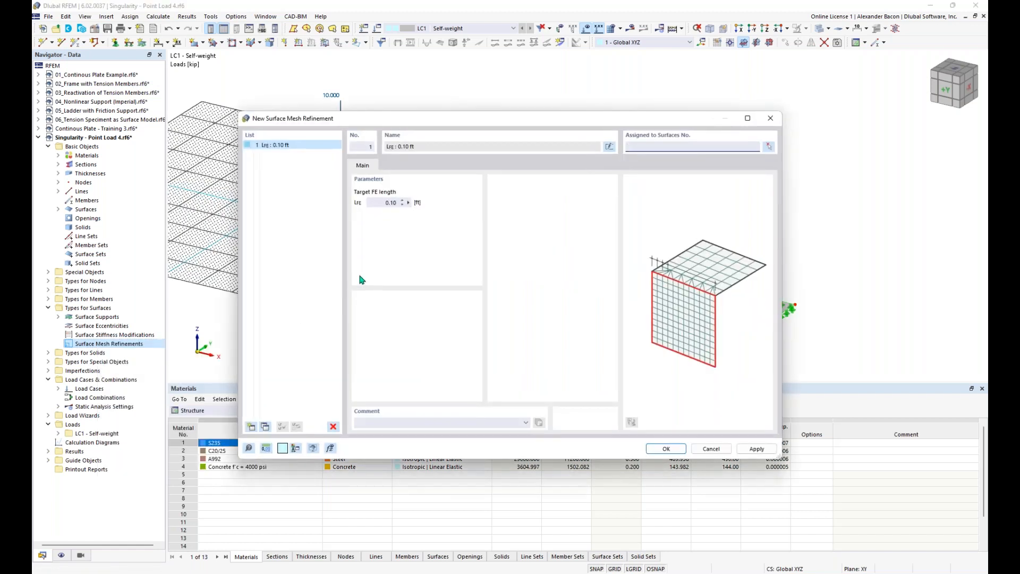
pyautogui.click(374, 202)
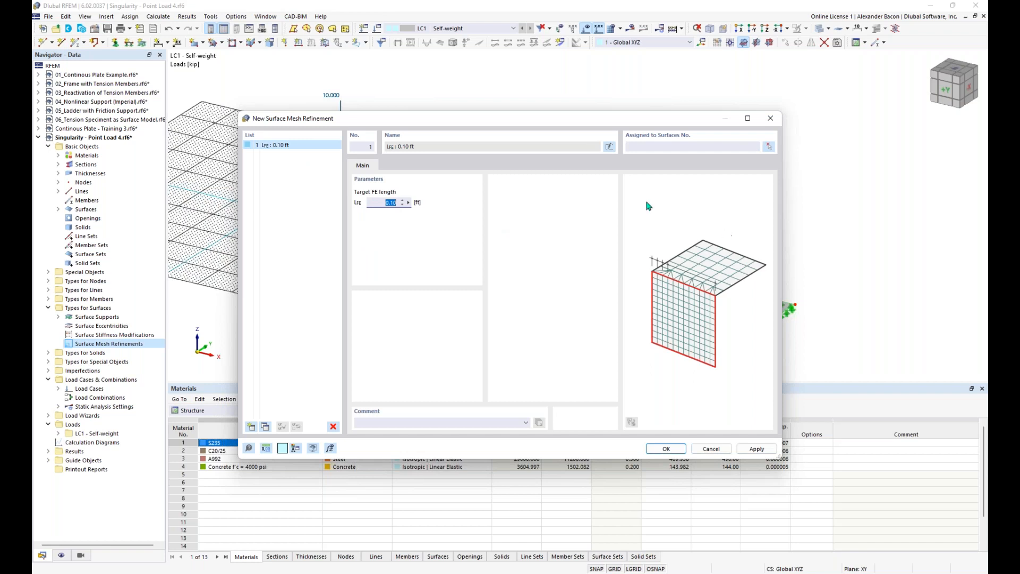
pyautogui.write('7')
pyautogui.click(265, 428)
pyautogui.click(265, 427)
pyautogui.click(265, 428)
# Step: Change the three copies' target FE lengths to 4.00, 1.25 and 0.40 ft
pyautogui.click(292, 155)
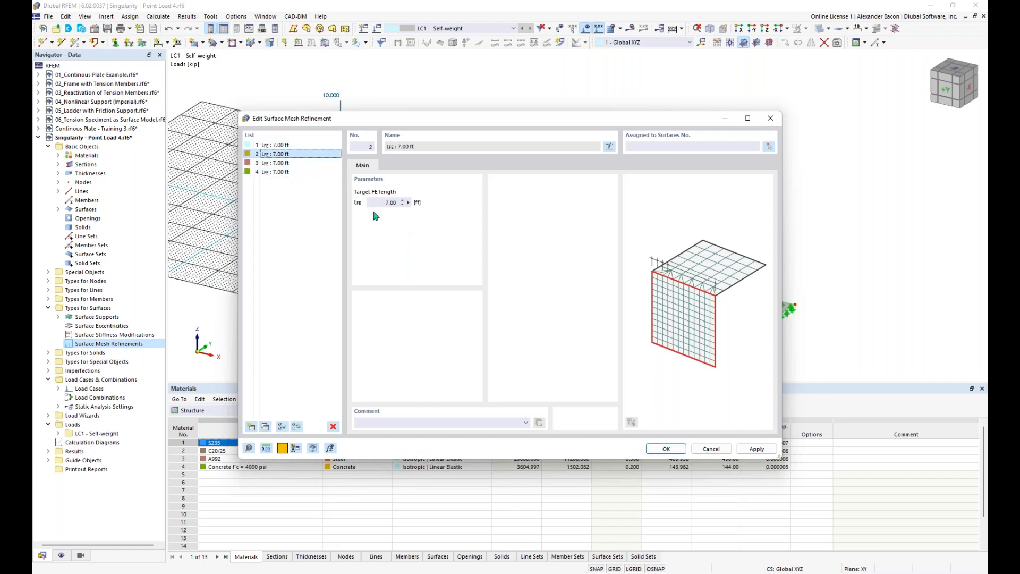
pyautogui.doubleClick(391, 203)
pyautogui.write('4')
pyautogui.click(298, 164)
pyautogui.doubleClick(388, 202)
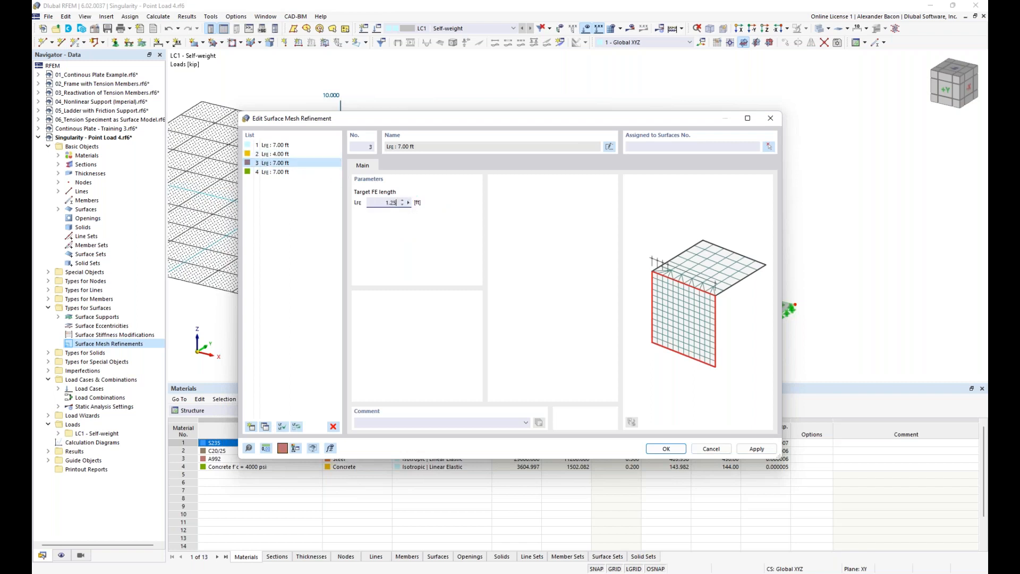
pyautogui.click(276, 171)
pyautogui.doubleClick(390, 203)
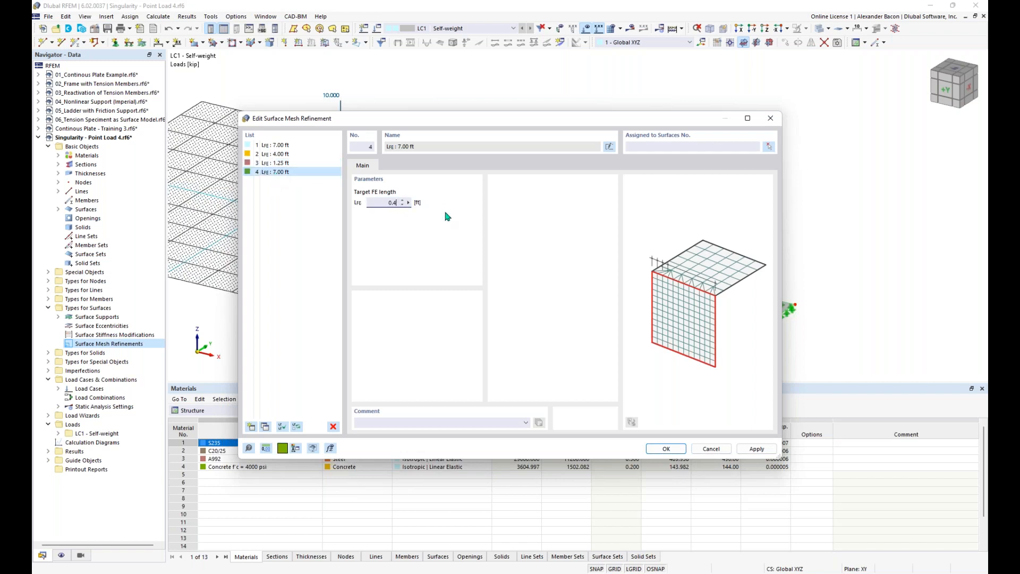
pyautogui.click(331, 208)
pyautogui.click(321, 148)
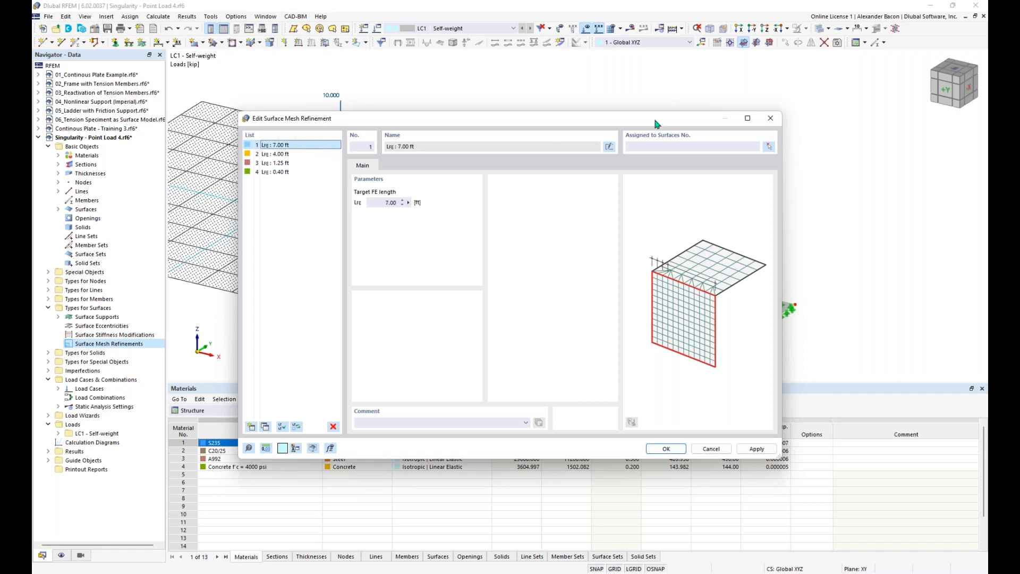
pyautogui.moveTo(633, 126); pyautogui.dragTo(566, 138)
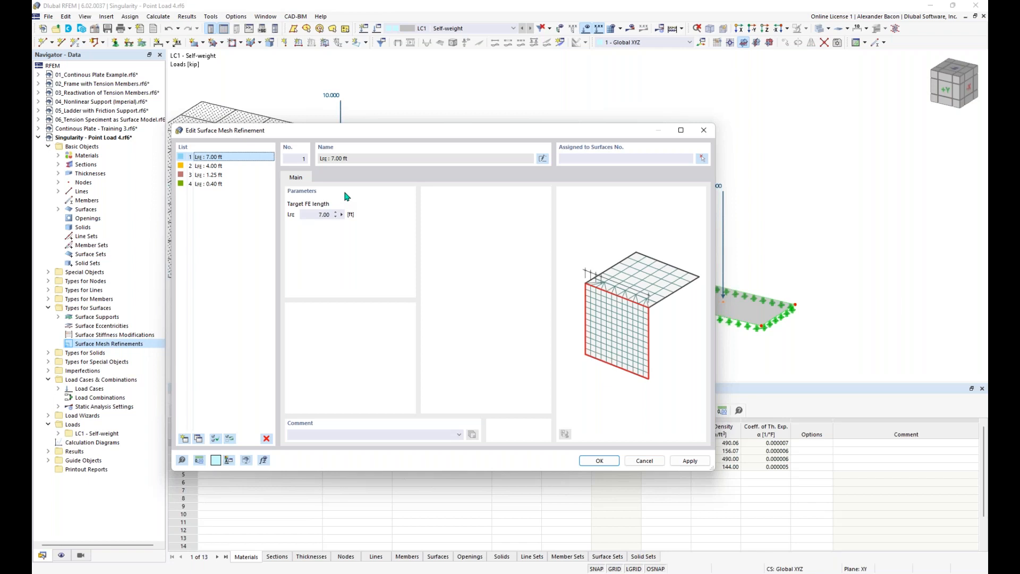
# Step: Enter surfaces 1, 2, 3 and 4 for the 7.00, 4.00, 1.25 and 0.40 ft refinements
pyautogui.click(600, 158)
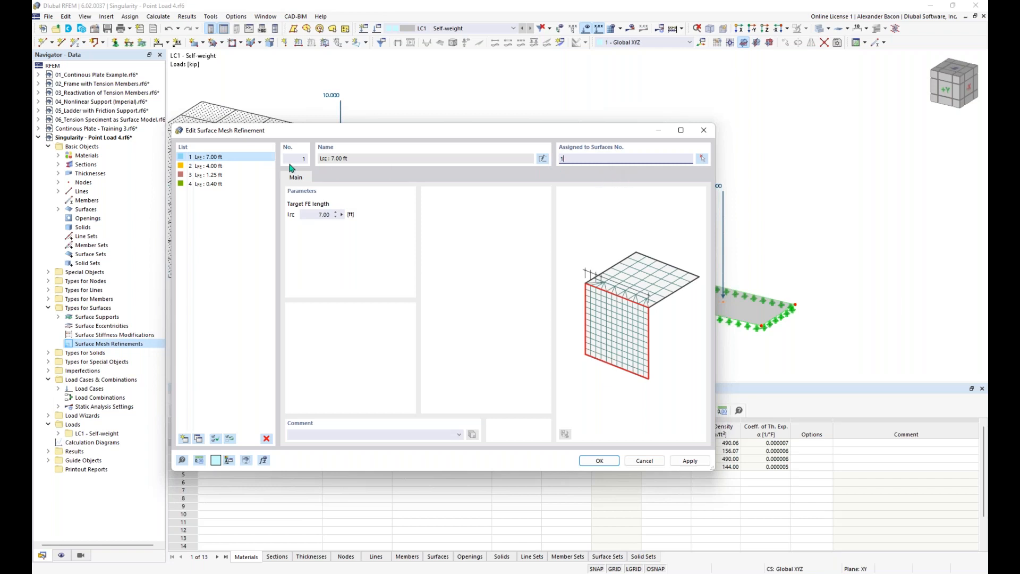
pyautogui.click(242, 166)
pyautogui.click(626, 157)
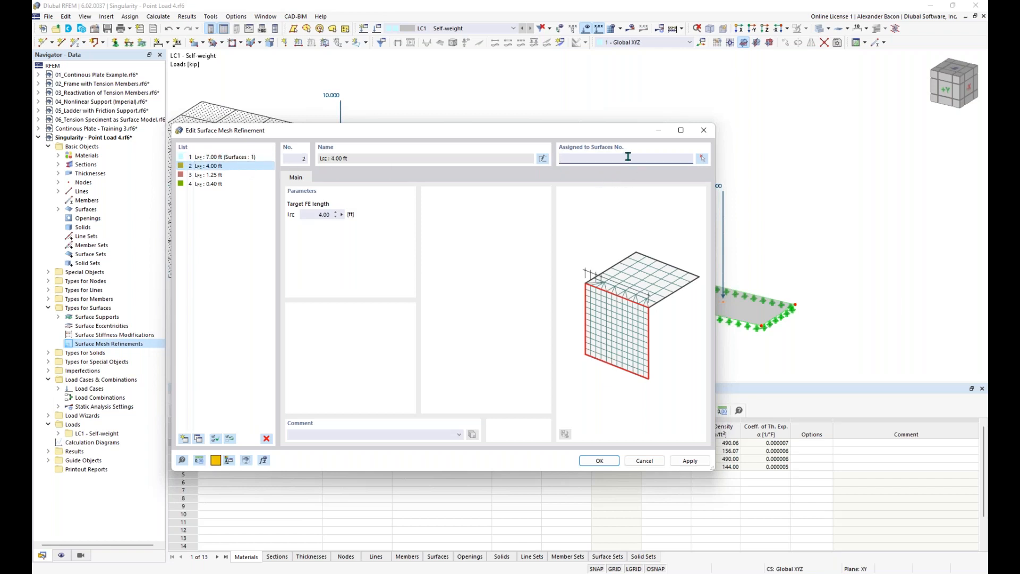
pyautogui.write('2')
pyautogui.click(250, 175)
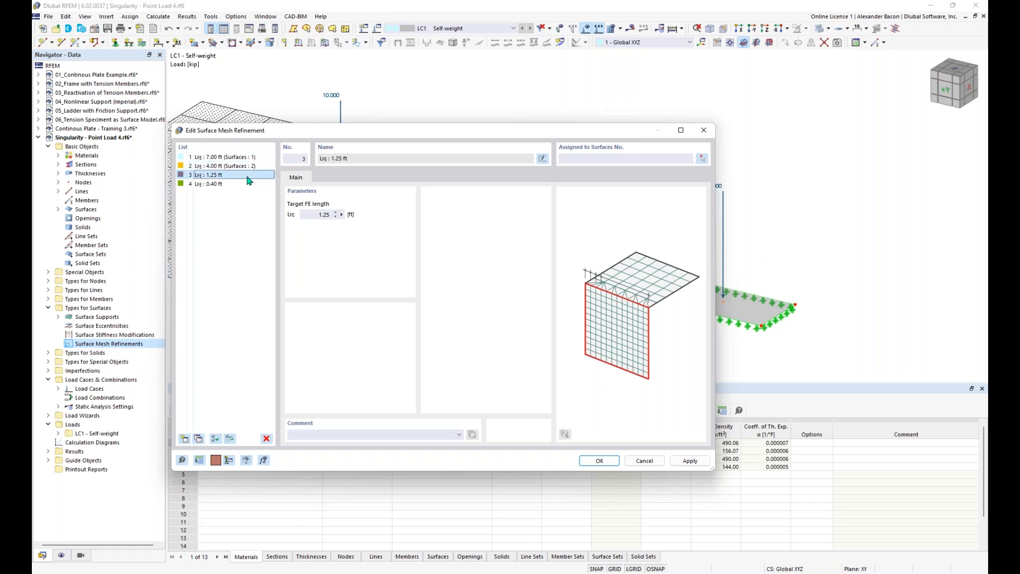
pyautogui.click(621, 159)
pyautogui.write('3')
pyautogui.click(234, 184)
pyautogui.click(613, 159)
pyautogui.write('4')
pyautogui.click(234, 210)
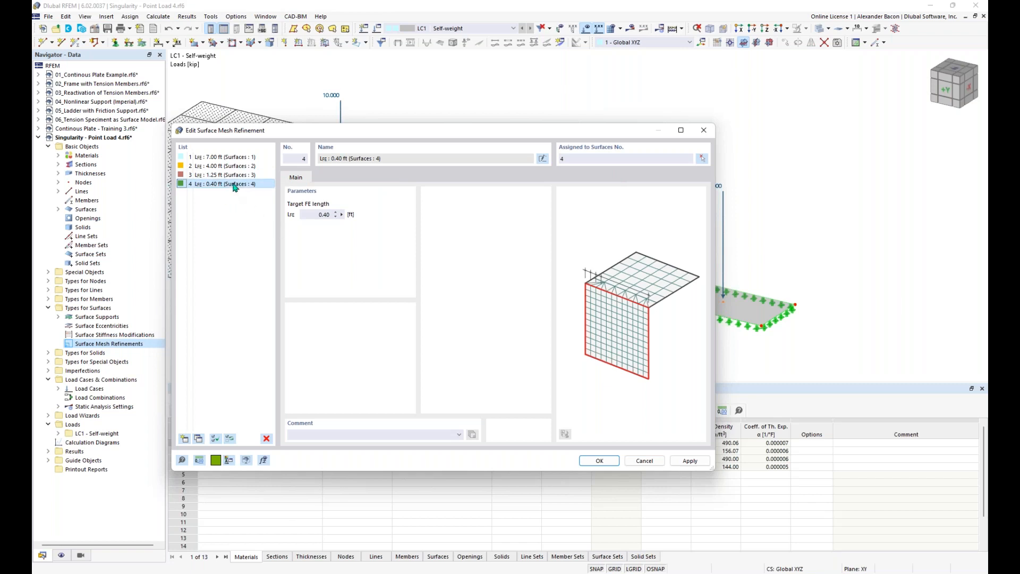
pyautogui.click(599, 461)
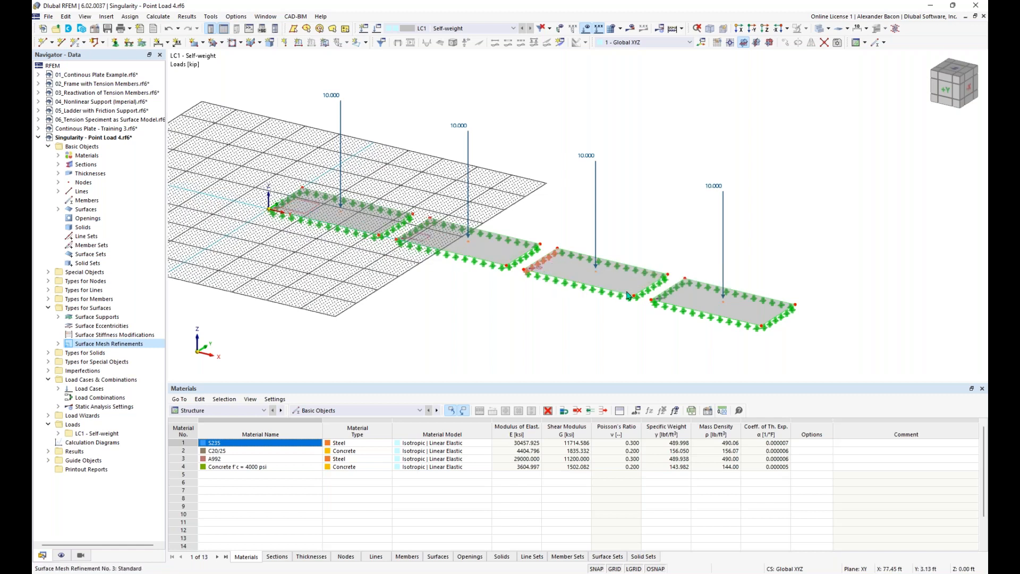
# Step: Hide the work-plane grid and reframe the view of the four plates
pyautogui.scroll(1, 422, 290)
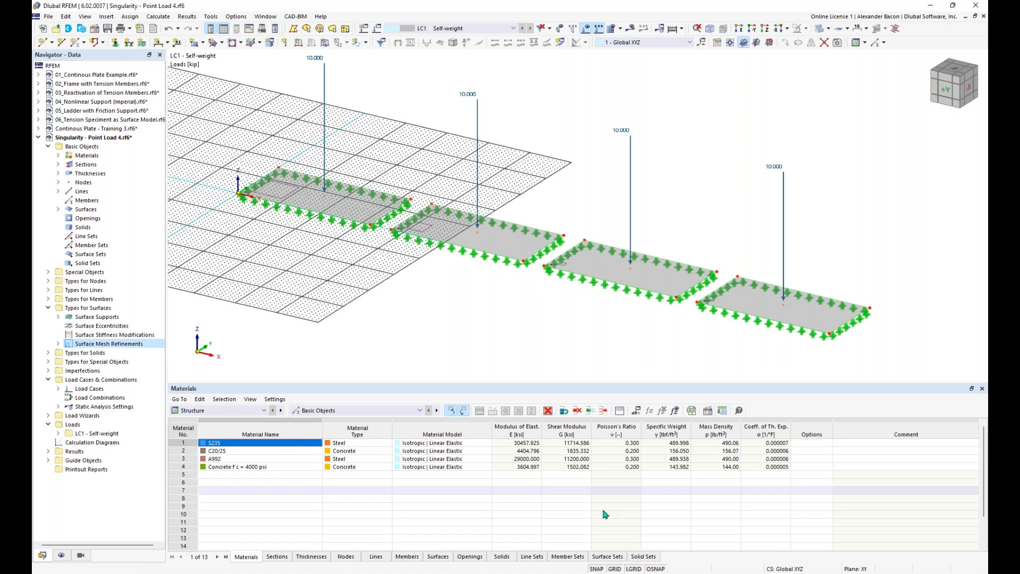
pyautogui.click(615, 569)
pyautogui.moveTo(507, 326)
pyautogui.mouseDown(button='middle')
pyautogui.moveTo(496, 342)
pyautogui.moveTo(504, 336)
pyautogui.mouseUp(button='middle')
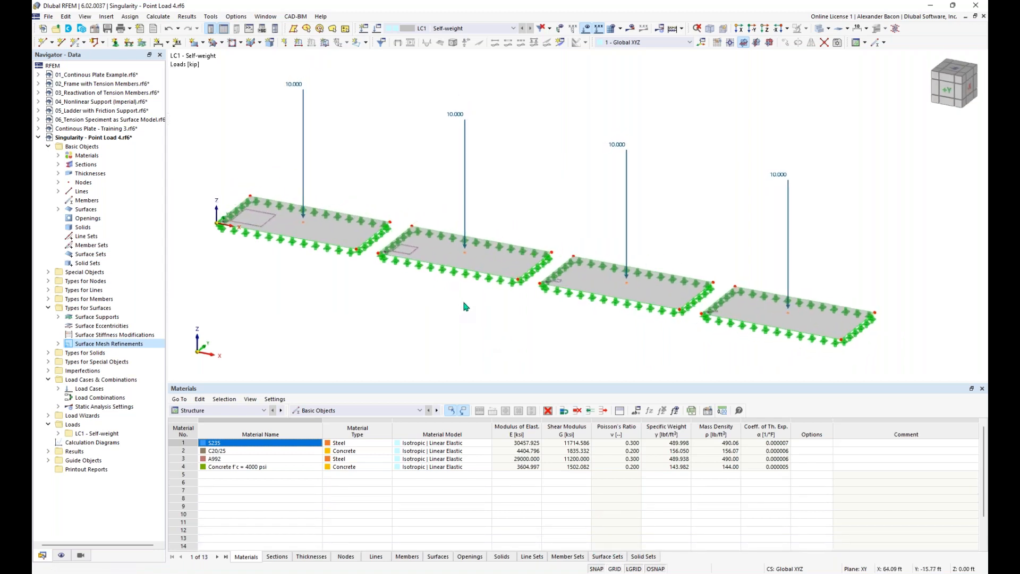
pyautogui.scroll(-1, 465, 307)
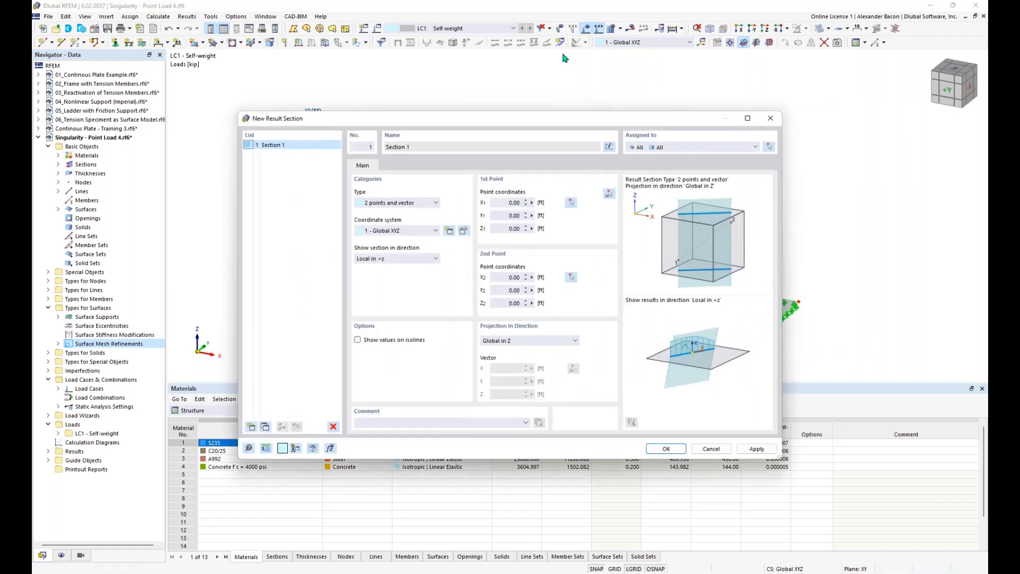
# Step: Create Section 1, type 2 points and vector, from X 0 to 143 ft at Y 8 ft
pyautogui.click(610, 194)
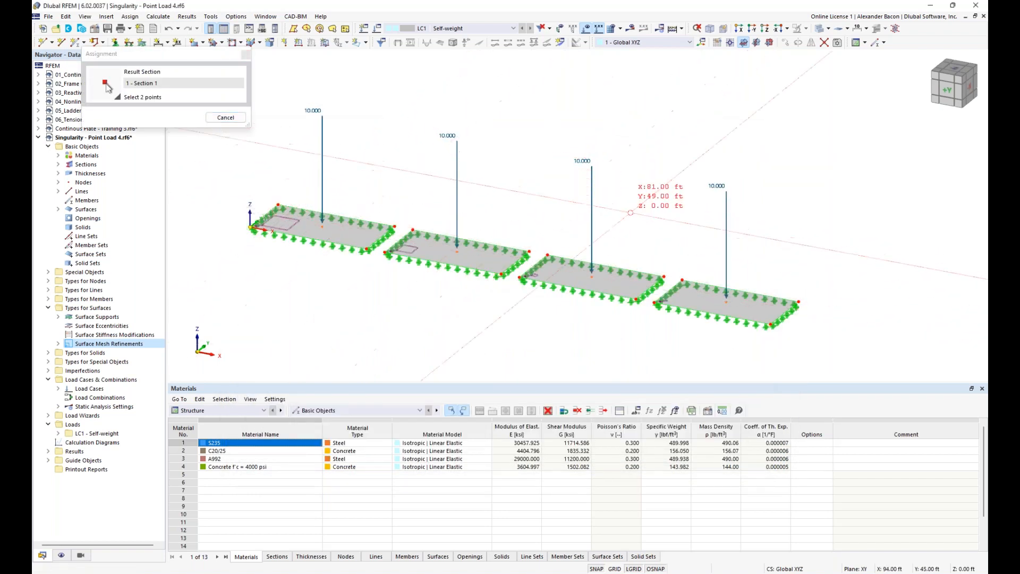
pyautogui.click(798, 307)
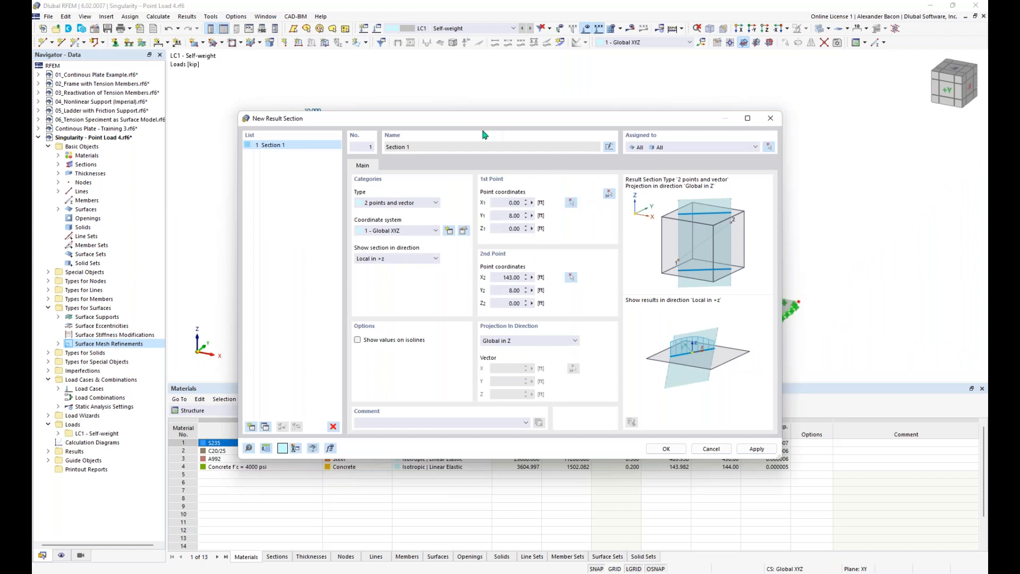
pyautogui.moveTo(492, 125)
pyautogui.mouseDown()
pyautogui.moveTo(473, 107)
pyautogui.moveTo(480, 113)
pyautogui.mouseUp()
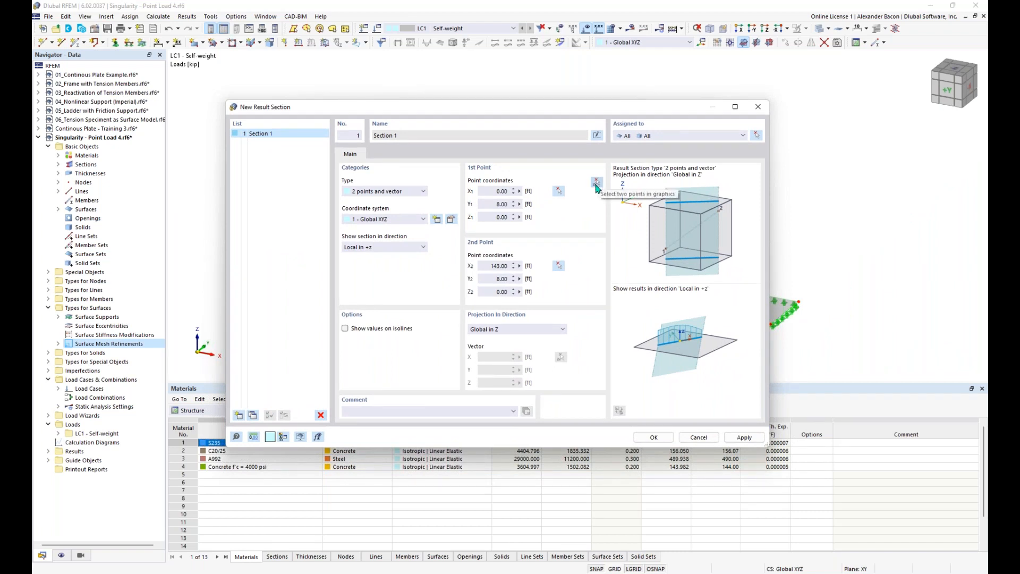
pyautogui.click(385, 193)
pyautogui.click(386, 201)
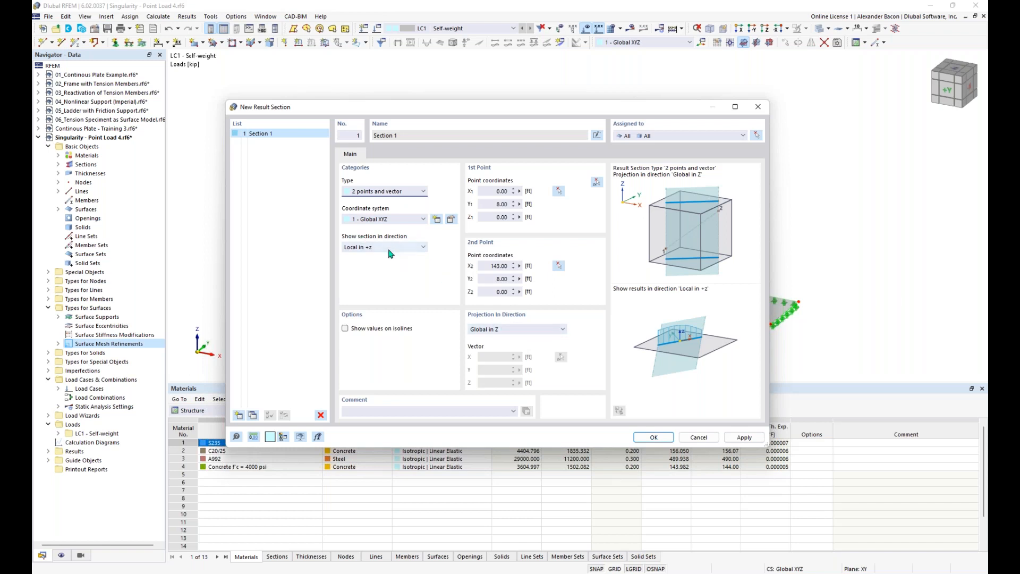
pyautogui.click(654, 438)
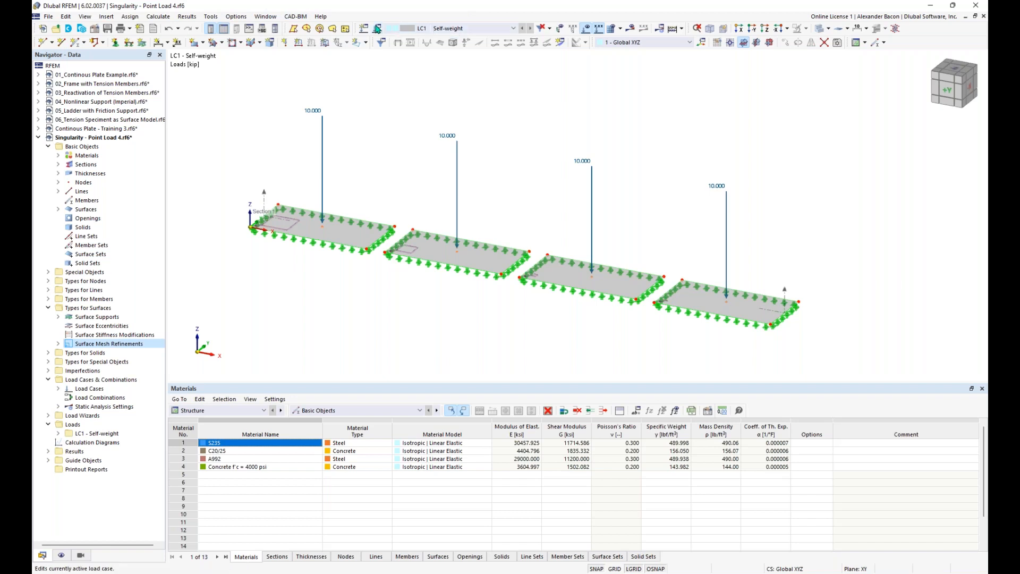
# Step: Exclude self-weight from LC1, calculate the model, and view the deformation results
pyautogui.click(377, 29)
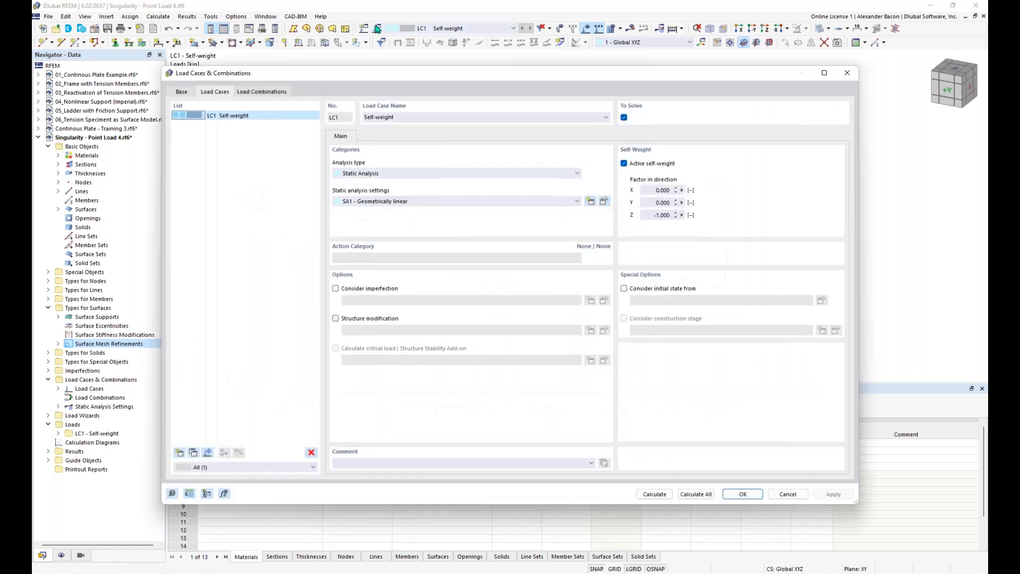
pyautogui.click(639, 164)
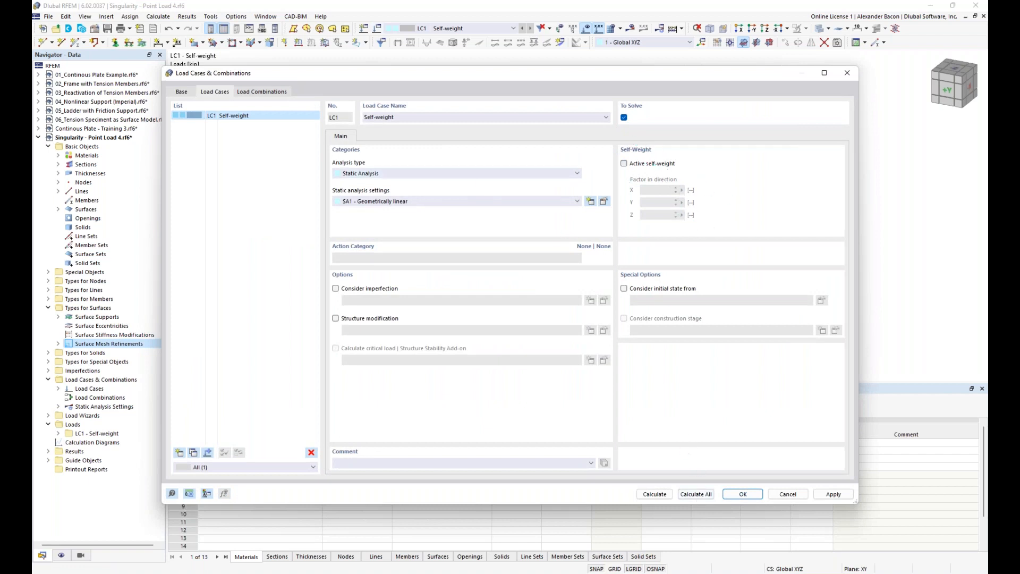
pyautogui.click(655, 495)
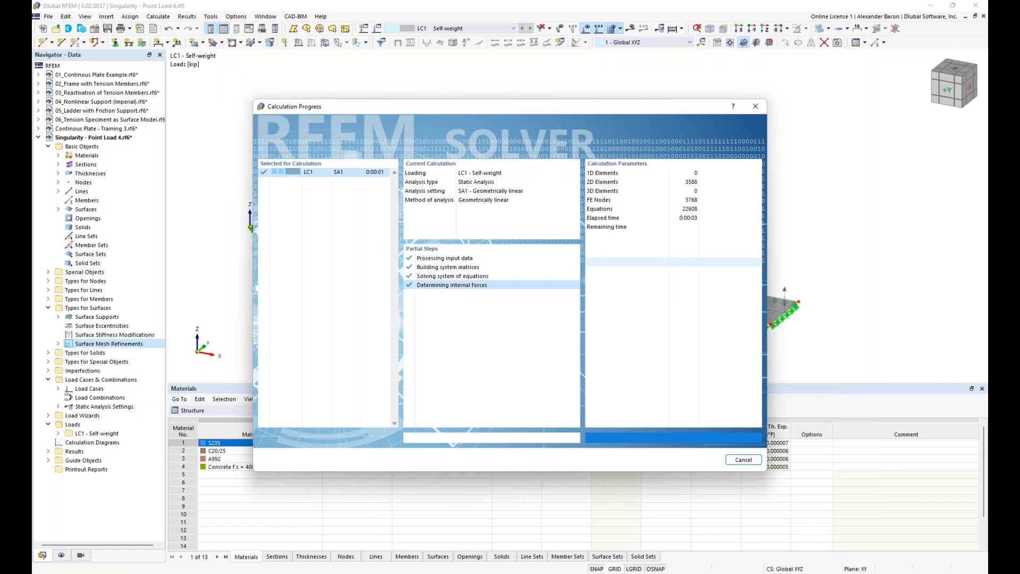
pyautogui.scroll(-1, 644, 338)
pyautogui.moveTo(643, 339); pyautogui.dragTo(563, 299, button='middle')
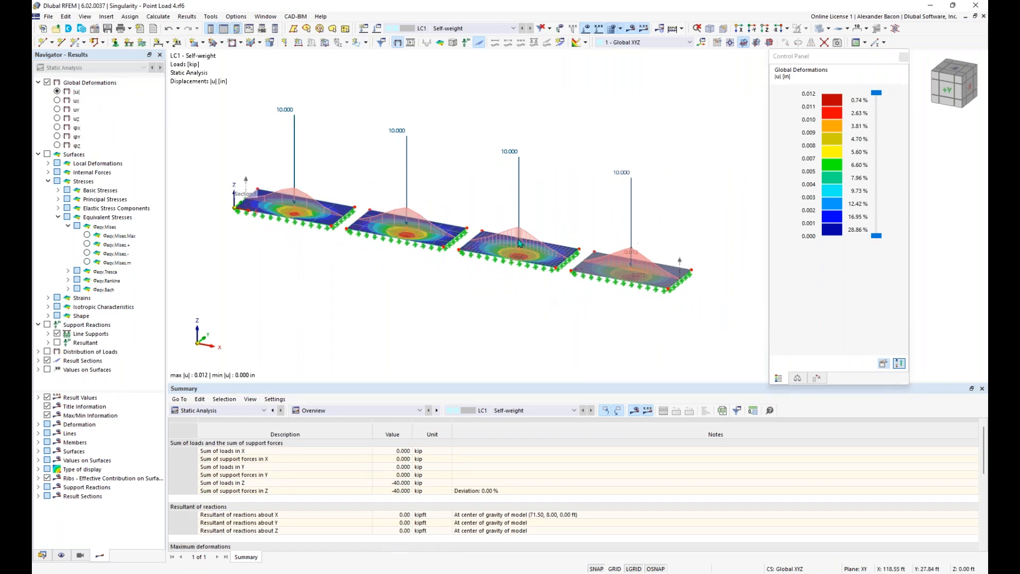
# Step: Label local extreme values on the result section diagrams
pyautogui.click(38, 496)
pyautogui.click(57, 514)
pyautogui.keyDown('ctrl'); pyautogui.moveTo(437, 312); pyautogui.dragTo(449, 297, button='middle'); pyautogui.keyUp('ctrl')
pyautogui.moveTo(584, 320); pyautogui.dragTo(564, 325, button='middle')
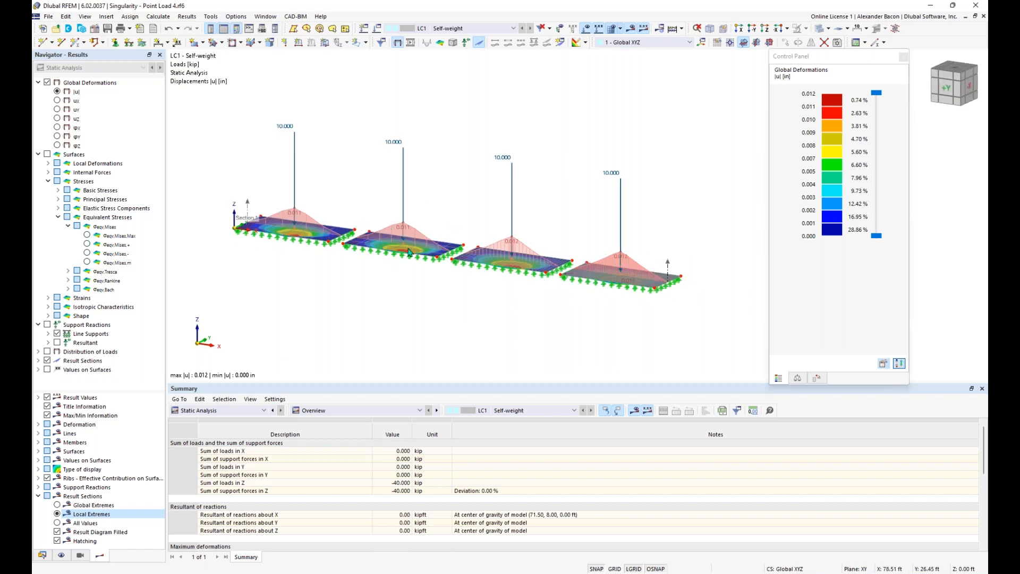
pyautogui.scroll(1, 408, 251)
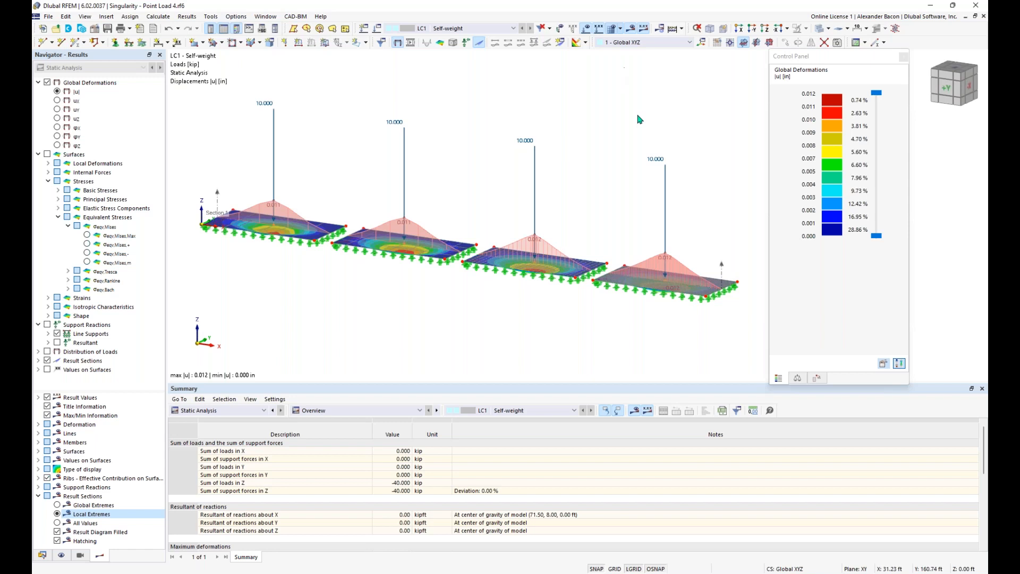
# Step: Shrink the nodal load arrows, then hide the loads from the model view
pyautogui.rightClick(528, 141)
pyautogui.moveTo(647, 211); pyautogui.dragTo(562, 214)
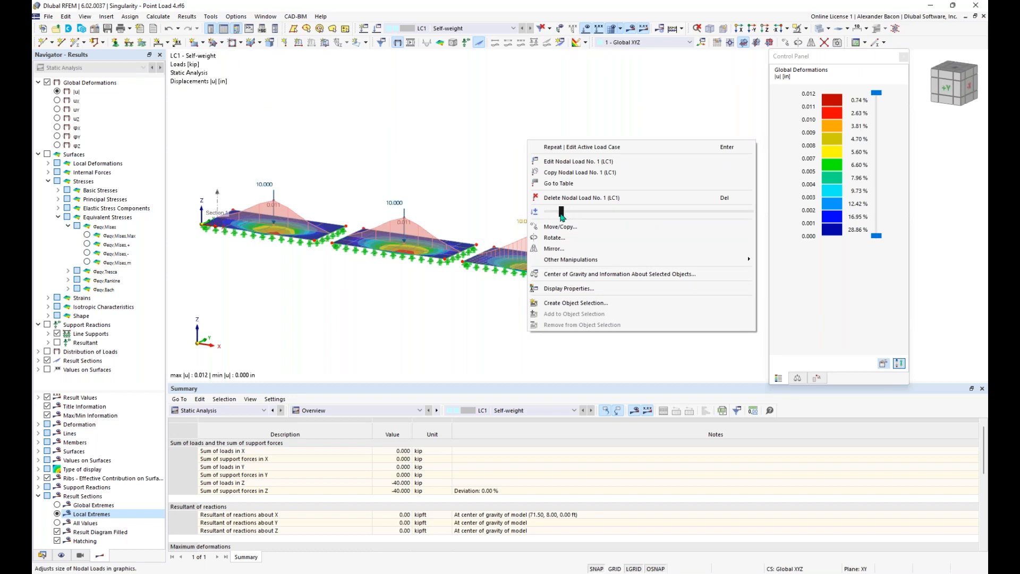
pyautogui.click(420, 169)
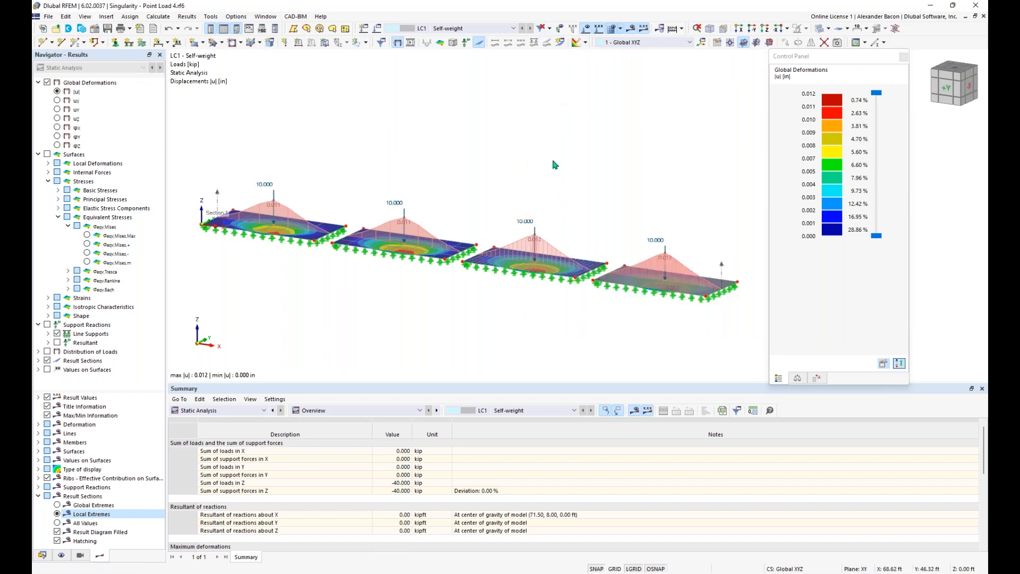
pyautogui.click(586, 28)
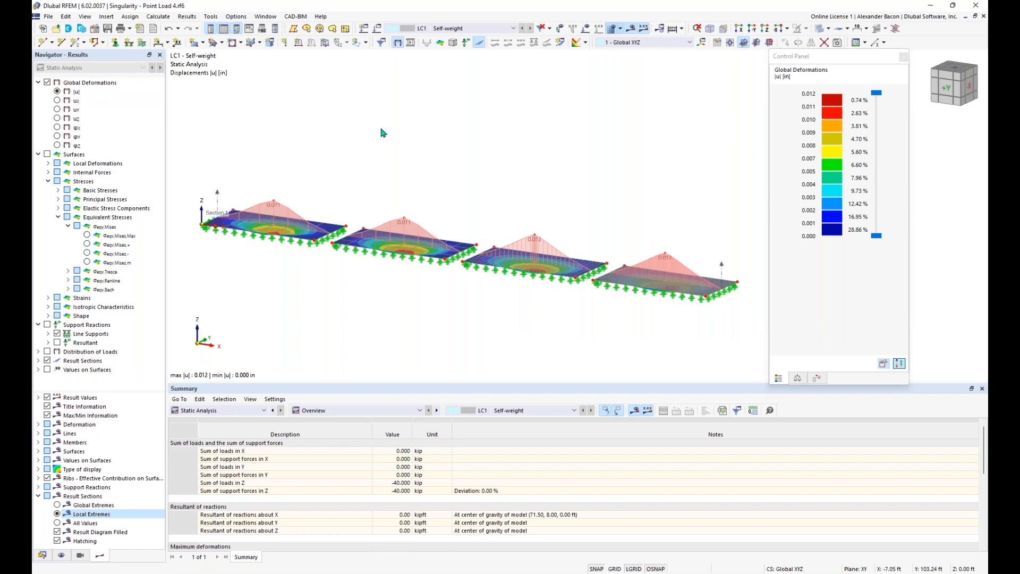
# Step: Orbit and pan to an oblique view of all four plates' section diagrams
pyautogui.keyDown('ctrl'); pyautogui.moveTo(458, 295); pyautogui.dragTo(522, 268, button='middle'); pyautogui.keyUp('ctrl')
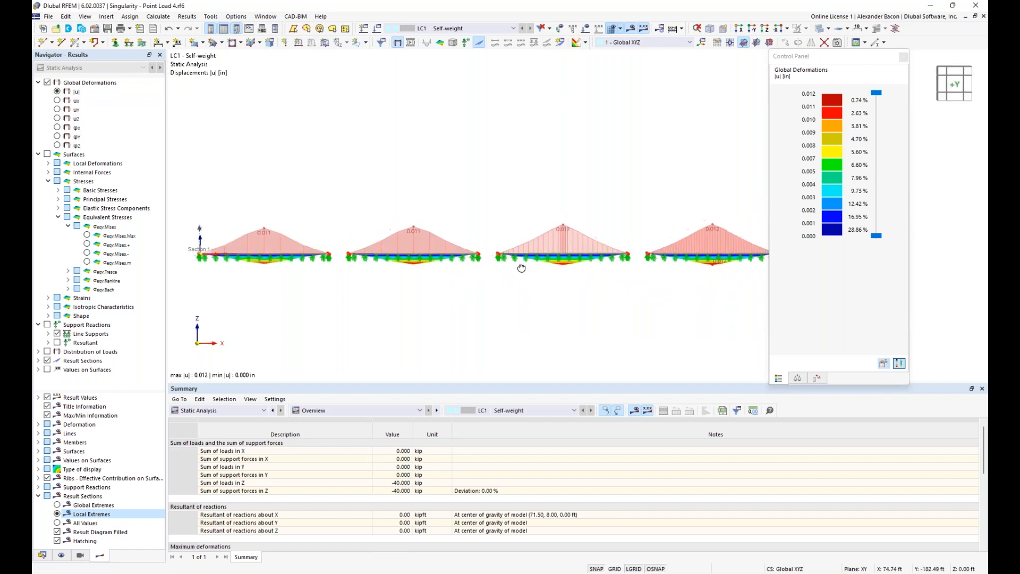
pyautogui.scroll(-1, 573, 289)
pyautogui.moveTo(573, 288); pyautogui.dragTo(517, 276, button='middle')
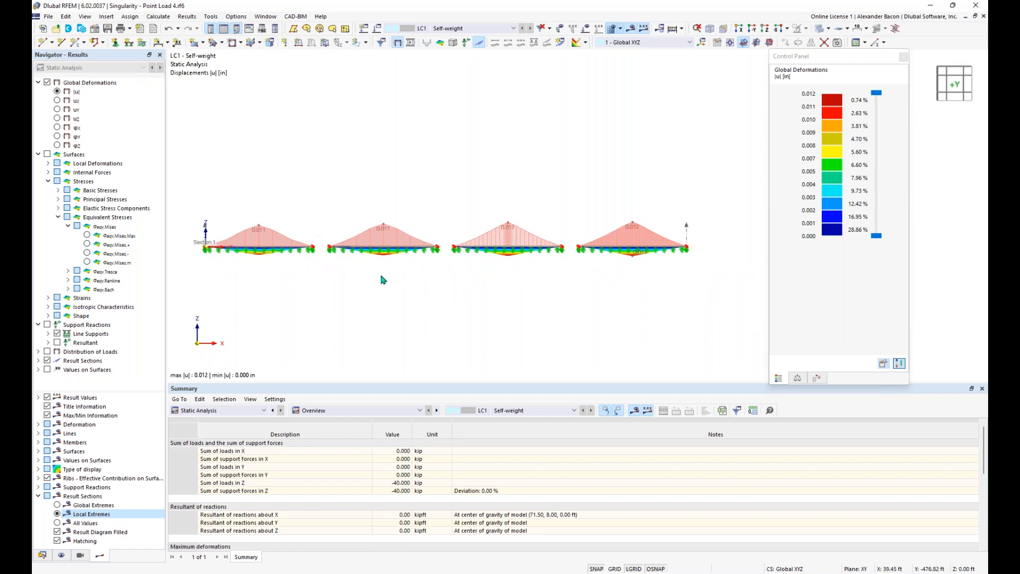
pyautogui.moveTo(407, 273)
pyautogui.mouseDown(button='middle')
pyautogui.moveTo(460, 269)
pyautogui.moveTo(374, 289)
pyautogui.moveTo(418, 273)
pyautogui.mouseUp(button='middle')
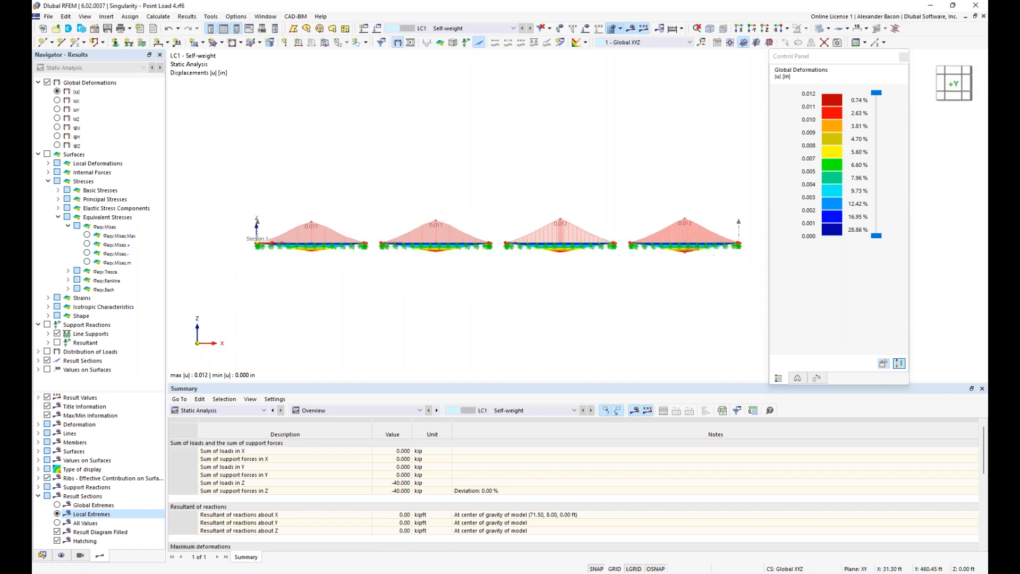
pyautogui.scroll(3, 561, 275)
pyautogui.scroll(1, 511, 279)
pyautogui.moveTo(509, 281); pyautogui.dragTo(606, 294, button='middle')
pyautogui.moveTo(369, 318); pyautogui.dragTo(562, 300, button='middle')
pyautogui.scroll(-3, 478, 296)
pyautogui.moveTo(505, 320); pyautogui.dragTo(468, 322, button='middle')
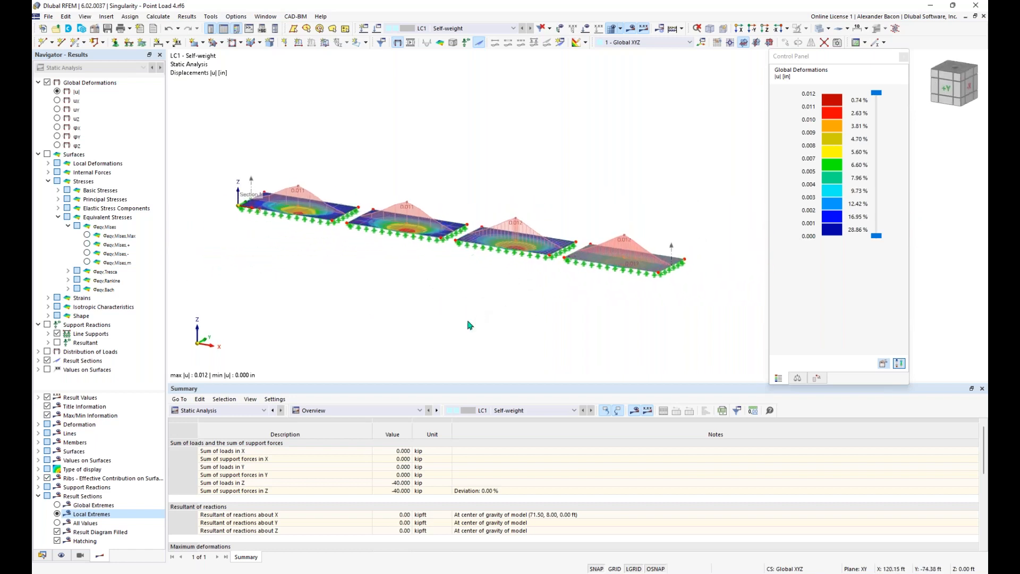
# Step: Switch the plates to surface internal force mx moment results
pyautogui.click(47, 154)
pyautogui.click(58, 217)
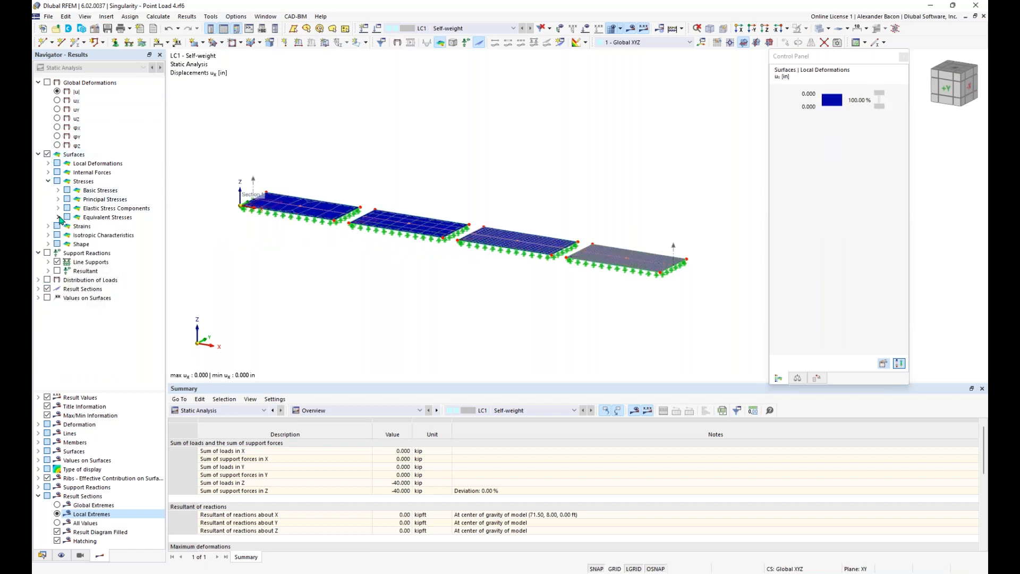
pyautogui.click(48, 172)
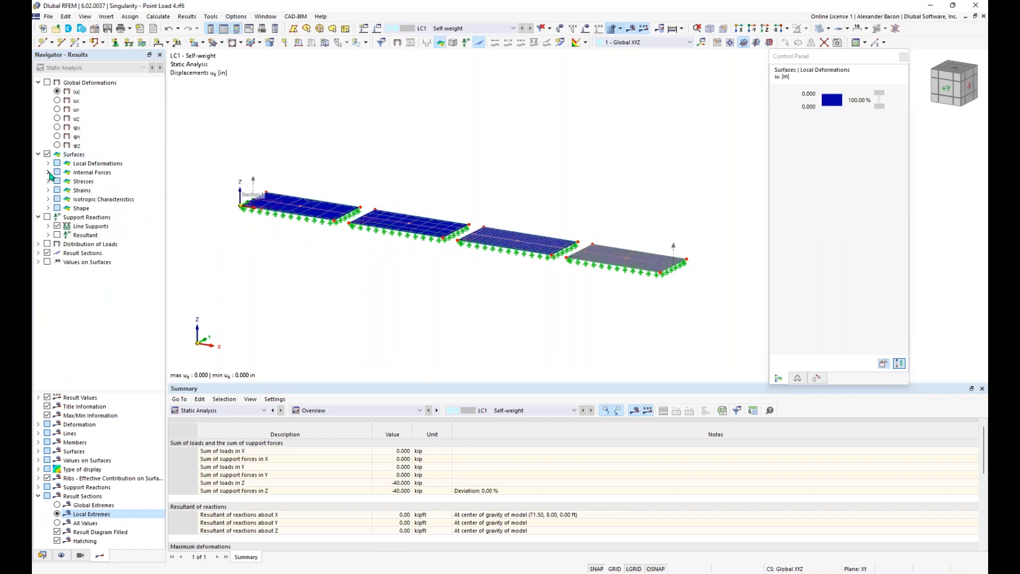
pyautogui.click(58, 181)
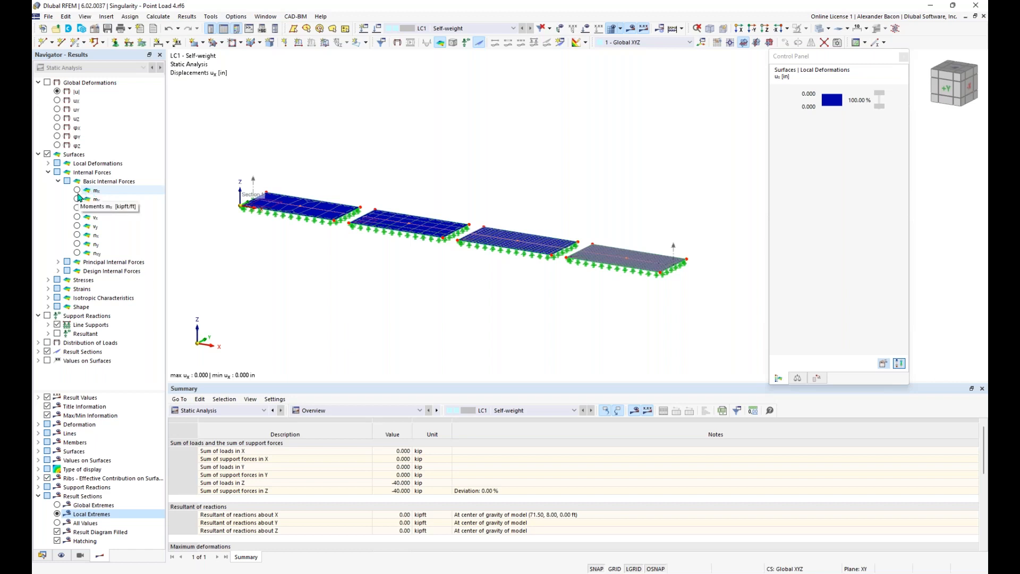
pyautogui.click(77, 190)
pyautogui.moveTo(507, 291); pyautogui.dragTo(543, 274, button='middle')
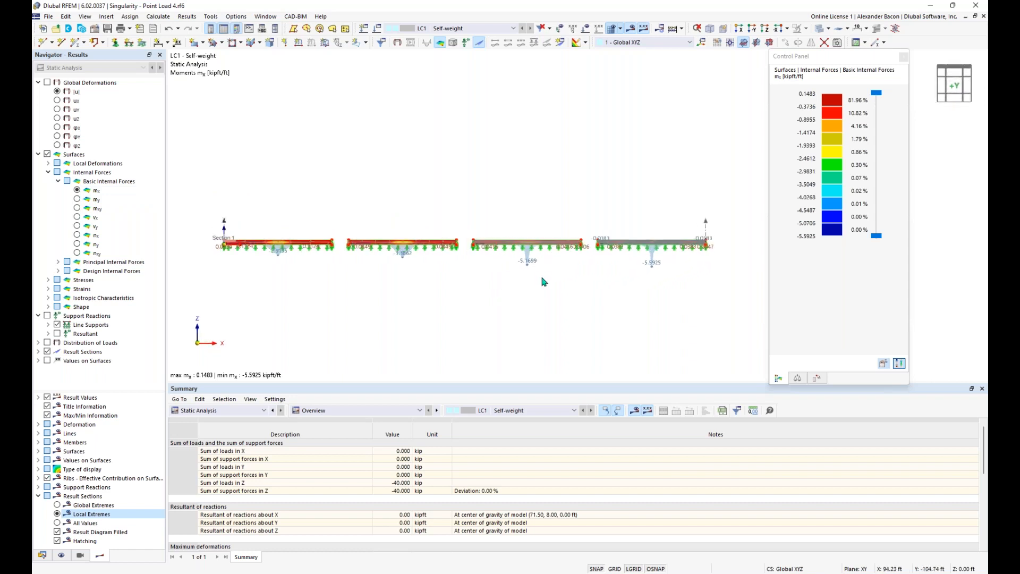
pyautogui.scroll(1, 440, 292)
# Step: Dock the result legend Control Panel to the right of the view
pyautogui.moveTo(815, 63); pyautogui.dragTo(928, 202)
pyautogui.scroll(1, 343, 252)
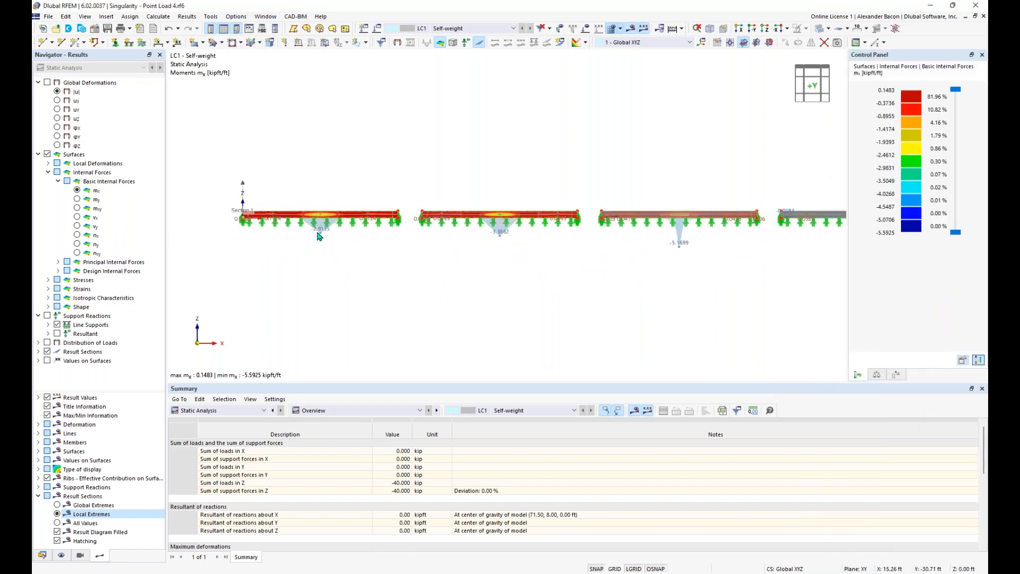
pyautogui.scroll(2, 318, 236)
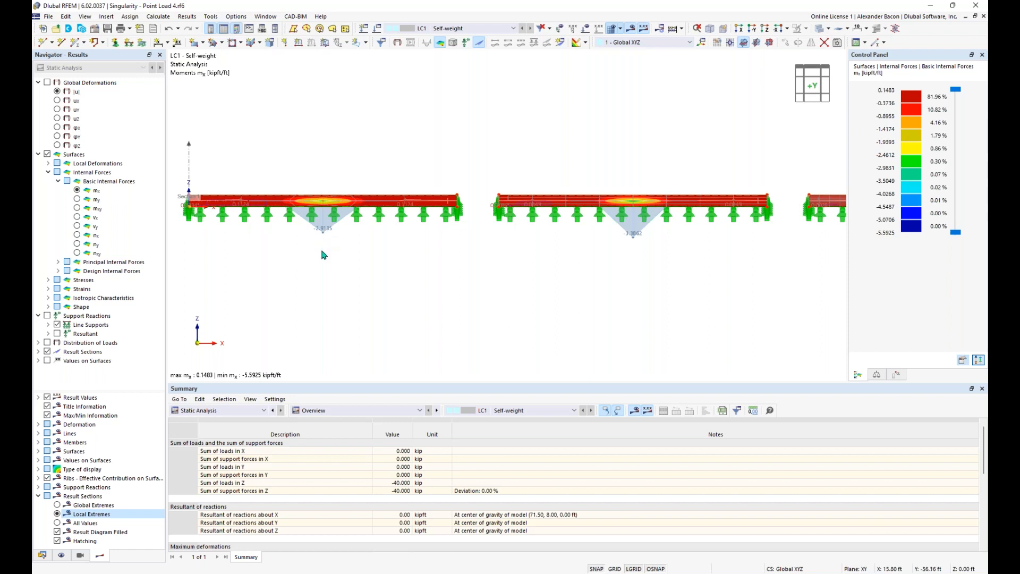
pyautogui.scroll(-1, 323, 254)
# Step: Pan across all four plates and orbit to an edge-on front view
pyautogui.moveTo(514, 268); pyautogui.dragTo(301, 273, button='middle')
pyautogui.moveTo(554, 280); pyautogui.dragTo(348, 278, button='middle')
pyautogui.moveTo(694, 262); pyautogui.dragTo(584, 260, button='middle')
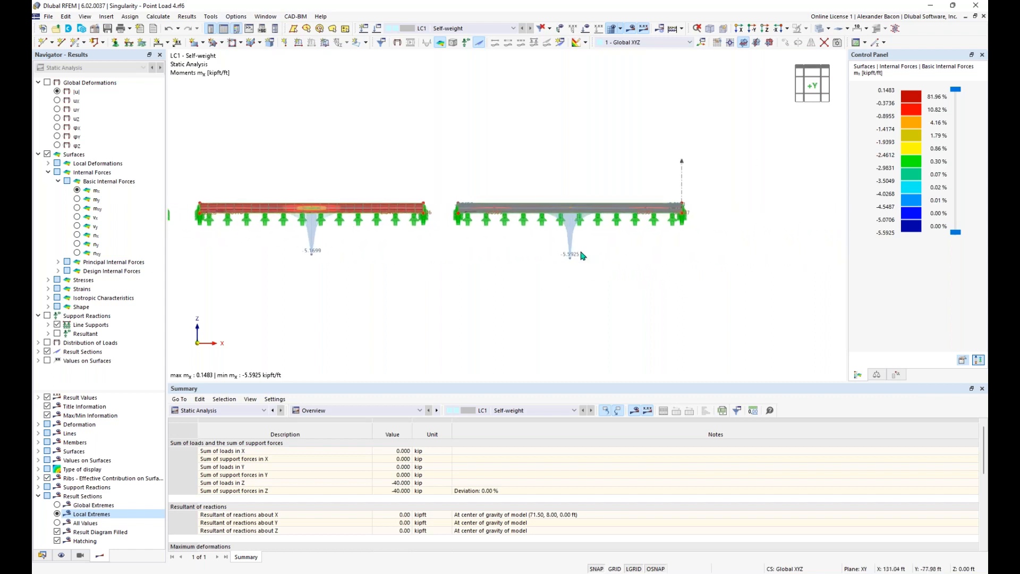
pyautogui.scroll(1, 579, 255)
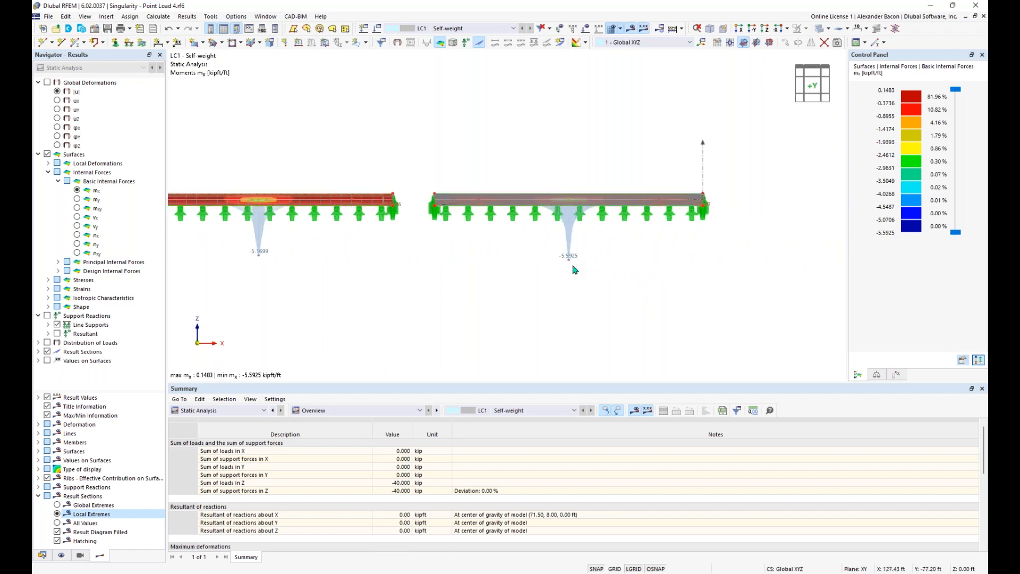
pyautogui.scroll(-1, 574, 266)
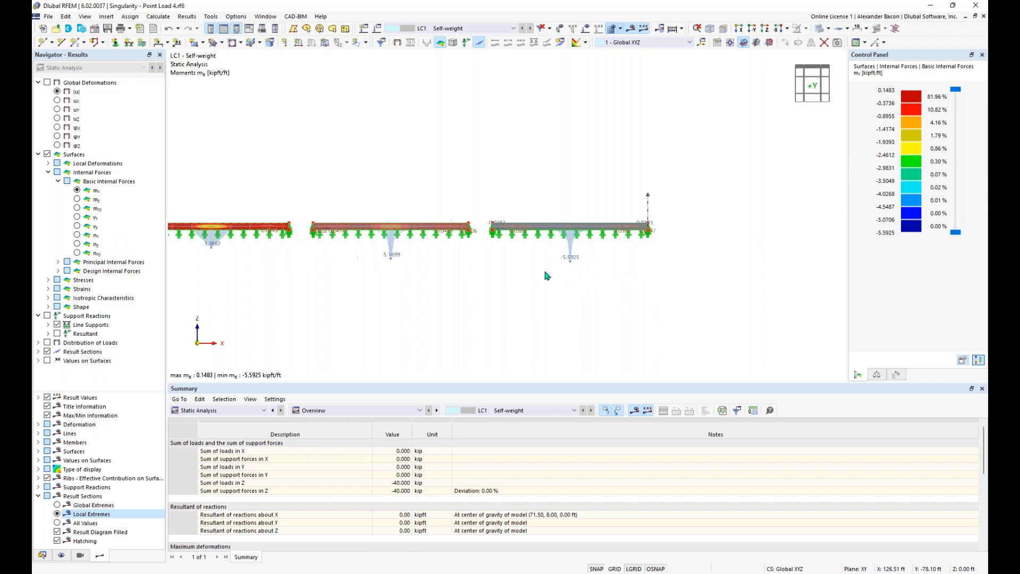
pyautogui.moveTo(432, 303); pyautogui.dragTo(522, 308, button='middle')
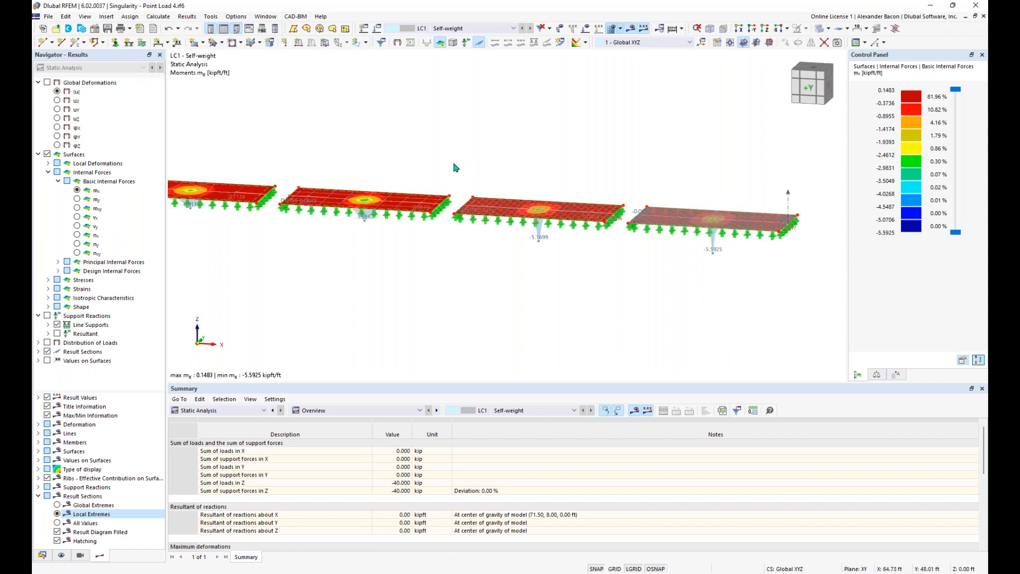
pyautogui.moveTo(229, 193)
pyautogui.keyDown('ctrl'); pyautogui.moveTo(327, 258); pyautogui.dragTo(348, 261, button='middle'); pyautogui.keyUp('ctrl')
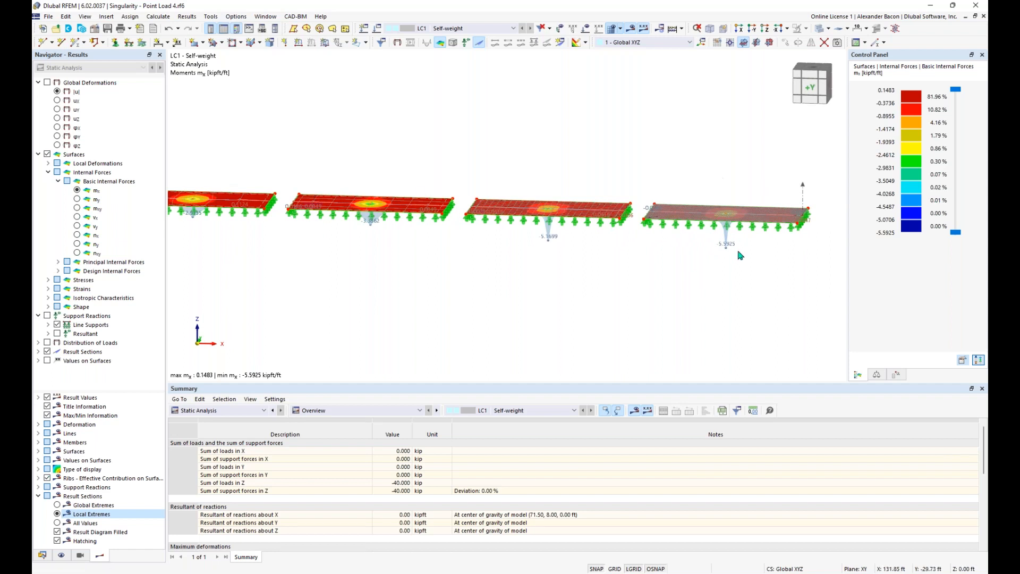
pyautogui.scroll(-2, 283, 252)
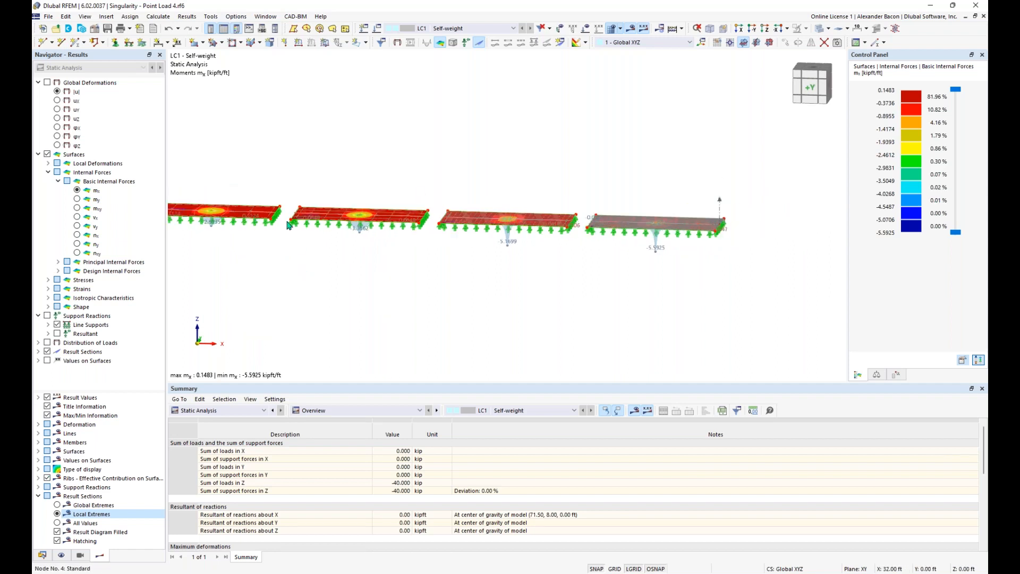
pyautogui.keyDown('ctrl'); pyautogui.moveTo(403, 289); pyautogui.dragTo(463, 267, button='middle'); pyautogui.keyUp('ctrl')
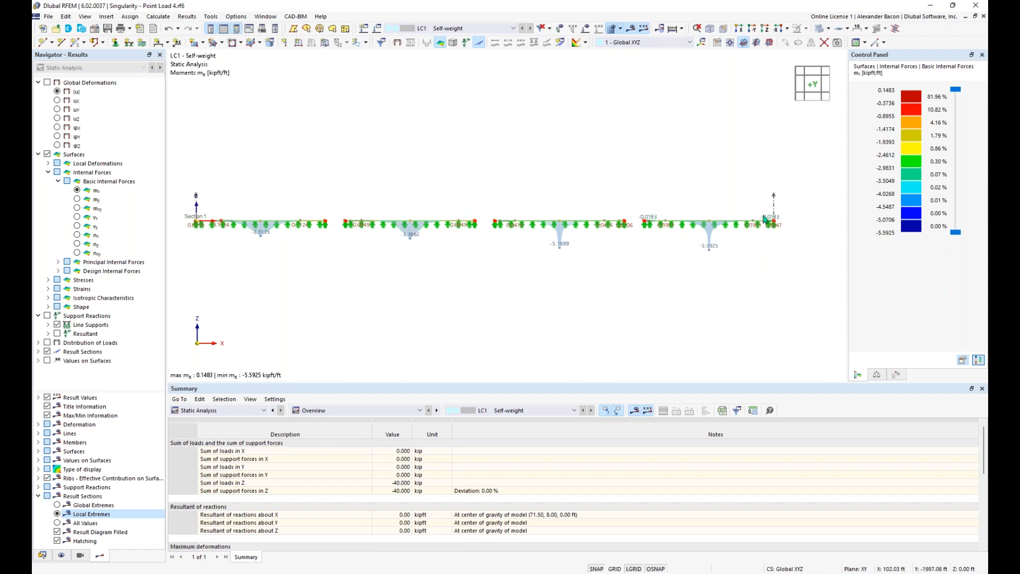
# Step: Orbit and zoom to inspect the mx contours on the plates, then show the loads again
pyautogui.keyDown('ctrl'); pyautogui.moveTo(608, 262); pyautogui.dragTo(574, 289, button='middle'); pyautogui.keyUp('ctrl')
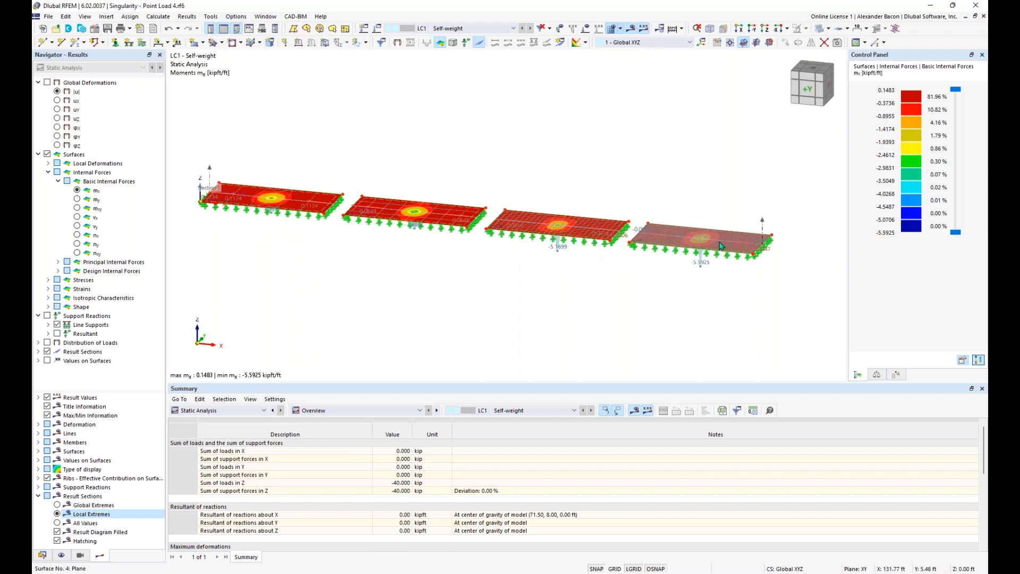
pyautogui.scroll(2, 718, 245)
pyautogui.keyDown('ctrl'); pyautogui.moveTo(692, 290); pyautogui.dragTo(709, 269, button='middle'); pyautogui.keyUp('ctrl')
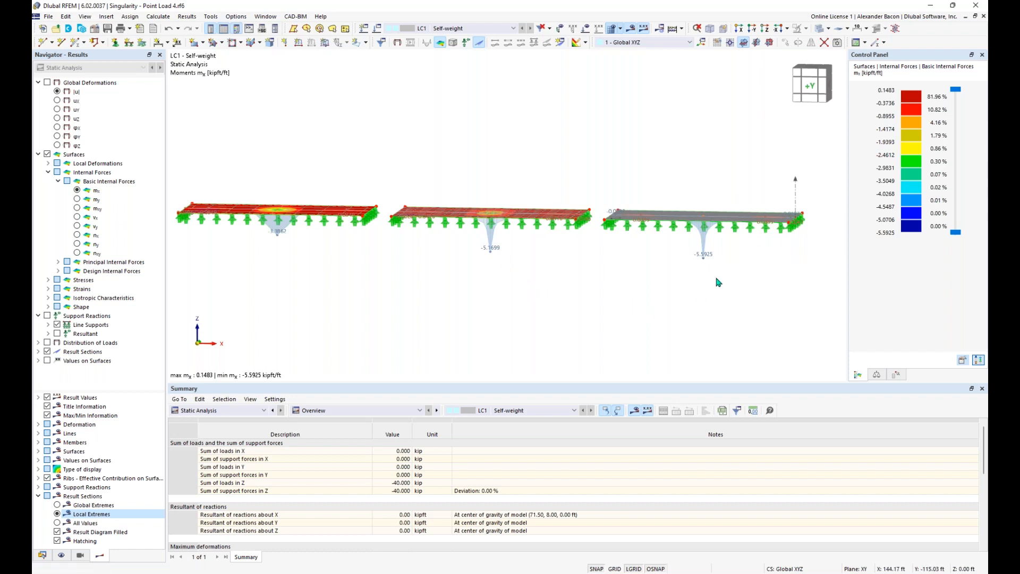
pyautogui.keyDown('ctrl'); pyautogui.moveTo(724, 277); pyautogui.dragTo(603, 234, button='middle'); pyautogui.keyUp('ctrl')
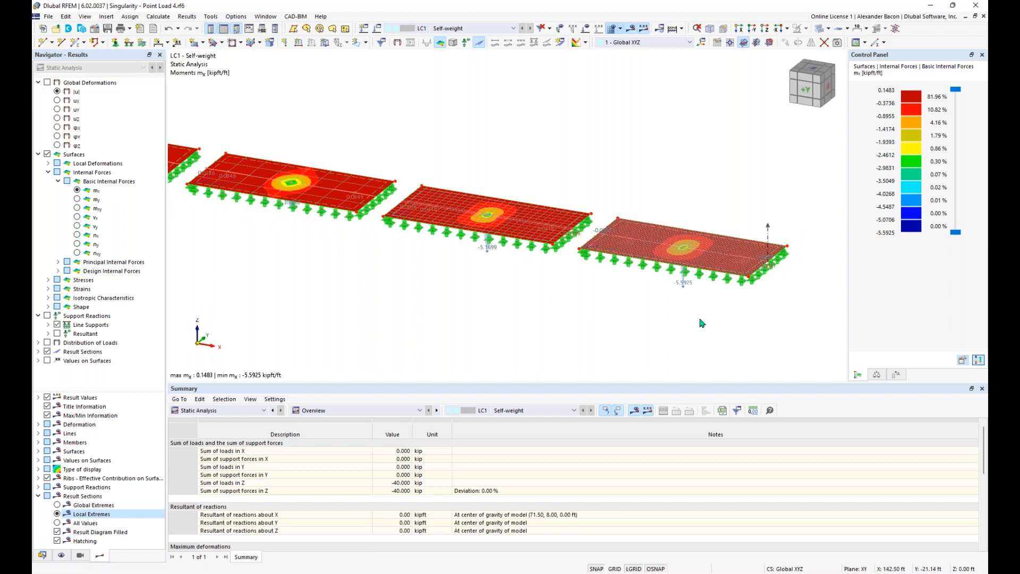
pyautogui.scroll(2, 696, 289)
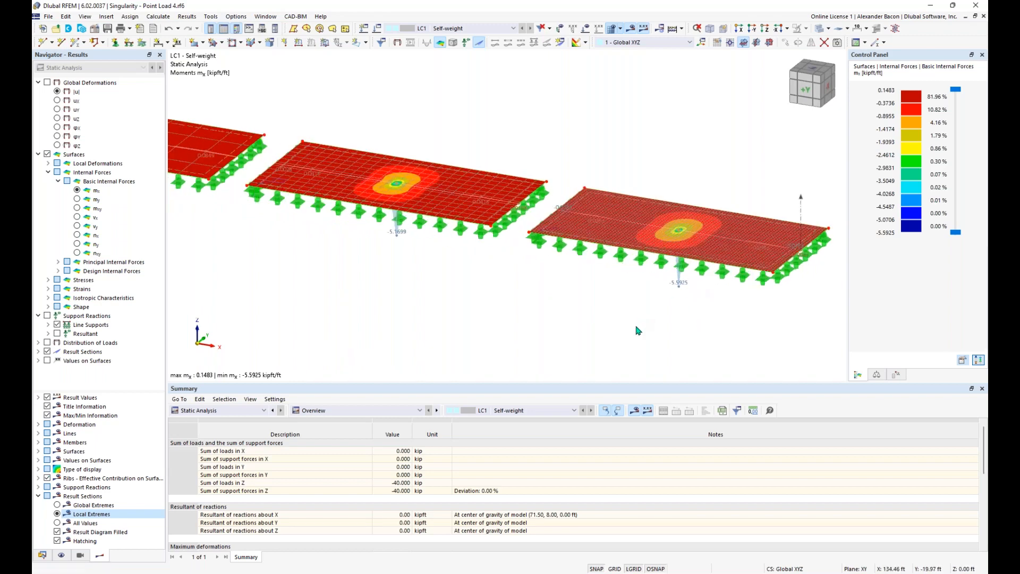
pyautogui.scroll(5, 682, 236)
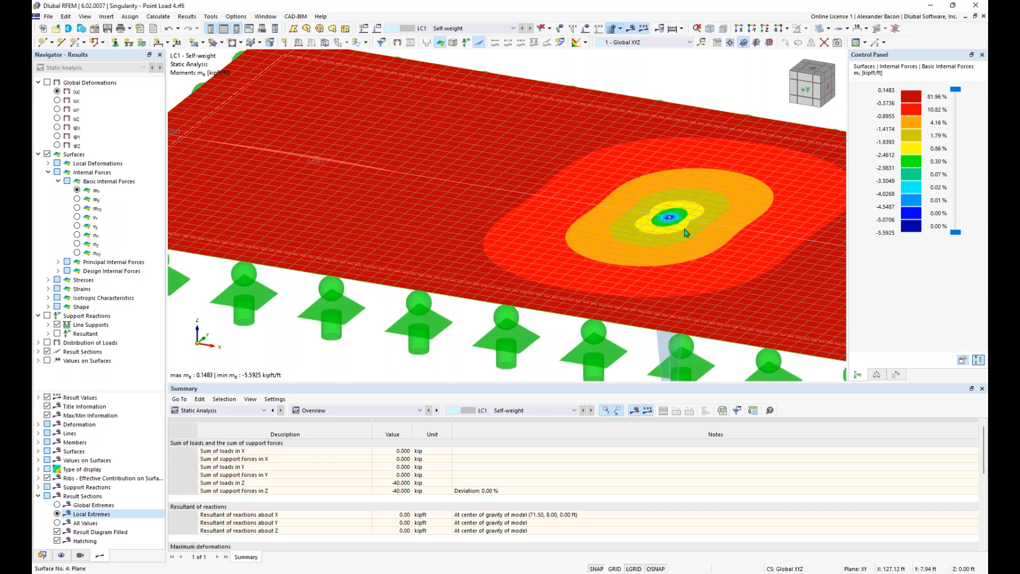
pyautogui.scroll(3, 677, 222)
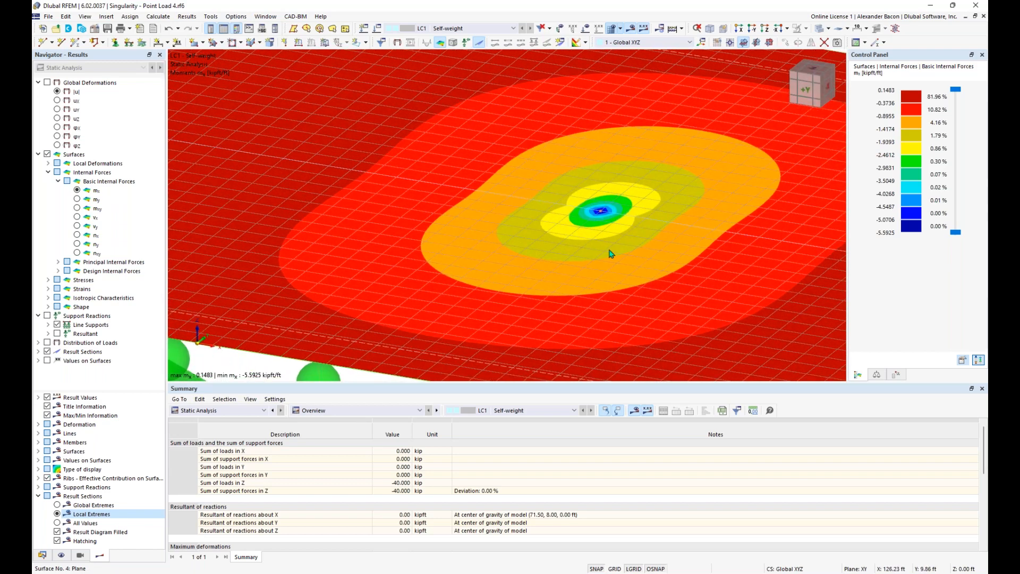
pyautogui.scroll(-2, 681, 226)
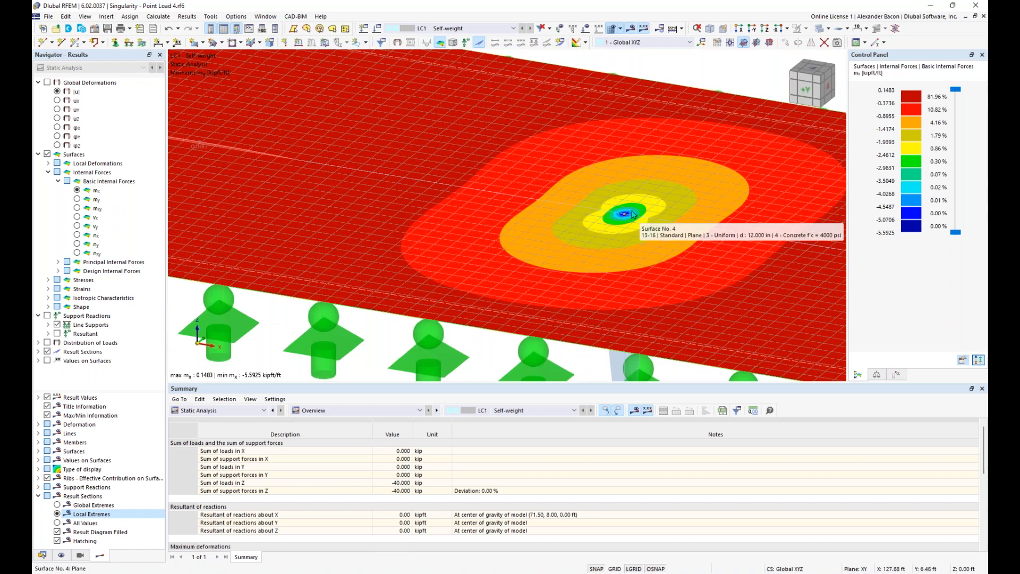
pyautogui.scroll(5, 616, 202)
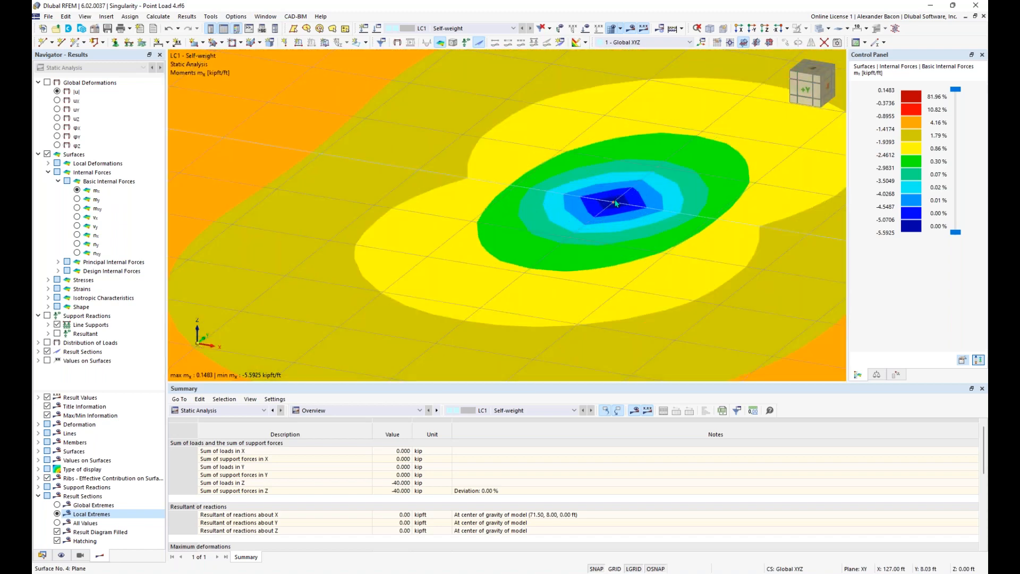
pyautogui.scroll(2, 616, 202)
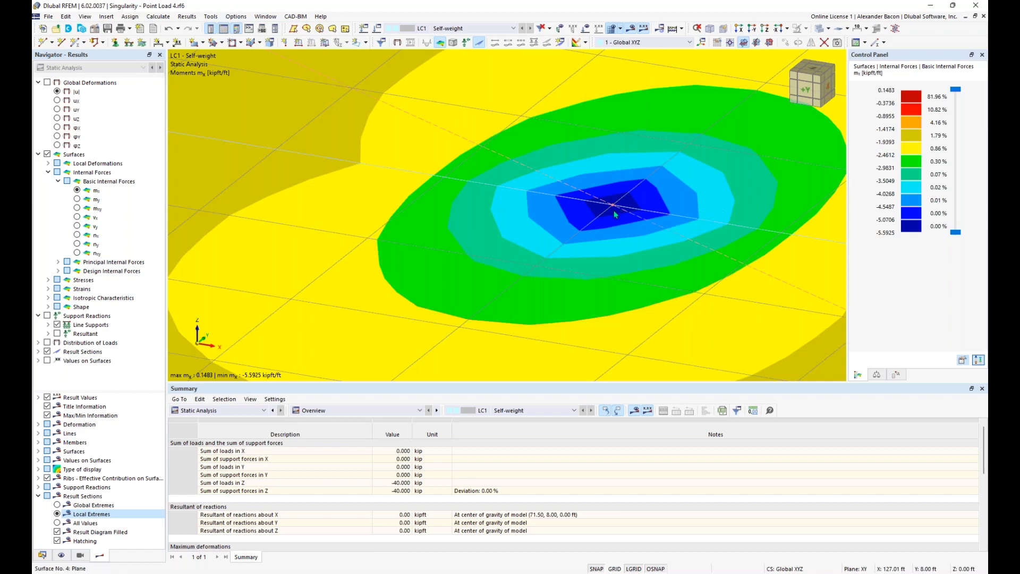
pyautogui.scroll(-10, 615, 208)
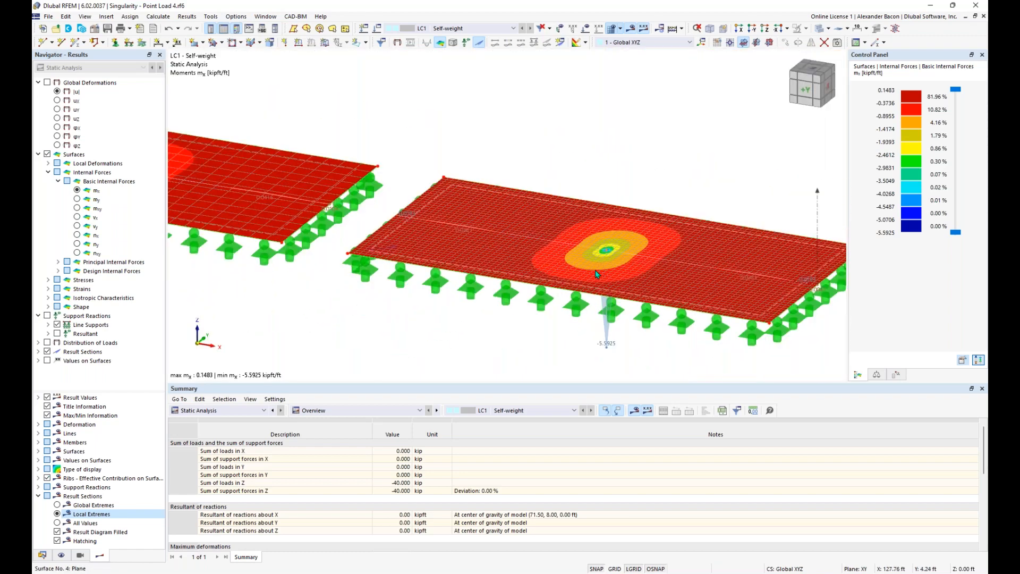
pyautogui.scroll(-3, 596, 270)
pyautogui.scroll(-1, 589, 56)
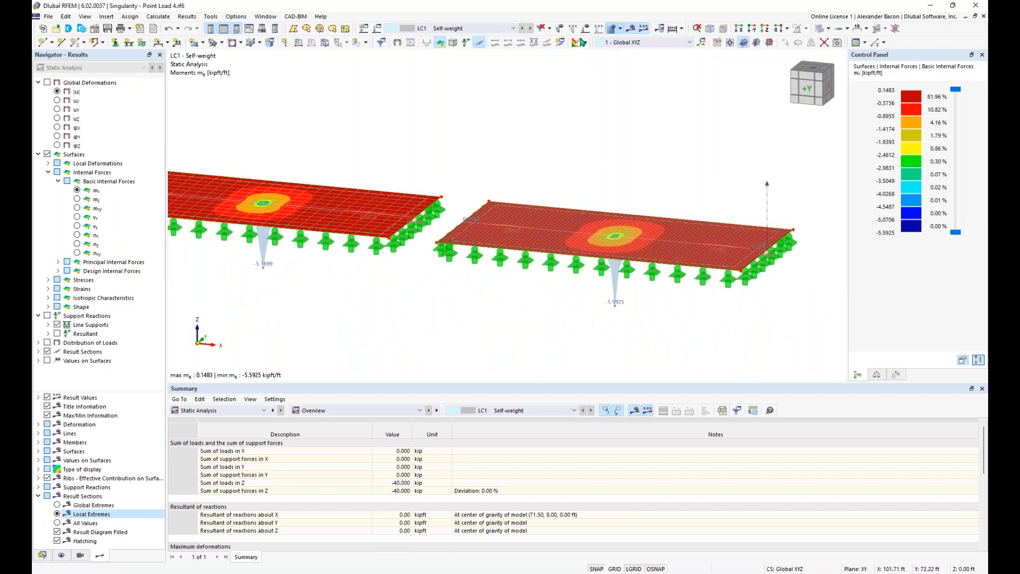
pyautogui.click(586, 28)
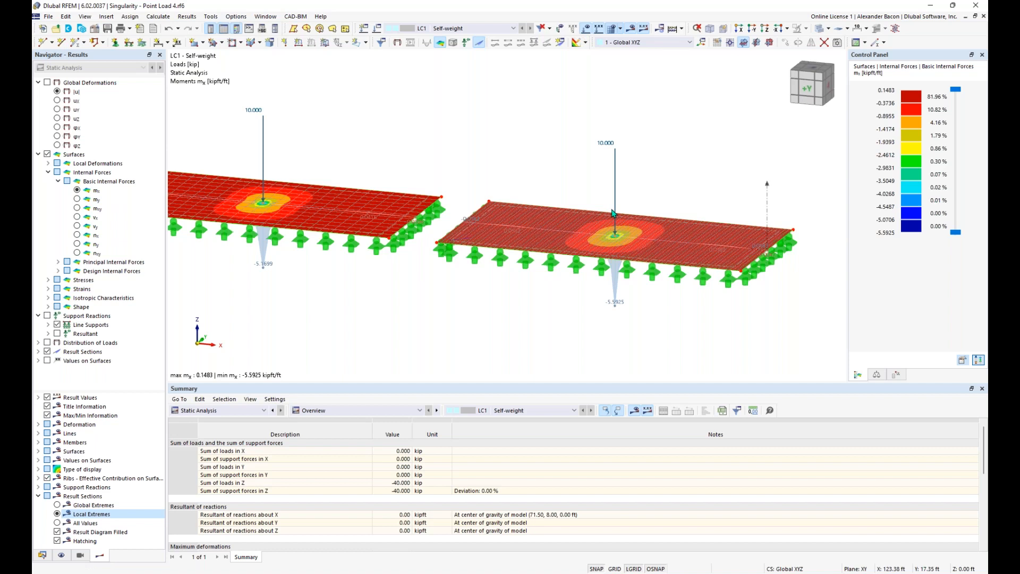
# Step: Zoom out to all four plates and delete their four 10.000 kip point loads
pyautogui.scroll(-3, 614, 223)
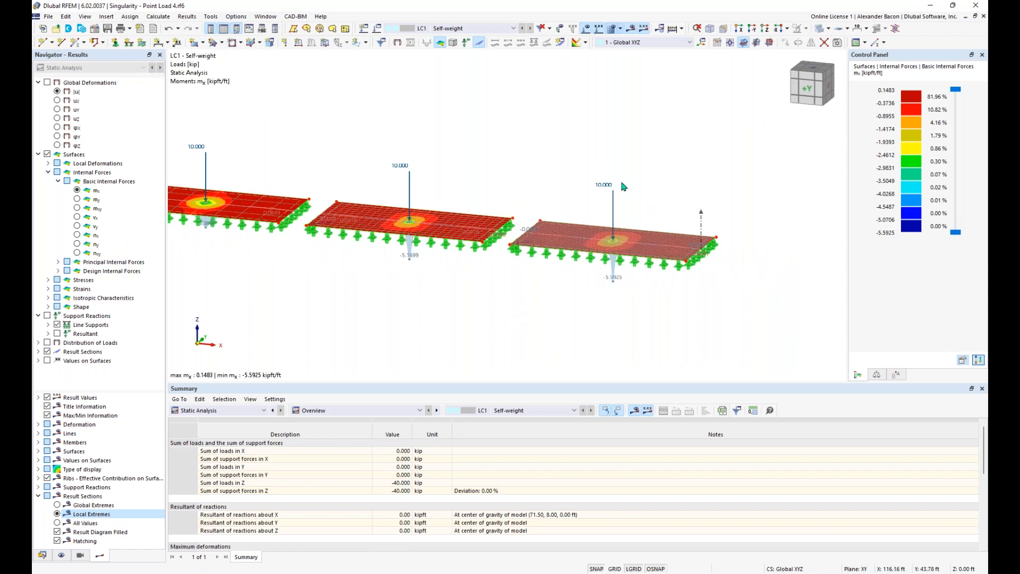
pyautogui.scroll(-1, 551, 316)
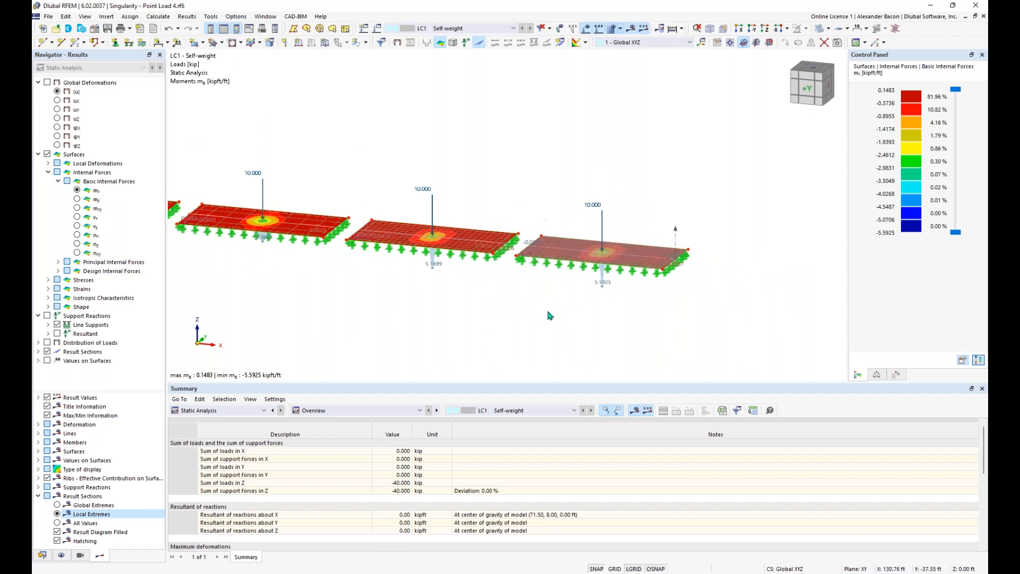
pyautogui.scroll(-1, 505, 333)
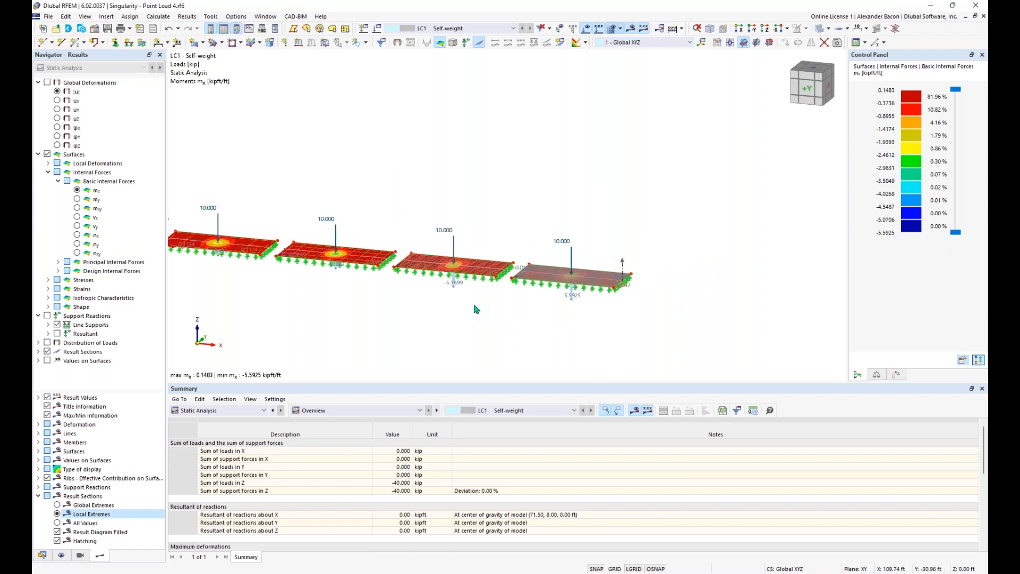
pyautogui.moveTo(498, 322); pyautogui.dragTo(606, 329, button='middle')
pyautogui.keyDown('ctrl'); pyautogui.moveTo(606, 329); pyautogui.dragTo(596, 293, button='middle'); pyautogui.keyUp('ctrl')
pyautogui.moveTo(744, 199); pyautogui.dragTo(285, 255)
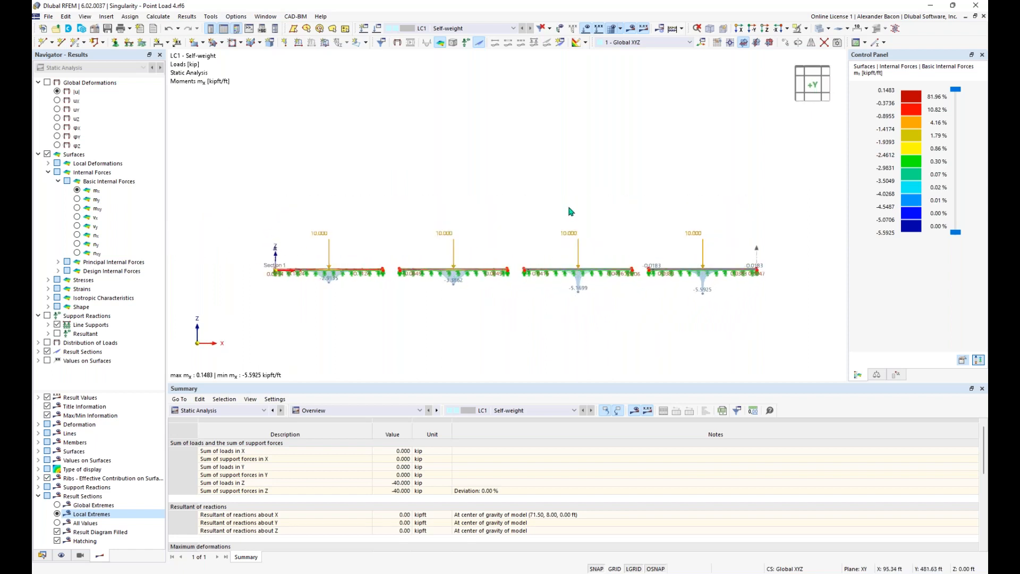
pyautogui.press('Delete')
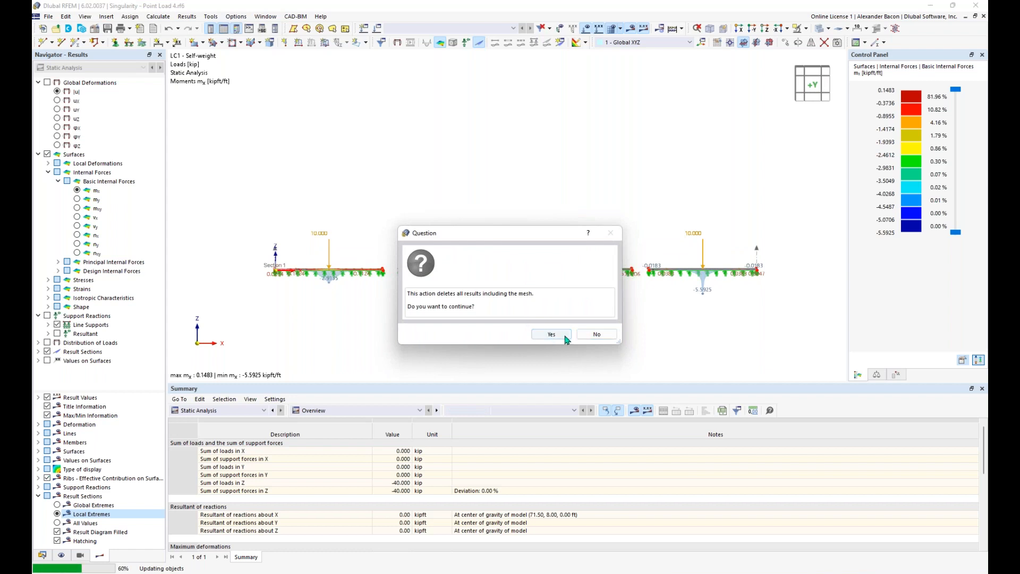
# Step: Confirm deleting the results and mesh, then bring up the Load Cases & Combinations dialog
pyautogui.click(565, 336)
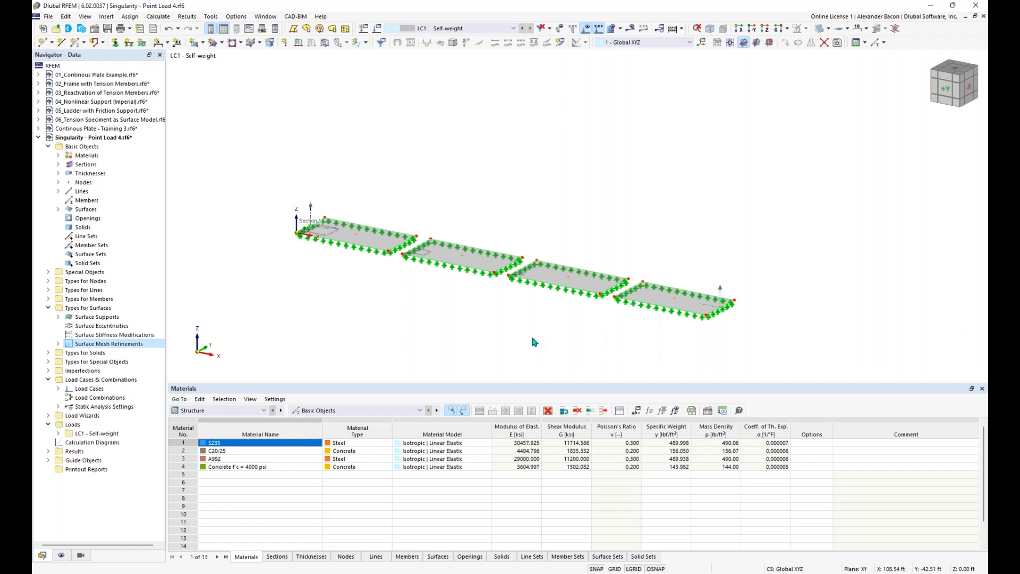
pyautogui.moveTo(534, 313); pyautogui.dragTo(523, 317, button='middle')
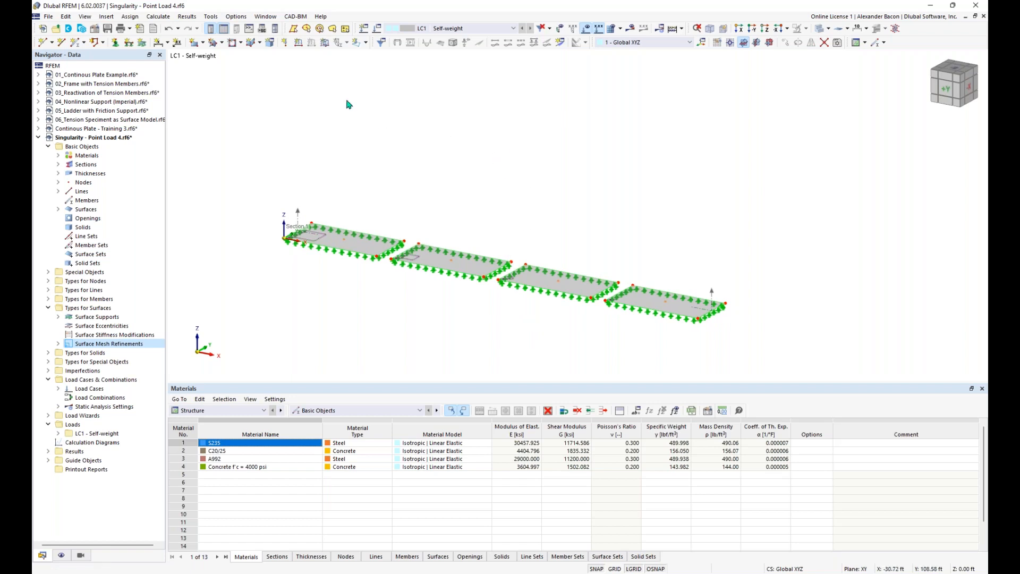
pyautogui.click(377, 28)
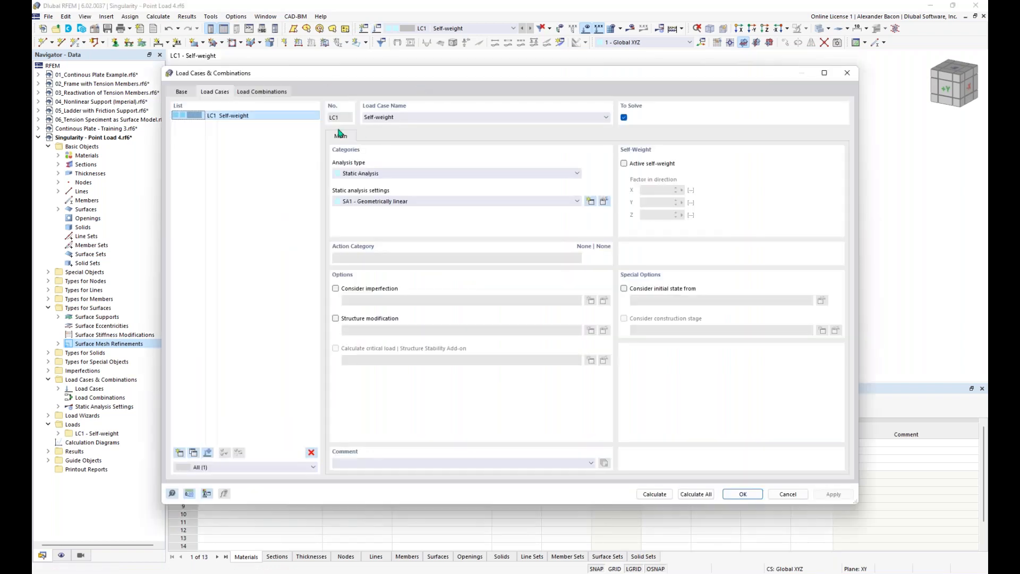
# Step: Undo the deletion to restore the four point loads
pyautogui.click(425, 115)
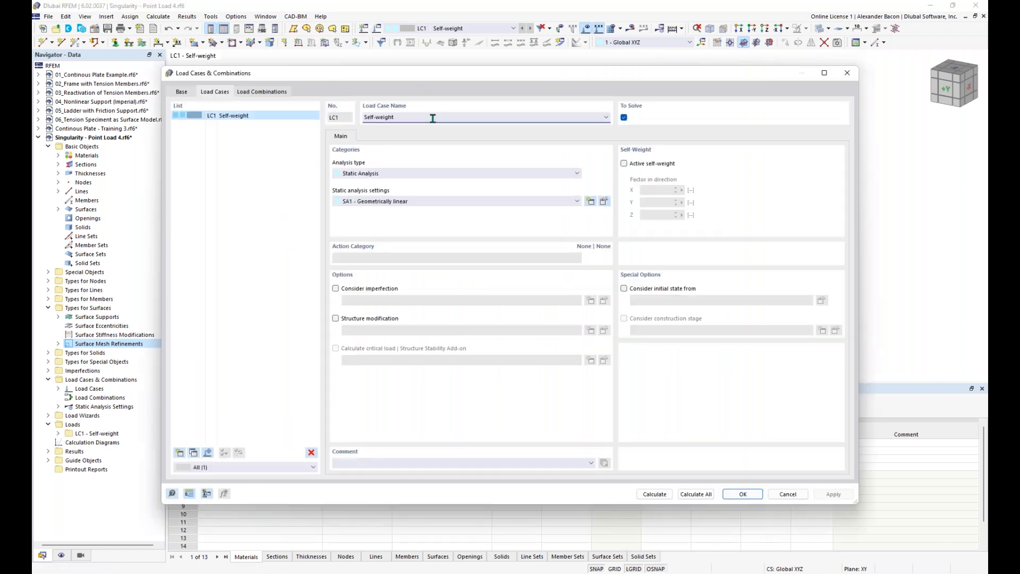
pyautogui.click(848, 73)
pyautogui.click(168, 28)
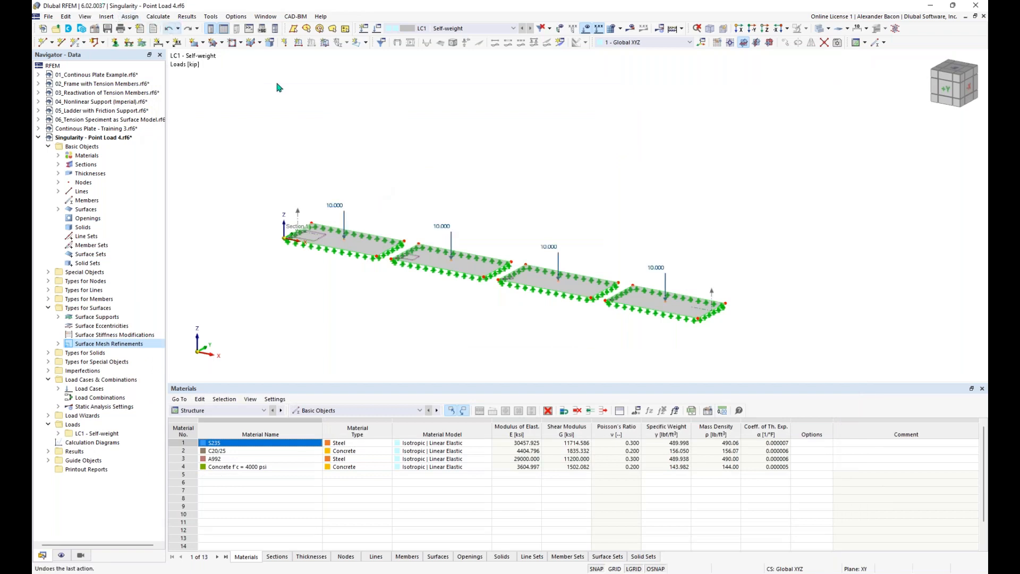
pyautogui.click(380, 31)
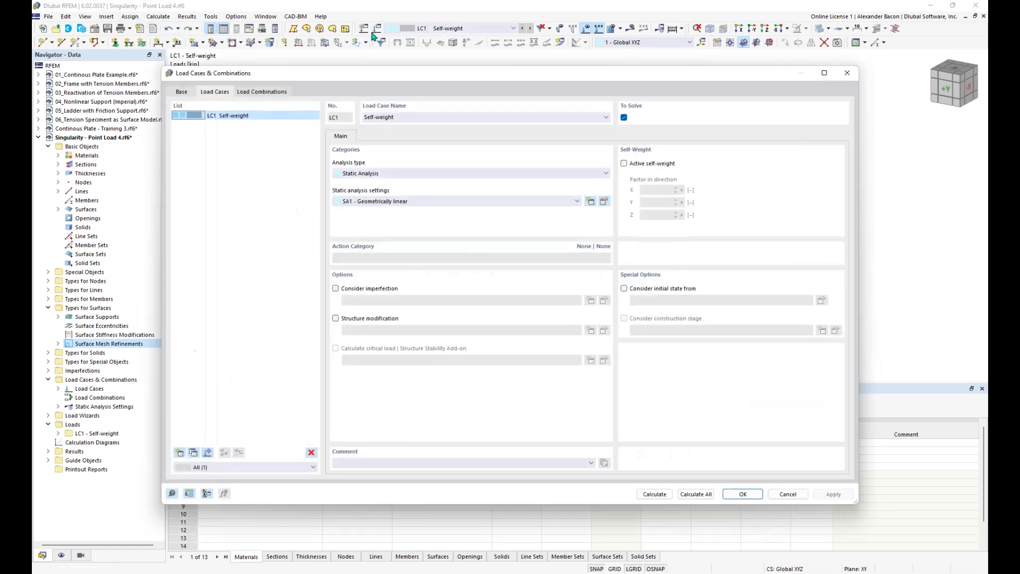
# Step: Add load case LC2 'Regular Load', rename LC1 to 'Point Load', and display LC2
pyautogui.click(180, 452)
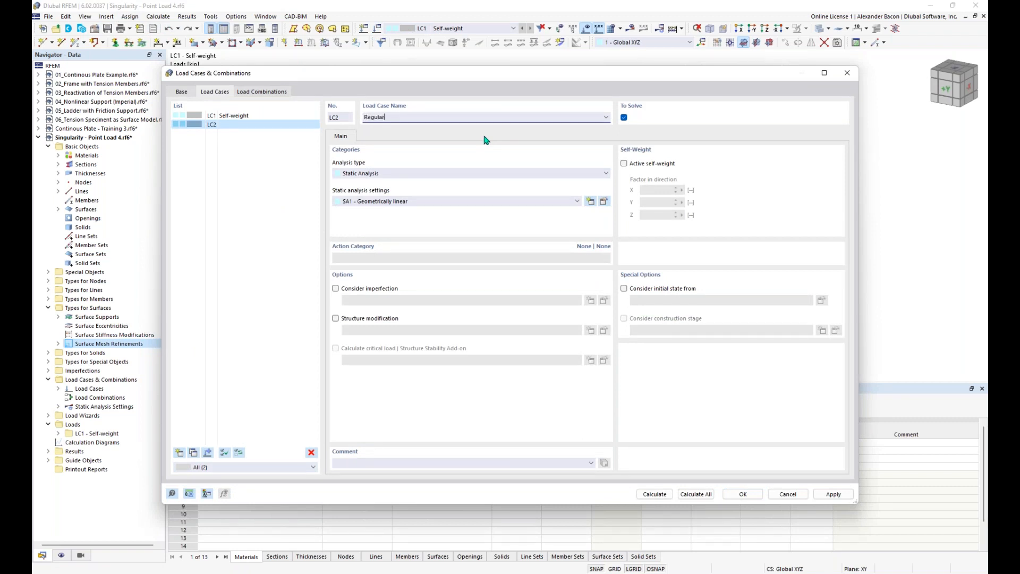
pyautogui.write('Regular Load')
pyautogui.click(266, 115)
pyautogui.click(452, 117)
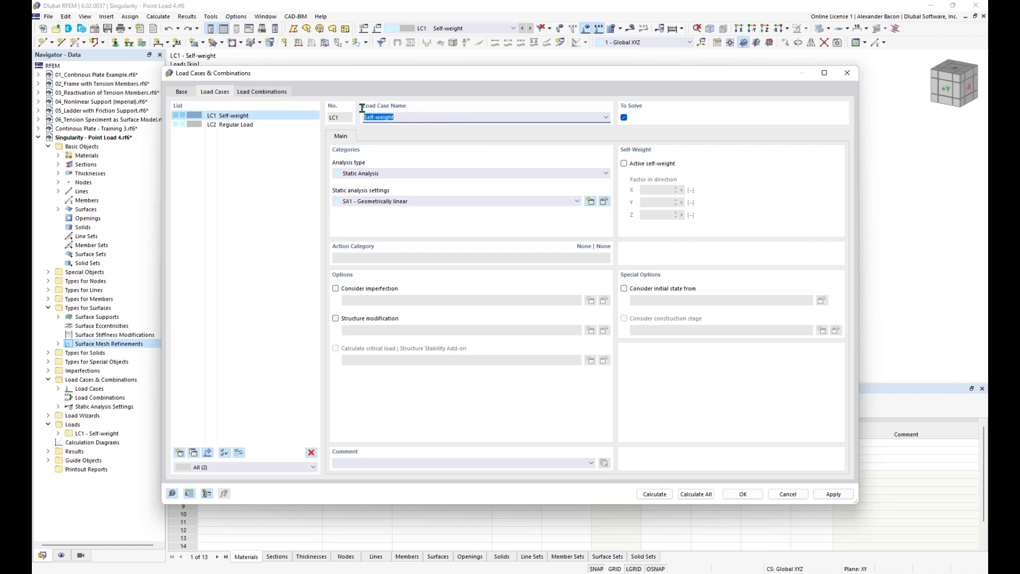
pyautogui.press('BackSpace')
pyautogui.click(743, 494)
pyautogui.click(529, 29)
pyautogui.moveTo(485, 174); pyautogui.dragTo(476, 161, button='middle')
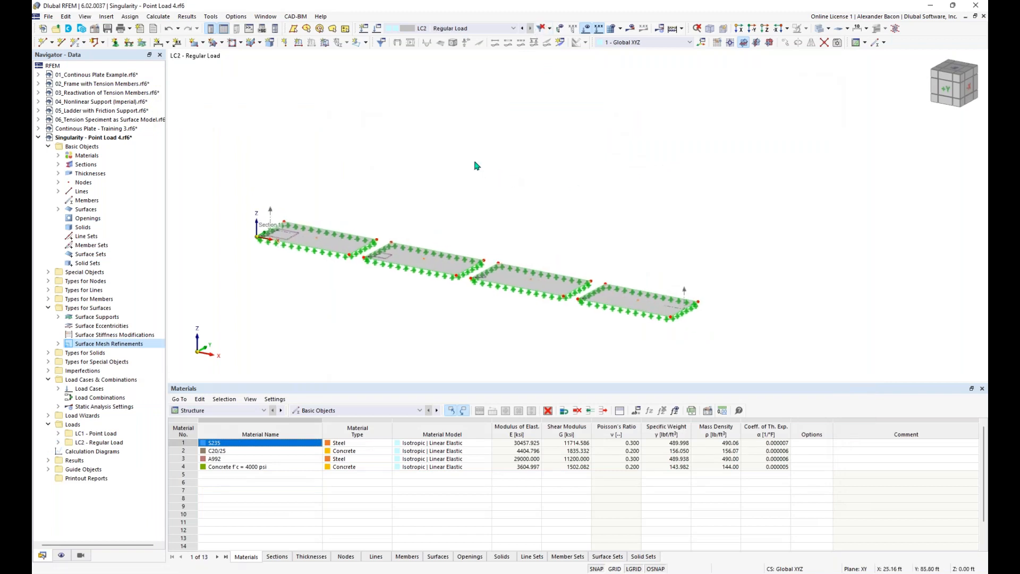
# Step: Choose New Free Rectangular Load from the load types list
pyautogui.click(367, 44)
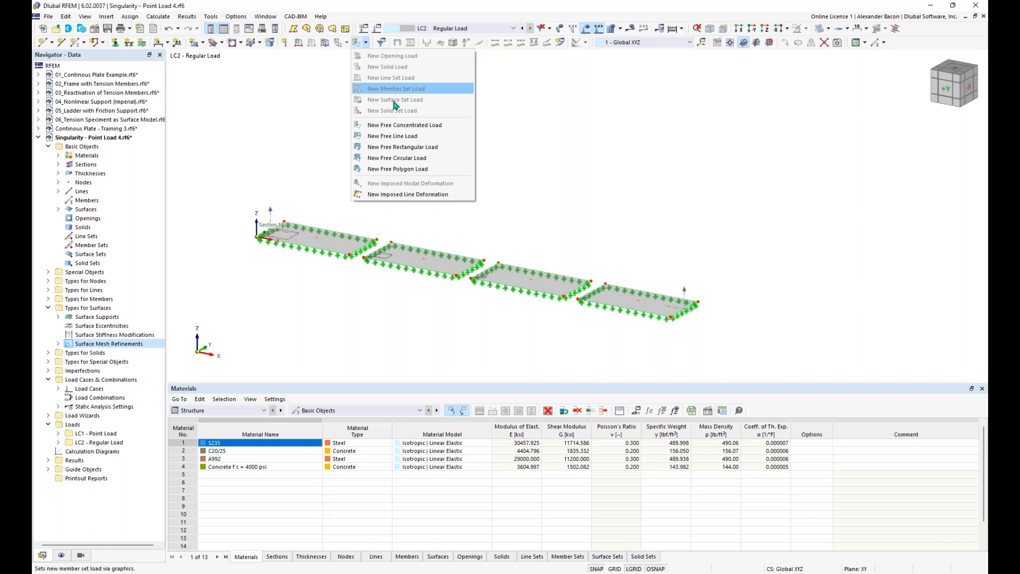
pyautogui.click(430, 149)
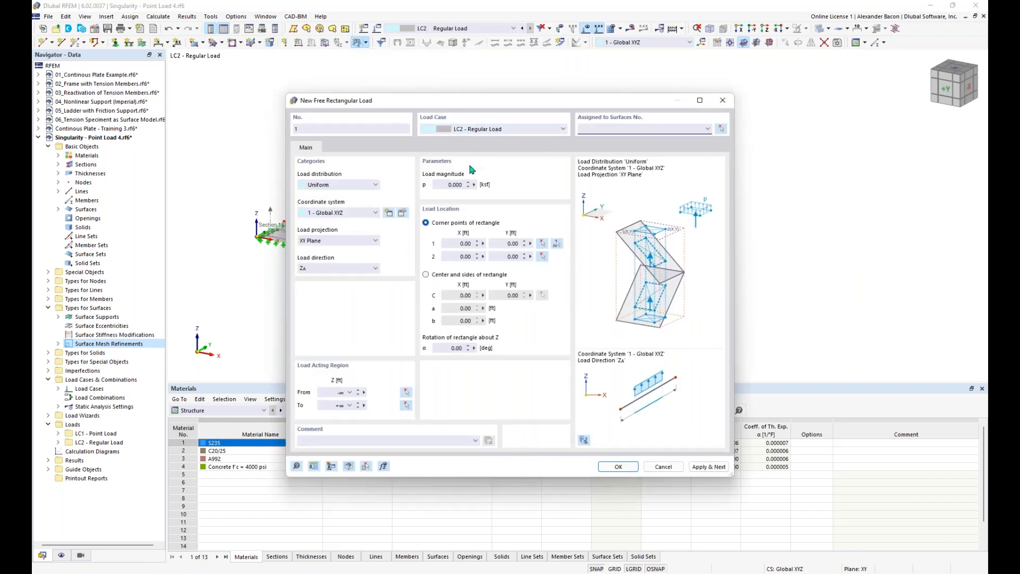
# Step: Set a uniform -5 ksf load along Z, defined by centre with 1.41 ft sides
pyautogui.click(446, 186)
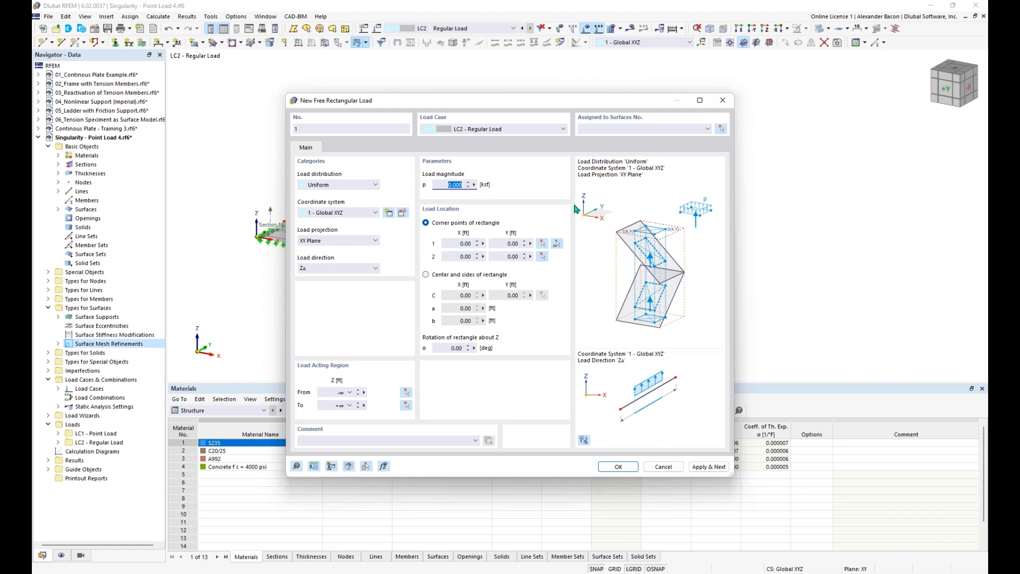
pyautogui.click(333, 189)
pyautogui.click(333, 189)
pyautogui.press('BackSpace')
pyautogui.click(455, 277)
pyautogui.click(460, 308)
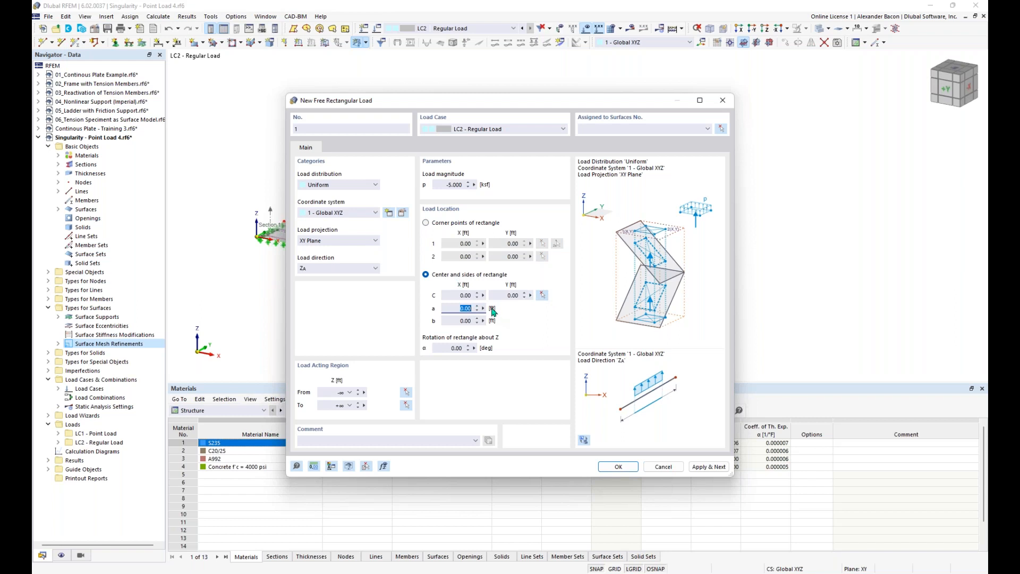
pyautogui.write('1.41')
pyautogui.press('Tab')
pyautogui.write('1')
pyautogui.click(325, 269)
pyautogui.click(325, 269)
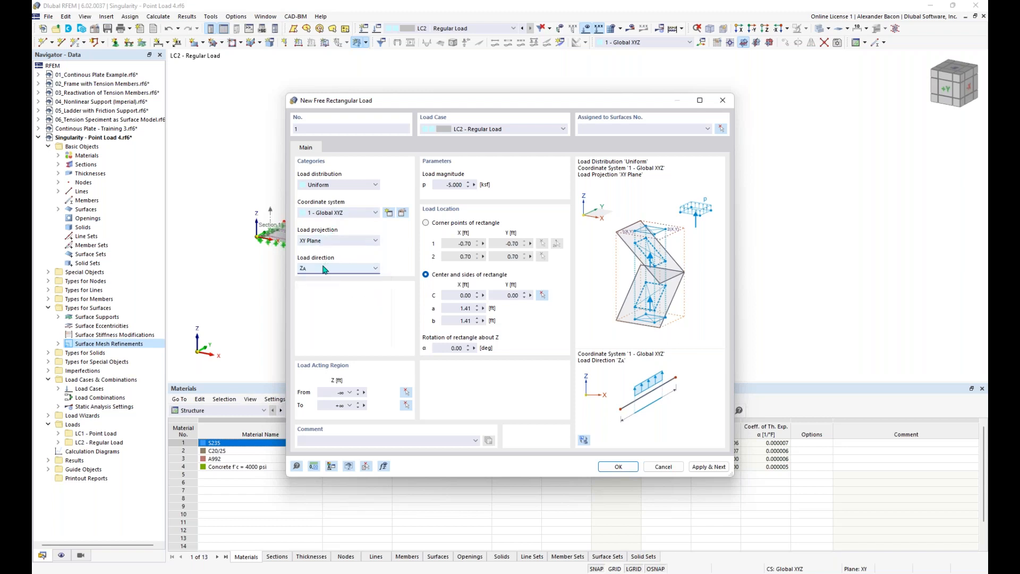
# Step: Centre the load on Node 5 (16.00, 8.00 ft) and assign it to surface 1
pyautogui.click(543, 297)
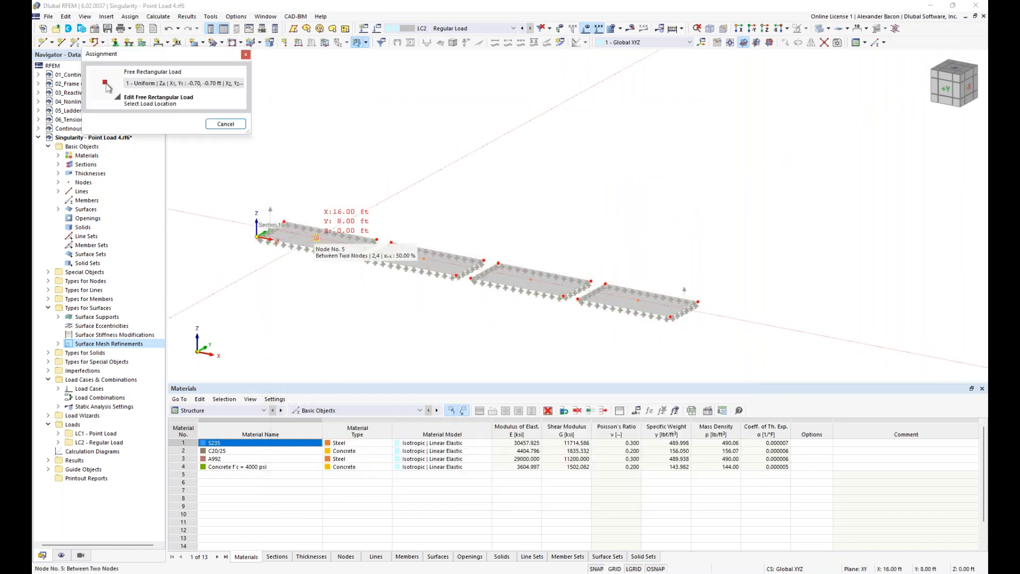
pyautogui.click(316, 238)
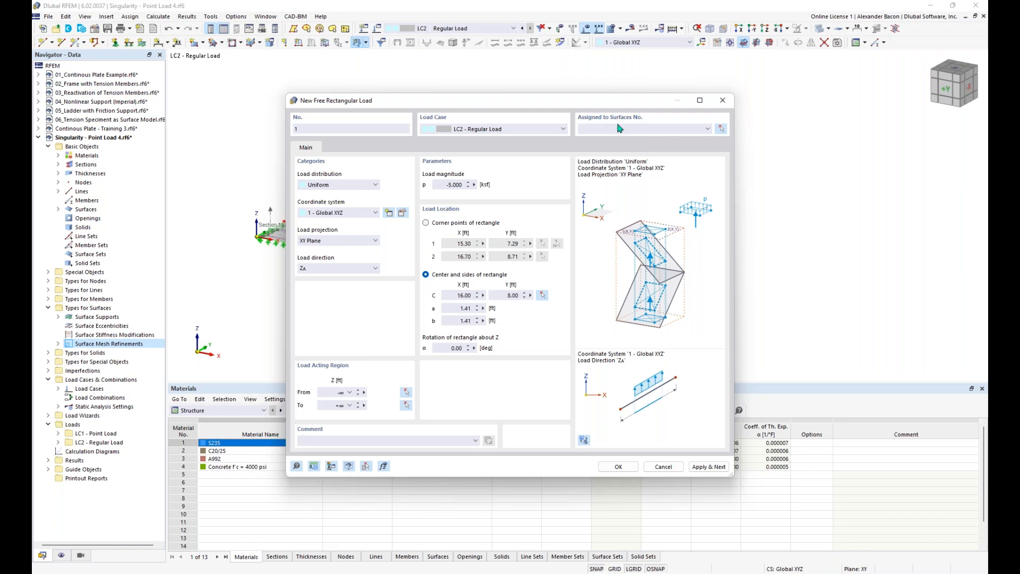
pyautogui.click(721, 128)
pyautogui.click(327, 242)
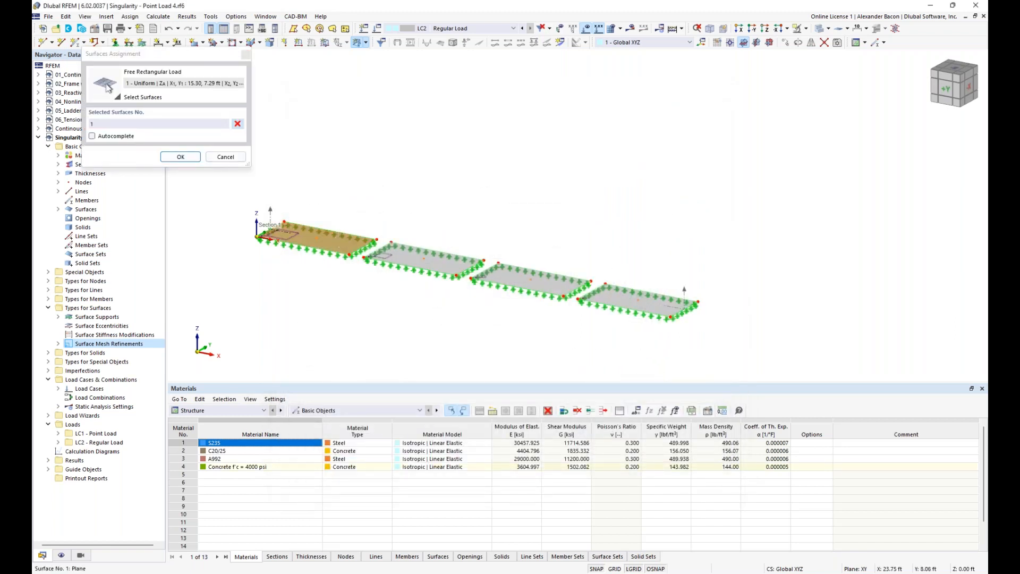
pyautogui.click(181, 157)
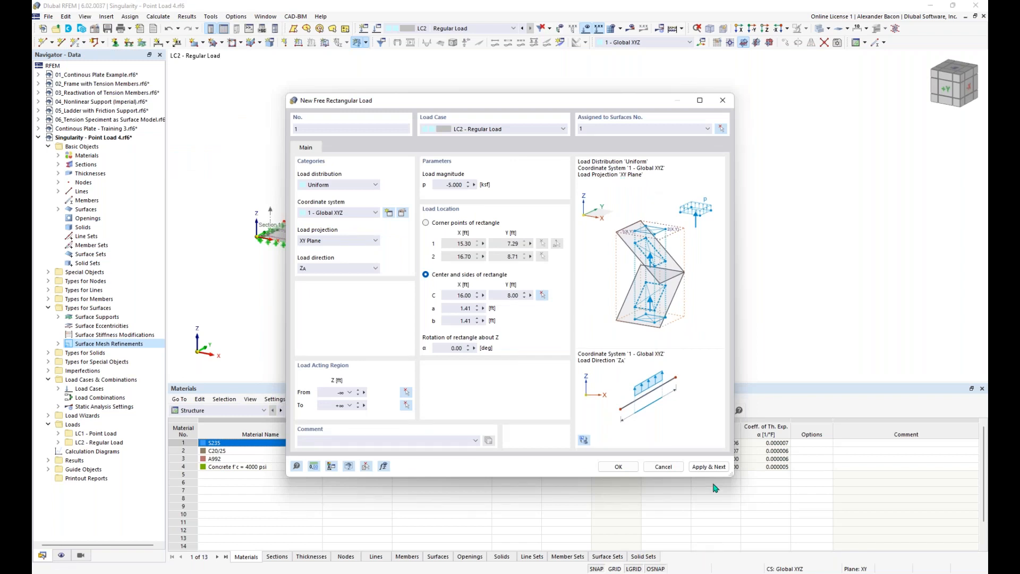
pyautogui.moveTo(570, 103); pyautogui.dragTo(724, 77)
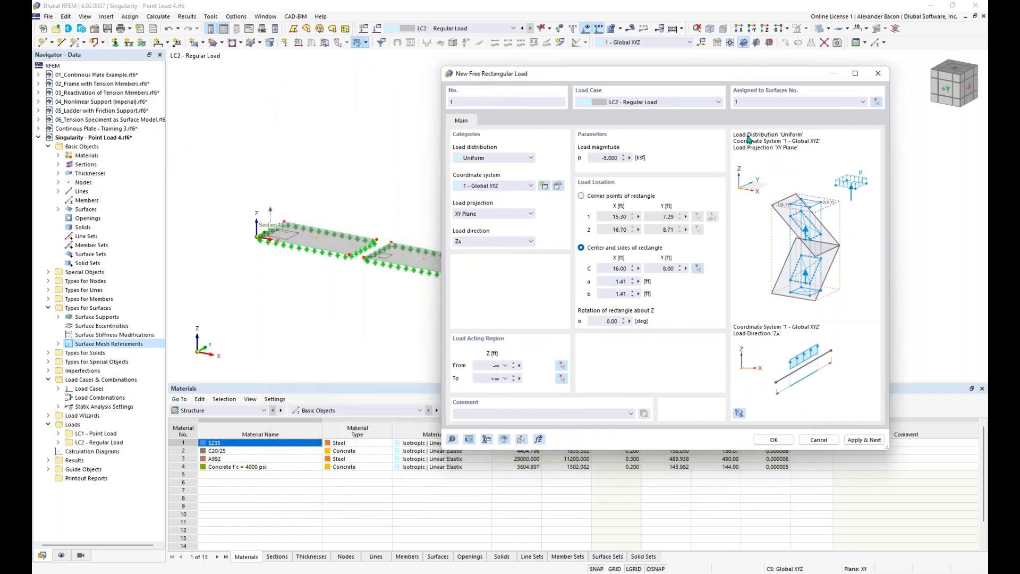
# Step: Apply the rectangular load to surface 1 and close the load dialog
pyautogui.click(864, 440)
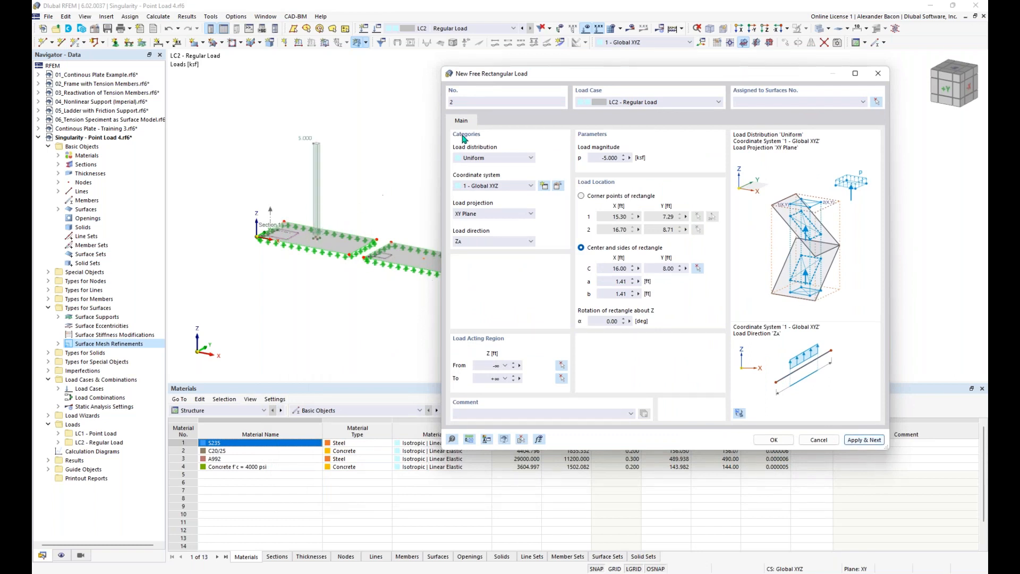
pyautogui.moveTo(562, 77); pyautogui.dragTo(604, 94)
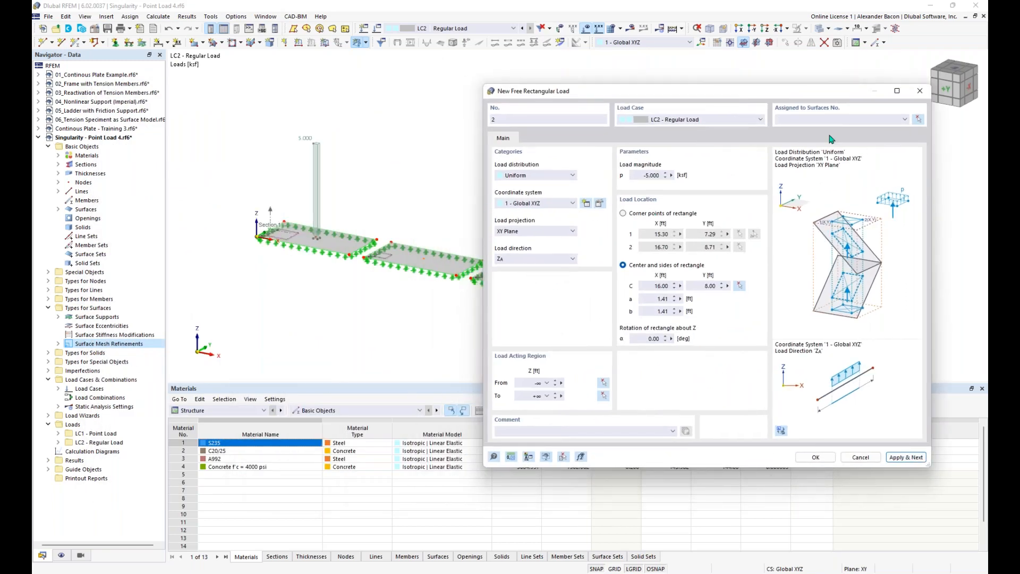
pyautogui.click(920, 91)
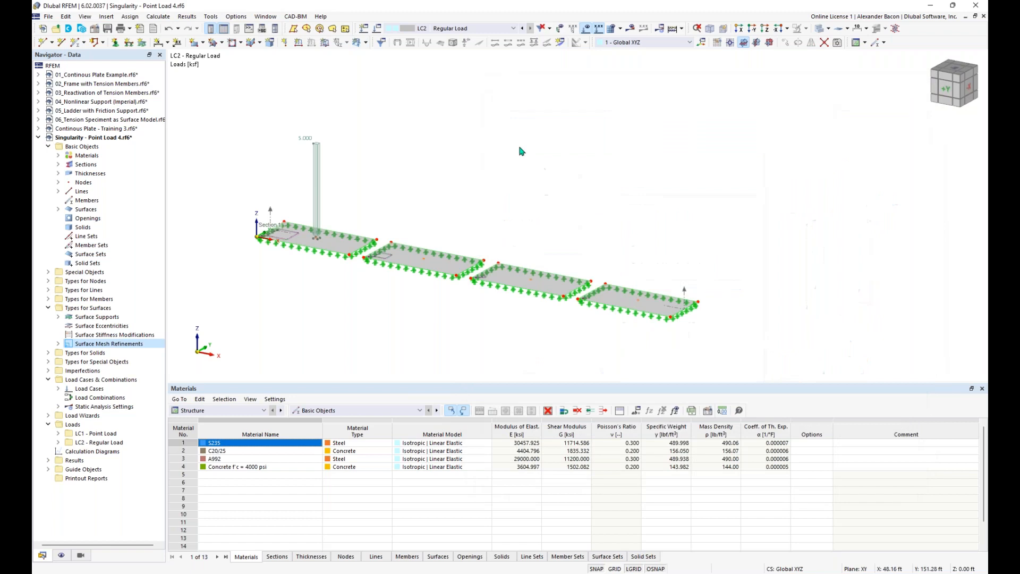
# Step: Copy the 5.000 ksf load onto the other plates and zoom out to all four
pyautogui.moveTo(316, 204)
pyautogui.click(425, 255)
pyautogui.moveTo(427, 226); pyautogui.dragTo(533, 283)
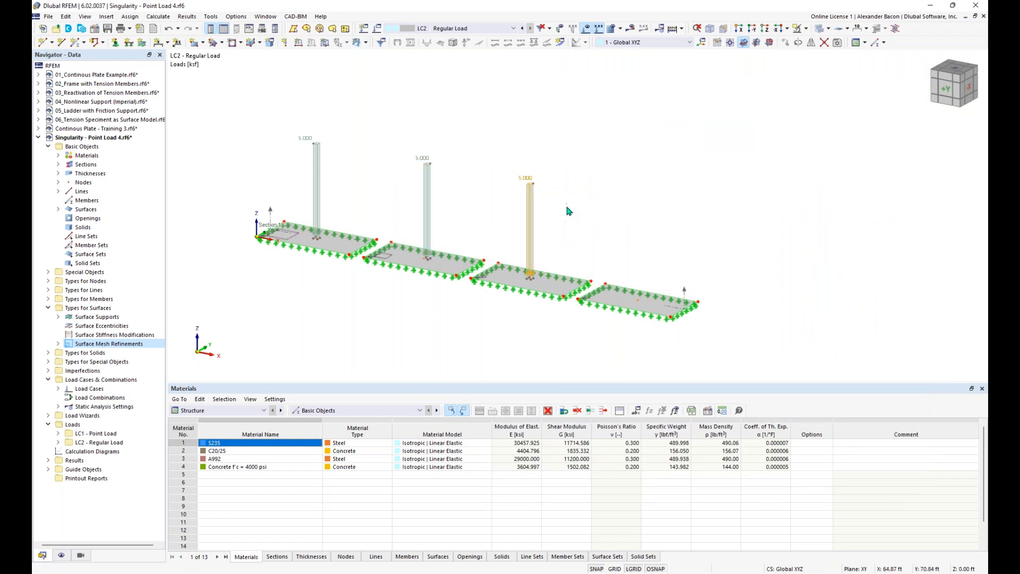
pyautogui.moveTo(620, 238); pyautogui.dragTo(637, 302)
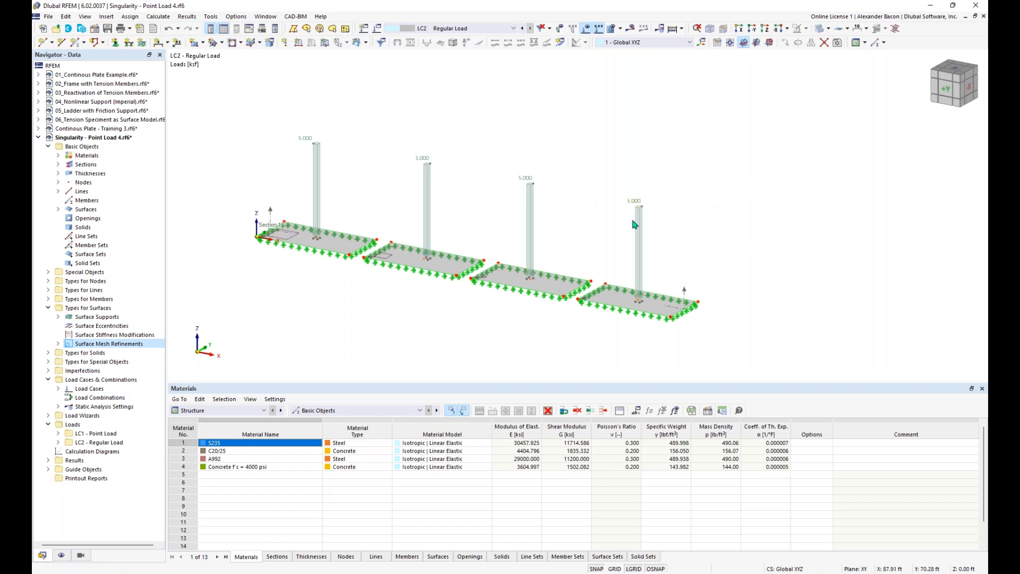
pyautogui.scroll(1, 510, 302)
pyautogui.scroll(3, 533, 295)
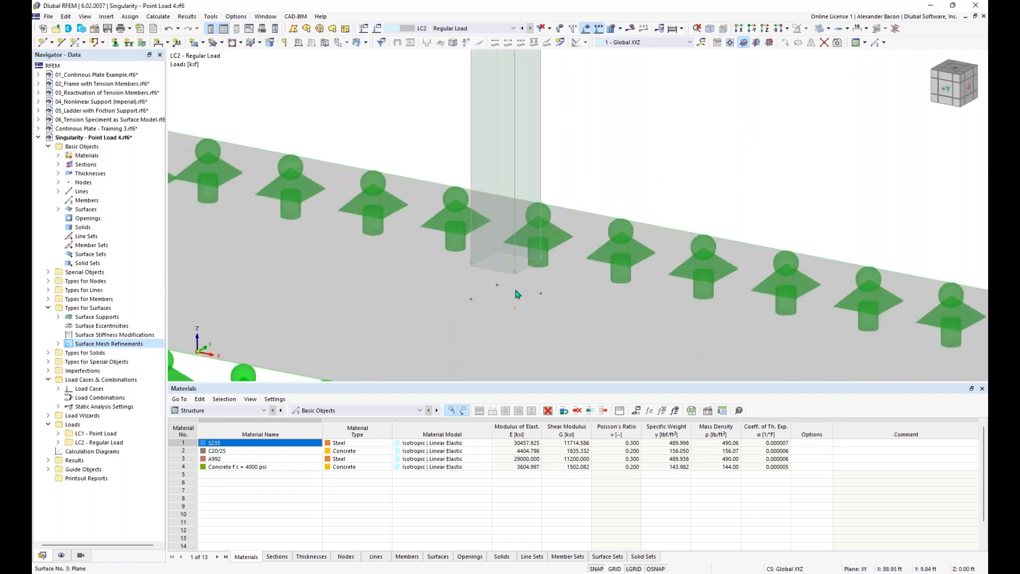
pyautogui.scroll(-3, 519, 301)
pyautogui.scroll(-3, 521, 303)
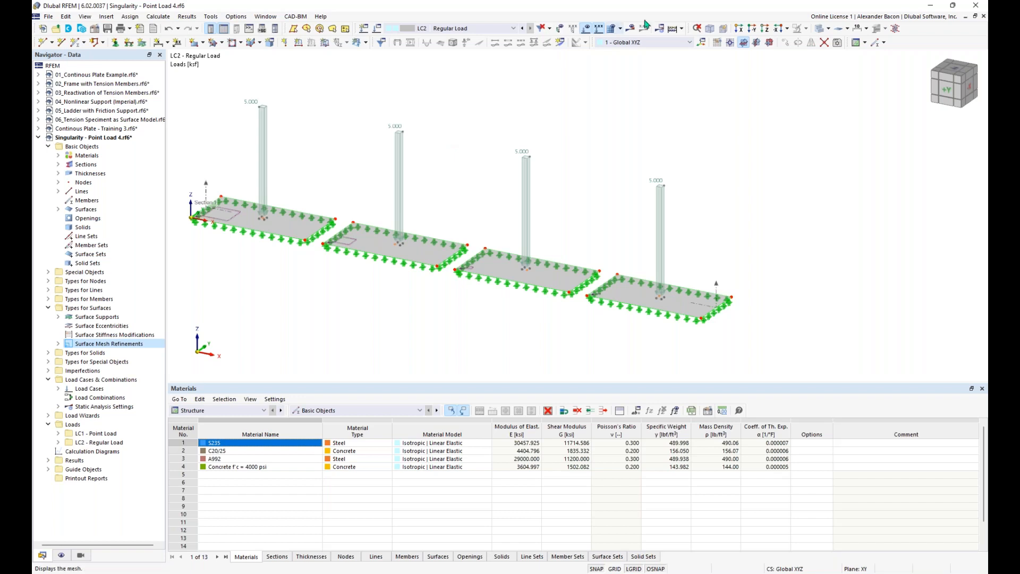
# Step: Calculate all load cases and view the LC2 mx results (min -2.6078 kipft/ft) from the front
pyautogui.click(671, 28)
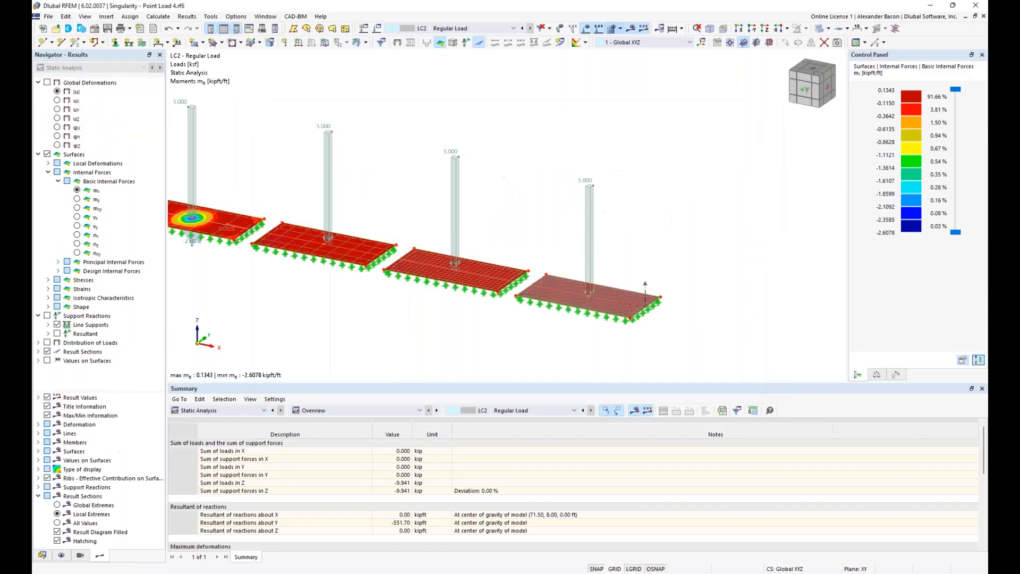
pyautogui.moveTo(472, 315); pyautogui.dragTo(548, 292, button='middle')
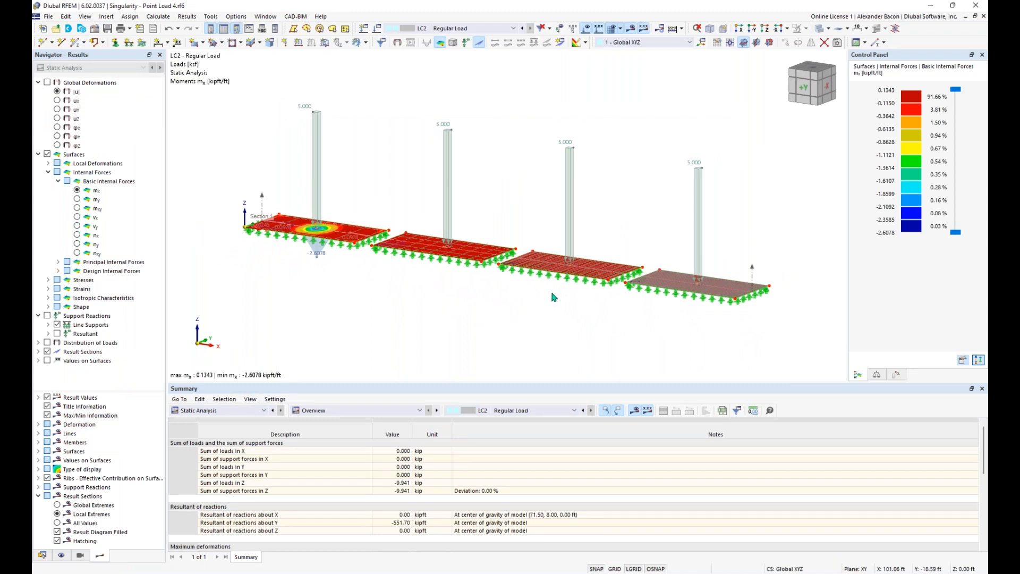
pyautogui.moveTo(530, 293); pyautogui.dragTo(547, 314, button='middle')
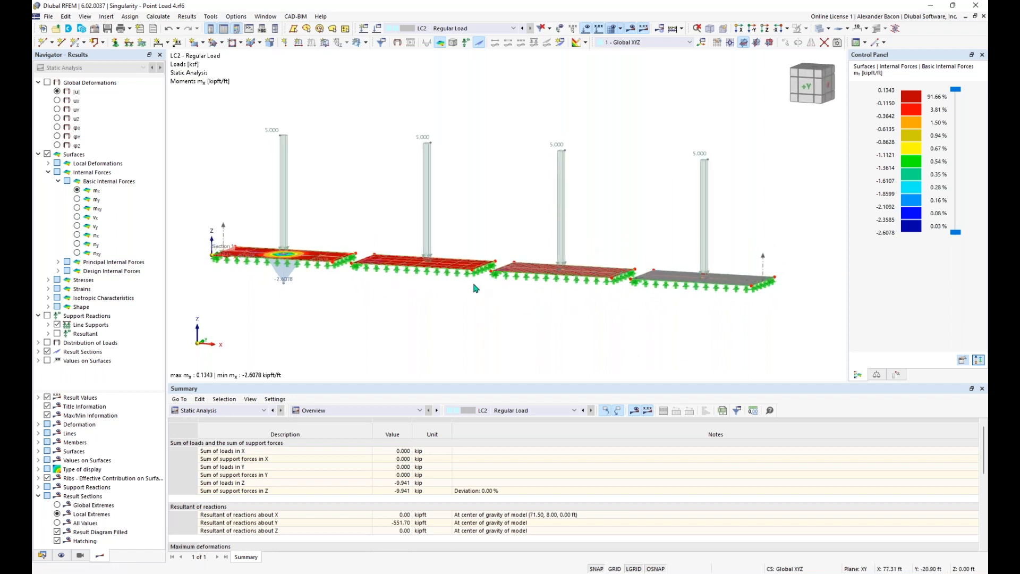
# Step: Try setting the second plate's rectangular load to act on all surfaces, then close its properties
pyautogui.doubleClick(431, 194)
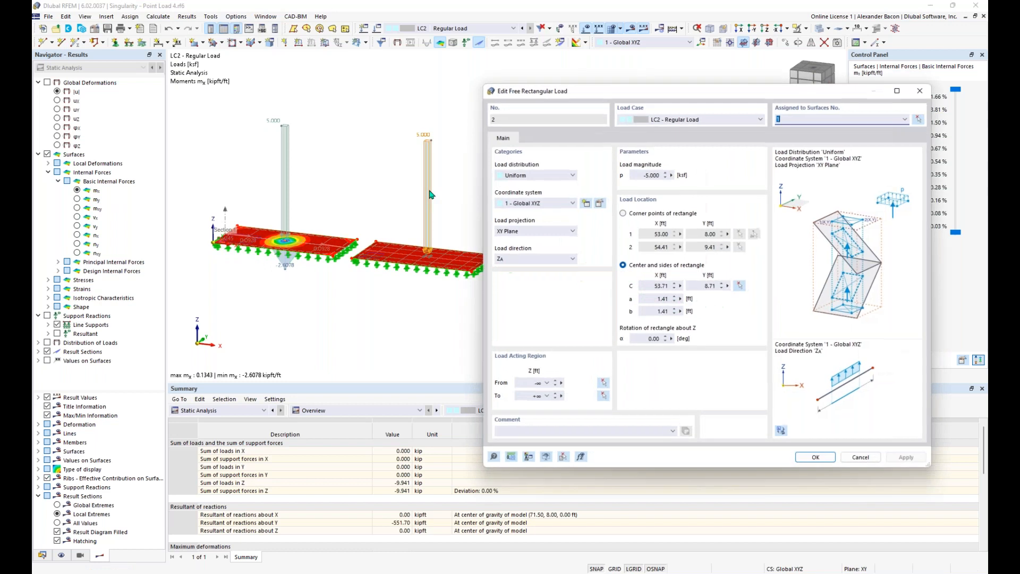
pyautogui.click(905, 119)
pyautogui.click(857, 137)
pyautogui.click(919, 99)
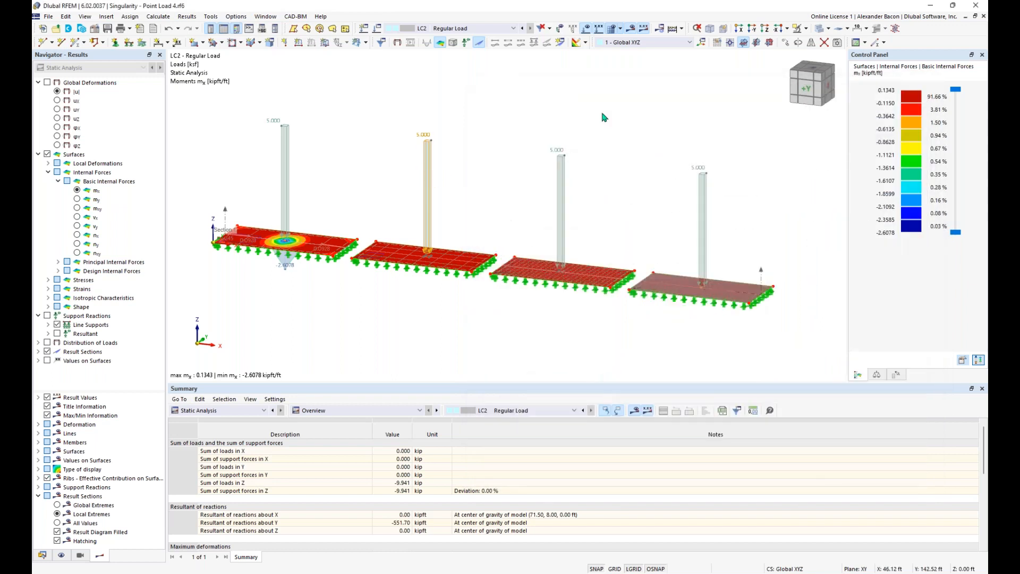
# Step: Select the loads on plates two to four and review their combined properties
pyautogui.moveTo(751, 112); pyautogui.dragTo(411, 198)
pyautogui.click(422, 179)
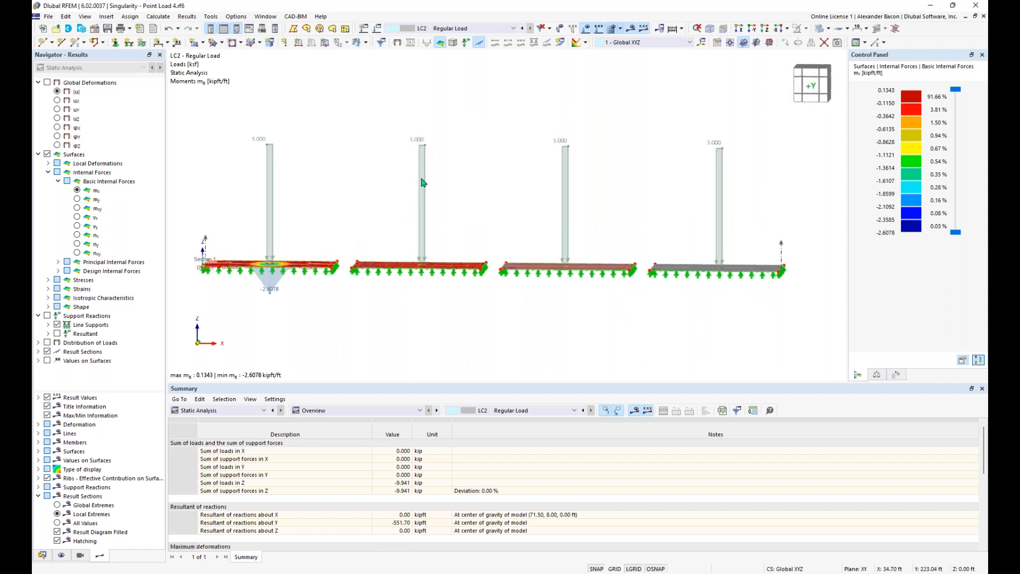
pyautogui.moveTo(767, 115); pyautogui.dragTo(391, 223)
pyautogui.doubleClick(422, 147)
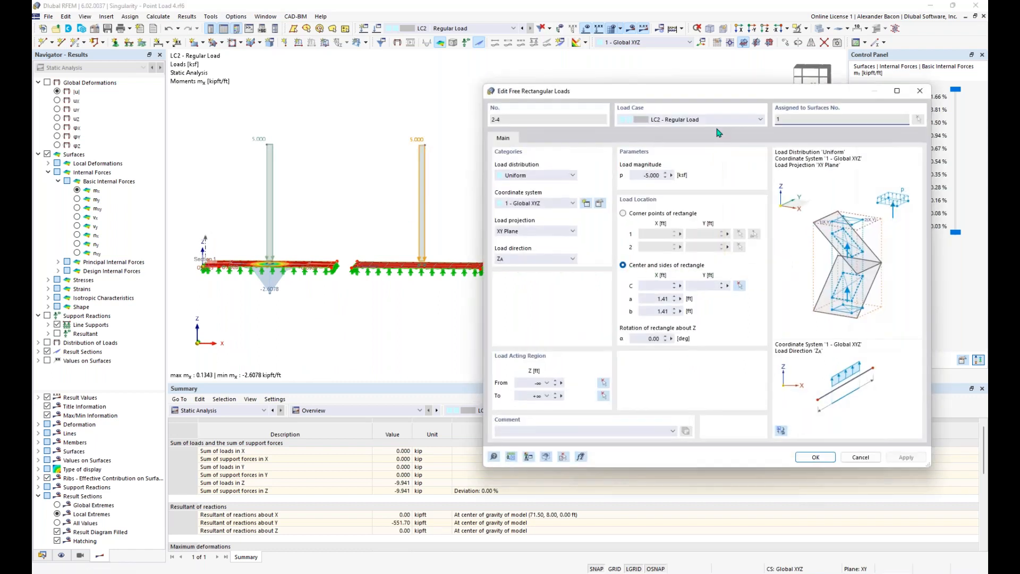
pyautogui.moveTo(817, 94); pyautogui.dragTo(767, 106)
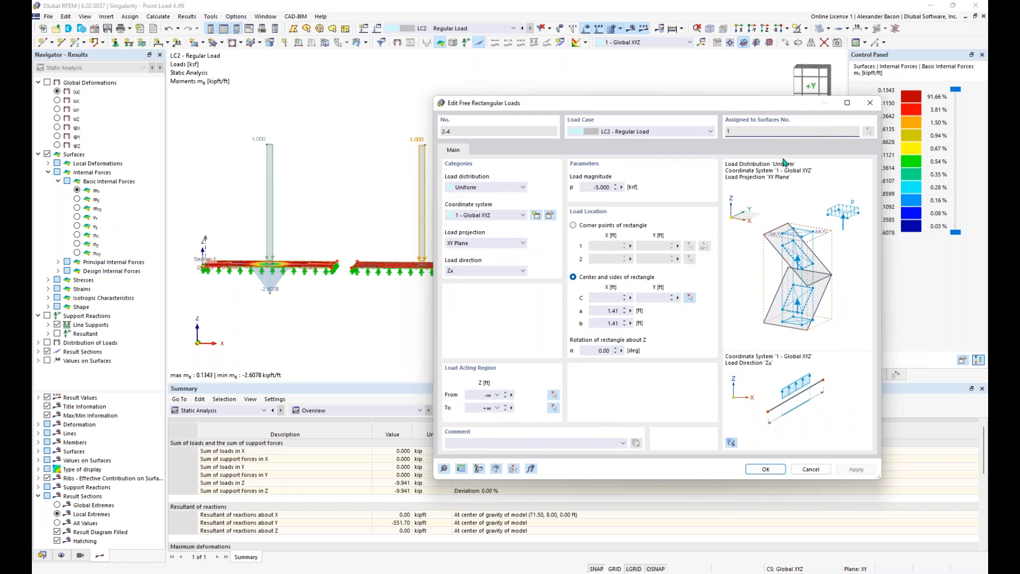
pyautogui.click(872, 106)
# Step: Assign the second plate's load to all surfaces and agree to delete the LC2 results
pyautogui.doubleClick(423, 143)
pyautogui.click(855, 131)
pyautogui.click(817, 159)
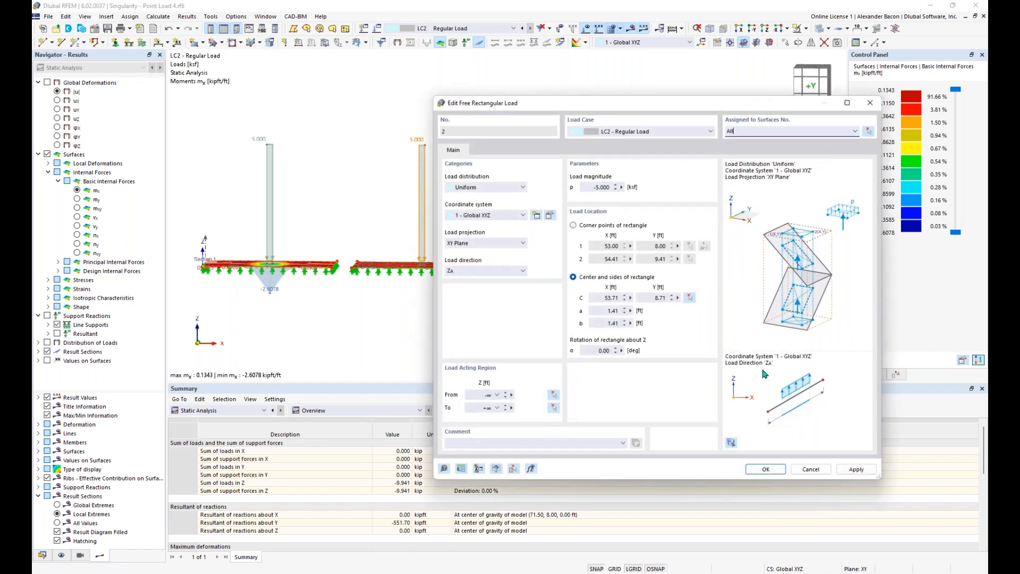
pyautogui.click(768, 470)
pyautogui.click(550, 335)
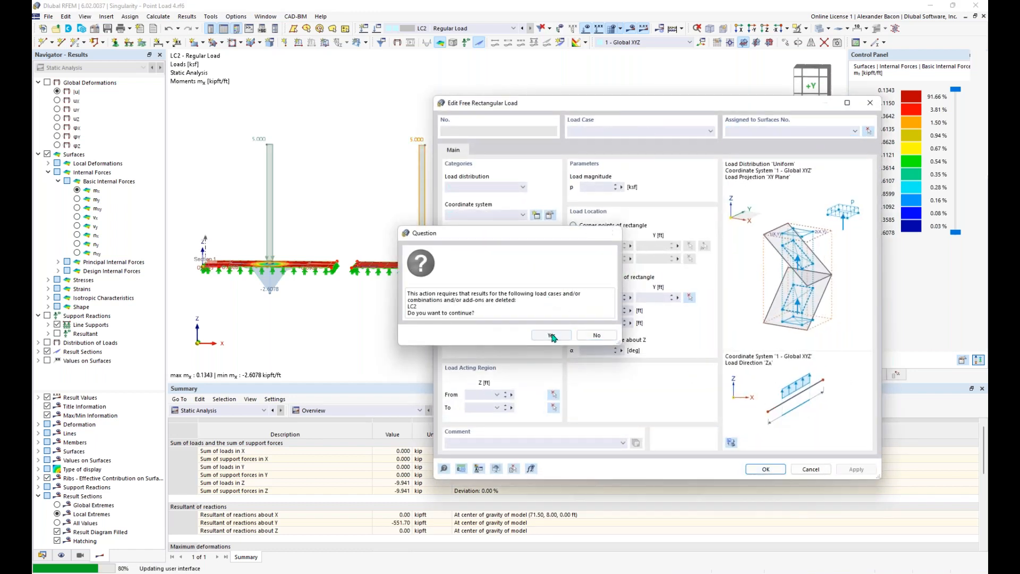
# Step: Switch to LC2 Regular Load and recheck the second load's properties
pyautogui.click(478, 29)
pyautogui.click(474, 52)
pyautogui.moveTo(545, 174); pyautogui.dragTo(492, 169, button='middle')
pyautogui.click(500, 165)
pyautogui.doubleClick(439, 142)
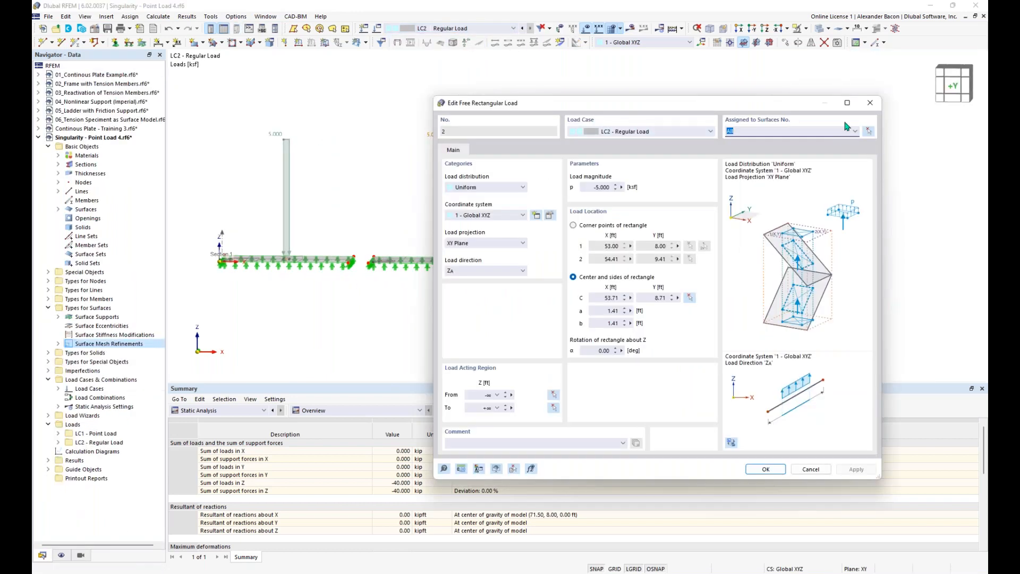
pyautogui.press('Escape')
# Step: Assign the third and fourth plates' rectangular loads to all surfaces
pyautogui.doubleClick(583, 139)
pyautogui.click(856, 131)
pyautogui.click(828, 152)
pyautogui.click(766, 469)
pyautogui.doubleClick(735, 141)
pyautogui.click(855, 131)
pyautogui.click(823, 156)
pyautogui.click(766, 469)
# Step: Recalculate the LC2 Regular Load case
pyautogui.keyDown('ctrl'); pyautogui.moveTo(684, 280); pyautogui.dragTo(694, 331, button='middle'); pyautogui.keyUp('ctrl')
pyautogui.click(661, 112)
pyautogui.click(673, 29)
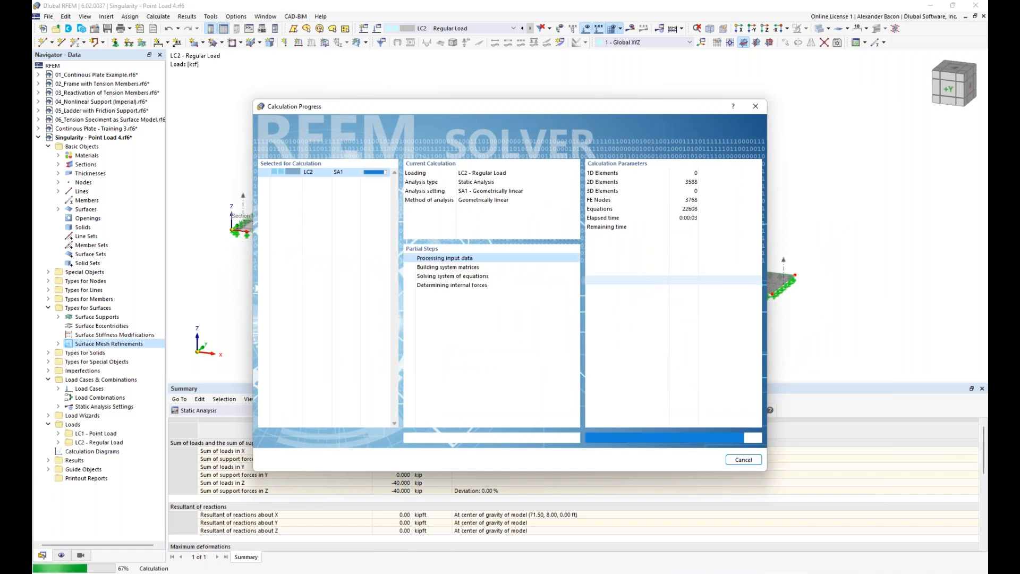
# Step: Inspect the recalculated LC2 mx contours on the four plates, then display LC1 Point Load mx results
pyautogui.moveTo(591, 337); pyautogui.dragTo(673, 304, button='middle')
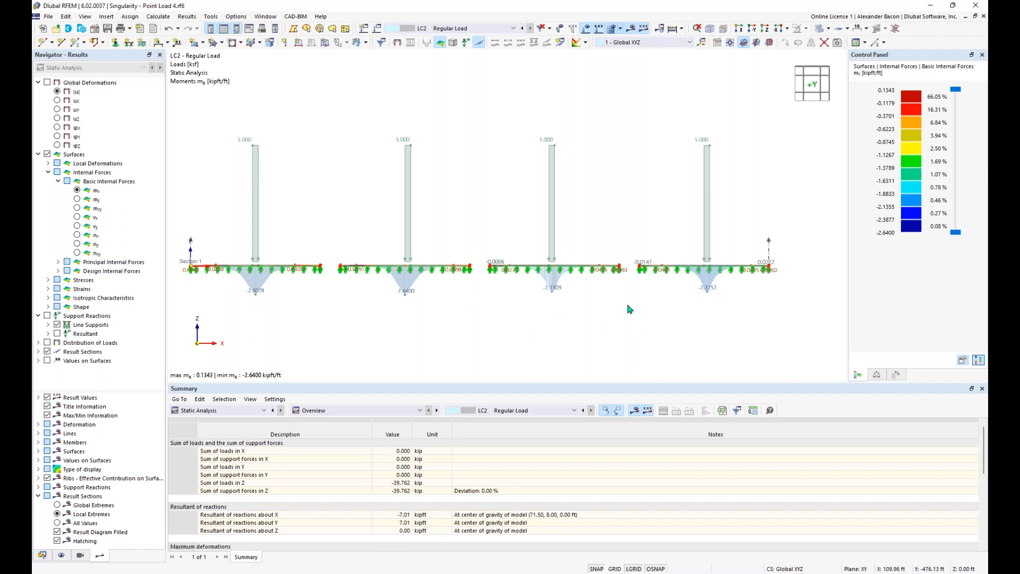
pyautogui.keyDown('ctrl'); pyautogui.moveTo(505, 308); pyautogui.dragTo(475, 300, button='middle'); pyautogui.keyUp('ctrl')
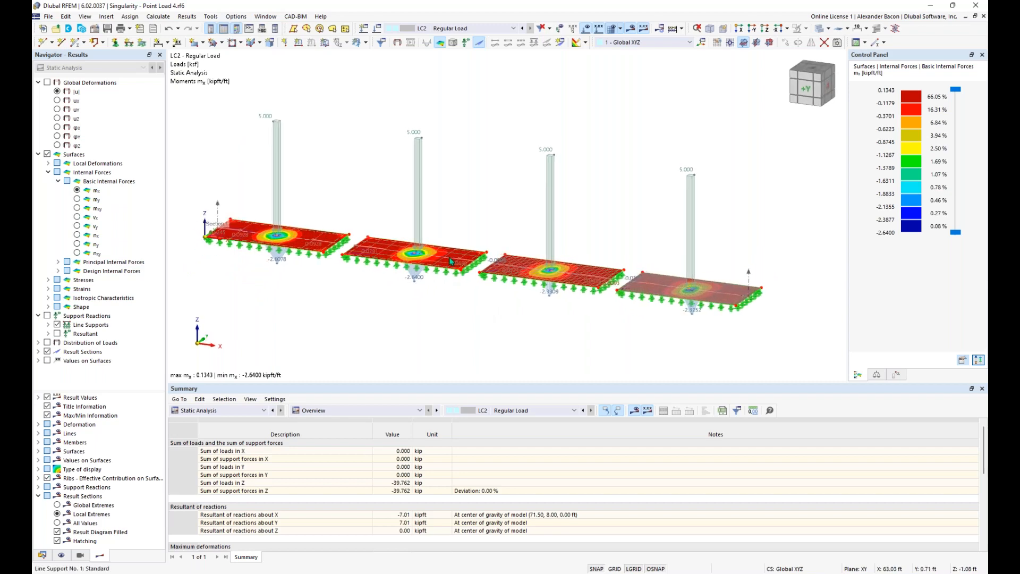
pyautogui.scroll(5, 693, 294)
pyautogui.scroll(5, 692, 294)
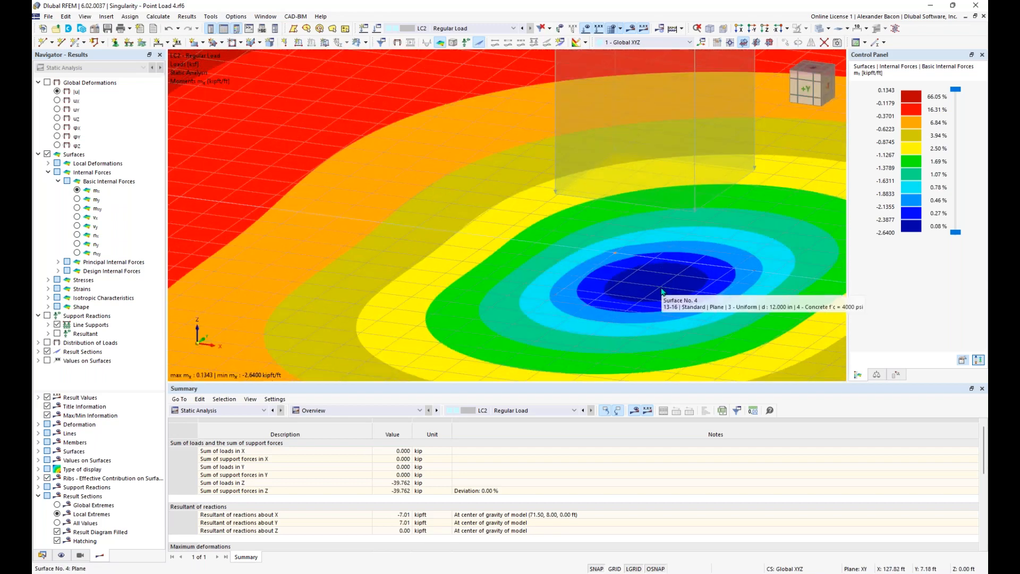
pyautogui.scroll(-8, 663, 293)
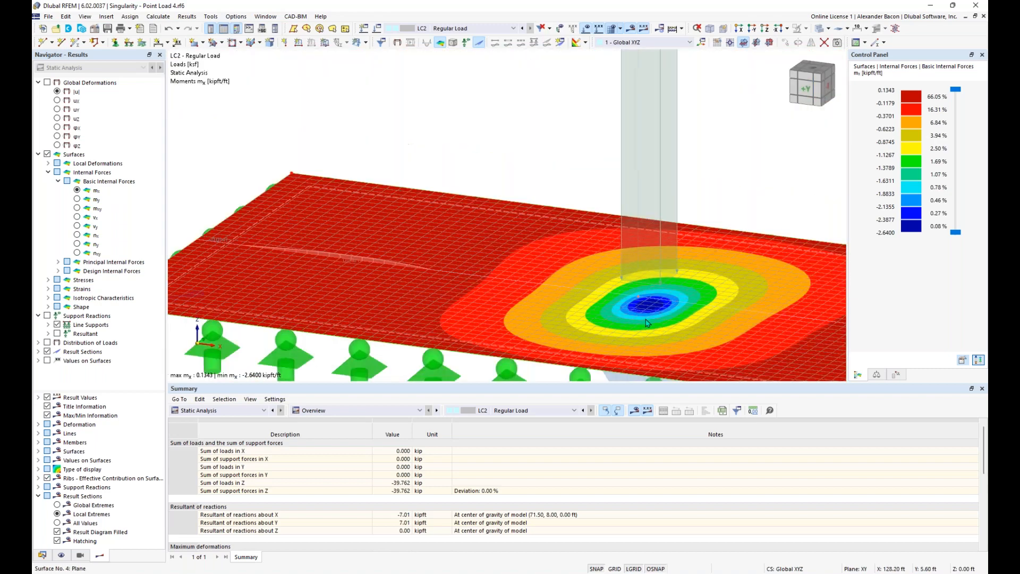
pyautogui.scroll(-3, 646, 322)
pyautogui.keyDown('ctrl'); pyautogui.moveTo(567, 347); pyautogui.dragTo(611, 296, button='middle'); pyautogui.keyUp('ctrl')
pyautogui.click(513, 28)
pyautogui.click(426, 37)
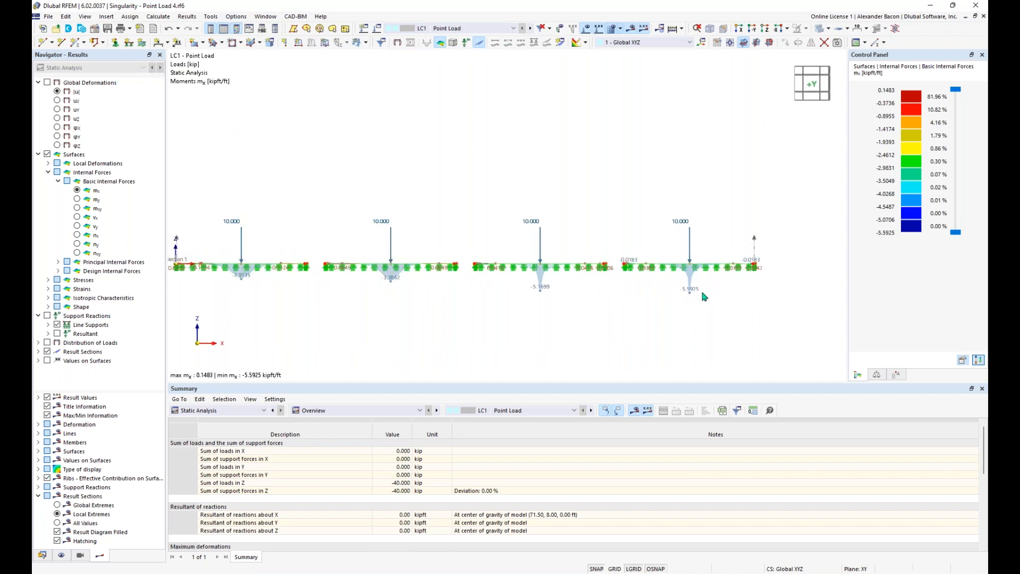
pyautogui.keyDown('ctrl'); pyautogui.moveTo(710, 309); pyautogui.dragTo(692, 320, button='middle'); pyautogui.keyUp('ctrl')
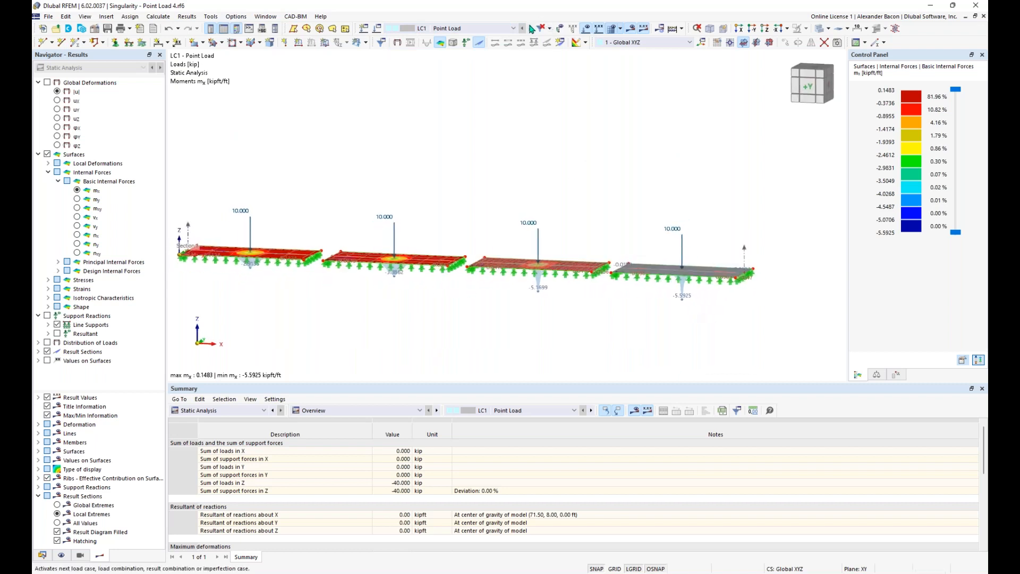
pyautogui.click(531, 28)
pyautogui.keyDown('ctrl'); pyautogui.moveTo(488, 118); pyautogui.dragTo(566, 130, button='middle'); pyautogui.keyUp('ctrl')
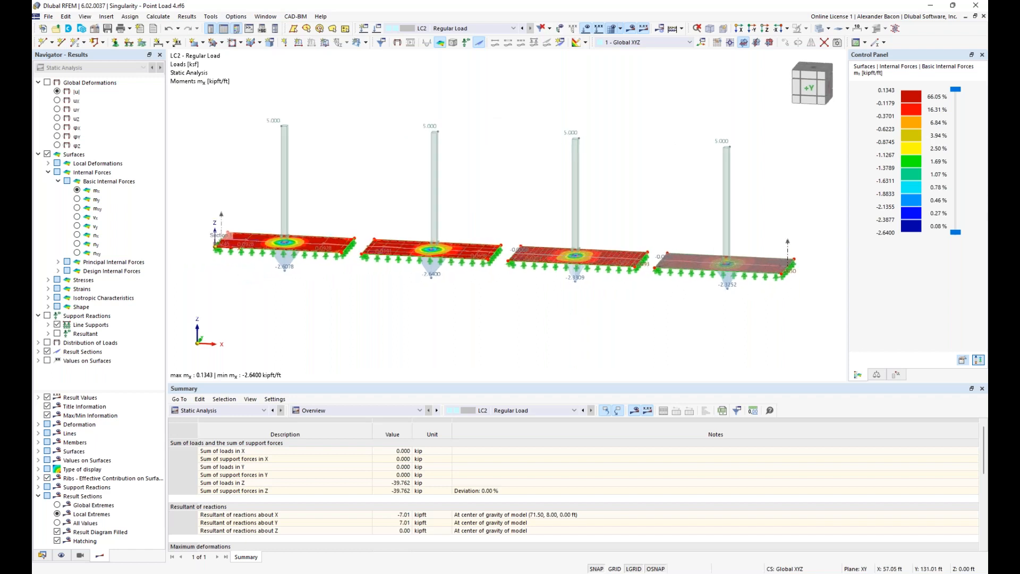
pyautogui.click(524, 29)
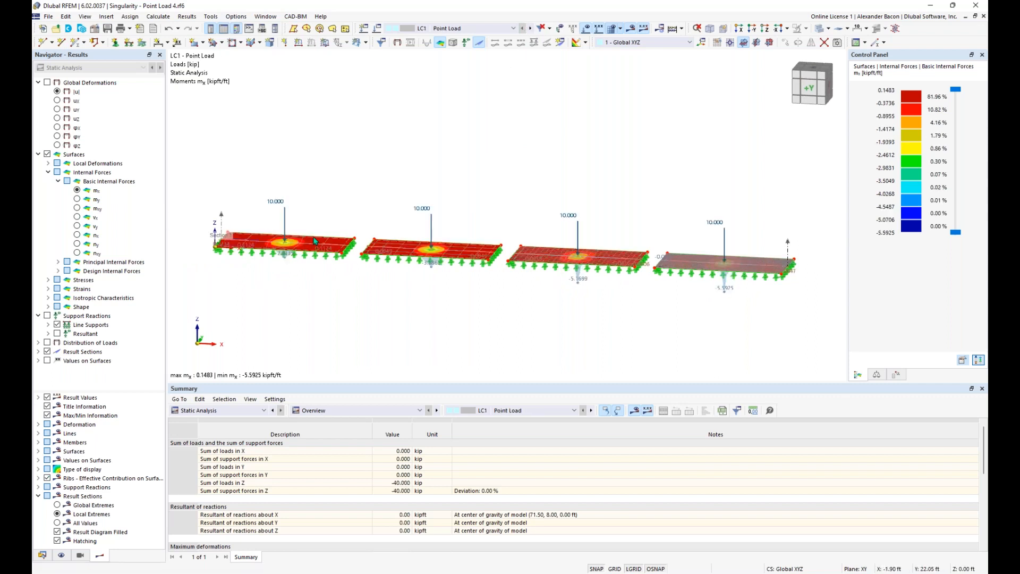
pyautogui.rightClick(222, 221)
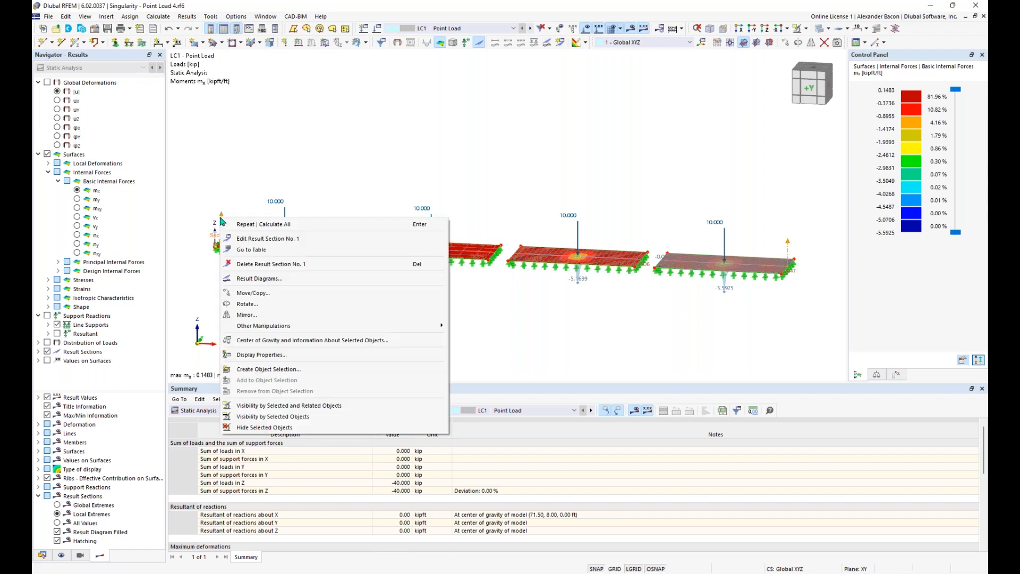
# Step: Open Result Section No. 1's |u|, mx and pz diagrams and its empty Smooth Ranges settings
pyautogui.click(274, 281)
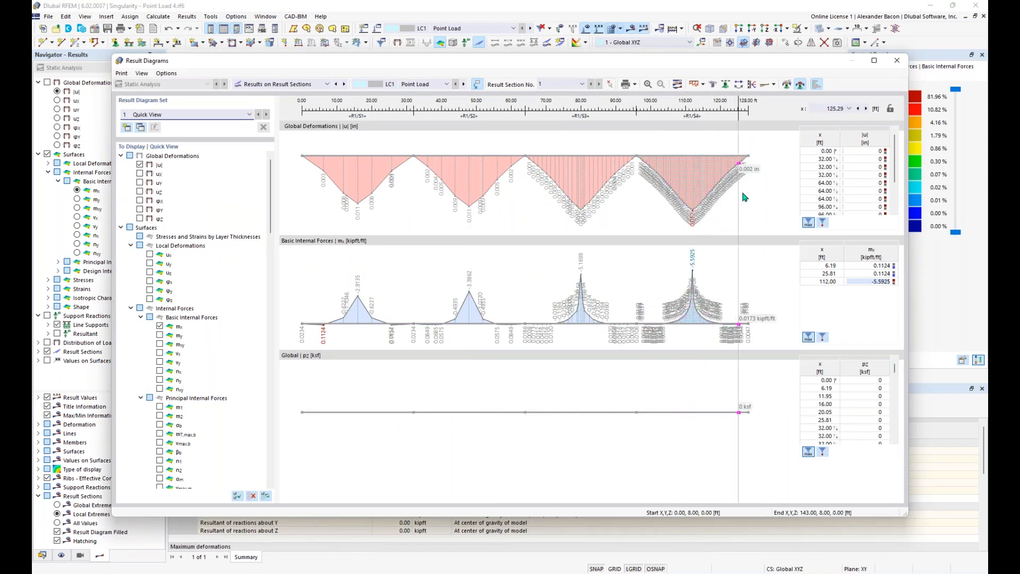
pyautogui.click(787, 85)
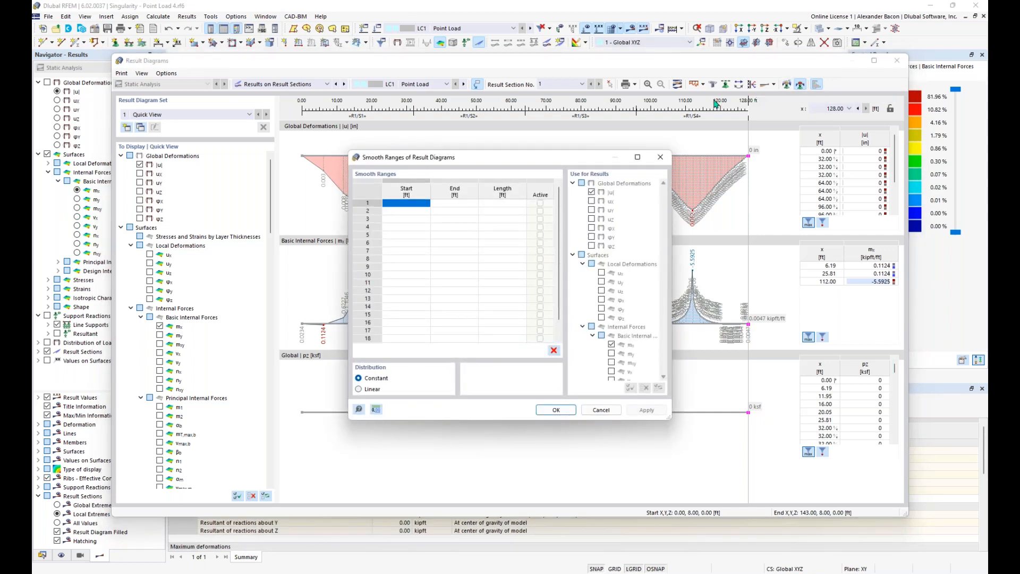
# Step: Add an active smooth range from 111.29 to 112.71 ft (1.41 ft long) and apply it
pyautogui.click(421, 203)
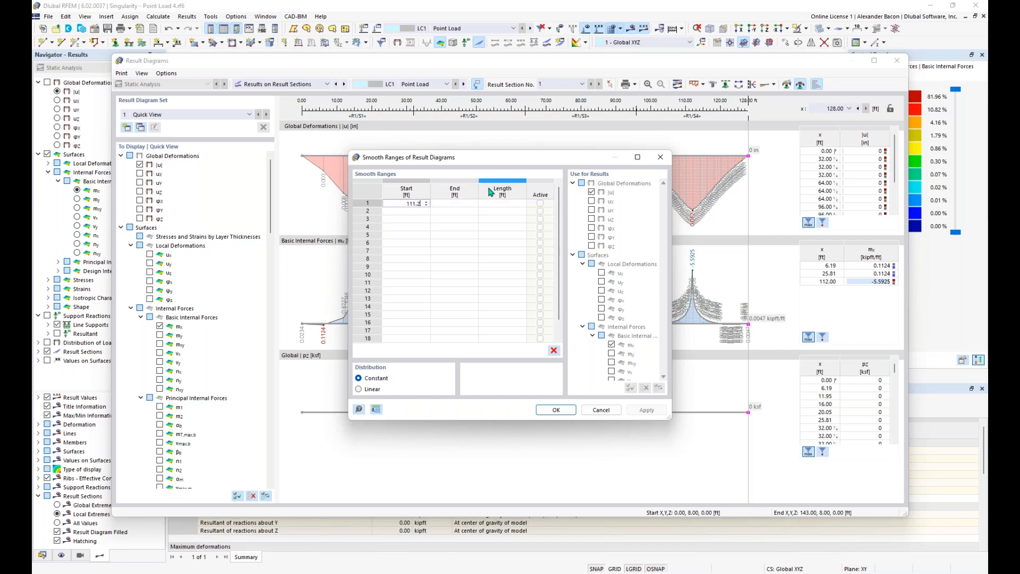
pyautogui.click(461, 204)
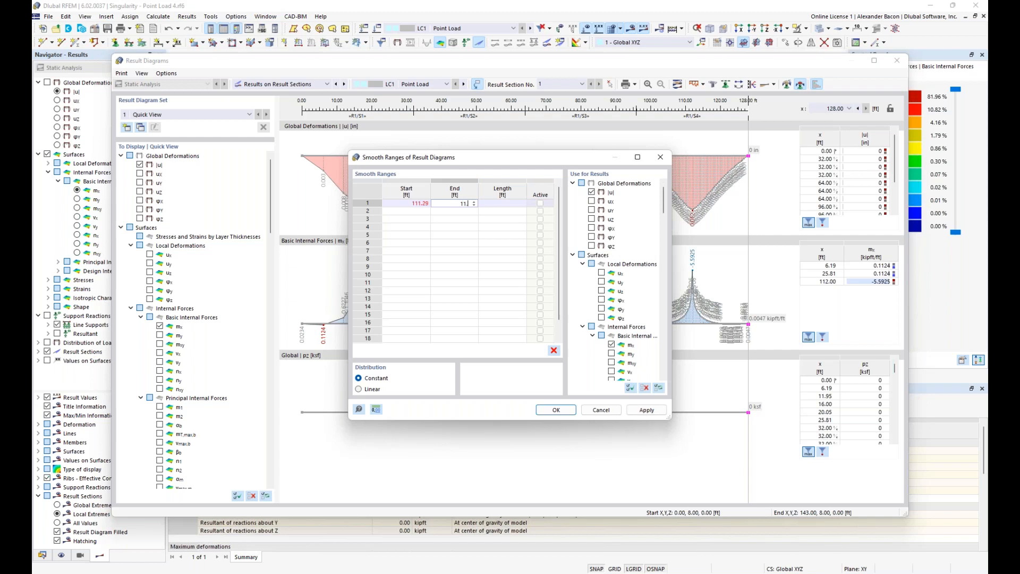
pyautogui.write('11.')
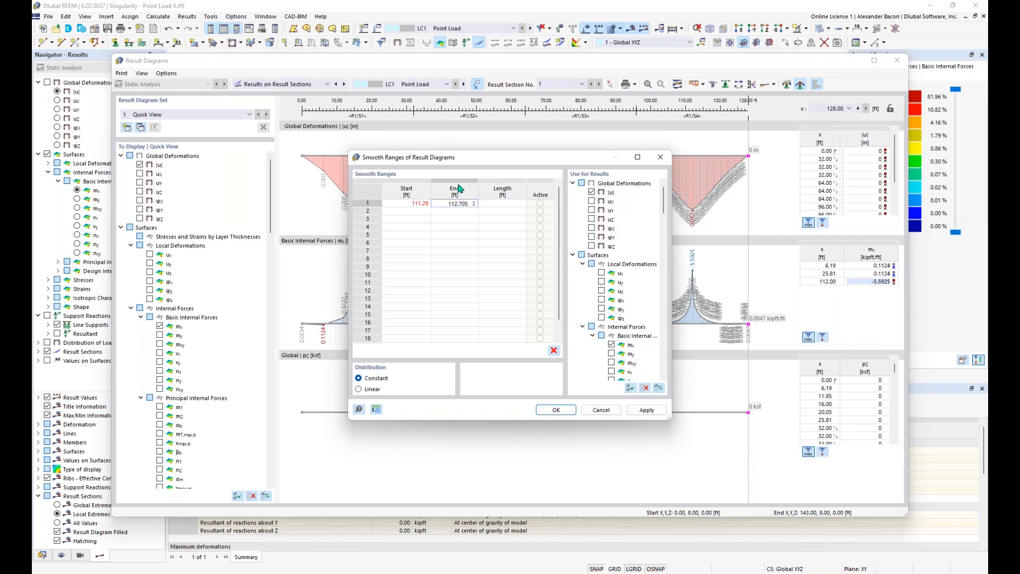
pyautogui.click(504, 203)
pyautogui.click(505, 202)
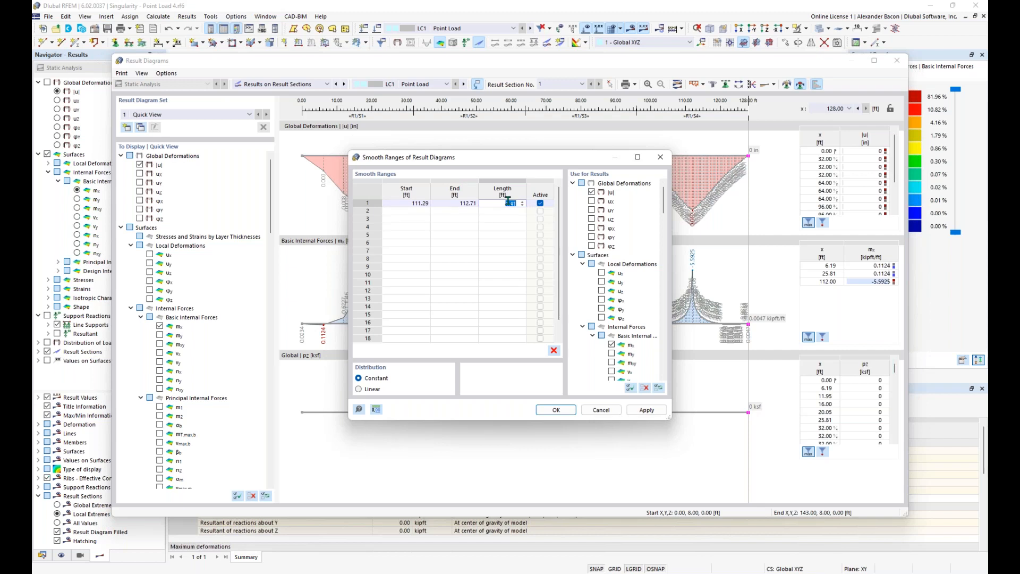
pyautogui.click(562, 413)
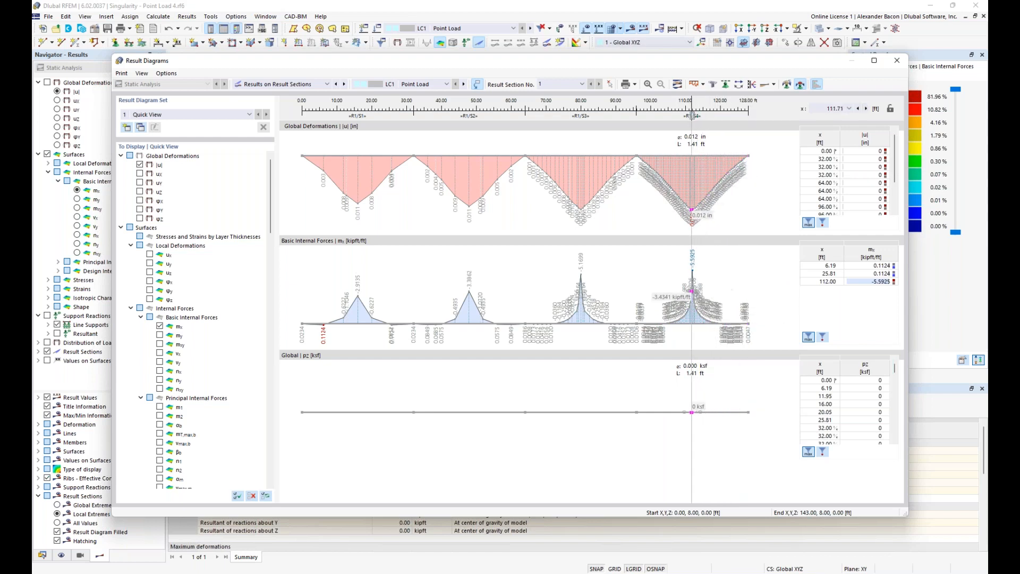
# Step: Slide the section readout across the smooth range, reading mx -2.5147 kipft/ft at 111.57 ft
pyautogui.moveTo(694, 116)
pyautogui.mouseDown()
pyautogui.moveTo(680, 115)
pyautogui.moveTo(692, 115)
pyautogui.mouseUp()
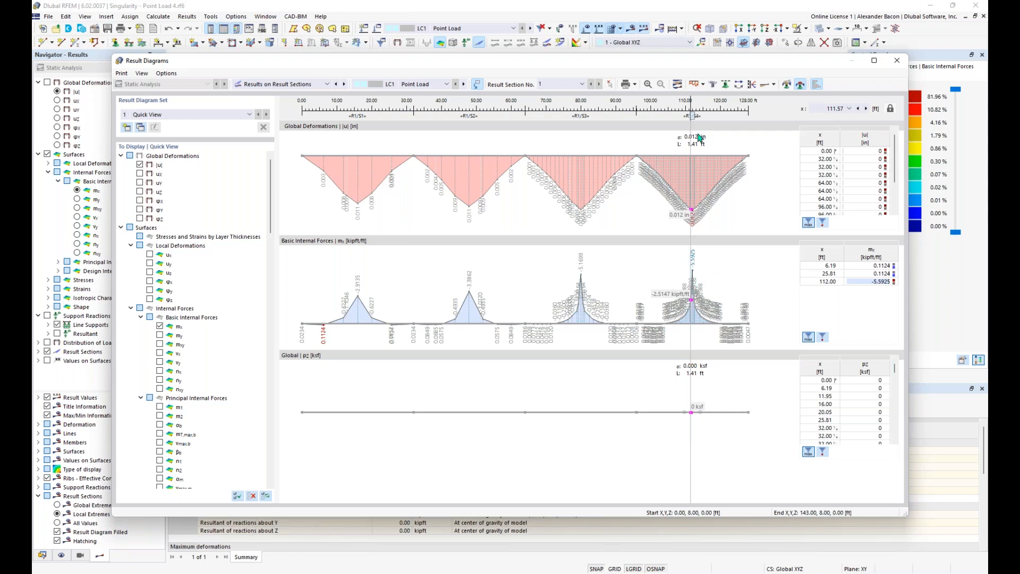
pyautogui.moveTo(692, 116); pyautogui.dragTo(581, 115)
# Step: Move the section readout between 81.71 ft and 111.29 ft, then close the result diagrams
pyautogui.click(586, 284)
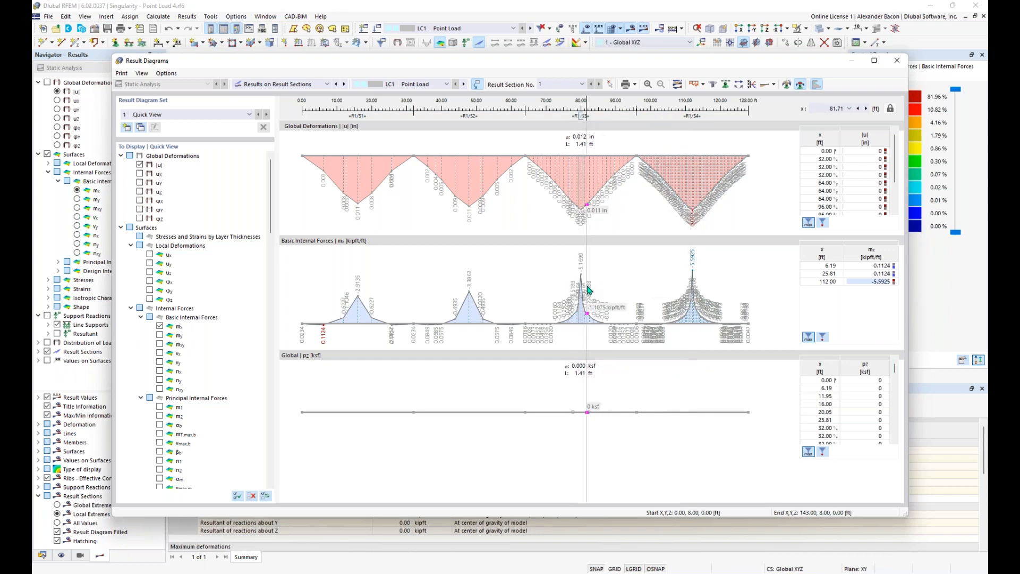
pyautogui.moveTo(581, 115); pyautogui.dragTo(469, 115)
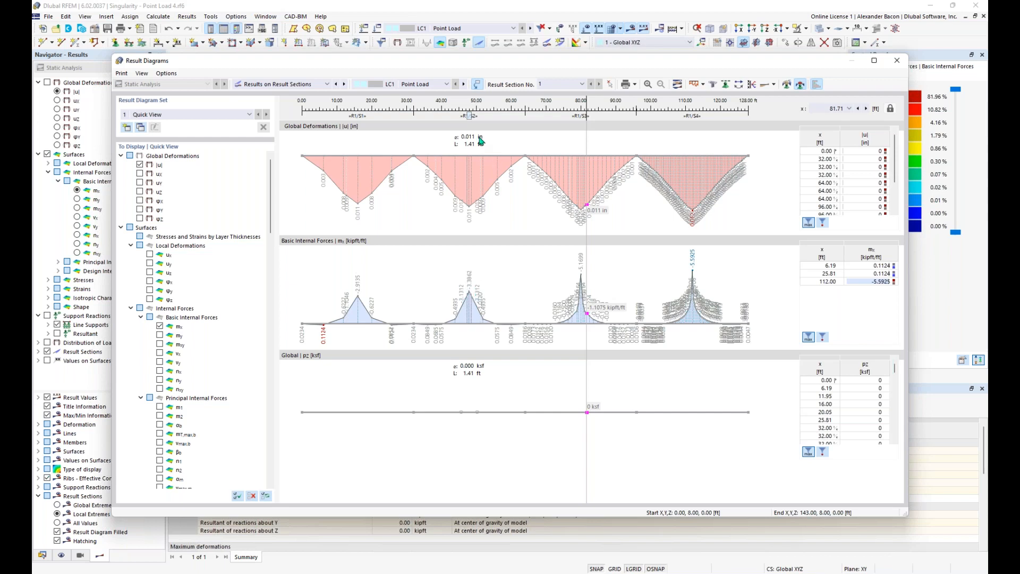
pyautogui.moveTo(469, 117); pyautogui.dragTo(692, 120)
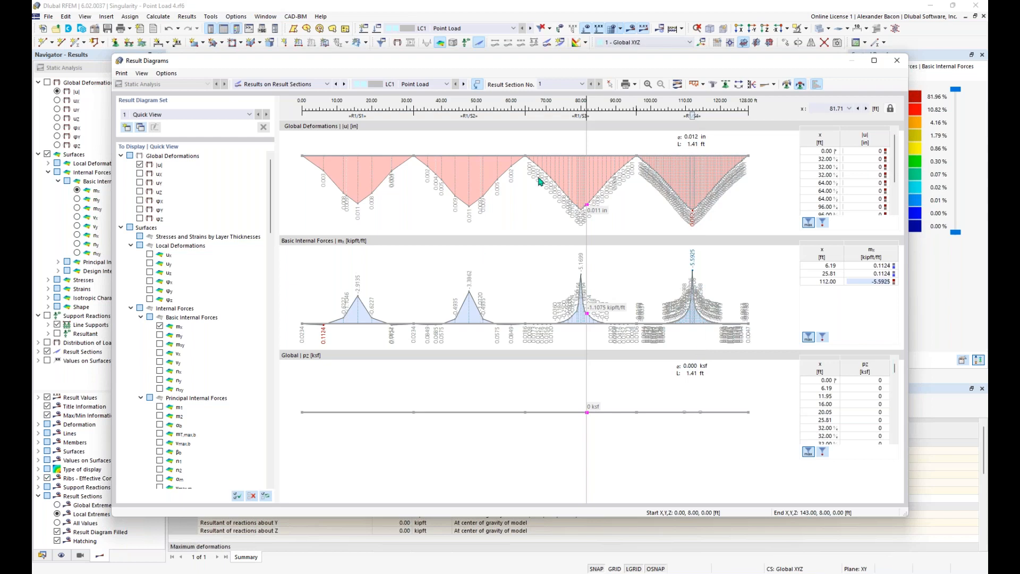
pyautogui.click(691, 376)
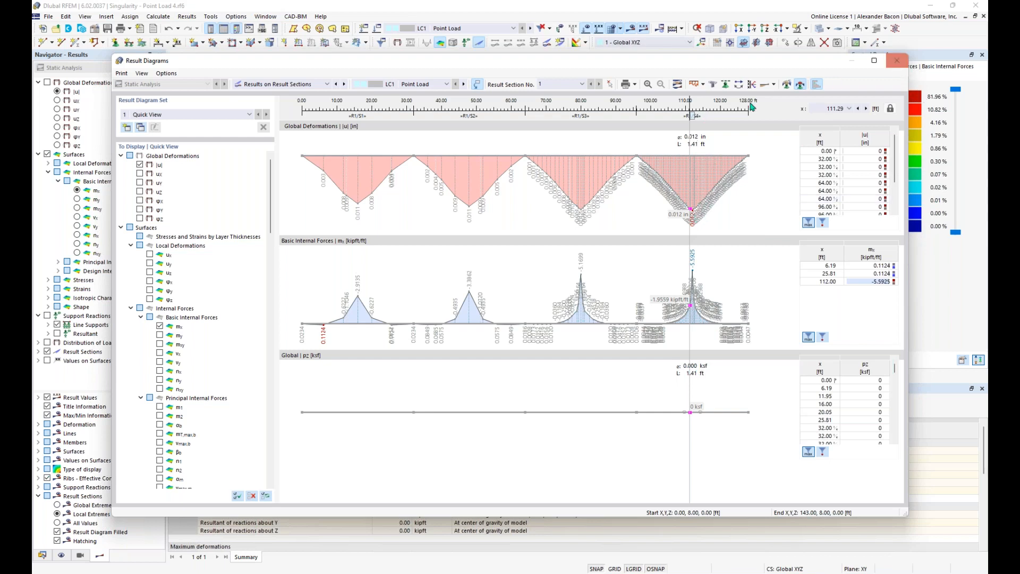
pyautogui.moveTo(692, 115); pyautogui.dragTo(361, 146)
pyautogui.click(899, 60)
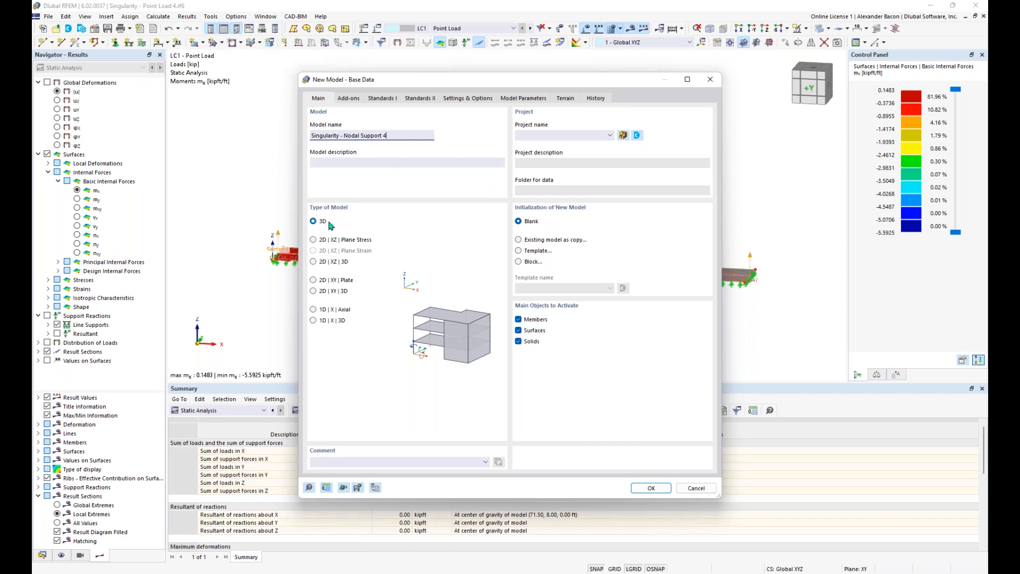
# Step: Turn off load wizards and the combination wizard for the new model, then zoom into the work plane
pyautogui.click(349, 99)
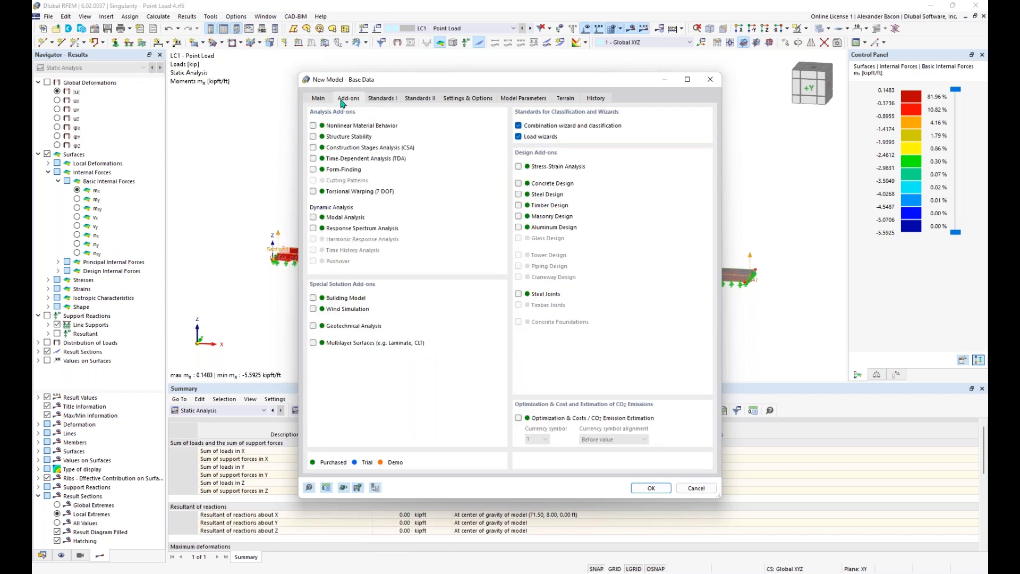
pyautogui.click(519, 137)
pyautogui.click(519, 126)
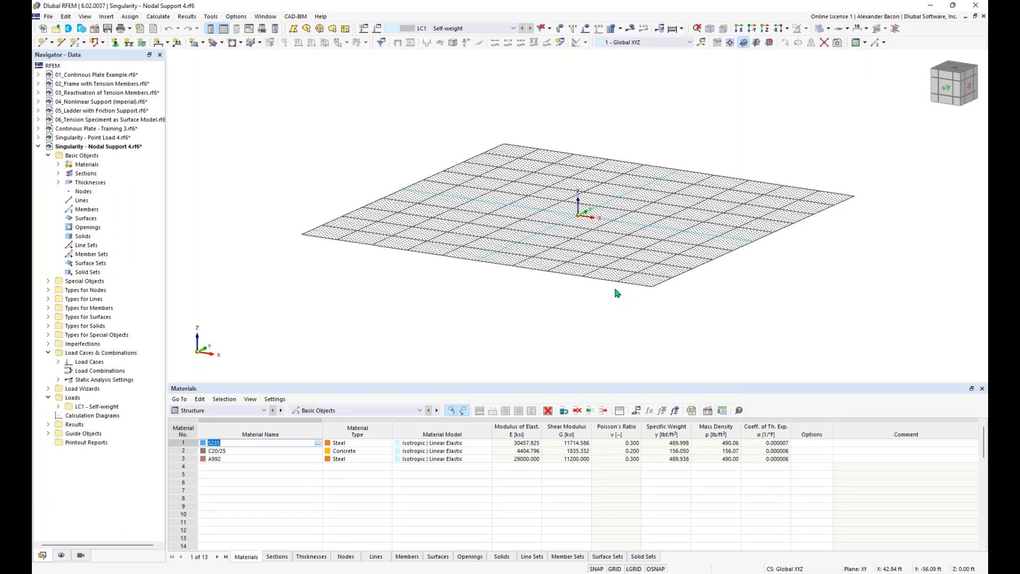
pyautogui.moveTo(626, 241); pyautogui.dragTo(549, 256, button='middle')
pyautogui.keyDown('ctrl'); pyautogui.moveTo(549, 257); pyautogui.dragTo(540, 233, button='middle'); pyautogui.keyUp('ctrl')
pyautogui.scroll(5, 541, 236)
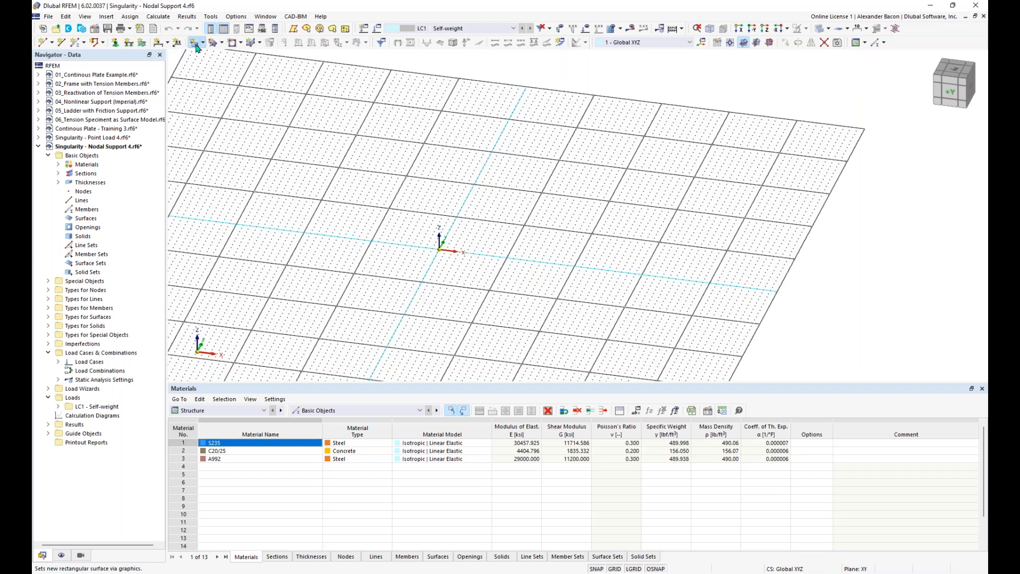
pyautogui.click(196, 47)
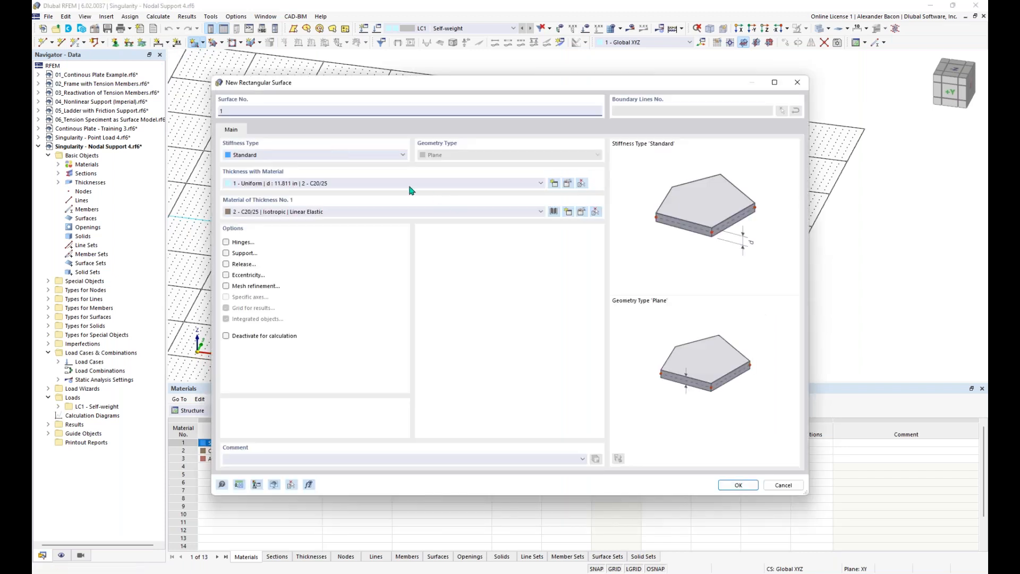
# Step: Review the available materials and existing thicknesses, leaving 11.811 in selected
pyautogui.click(542, 212)
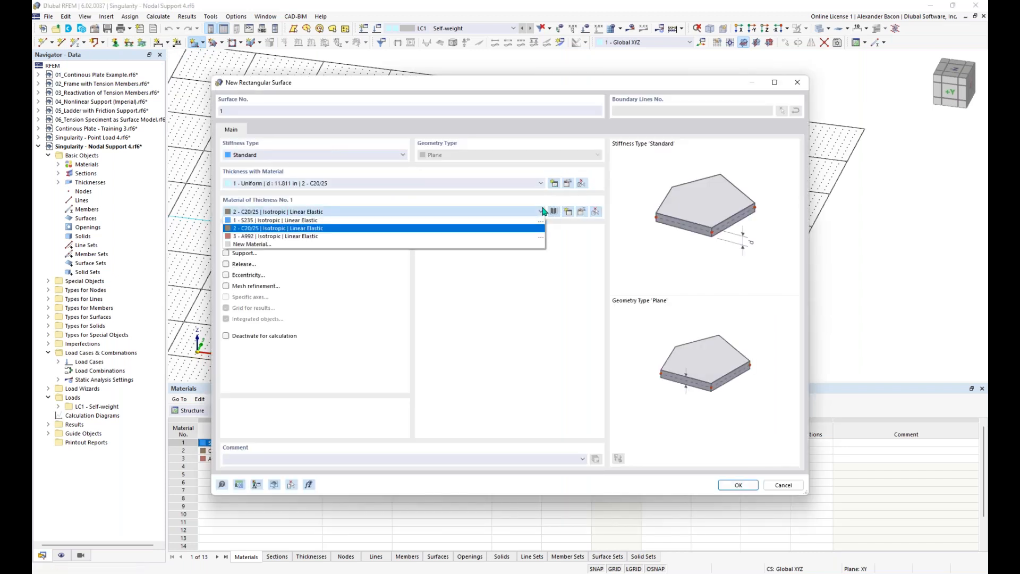
pyautogui.click(523, 183)
pyautogui.click(515, 180)
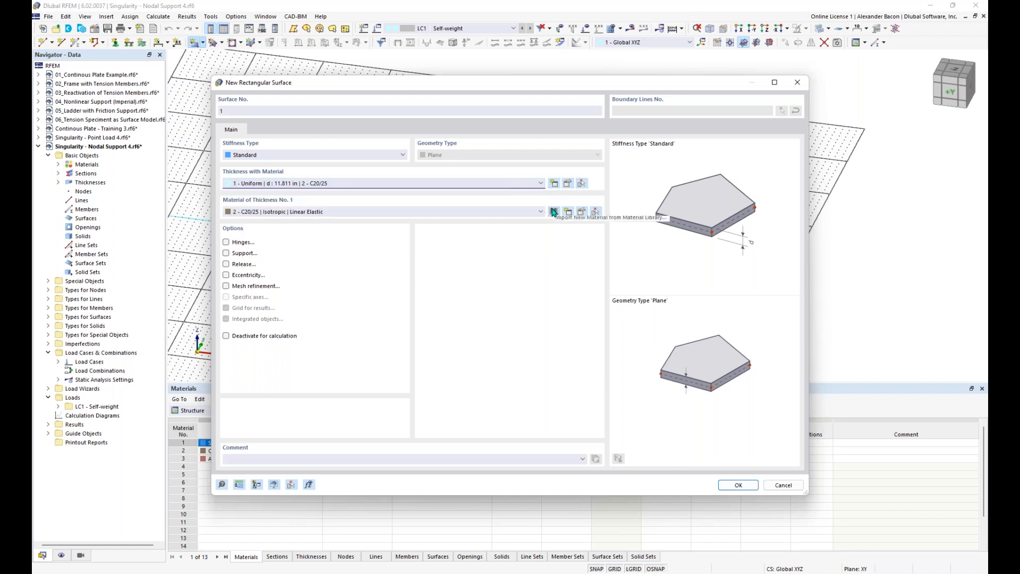
pyautogui.click(528, 184)
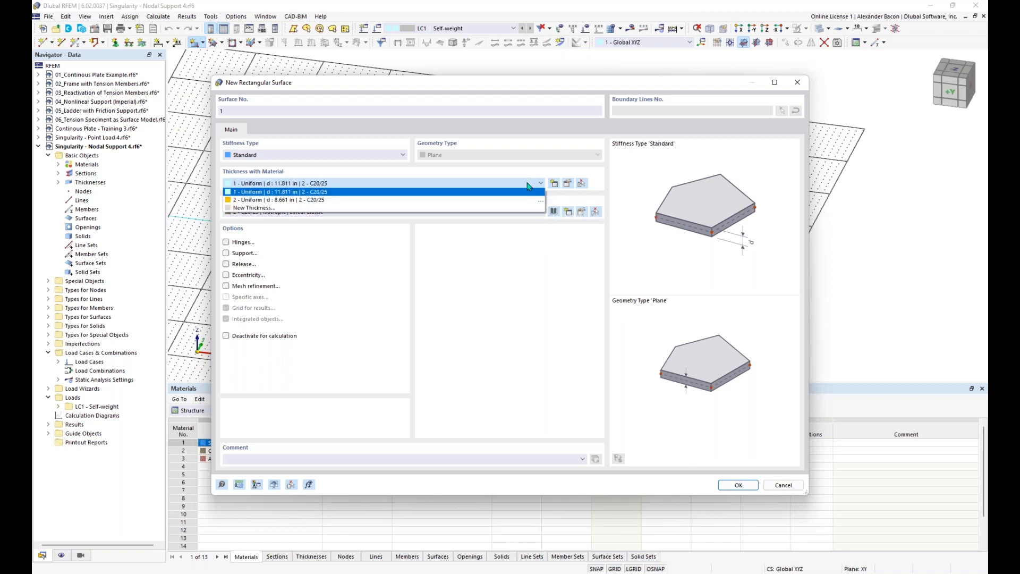
pyautogui.click(486, 182)
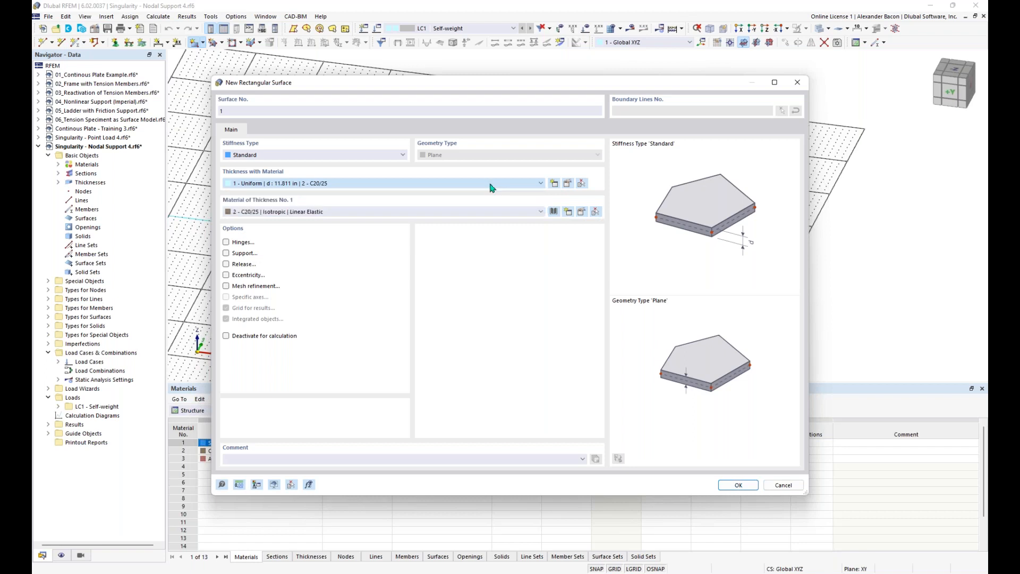
# Step: Create a new thickness using Concrete f'c = 4000 psi from the material library
pyautogui.click(553, 184)
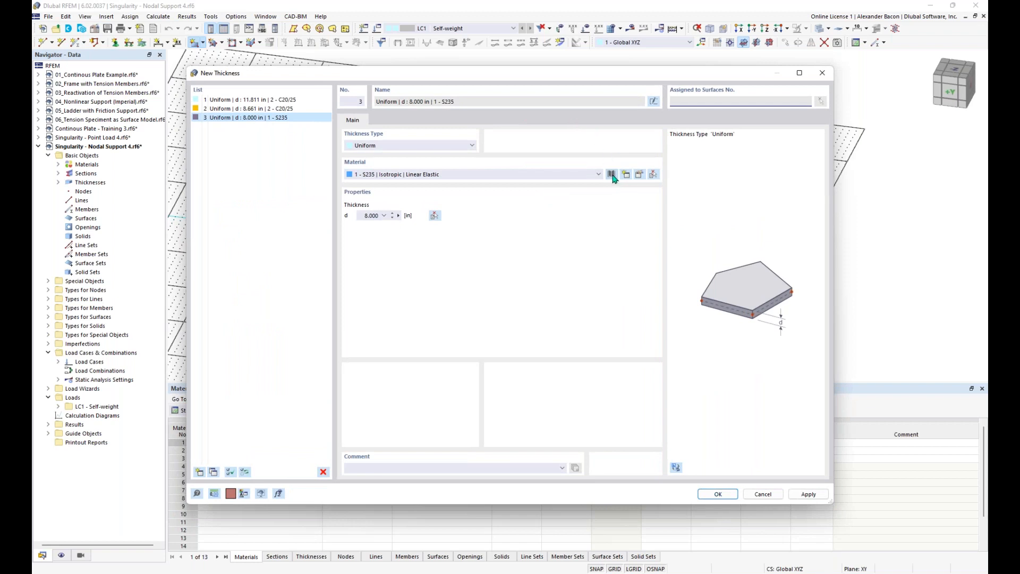
pyautogui.click(612, 176)
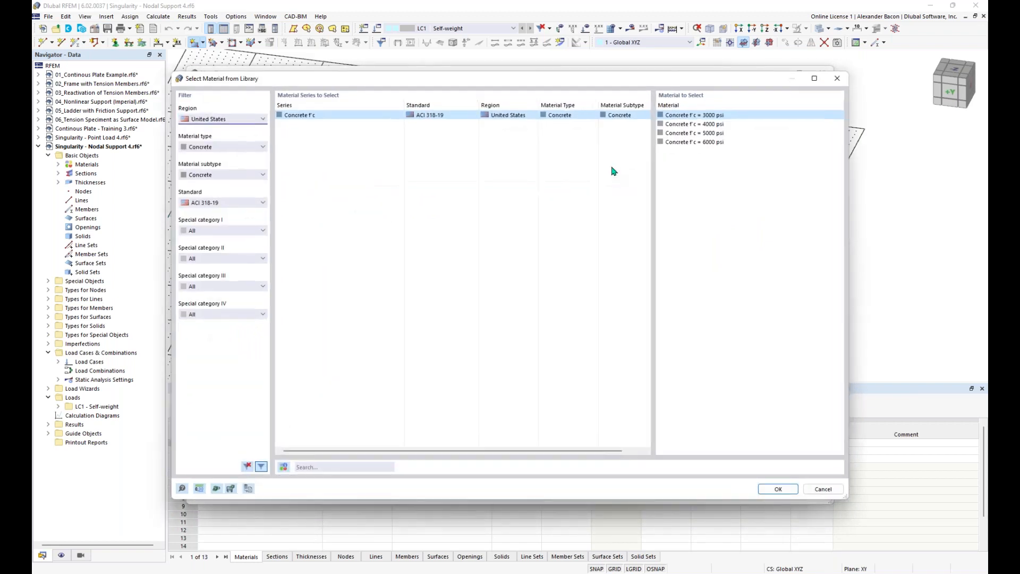
pyautogui.click(694, 124)
pyautogui.click(778, 489)
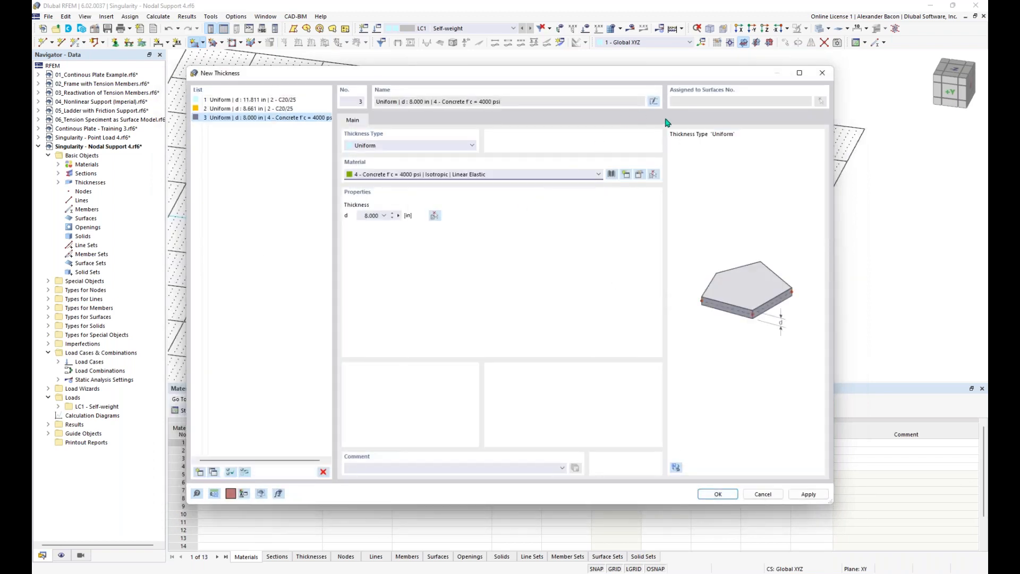
# Step: Filter the material library to United States normal concrete and choose Concrete f'c = 4000 psi
pyautogui.click(612, 175)
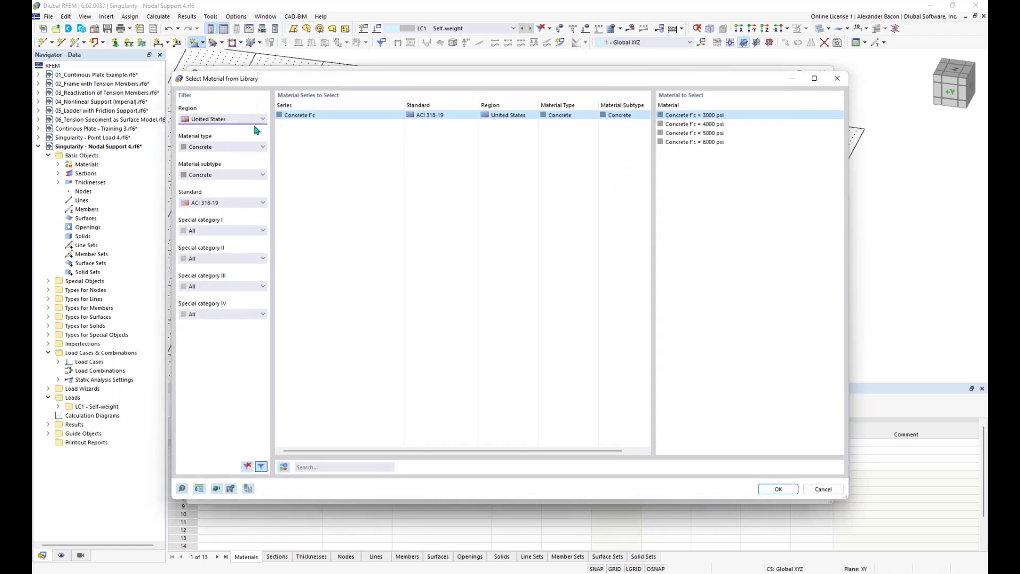
pyautogui.click(247, 121)
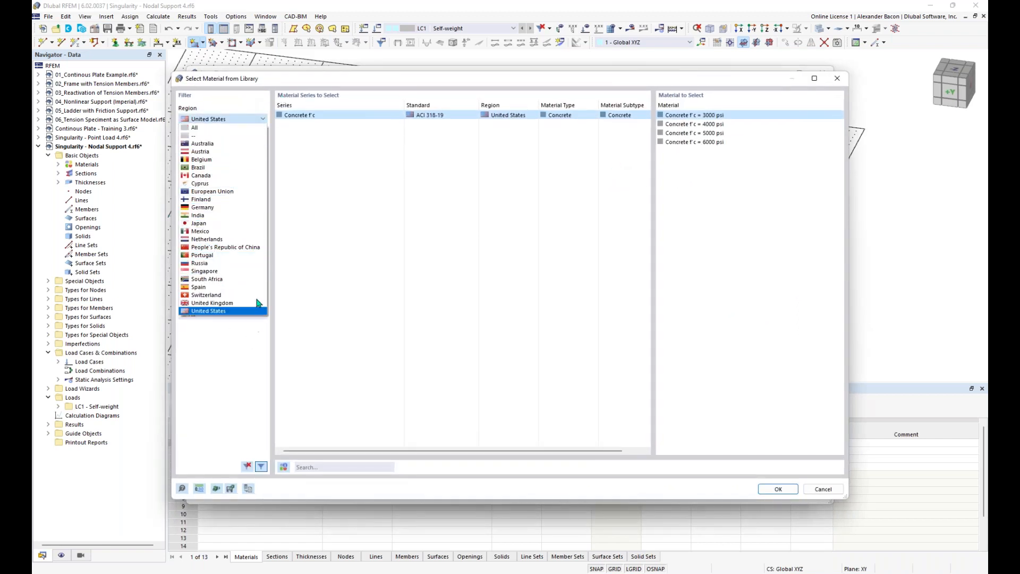
pyautogui.click(241, 128)
pyautogui.click(234, 120)
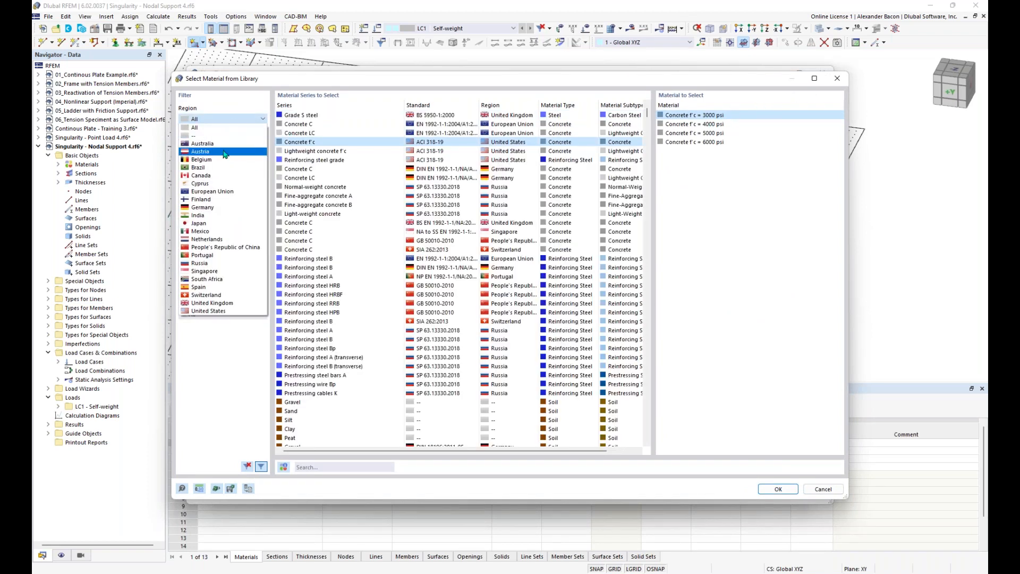
pyautogui.click(215, 311)
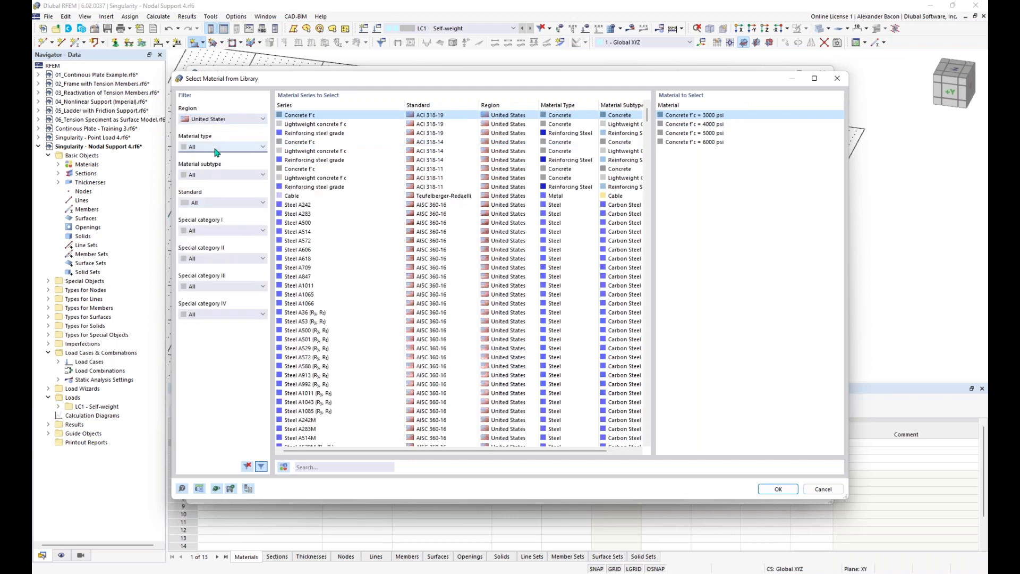
pyautogui.click(216, 148)
pyautogui.click(218, 163)
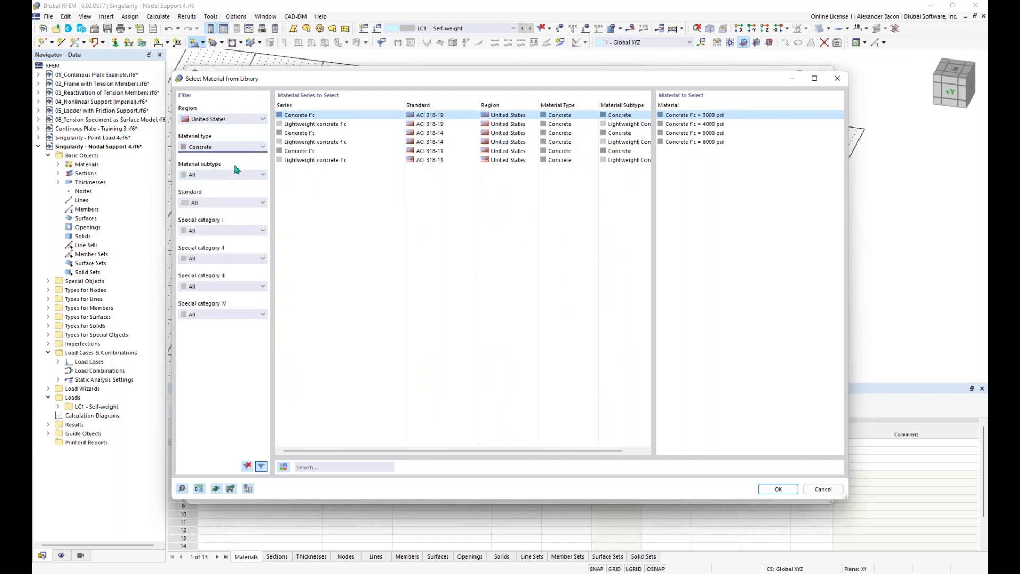
pyautogui.click(224, 177)
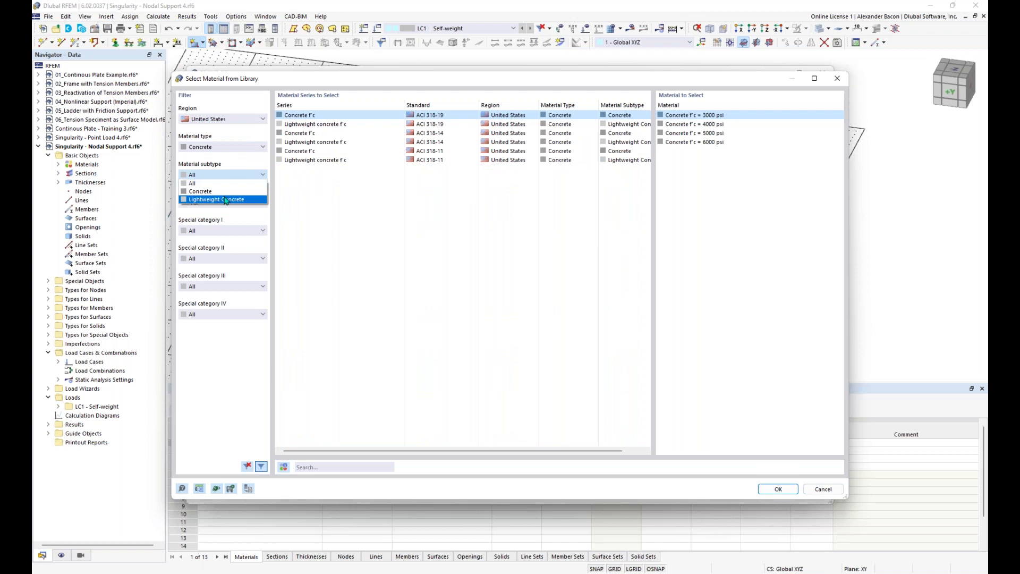
pyautogui.click(227, 199)
pyautogui.click(228, 175)
pyautogui.click(215, 193)
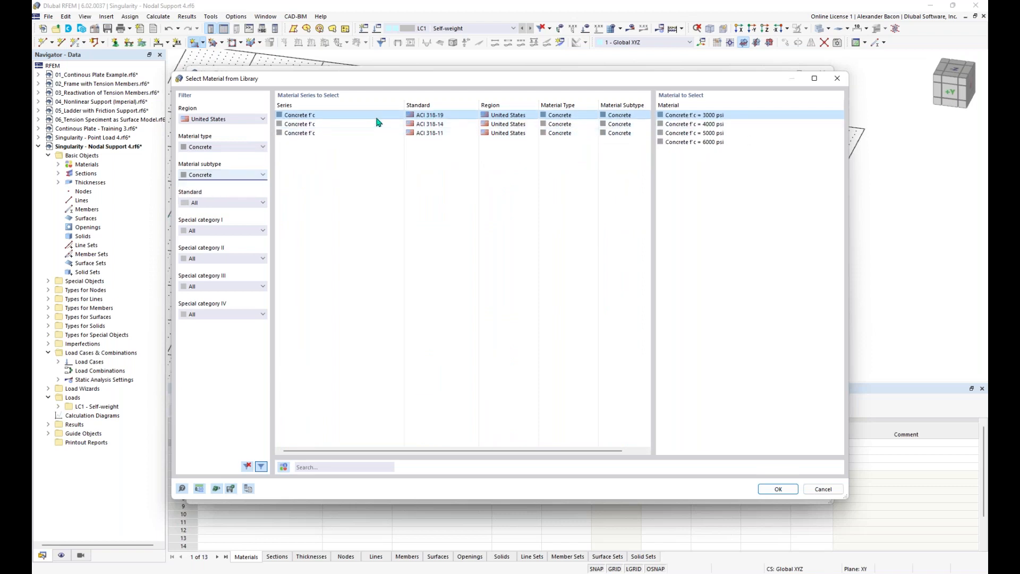
pyautogui.click(724, 125)
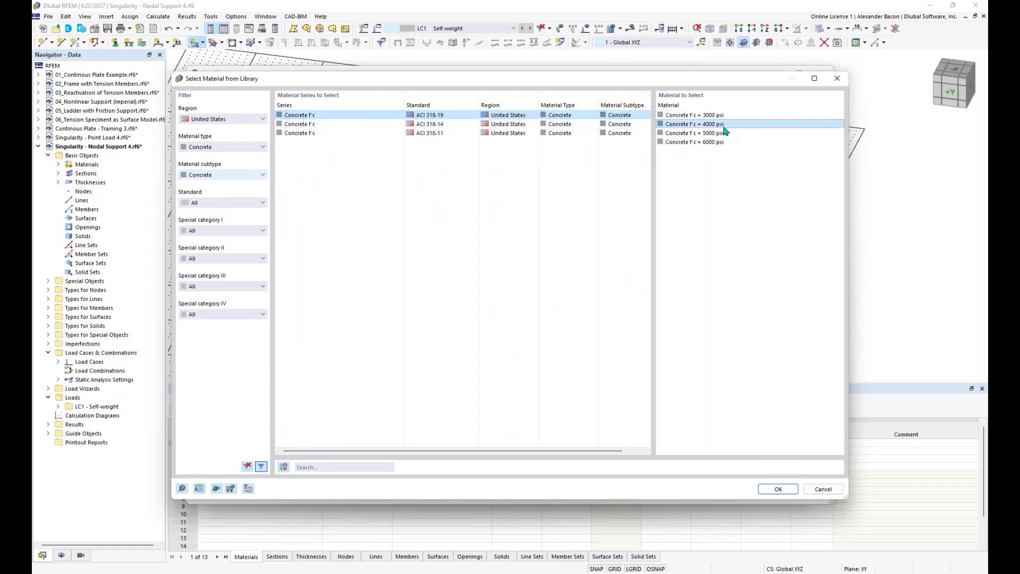
pyautogui.click(778, 489)
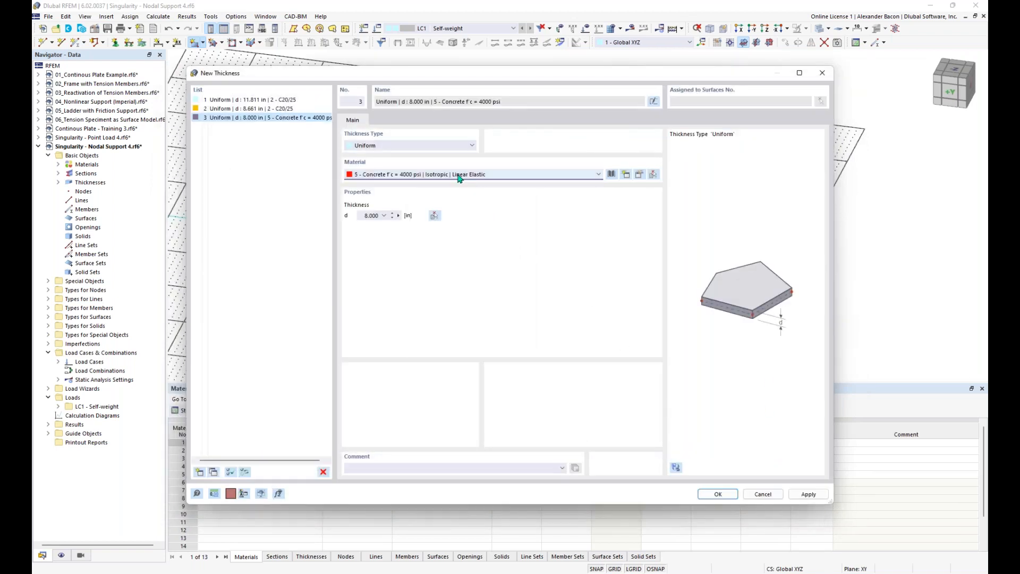
# Step: Set the new thickness to 12 in and accept the rectangular surface settings
pyautogui.click(364, 215)
pyautogui.write('12')
pyautogui.click(703, 493)
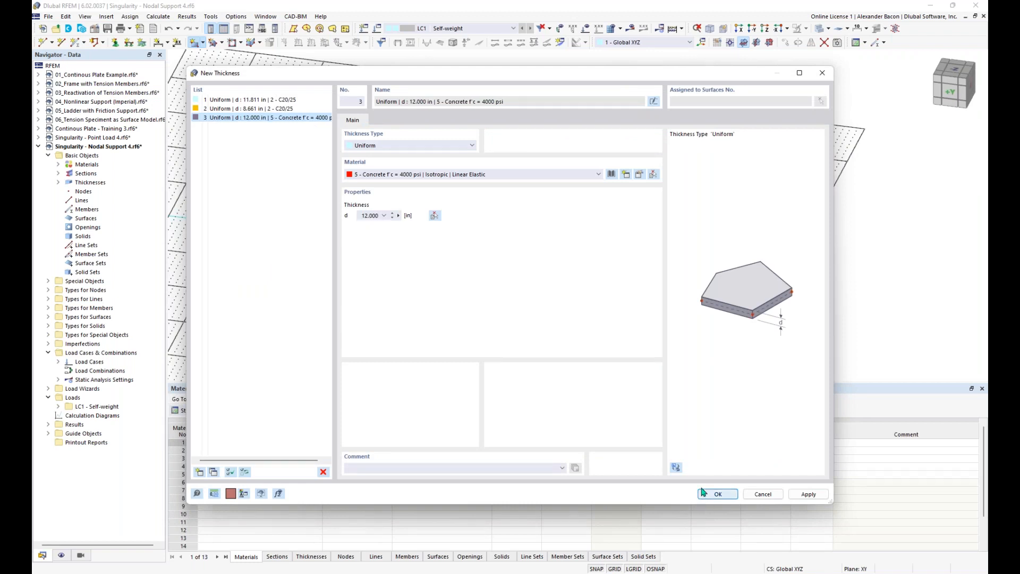
pyautogui.click(702, 493)
pyautogui.click(730, 485)
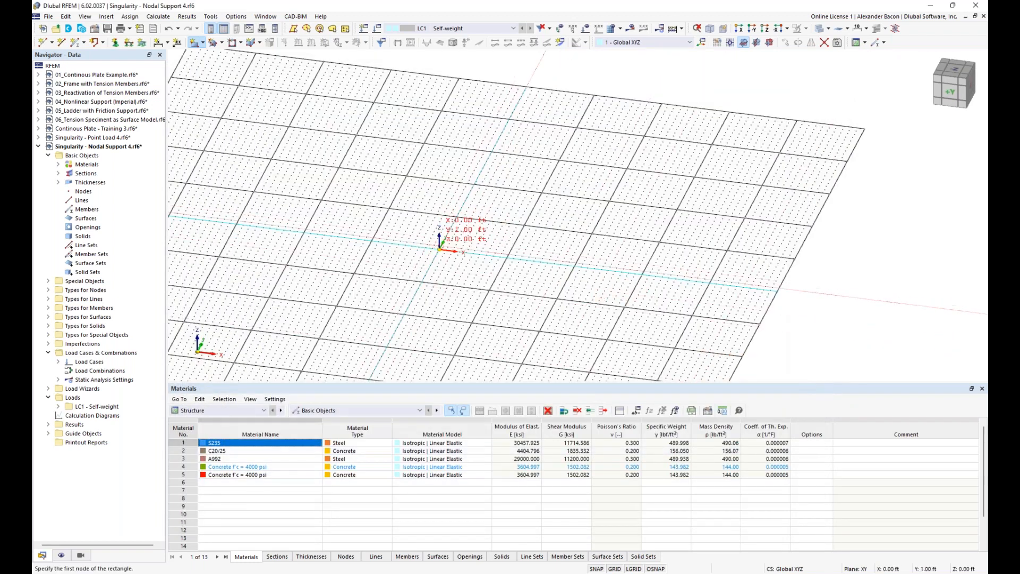
# Step: Draw a rectangular plate from the origin to X 32 ft, Y 16 ft
pyautogui.click(440, 249)
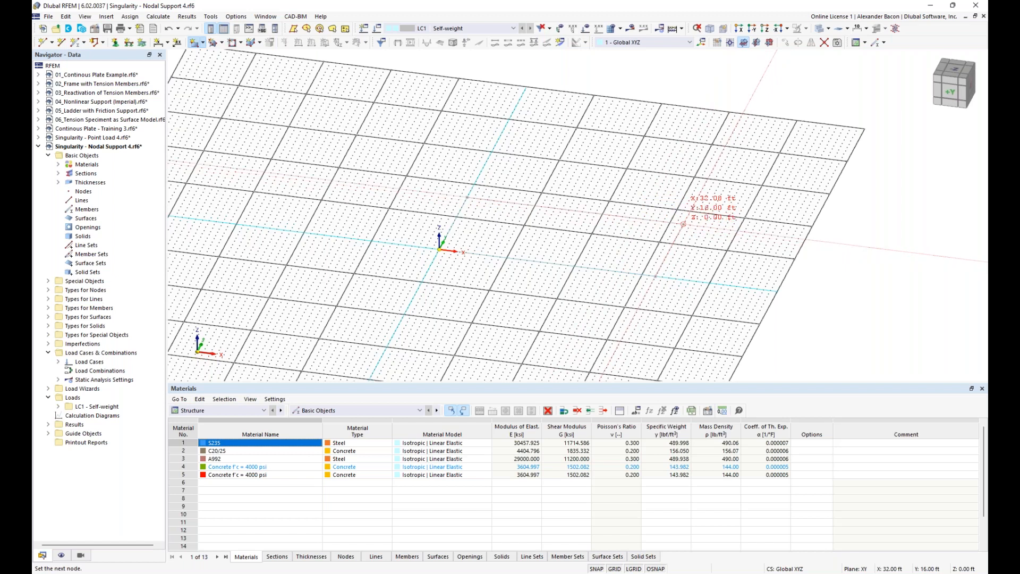
pyautogui.click(684, 225)
pyautogui.press('Escape')
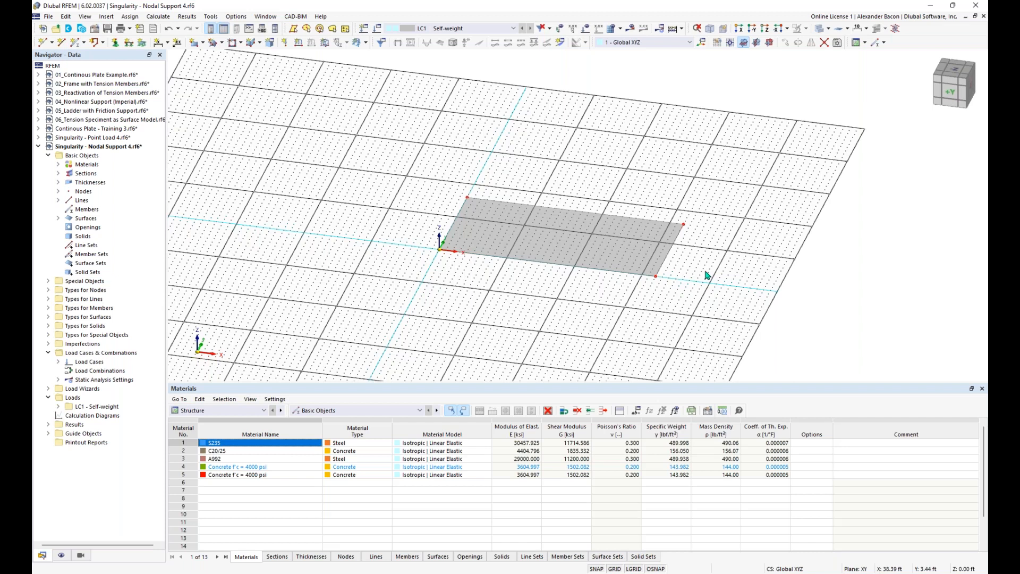
pyautogui.keyDown('ctrl'); pyautogui.moveTo(690, 287); pyautogui.dragTo(651, 272, button='middle'); pyautogui.keyUp('ctrl')
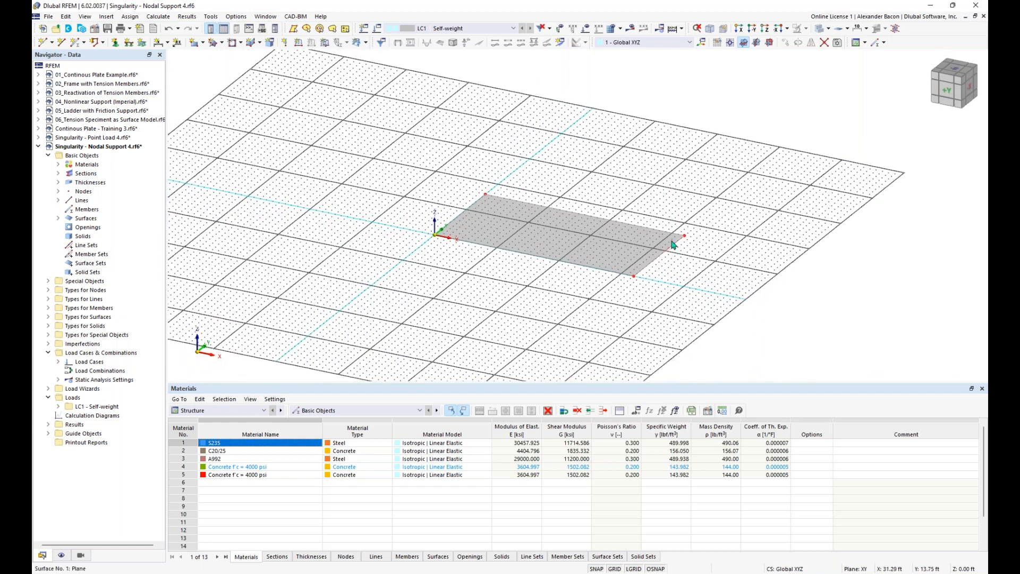
pyautogui.scroll(2, 659, 270)
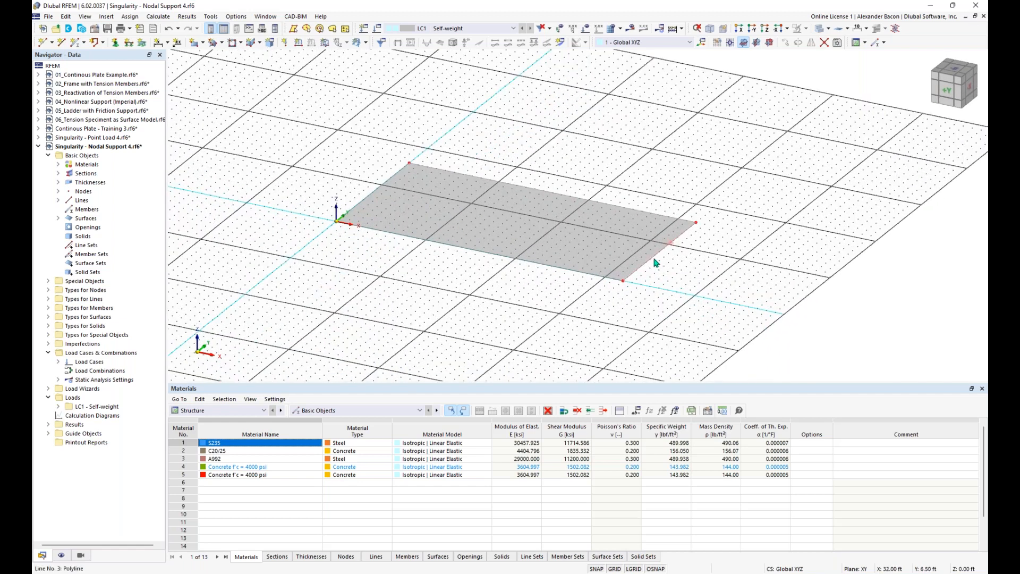
# Step: Put hinged line supports on the plate's right short edge
pyautogui.click(128, 44)
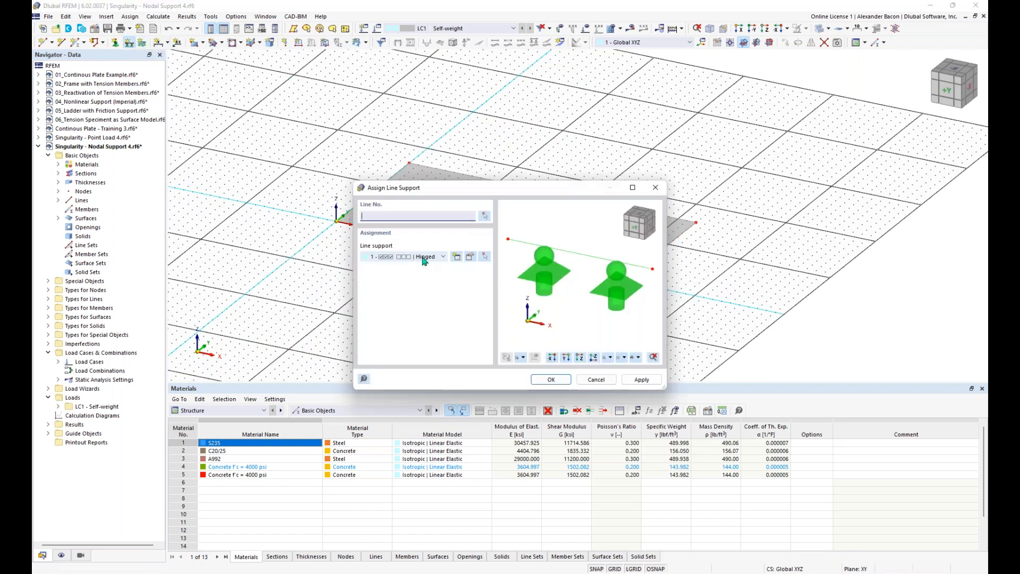
pyautogui.click(552, 381)
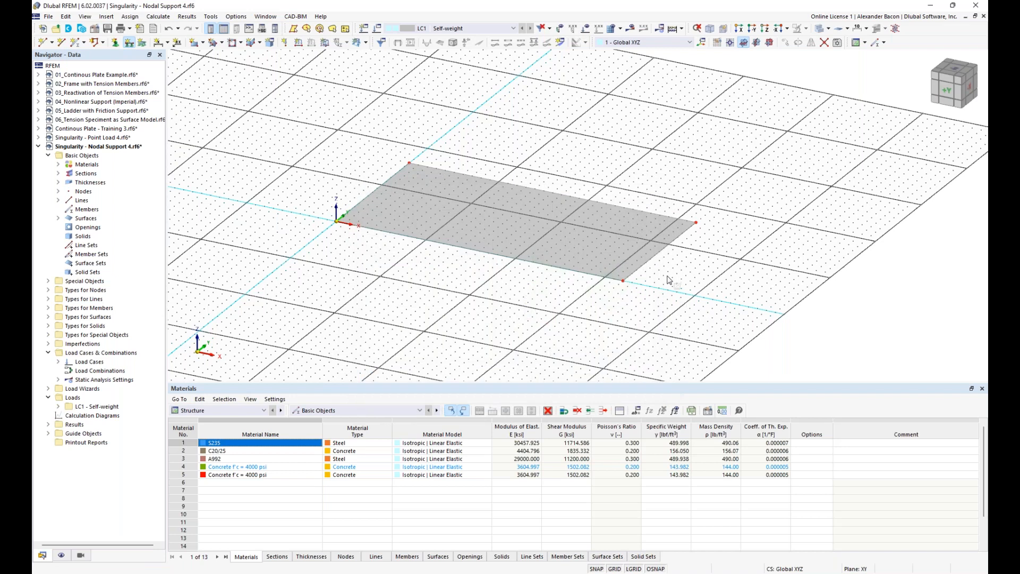
pyautogui.click(659, 251)
pyautogui.press('Escape')
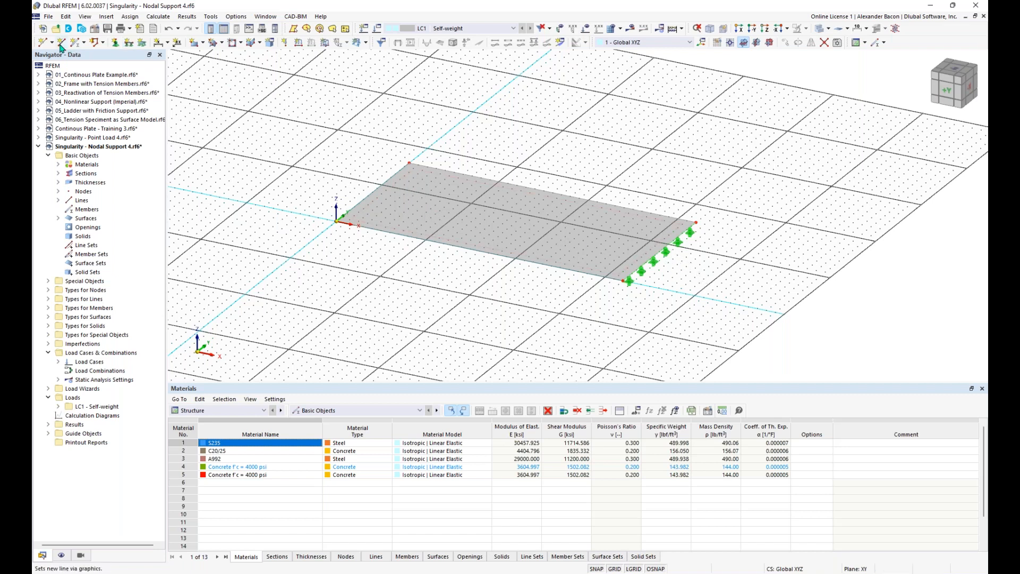
# Step: Place a standard node 5 on the plate at X 5 ft, Y 8 ft
pyautogui.click(51, 43)
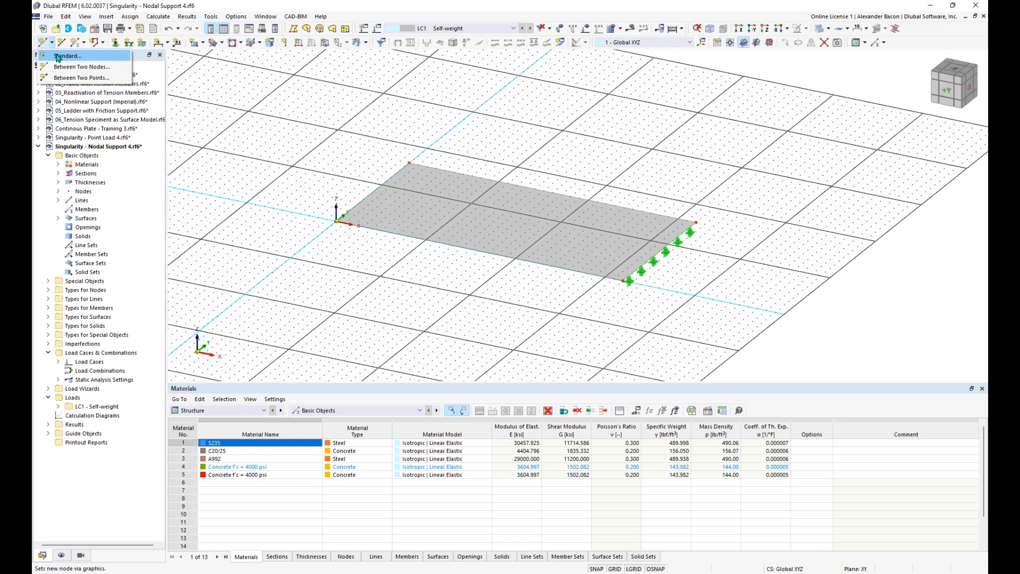
pyautogui.click(57, 56)
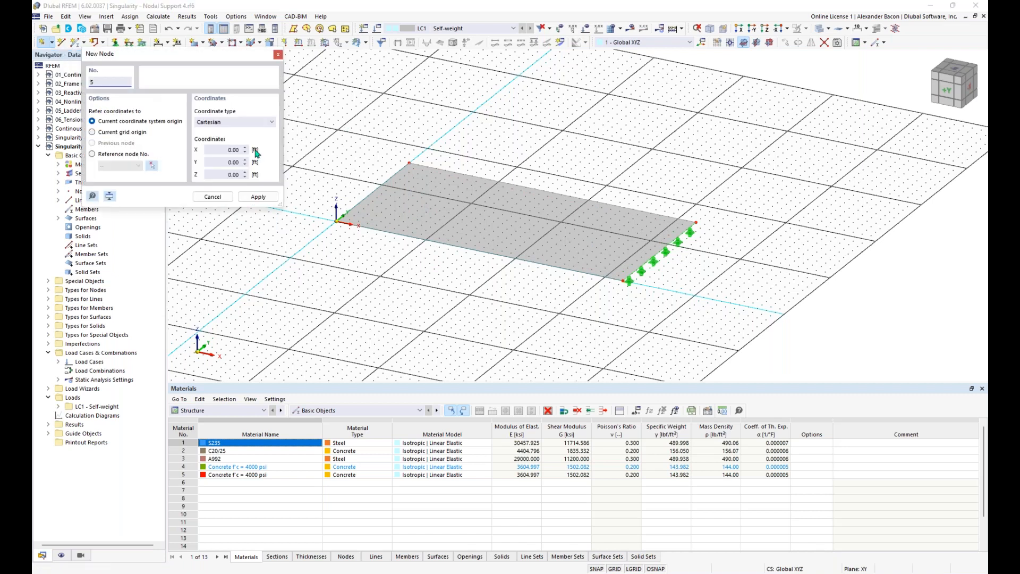
pyautogui.click(418, 201)
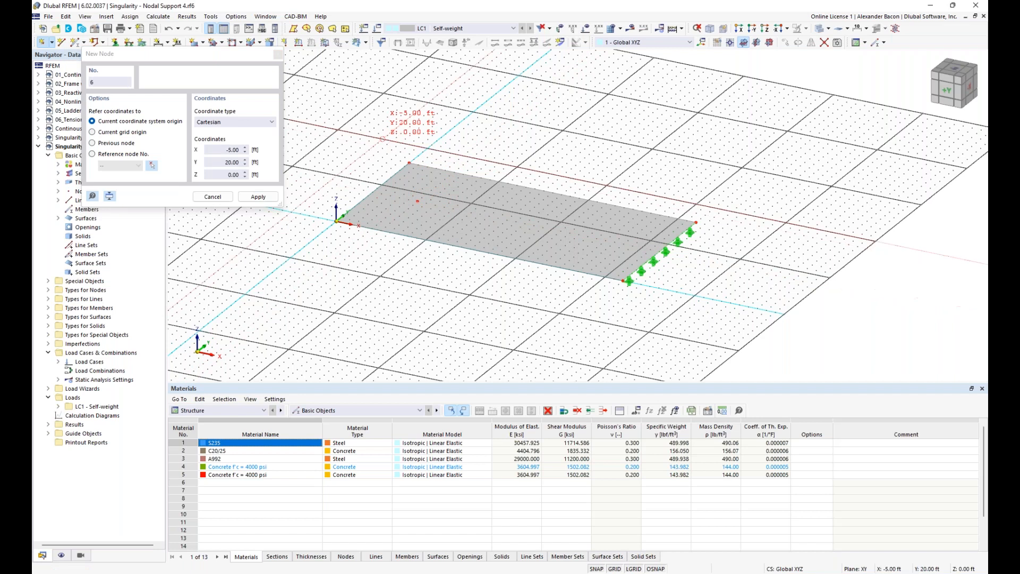
pyautogui.press('Escape')
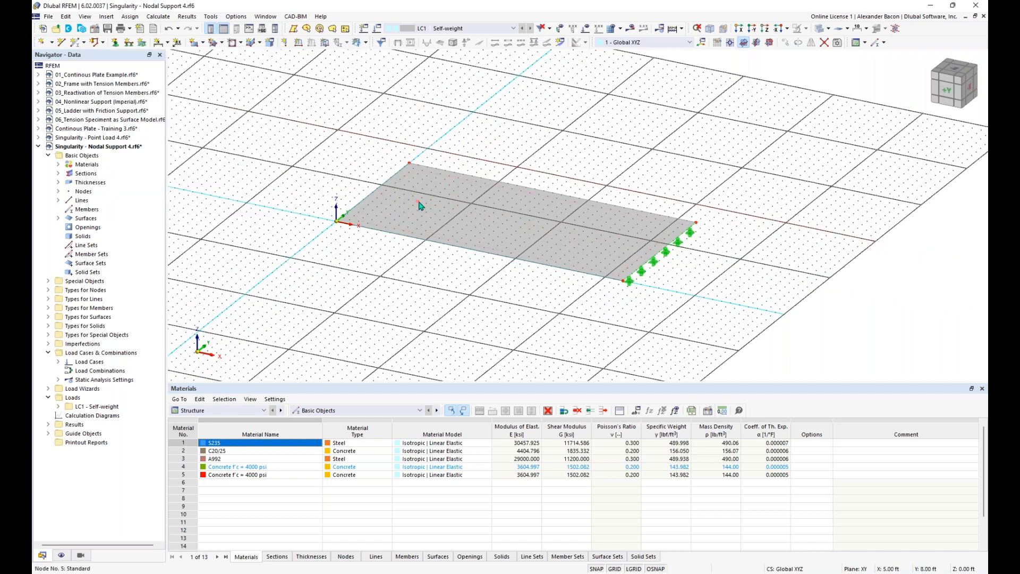
pyautogui.moveTo(418, 205)
# Step: Assign a hinged nodal support to node 5
pyautogui.click(115, 44)
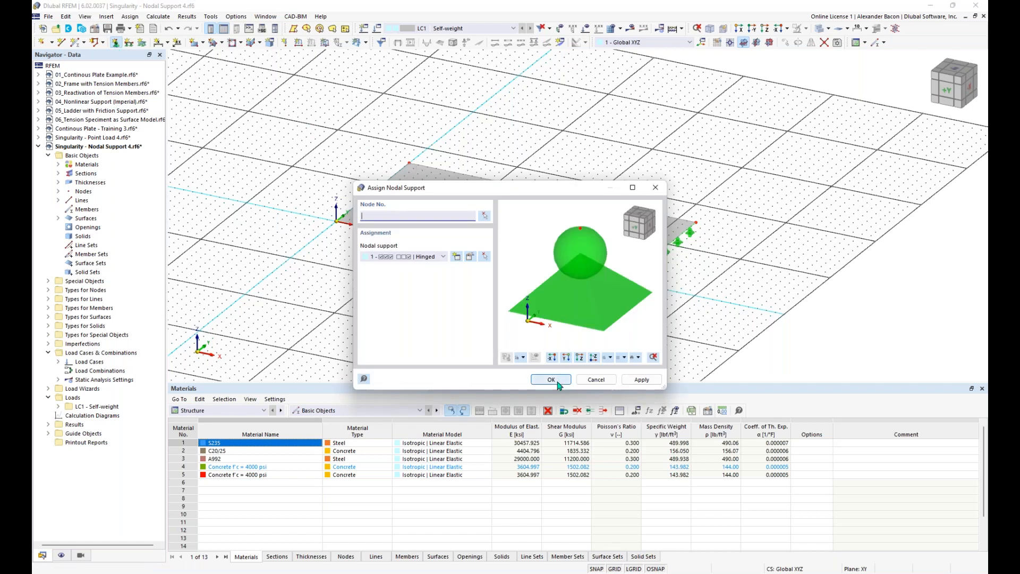
pyautogui.click(557, 383)
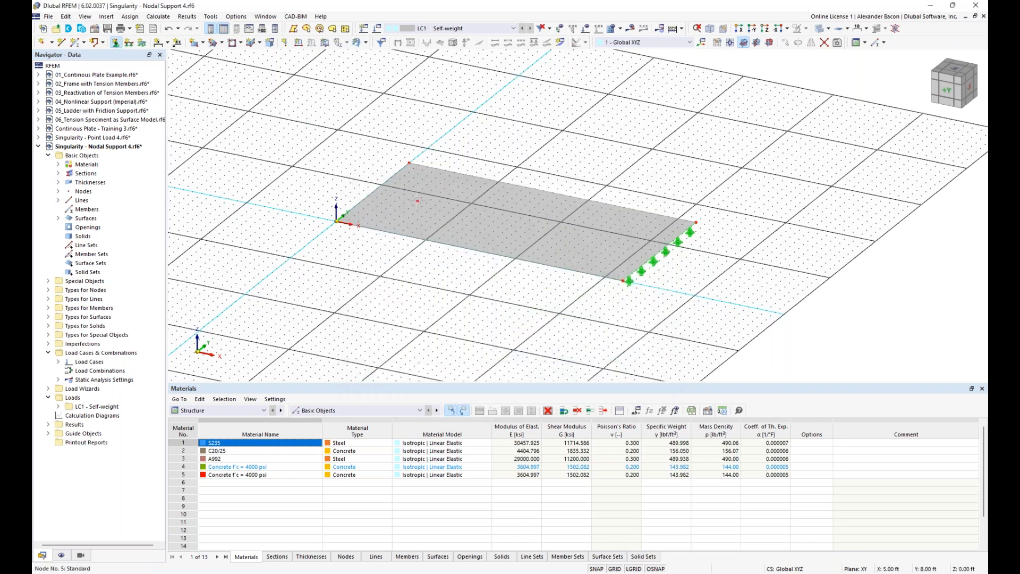
pyautogui.press('Escape')
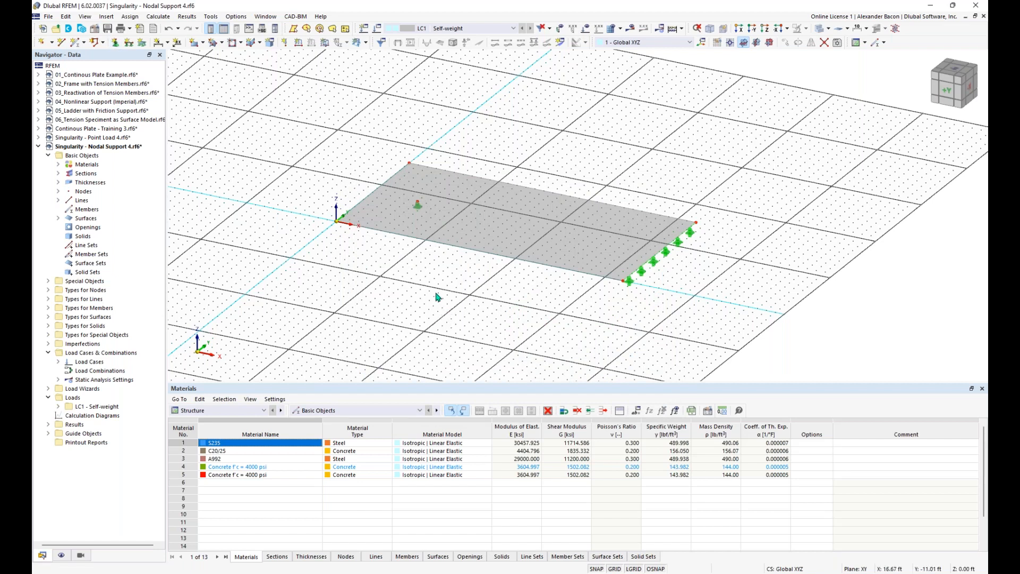
# Step: Apply a uniform -0.21 ksf surface load to surface 1 and shrink its displayed size
pyautogui.click(325, 47)
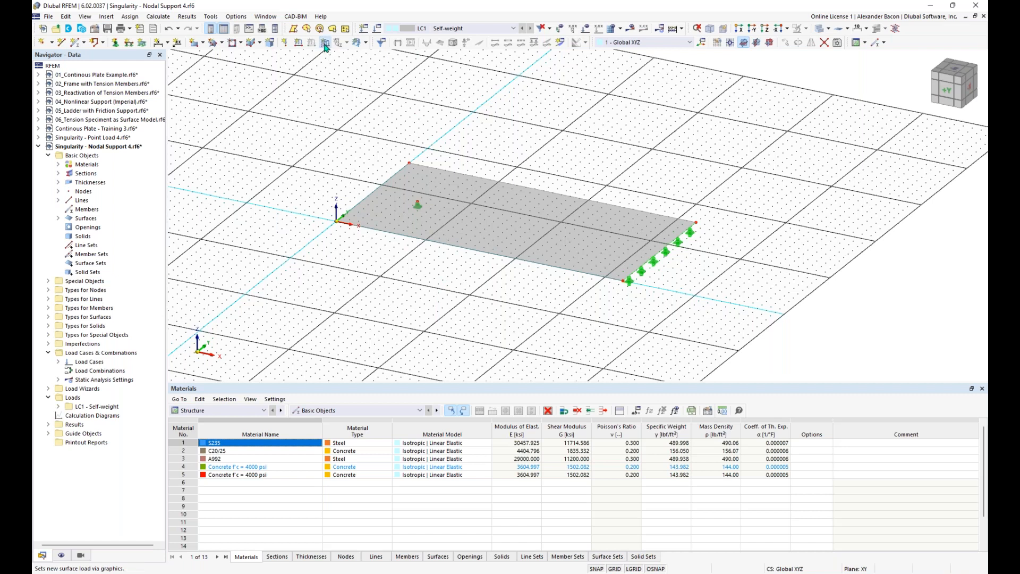
pyautogui.click(430, 186)
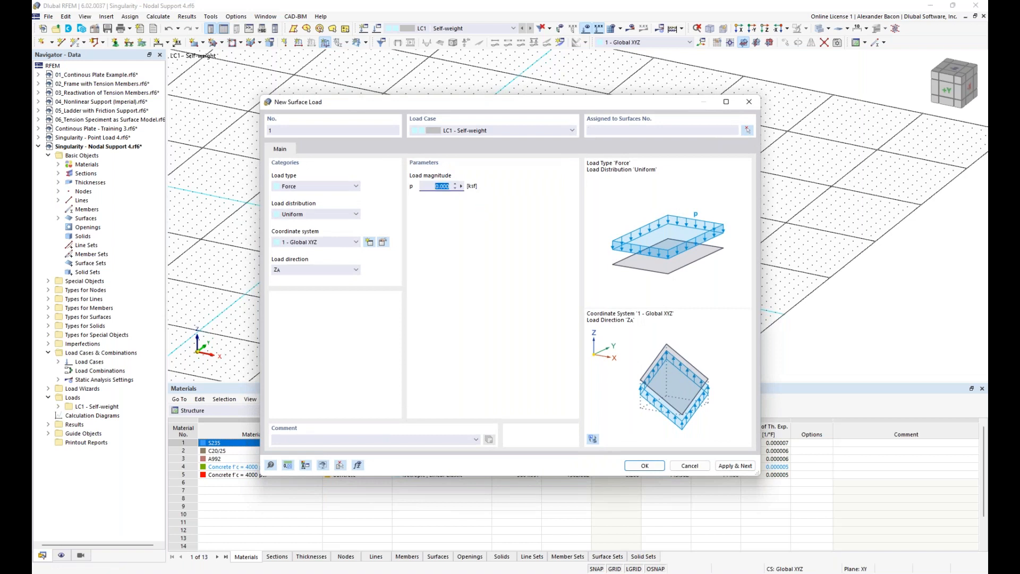
pyautogui.write('-0')
pyautogui.click(643, 466)
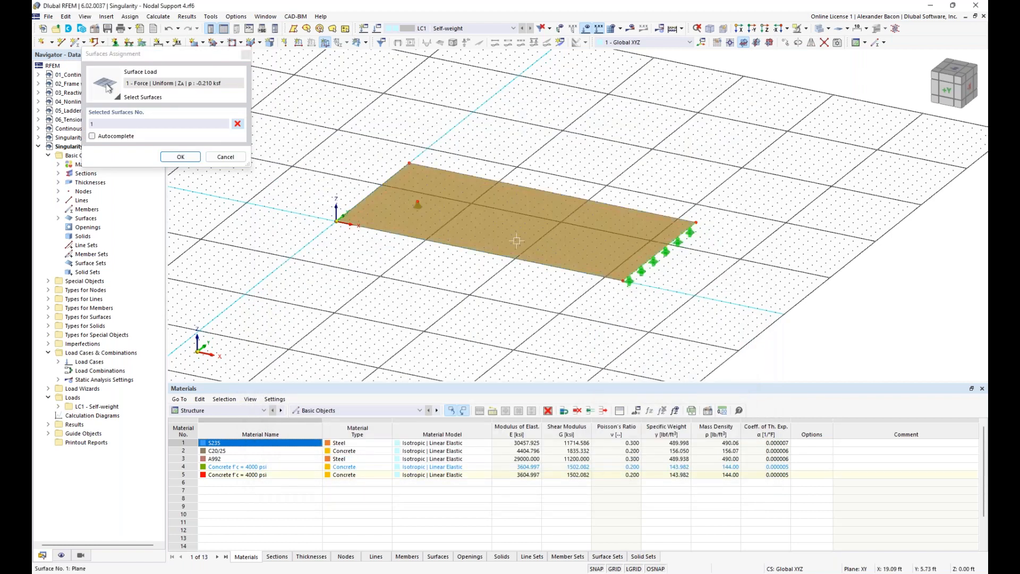
pyautogui.click(181, 157)
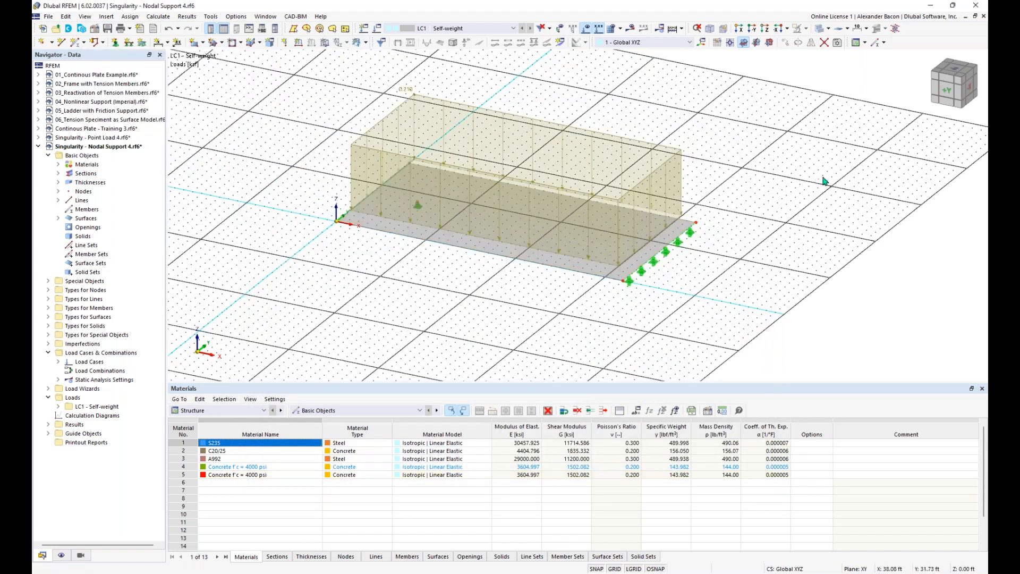
pyautogui.rightClick(459, 104)
pyautogui.moveTo(579, 174); pyautogui.dragTo(530, 174)
pyautogui.click(335, 129)
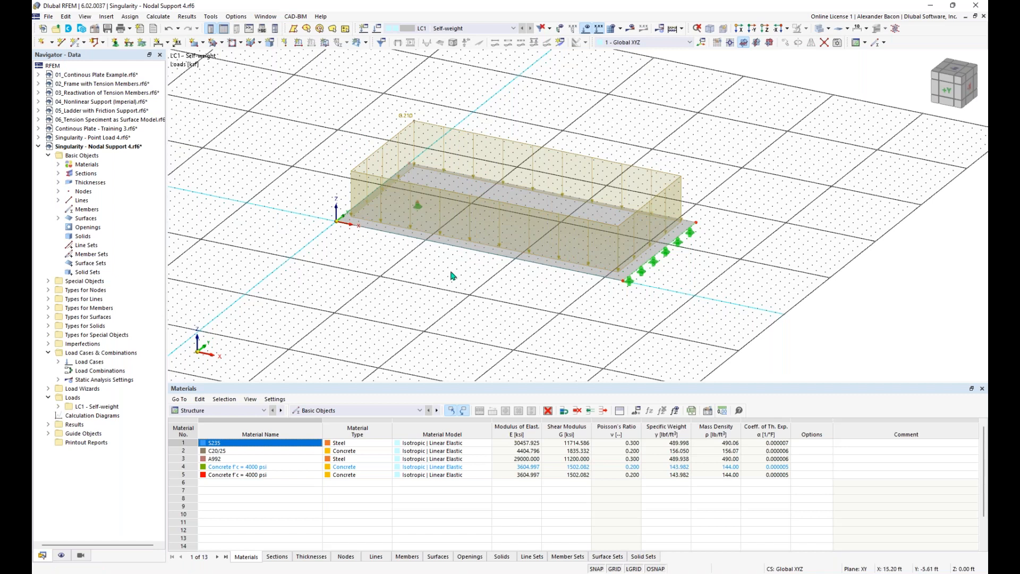
# Step: Switch off self-weight in load case LC1
pyautogui.click(378, 28)
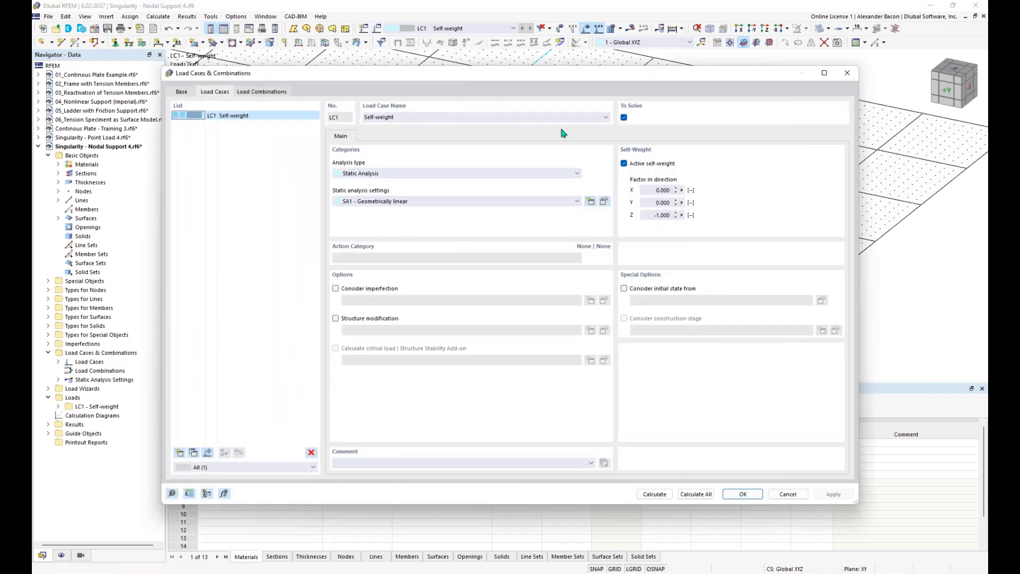
pyautogui.click(626, 163)
pyautogui.click(743, 494)
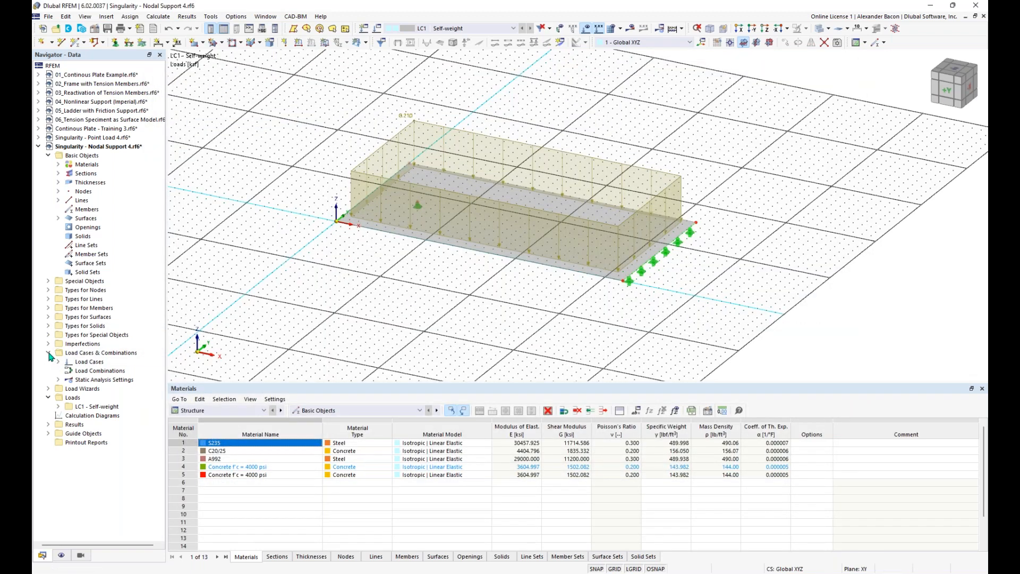
pyautogui.click(50, 318)
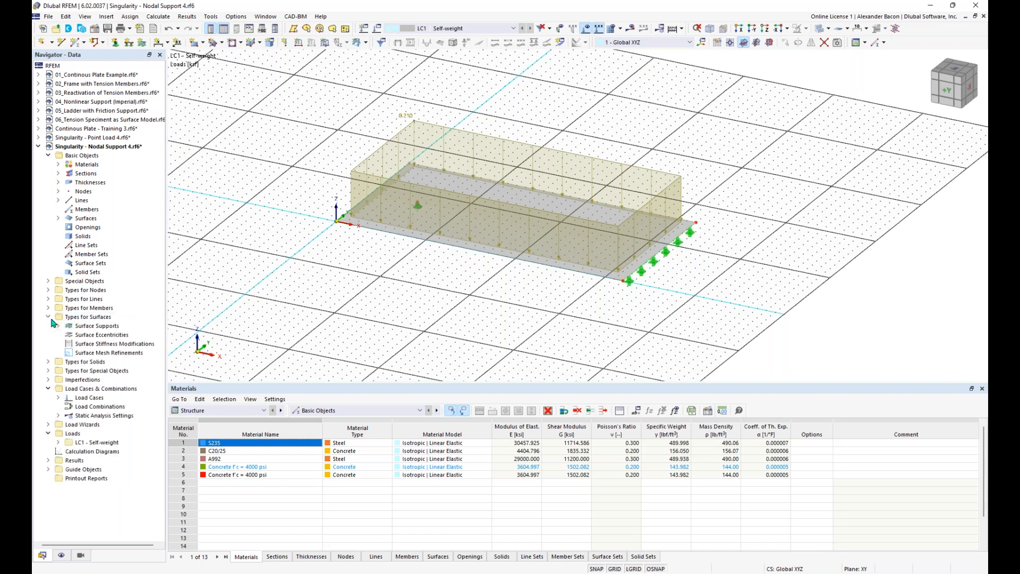
# Step: Create surface mesh refinements with target FE lengths 7.00 ft and 4.00 ft
pyautogui.rightClick(105, 353)
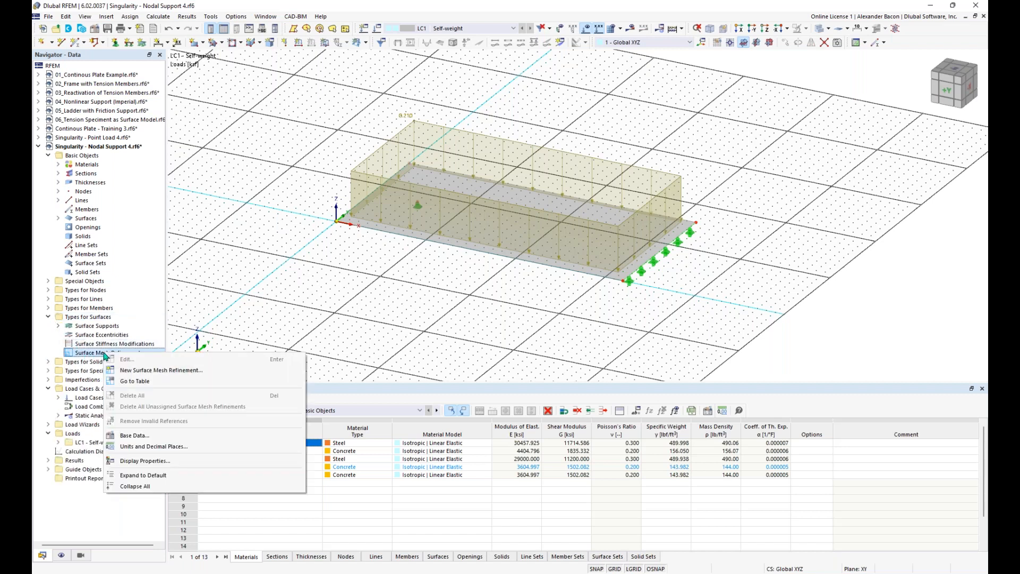
pyautogui.click(141, 372)
pyautogui.click(380, 202)
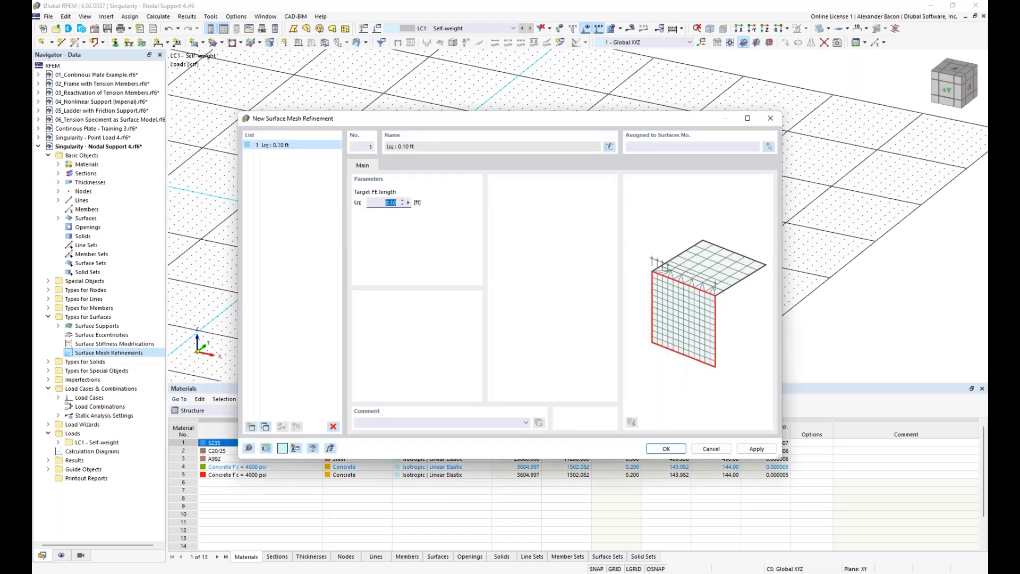
pyautogui.write('7')
pyautogui.click(266, 427)
pyautogui.doubleClick(381, 202)
pyautogui.write('4')
# Step: Add two more mesh refinements with FE lengths 1.25 ft and 0.40 ft
pyautogui.click(266, 427)
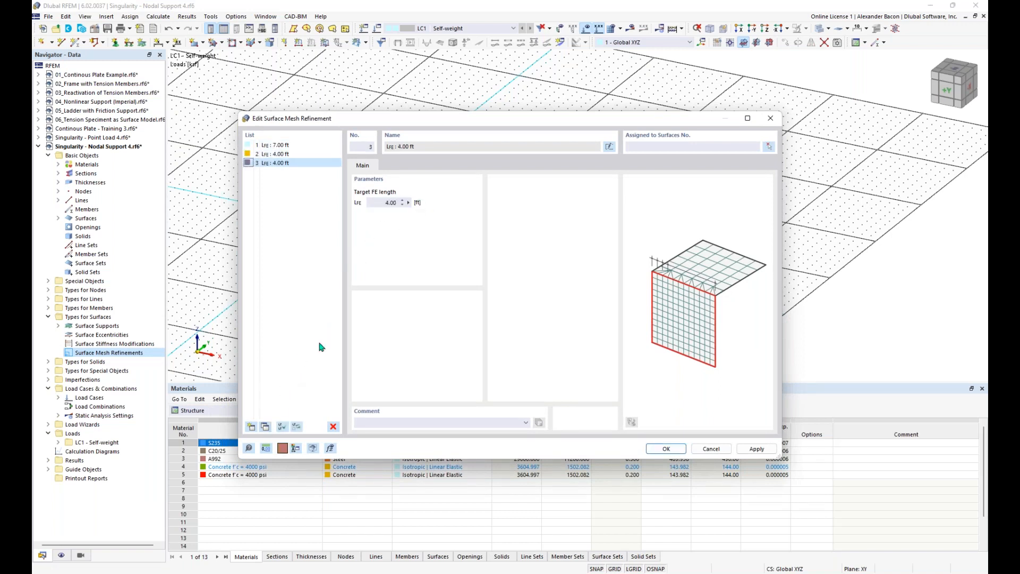
pyautogui.click(391, 203)
pyautogui.write('1.25')
pyautogui.click(266, 427)
pyautogui.click(398, 203)
pyautogui.doubleClick(397, 203)
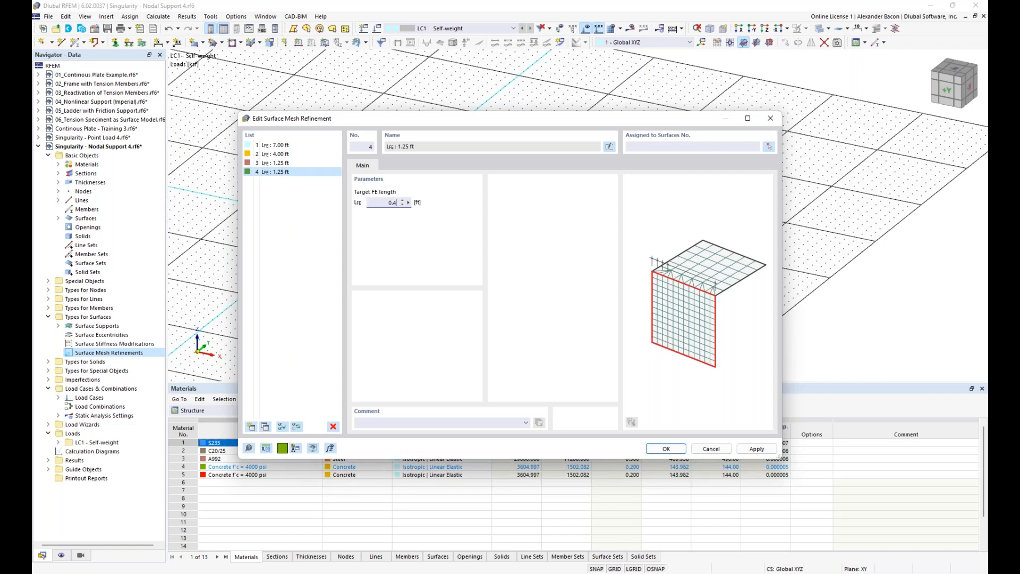
pyautogui.write('0.4')
# Step: Keep the 7.00 ft refinement on surface 1 and clear the invalid surface 2 assignment
pyautogui.click(274, 145)
pyautogui.click(649, 147)
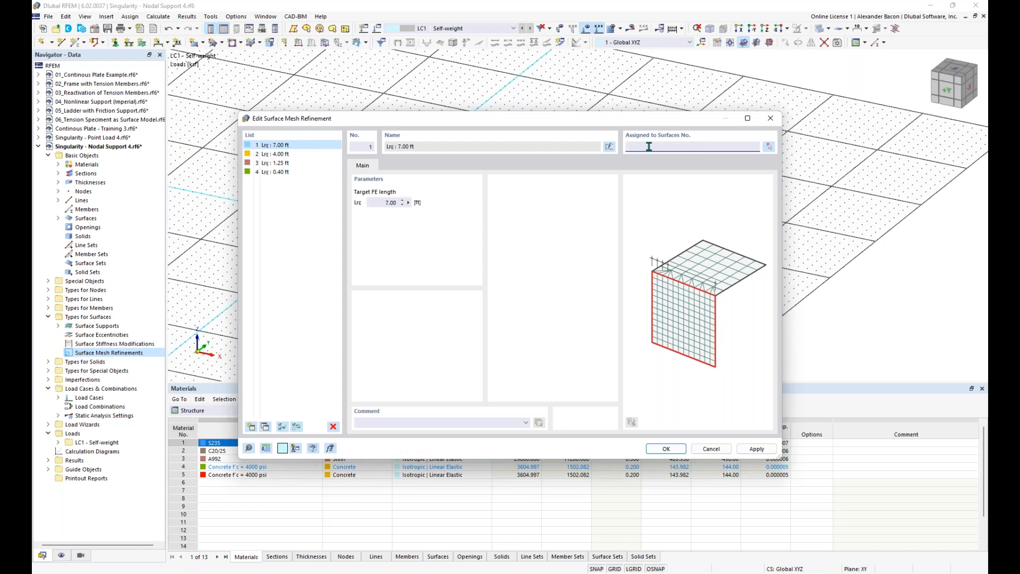
pyautogui.click(313, 154)
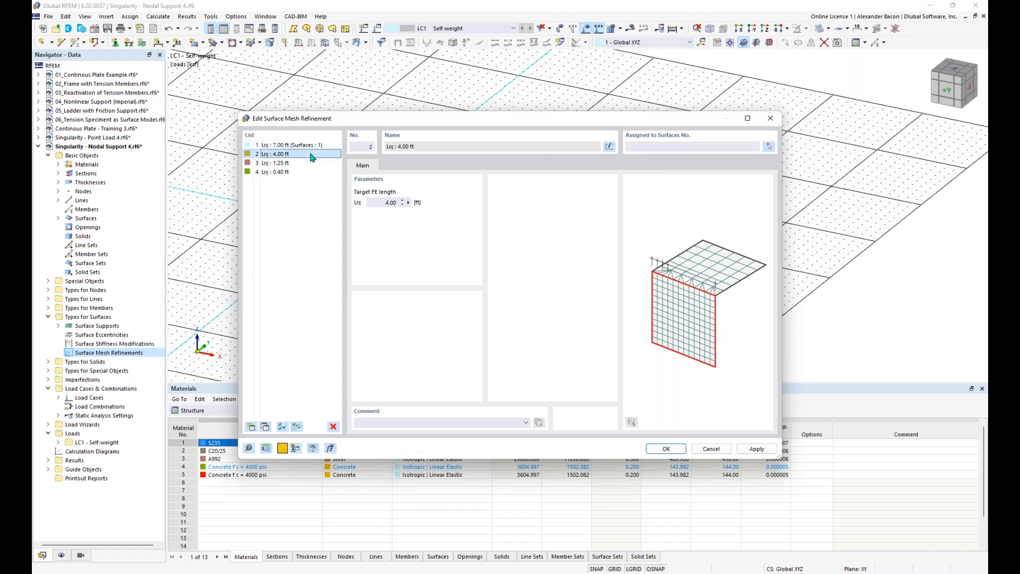
pyautogui.click(630, 147)
pyautogui.write('2')
pyautogui.click(302, 160)
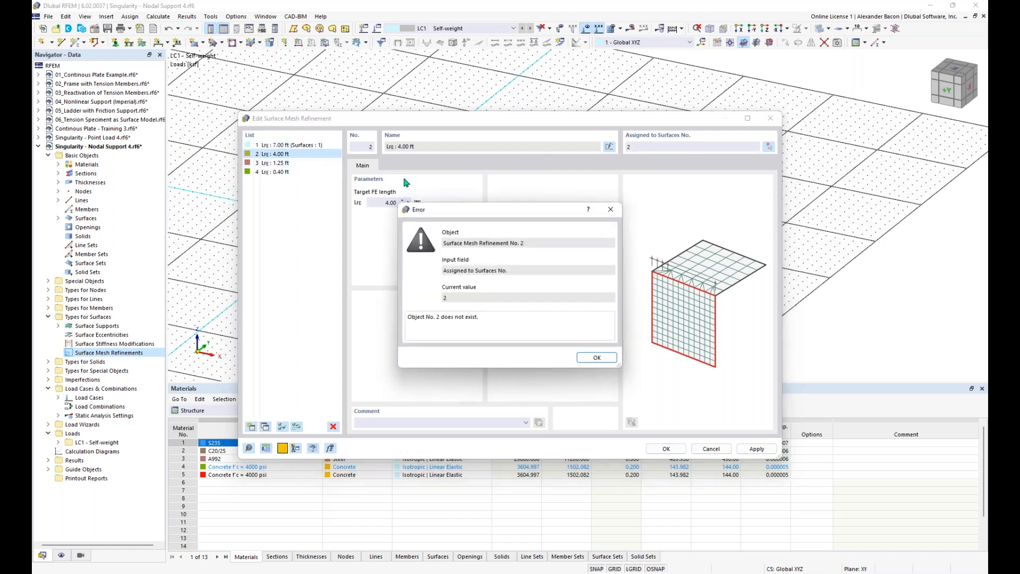
pyautogui.click(600, 361)
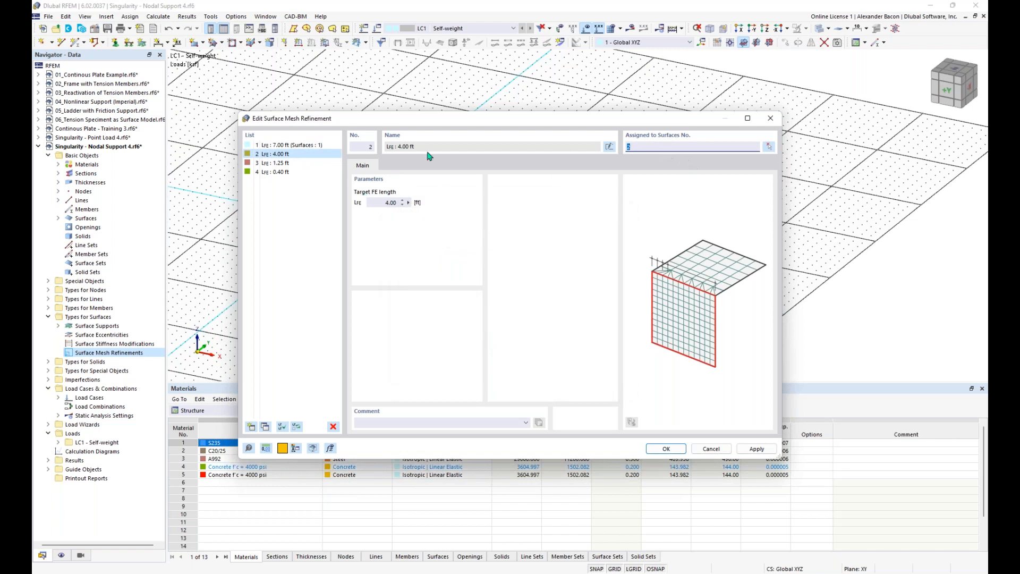
pyautogui.click(304, 163)
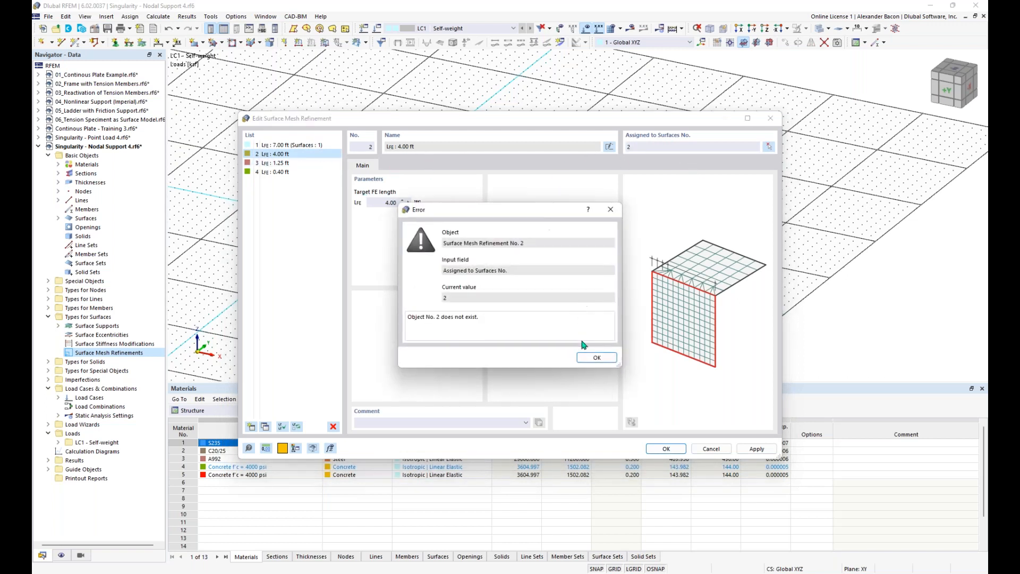
pyautogui.click(596, 358)
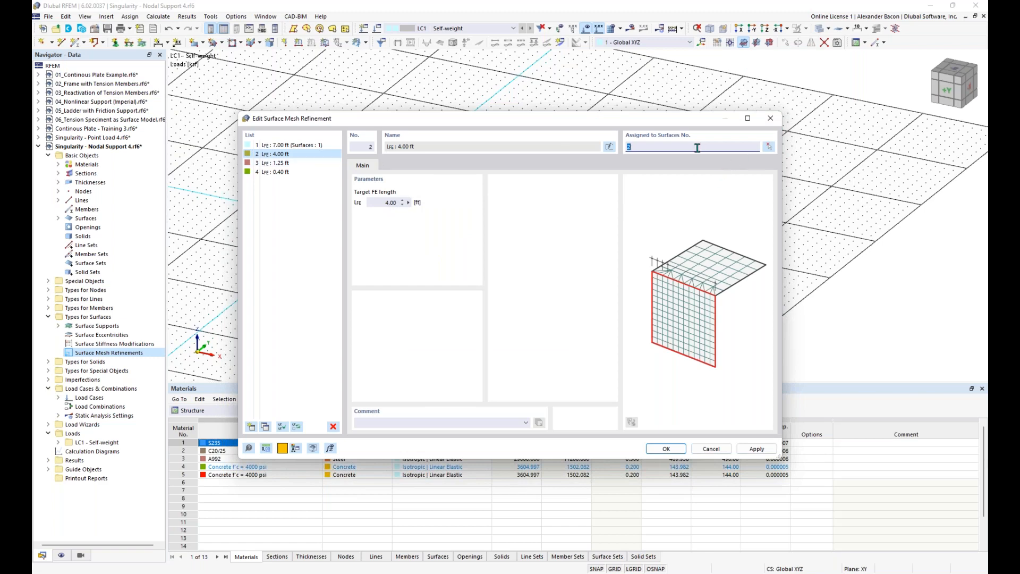
pyautogui.press('Delete')
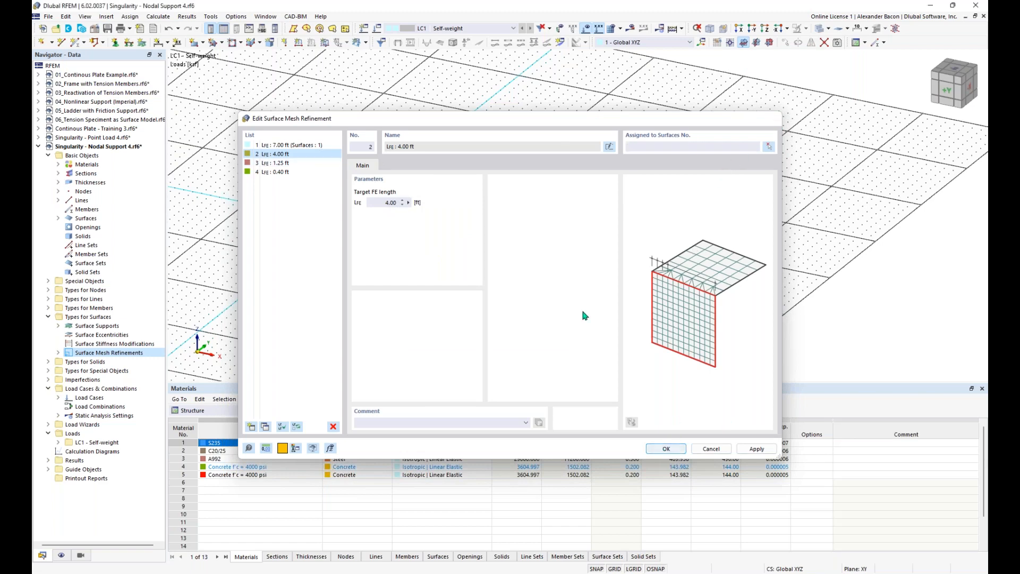
pyautogui.scroll(-2, 455, 314)
pyautogui.moveTo(533, 326); pyautogui.dragTo(459, 287, button='middle')
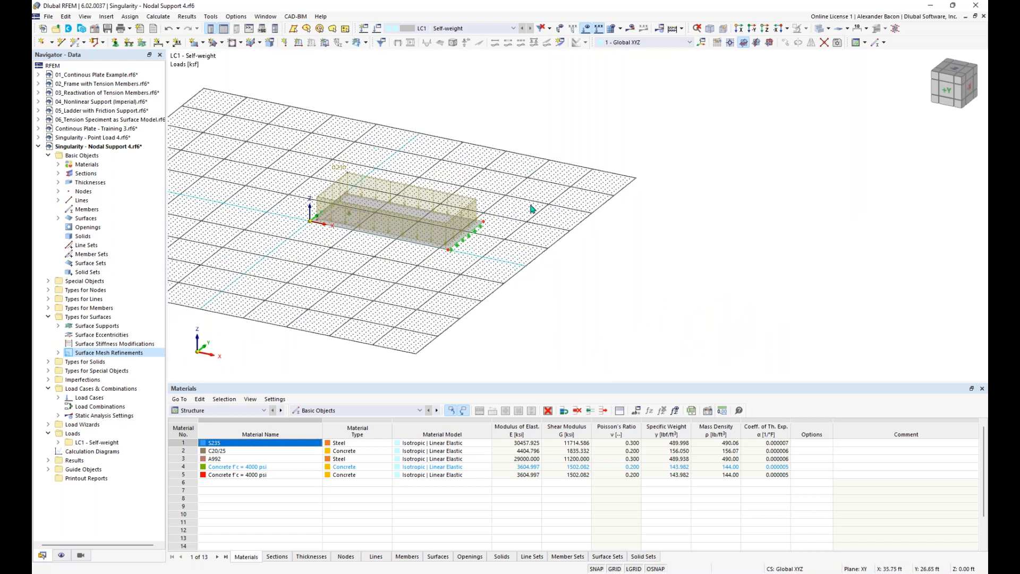
# Step: Copy the plate with its loads and supports three times, 37 ft apart along X
pyautogui.moveTo(542, 120); pyautogui.dragTo(294, 315)
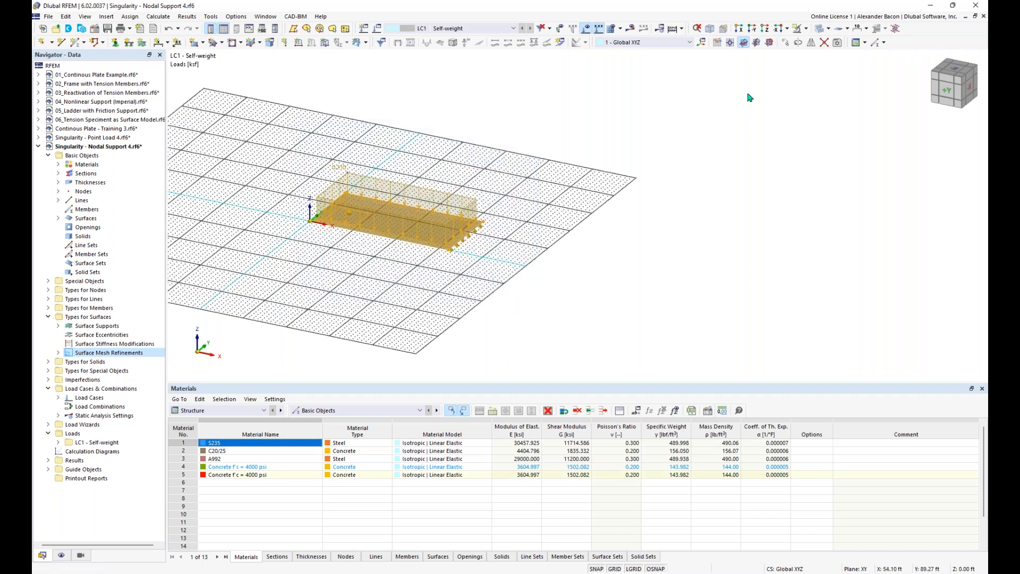
pyautogui.click(787, 44)
pyautogui.click(364, 203)
pyautogui.doubleClick(473, 213)
pyautogui.write('3')
pyautogui.doubleClick(388, 319)
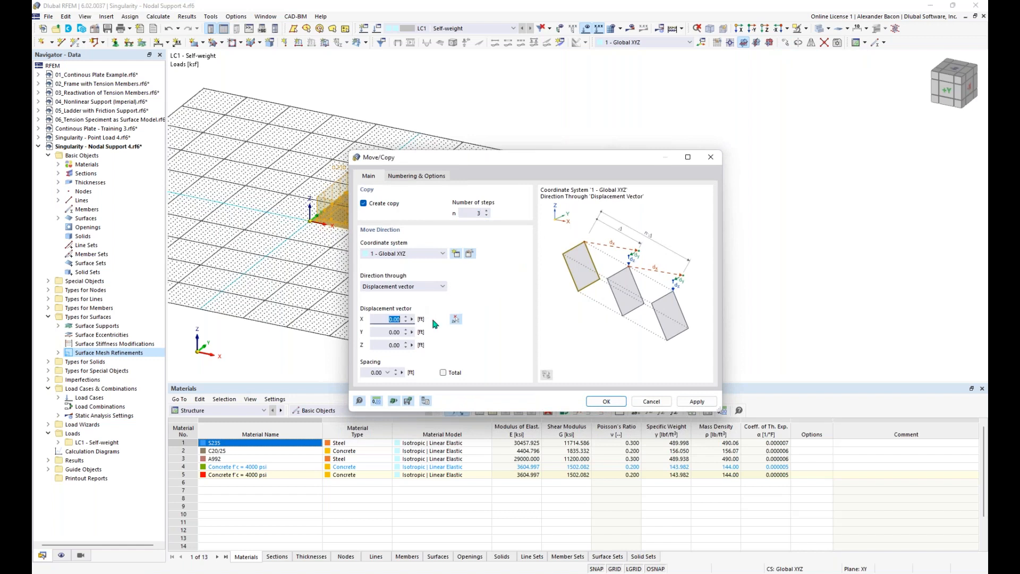
pyautogui.write('37')
pyautogui.click(606, 401)
pyautogui.click(600, 343)
pyautogui.scroll(-1, 622, 353)
pyautogui.moveTo(622, 353); pyautogui.dragTo(513, 321, button='middle')
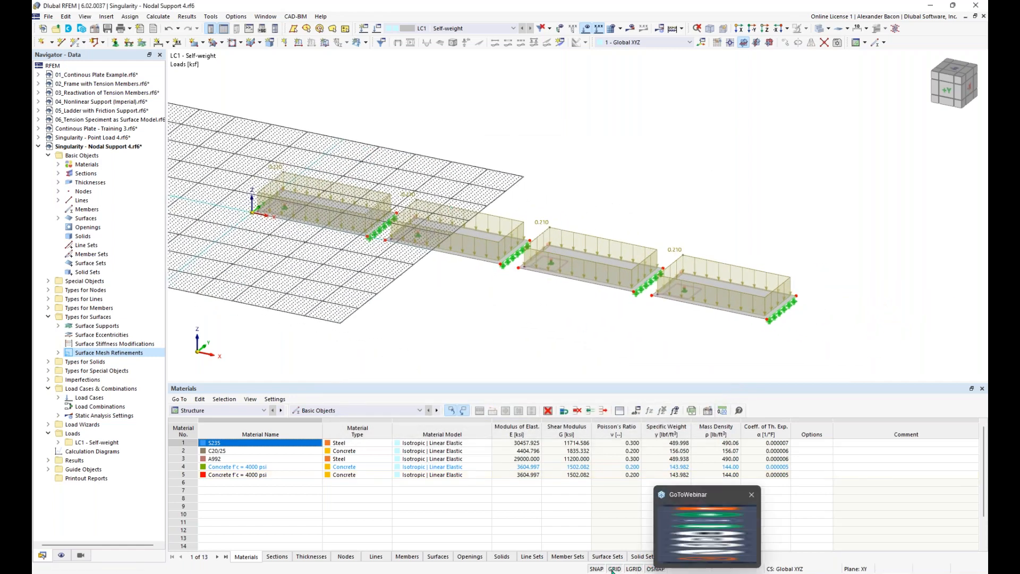
# Step: Hide the loads and assign the 4.00 ft mesh refinement to plate 2
pyautogui.doubleClick(89, 355)
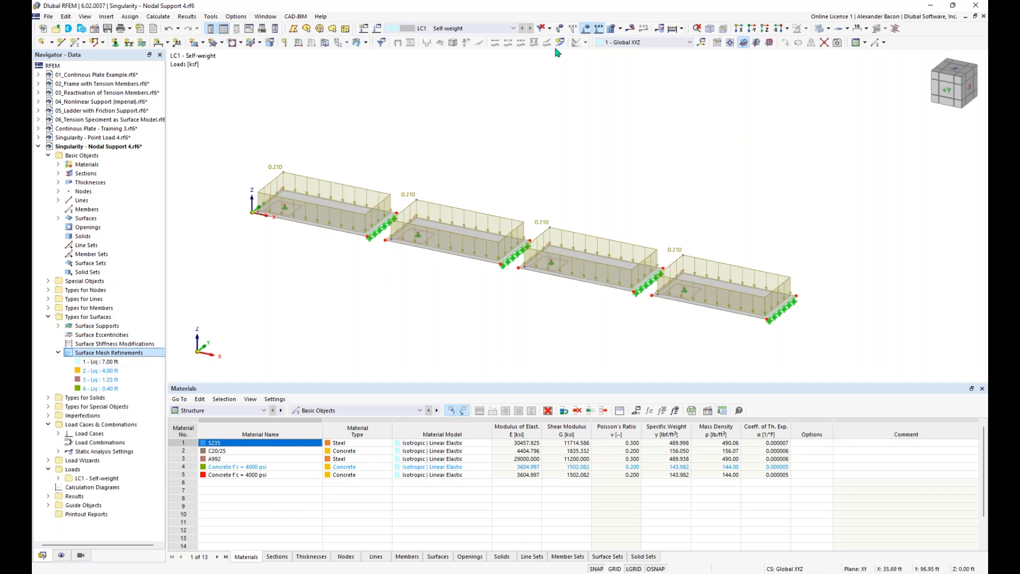
pyautogui.click(582, 41)
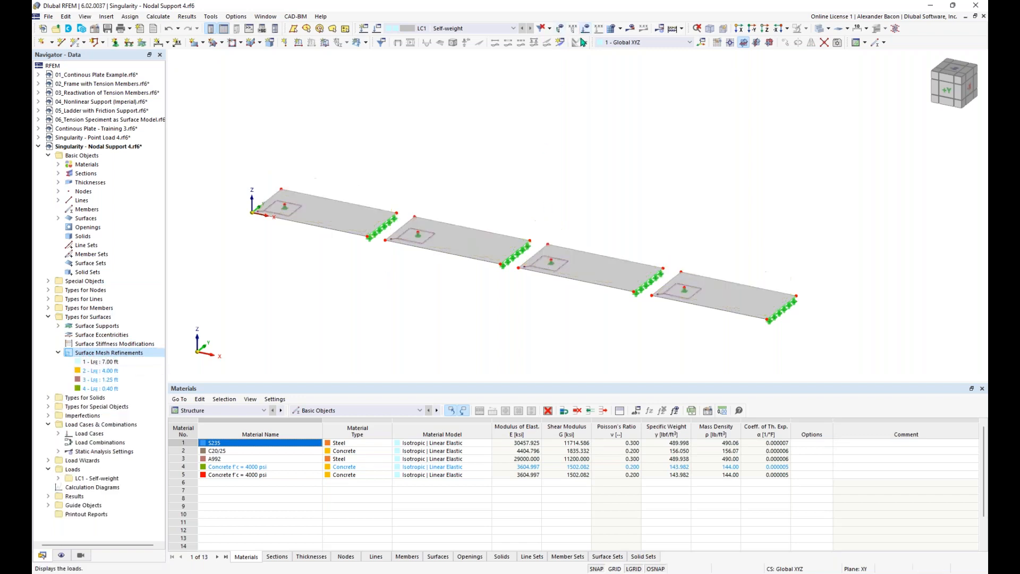
pyautogui.rightClick(109, 370)
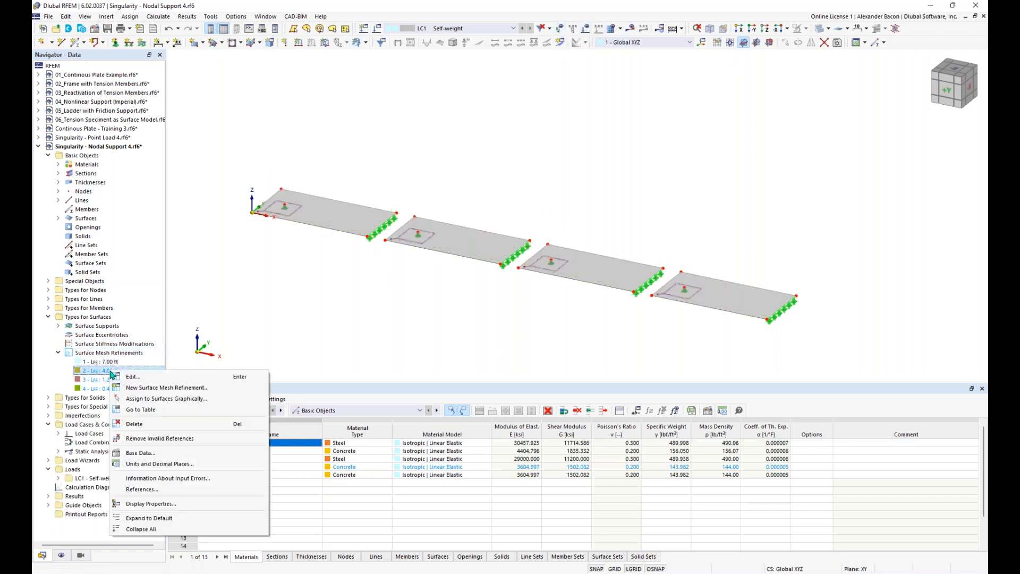
pyautogui.click(154, 399)
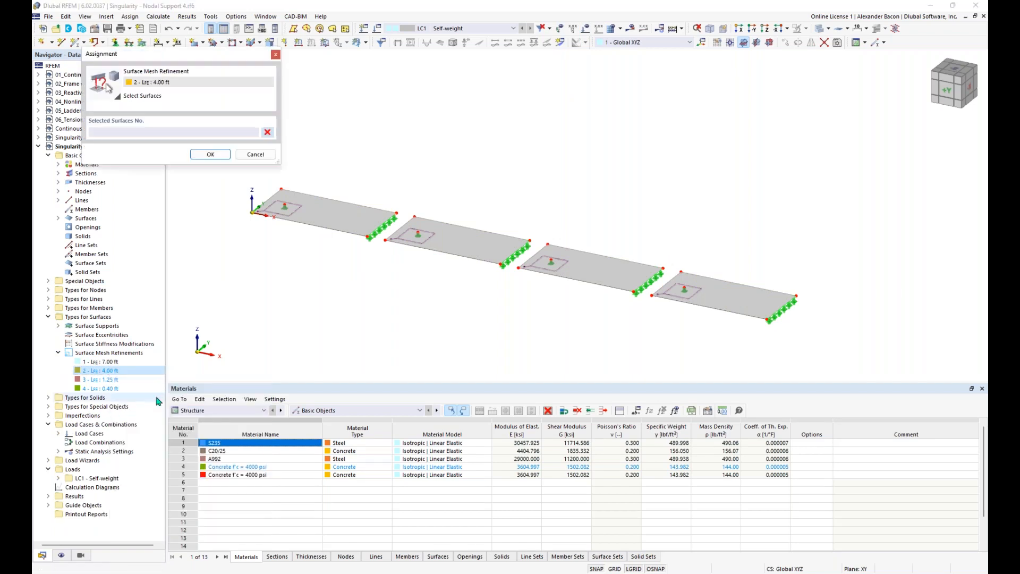
pyautogui.click(209, 155)
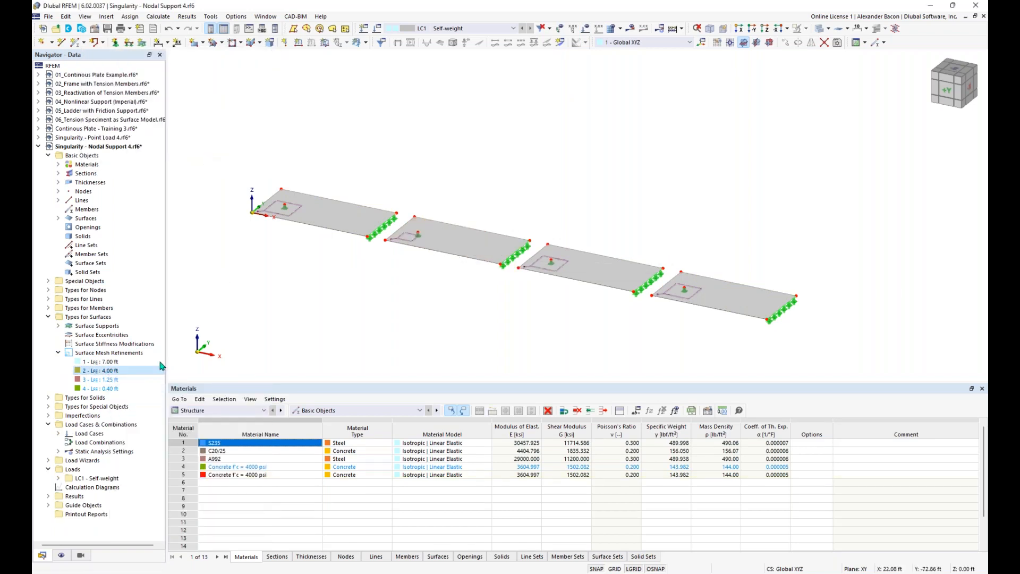
# Step: Assign the 1.25 ft refinement to plate 3 and the 0.40 ft refinement to plate 4
pyautogui.rightClick(106, 379)
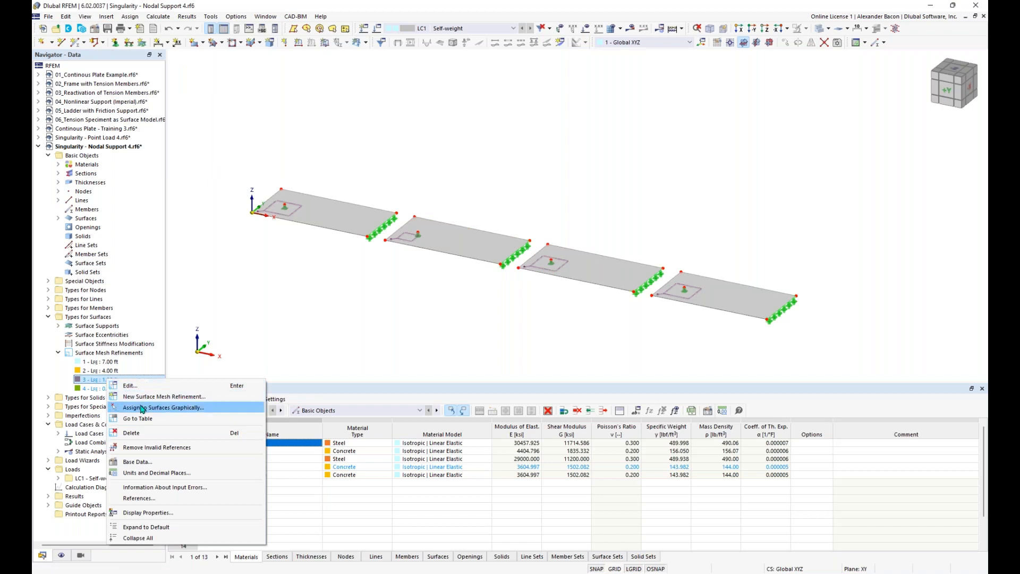
pyautogui.click(163, 408)
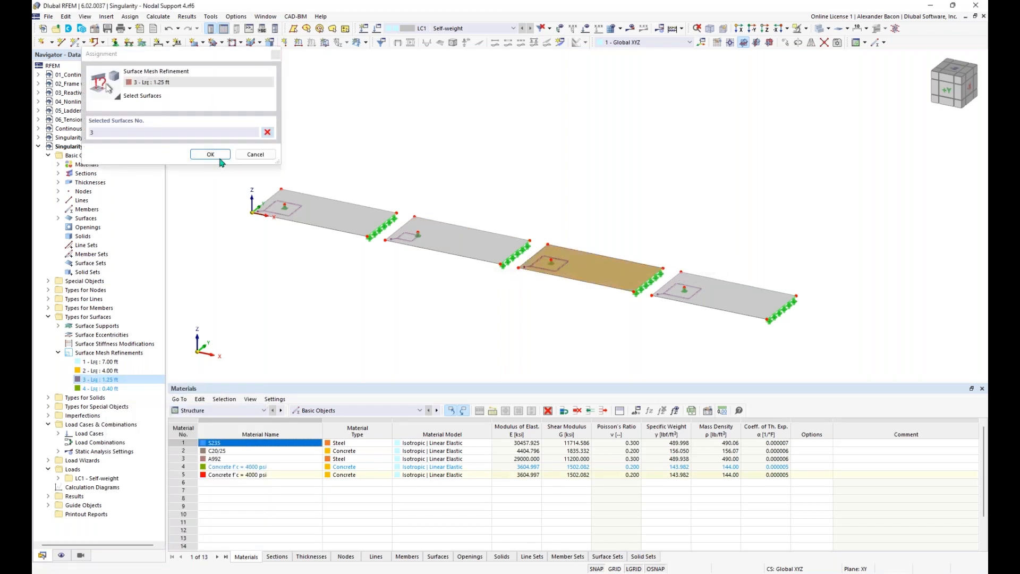
pyautogui.click(210, 155)
pyautogui.rightClick(115, 389)
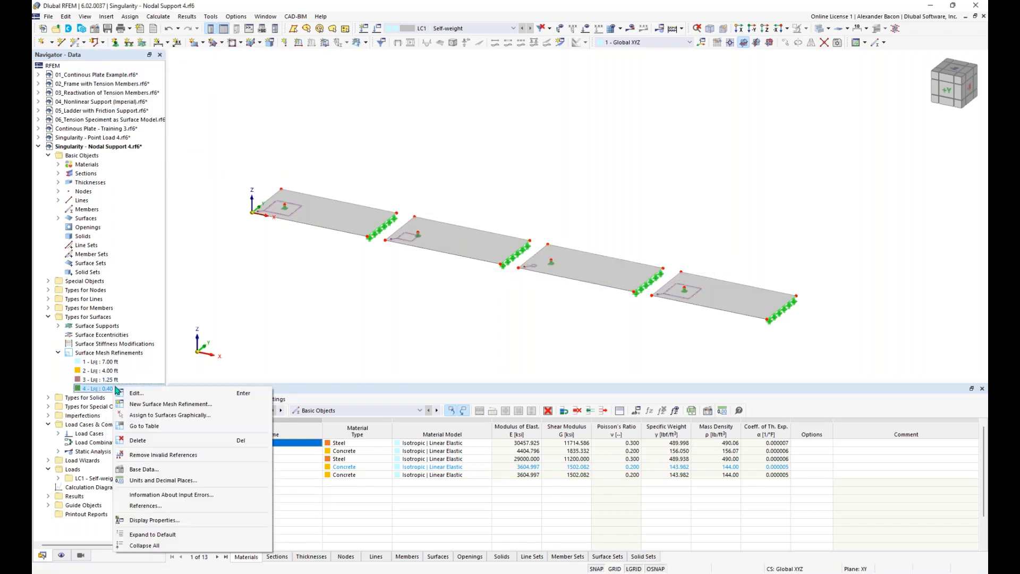
pyautogui.click(165, 415)
pyautogui.click(733, 304)
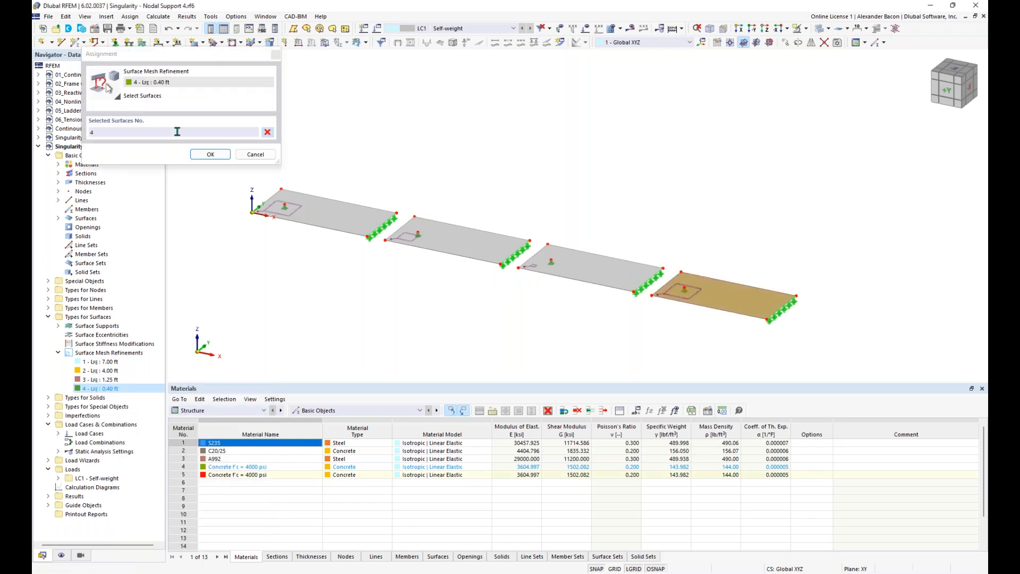
pyautogui.click(210, 154)
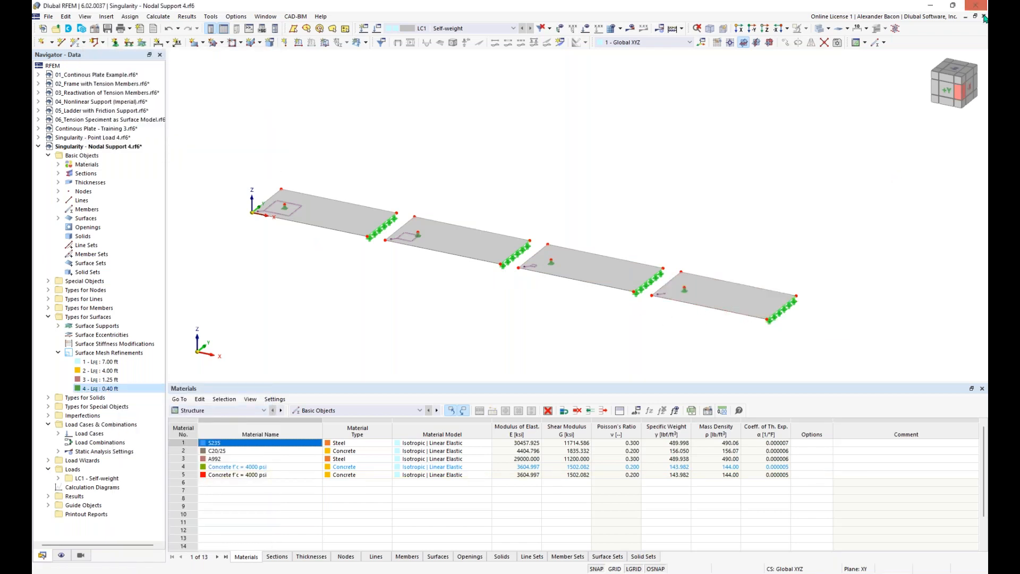
pyautogui.click(984, 36)
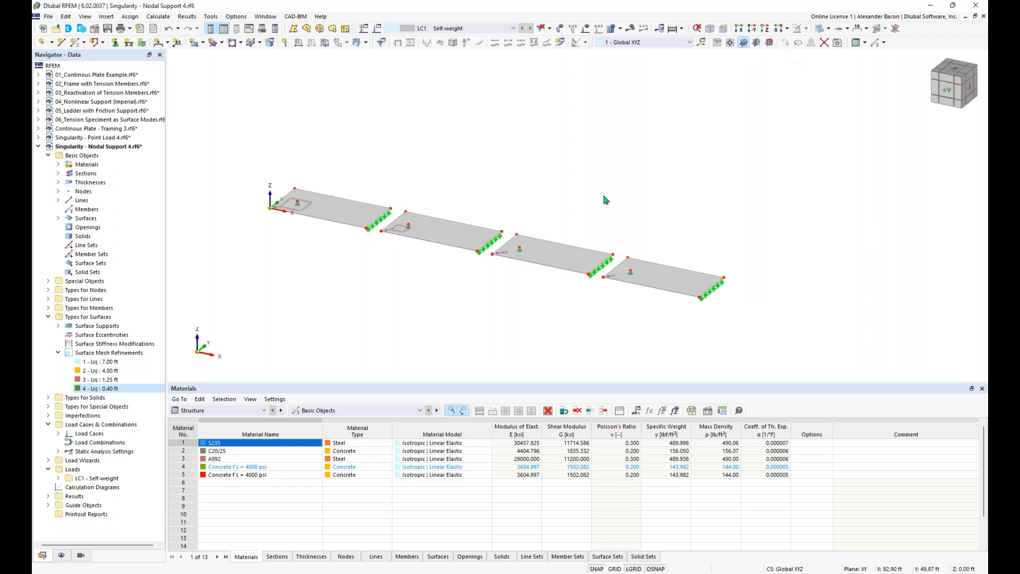
# Step: Define result section 'Section 1' across all plates from X 0.00 to 143.00 ft at Y 8.00 ft
pyautogui.scroll(2, 417, 296)
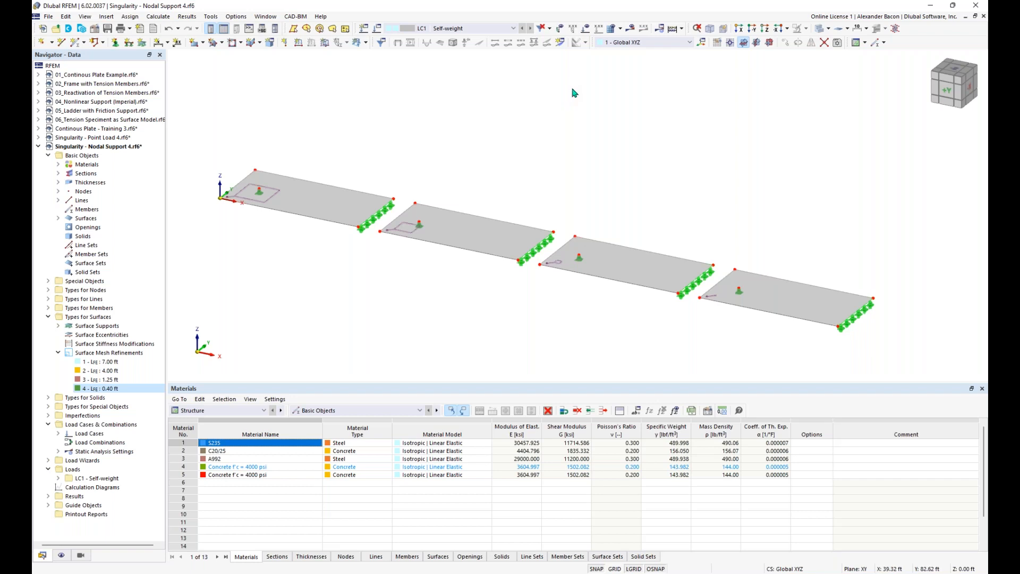
pyautogui.click(560, 43)
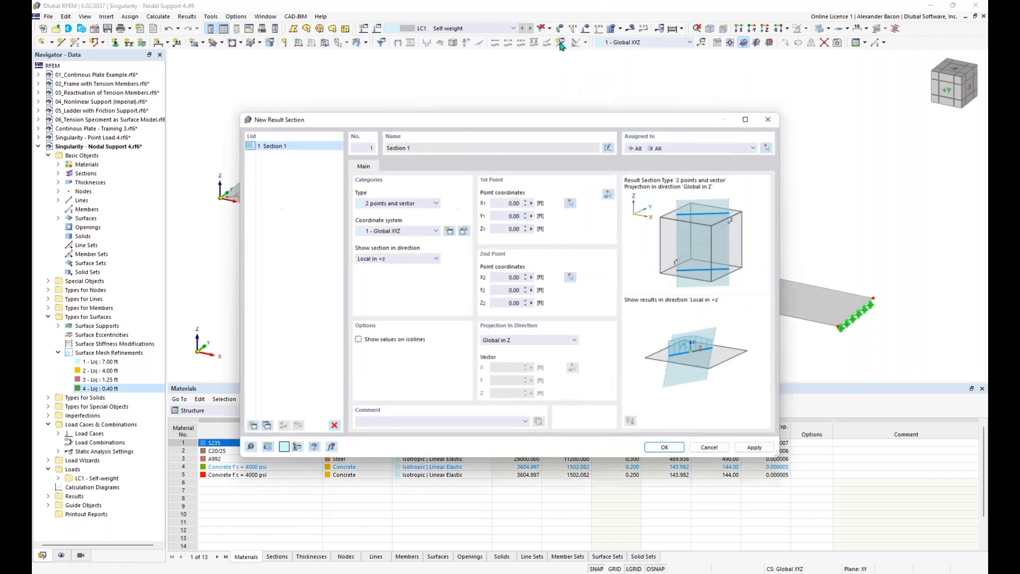
pyautogui.click(609, 194)
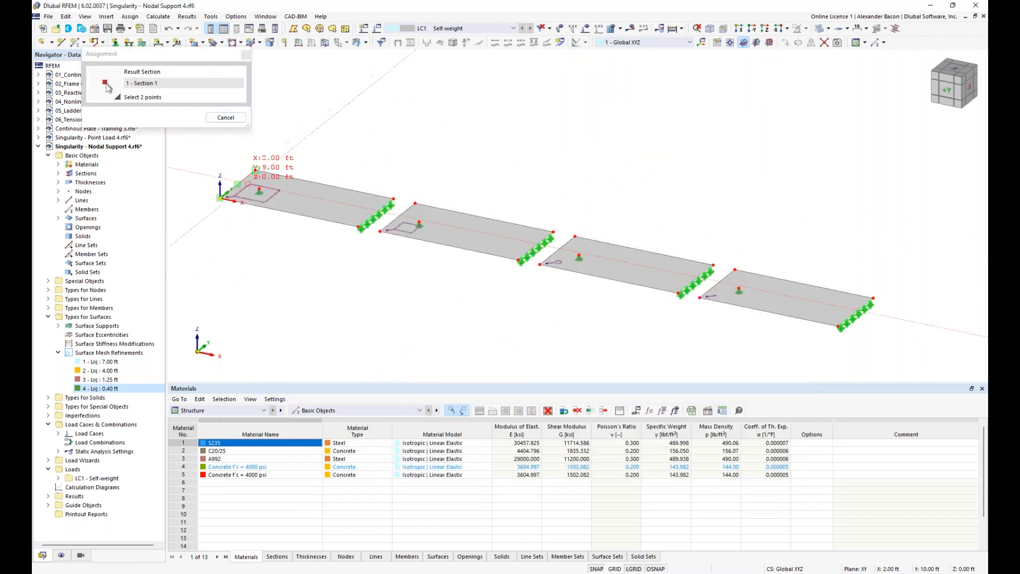
pyautogui.click(873, 299)
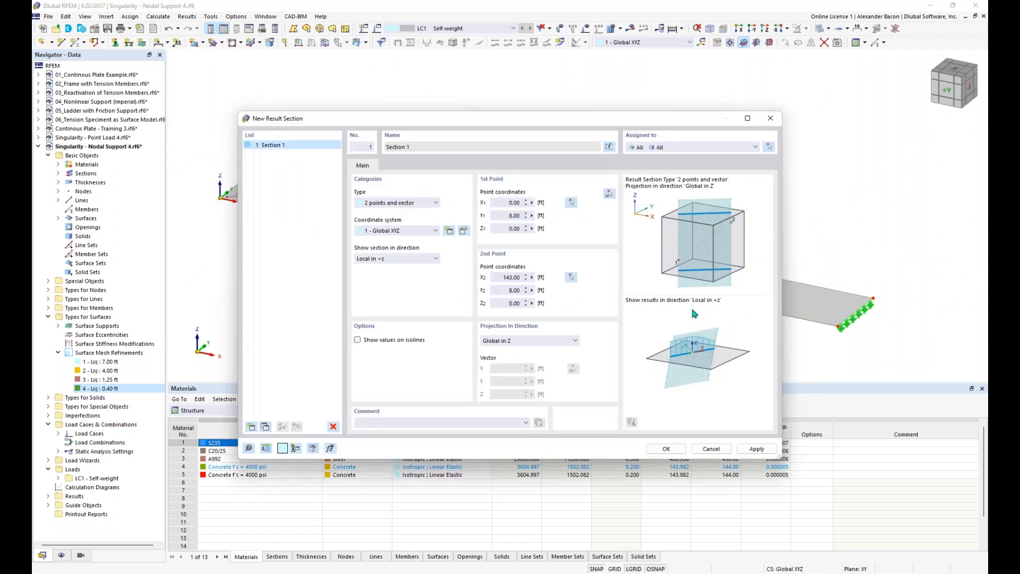
pyautogui.click(667, 449)
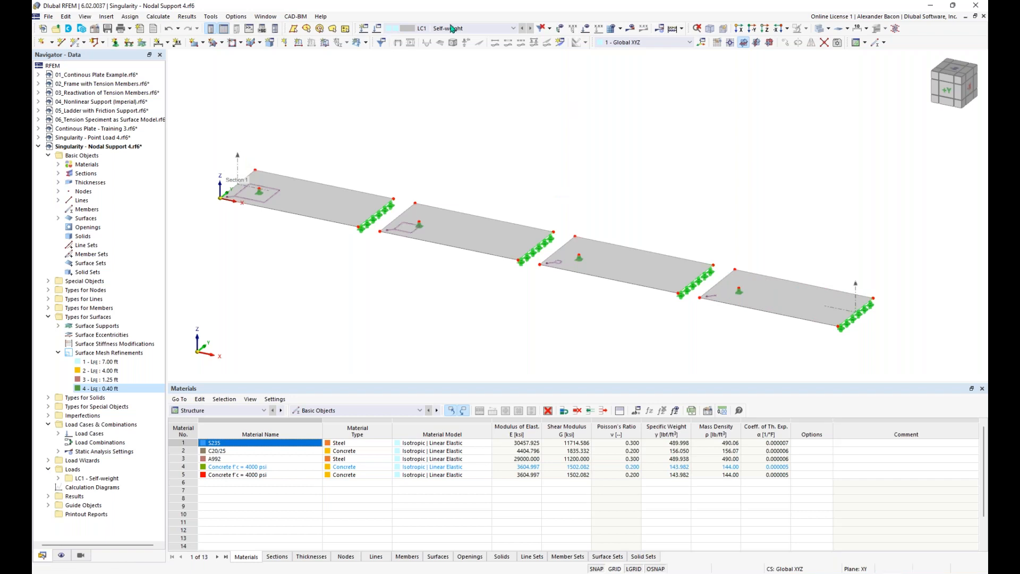
# Step: Show the loads and calculate all load cases of the model
pyautogui.click(586, 28)
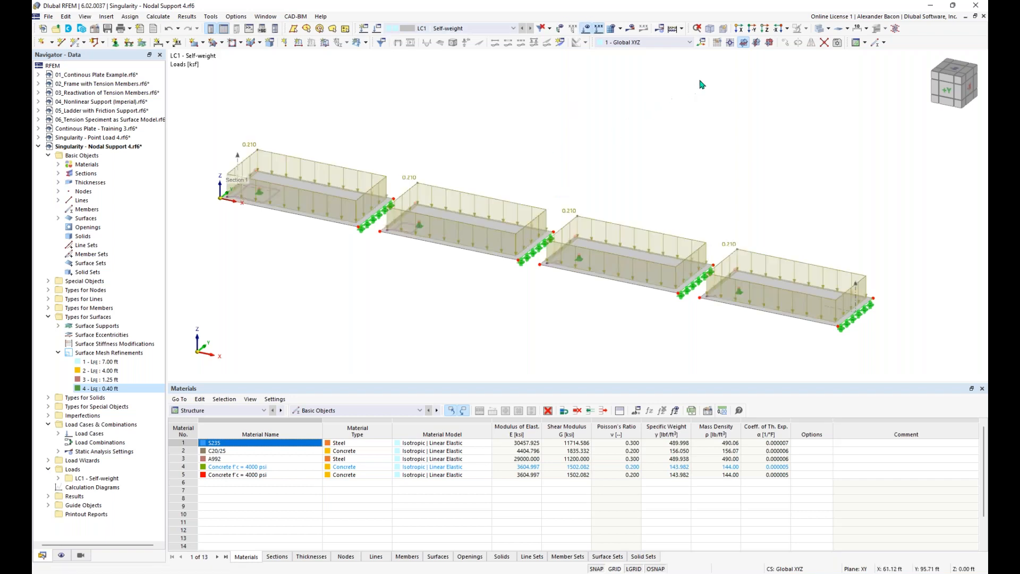
pyautogui.click(673, 29)
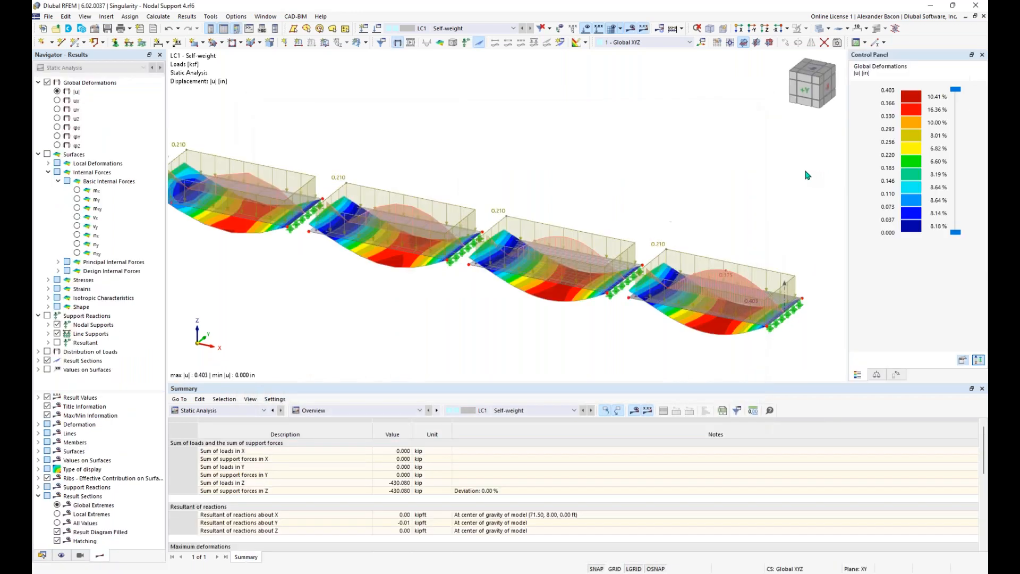
pyautogui.scroll(-1, 562, 146)
pyautogui.moveTo(562, 146)
pyautogui.mouseDown(button='middle')
pyautogui.moveTo(572, 167)
pyautogui.moveTo(578, 146)
pyautogui.mouseUp(button='middle')
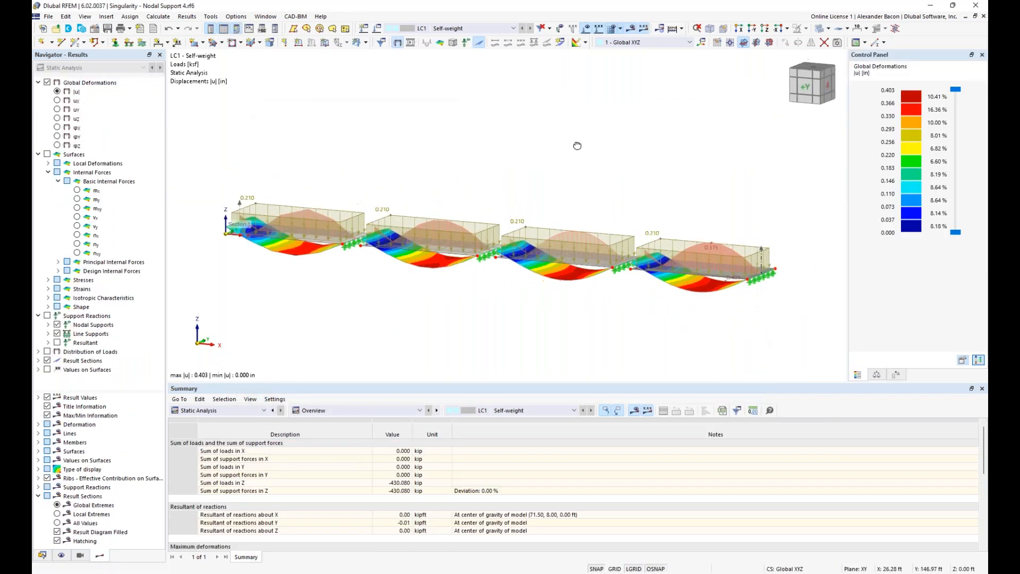
# Step: Hide loads and result section diagrams, then orbit to view all four plates' deformations
pyautogui.click(585, 28)
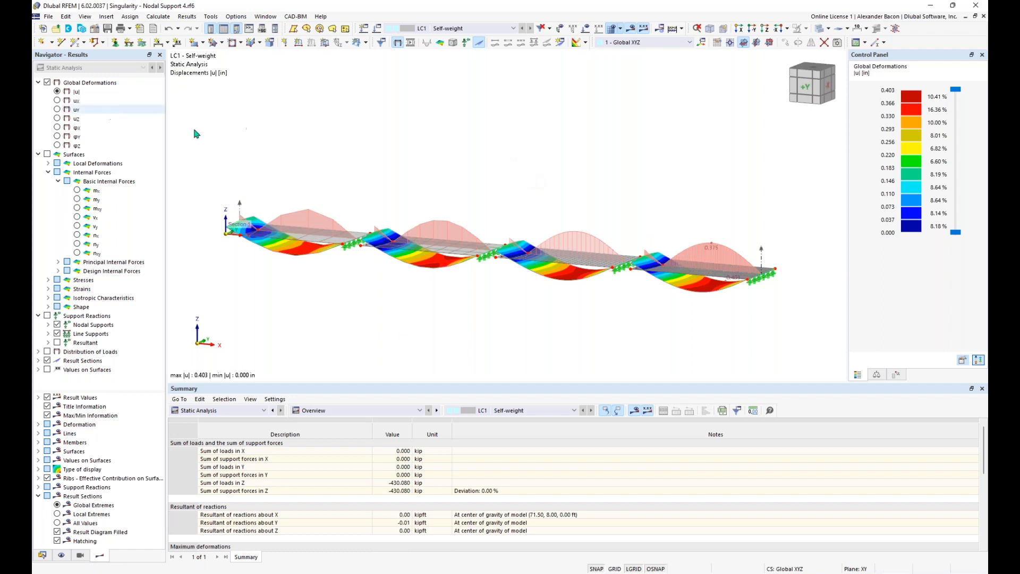
pyautogui.click(47, 360)
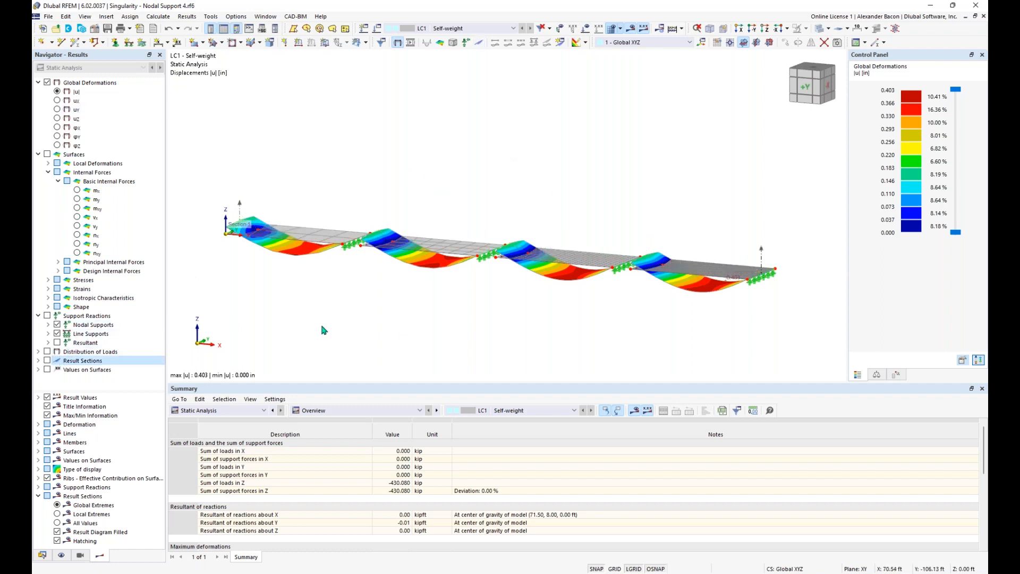
pyautogui.moveTo(496, 337)
pyautogui.keyDown('ctrl'); pyautogui.mouseDown(button='middle')
pyautogui.moveTo(545, 317)
pyautogui.moveTo(511, 330)
pyautogui.moveTo(471, 326)
pyautogui.moveTo(533, 326)
pyautogui.moveTo(376, 312)
pyautogui.mouseUp(button='middle'); pyautogui.keyUp('ctrl')
pyautogui.scroll(3, 253, 265)
pyautogui.moveTo(510, 324); pyautogui.dragTo(296, 324, button='middle')
pyautogui.scroll(-2, 512, 327)
pyautogui.scroll(-1, 443, 326)
pyautogui.moveTo(484, 319); pyautogui.dragTo(682, 313, button='middle')
pyautogui.keyDown('ctrl'); pyautogui.moveTo(593, 321); pyautogui.dragTo(523, 340, button='middle'); pyautogui.keyUp('ctrl')
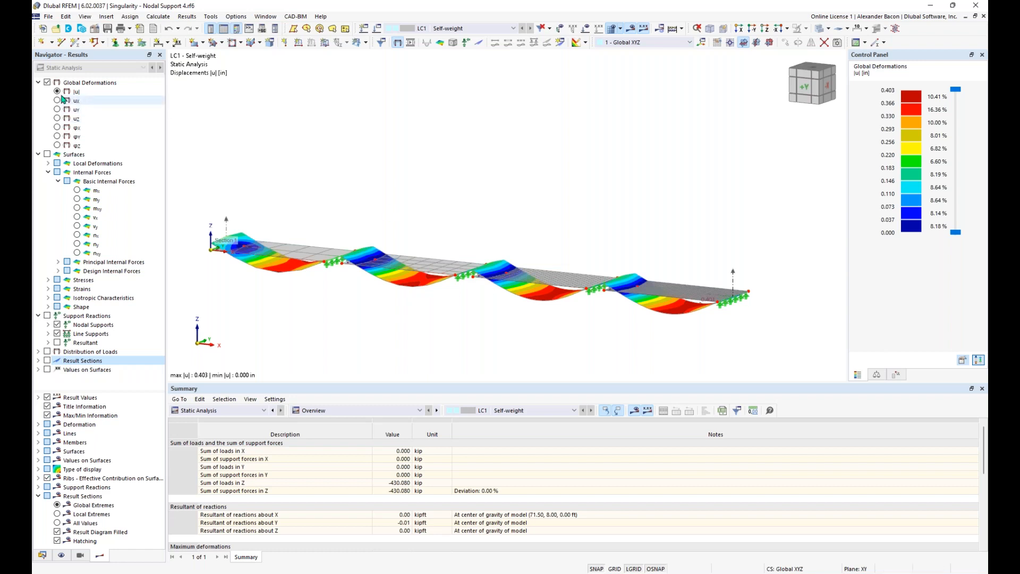
pyautogui.click(48, 156)
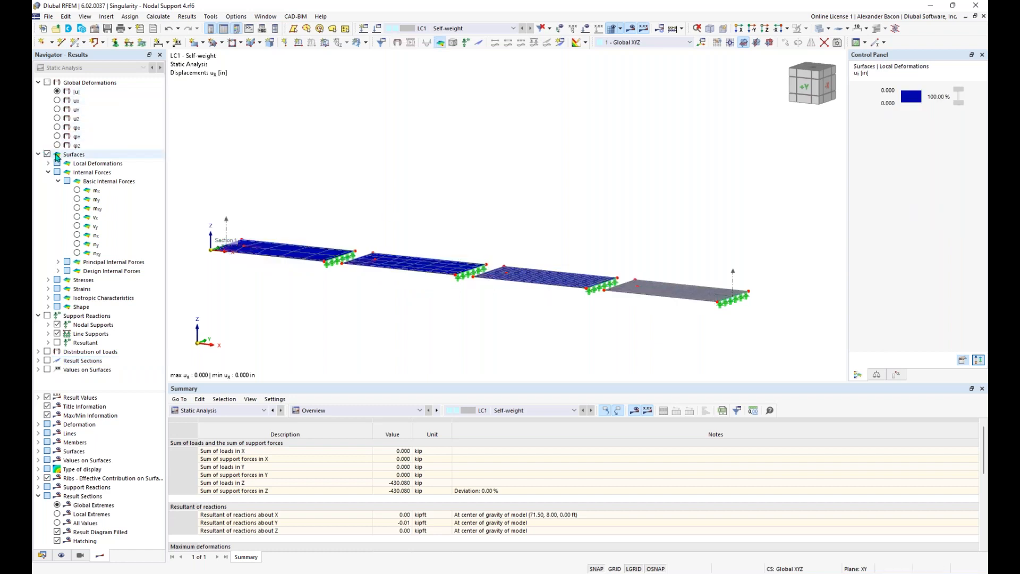
# Step: Show mx moment contours on the plates and turn Section 1's diagrams back on
pyautogui.keyDown('ctrl'); pyautogui.moveTo(289, 169); pyautogui.dragTo(284, 184, button='middle'); pyautogui.keyUp('ctrl')
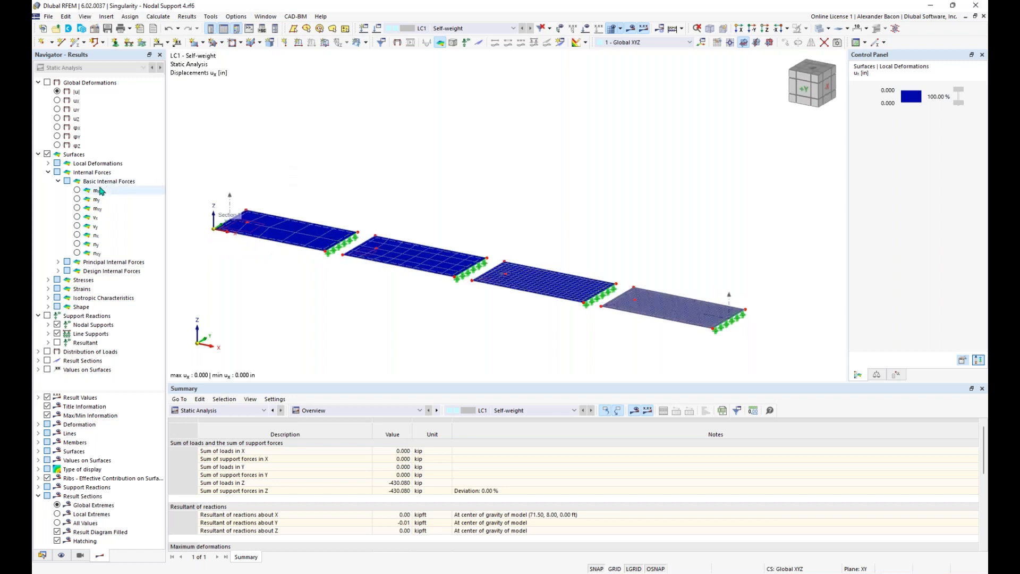
pyautogui.click(77, 190)
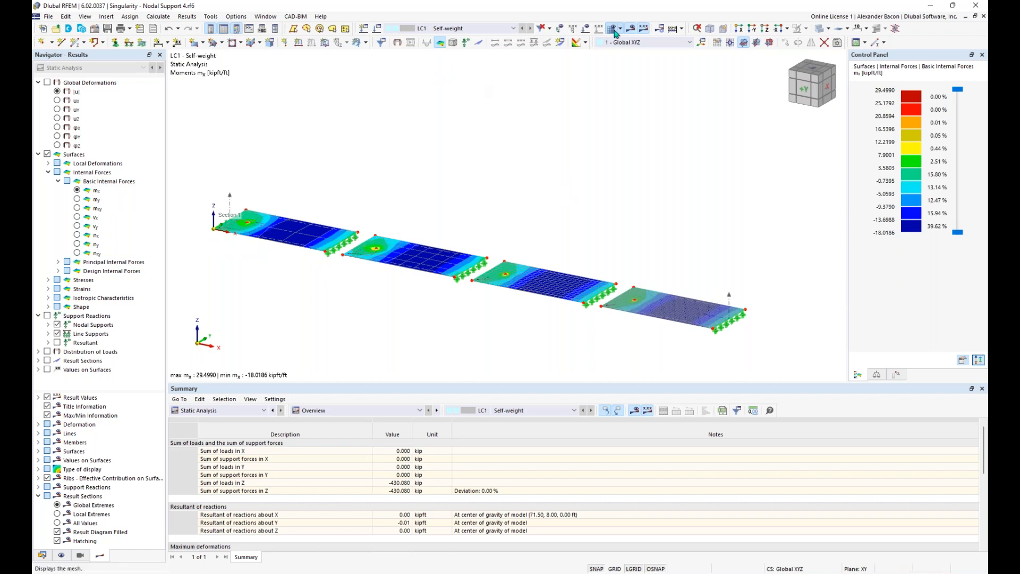
pyautogui.click(48, 361)
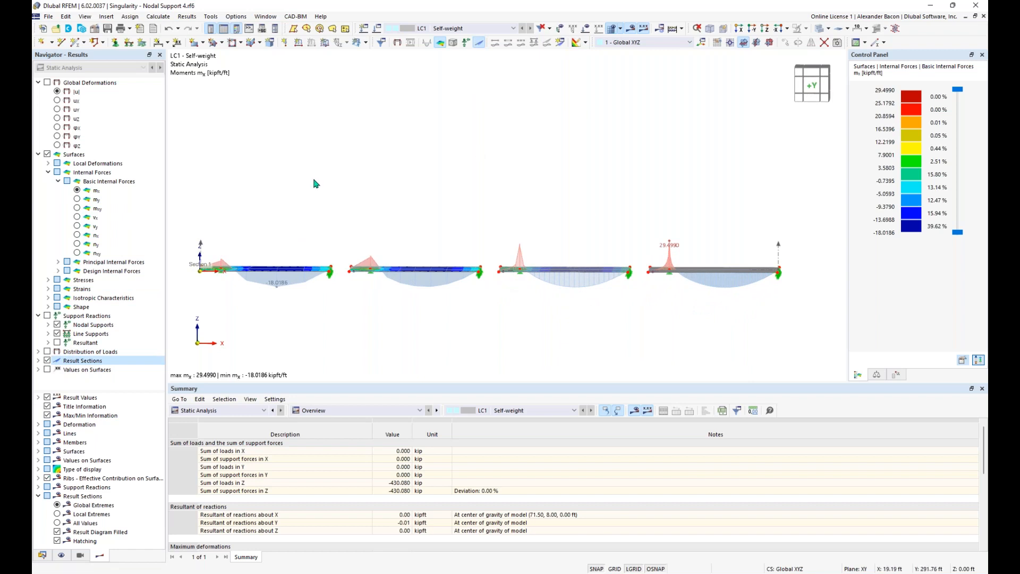
# Step: Label local extremes along Section 1 and orbit to view the coloured slab tops
pyautogui.keyDown('ctrl'); pyautogui.moveTo(429, 214); pyautogui.dragTo(451, 216, button='middle'); pyautogui.keyUp('ctrl')
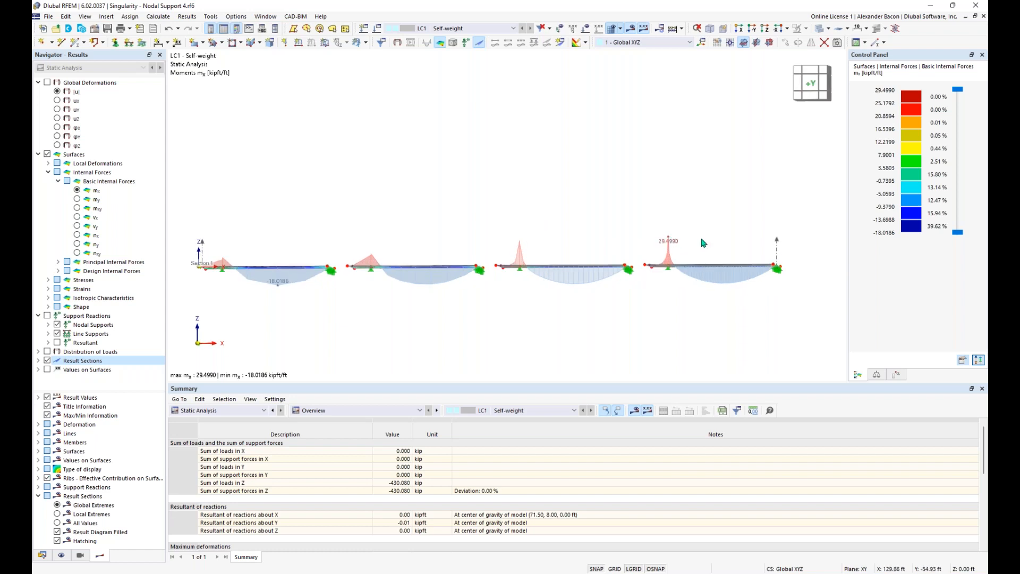
pyautogui.scroll(3, 679, 255)
pyautogui.moveTo(460, 238); pyautogui.dragTo(548, 237, button='middle')
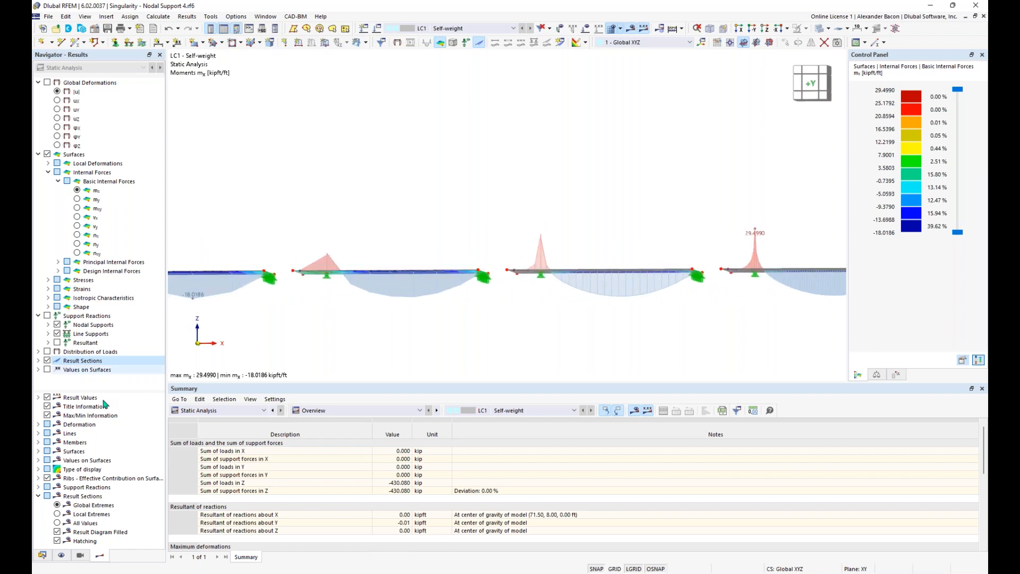
pyautogui.click(58, 514)
pyautogui.scroll(-2, 373, 357)
pyautogui.moveTo(392, 348); pyautogui.dragTo(484, 337, button='middle')
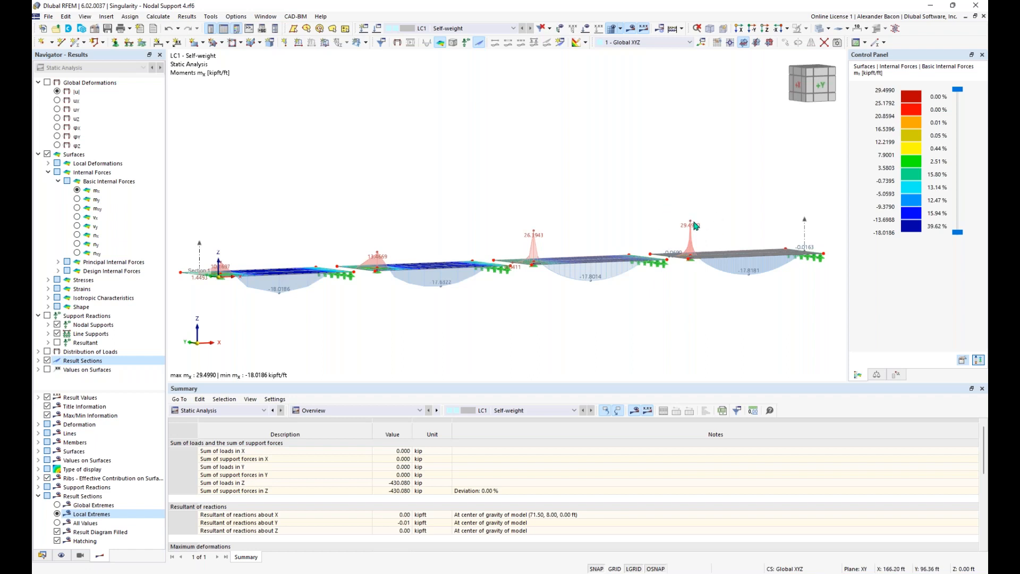
pyautogui.keyDown('ctrl'); pyautogui.moveTo(707, 208); pyautogui.dragTo(708, 240, button='middle'); pyautogui.keyUp('ctrl')
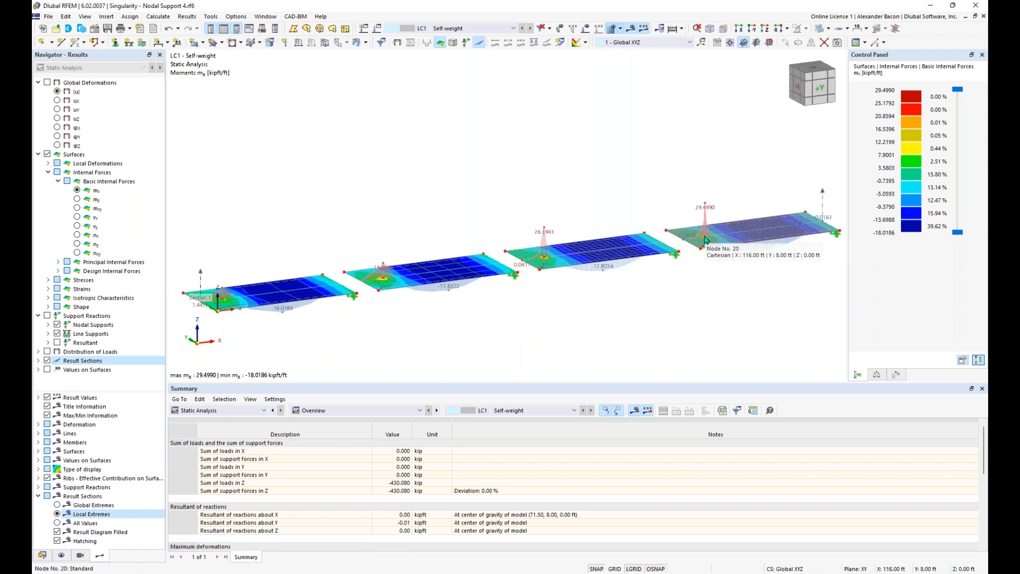
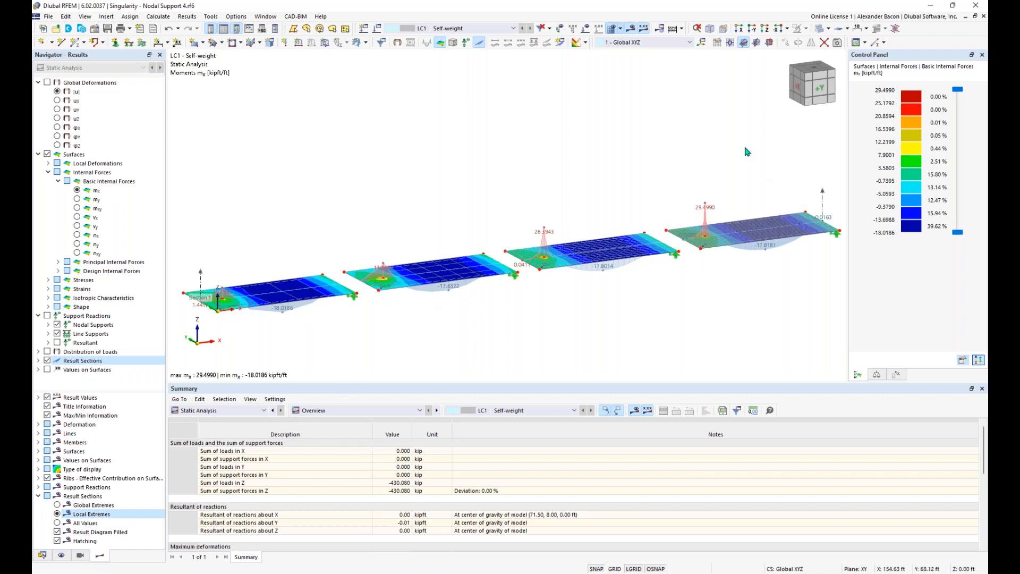
# Step: Orbit and zoom to the 29.4990 peak and the first and second slabs' support peaks
pyautogui.moveTo(604, 325)
pyautogui.keyDown('ctrl'); pyautogui.mouseDown(button='middle')
pyautogui.moveTo(551, 298)
pyautogui.moveTo(601, 324)
pyautogui.mouseUp(button='middle'); pyautogui.keyUp('ctrl')
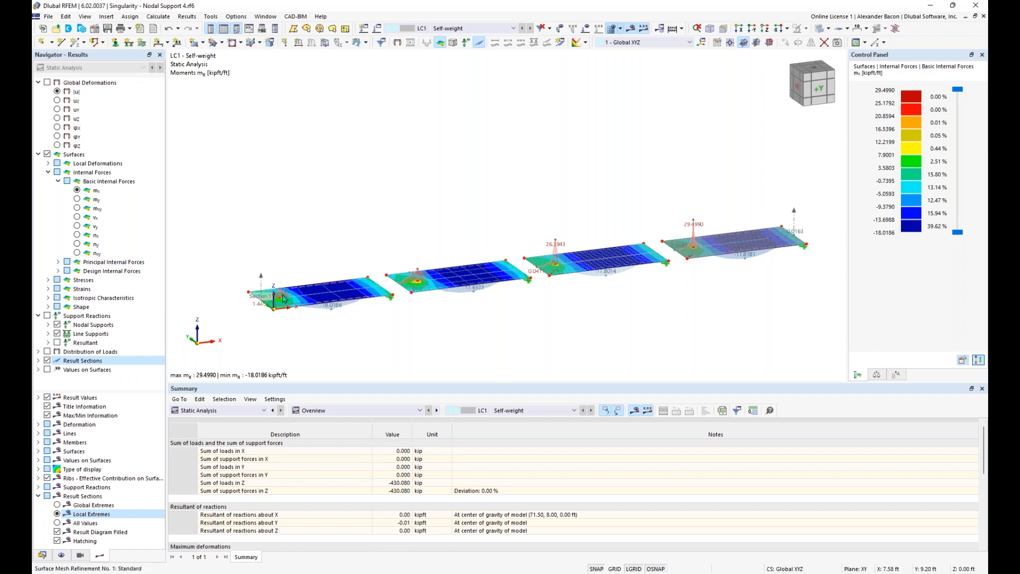
pyautogui.scroll(2, 283, 299)
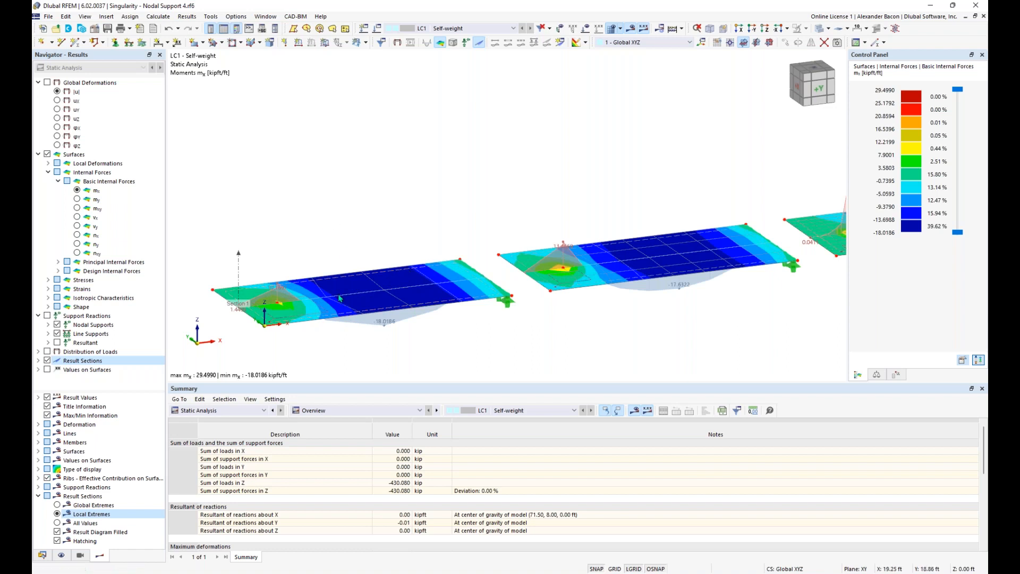
pyautogui.scroll(-1, 384, 294)
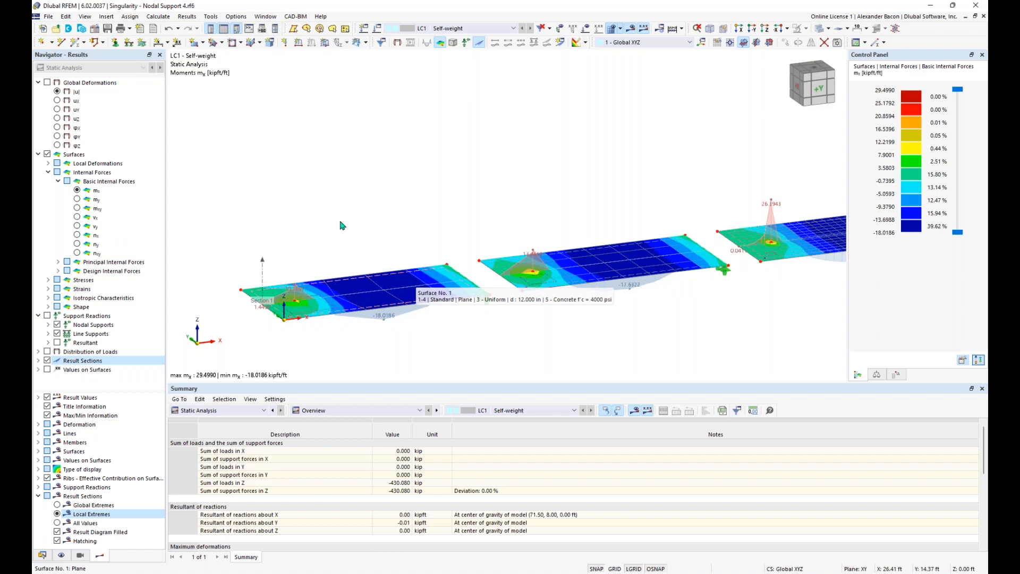
pyautogui.scroll(-1, 394, 295)
pyautogui.moveTo(723, 223); pyautogui.dragTo(495, 268, button='middle')
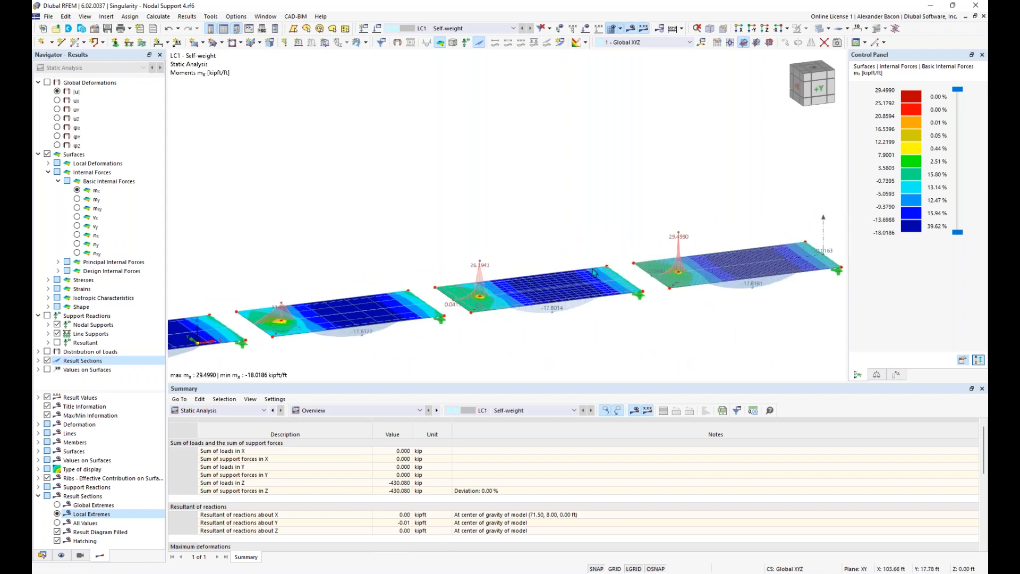
pyautogui.scroll(4, 635, 280)
pyautogui.moveTo(683, 297); pyautogui.dragTo(597, 298, button='middle')
pyautogui.moveTo(318, 341)
pyautogui.mouseDown(button='middle')
pyautogui.moveTo(513, 300)
pyautogui.moveTo(500, 305)
pyautogui.mouseUp(button='middle')
pyautogui.moveTo(268, 328); pyautogui.dragTo(535, 296, button='middle')
pyautogui.moveTo(214, 336)
pyautogui.mouseDown(button='middle')
pyautogui.moveTo(451, 308)
pyautogui.moveTo(376, 316)
pyautogui.mouseUp(button='middle')
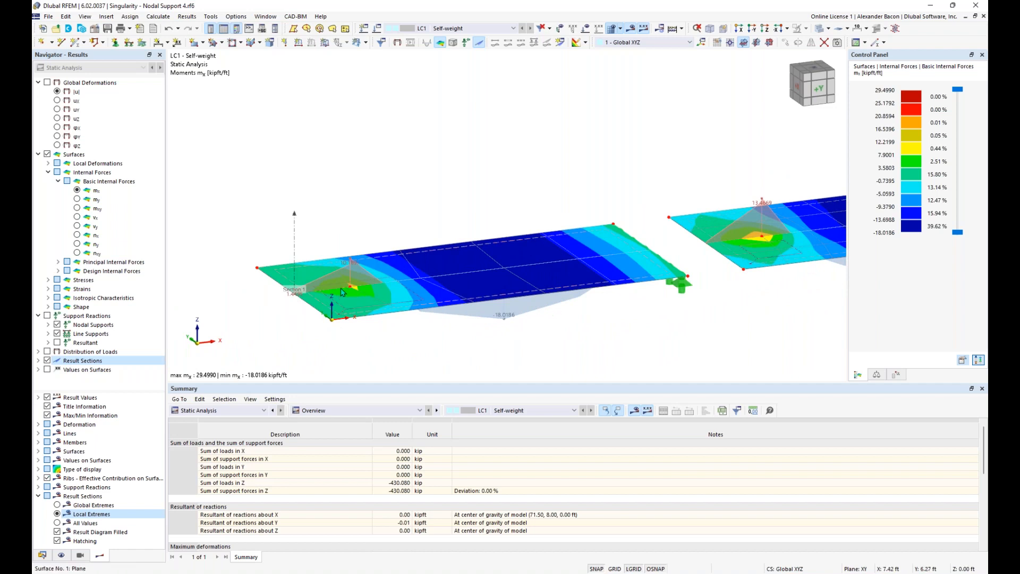
# Step: Pan and zoom to bring the third and fourth slabs' support peaks fully into view
pyautogui.scroll(-2, 383, 283)
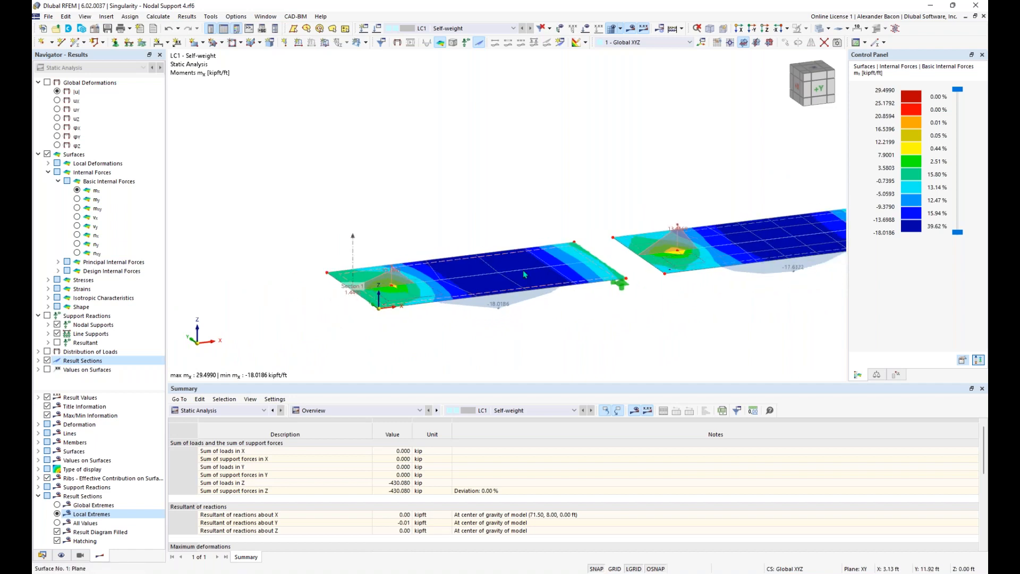
pyautogui.moveTo(744, 230); pyautogui.dragTo(514, 293, button='middle')
pyautogui.moveTo(738, 260)
pyautogui.mouseDown(button='middle')
pyautogui.moveTo(520, 301)
pyautogui.moveTo(562, 282)
pyautogui.mouseUp(button='middle')
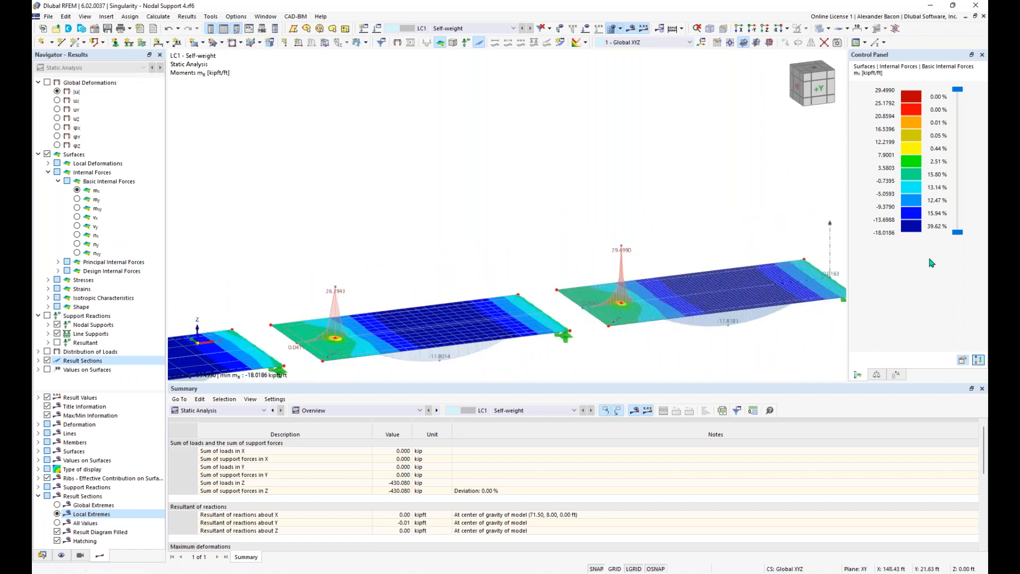
pyautogui.scroll(3, 628, 296)
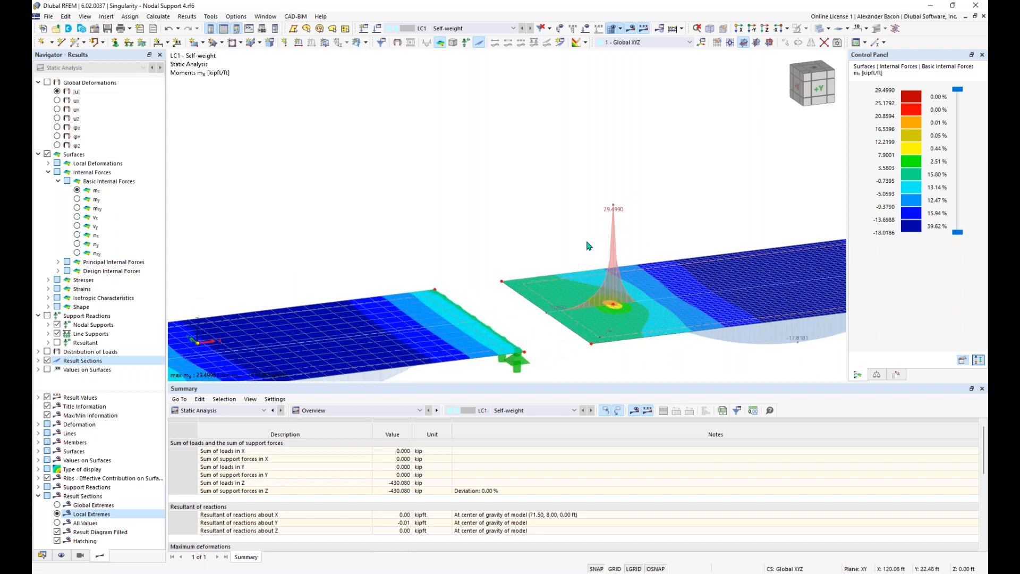
pyautogui.scroll(-1, 589, 249)
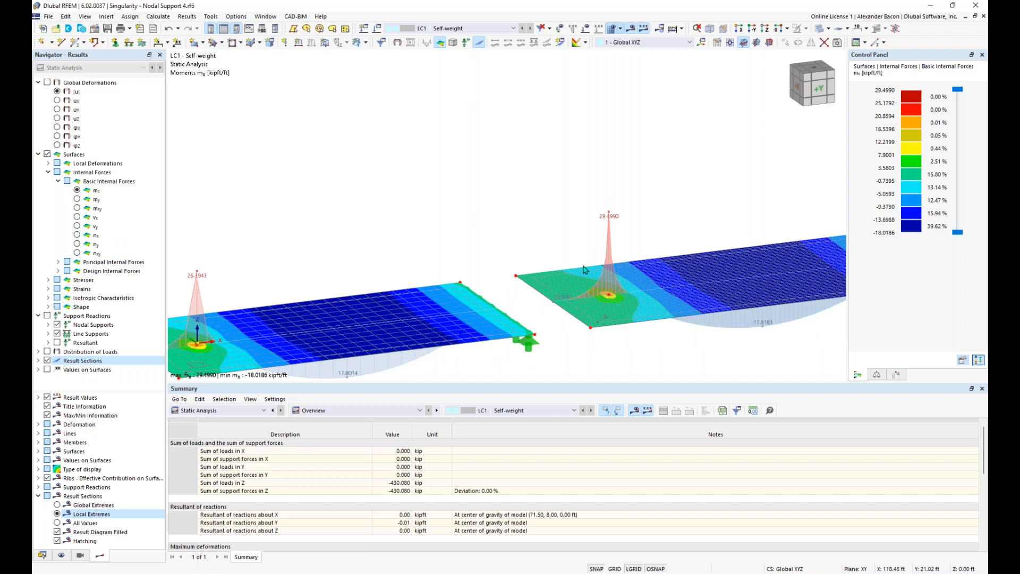
pyautogui.scroll(-2, 579, 254)
pyautogui.moveTo(582, 251); pyautogui.dragTo(635, 208, button='middle')
pyautogui.moveTo(636, 208); pyautogui.dragTo(491, 231, button='middle')
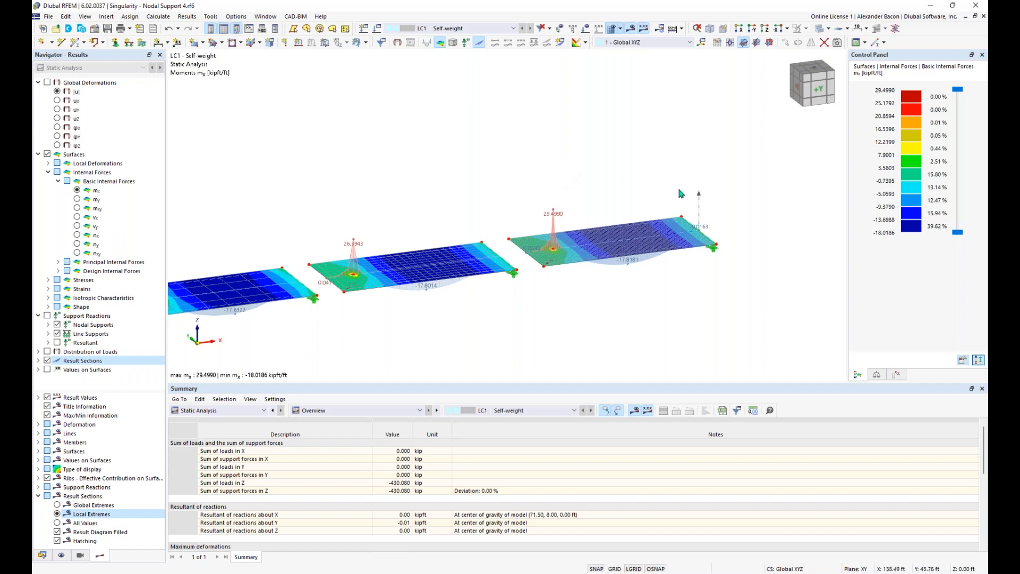
# Step: Review the result diagrams along Result Section 1, then close them
pyautogui.rightClick(700, 217)
pyautogui.click(749, 281)
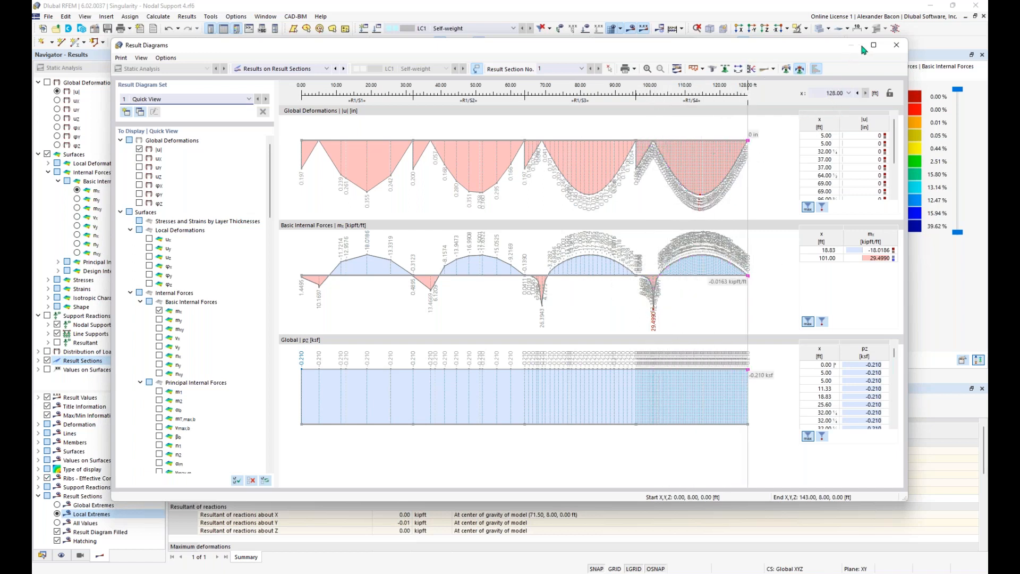
pyautogui.click(897, 45)
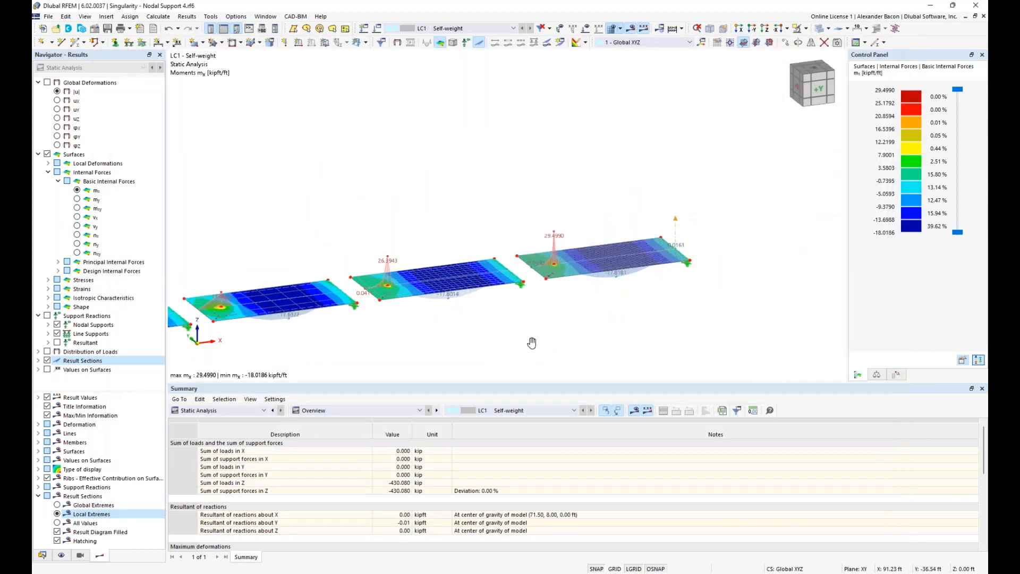
# Step: From a side elevation, open node 20's Hinged nodal support for editing
pyautogui.moveTo(531, 343); pyautogui.dragTo(589, 322, button='middle')
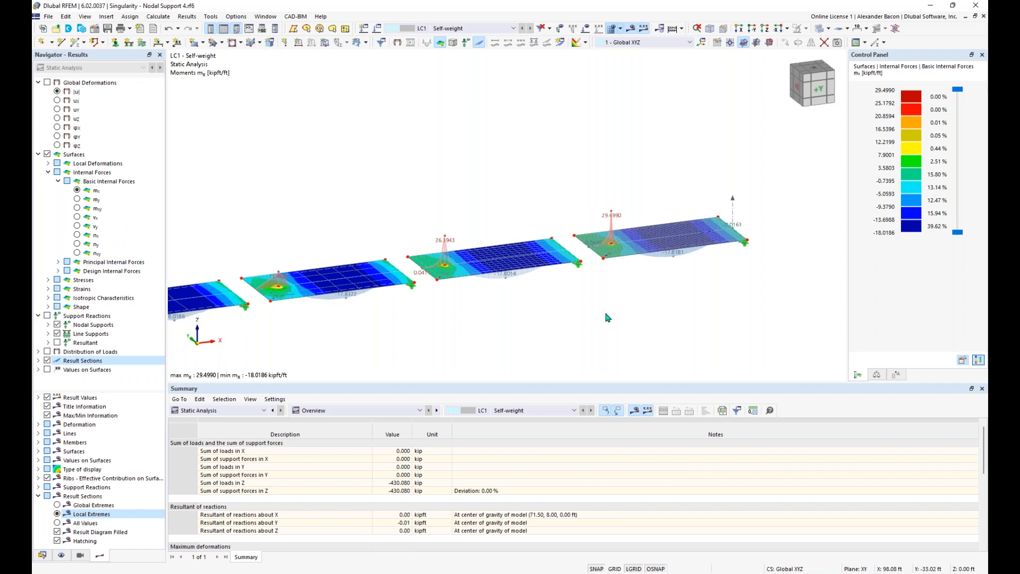
pyautogui.scroll(2, 614, 242)
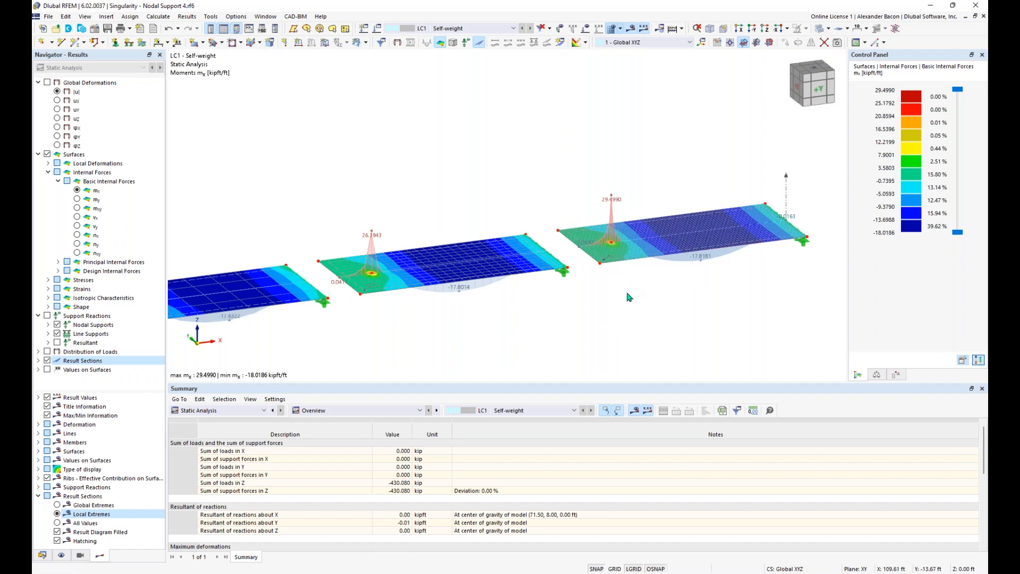
pyautogui.keyDown('ctrl'); pyautogui.moveTo(620, 280); pyautogui.dragTo(624, 245, button='middle'); pyautogui.keyUp('ctrl')
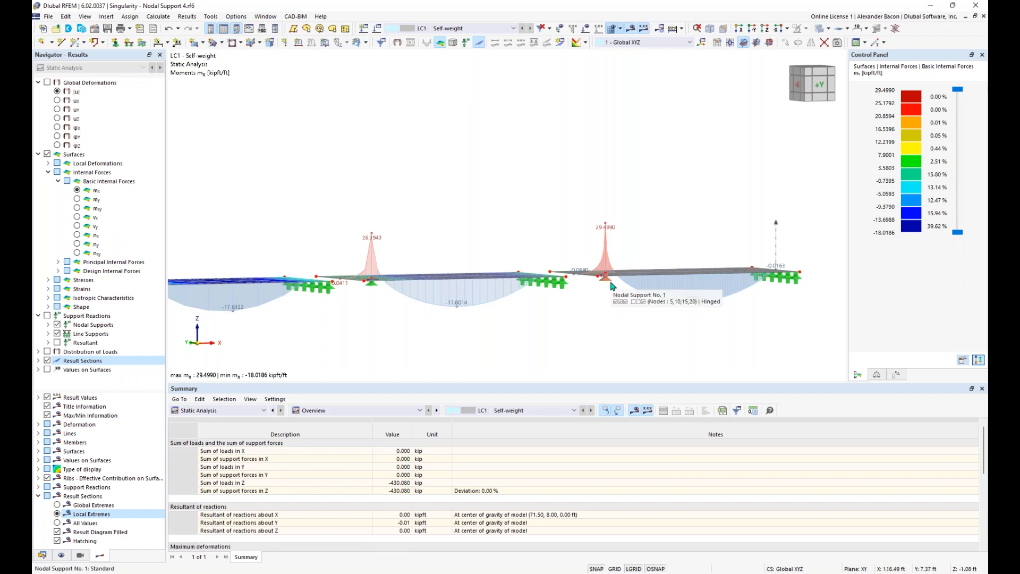
pyautogui.keyDown('ctrl'); pyautogui.moveTo(594, 315); pyautogui.dragTo(578, 257, button='middle'); pyautogui.keyUp('ctrl')
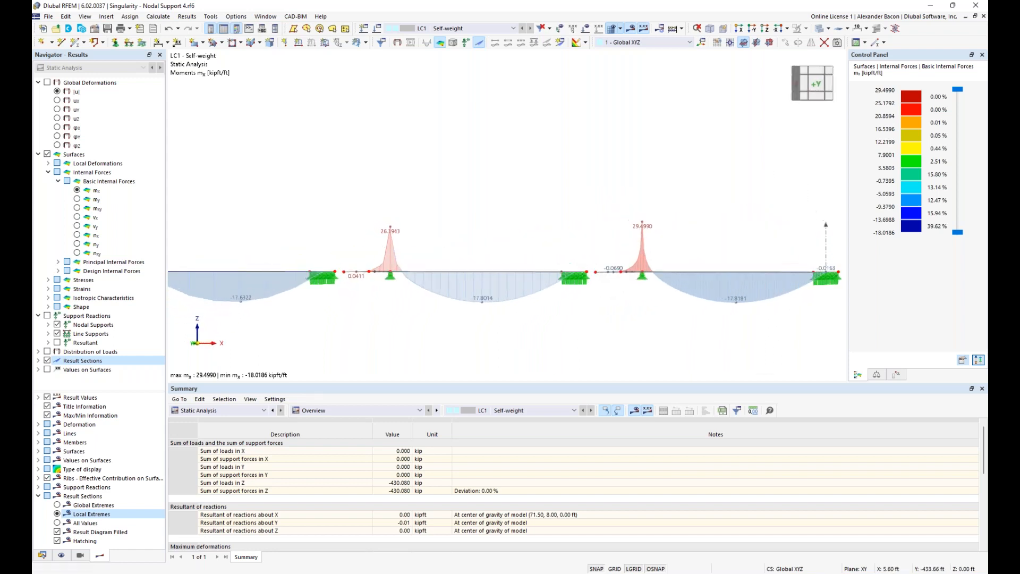
pyautogui.doubleClick(643, 280)
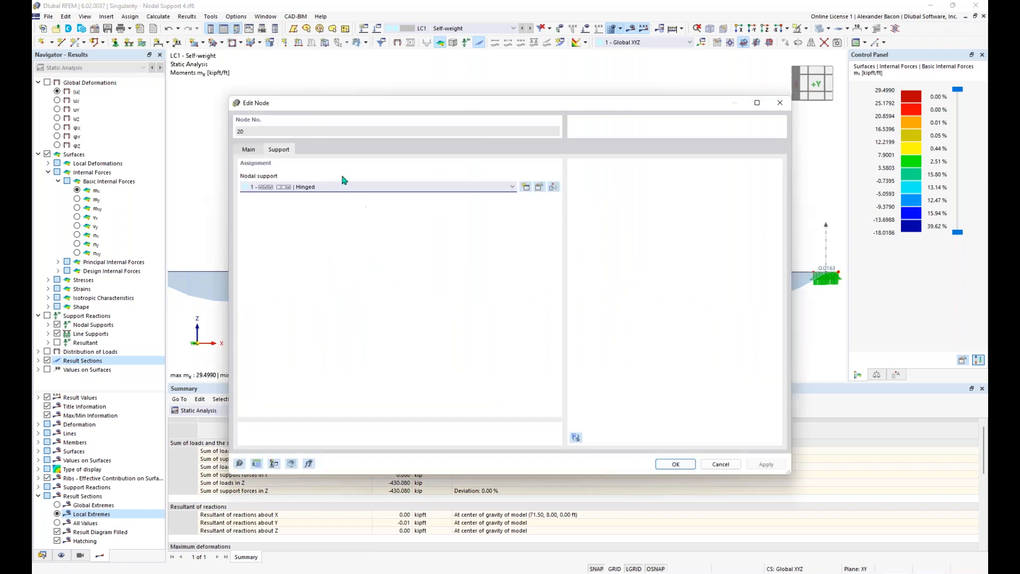
pyautogui.click(301, 187)
pyautogui.click(303, 201)
pyautogui.click(539, 187)
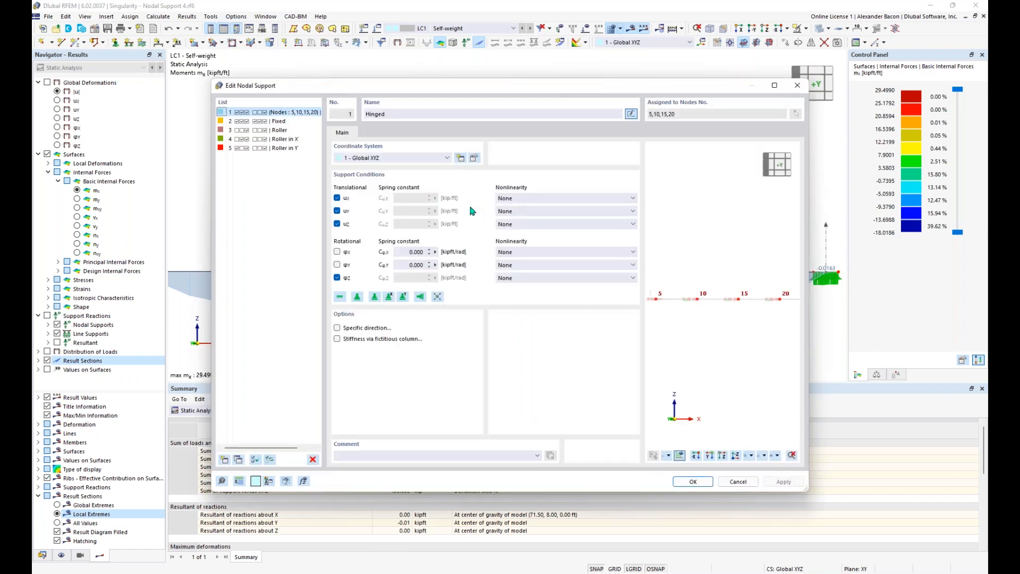
# Step: Inspect the uX and rotational spring values, then enable 'Stiffness via fictitious column'
pyautogui.click(337, 199)
pyautogui.click(337, 198)
pyautogui.click(337, 198)
pyautogui.click(337, 198)
pyautogui.moveTo(408, 252); pyautogui.dragTo(433, 253)
pyautogui.click(394, 220)
pyautogui.click(336, 339)
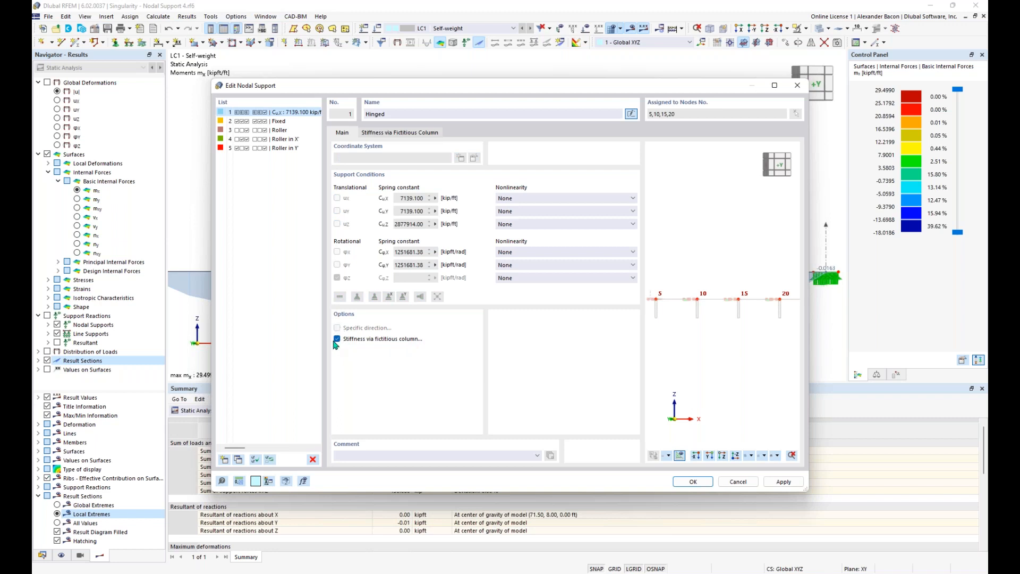
pyautogui.click(408, 134)
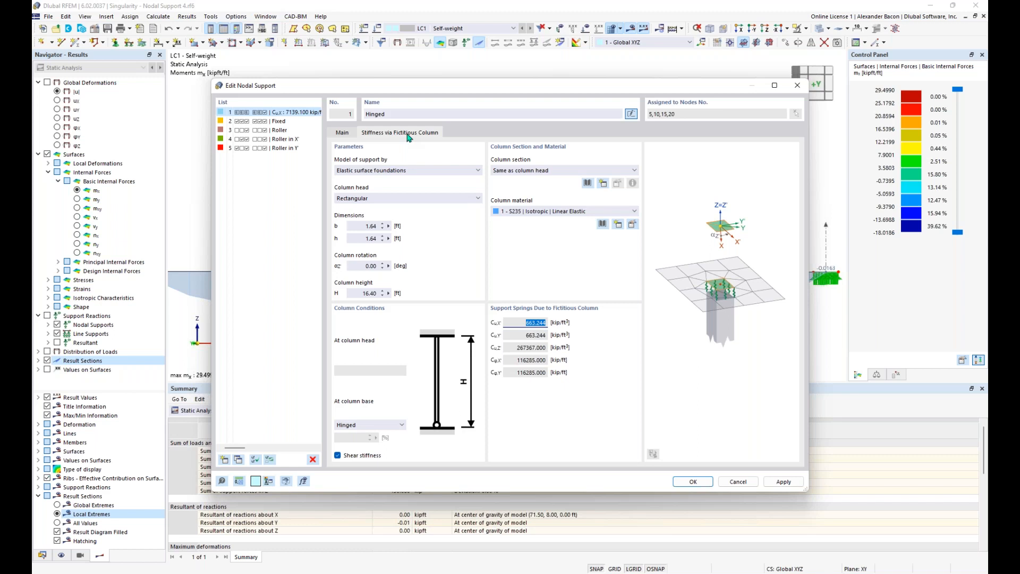
# Step: Keep elastic surface foundations and a rectangular head; size the column 1.41 × 1.41 ft, 10 ft tall
pyautogui.click(395, 172)
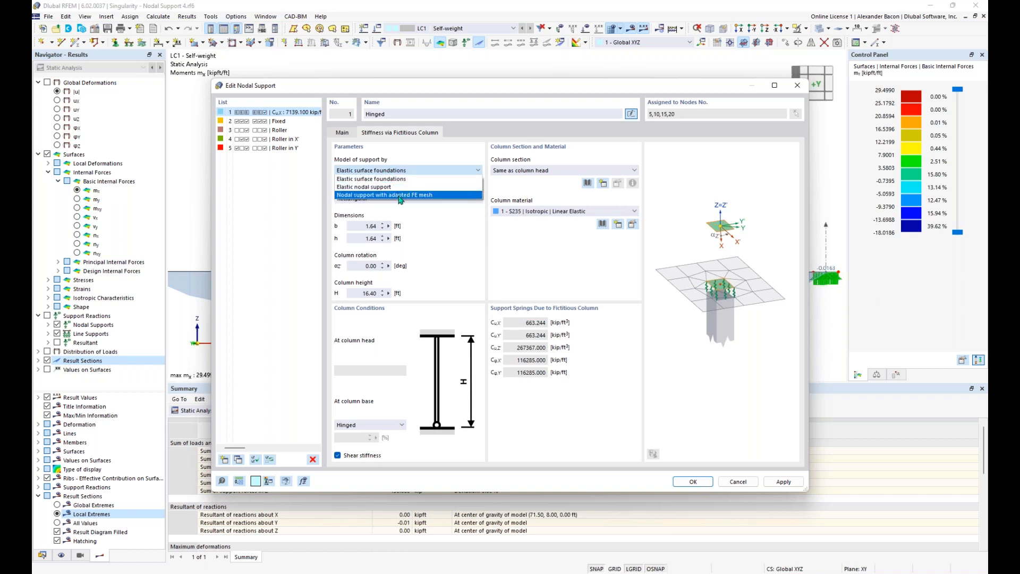
pyautogui.click(388, 180)
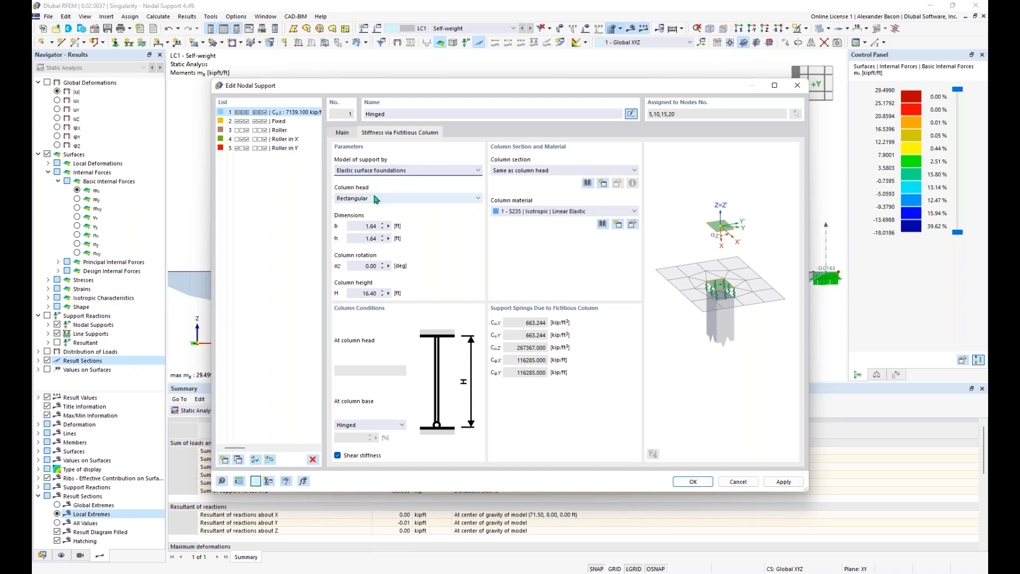
pyautogui.click(375, 199)
pyautogui.click(375, 199)
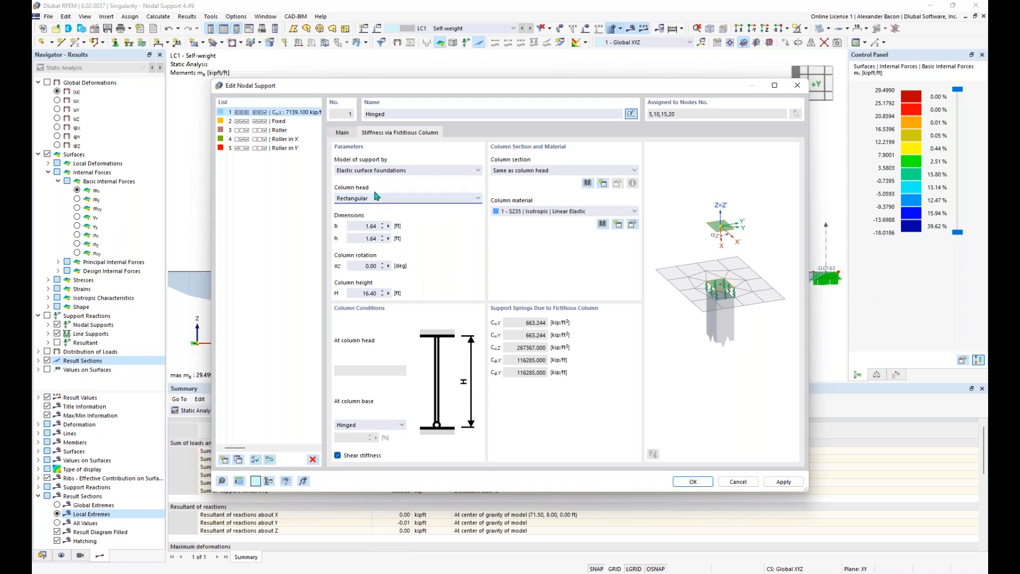
pyautogui.doubleClick(363, 227)
pyautogui.write('1')
pyautogui.moveTo(362, 237); pyautogui.dragTo(397, 237)
pyautogui.doubleClick(359, 290)
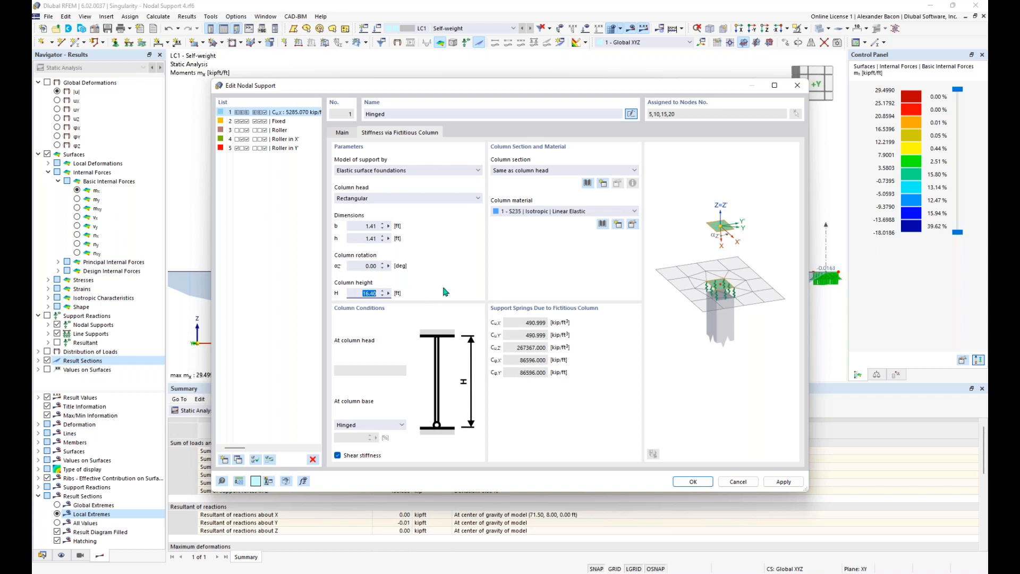
pyautogui.write('10')
pyautogui.click(541, 214)
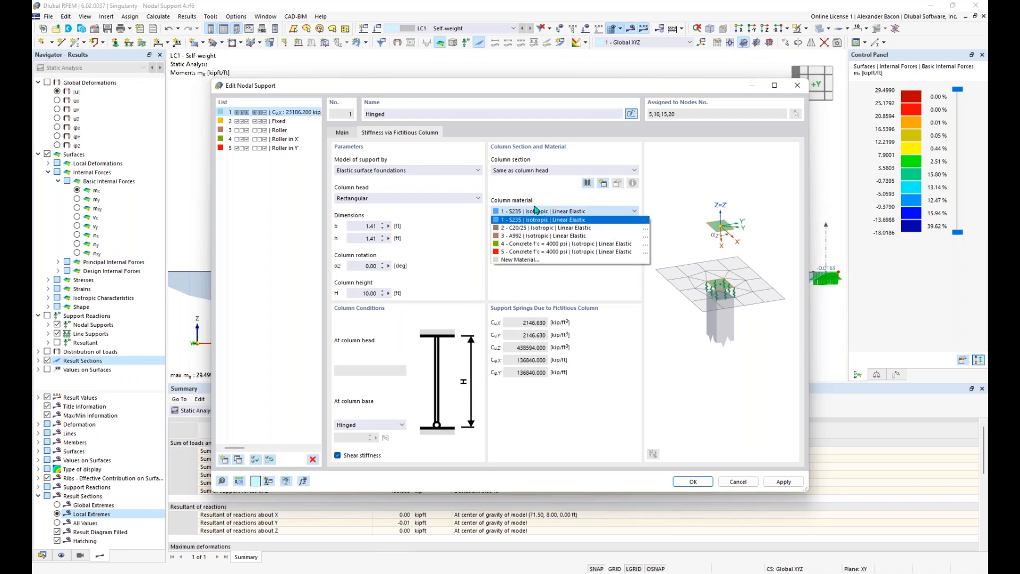
# Step: Make the column Concrete f'c = 4000 psi, section same as head, with a hinged base
pyautogui.click(542, 246)
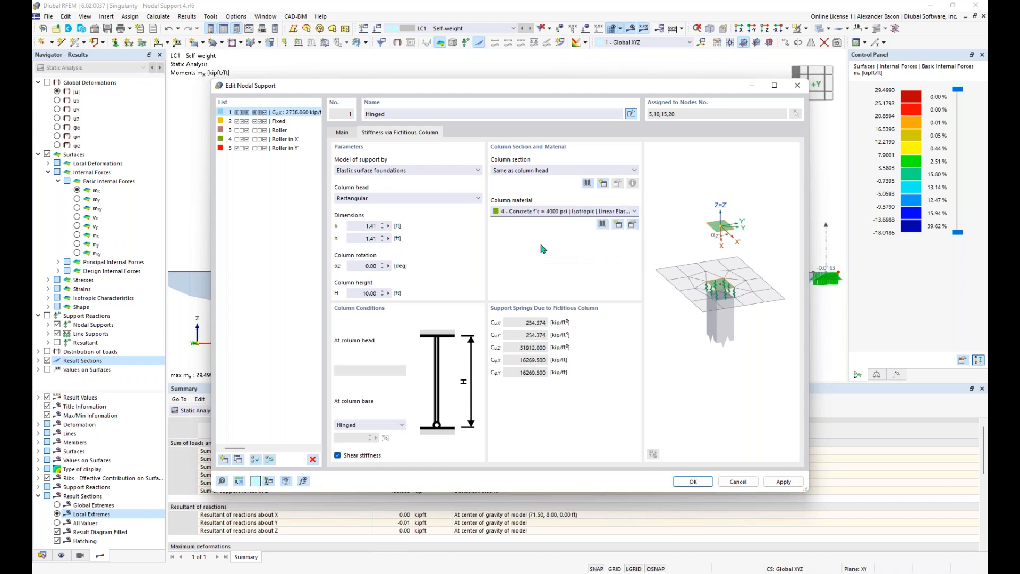
pyautogui.click(532, 171)
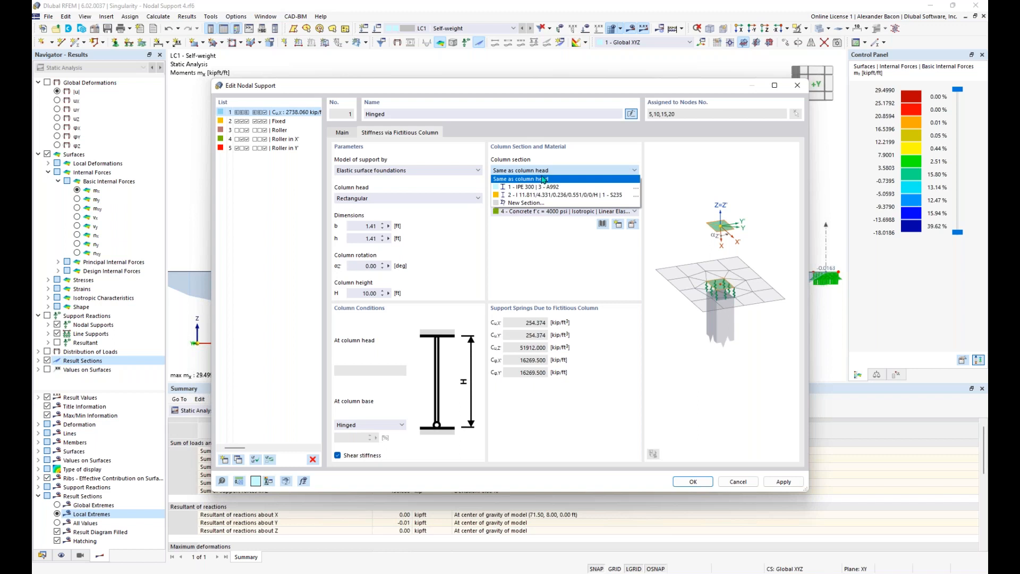
pyautogui.click(547, 177)
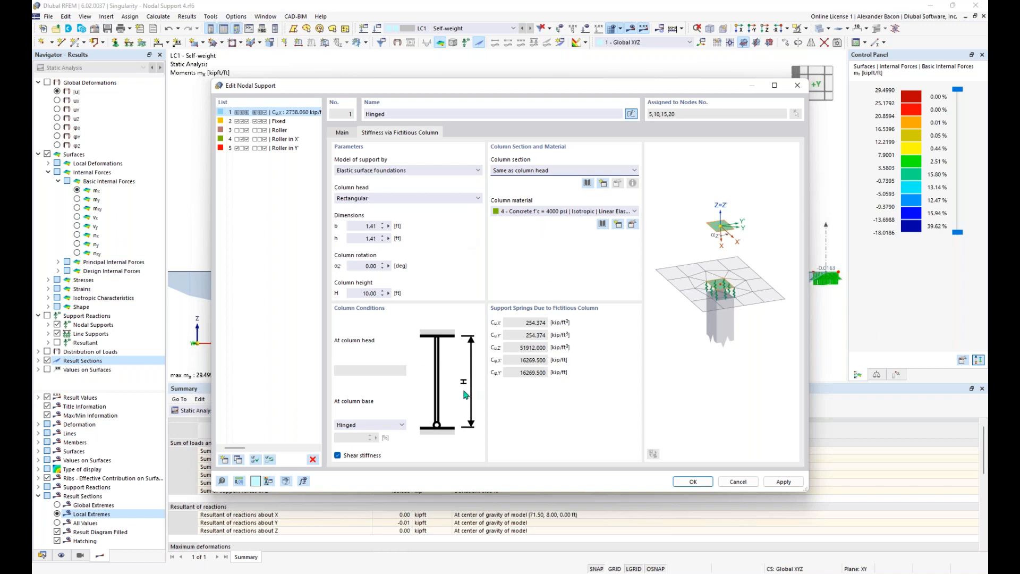
pyautogui.click(387, 427)
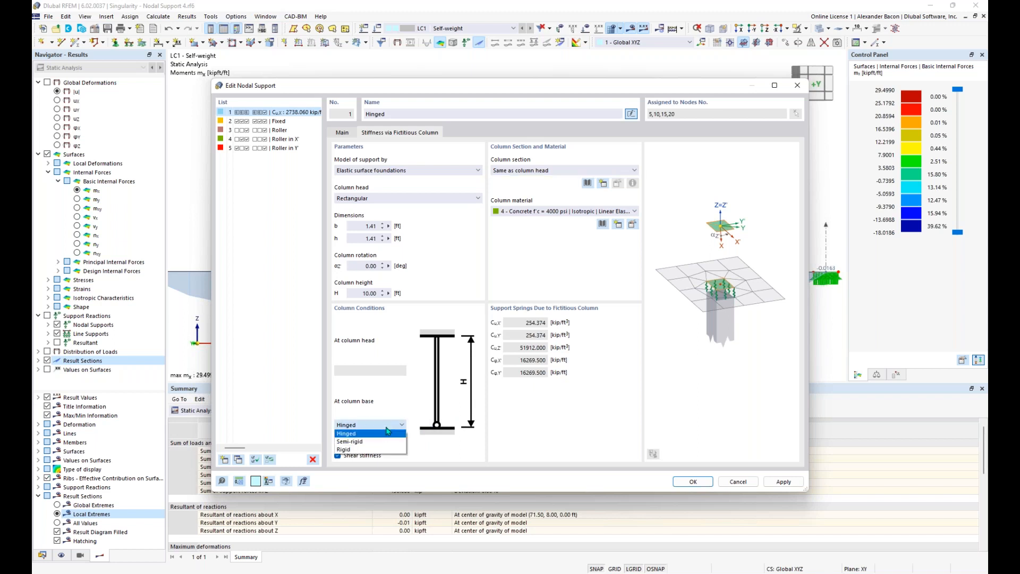
pyautogui.click(387, 432)
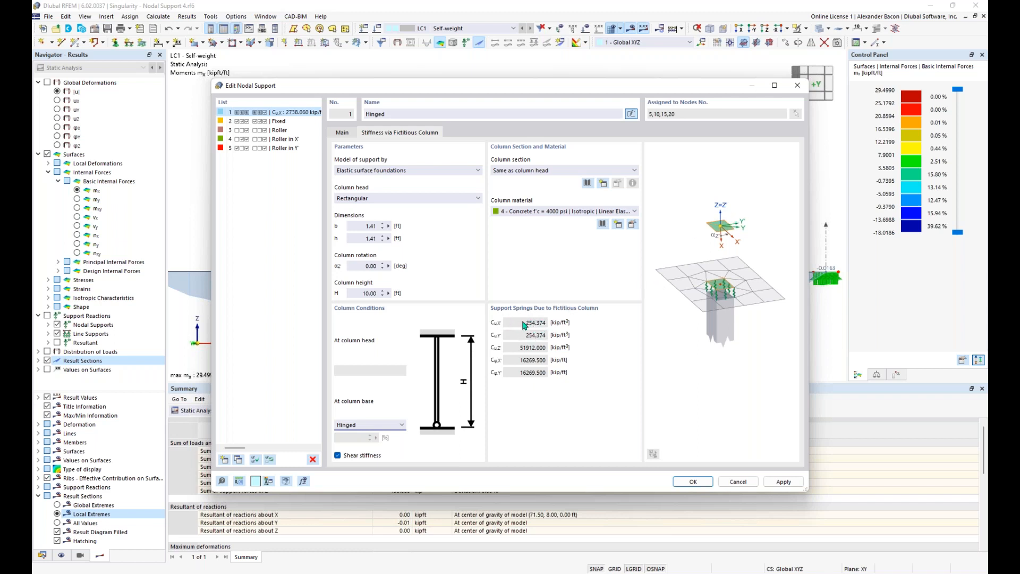
pyautogui.click(343, 134)
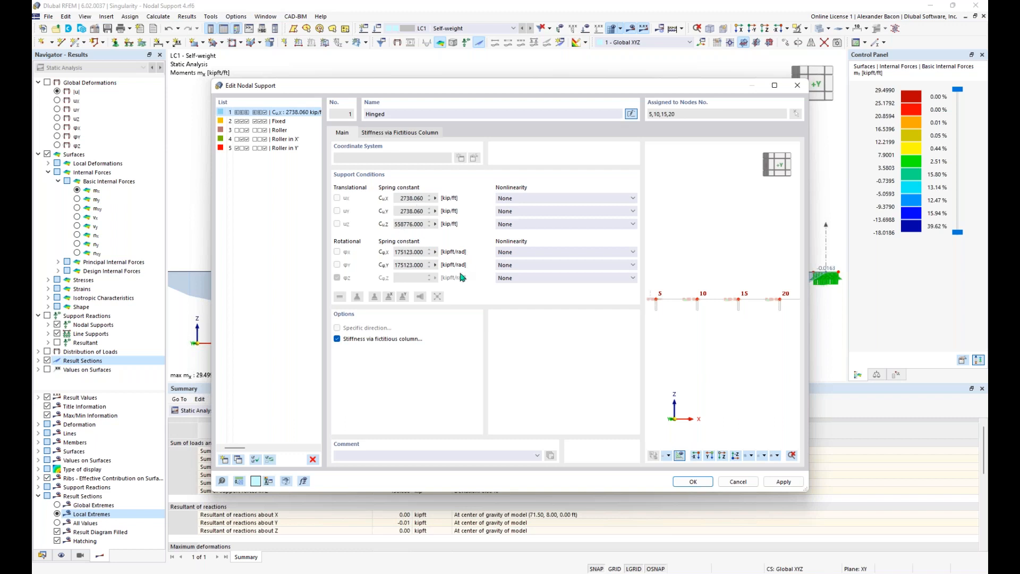
# Step: Inspect the support preview at nodes 15 and 20, then accept the edited Hinged support
pyautogui.keyDown('ctrl'); pyautogui.moveTo(708, 309); pyautogui.dragTo(758, 355, button='middle'); pyautogui.keyUp('ctrl')
pyautogui.scroll(4, 687, 329)
pyautogui.scroll(3, 669, 320)
pyautogui.moveTo(750, 303); pyautogui.dragTo(681, 379, button='middle')
pyautogui.moveTo(778, 337); pyautogui.dragTo(677, 361, button='middle')
pyautogui.moveTo(756, 324); pyautogui.dragTo(668, 354, button='middle')
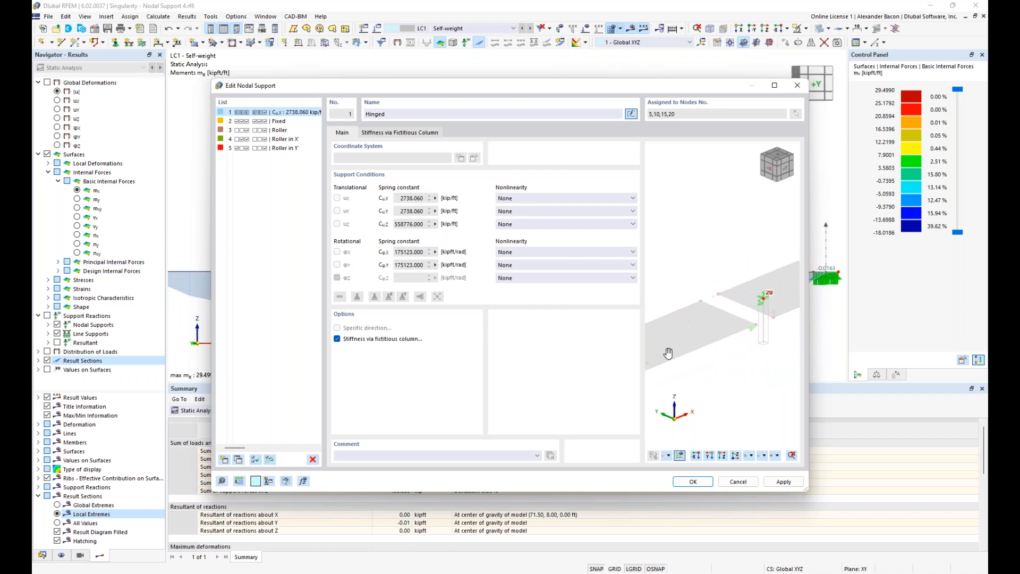
pyautogui.moveTo(764, 325); pyautogui.dragTo(698, 350, button='middle')
pyautogui.scroll(4, 701, 335)
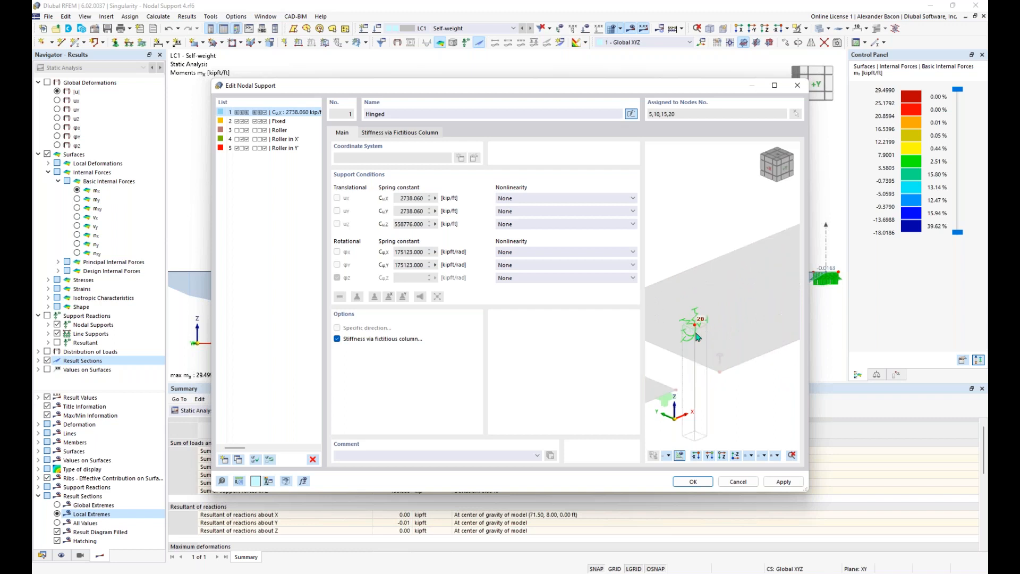
pyautogui.scroll(2, 702, 334)
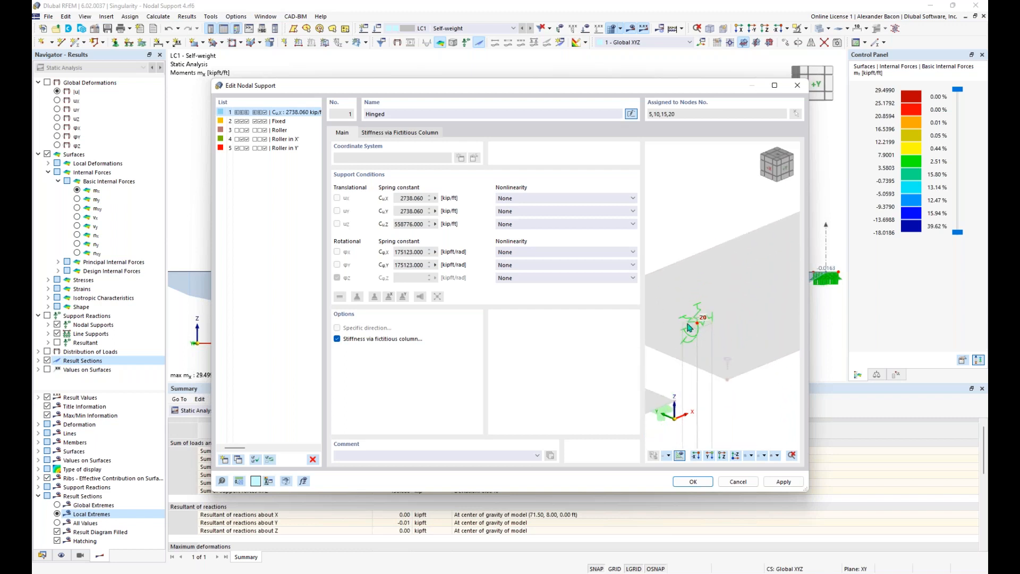
pyautogui.moveTo(697, 339); pyautogui.dragTo(770, 299, button='middle')
pyautogui.scroll(-2, 719, 345)
pyautogui.moveTo(674, 359)
pyautogui.mouseDown(button='middle')
pyautogui.moveTo(763, 311)
pyautogui.moveTo(768, 297)
pyautogui.mouseUp(button='middle')
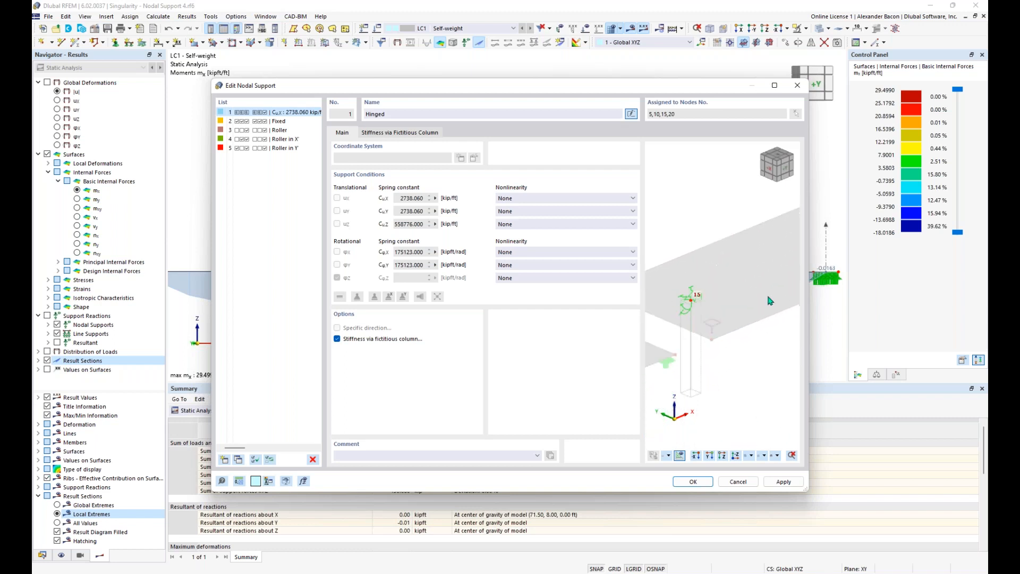
pyautogui.click(691, 484)
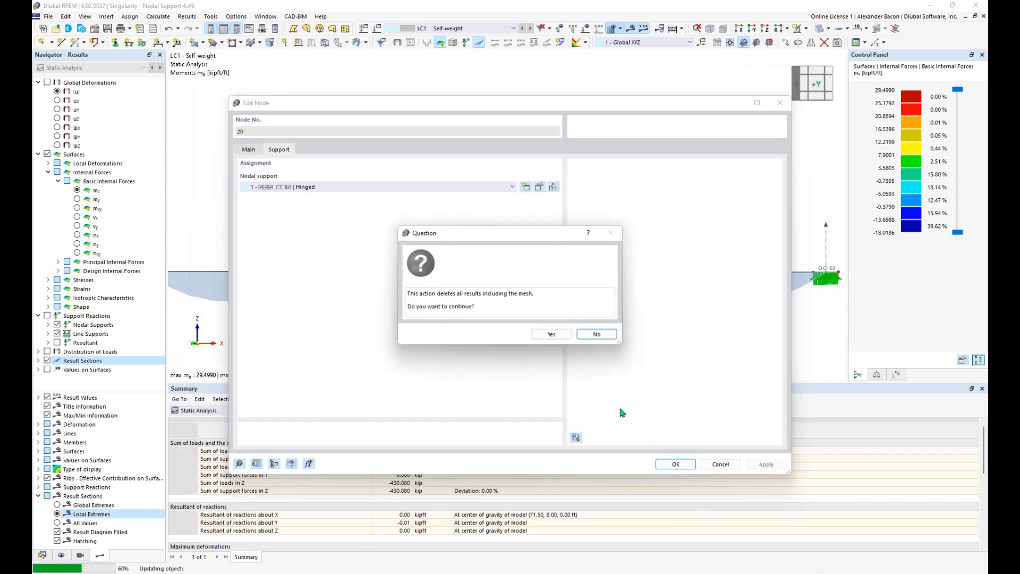
# Step: Confirm deleting results, close Edit Node, and pan to view the plates' nodal supports
pyautogui.click(550, 335)
pyautogui.click(676, 464)
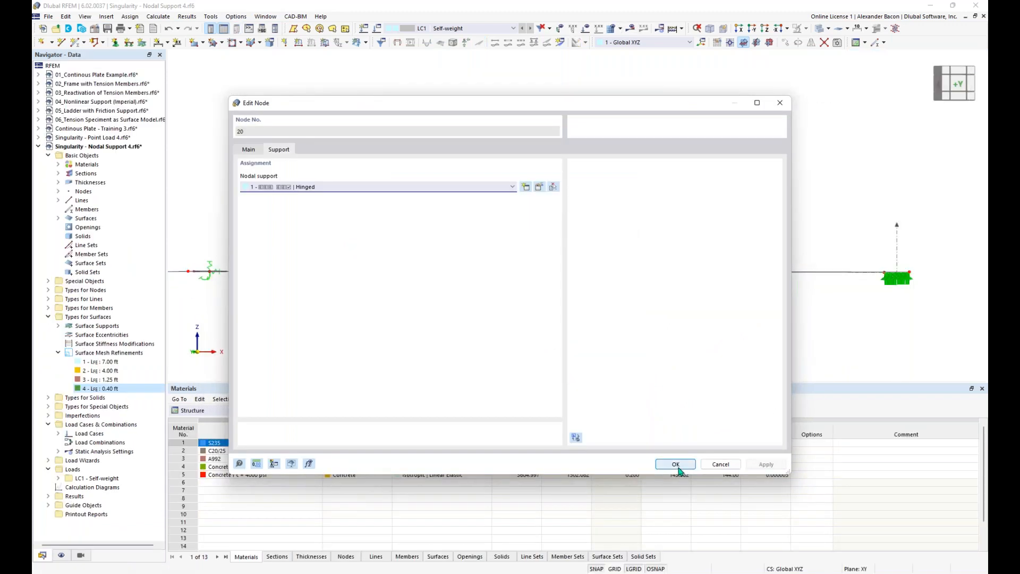
pyautogui.moveTo(632, 299); pyautogui.dragTo(631, 327, button='middle')
pyautogui.moveTo(468, 311)
pyautogui.mouseDown(button='middle')
pyautogui.moveTo(607, 294)
pyautogui.moveTo(579, 282)
pyautogui.moveTo(633, 272)
pyautogui.mouseUp(button='middle')
pyautogui.moveTo(471, 236); pyautogui.dragTo(402, 274, button='middle')
pyautogui.moveTo(711, 265); pyautogui.dragTo(619, 296, button='middle')
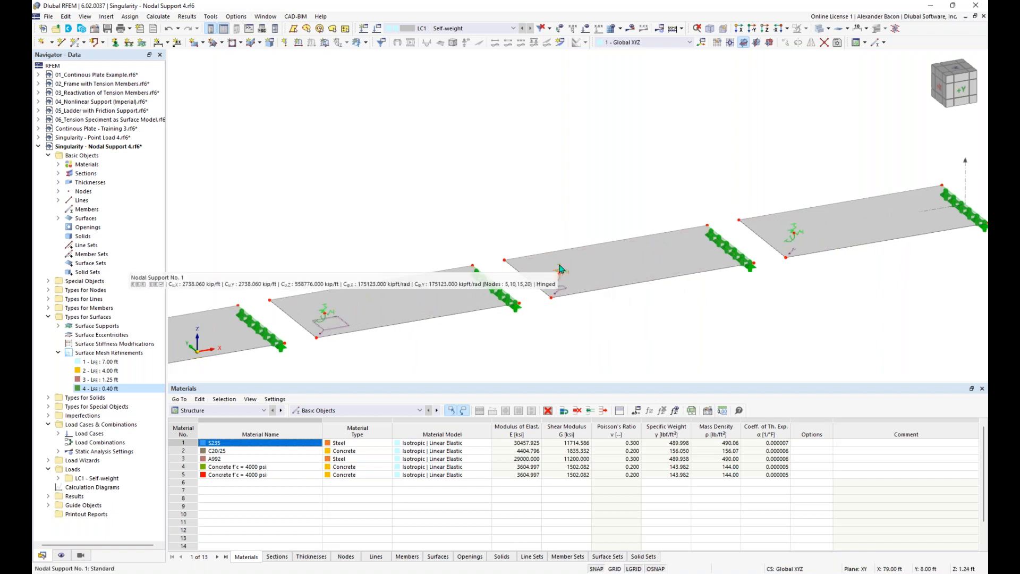
pyautogui.moveTo(795, 230)
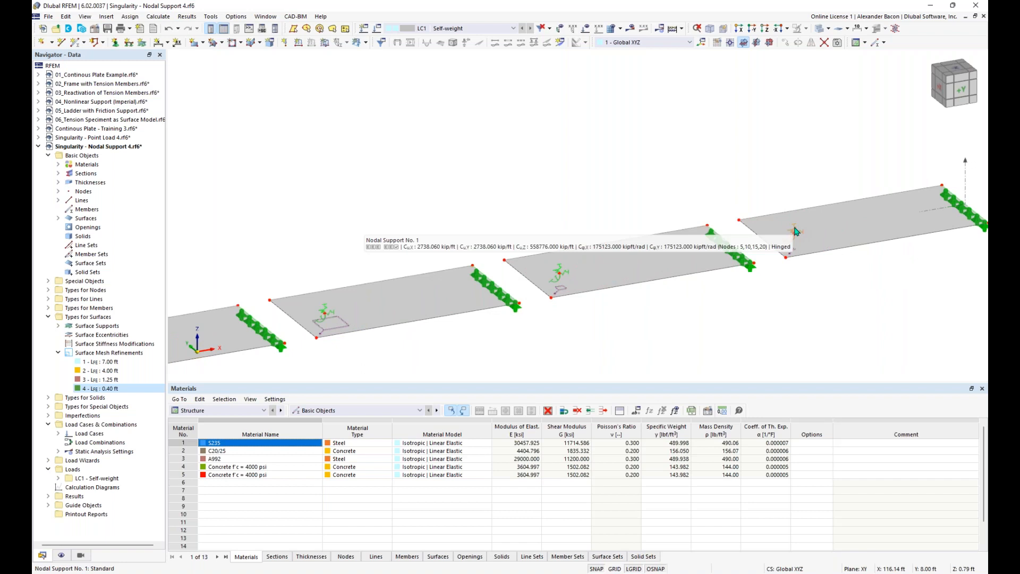
pyautogui.scroll(-5, 665, 332)
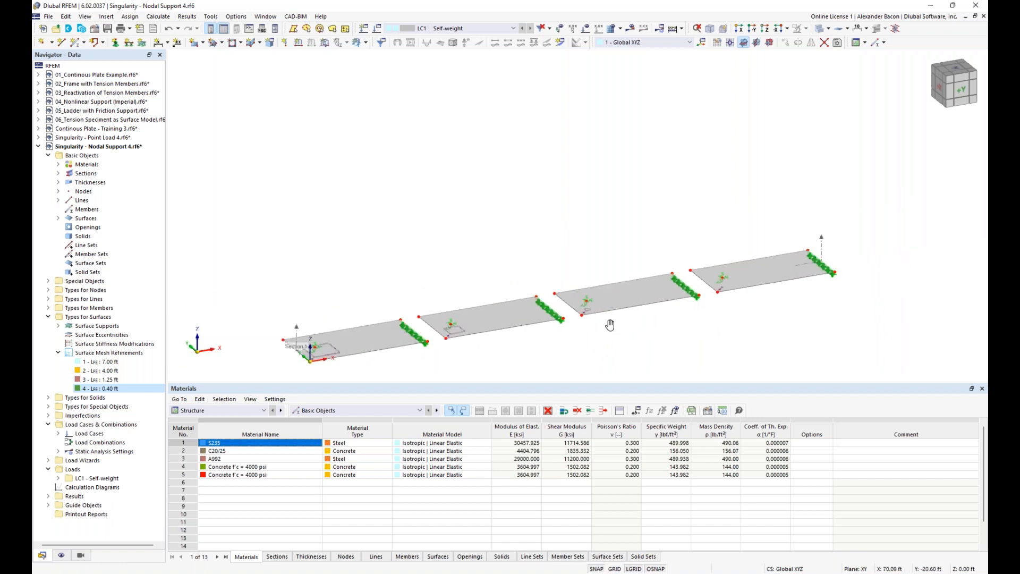
# Step: Recalculate the model and check the global deformations
pyautogui.click(675, 30)
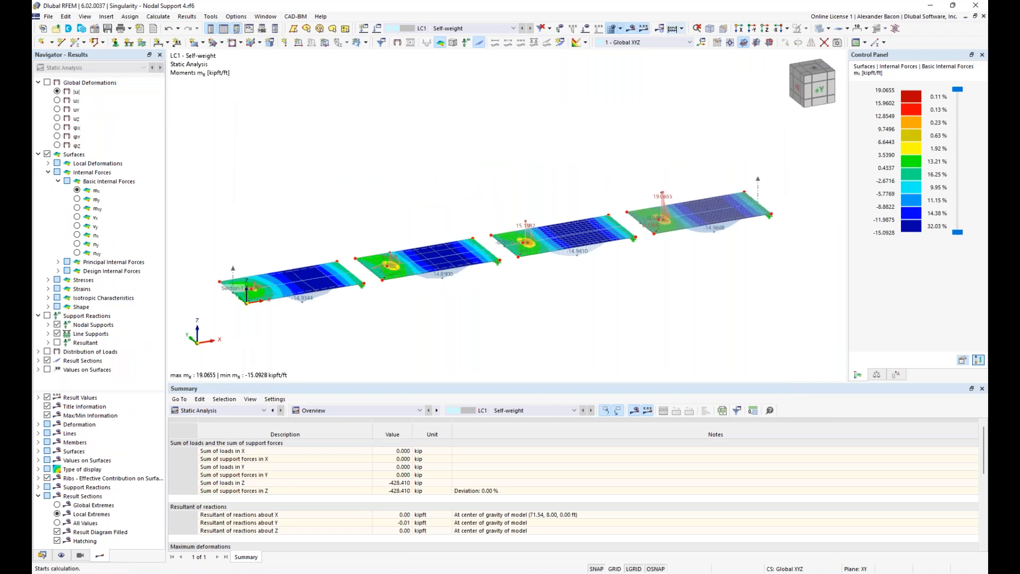
pyautogui.keyDown('ctrl'); pyautogui.moveTo(455, 312); pyautogui.dragTo(430, 266, button='middle'); pyautogui.keyUp('ctrl')
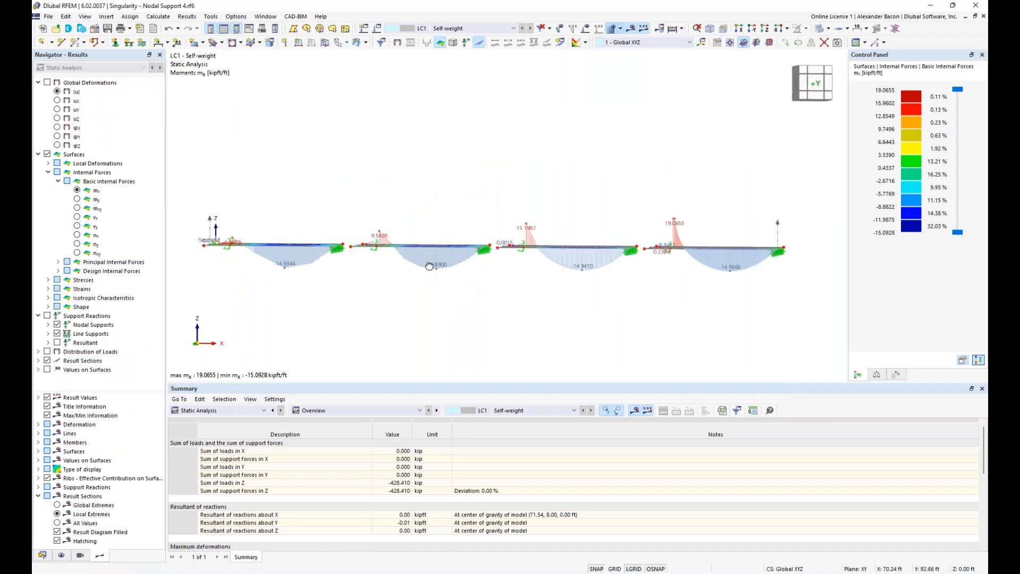
pyautogui.click(47, 82)
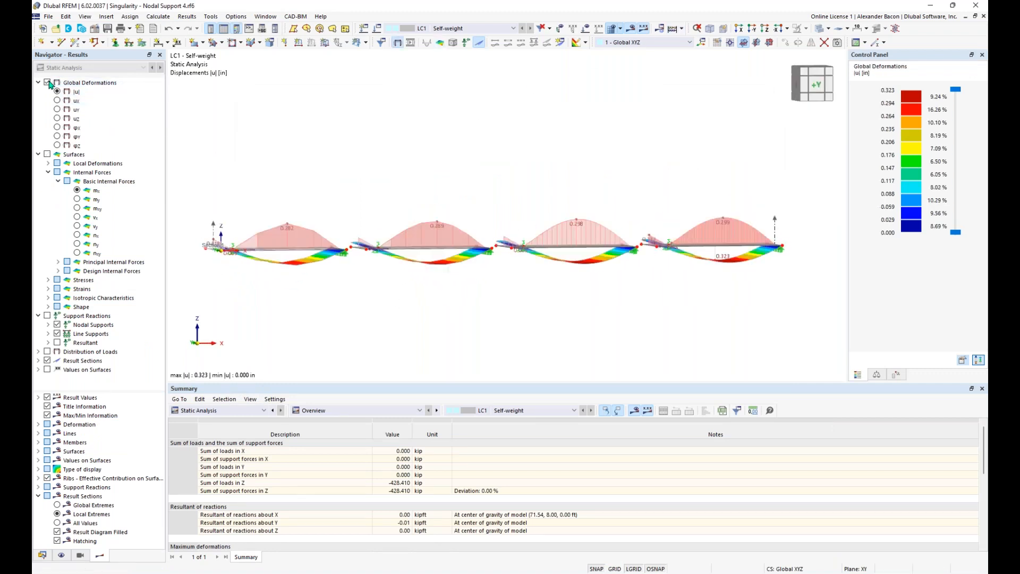
pyautogui.moveTo(308, 136)
pyautogui.keyDown('ctrl'); pyautogui.mouseDown(button='middle')
pyautogui.moveTo(337, 148)
pyautogui.moveTo(311, 147)
pyautogui.mouseUp(button='middle'); pyautogui.keyUp('ctrl')
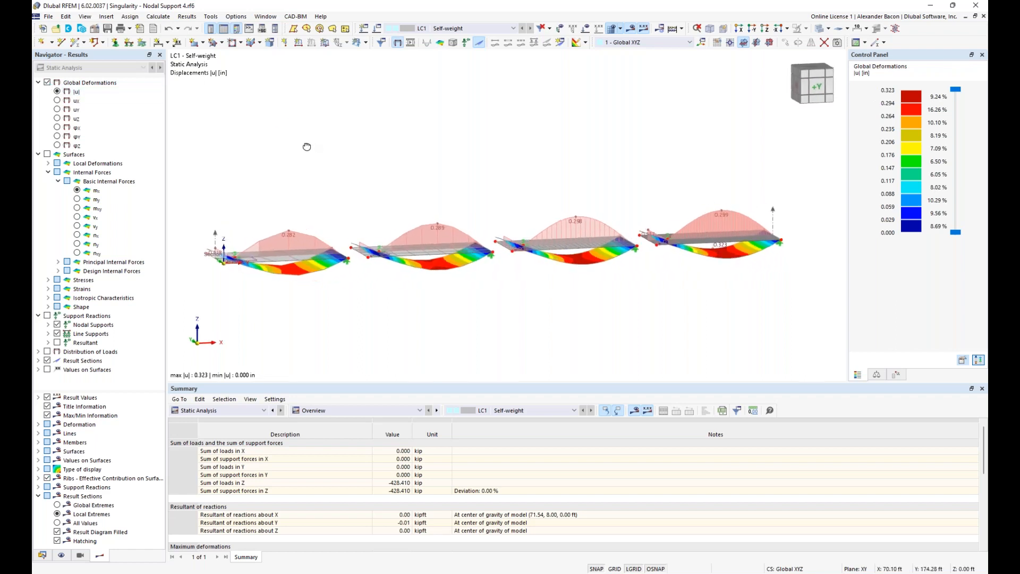
pyautogui.rightClick(310, 146)
pyautogui.press('Escape')
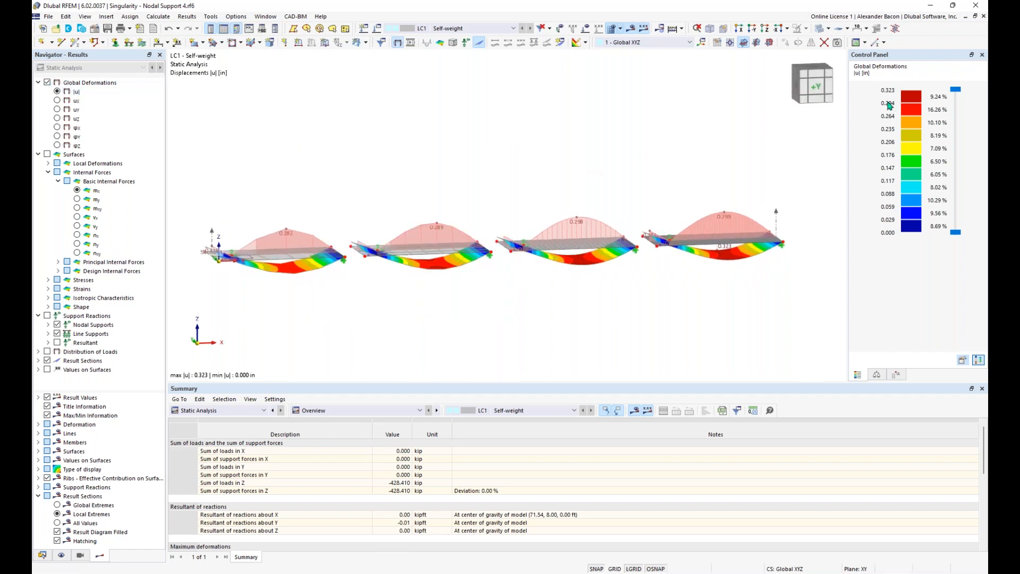
# Step: Show surface mx moments (peak 19.0655 kipft/ft) and orbit/zoom toward node 5
pyautogui.click(48, 154)
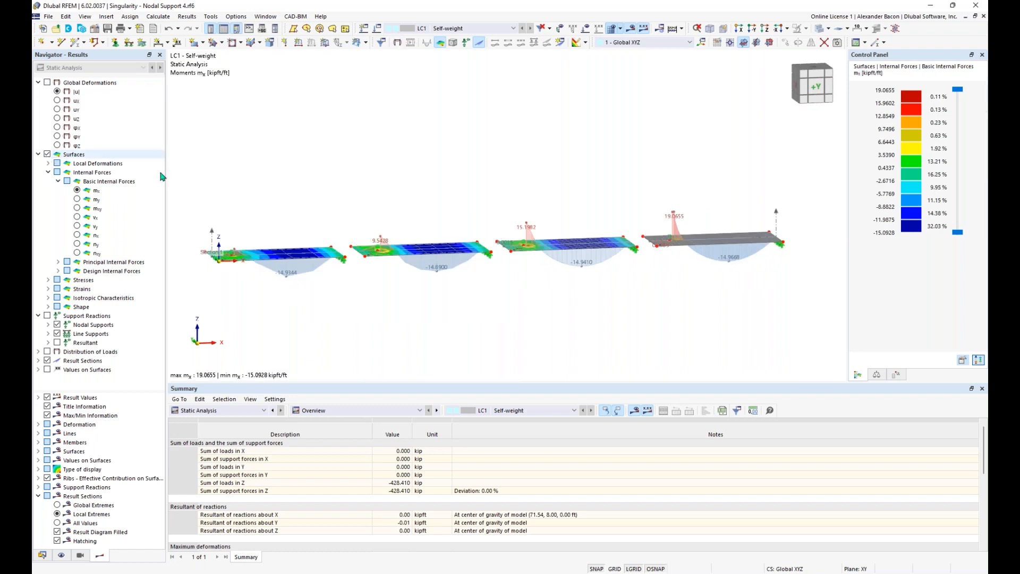
pyautogui.keyDown('ctrl'); pyautogui.moveTo(276, 207); pyautogui.dragTo(316, 323, button='middle'); pyautogui.keyUp('ctrl')
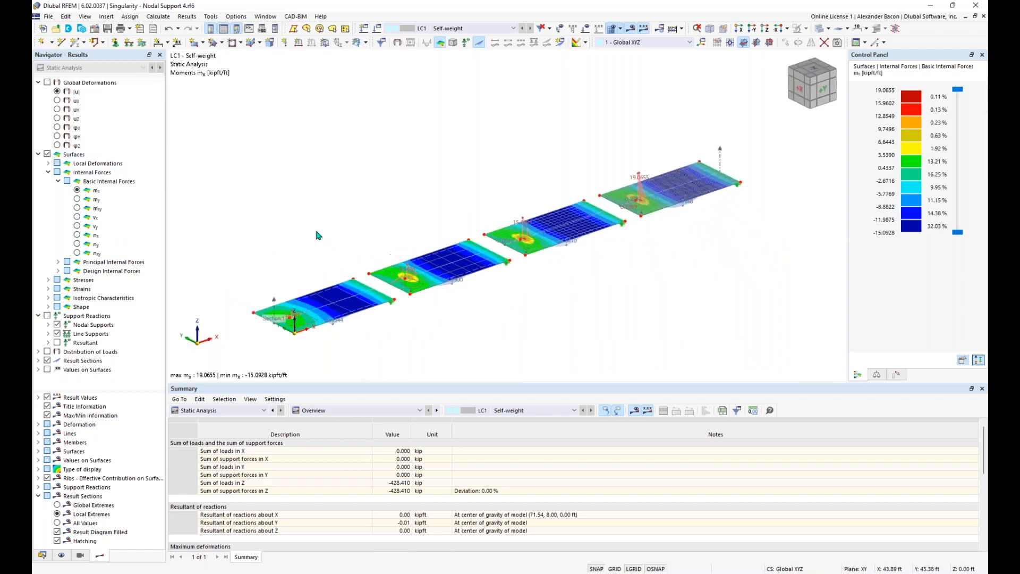
pyautogui.scroll(3, 316, 324)
pyautogui.keyDown('ctrl'); pyautogui.moveTo(447, 338); pyautogui.dragTo(392, 292, button='middle'); pyautogui.keyUp('ctrl')
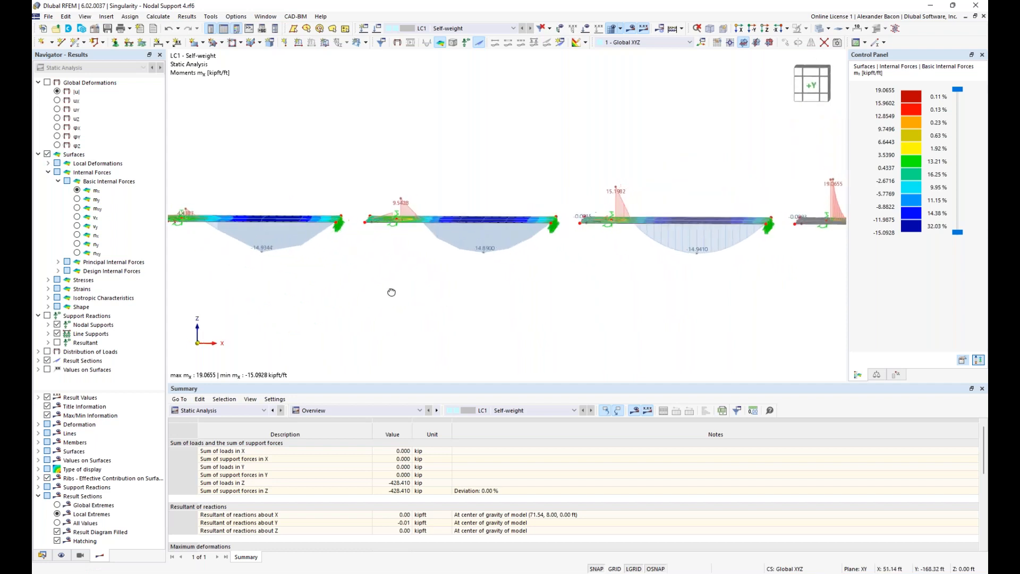
pyautogui.scroll(-2, 391, 291)
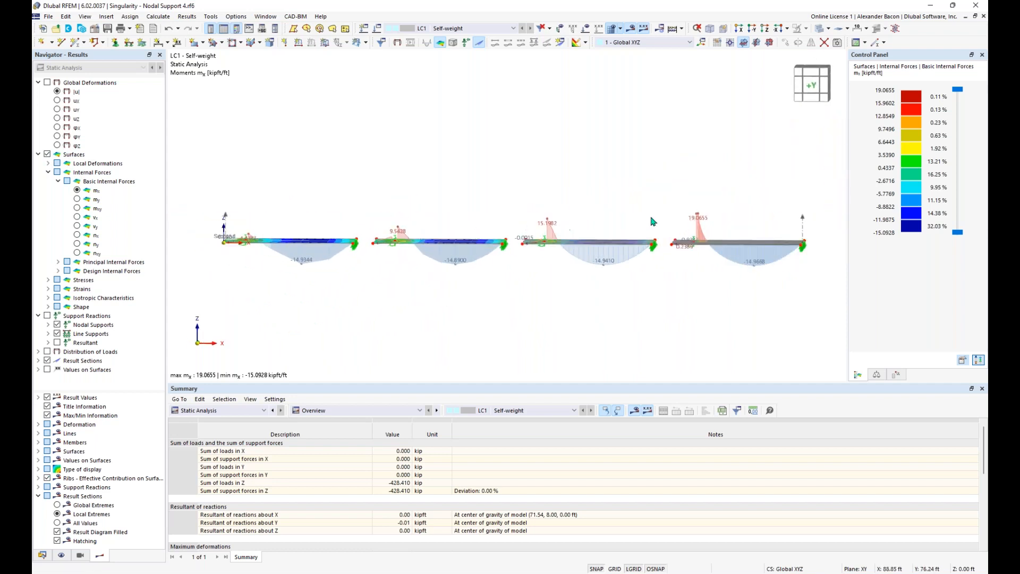
pyautogui.keyDown('ctrl'); pyautogui.moveTo(633, 207); pyautogui.dragTo(716, 225, button='middle'); pyautogui.keyUp('ctrl')
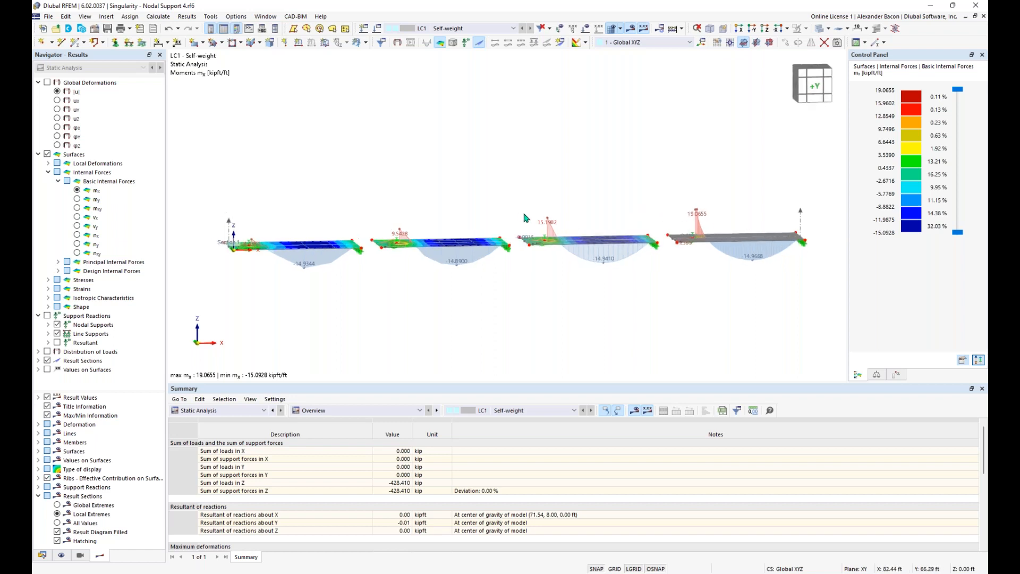
pyautogui.keyDown('ctrl'); pyautogui.moveTo(413, 192); pyautogui.dragTo(615, 216, button='middle'); pyautogui.keyUp('ctrl')
pyautogui.scroll(1, 611, 224)
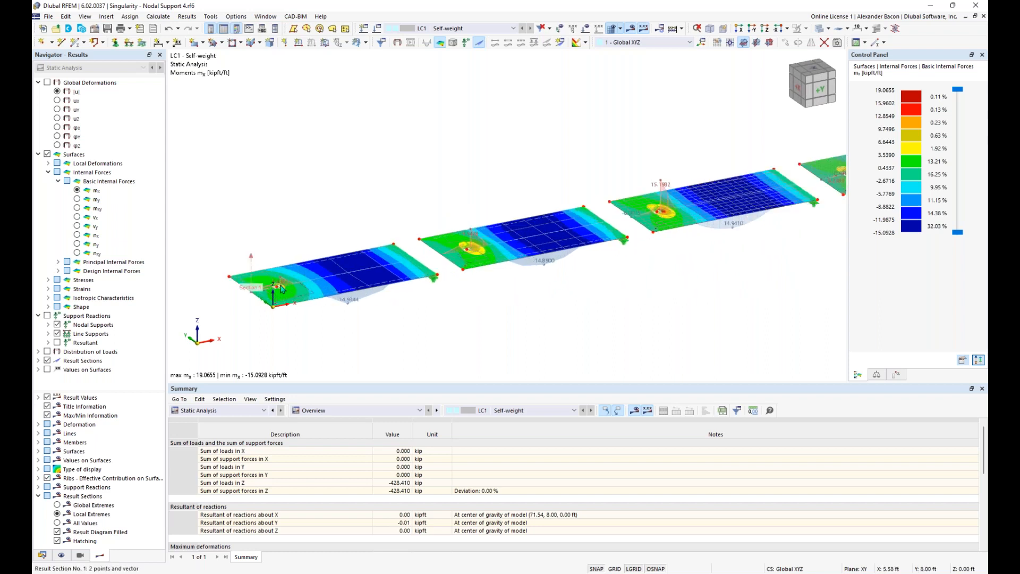
pyautogui.moveTo(751, 253); pyautogui.dragTo(696, 265, button='middle')
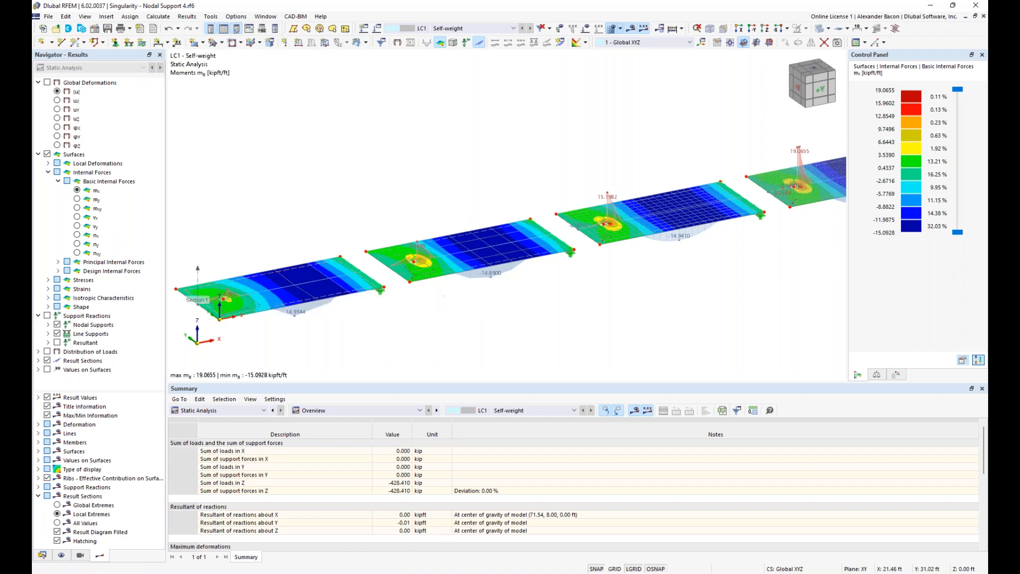
pyautogui.moveTo(224, 303); pyautogui.dragTo(271, 293, button='middle')
pyautogui.scroll(3, 271, 292)
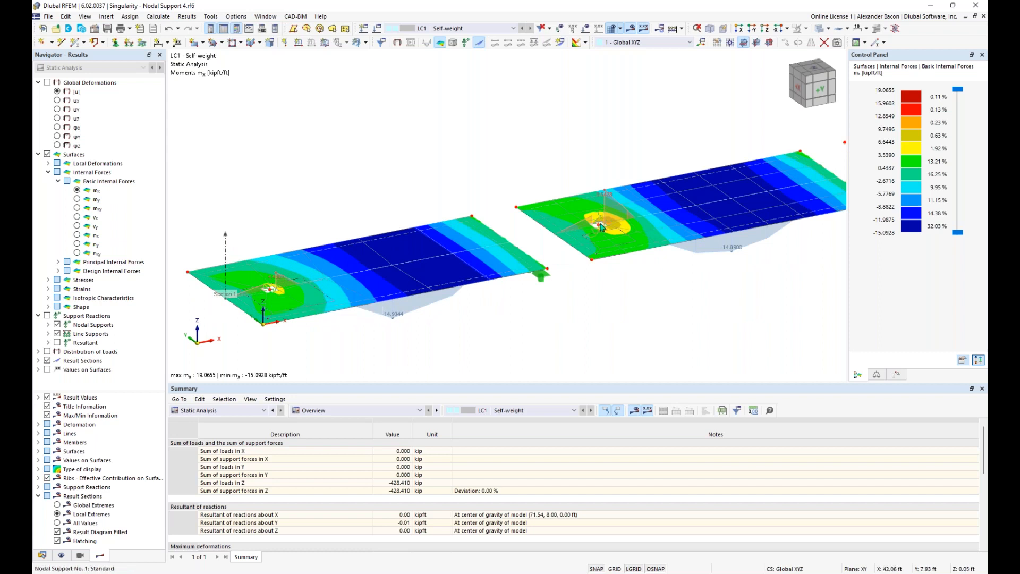
# Step: Start a new nodal mesh refinement for node 5
pyautogui.rightClick(272, 292)
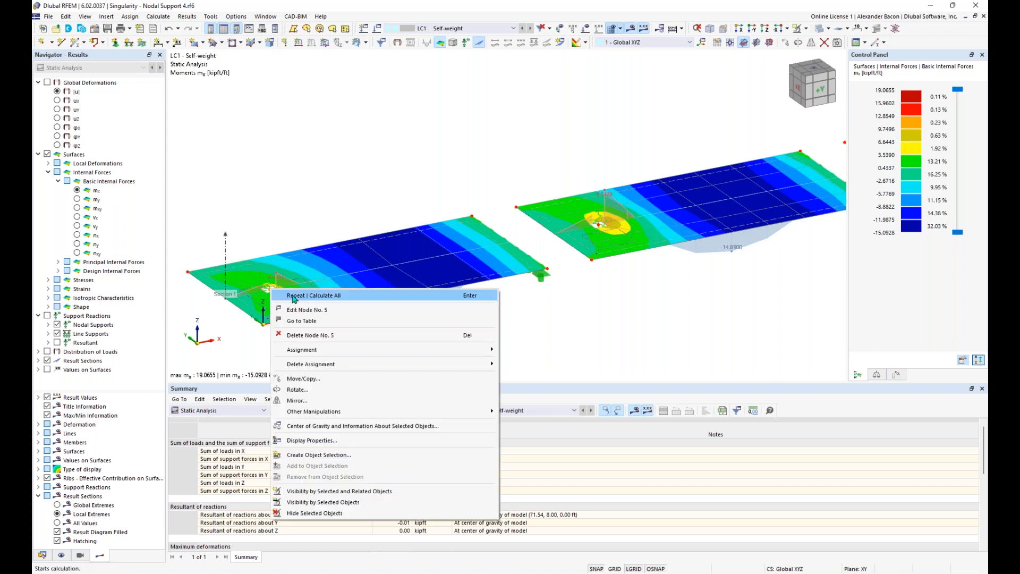
pyautogui.moveTo(341, 354)
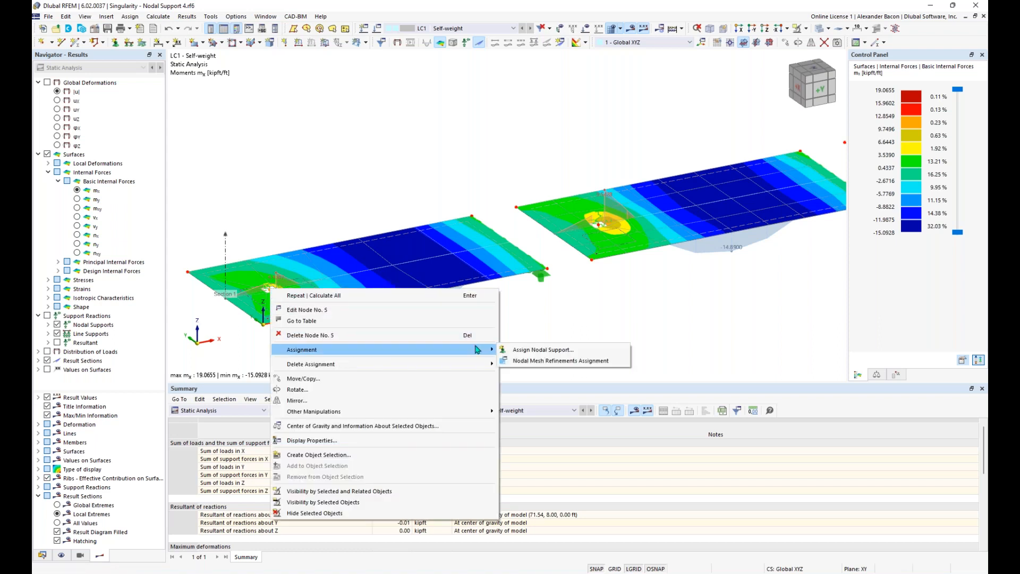
pyautogui.click(529, 361)
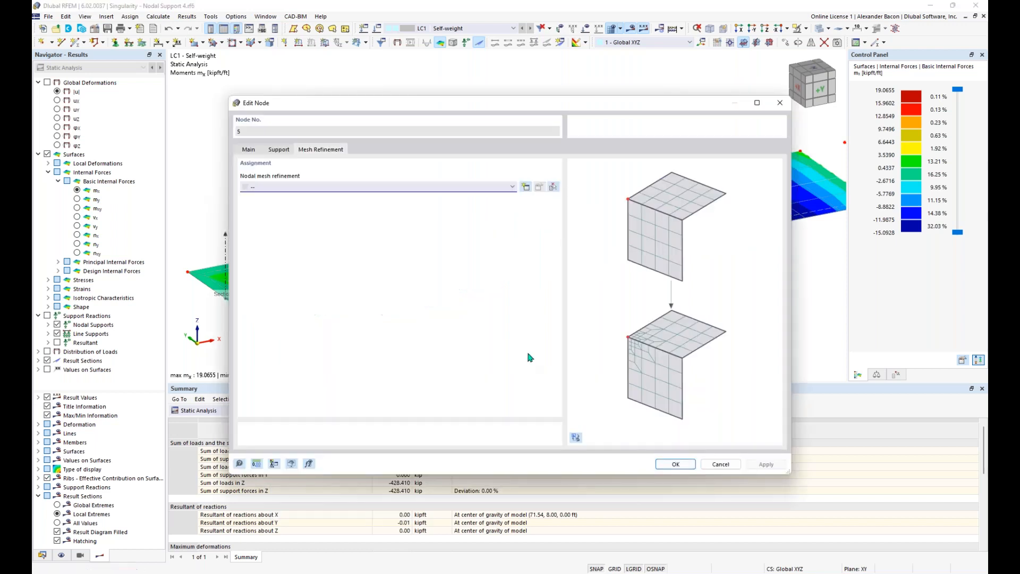
pyautogui.click(417, 190)
pyautogui.click(417, 204)
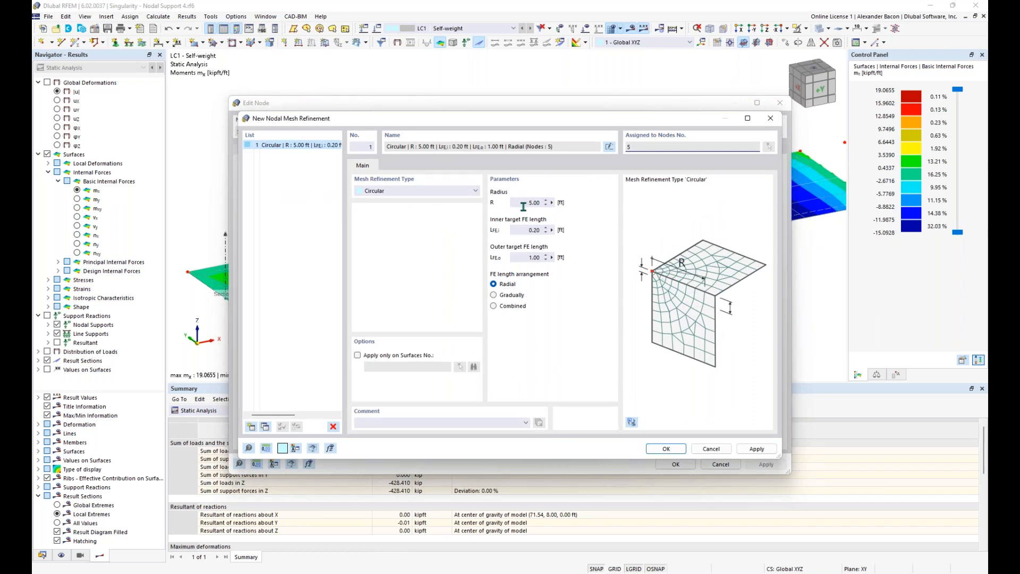
# Step: Make it circular, R 5.00 ft, inner 0.33 ft, outer 1.00 ft, accepting result deletion
pyautogui.click(411, 192)
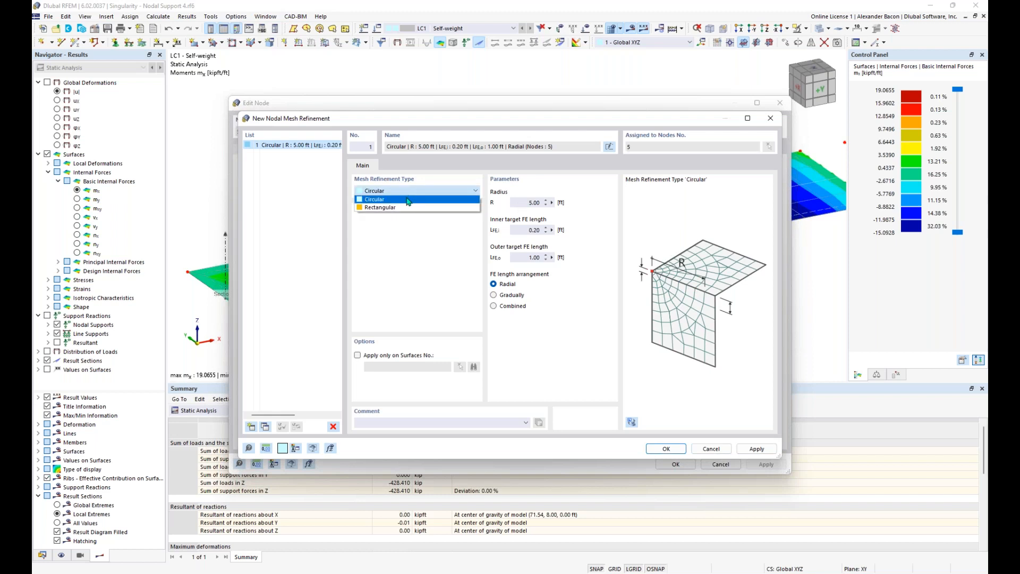
pyautogui.click(410, 208)
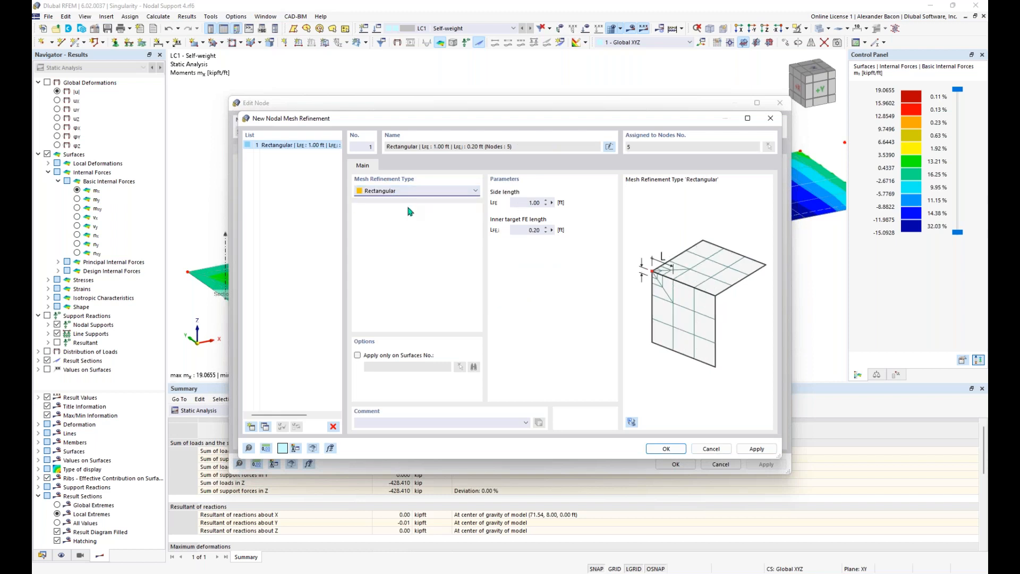
pyautogui.click(411, 191)
pyautogui.click(411, 200)
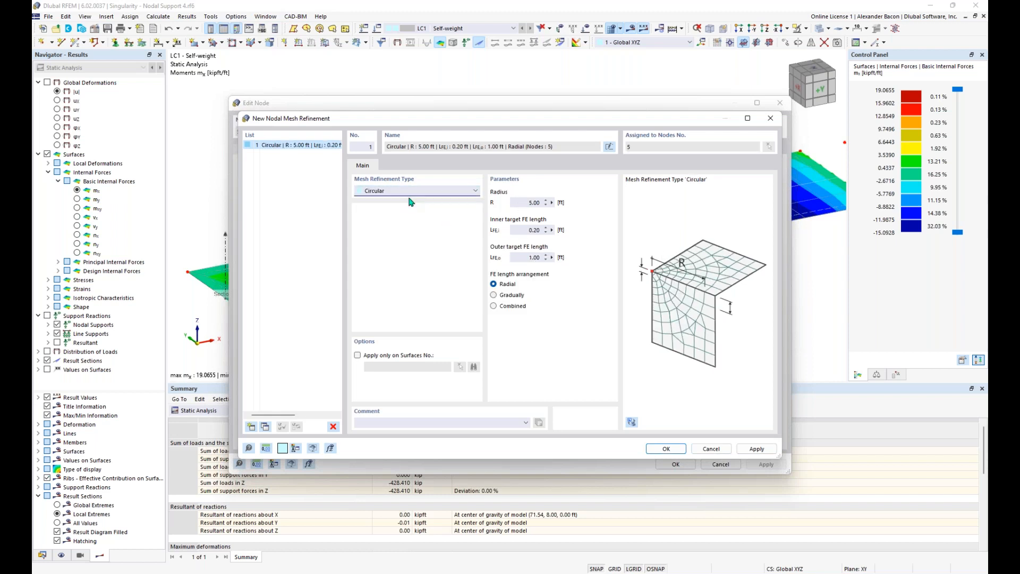
pyautogui.click(518, 204)
pyautogui.click(528, 230)
pyautogui.write('0.33')
pyautogui.click(530, 257)
pyautogui.click(666, 448)
pyautogui.click(552, 335)
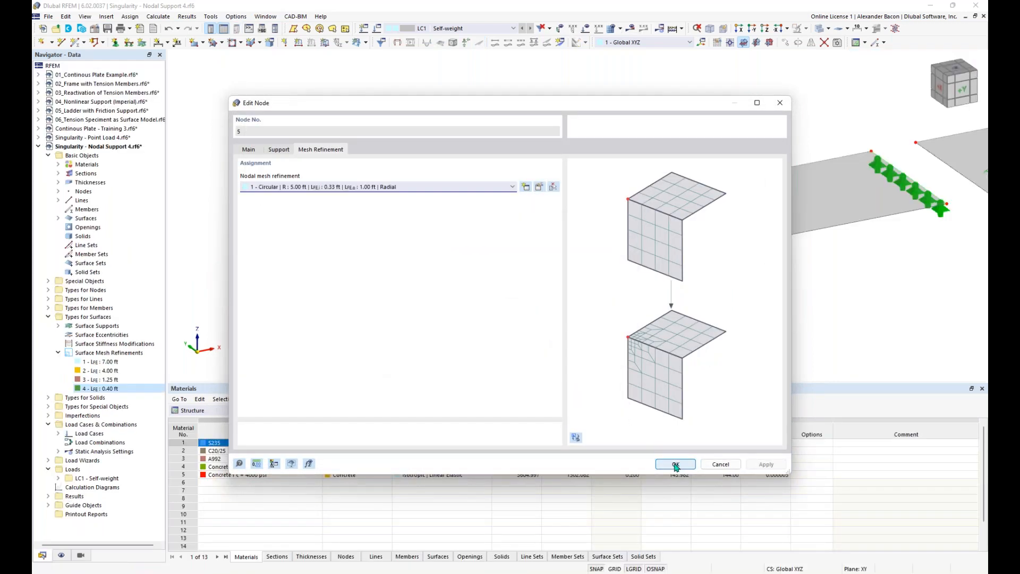
pyautogui.click(675, 465)
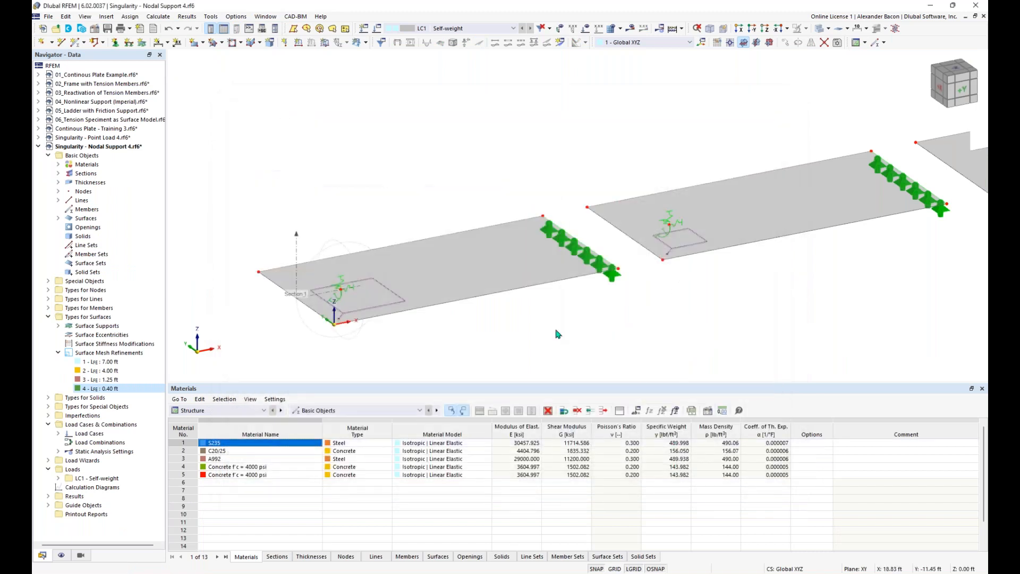
pyautogui.scroll(-2, 558, 335)
pyautogui.scroll(5, 411, 306)
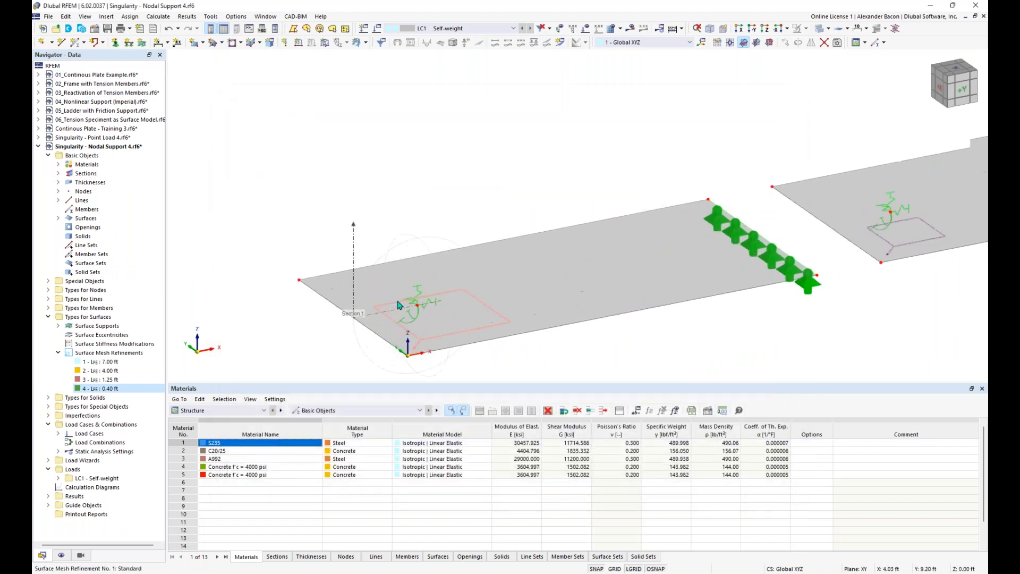
pyautogui.scroll(2, 461, 207)
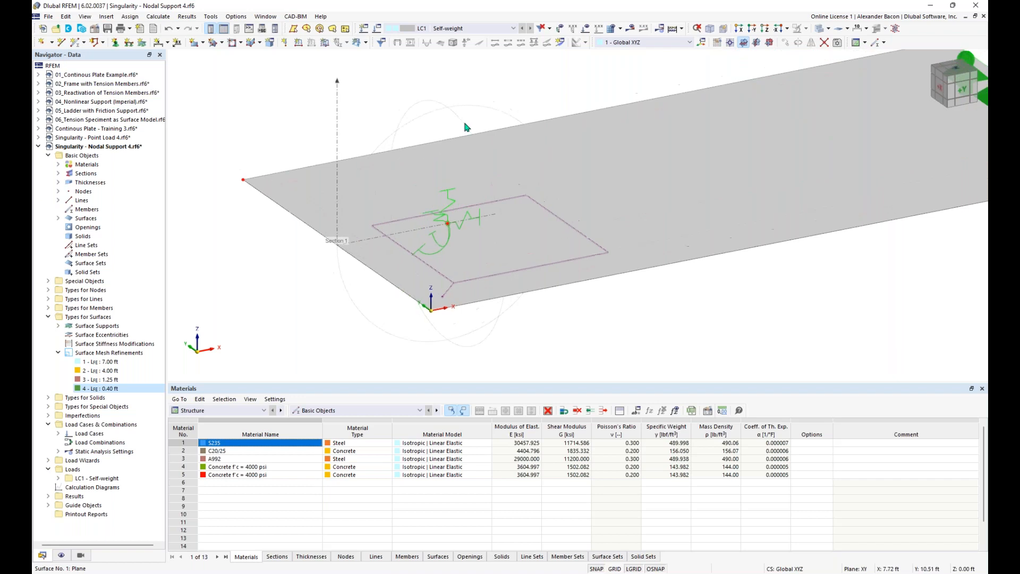
pyautogui.moveTo(447, 115)
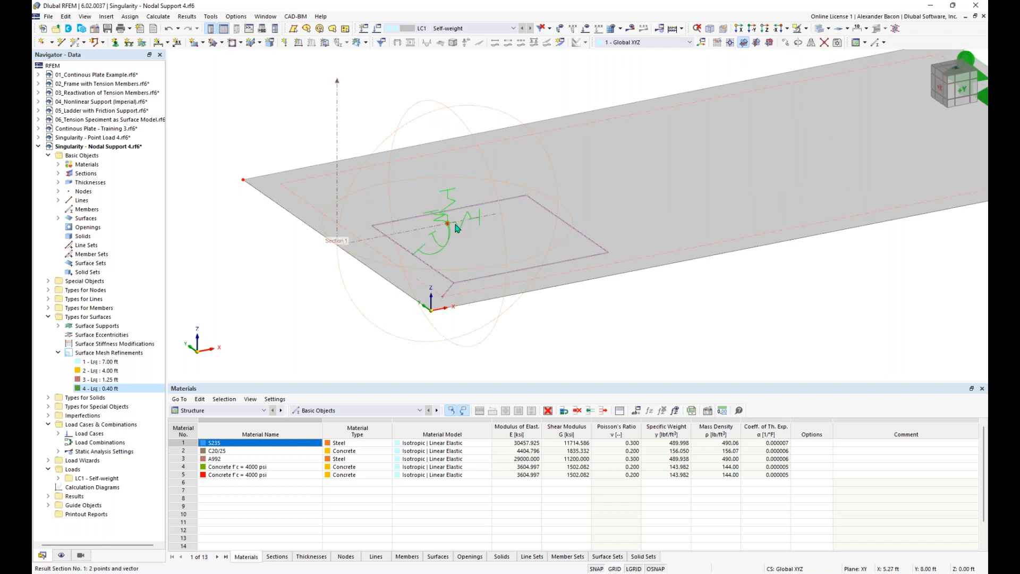
pyautogui.scroll(-3, 506, 128)
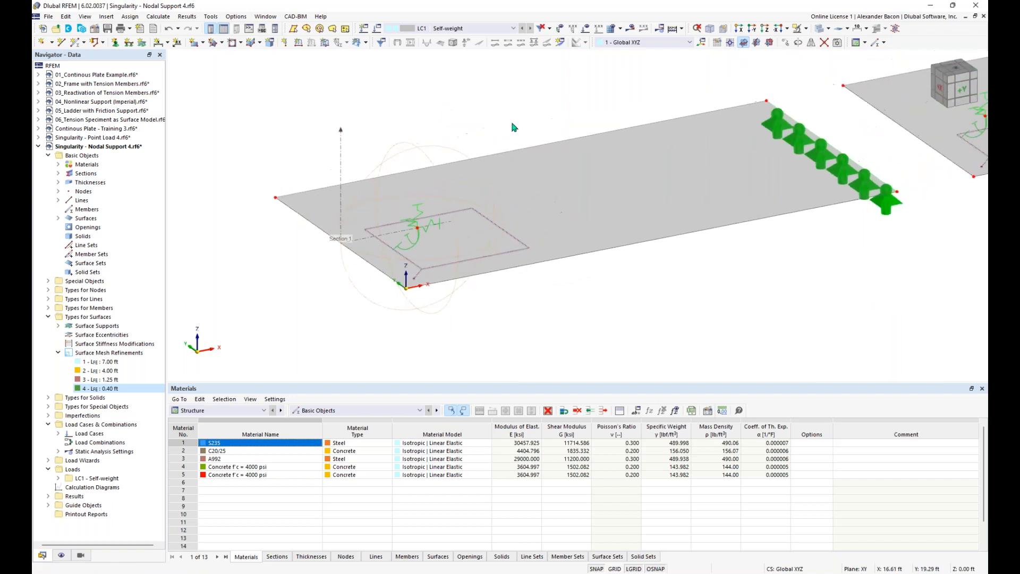
pyautogui.scroll(-1, 580, 102)
pyautogui.moveTo(617, 82); pyautogui.dragTo(367, 146, button='middle')
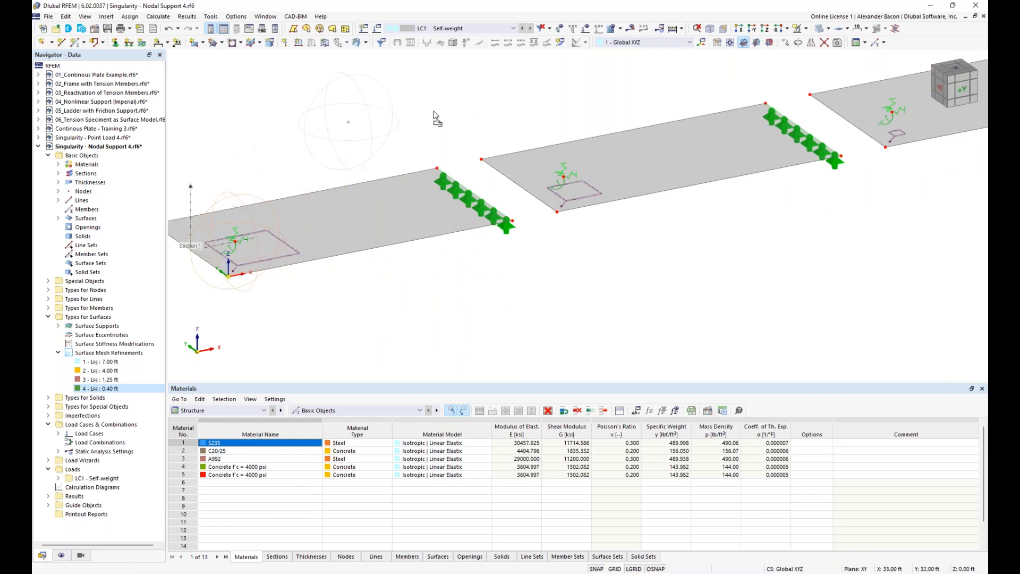
pyautogui.moveTo(644, 234); pyautogui.dragTo(439, 290, button='middle')
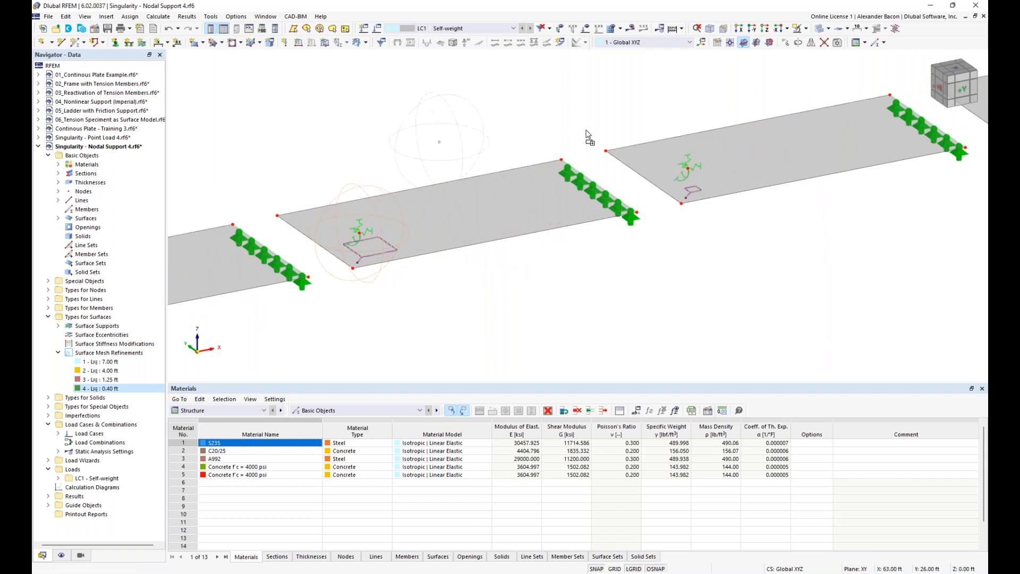
pyautogui.moveTo(778, 221); pyautogui.dragTo(435, 295, button='middle')
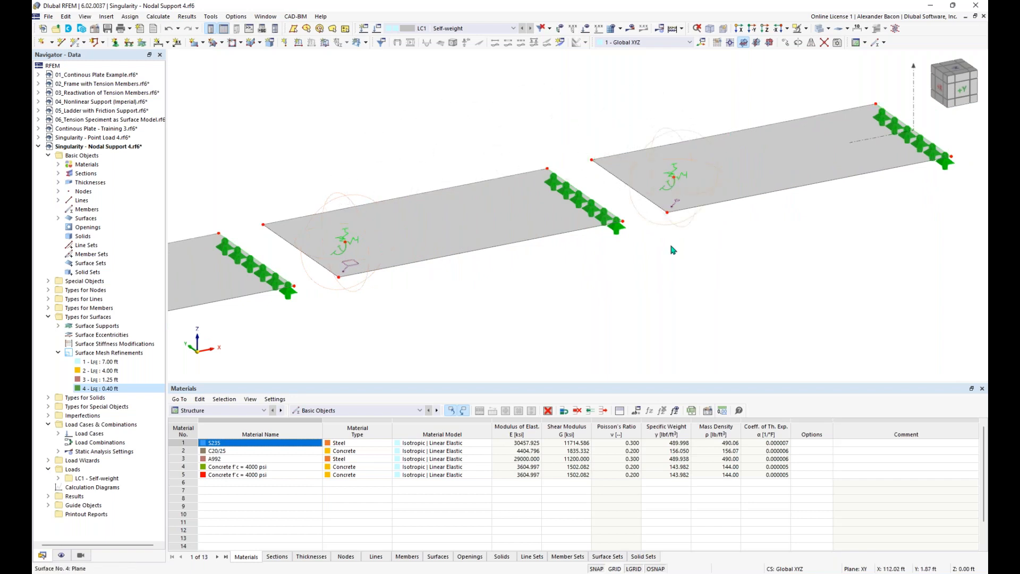
pyautogui.scroll(-5, 670, 217)
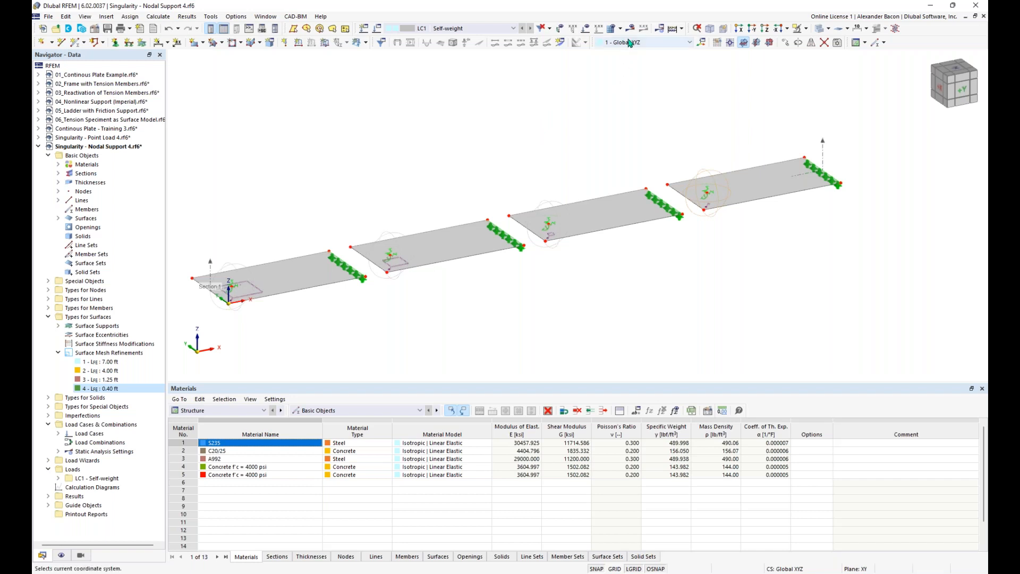
# Step: Recalculate with the refined mesh and zoom to the leftmost plate's mx peak
pyautogui.click(672, 28)
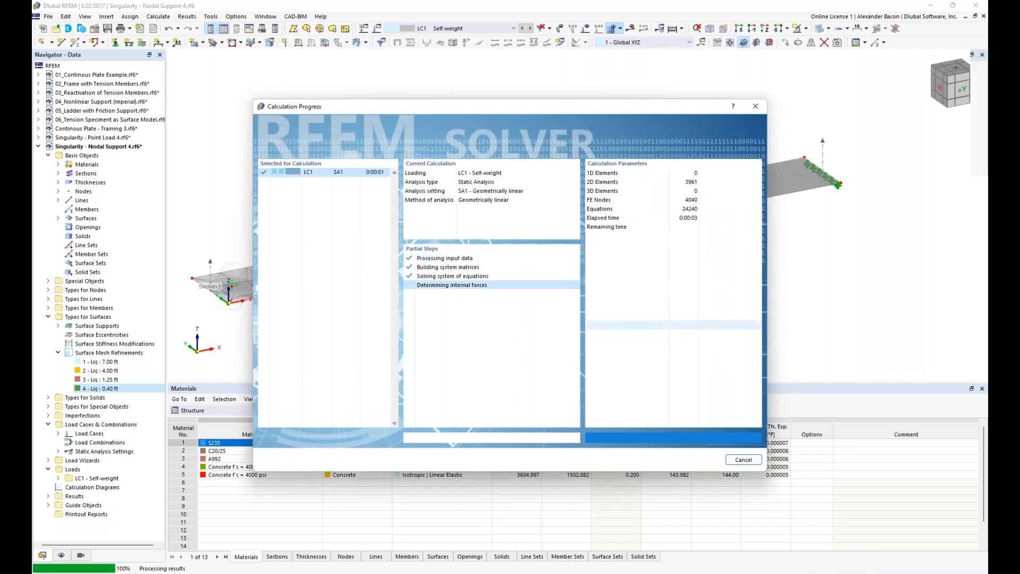
pyautogui.moveTo(400, 298); pyautogui.dragTo(462, 294, button='middle')
pyautogui.scroll(5, 227, 289)
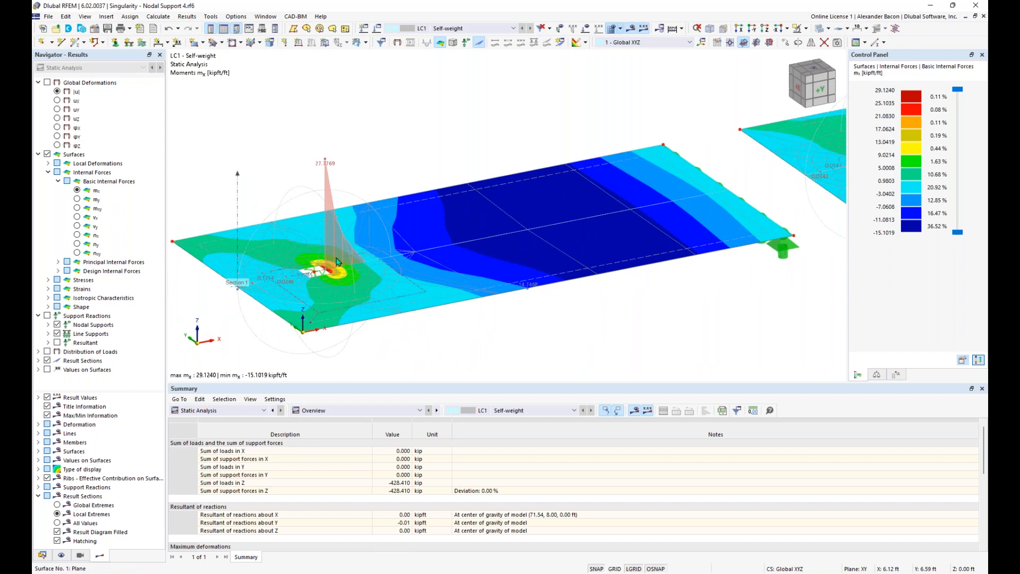
pyautogui.scroll(-4, 396, 279)
pyautogui.moveTo(564, 299); pyautogui.dragTo(504, 290, button='middle')
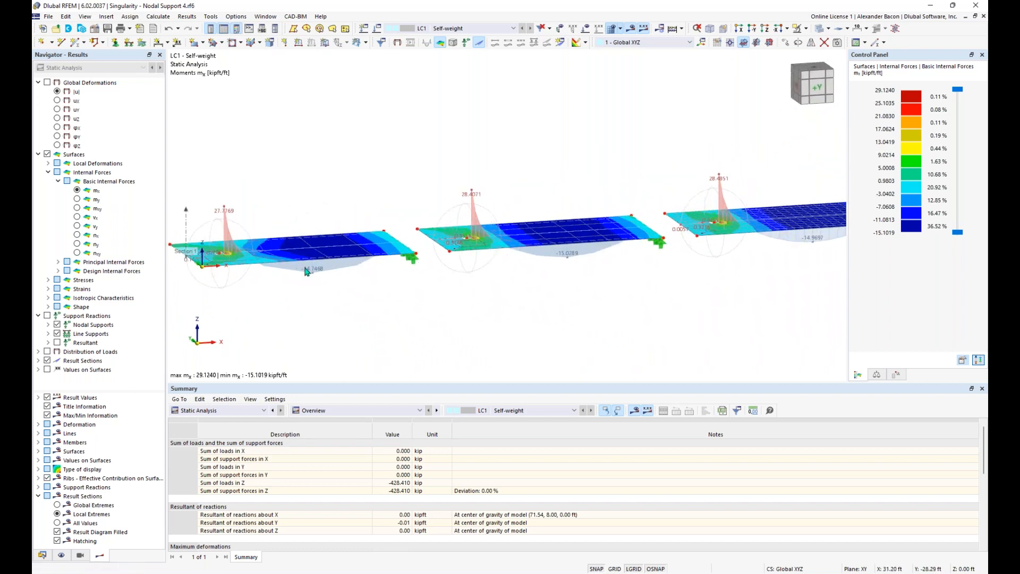
pyautogui.scroll(-2, 479, 273)
pyautogui.moveTo(594, 270); pyautogui.dragTo(517, 276, button='middle')
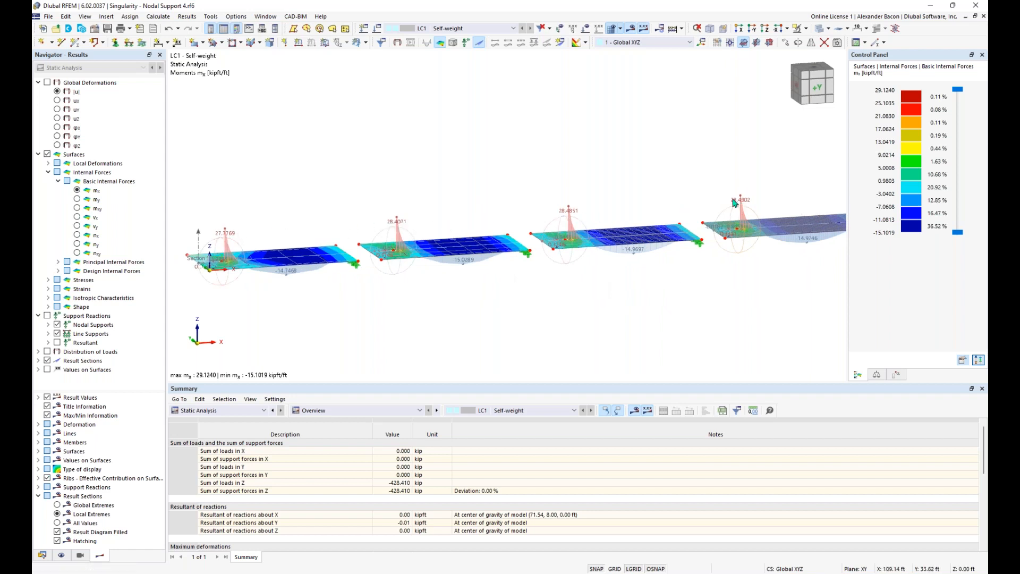
pyautogui.keyDown('ctrl'); pyautogui.moveTo(547, 279); pyautogui.dragTo(581, 291, button='middle'); pyautogui.keyUp('ctrl')
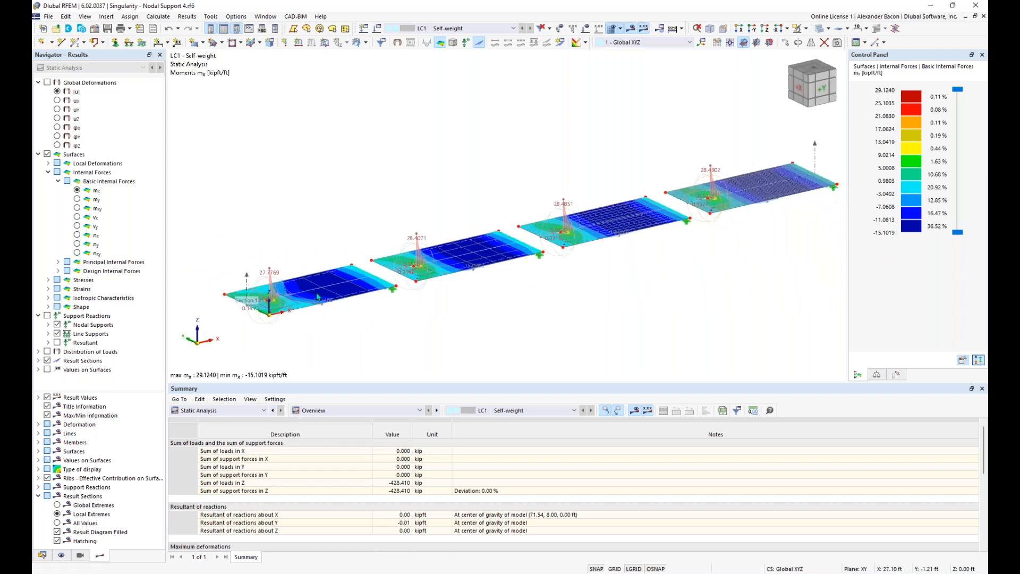
pyautogui.scroll(2, 269, 302)
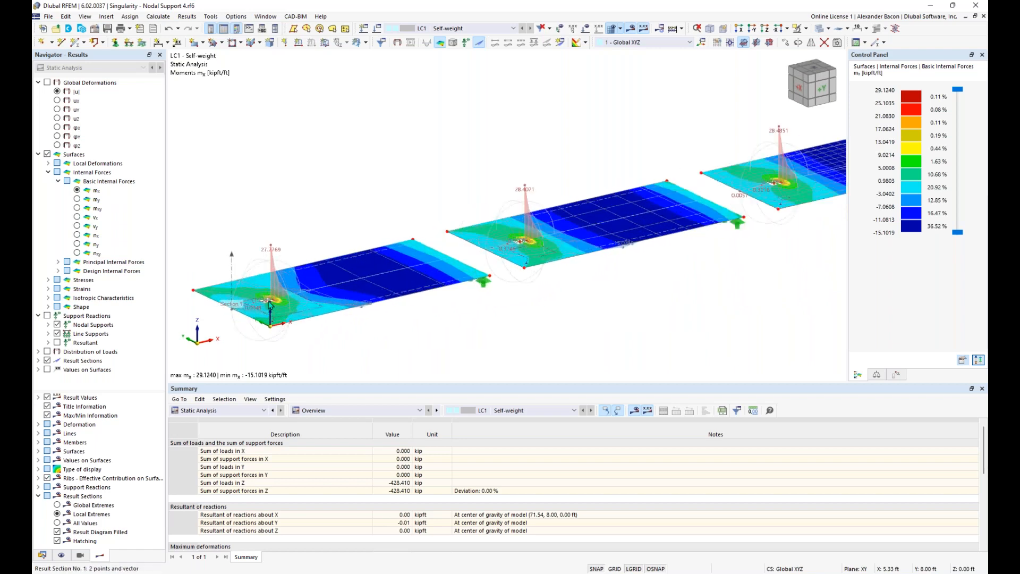
pyautogui.scroll(4, 270, 303)
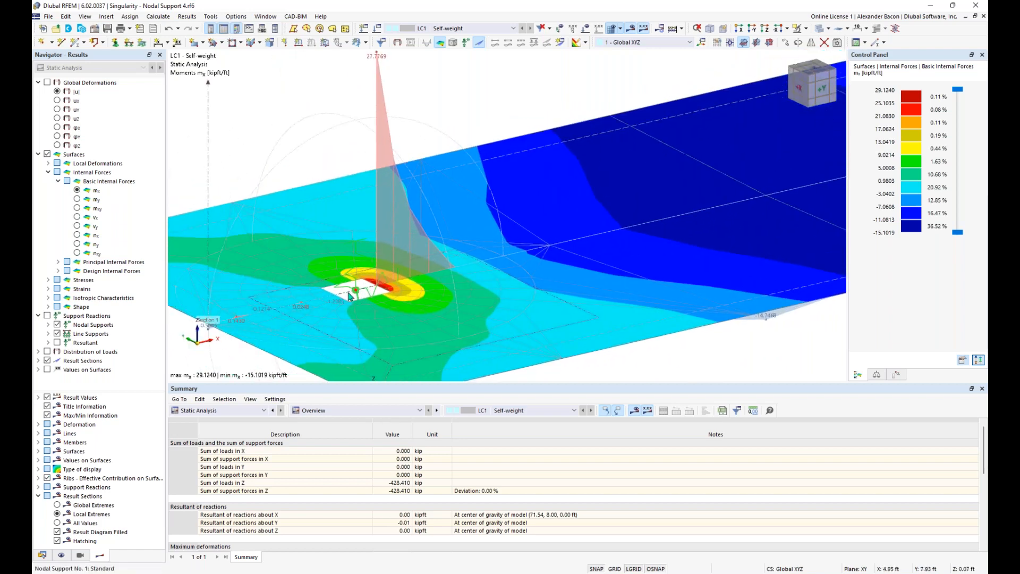
pyautogui.scroll(1, 355, 300)
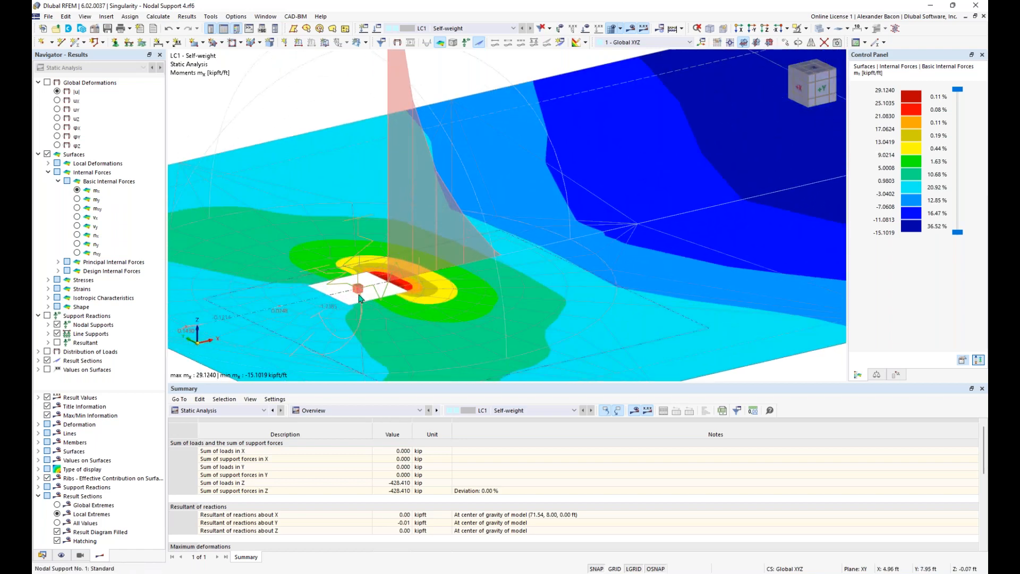
pyautogui.moveTo(358, 299)
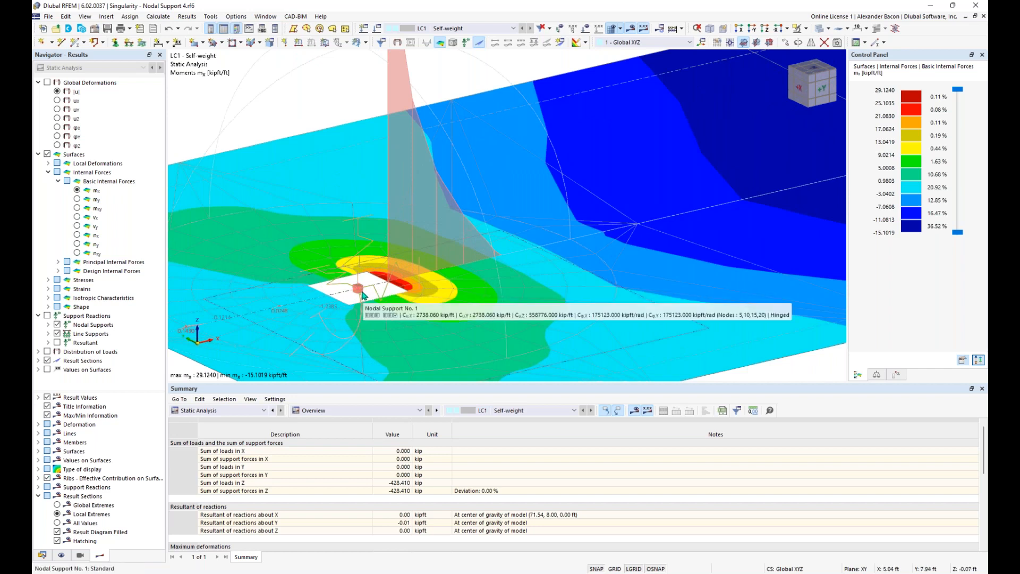
pyautogui.scroll(-3, 382, 288)
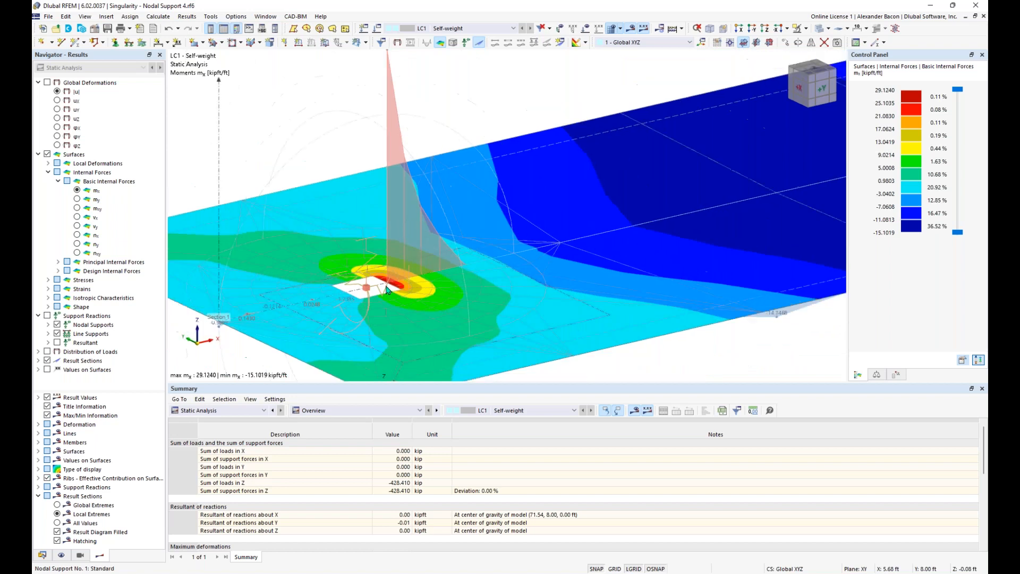
pyautogui.keyDown('ctrl'); pyautogui.moveTo(394, 234); pyautogui.dragTo(420, 160, button='middle'); pyautogui.keyUp('ctrl')
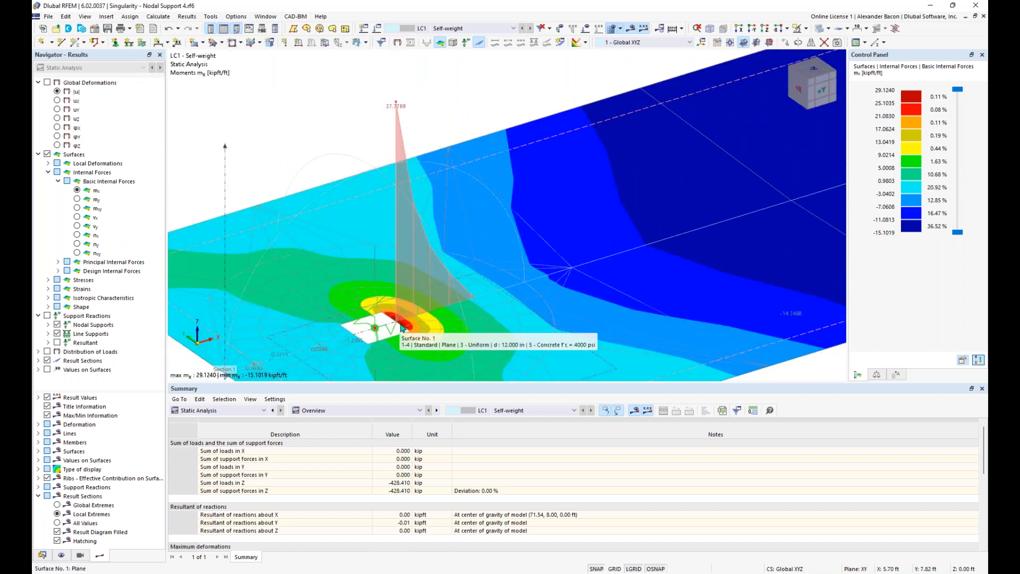
pyautogui.scroll(-1, 402, 326)
pyautogui.scroll(3, 402, 326)
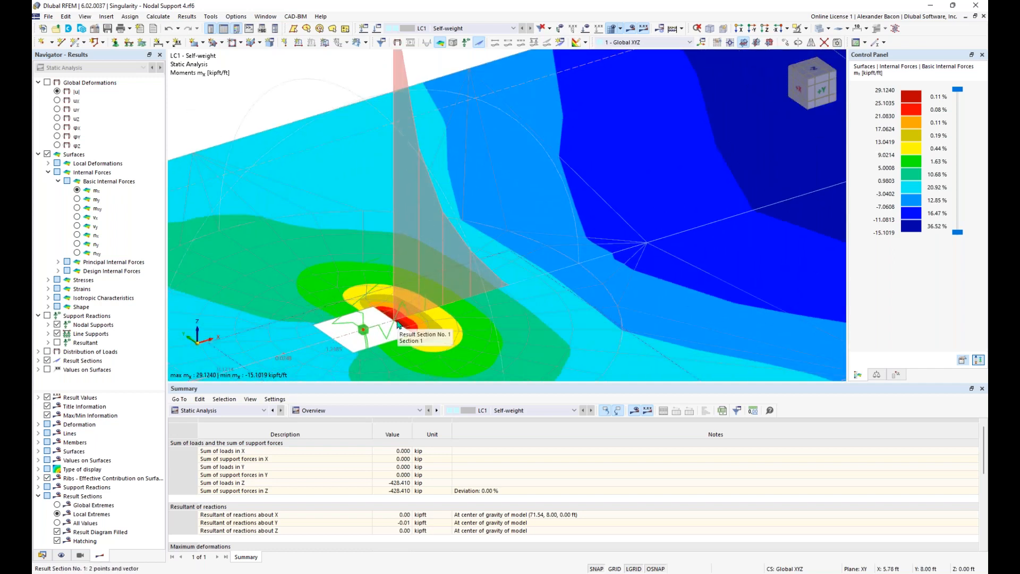
pyautogui.scroll(-1, 399, 324)
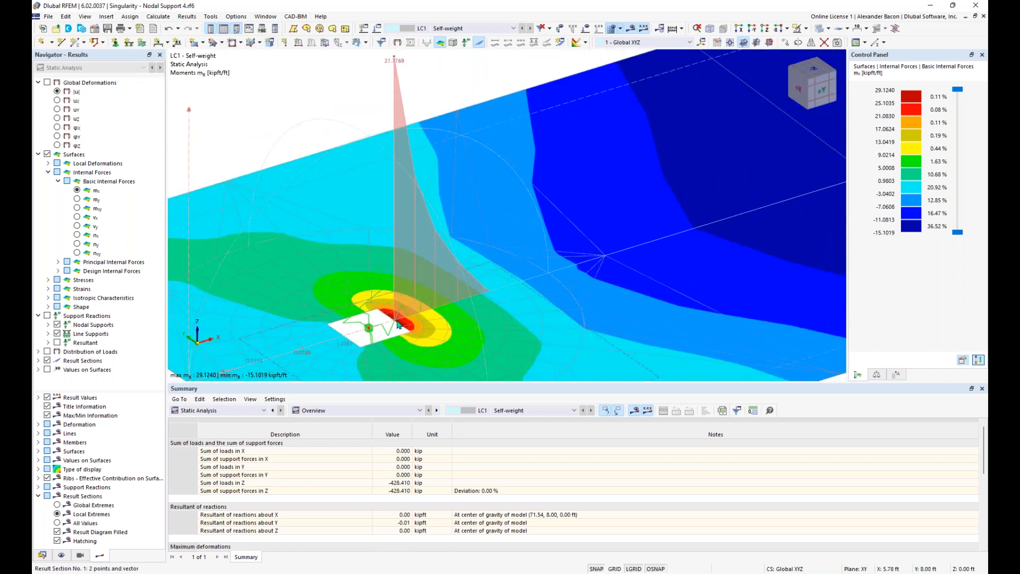
pyautogui.scroll(-2, 398, 324)
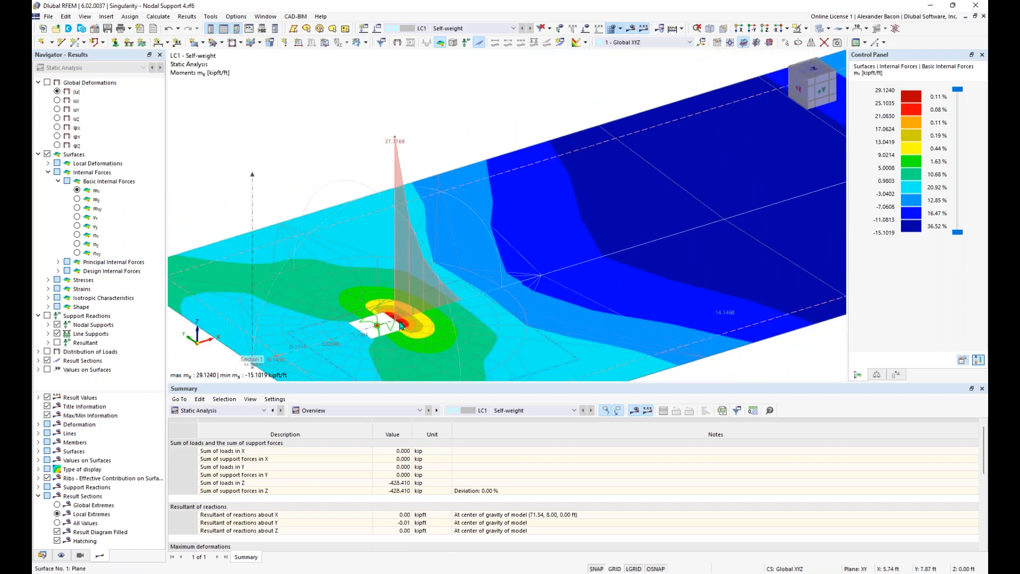
pyautogui.scroll(-1, 401, 326)
pyautogui.moveTo(534, 306); pyautogui.dragTo(344, 341, button='middle')
pyautogui.scroll(-1, 553, 276)
pyautogui.moveTo(637, 252); pyautogui.dragTo(457, 310, button='middle')
pyautogui.moveTo(730, 210); pyautogui.dragTo(480, 285, button='middle')
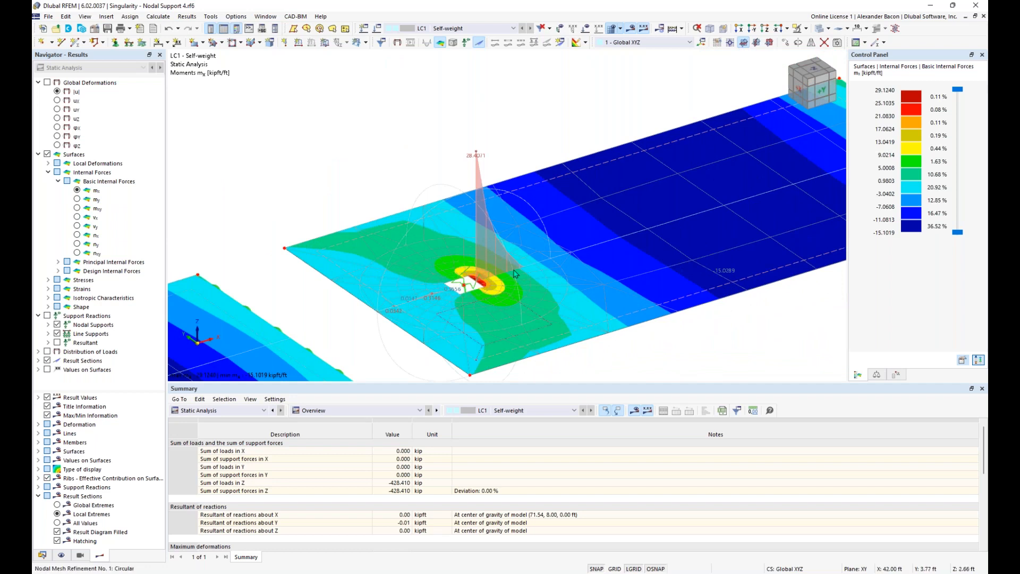
pyautogui.scroll(-1, 541, 268)
pyautogui.moveTo(542, 266); pyautogui.dragTo(474, 282, button='middle')
pyautogui.moveTo(567, 240); pyautogui.dragTo(432, 303, button='middle')
pyautogui.moveTo(529, 289); pyautogui.dragTo(326, 366, button='middle')
pyautogui.scroll(1, 618, 270)
pyautogui.moveTo(683, 265); pyautogui.dragTo(390, 349, button='middle')
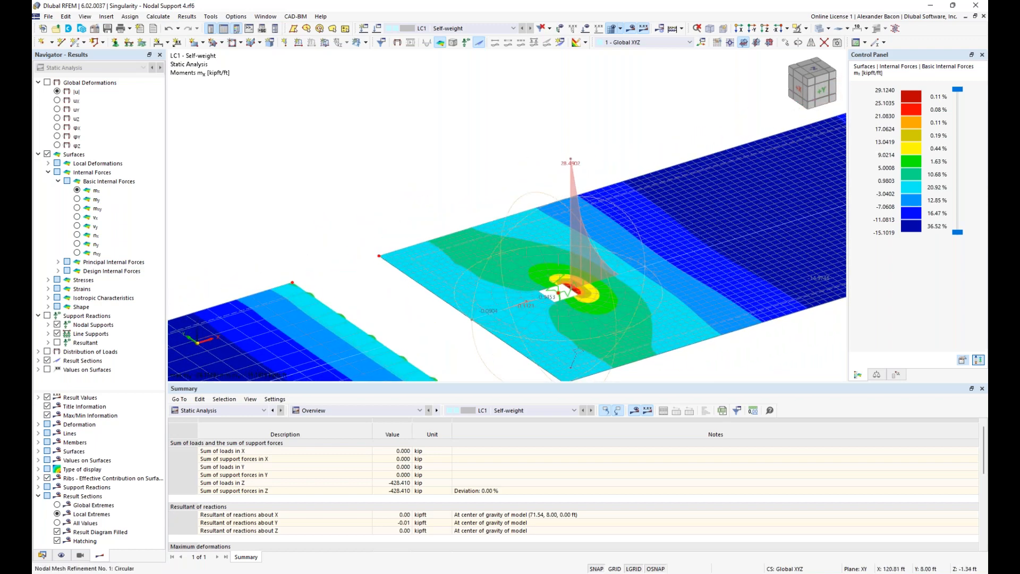
pyautogui.moveTo(644, 298); pyautogui.dragTo(585, 283, button='middle')
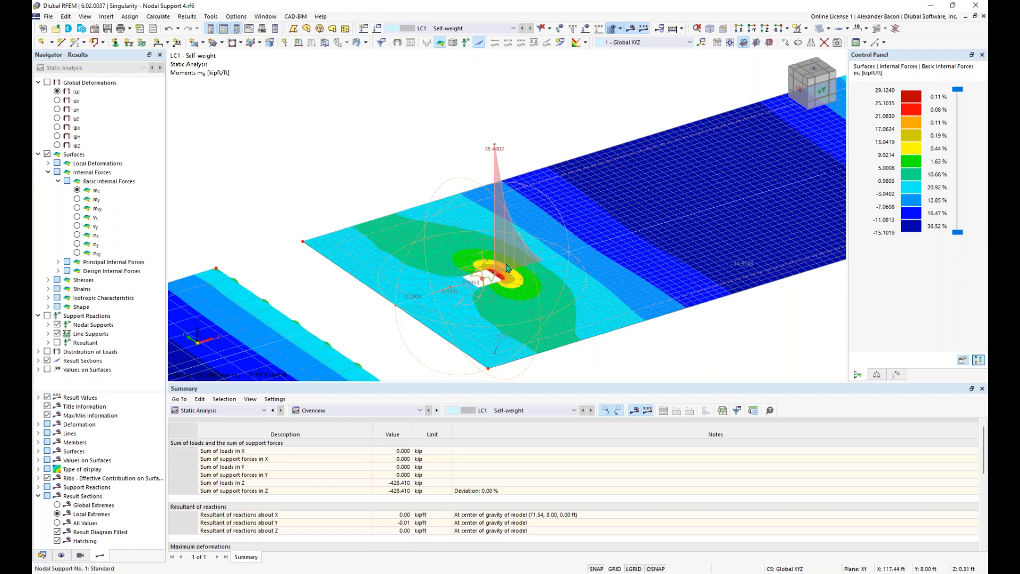
pyautogui.scroll(-1, 496, 278)
pyautogui.scroll(4, 496, 279)
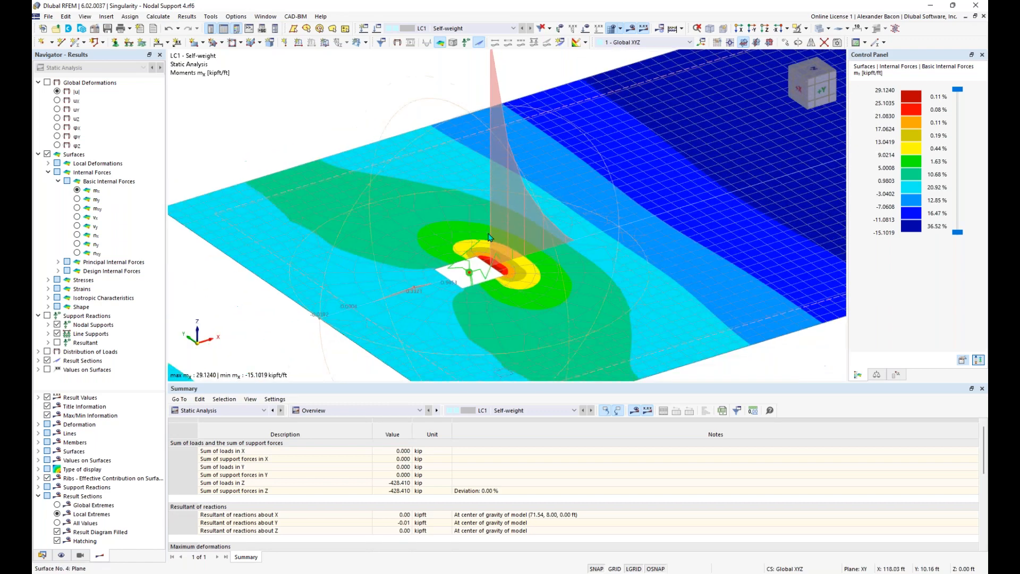
pyautogui.scroll(-3, 490, 238)
pyautogui.scroll(-2, 428, 323)
pyautogui.scroll(-1, 428, 323)
pyautogui.moveTo(427, 322); pyautogui.dragTo(620, 215, button='middle')
pyautogui.keyDown('ctrl'); pyautogui.moveTo(537, 276); pyautogui.dragTo(540, 255, button='middle'); pyautogui.keyUp('ctrl')
pyautogui.scroll(-3, 541, 274)
pyautogui.scroll(-1, 519, 284)
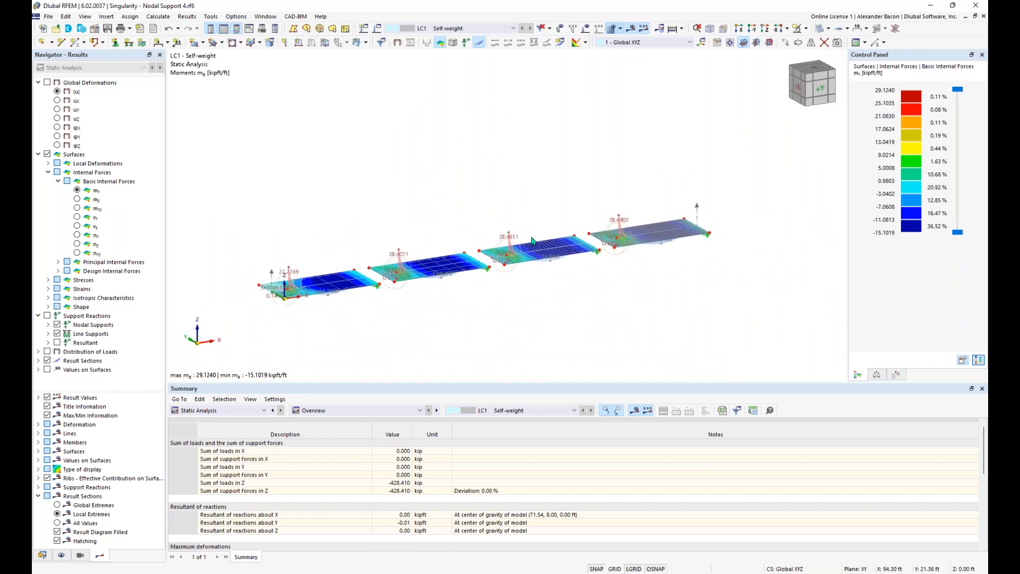
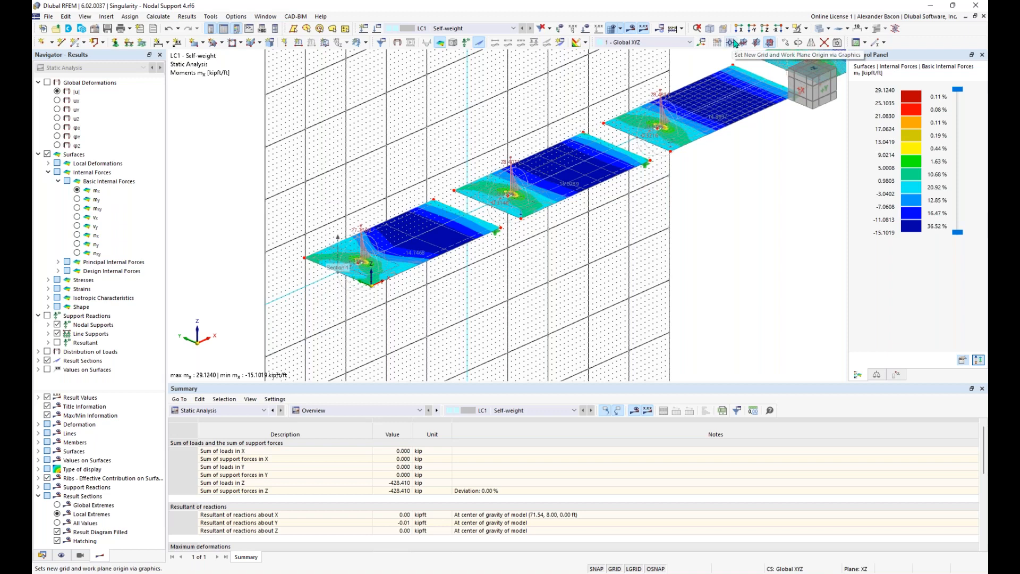
# Step: Pan the view to bring more of the plates into sight
pyautogui.moveTo(609, 232); pyautogui.dragTo(689, 220, button='middle')
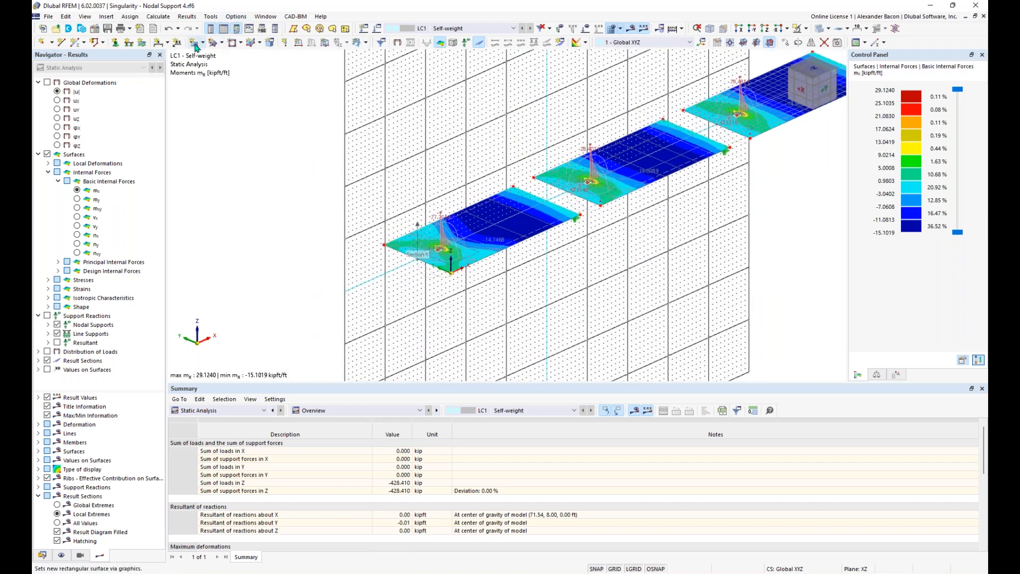
# Step: Draw a vertical rectangular surface in the XZ plane beneath the first plate, deleting the old results and mesh
pyautogui.click(195, 43)
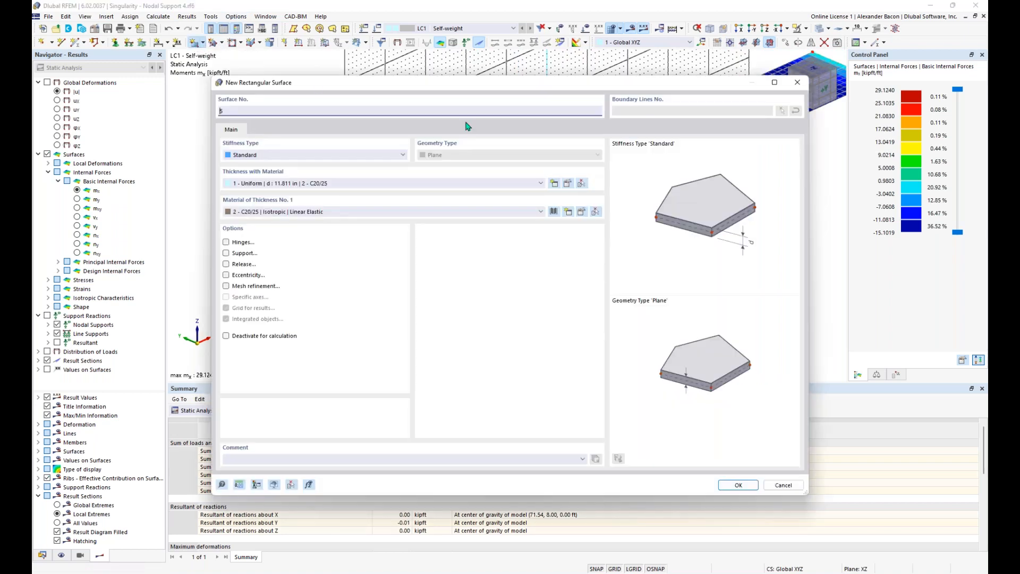
pyautogui.click(738, 485)
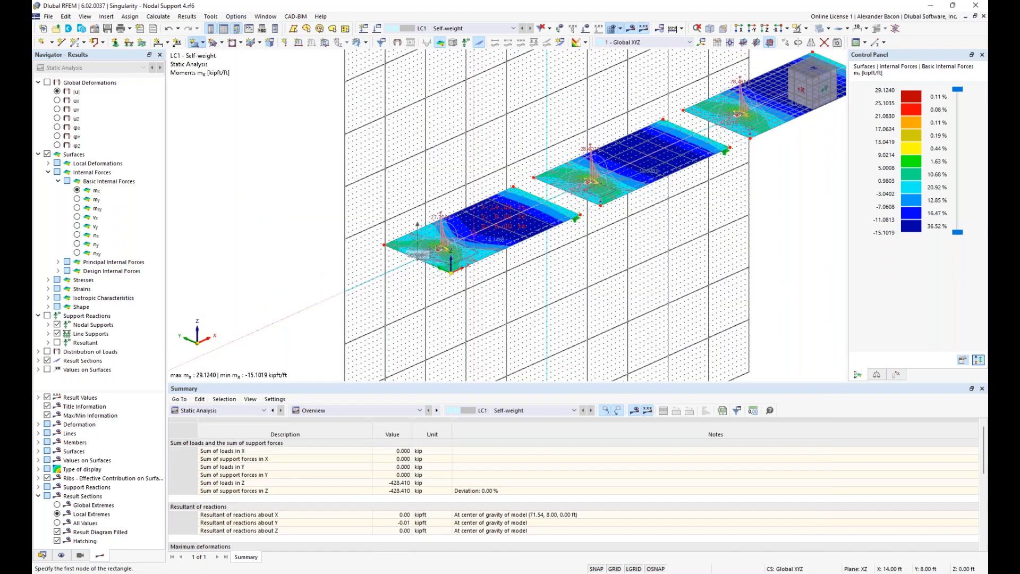
pyautogui.scroll(5, 472, 234)
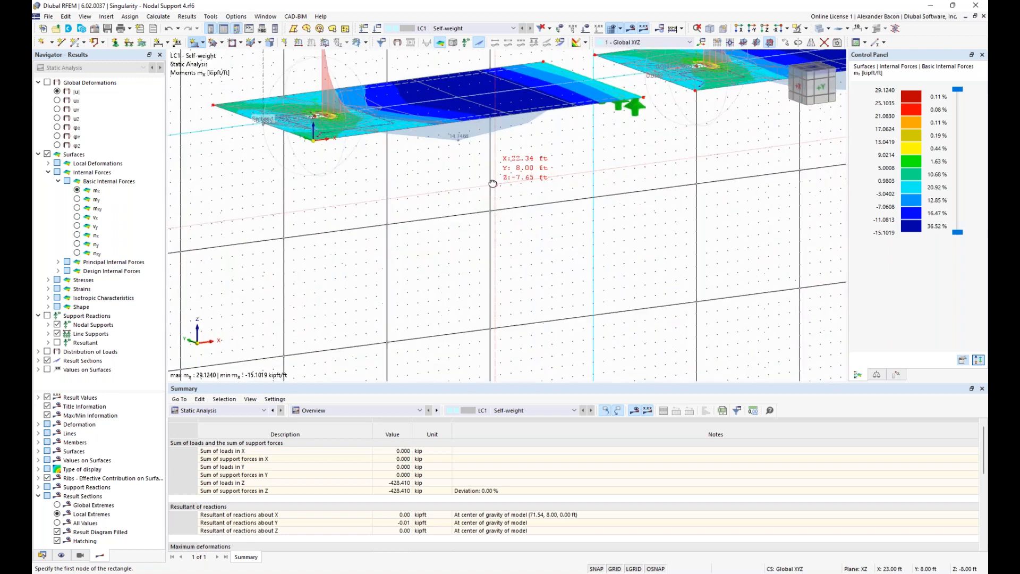
pyautogui.moveTo(517, 195); pyautogui.dragTo(542, 210, button='middle')
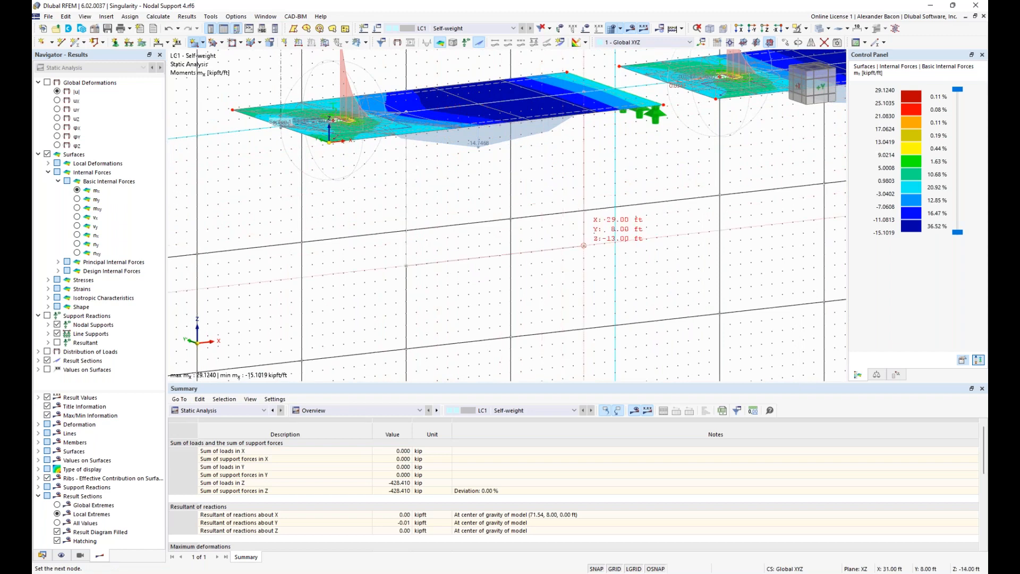
pyautogui.click(622, 263)
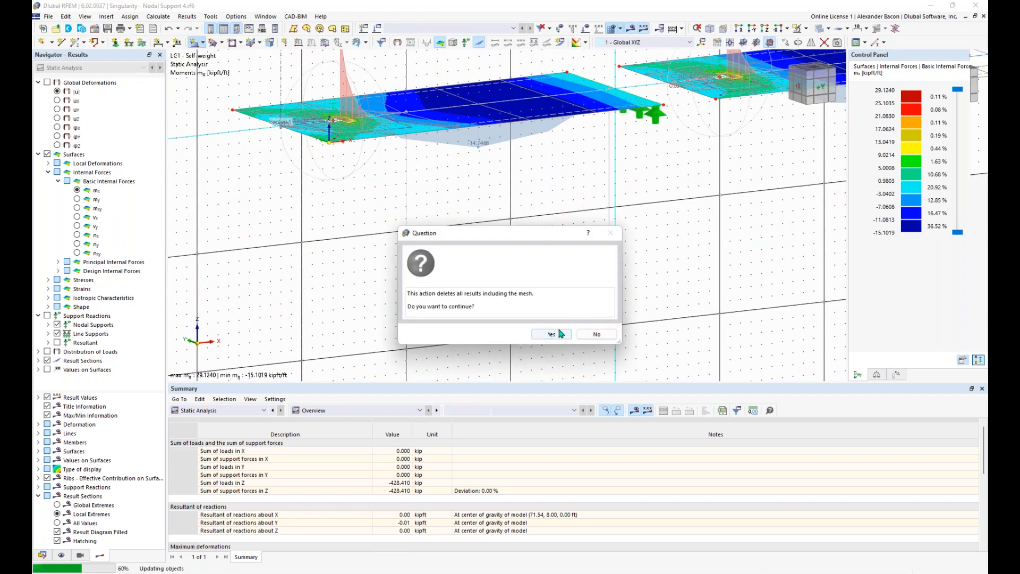
pyautogui.click(560, 334)
pyautogui.keyDown('ctrl'); pyautogui.moveTo(646, 251); pyautogui.dragTo(702, 264, button='middle'); pyautogui.keyUp('ctrl')
pyautogui.press('Escape')
pyautogui.scroll(-3, 702, 263)
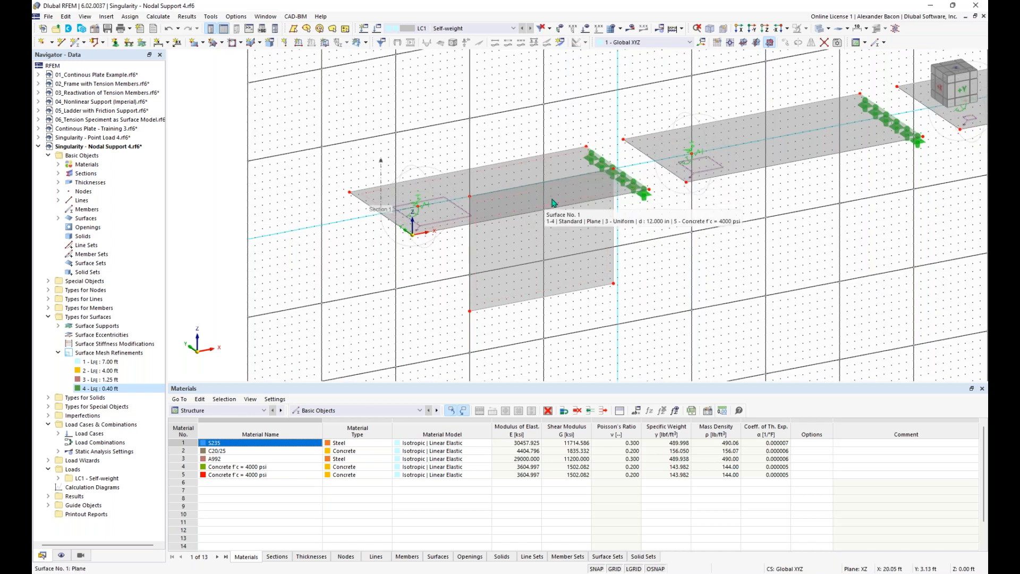
# Step: Toggle the surface loads on and off and pan across the whole row of plates
pyautogui.scroll(2, 439, 215)
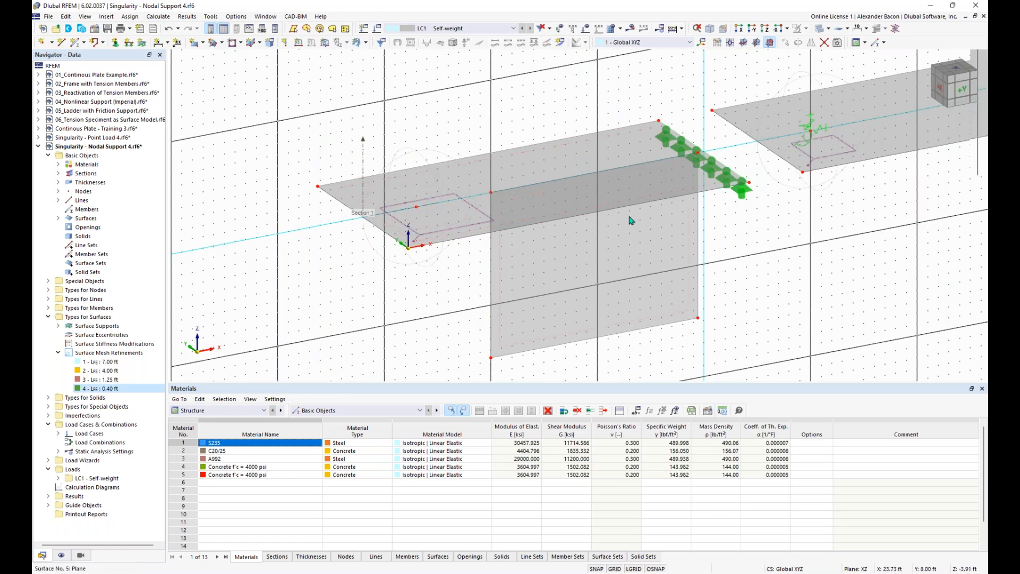
pyautogui.scroll(-2, 525, 221)
pyautogui.click(587, 30)
pyautogui.click(587, 30)
pyautogui.scroll(-1, 714, 208)
pyautogui.moveTo(714, 208); pyautogui.dragTo(466, 245, button='middle')
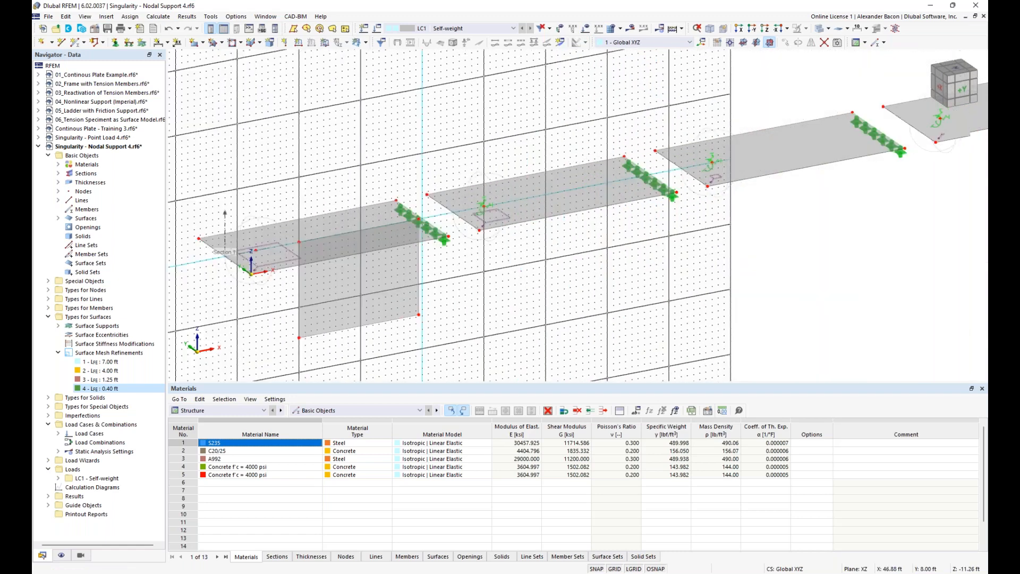
pyautogui.scroll(-1, 394, 278)
# Step: Inspect the existing wall under the first plate from a front view, selecting its surface and edges
pyautogui.click(357, 278)
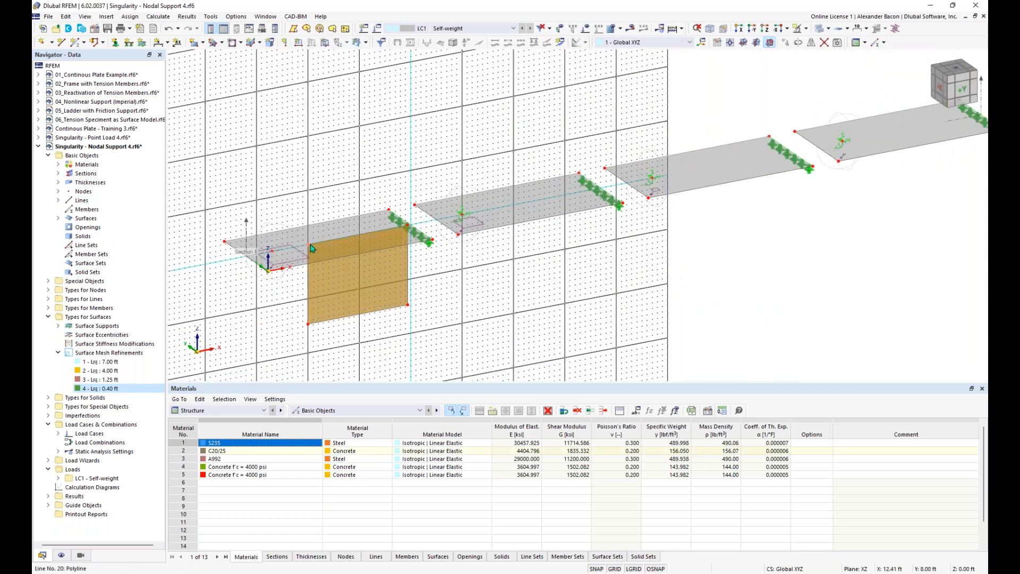
pyautogui.keyDown('ctrl'); pyautogui.moveTo(440, 304); pyautogui.dragTo(268, 296, button='middle'); pyautogui.keyUp('ctrl')
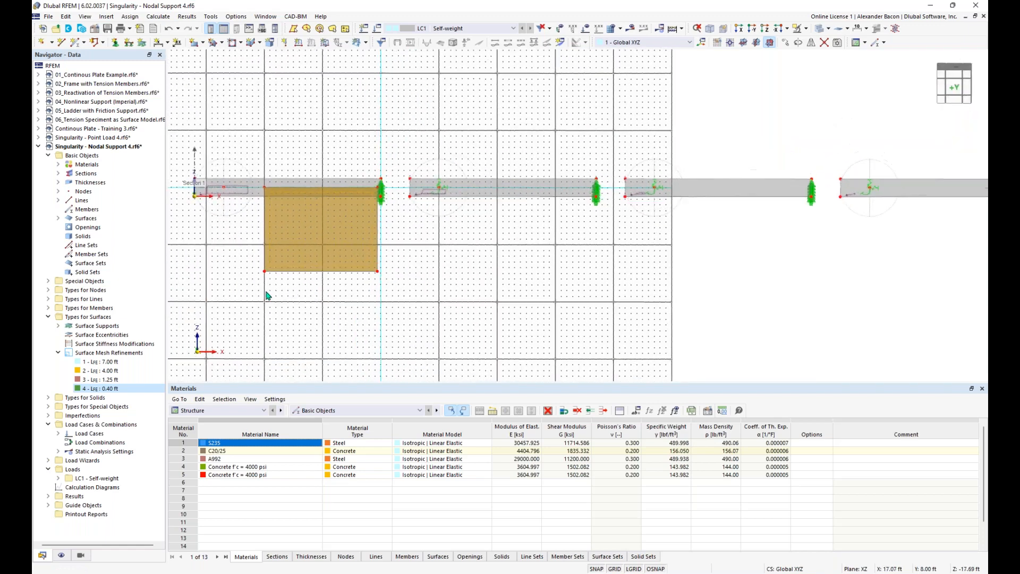
pyautogui.moveTo(246, 289)
pyautogui.mouseDown()
pyautogui.moveTo(381, 151)
pyautogui.moveTo(396, 149)
pyautogui.mouseUp()
pyautogui.keyDown('ctrl'); pyautogui.moveTo(417, 252); pyautogui.dragTo(462, 271, button='middle'); pyautogui.keyUp('ctrl')
pyautogui.moveTo(420, 297); pyautogui.dragTo(419, 297, button='middle')
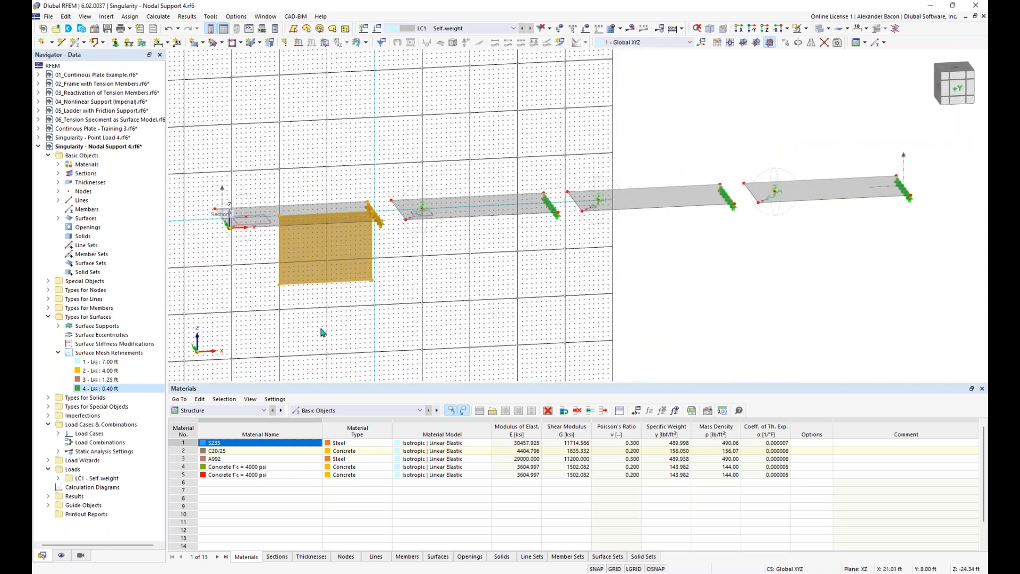
pyautogui.click(316, 307)
pyautogui.click(291, 265)
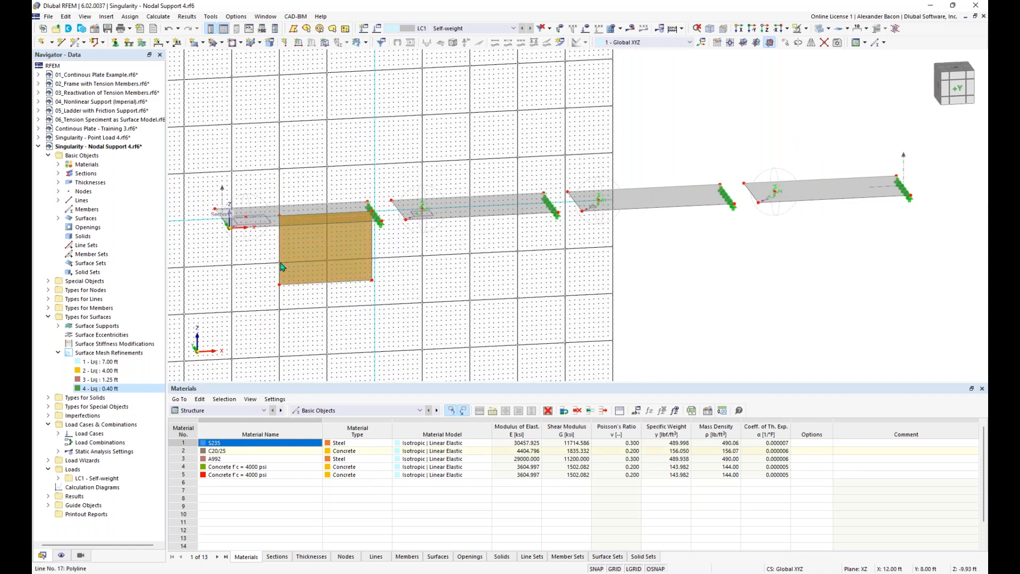
pyautogui.click(279, 266)
pyautogui.keyDown('ctrl'); pyautogui.moveTo(407, 262); pyautogui.dragTo(393, 231, button='middle'); pyautogui.keyUp('ctrl')
pyautogui.scroll(-4, 763, 193)
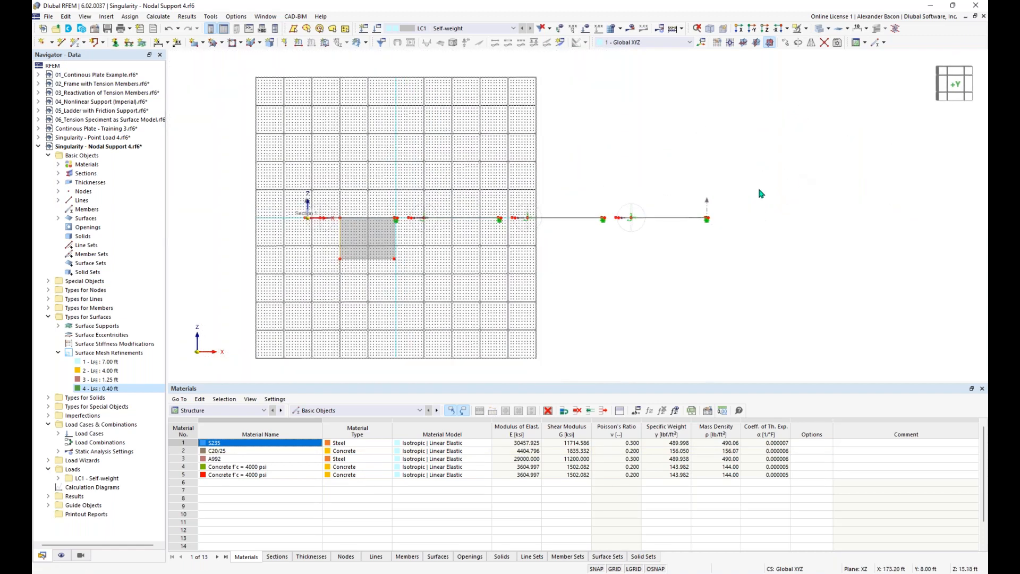
# Step: Select the whole structure and move it left and slightly down
pyautogui.moveTo(829, 169); pyautogui.dragTo(462, 255)
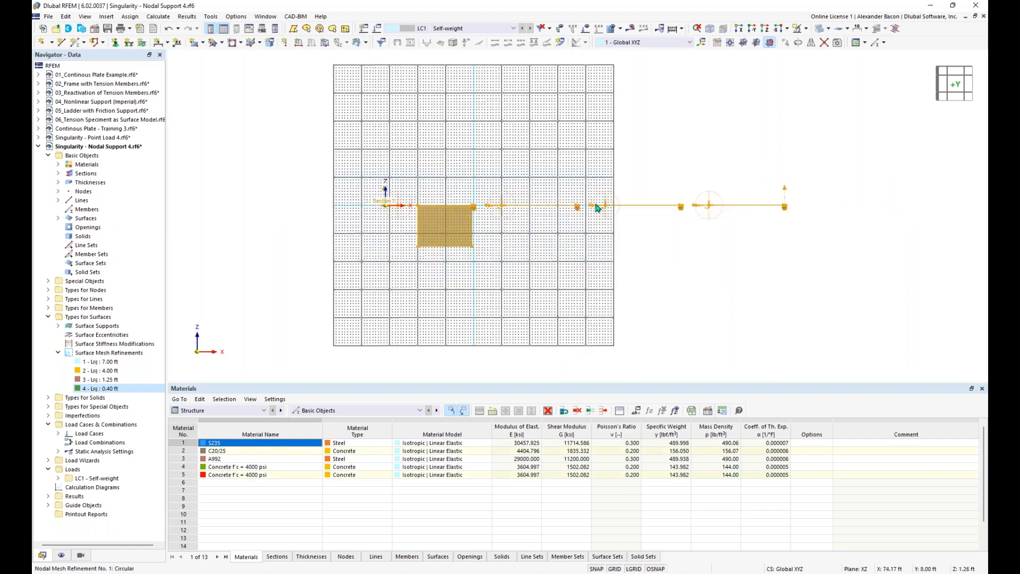
pyautogui.moveTo(588, 208); pyautogui.dragTo(359, 220)
pyautogui.scroll(4, 466, 228)
pyautogui.click(568, 249)
pyautogui.moveTo(567, 249); pyautogui.dragTo(598, 273, button='middle')
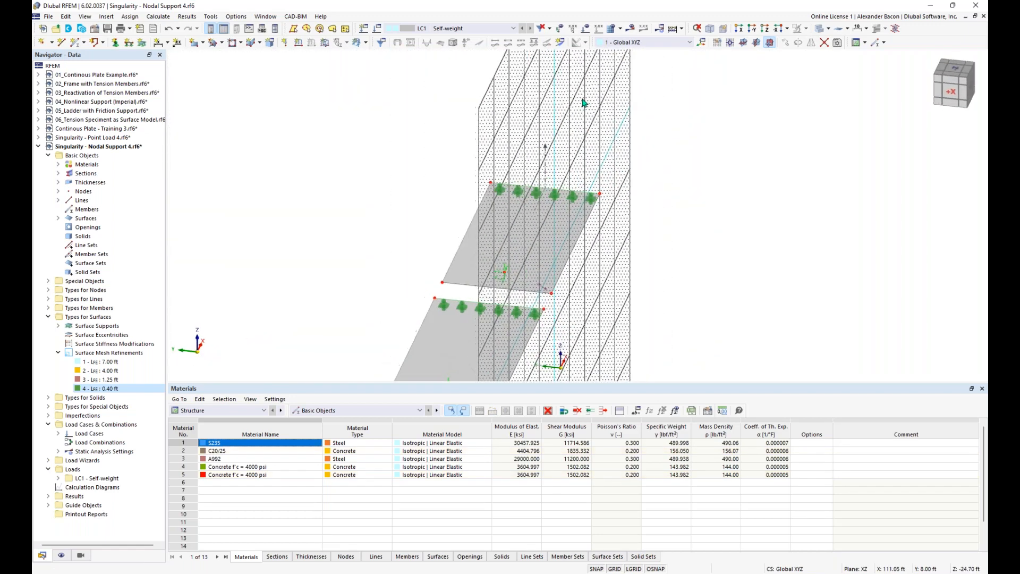
# Step: Set the work plane origin on a node of the second plate
pyautogui.click(732, 44)
pyautogui.click(505, 273)
pyautogui.keyDown('ctrl'); pyautogui.moveTo(640, 286); pyautogui.dragTo(510, 276, button='middle'); pyautogui.keyUp('ctrl')
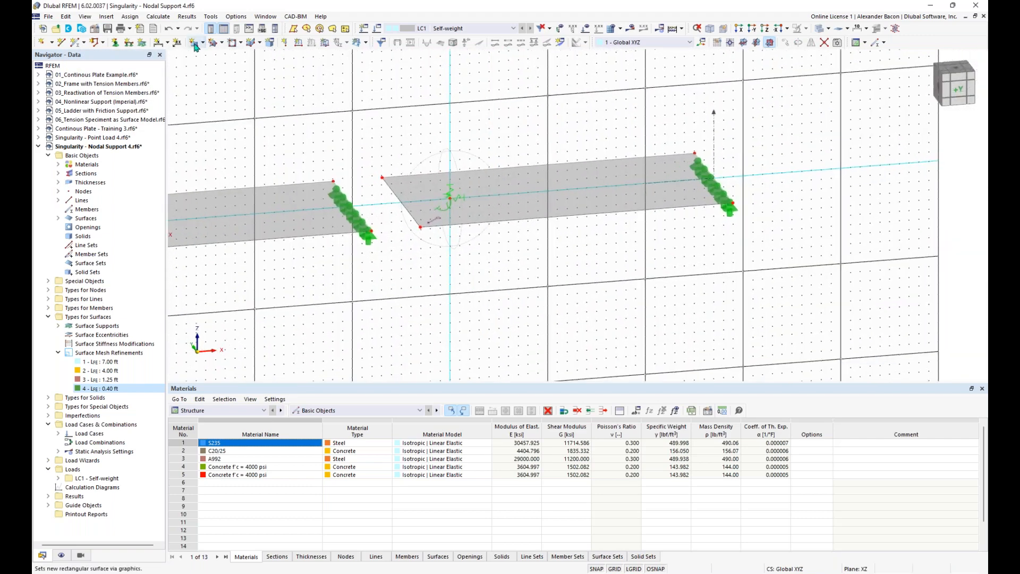
# Step: Draw a vertical rectangular wall in the XZ plane hanging beneath the second plate
pyautogui.click(196, 43)
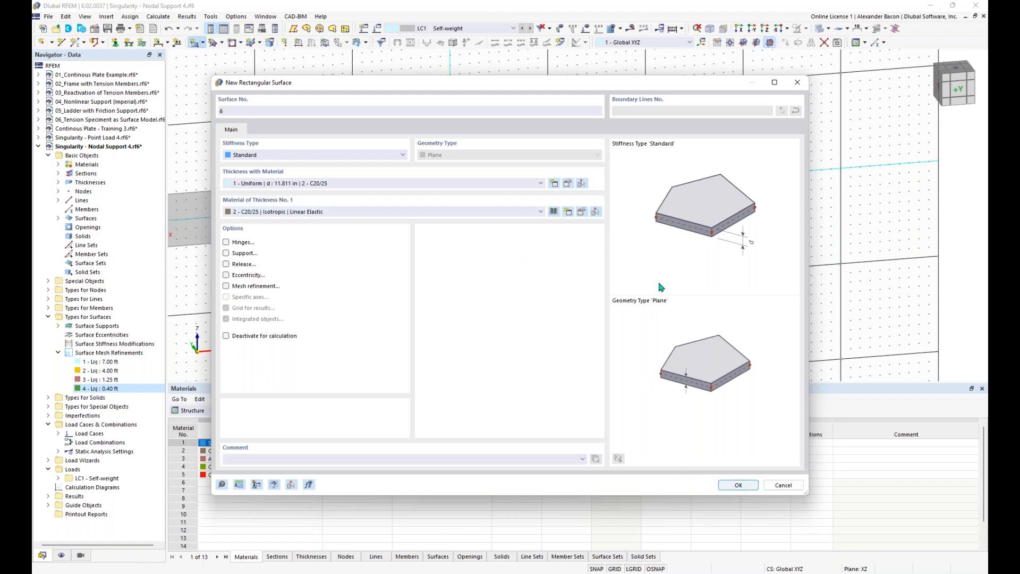
pyautogui.click(735, 485)
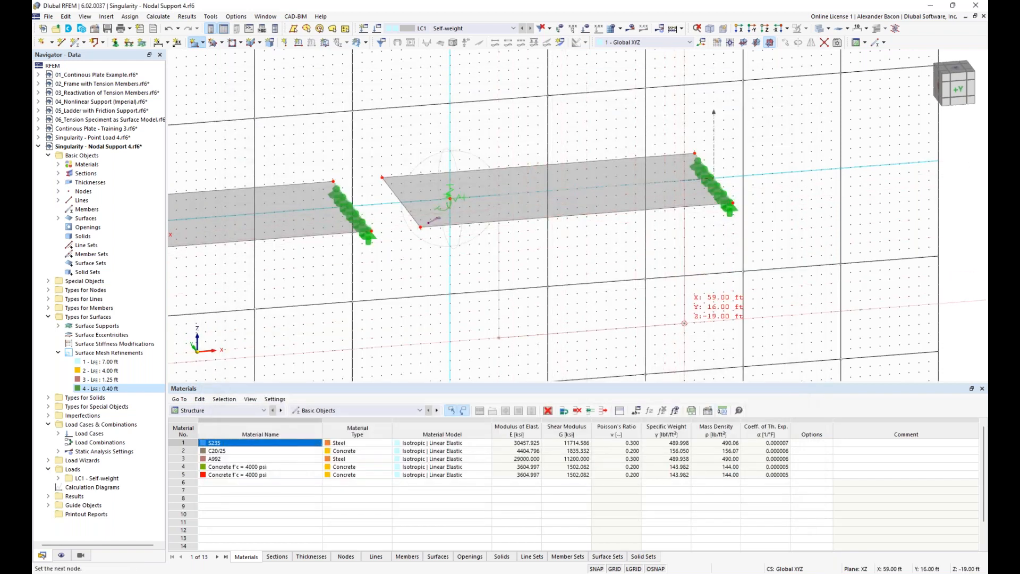
pyautogui.click(685, 327)
pyautogui.press('Escape')
pyautogui.scroll(-2, 597, 113)
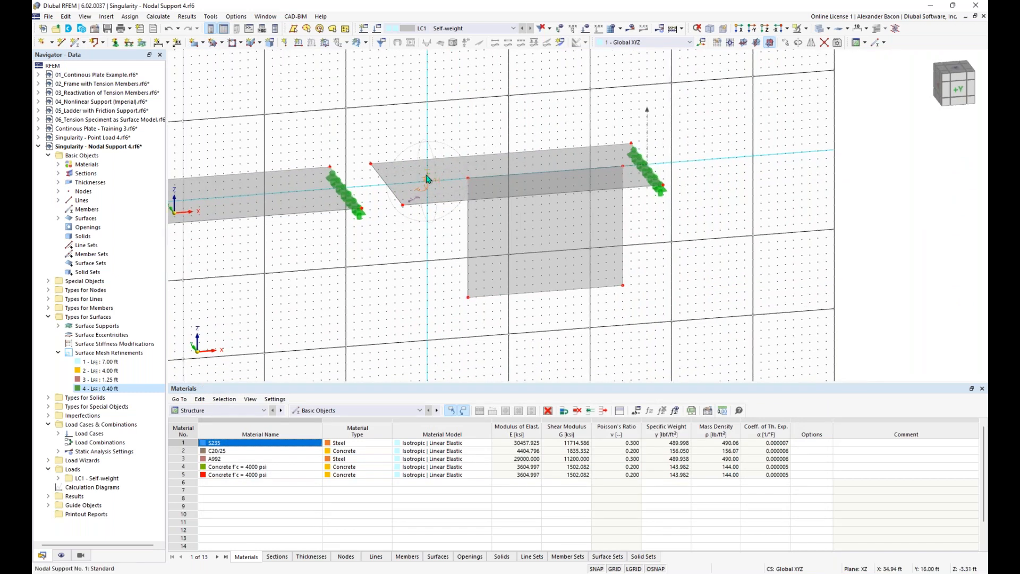
# Step: Calculate the model and dismiss the singular stiffness matrix error at FE node 1431, direction Z
pyautogui.click(633, 29)
pyautogui.click(562, 334)
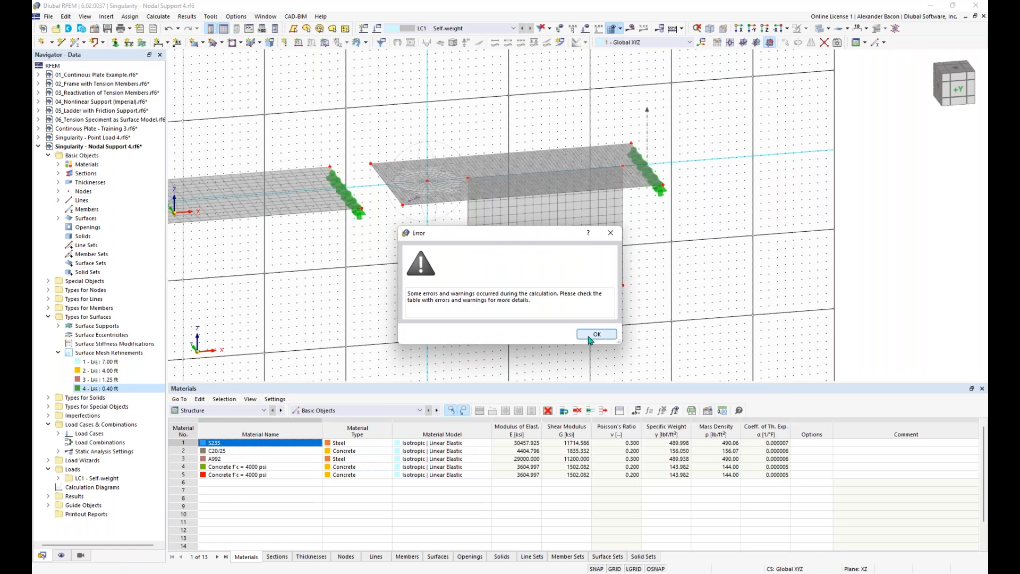
pyautogui.click(590, 338)
pyautogui.scroll(-2, 617, 361)
# Step: Window-select the leftmost plate-and-wall model and delete it
pyautogui.moveTo(494, 341); pyautogui.dragTo(630, 274, button='middle')
pyautogui.scroll(-3, 625, 276)
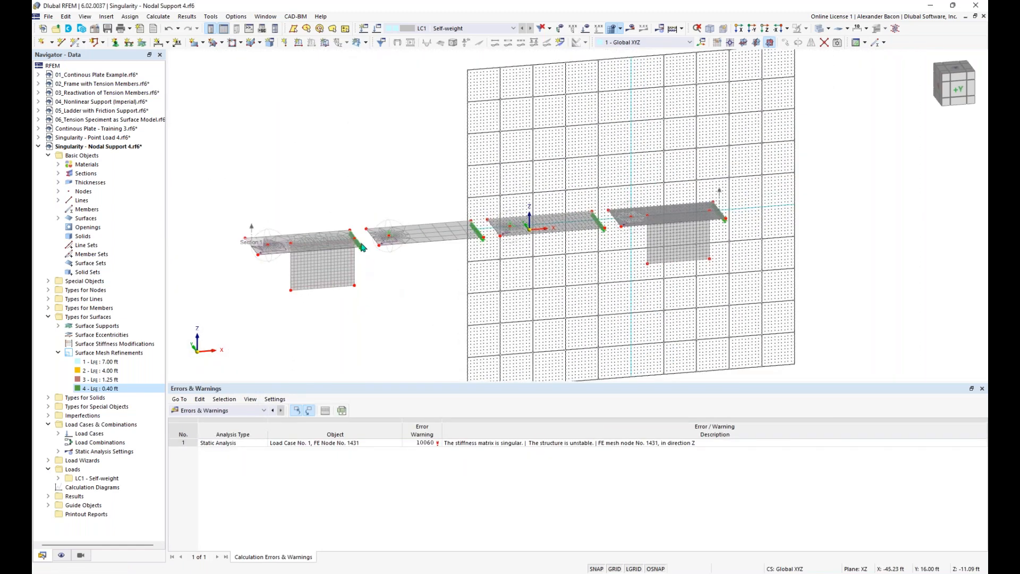
pyautogui.moveTo(360, 198); pyautogui.dragTo(221, 333)
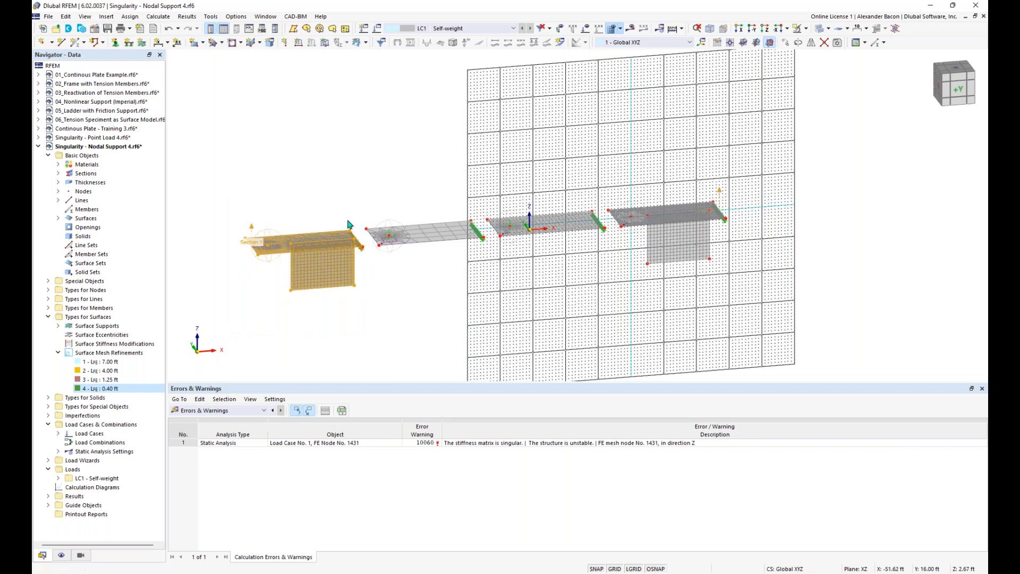
pyautogui.press('Delete')
# Step: Confirm the deletion and give the new wall's bottom edge a hinged line support
pyautogui.click(548, 331)
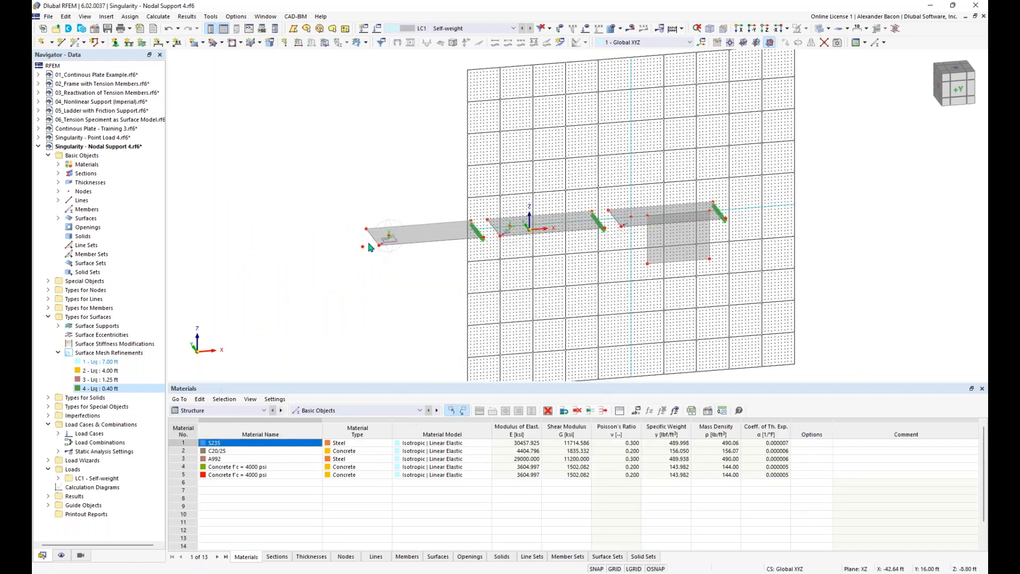
pyautogui.click(129, 44)
pyautogui.click(553, 380)
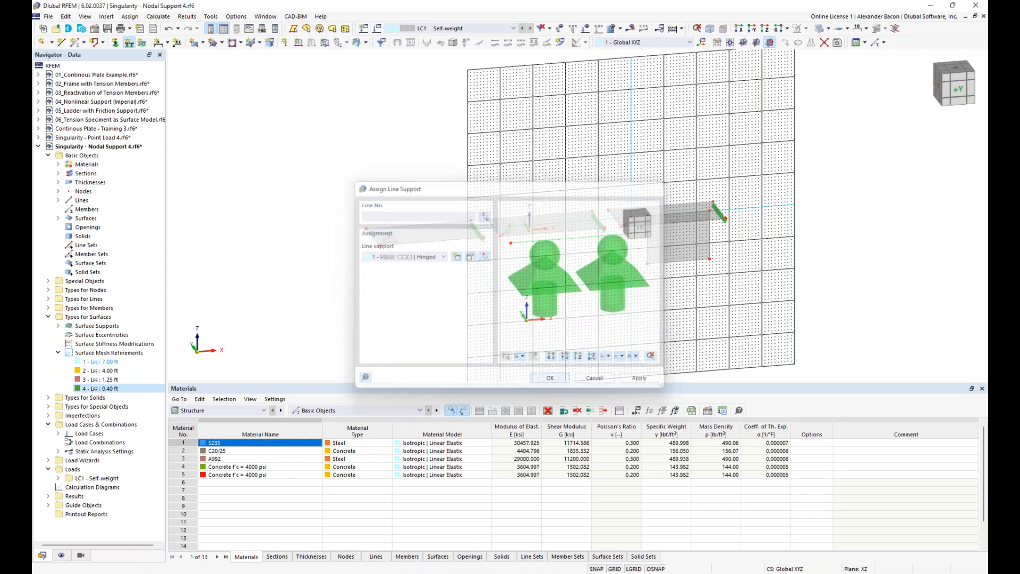
pyautogui.click(662, 260)
pyautogui.press('Escape')
# Step: Centre the new wall in view and rerun the LC1 calculation
pyautogui.scroll(1, 765, 296)
pyautogui.scroll(2, 764, 292)
pyautogui.moveTo(657, 121); pyautogui.dragTo(622, 140, button='middle')
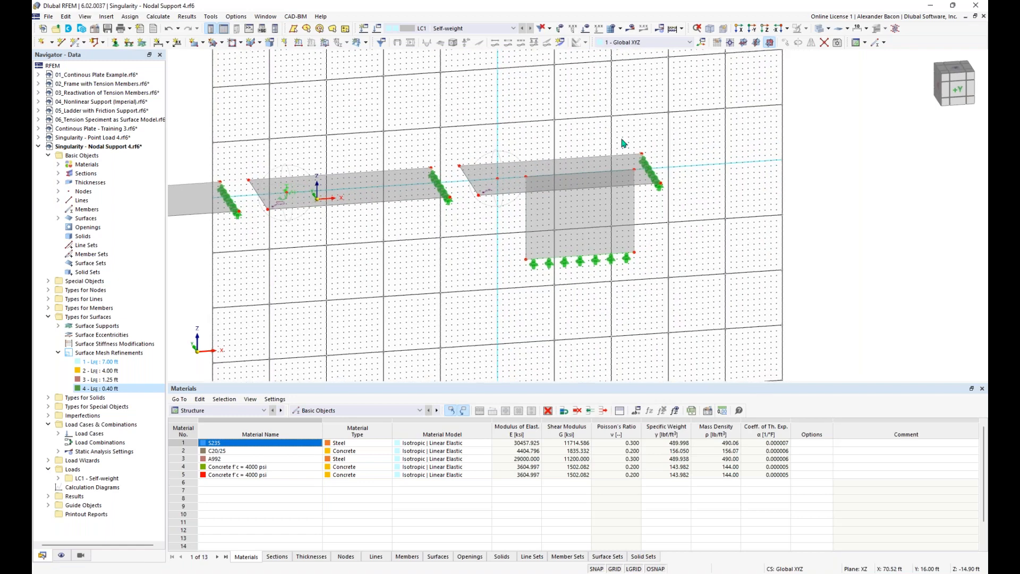
pyautogui.click(673, 29)
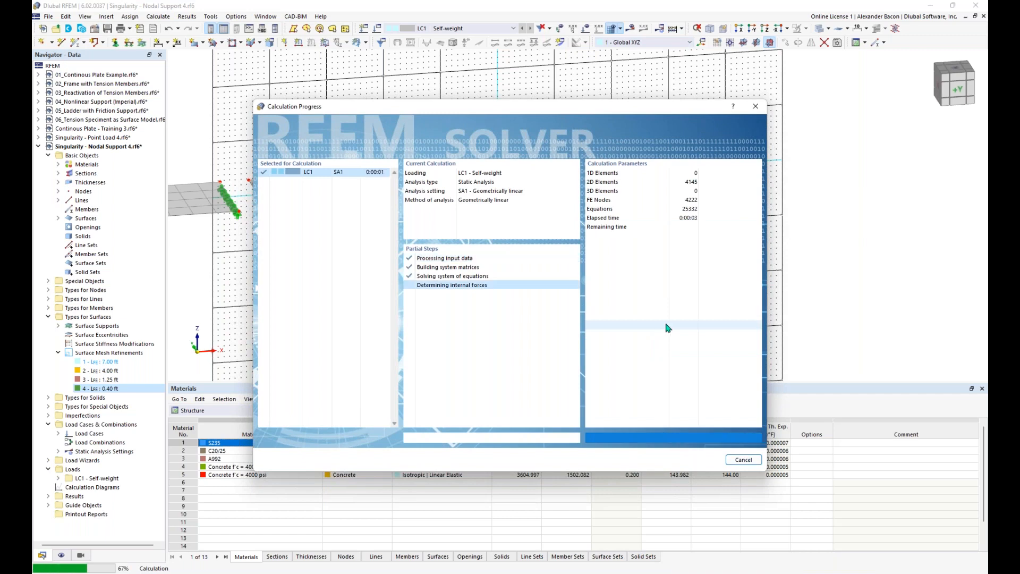
# Step: Zoom to the 29.1206 kipft/ft mx hotspot and drag the nodal mesh refinement region to its right
pyautogui.scroll(4, 491, 291)
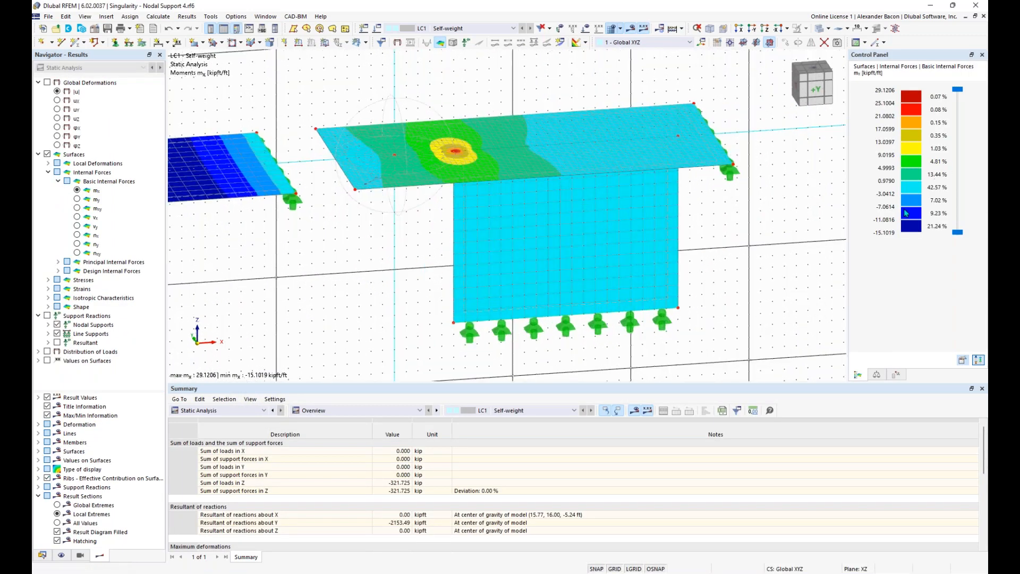
pyautogui.click(979, 39)
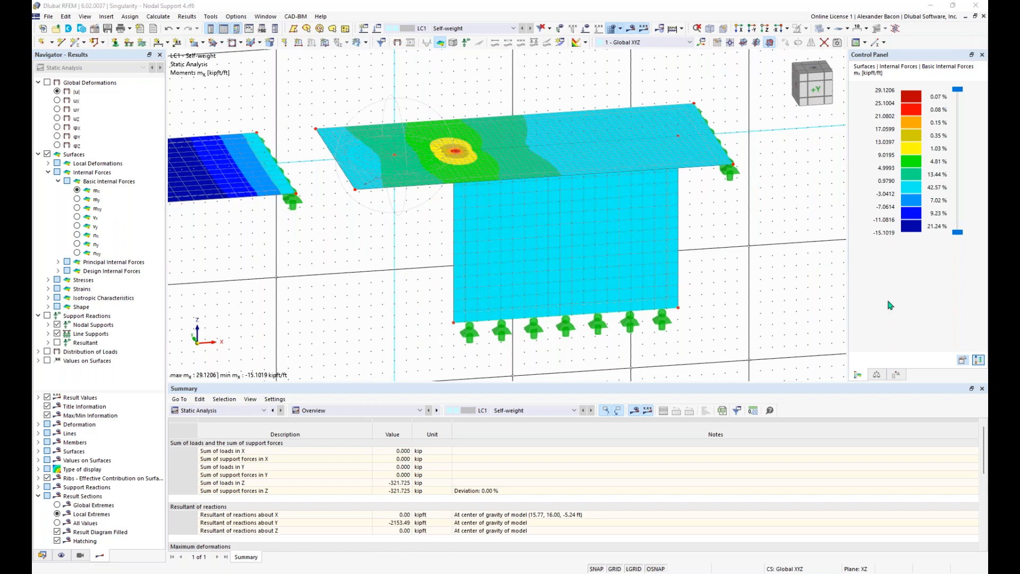
pyautogui.click(424, 222)
pyautogui.scroll(2, 424, 223)
pyautogui.keyDown('ctrl'); pyautogui.moveTo(423, 222); pyautogui.dragTo(452, 227, button='middle'); pyautogui.keyUp('ctrl')
pyautogui.scroll(-5, 451, 227)
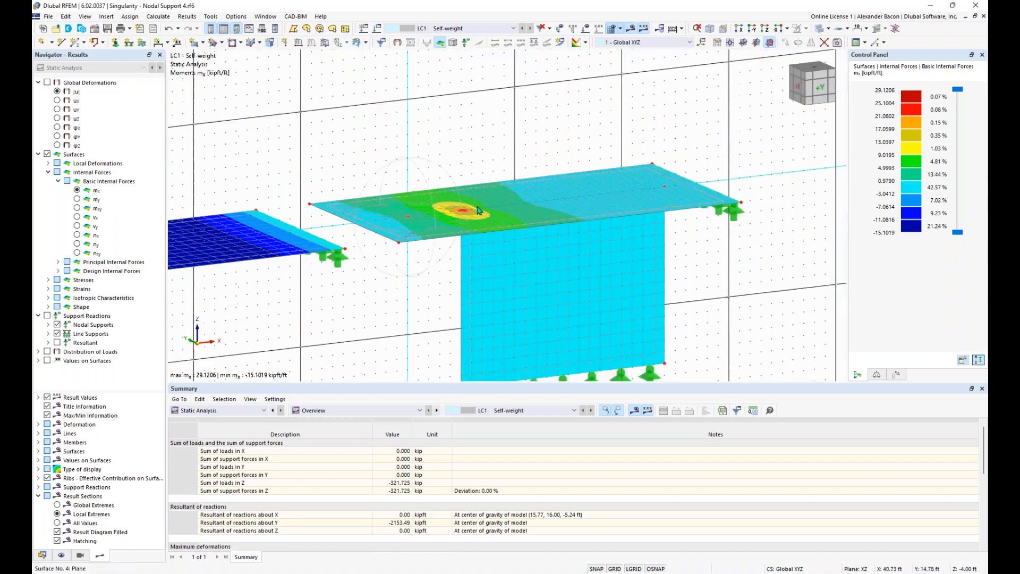
pyautogui.scroll(5, 476, 199)
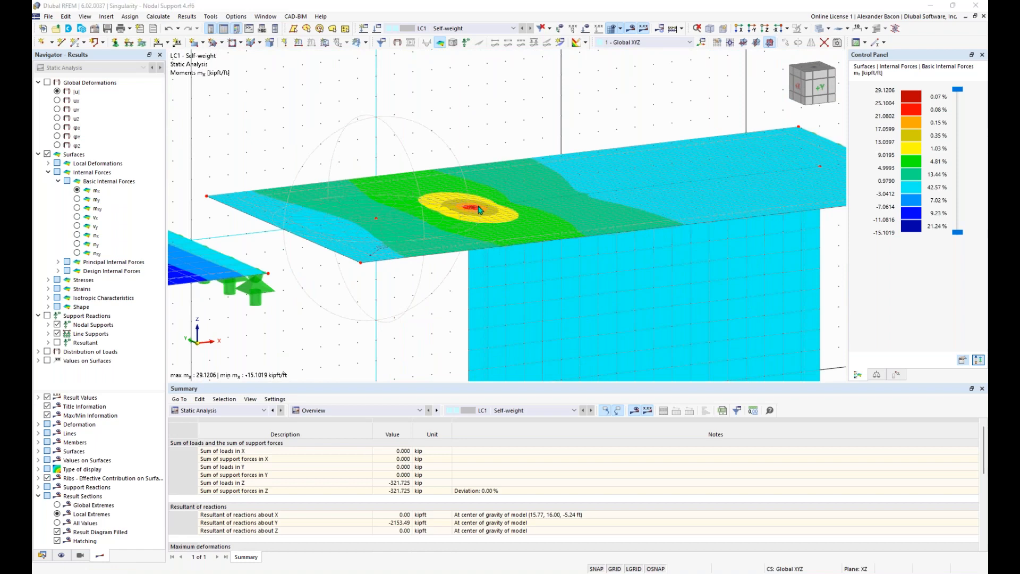
pyautogui.scroll(5, 478, 205)
pyautogui.scroll(-2, 477, 209)
pyautogui.scroll(-4, 476, 210)
pyautogui.keyDown('ctrl'); pyautogui.moveTo(477, 211); pyautogui.dragTo(430, 222, button='middle'); pyautogui.keyUp('ctrl')
pyautogui.scroll(-2, 430, 222)
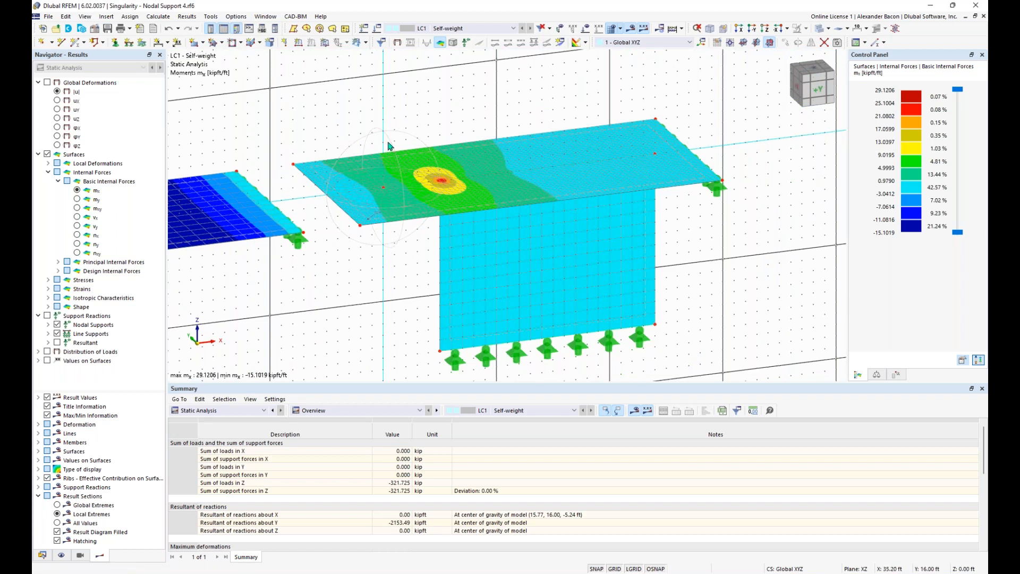
pyautogui.moveTo(402, 133); pyautogui.dragTo(461, 126)
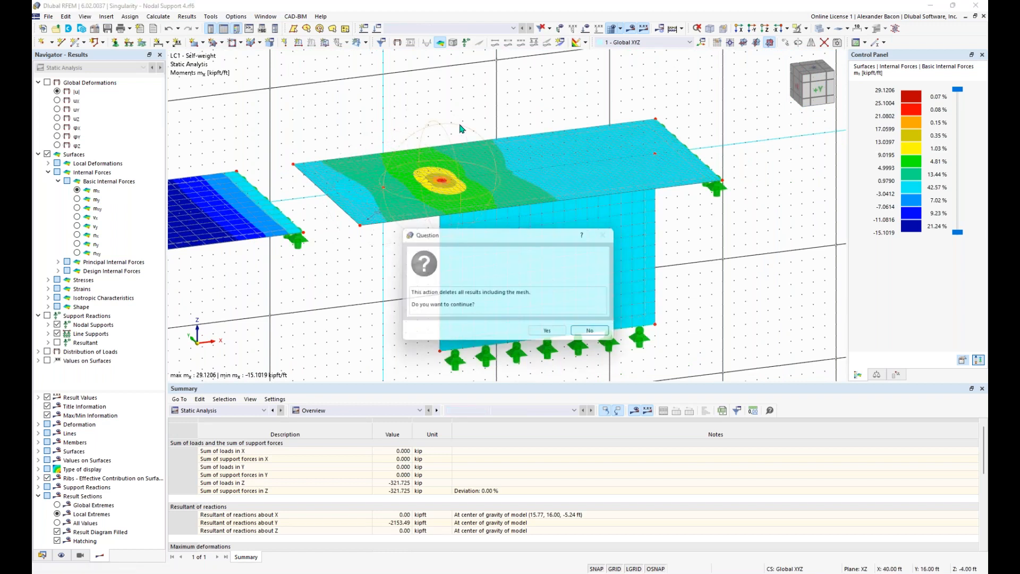
# Step: Delete the old results and recalculate the LC1 self-weight case
pyautogui.click(556, 334)
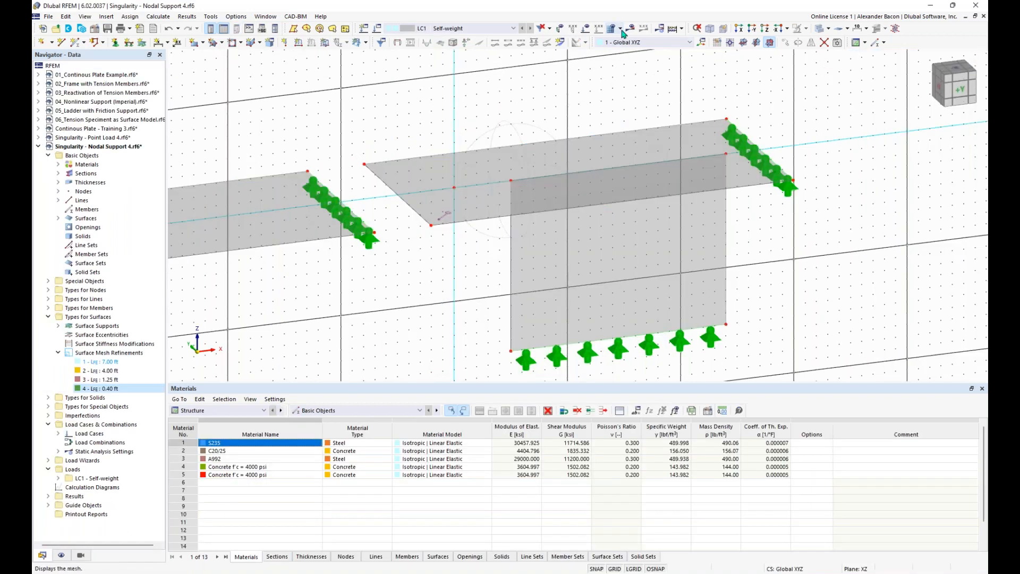
pyautogui.click(633, 30)
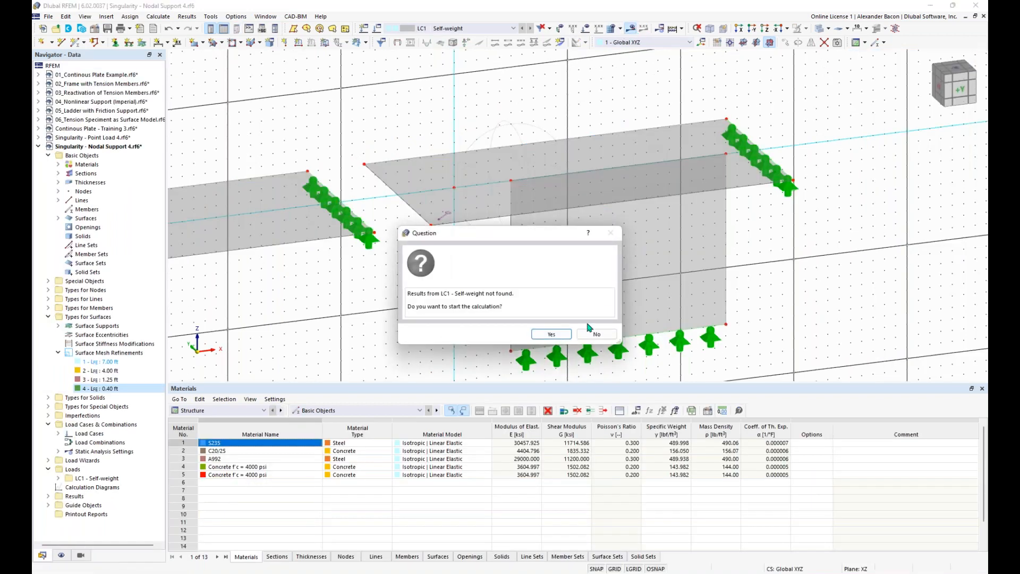
pyautogui.click(560, 336)
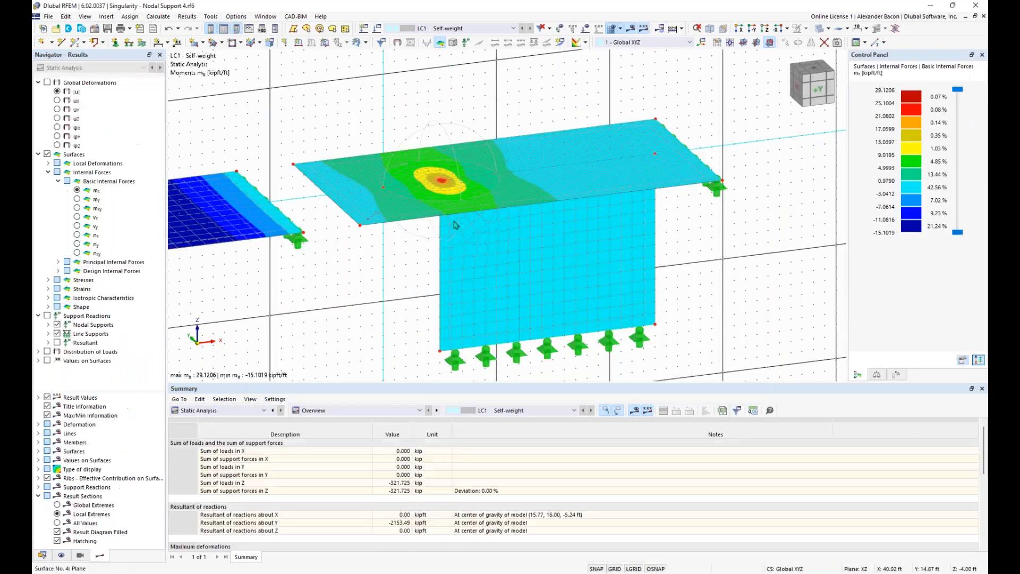
# Step: Orbit to an oblique view of the mx contours and list the four surface mesh refinements in Data
pyautogui.keyDown('ctrl'); pyautogui.moveTo(410, 289); pyautogui.dragTo(383, 254, button='middle'); pyautogui.keyUp('ctrl')
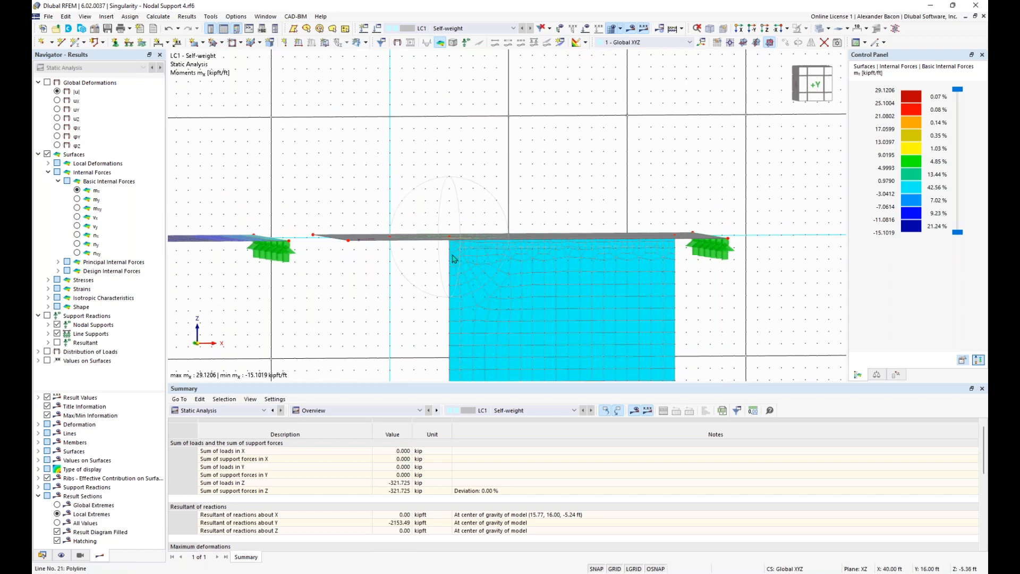
pyautogui.keyDown('ctrl'); pyautogui.moveTo(450, 240); pyautogui.dragTo(445, 174, button='middle'); pyautogui.keyUp('ctrl')
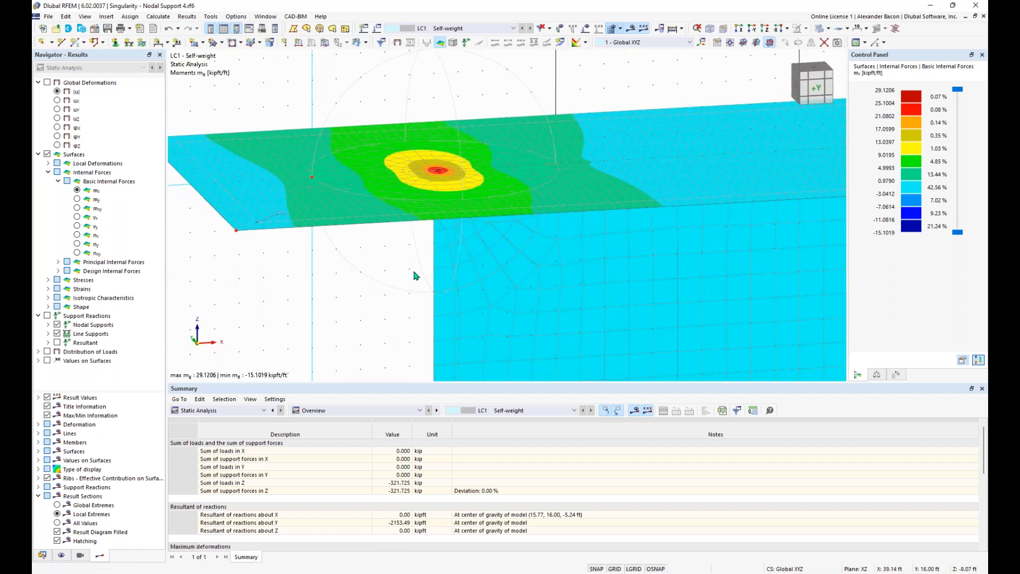
pyautogui.keyDown('ctrl'); pyautogui.moveTo(416, 275); pyautogui.dragTo(414, 265, button='middle'); pyautogui.keyUp('ctrl')
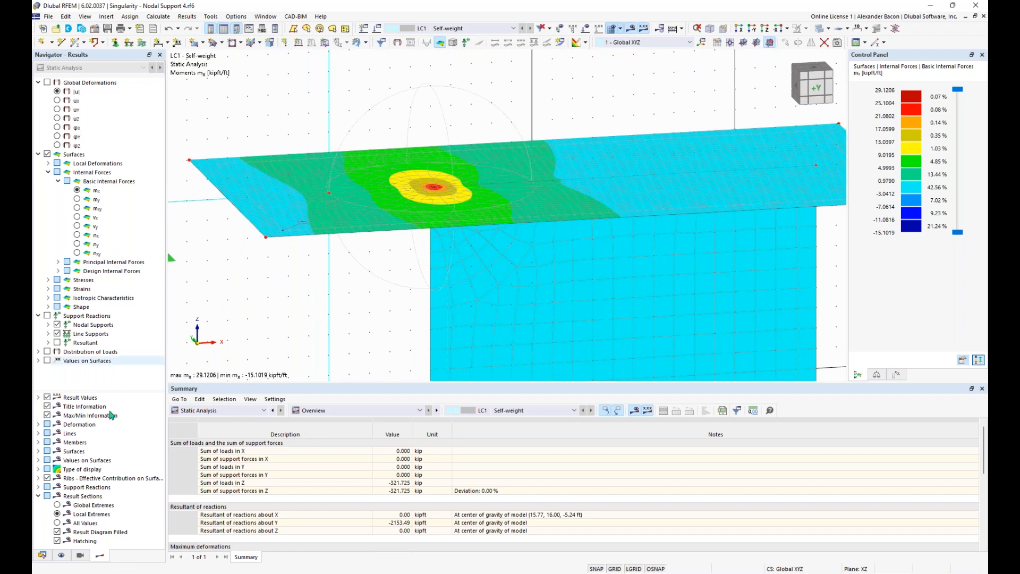
pyautogui.click(42, 555)
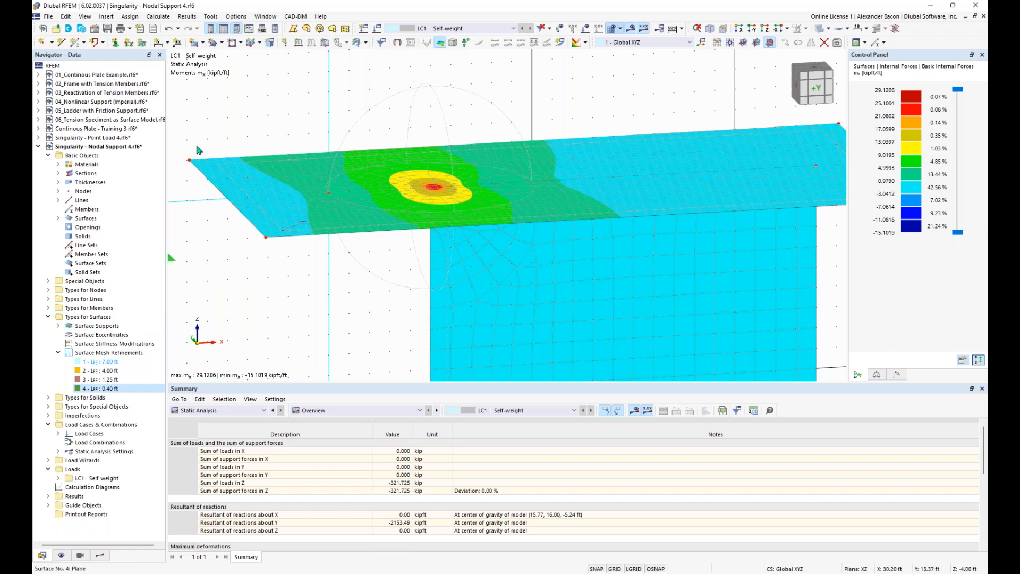
pyautogui.click(107, 16)
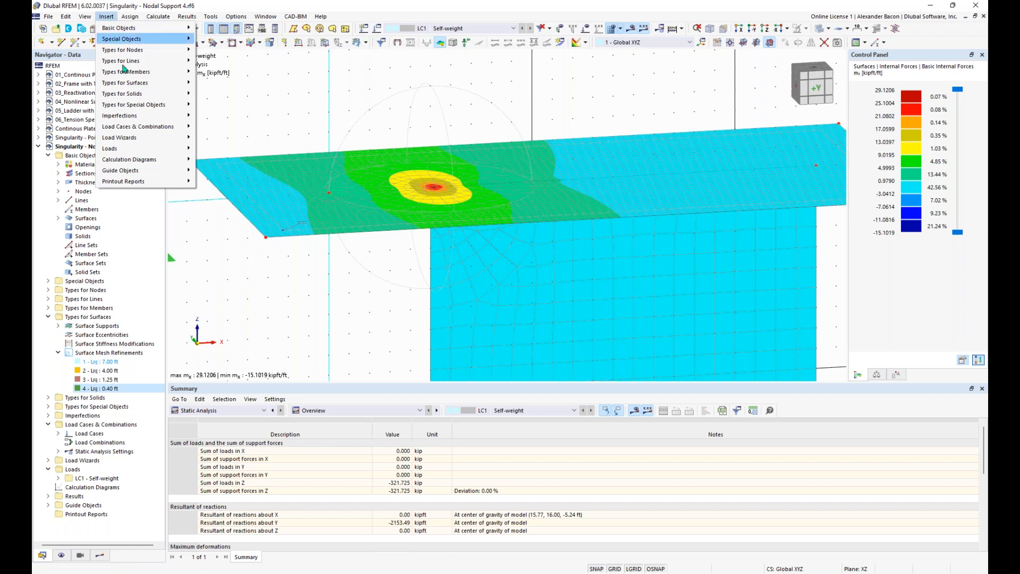
pyautogui.moveTo(137, 159)
pyautogui.click(250, 113)
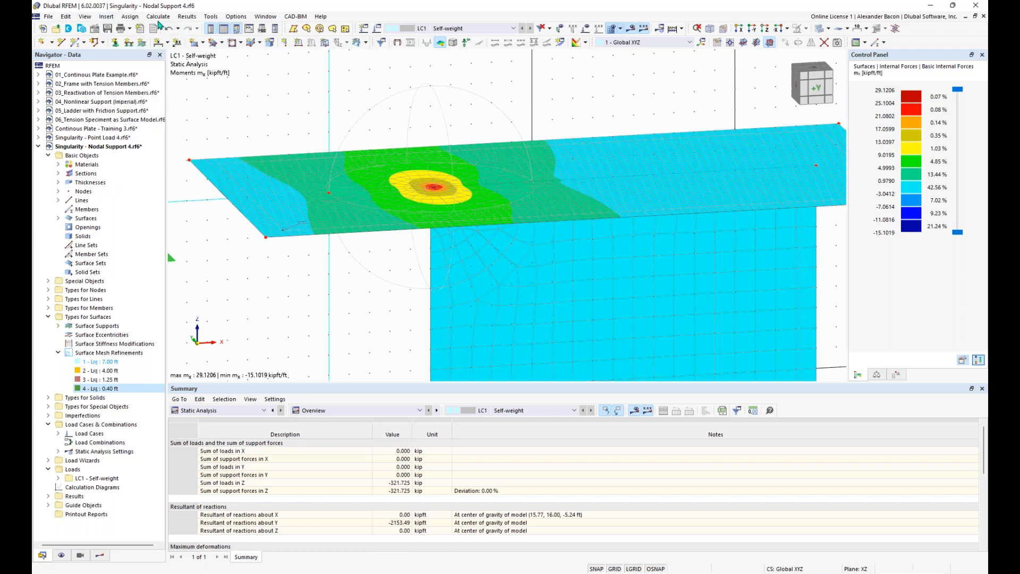
pyautogui.click(158, 17)
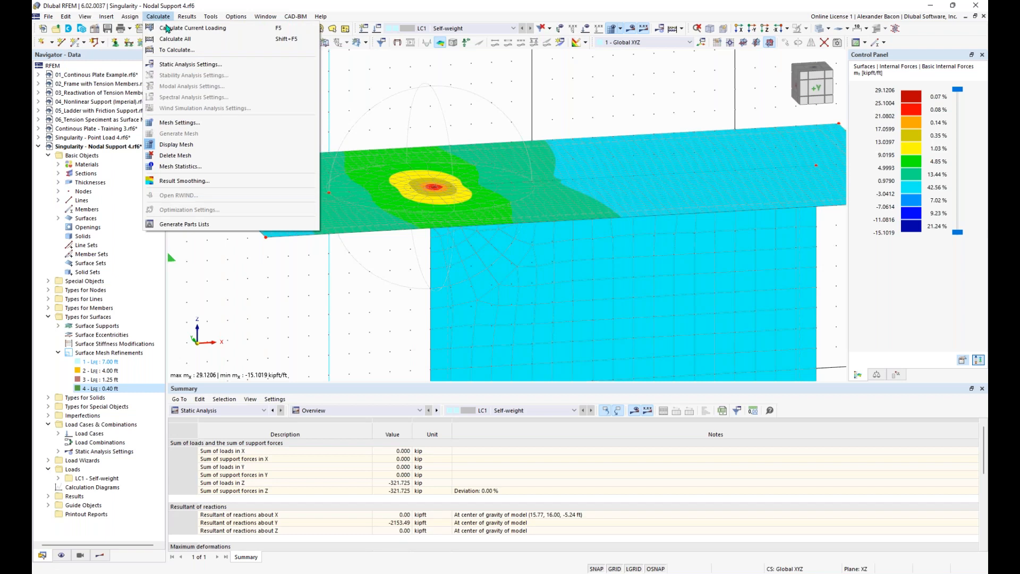
pyautogui.click(371, 92)
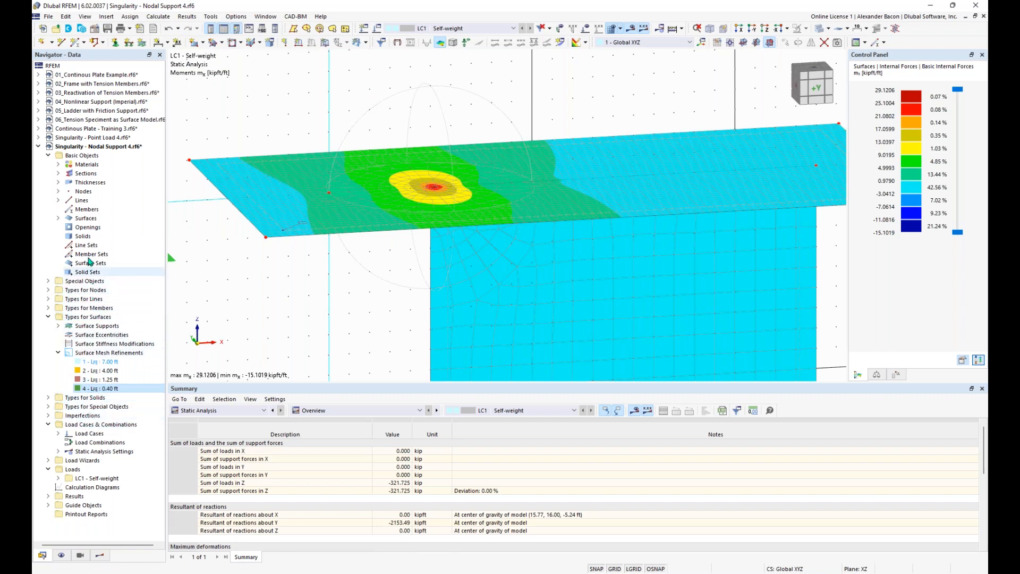
# Step: Zoom out and tilt the model to review its mx results, then show Windows Task View
pyautogui.scroll(-3, 384, 298)
pyautogui.keyDown('ctrl'); pyautogui.moveTo(403, 246); pyautogui.dragTo(417, 139, button='middle'); pyautogui.keyUp('ctrl')
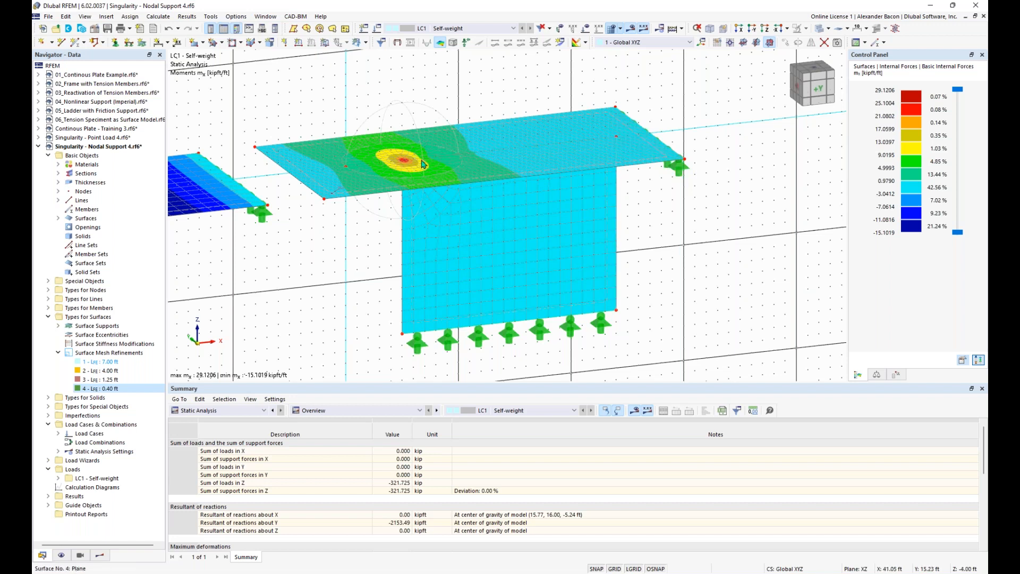
pyautogui.scroll(-1, 649, 234)
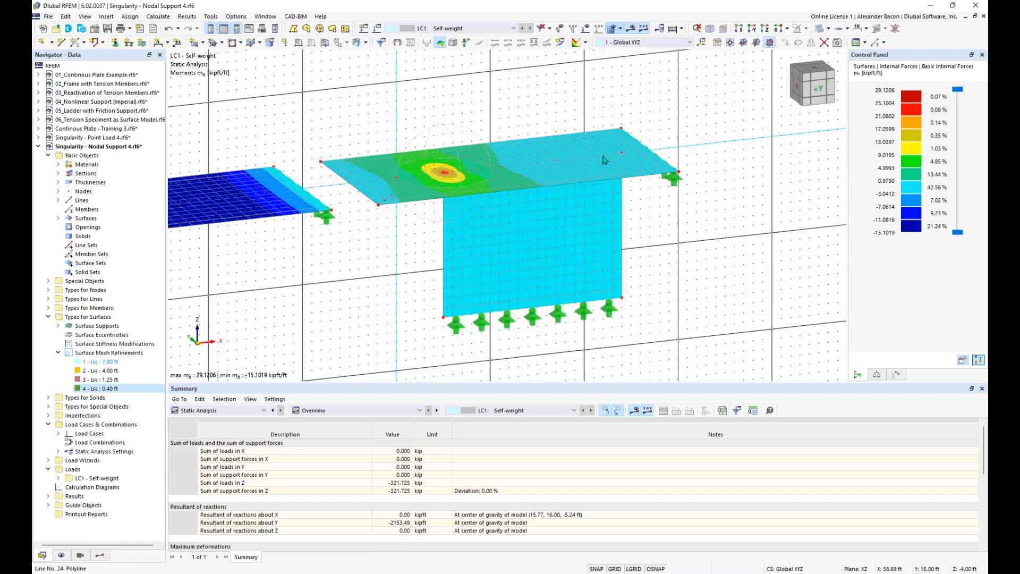
pyautogui.scroll(-1, 722, 272)
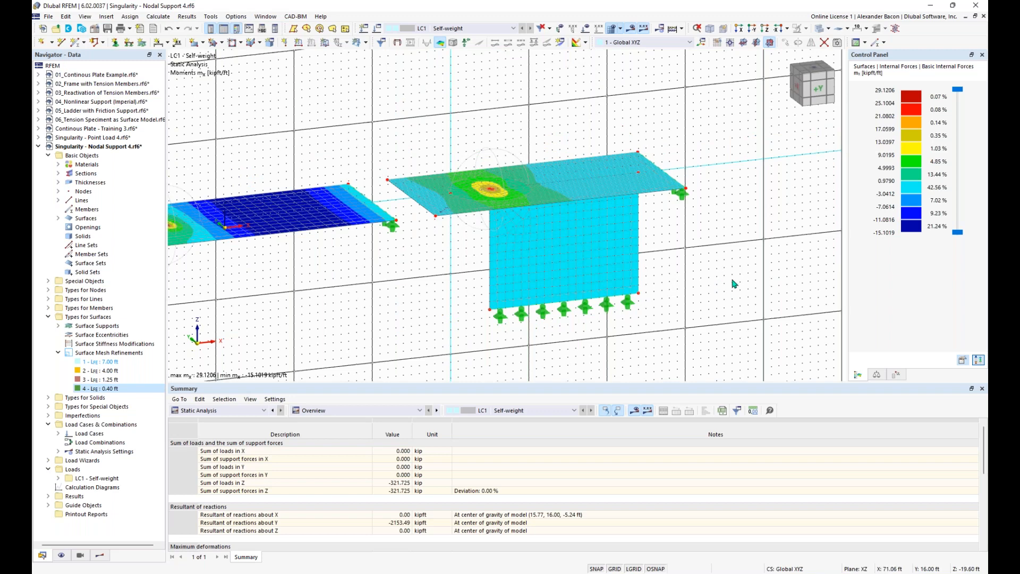
pyautogui.press('super+Tab')
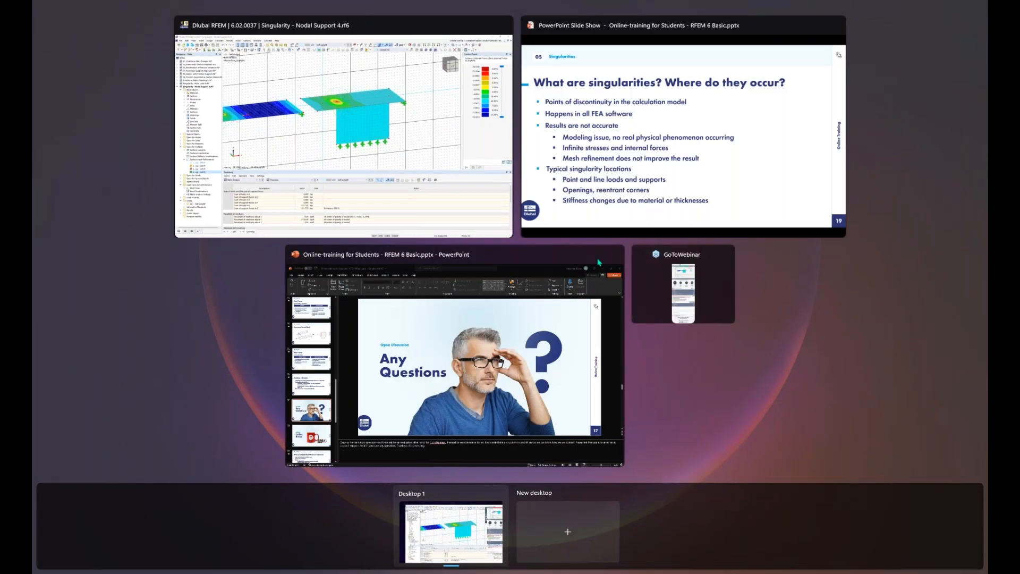
# Step: Advance the PowerPoint slideshow to slide 20, 'Any Questions', then return to the RFEM model
pyautogui.click(629, 198)
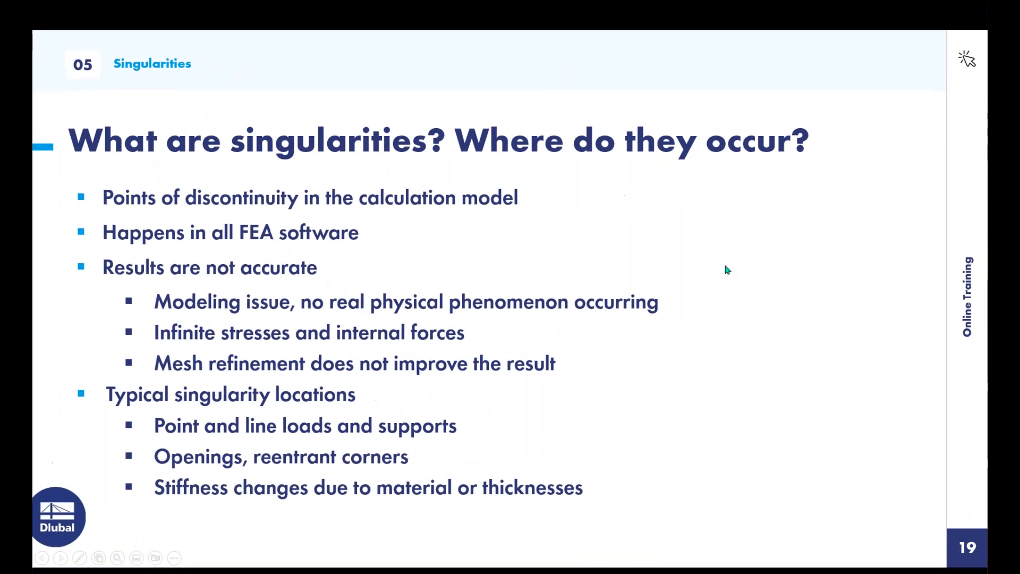
pyautogui.click(756, 315)
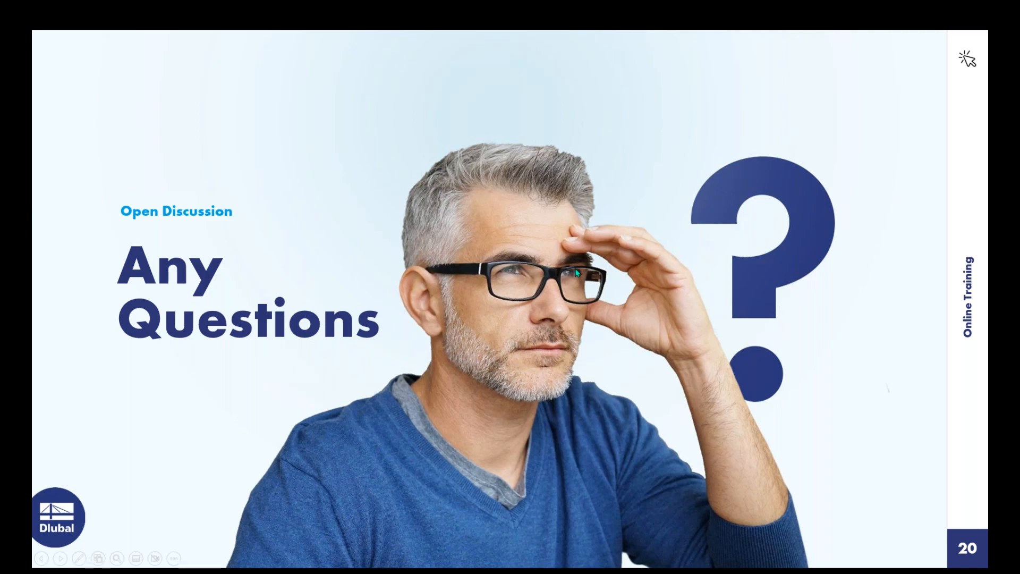
pyautogui.press('super+Tab')
pyautogui.click(567, 198)
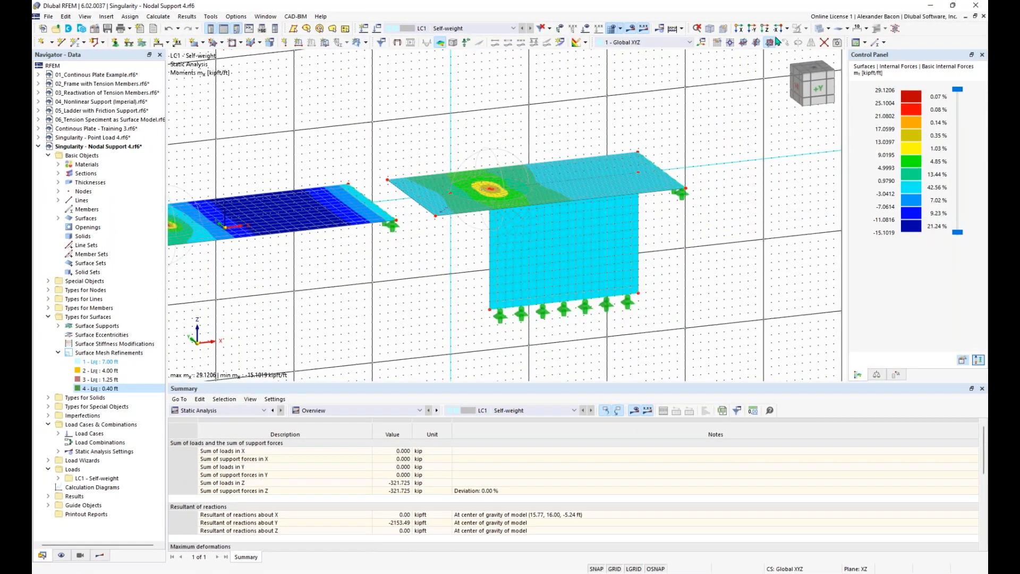
# Step: Reframe the plates and wall, turn off the background GRID, and open the mesh options dropdown
pyautogui.scroll(-2, 614, 114)
pyautogui.moveTo(615, 113)
pyautogui.mouseDown(button='middle')
pyautogui.moveTo(565, 118)
pyautogui.moveTo(603, 128)
pyautogui.mouseUp(button='middle')
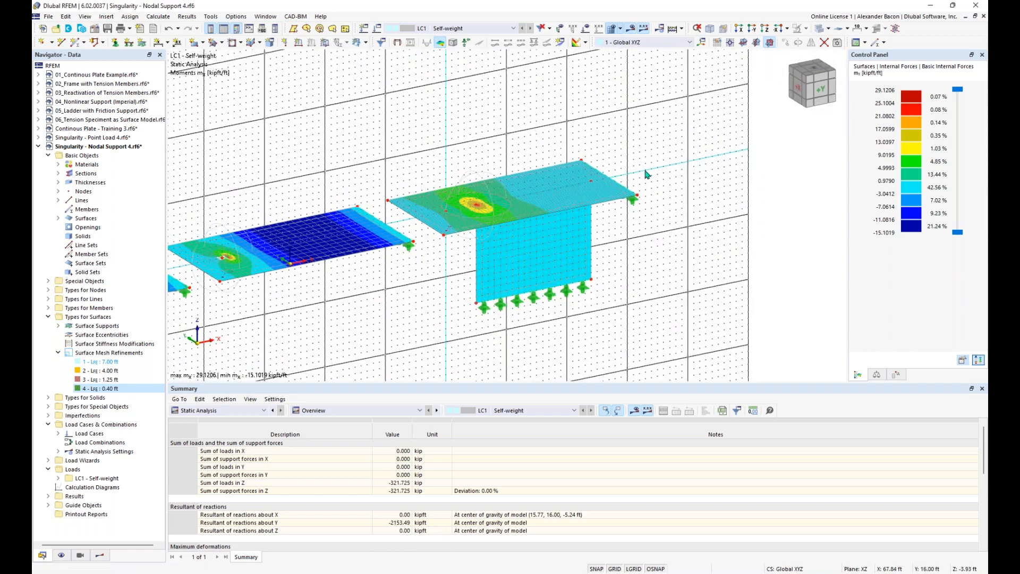
pyautogui.scroll(2, 446, 135)
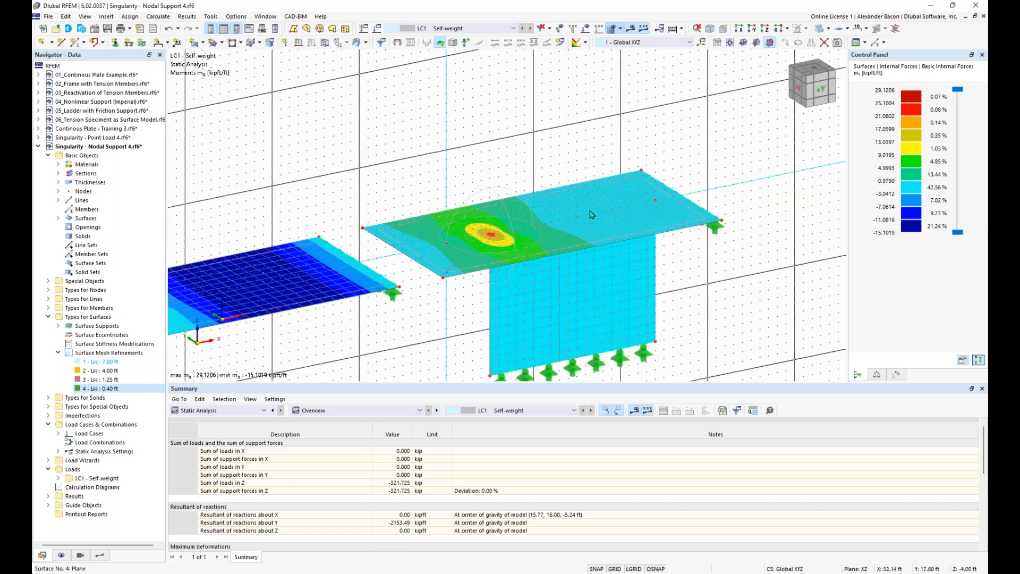
pyautogui.scroll(-1, 592, 212)
pyautogui.moveTo(484, 144); pyautogui.dragTo(509, 128, button='middle')
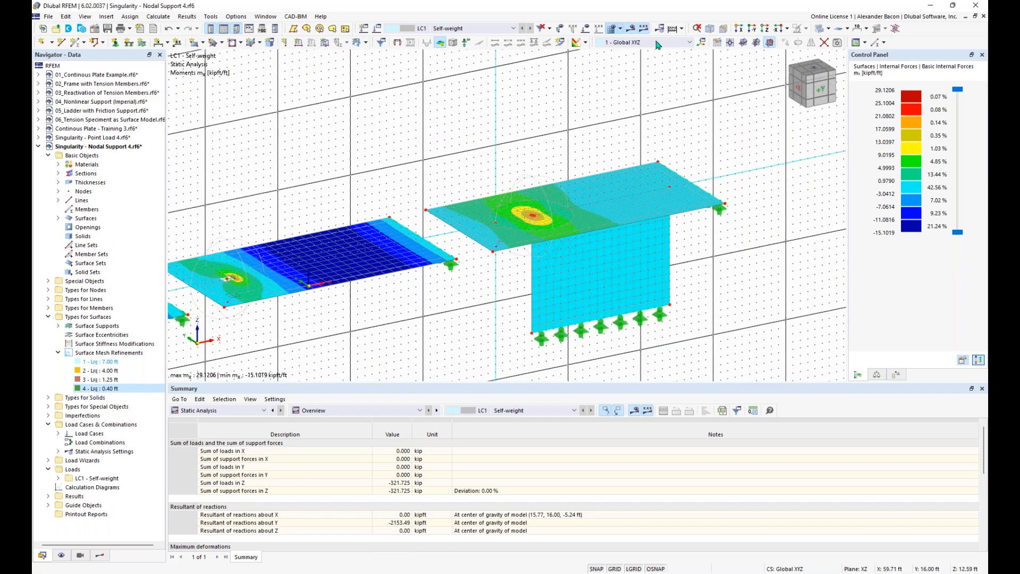
pyautogui.click(614, 568)
pyautogui.moveTo(518, 183); pyautogui.dragTo(587, 159, button='middle')
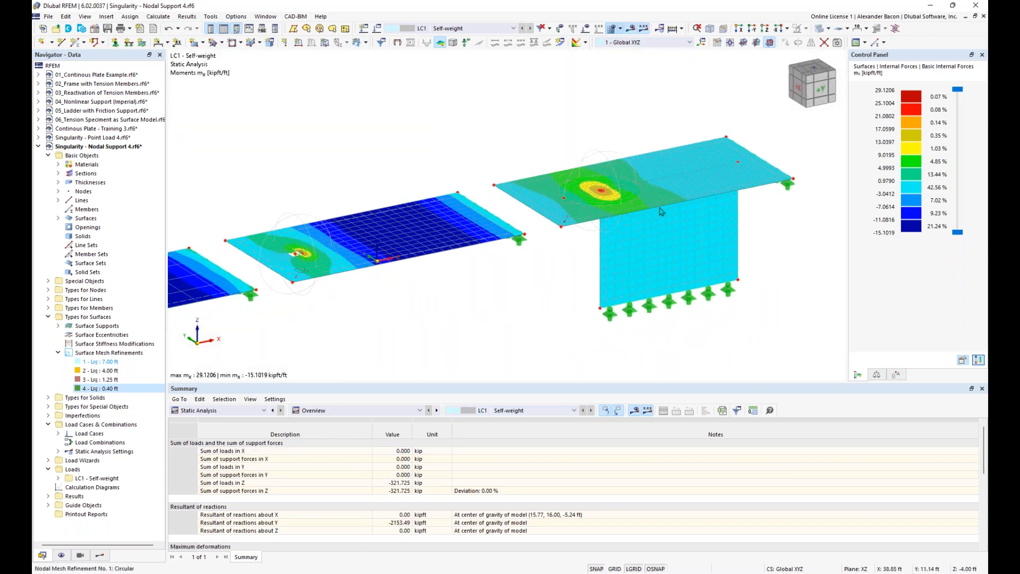
pyautogui.click(621, 29)
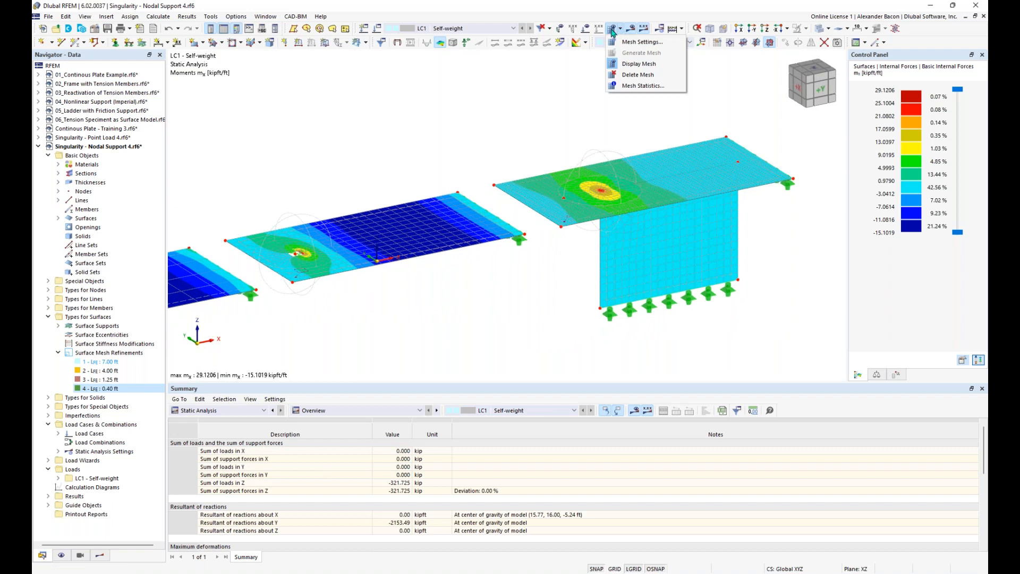
pyautogui.click(639, 65)
pyautogui.scroll(-2, 542, 106)
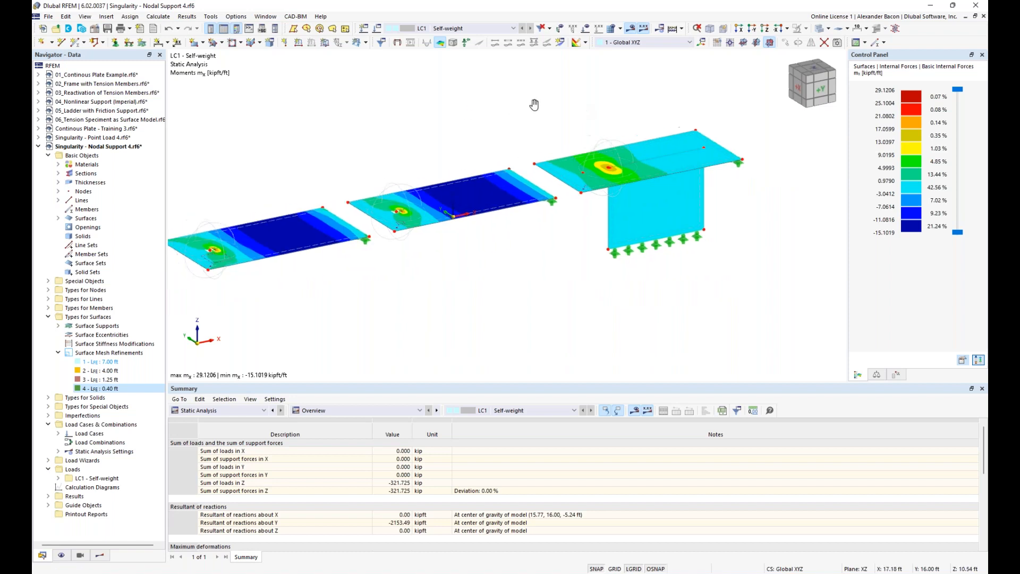
pyautogui.scroll(5, 635, 183)
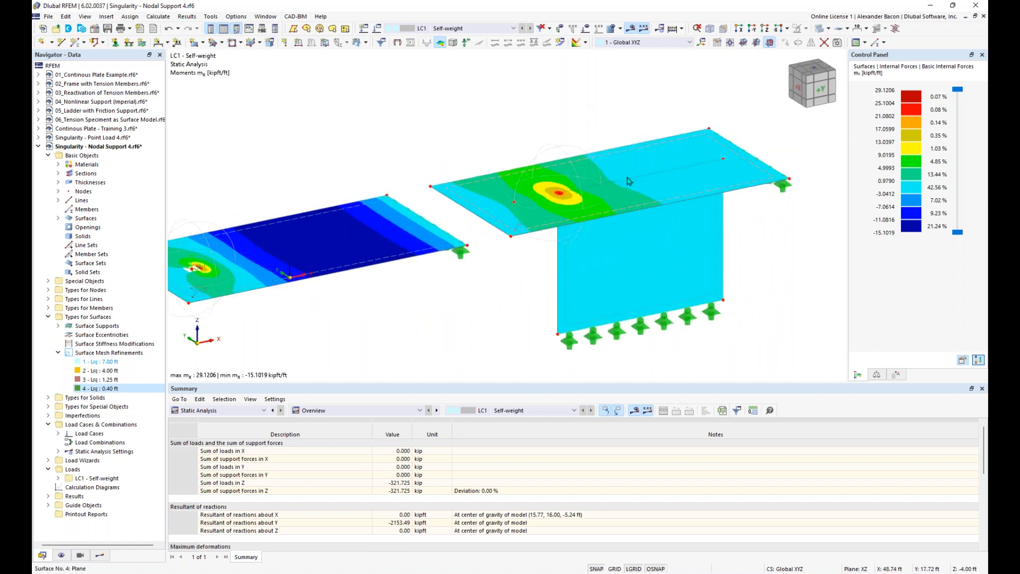
pyautogui.scroll(-2, 711, 214)
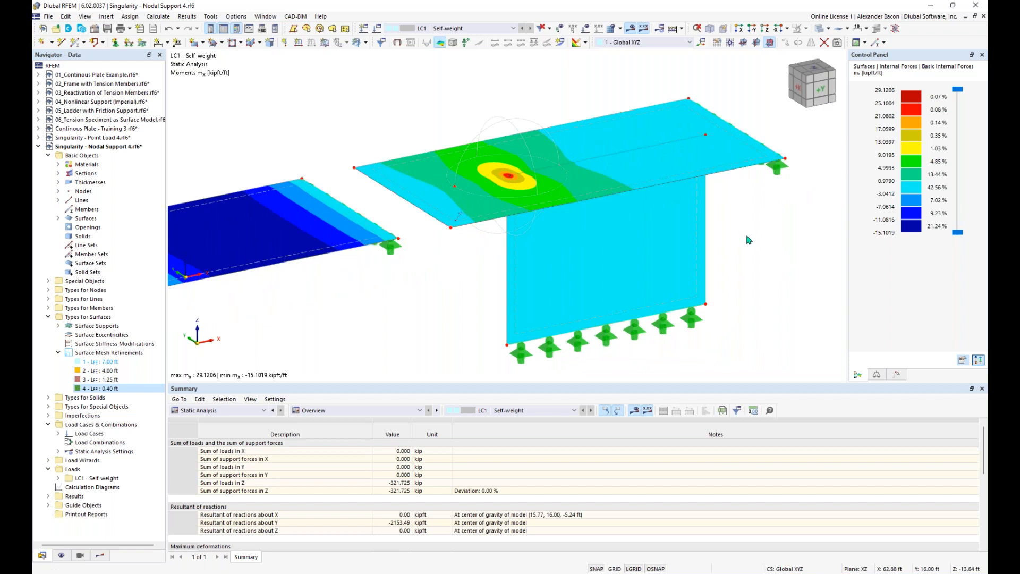
pyautogui.scroll(-3, 748, 240)
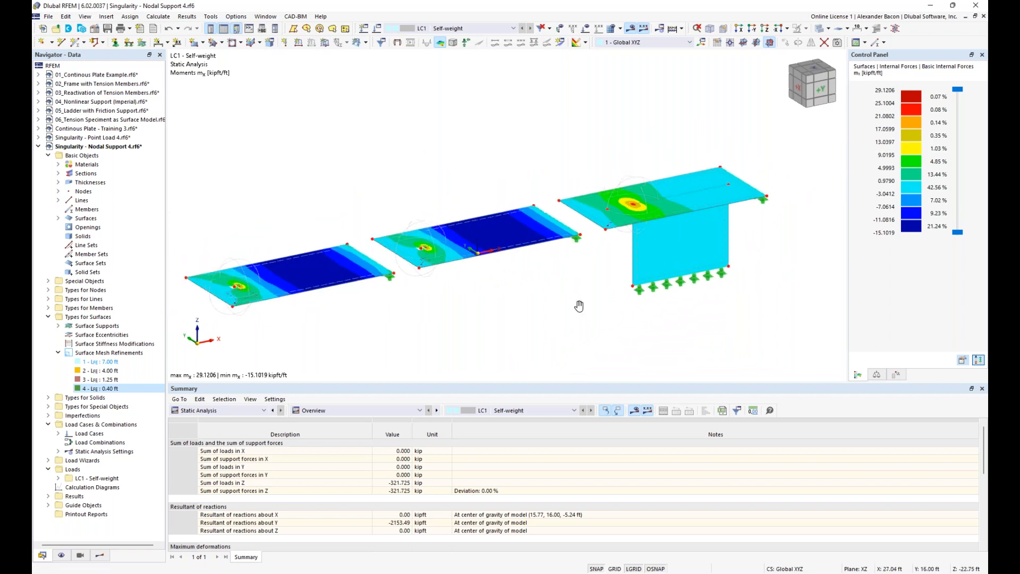
pyautogui.moveTo(579, 306); pyautogui.dragTo(598, 283, button='middle')
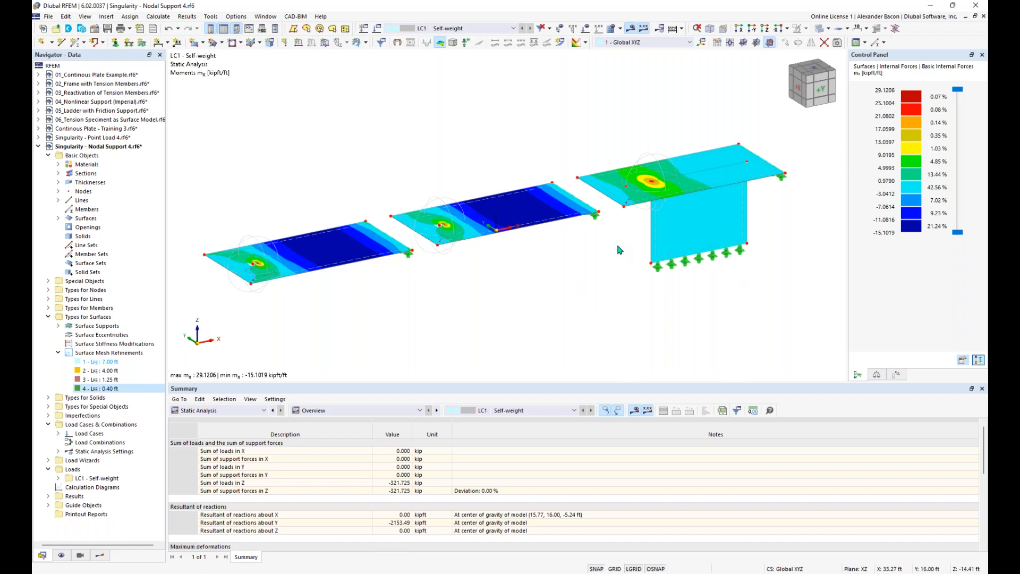
pyautogui.moveTo(776, 237); pyautogui.dragTo(741, 249, button='middle')
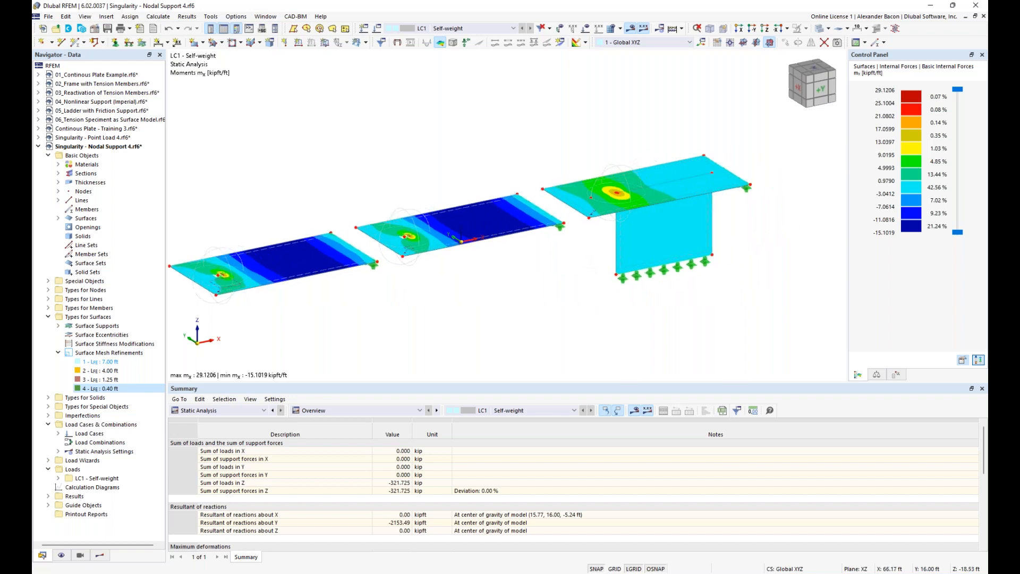
pyautogui.scroll(4, 674, 211)
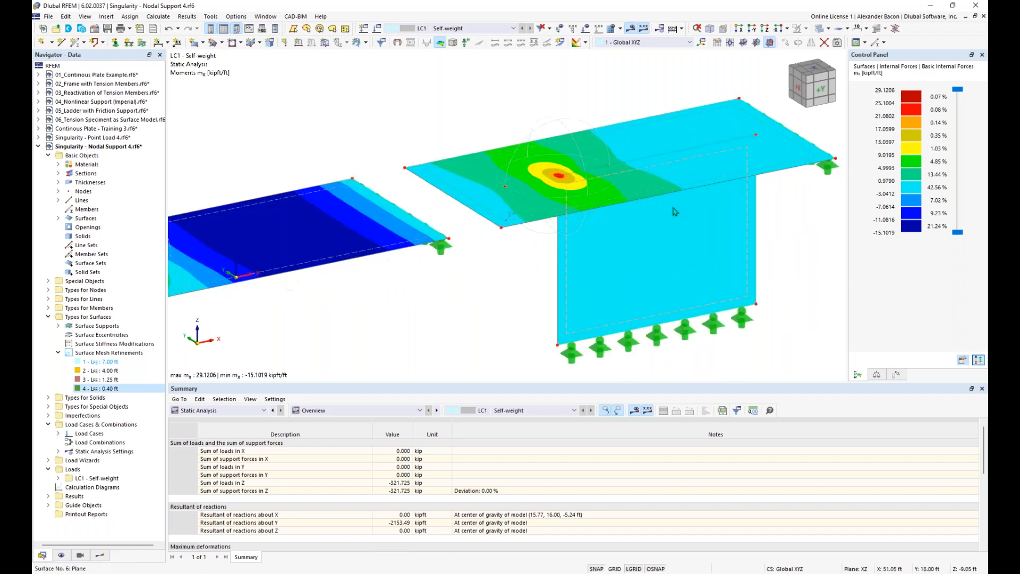
pyautogui.moveTo(755, 237); pyautogui.dragTo(706, 261, button='middle')
pyautogui.keyDown('ctrl'); pyautogui.moveTo(706, 260); pyautogui.dragTo(705, 247, button='middle'); pyautogui.keyUp('ctrl')
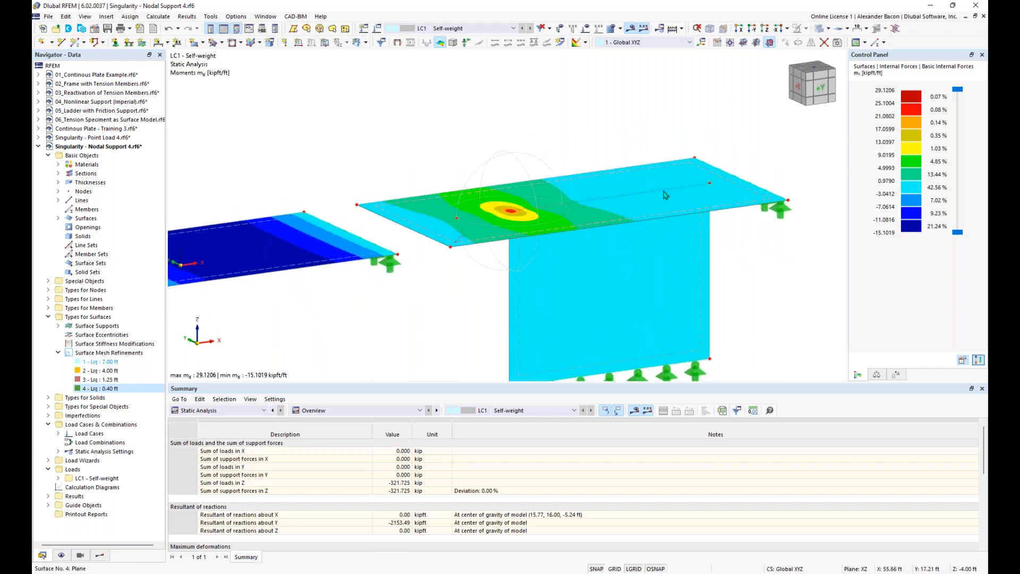
pyautogui.keyDown('ctrl'); pyautogui.moveTo(722, 254); pyautogui.dragTo(730, 216, button='middle'); pyautogui.keyUp('ctrl')
pyautogui.keyDown('ctrl'); pyautogui.moveTo(631, 209); pyautogui.dragTo(623, 267, button='middle'); pyautogui.keyUp('ctrl')
pyautogui.moveTo(698, 228); pyautogui.dragTo(652, 270, button='middle')
pyautogui.scroll(1, 652, 270)
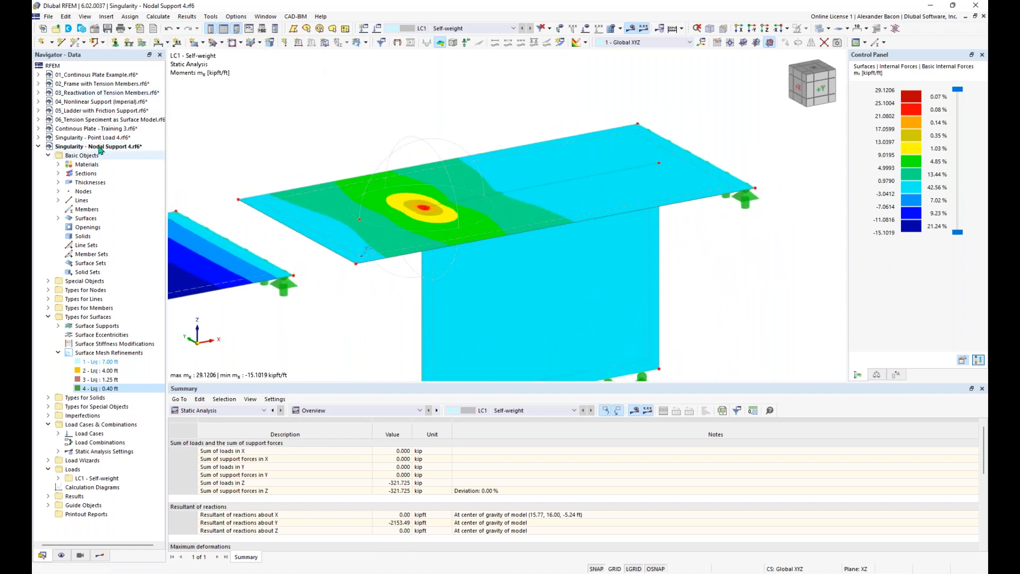
# Step: Enable the Stress-Strain Analysis add-on in the model's base data, confirming the data save
pyautogui.click(94, 30)
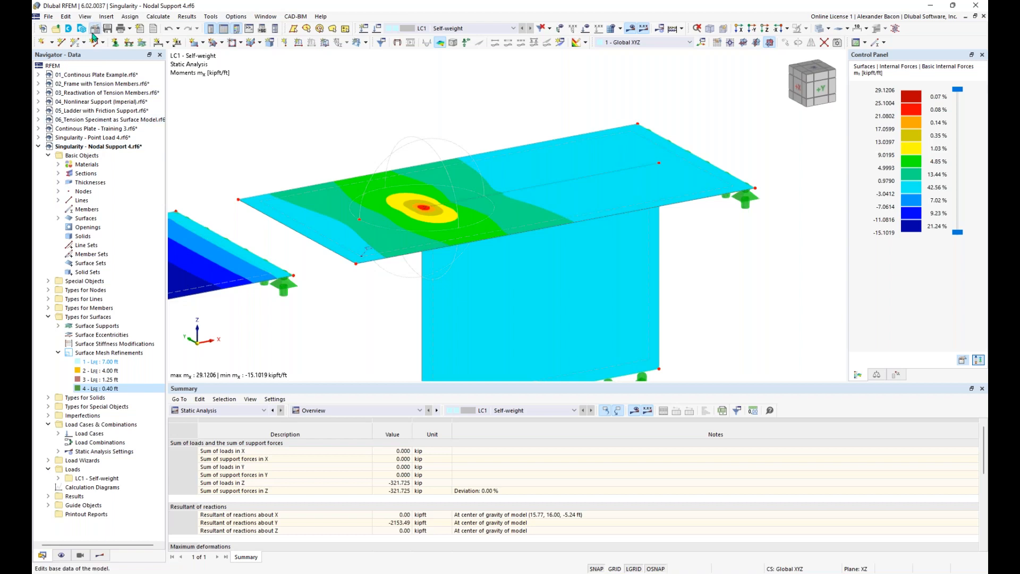
pyautogui.click(348, 99)
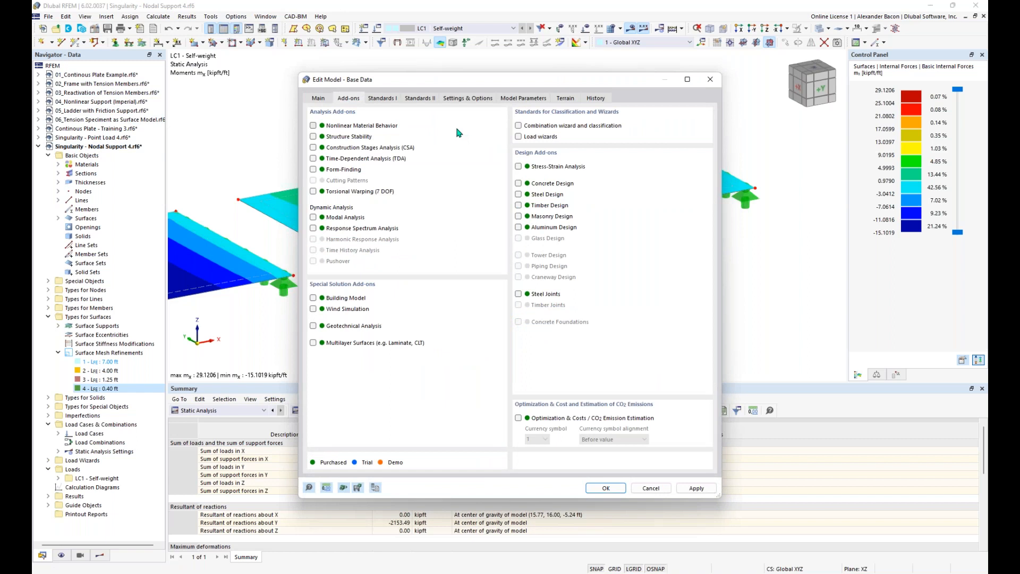
pyautogui.click(540, 169)
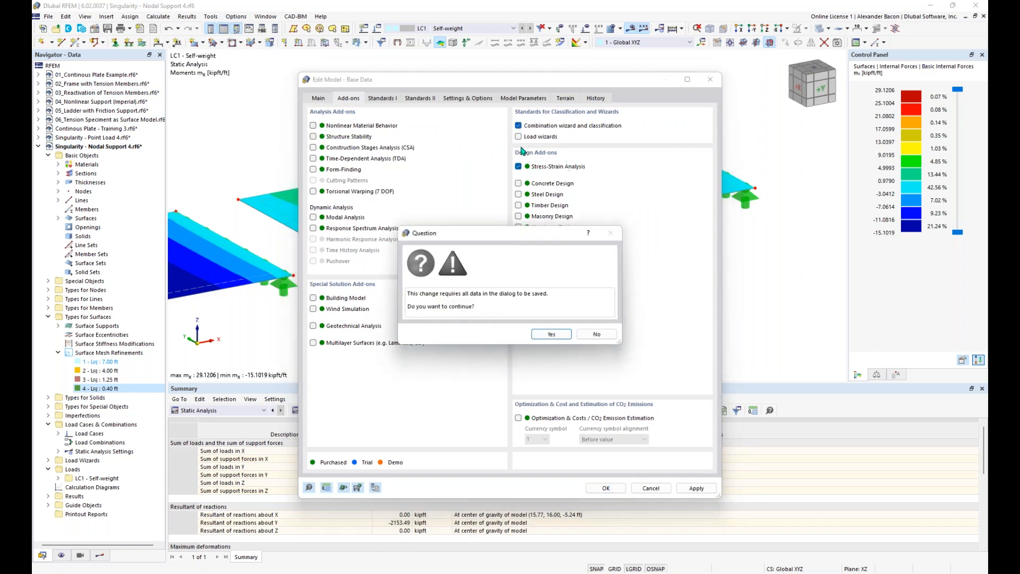
pyautogui.click(548, 334)
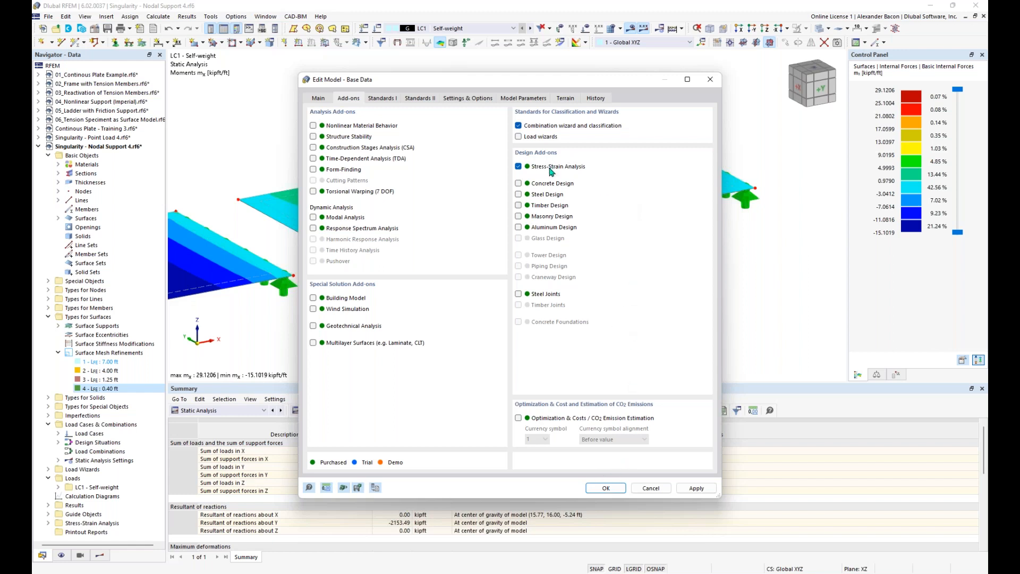
pyautogui.click(607, 489)
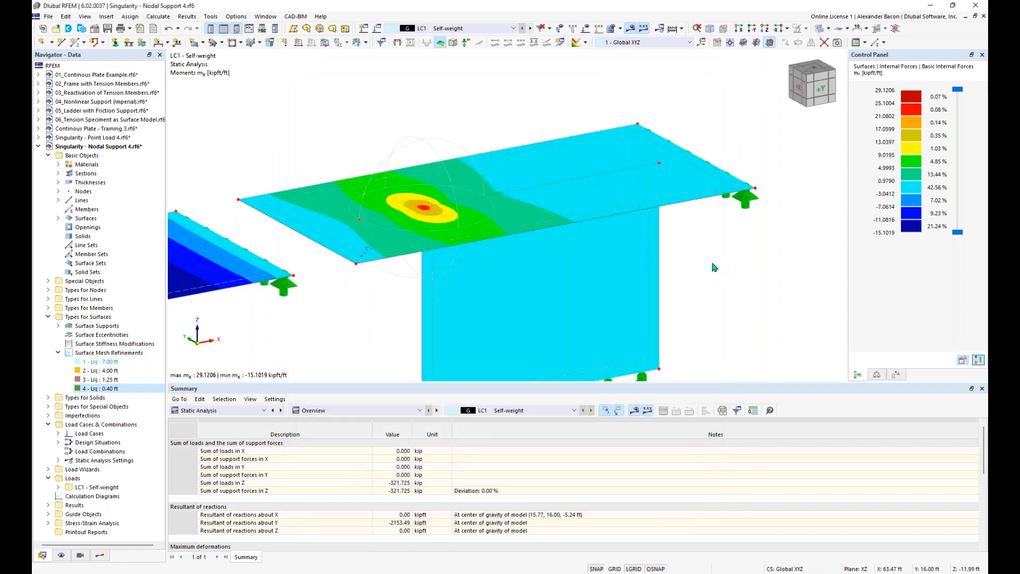
pyautogui.click(223, 410)
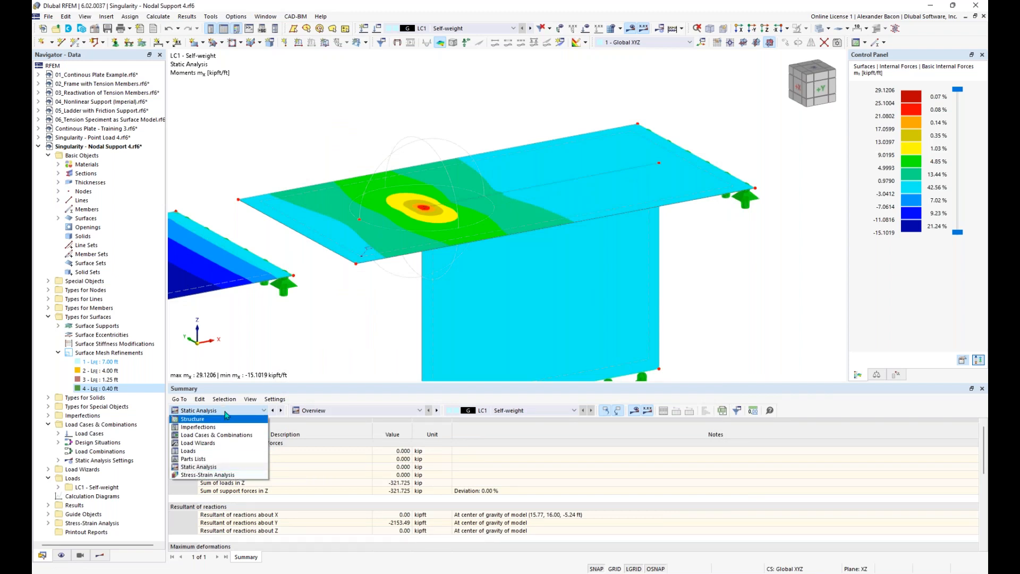
# Step: Show the Stress-Strain Analysis design situations in the table, then right-click line 24
pyautogui.click(221, 475)
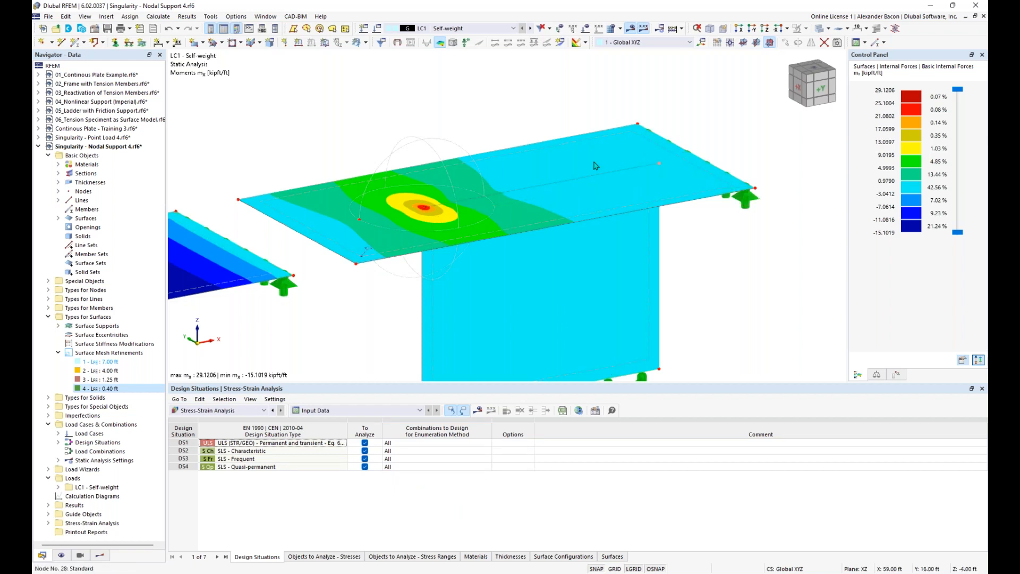
pyautogui.rightClick(544, 188)
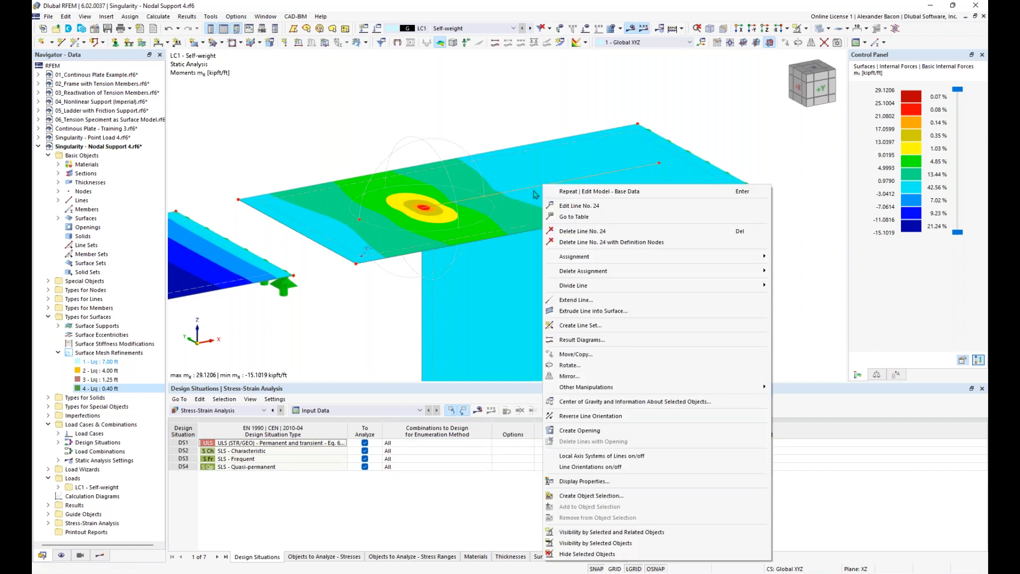
# Step: Turn on welded joints for line 24 and create a new line welded joint
pyautogui.click(600, 205)
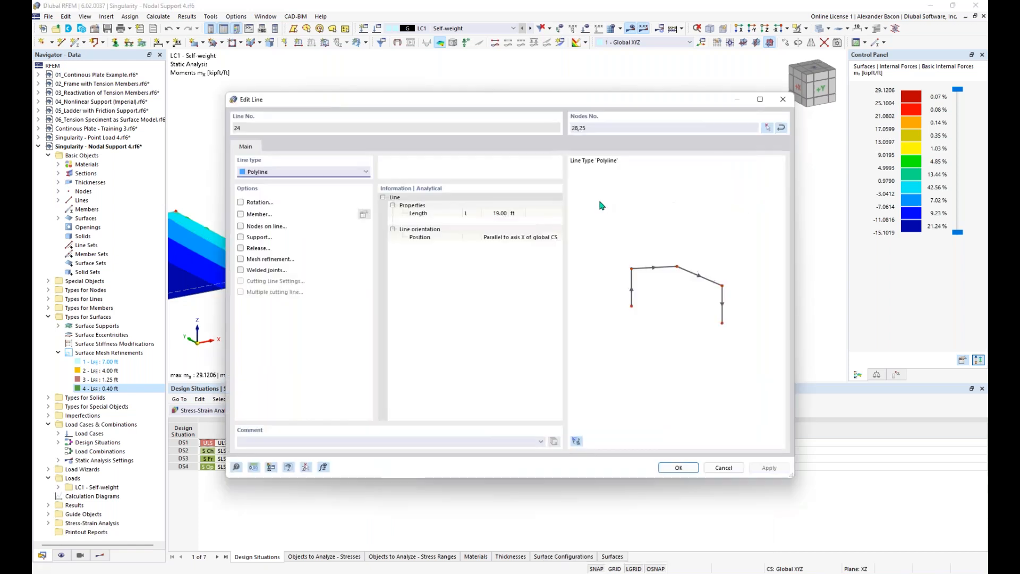
pyautogui.click(242, 271)
pyautogui.click(284, 149)
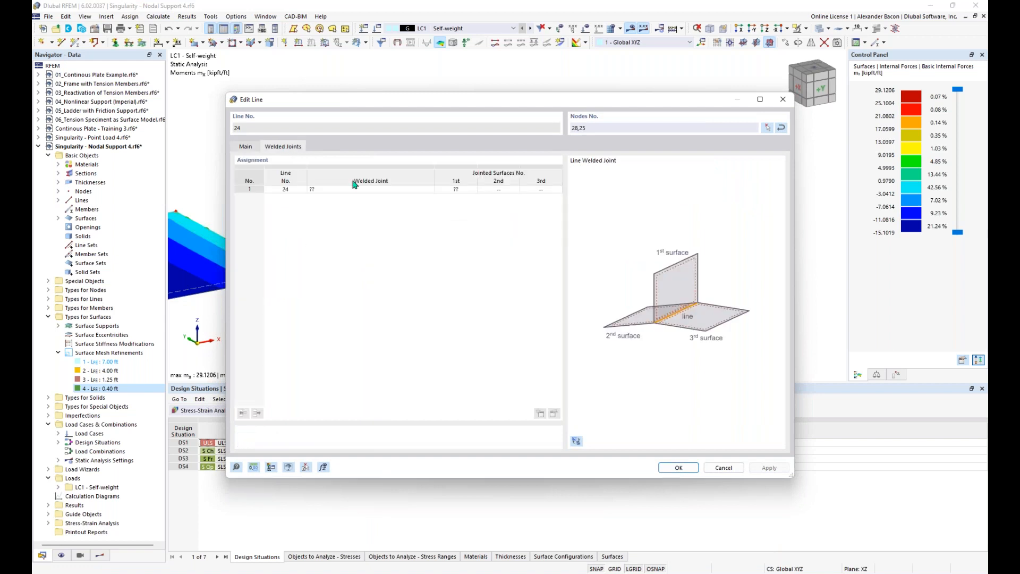
pyautogui.click(390, 190)
pyautogui.click(393, 190)
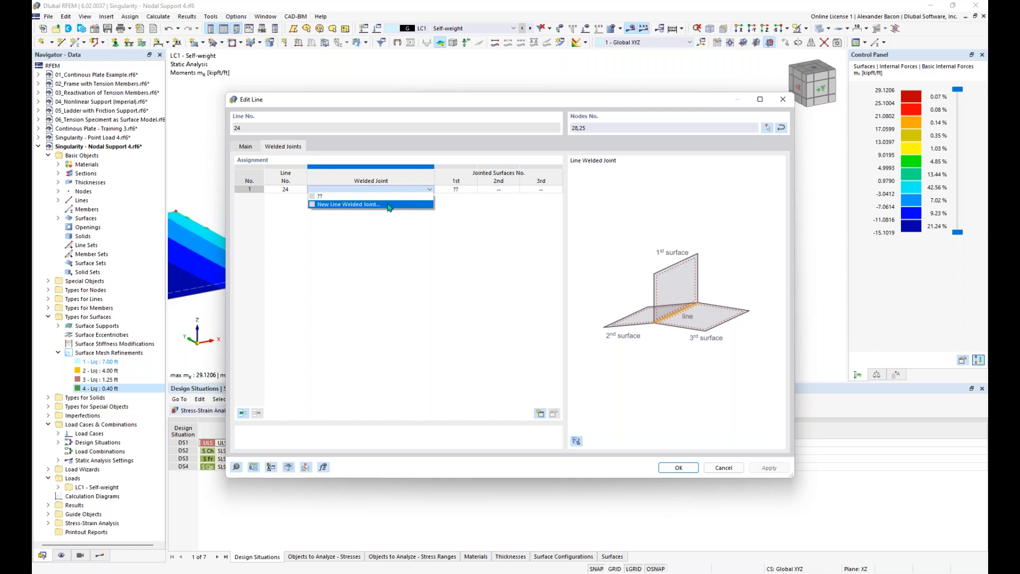
pyautogui.click(372, 204)
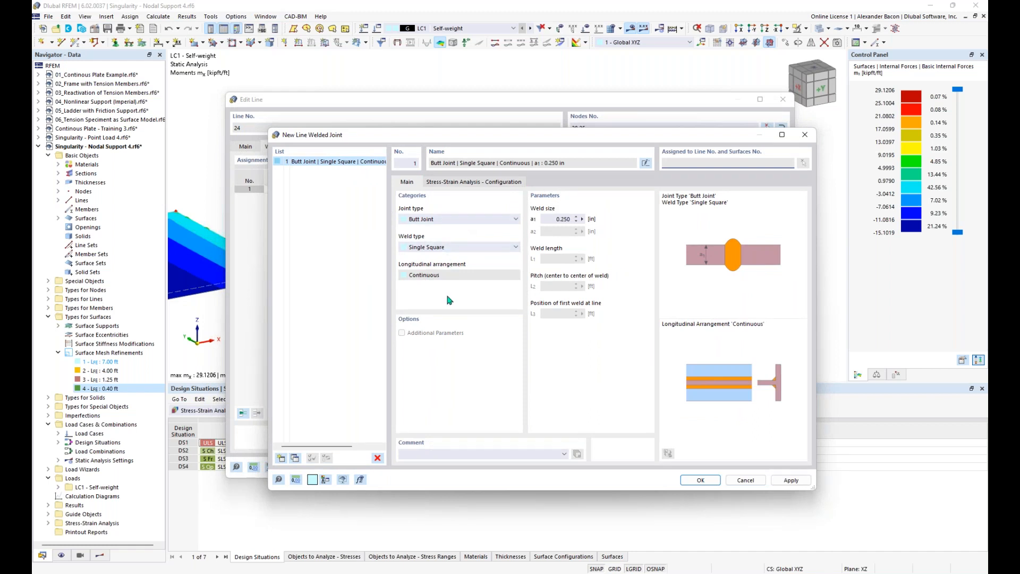
# Step: Review the weld's joint type, weld type and Stress-Strain Analysis settings
pyautogui.click(444, 220)
pyautogui.click(445, 220)
pyautogui.click(438, 249)
pyautogui.click(437, 250)
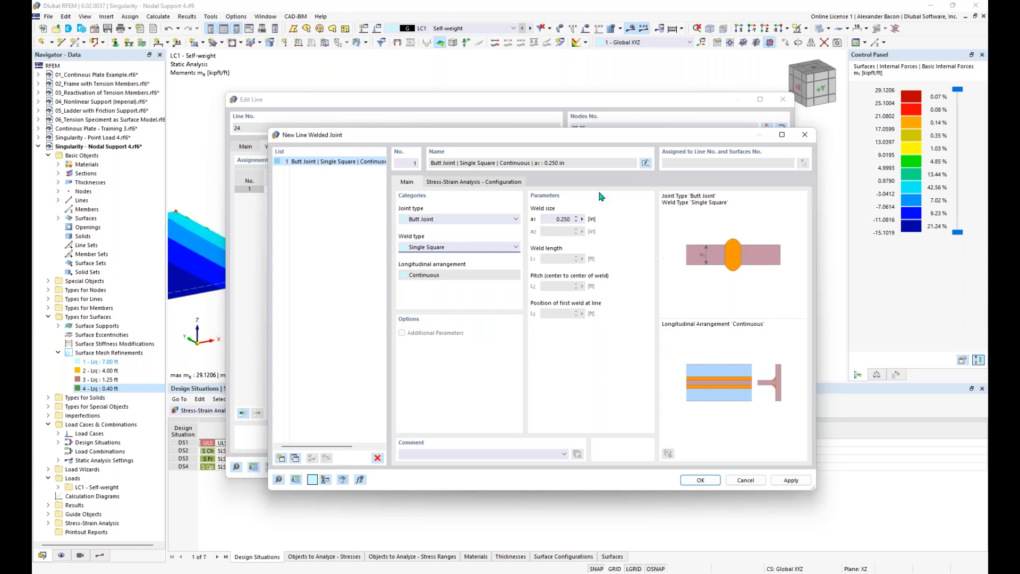
pyautogui.click(495, 185)
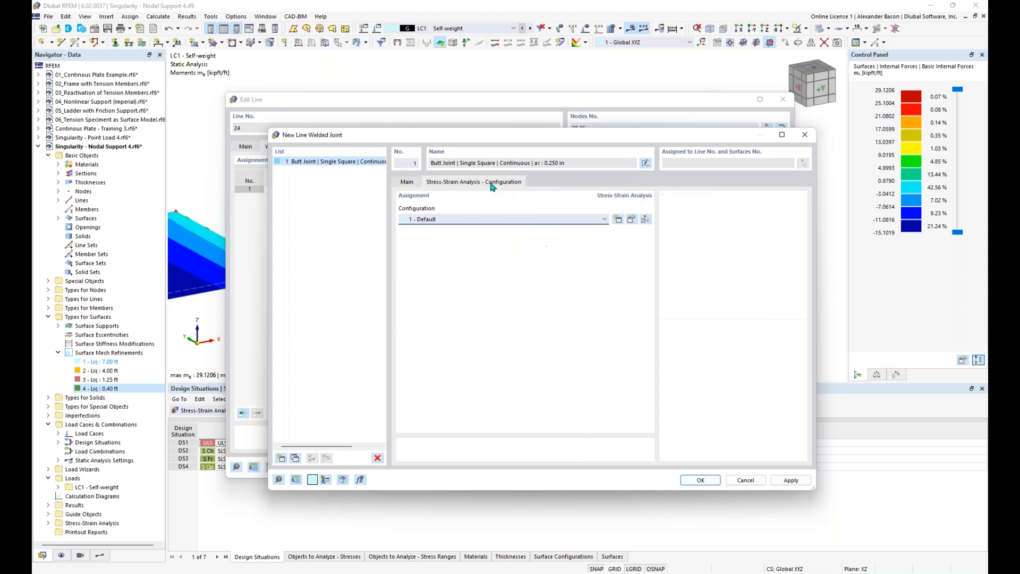
pyautogui.click(412, 184)
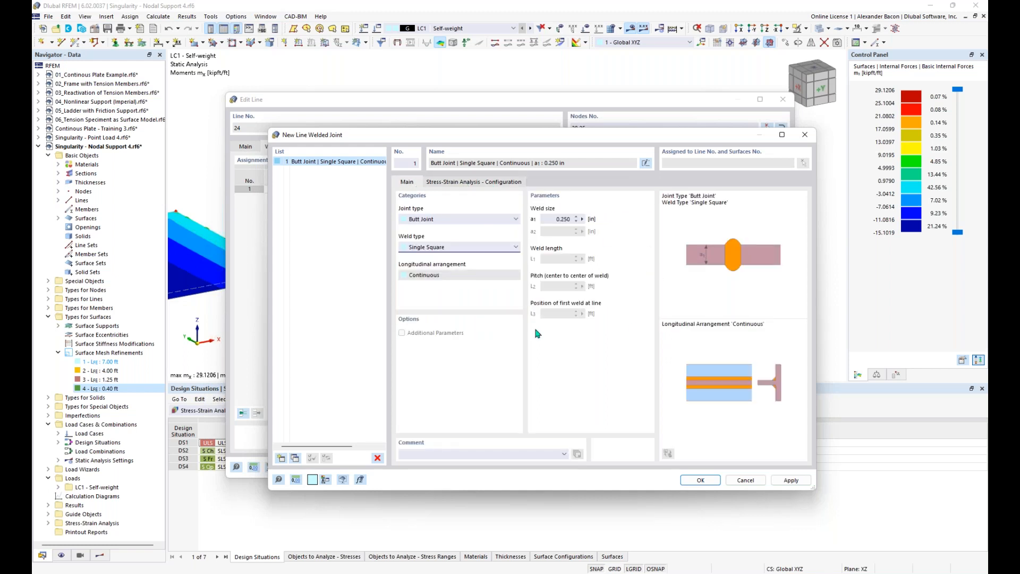
# Step: Discard the welded joint, close the line settings, and return to the PowerPoint slideshow
pyautogui.click(805, 136)
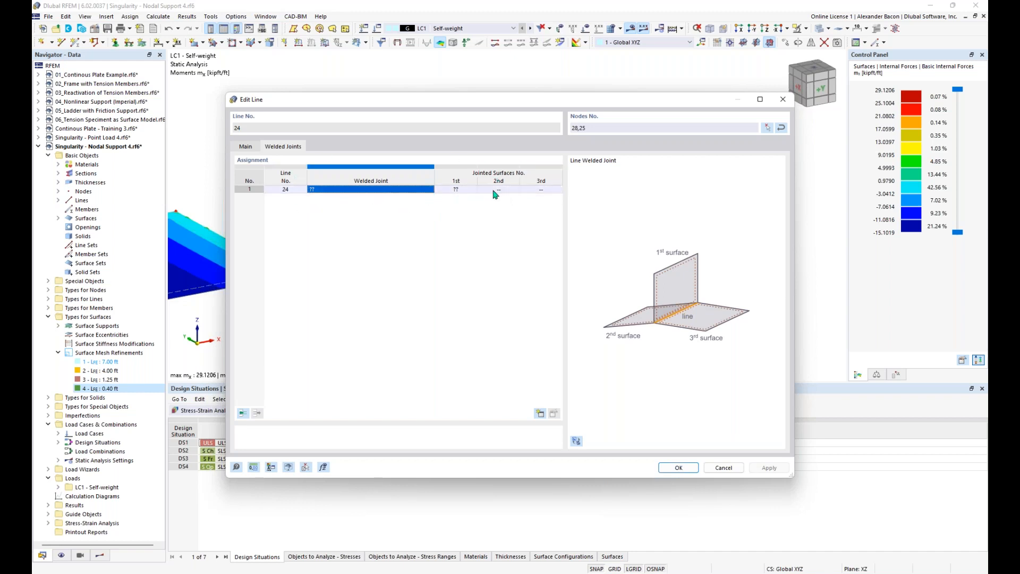
pyautogui.click(783, 99)
pyautogui.moveTo(686, 228); pyautogui.dragTo(663, 195, button='middle')
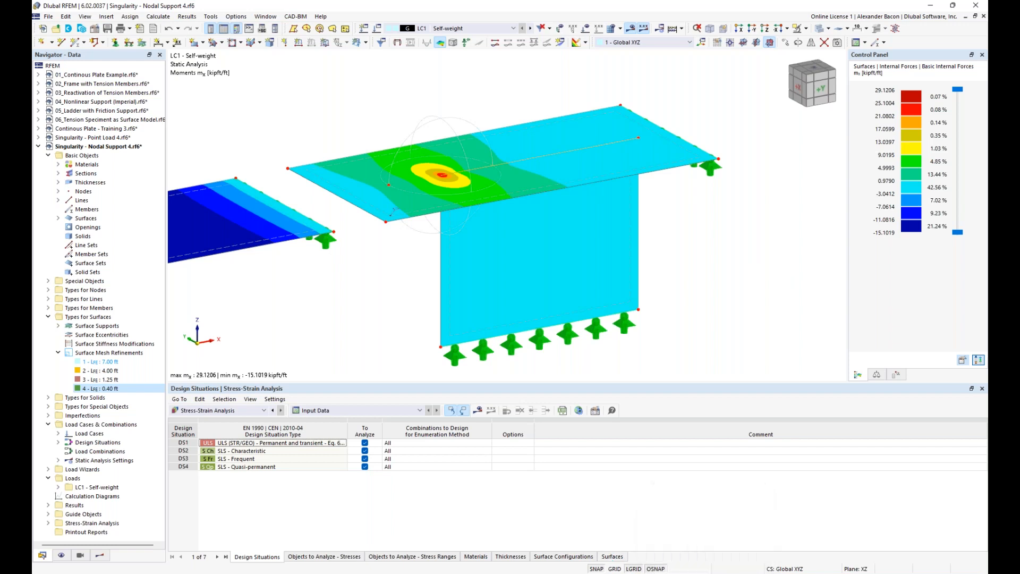
pyautogui.moveTo(445, 573)
pyautogui.click(480, 540)
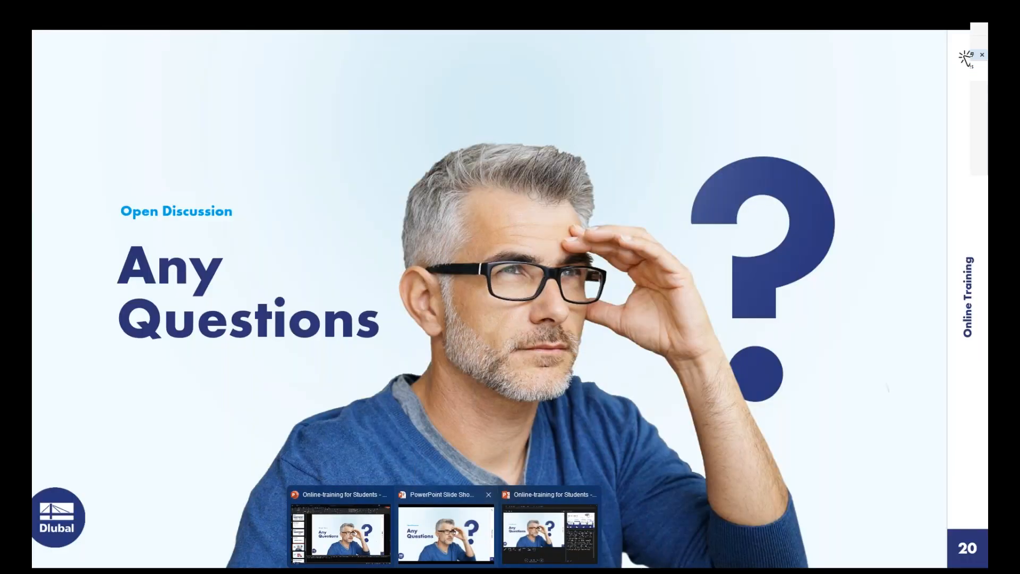
# Step: Advance the slideshow from slide 20 to slide 21, 'Free Online Services'
pyautogui.click(881, 407)
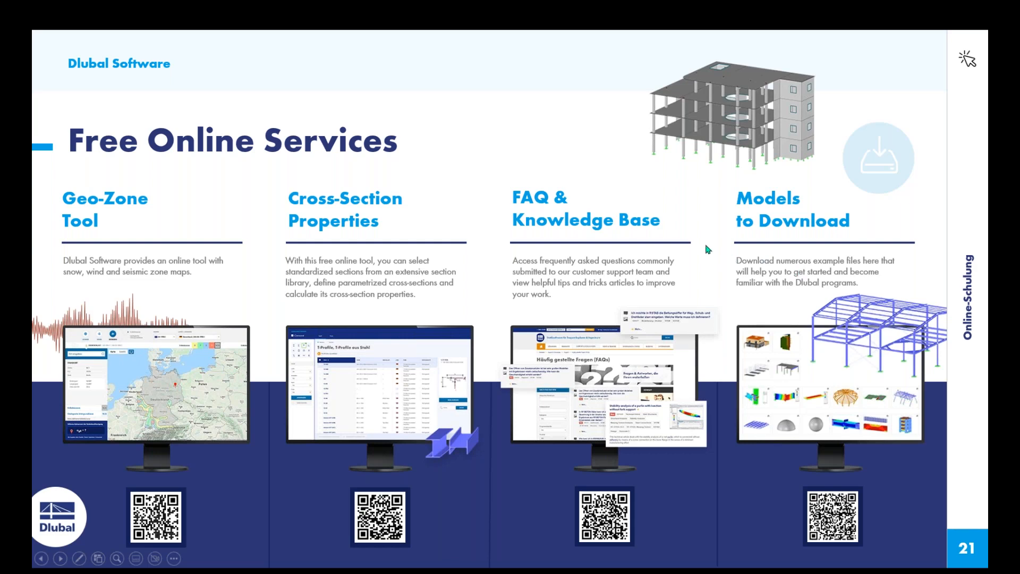
pyautogui.click(774, 266)
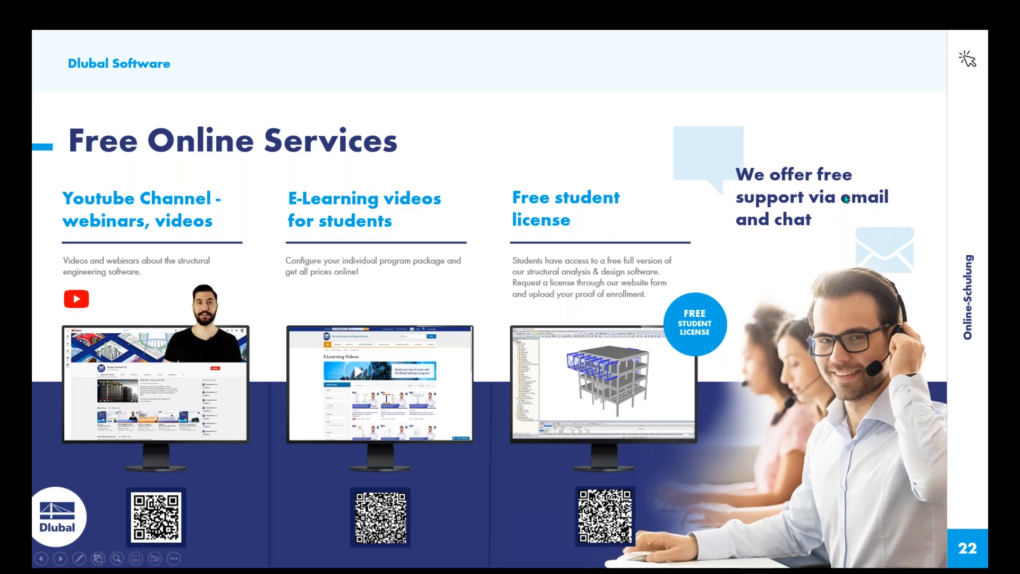
pyautogui.click(793, 235)
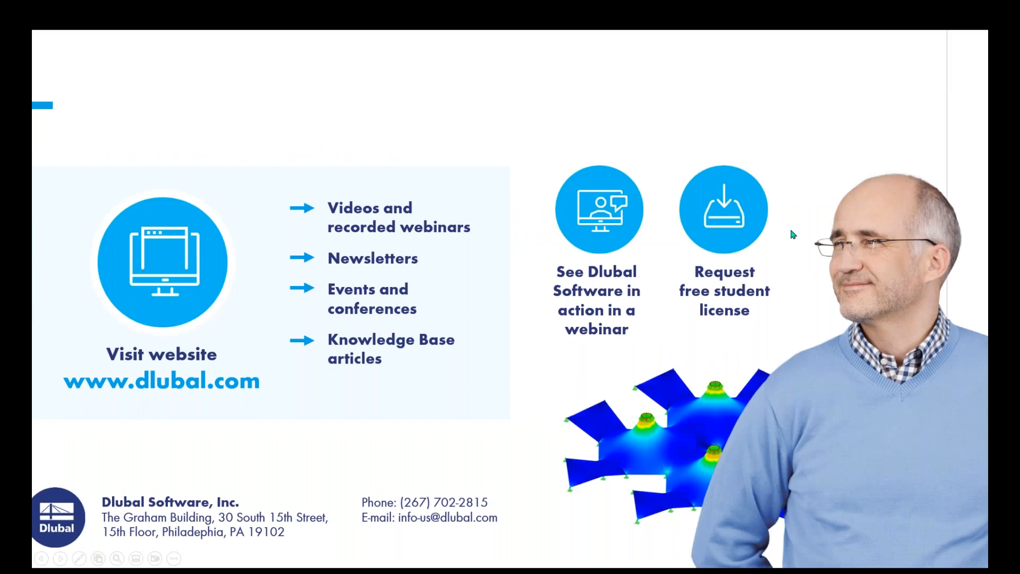